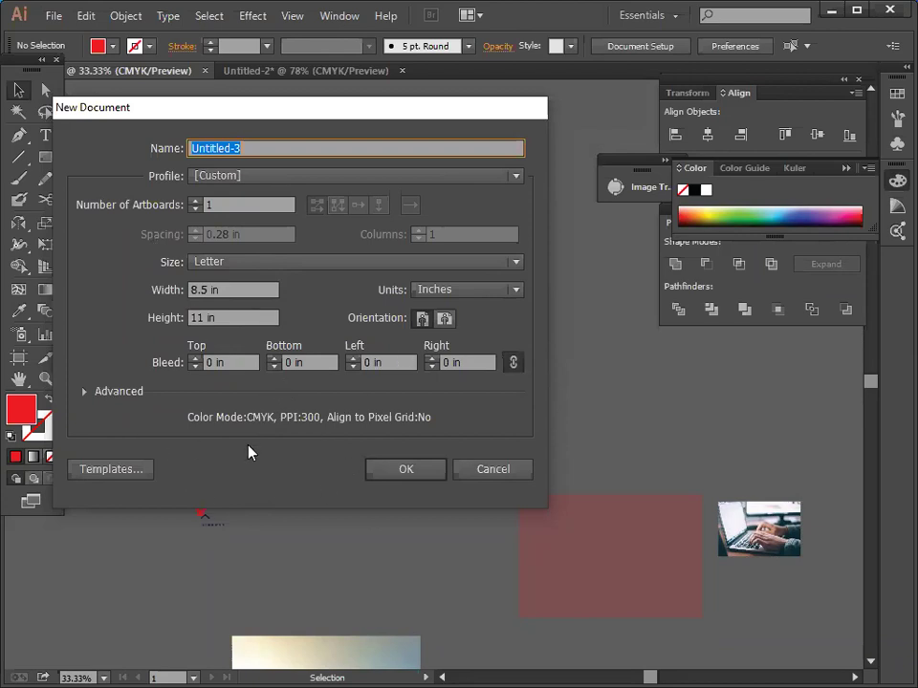
Create a new one-artboard Letter document, 8.5 by 11 inches, in portrait orientation.
click(406, 473)
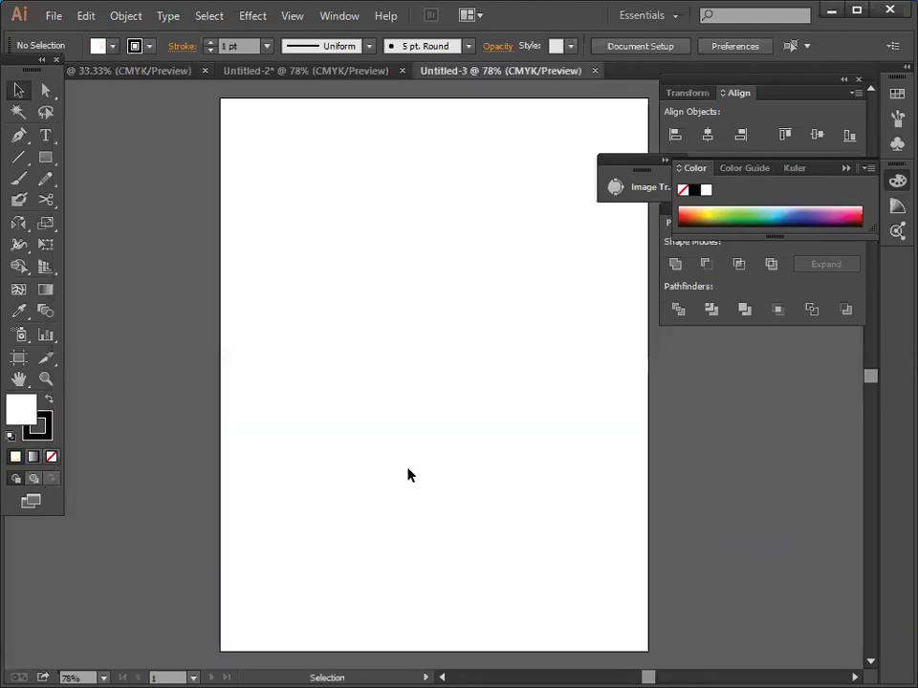
scroll(408, 475, down, 1)
scroll(407, 475, up, 1)
scroll(407, 475, down, 1)
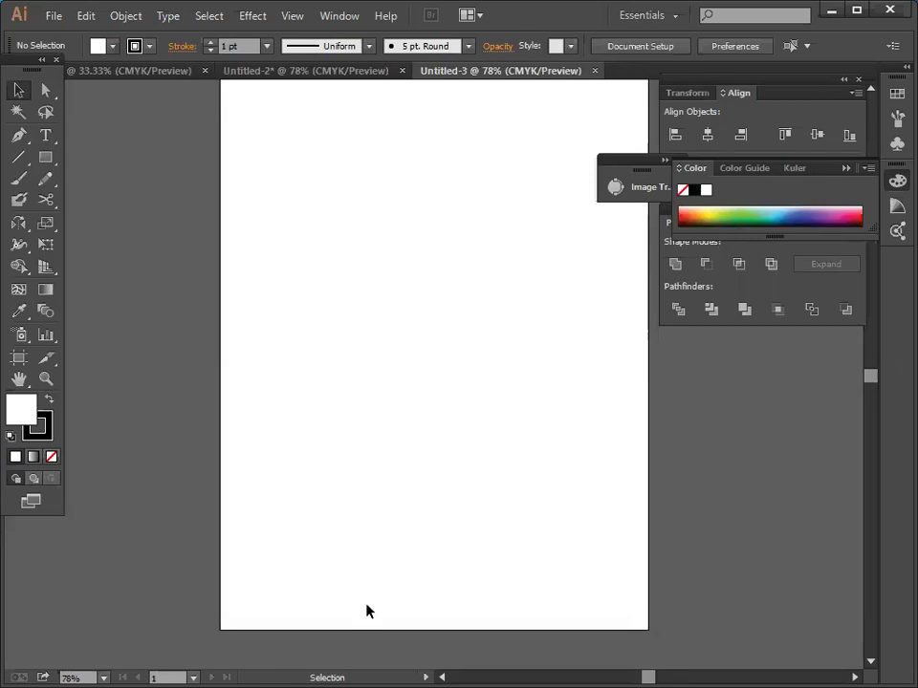
key(ctrl+minus)
scroll(311, 538, down, 2)
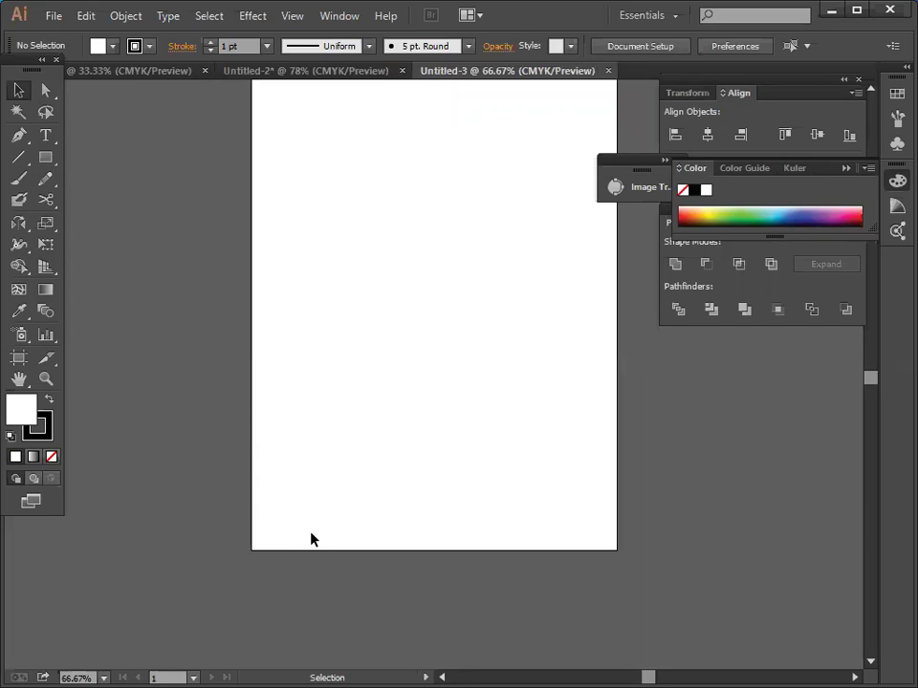
scroll(312, 539, up, 1)
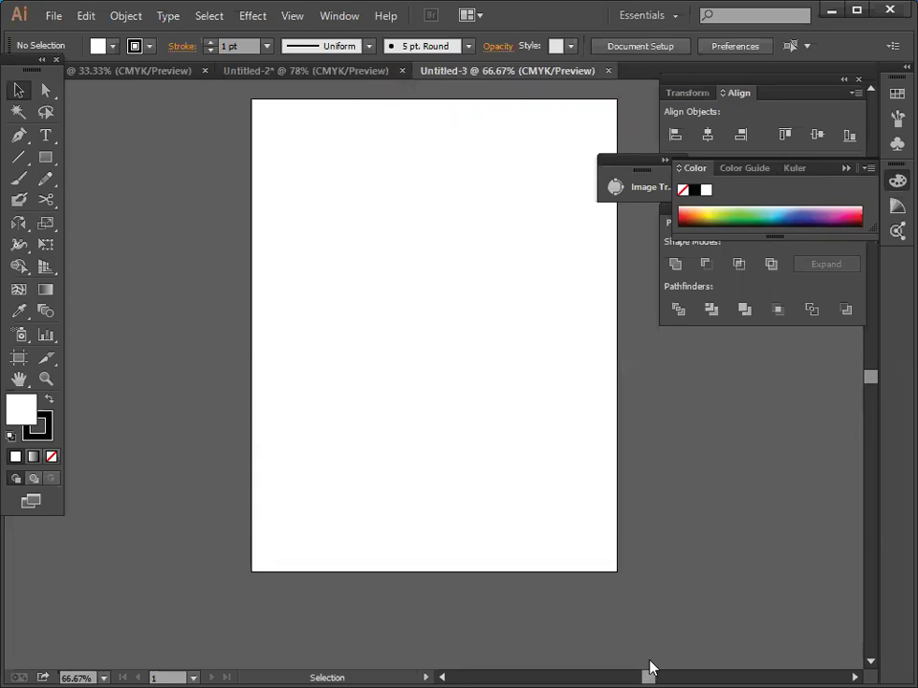
scroll(649, 669, right, 6)
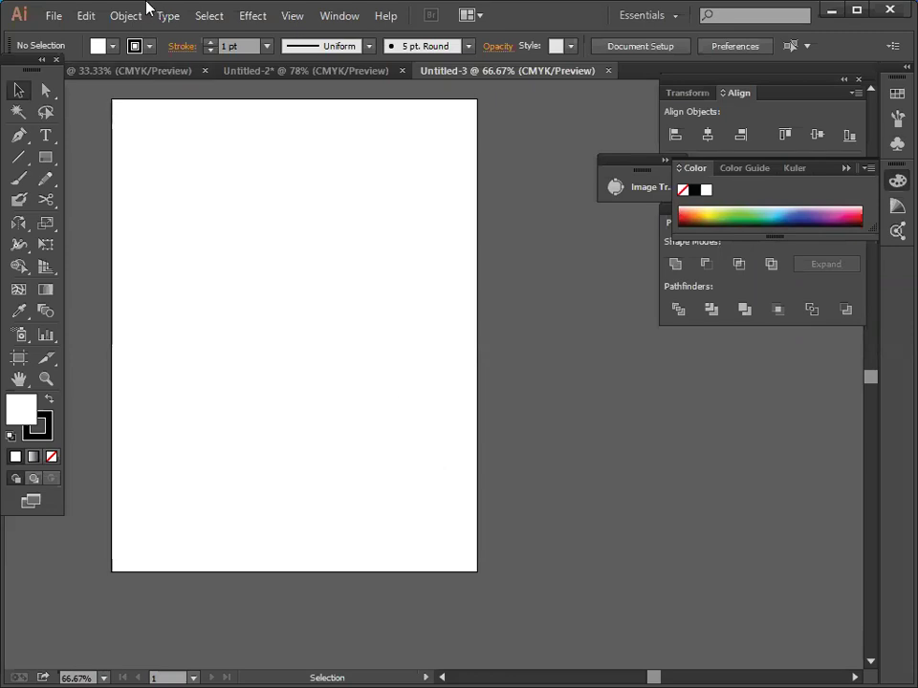
scroll(203, 191, up, 2)
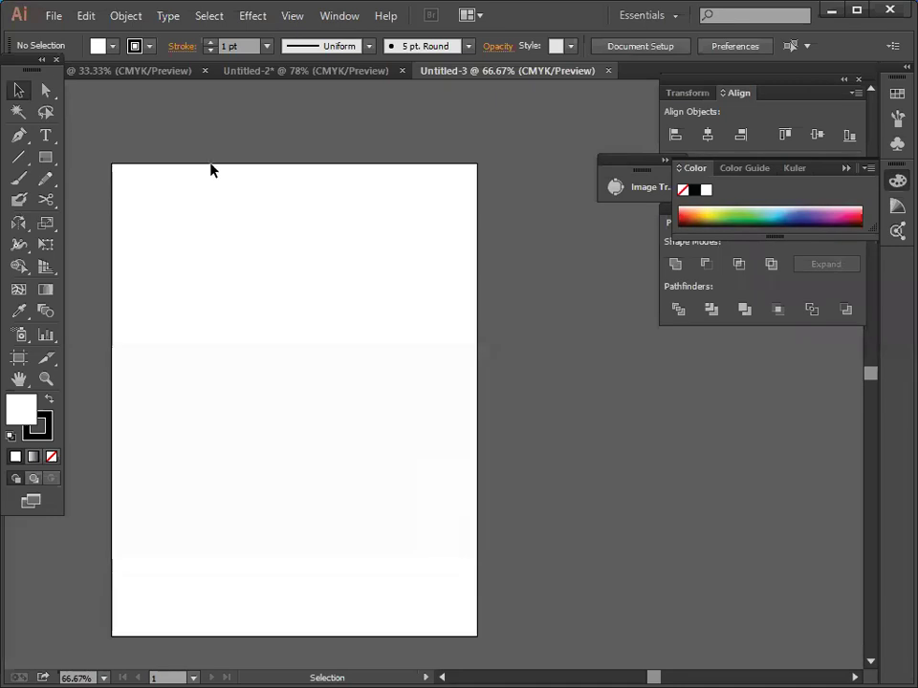
Set the default fill to the green swatch C=50 M=0 Y=100 K=0 and the stroke to None.
click(113, 46)
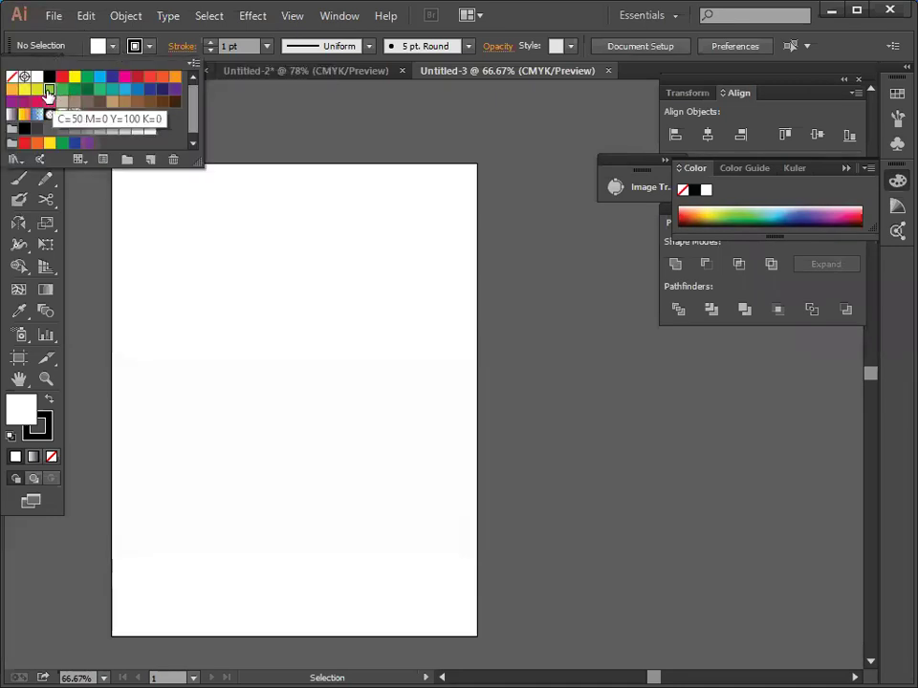
click(47, 95)
click(149, 46)
click(149, 46)
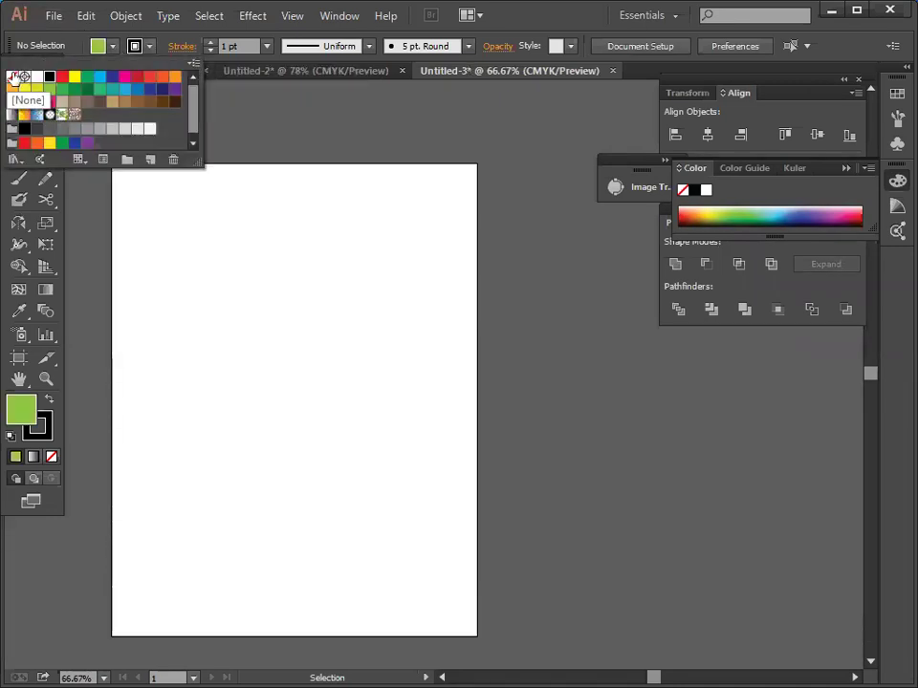
click(19, 77)
click(265, 183)
scroll(266, 183, down, 1)
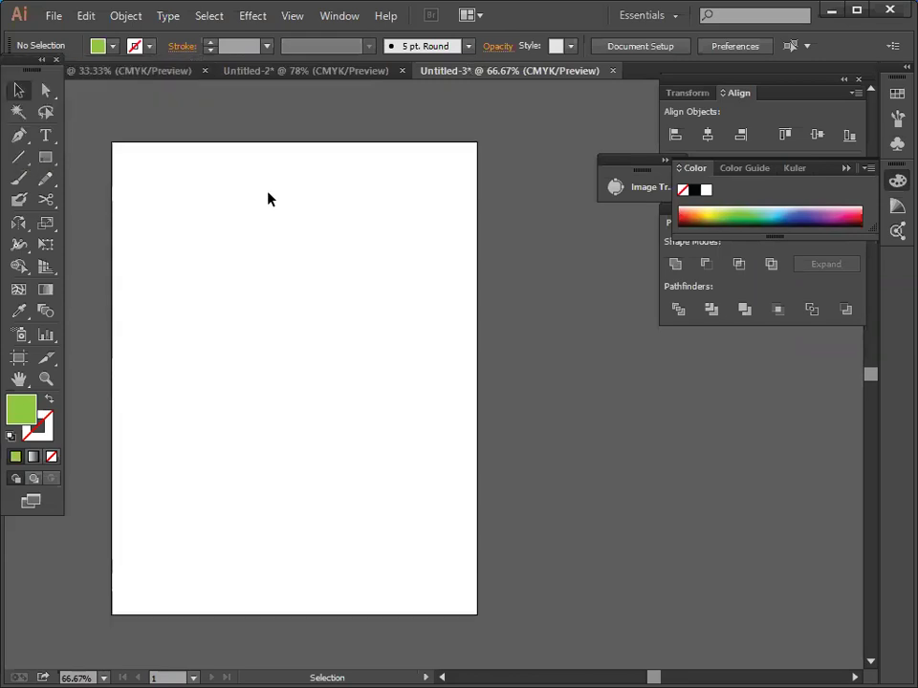
scroll(269, 207, down, 1)
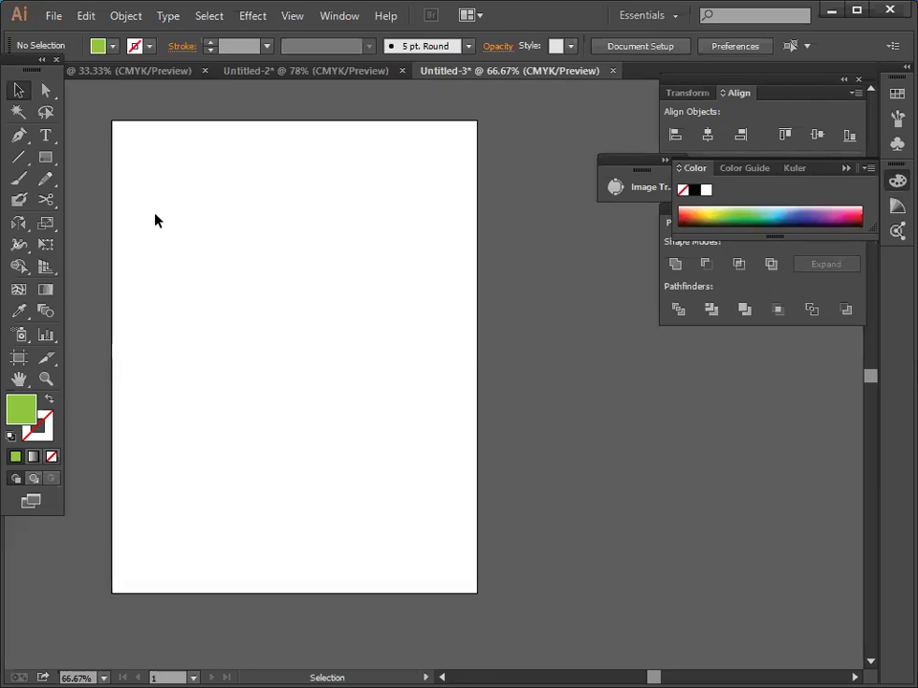
scroll(219, 431, down, 1)
scroll(219, 430, up, 2)
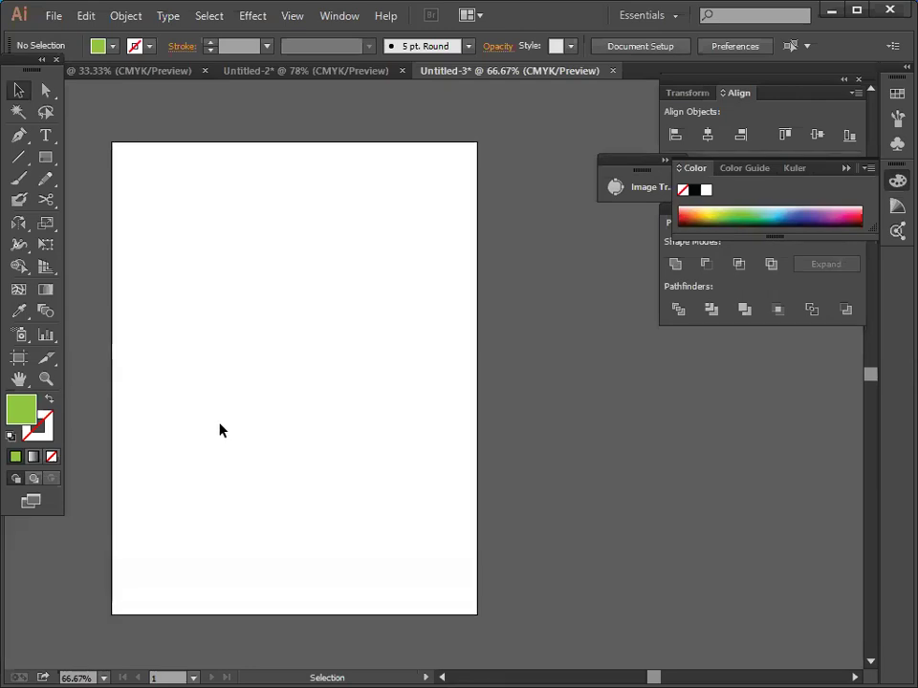
scroll(226, 397, down, 2)
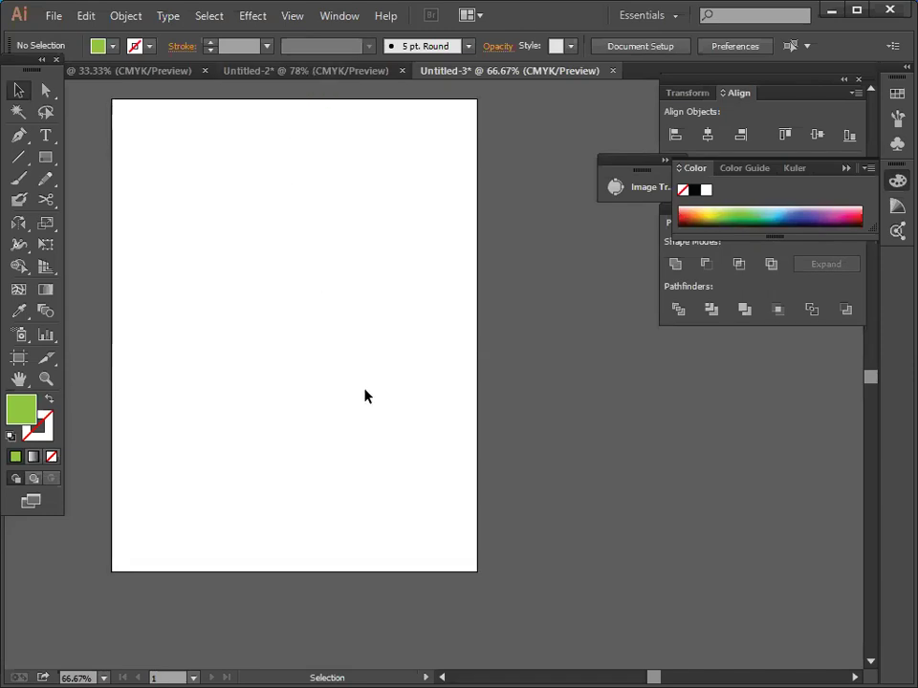
Draw a green right triangle about 4 in tall in the page's top-right corner with the Pen tool, flush with the page edges.
drag(653, 669, 651, 668)
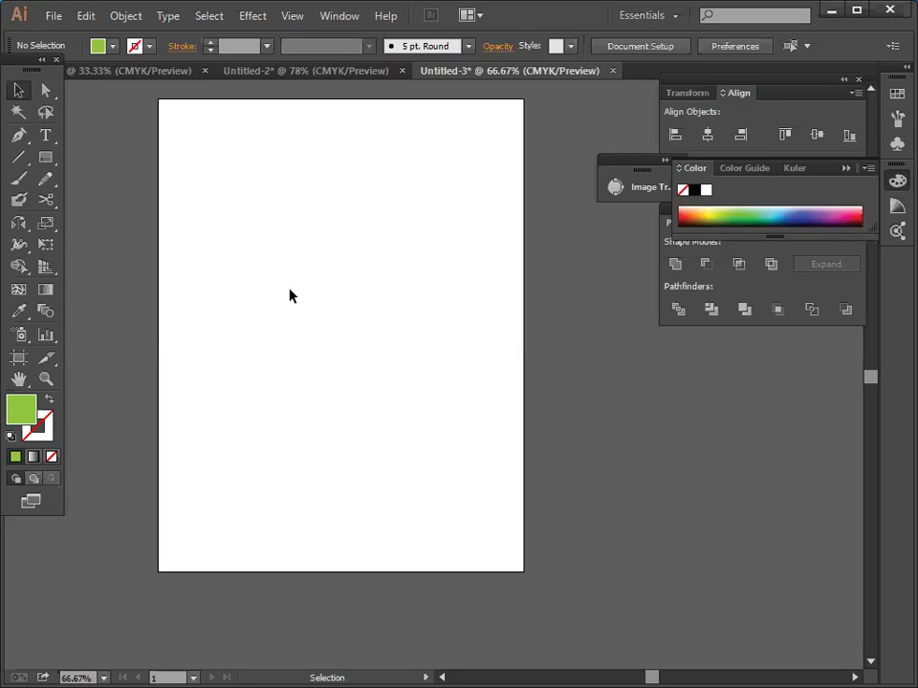
click(44, 158)
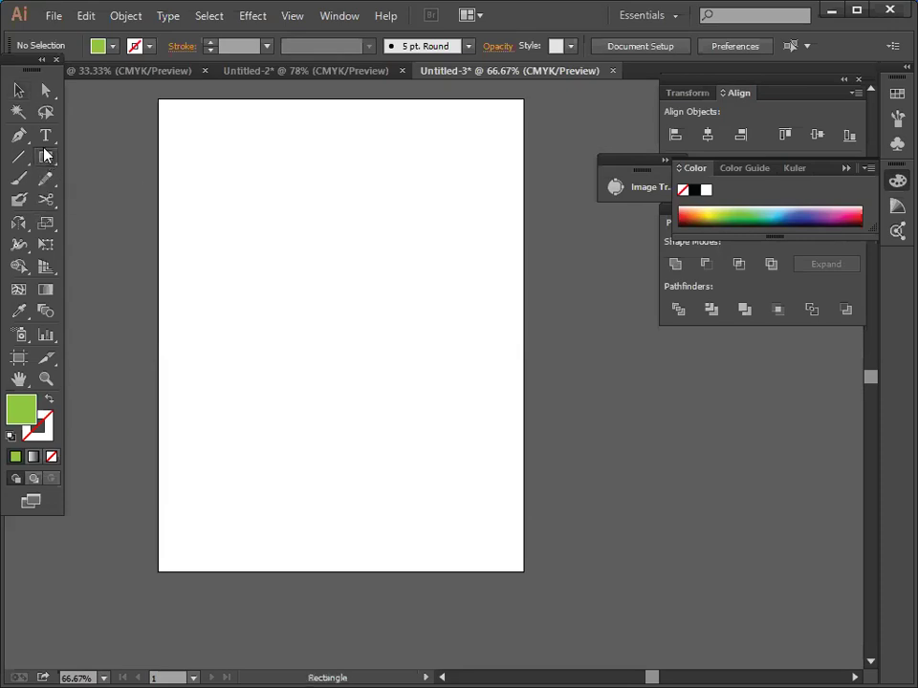
click(18, 135)
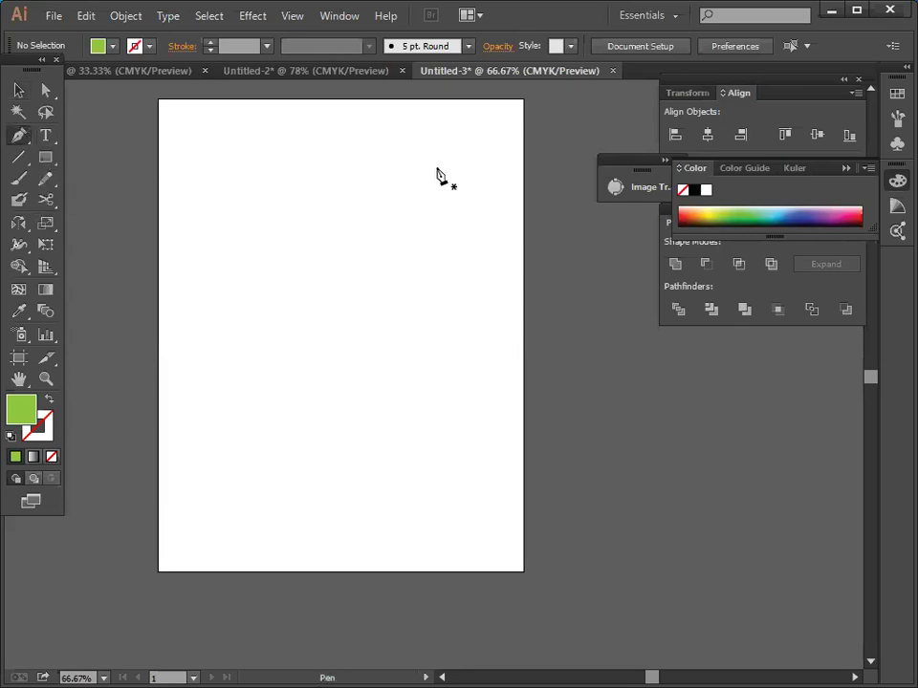
click(523, 99)
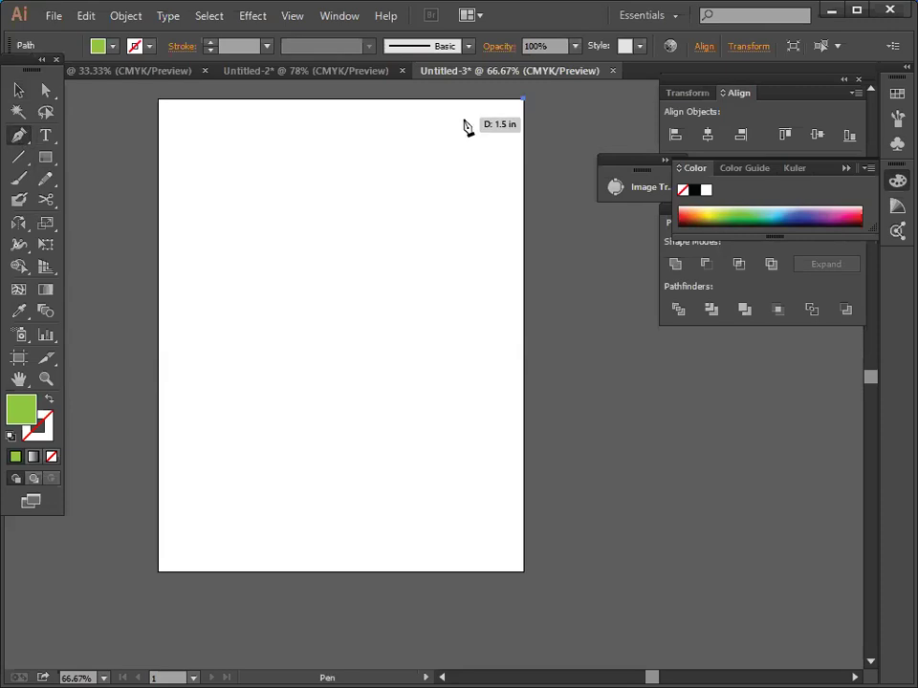
click(390, 99)
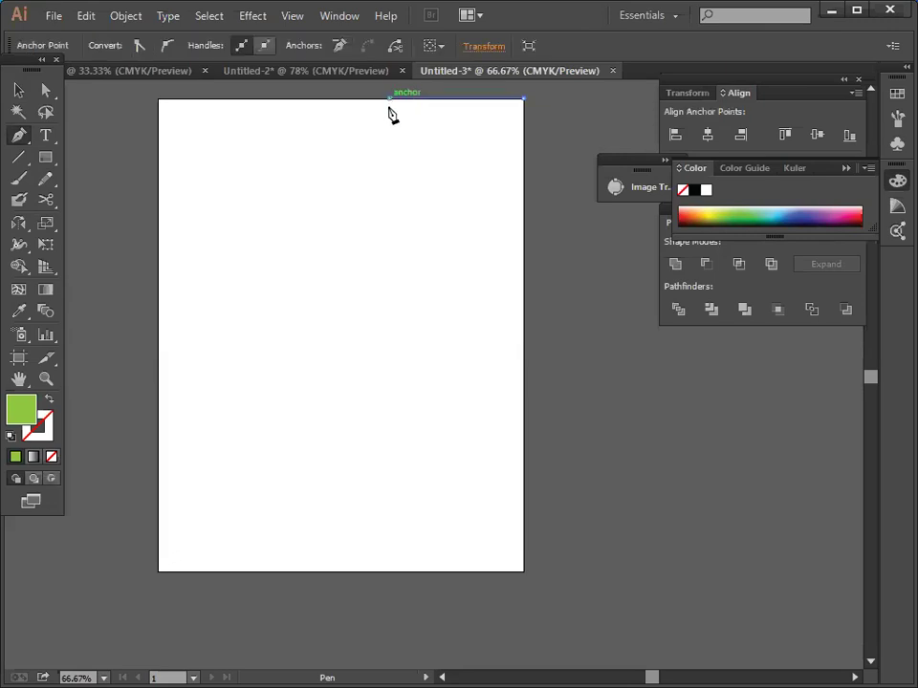
click(524, 272)
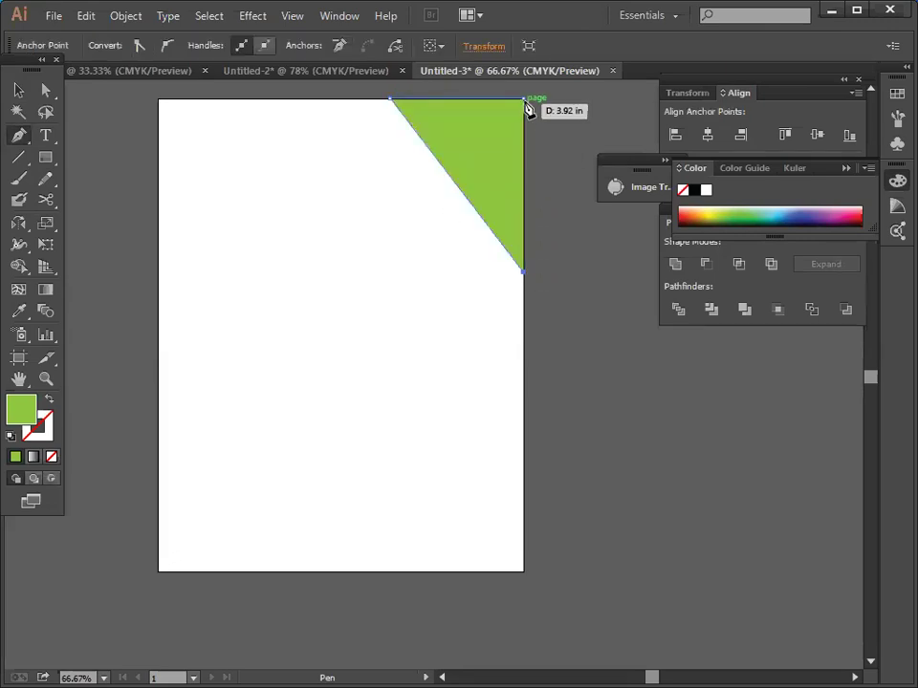
click(524, 99)
click(19, 90)
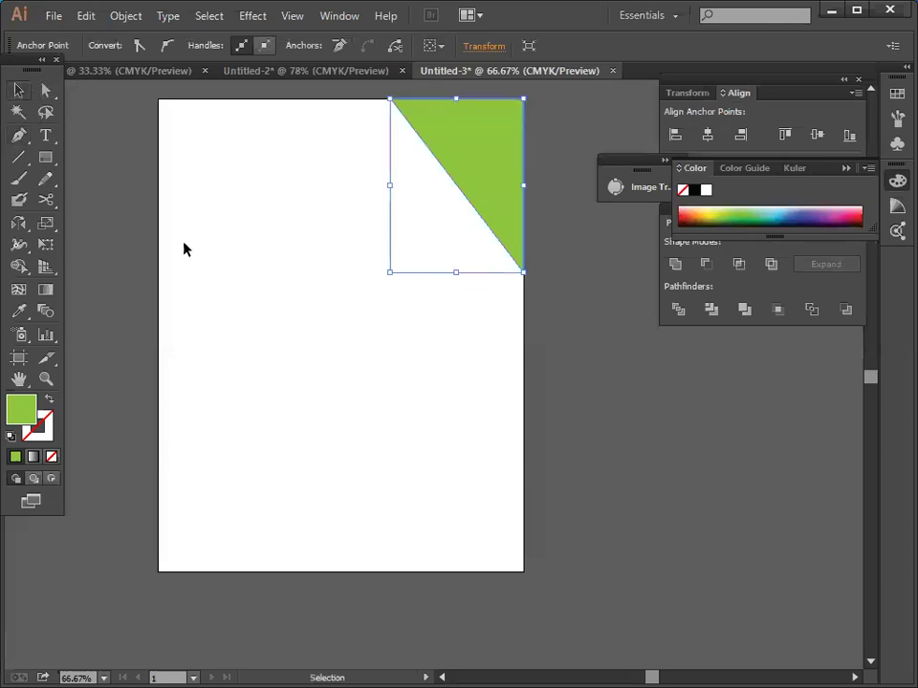
click(209, 268)
click(493, 204)
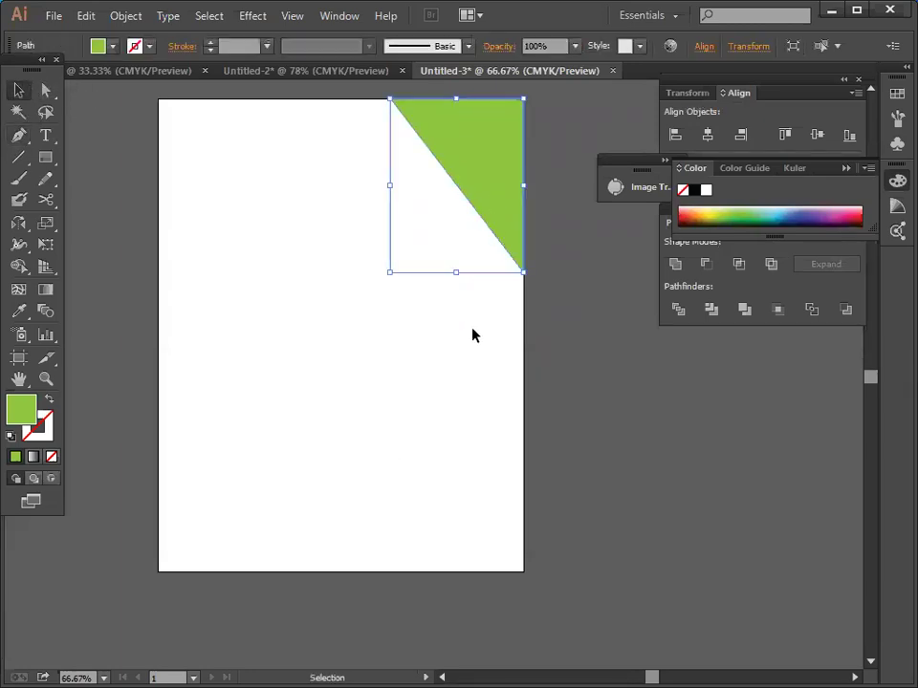
click(469, 347)
click(499, 201)
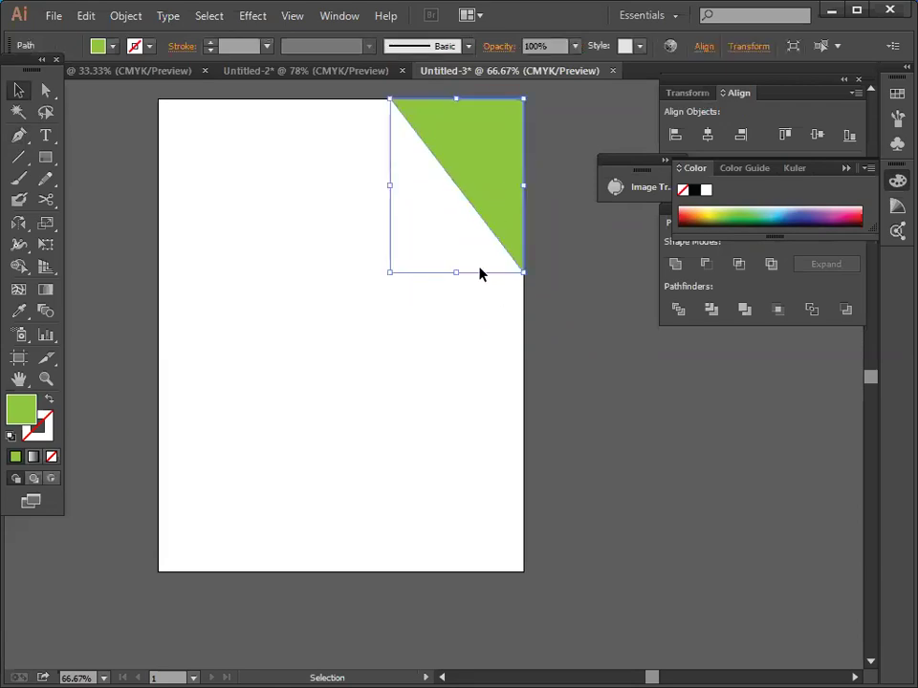
click(453, 352)
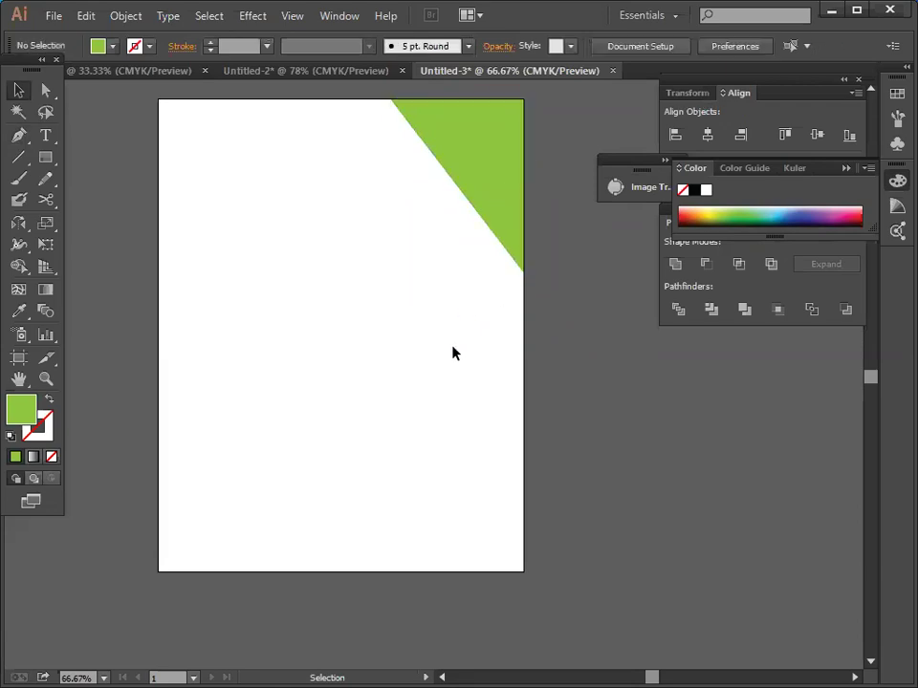
click(496, 186)
scroll(469, 322, up, 2)
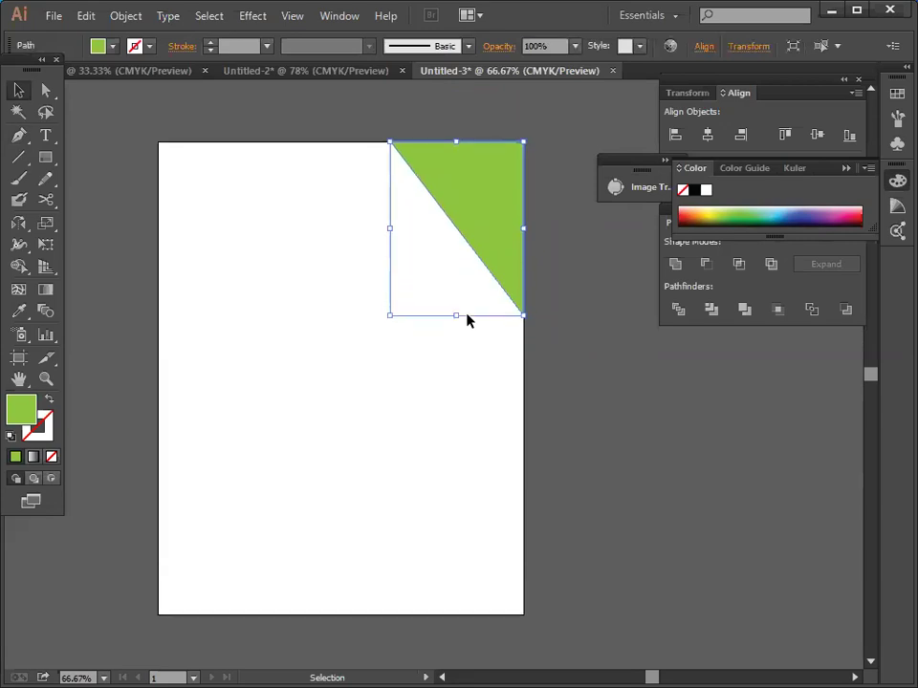
Gather the two laptop photos and the solar panel photo in the first document and copy them into Untitled-3.
click(144, 71)
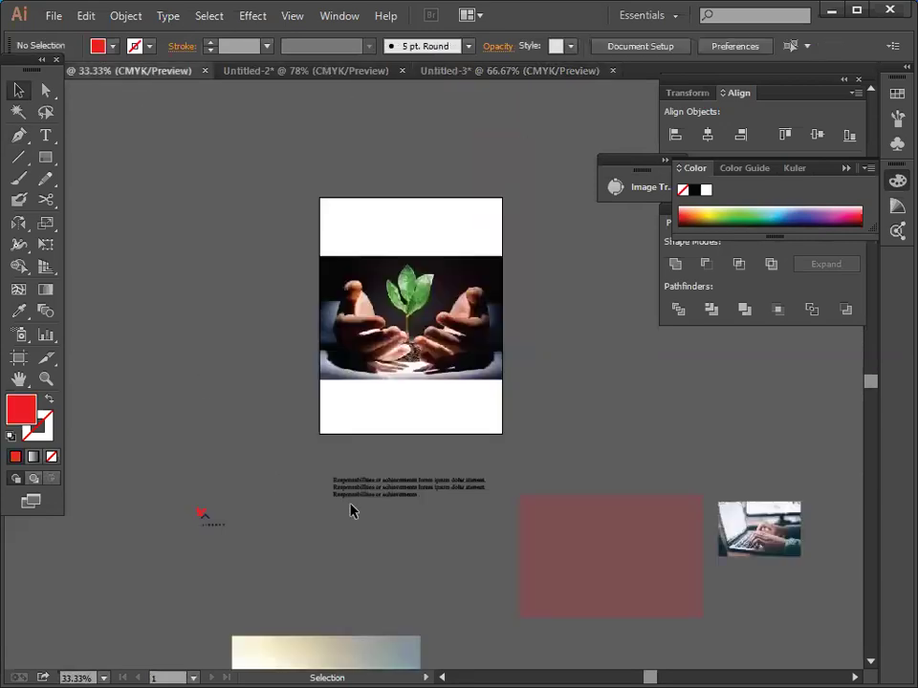
drag(774, 449, 306, 494)
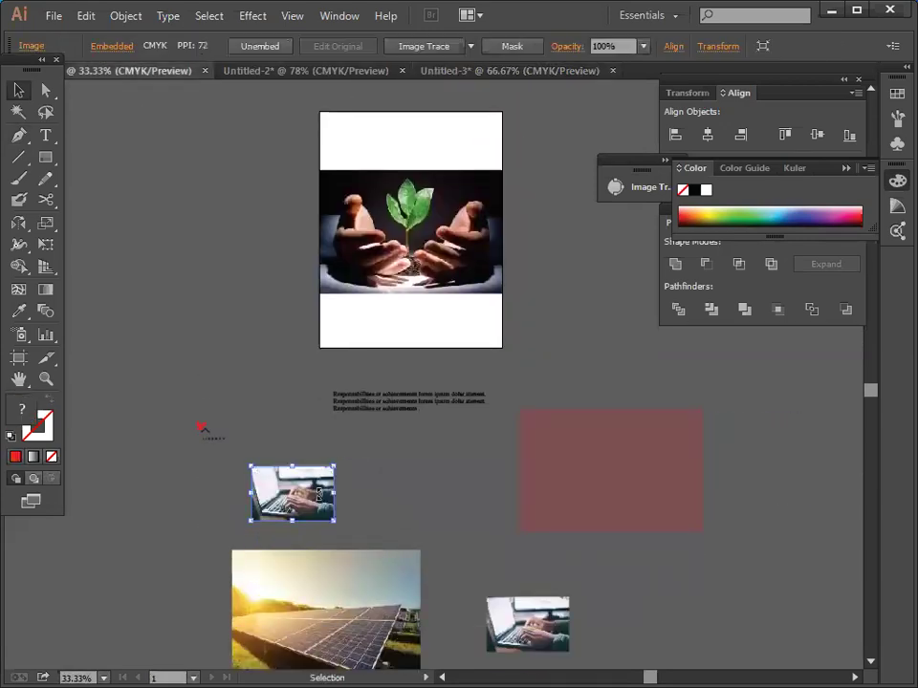
scroll(305, 494, down, 4)
drag(533, 553, 433, 517)
click(275, 503)
drag(219, 407, 641, 521)
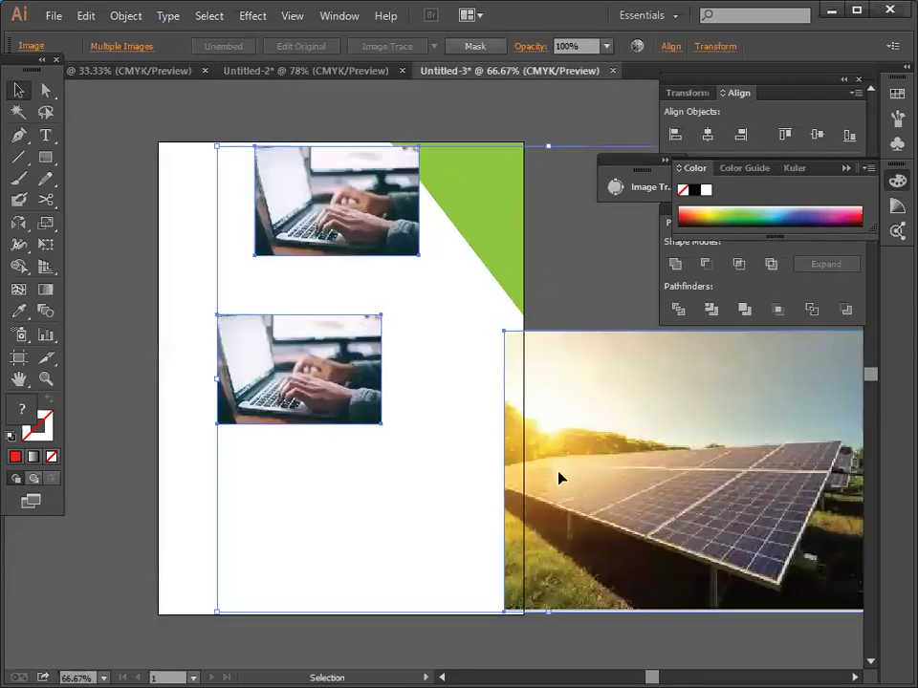
Move the three pasted photos together down the page, clear of the green triangle, and deselect them.
drag(606, 475, 658, 536)
drag(399, 301, 361, 449)
right_click(361, 445)
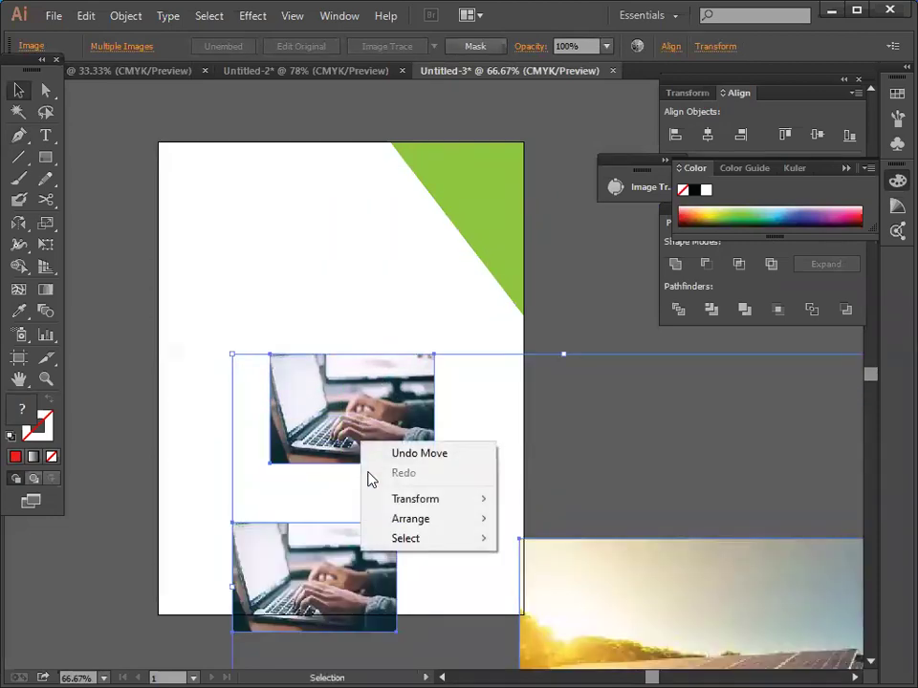
click(532, 460)
Scale down the solar panel photo and place it over the green triangle, level with the page's top edge and past its right edge.
drag(581, 608, 467, 199)
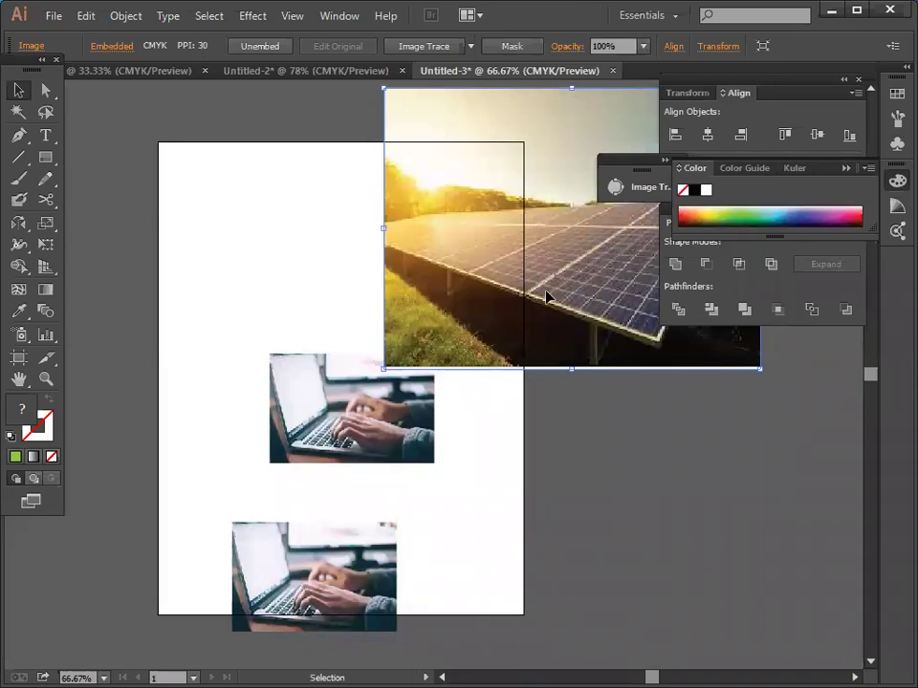
scroll(547, 301, up, 1)
mouse_move(391, 450)
mouse_down()
mouse_move(353, 600)
mouse_move(391, 450)
mouse_up()
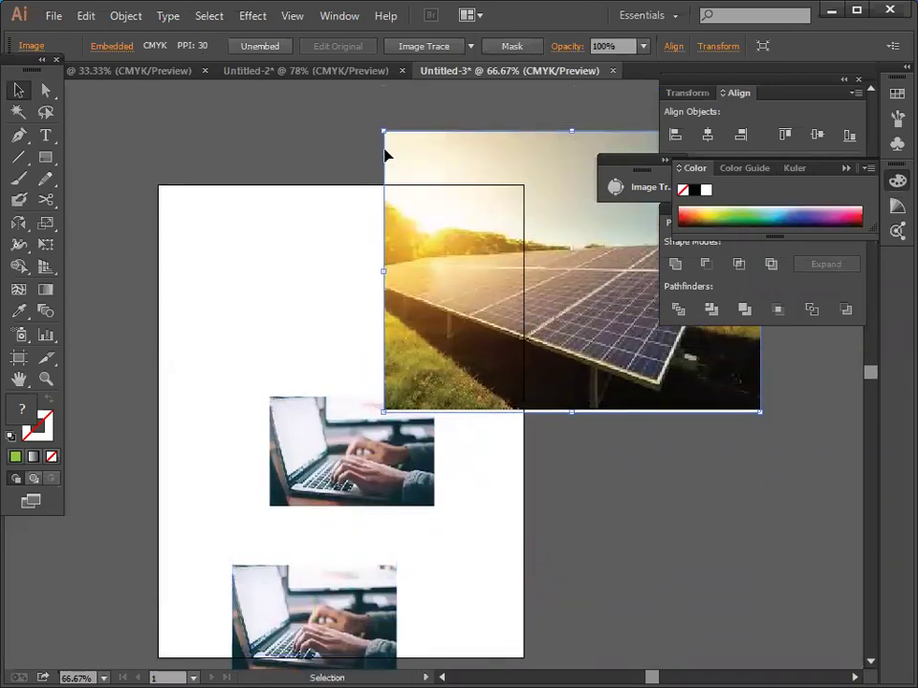
drag(386, 134, 420, 206)
drag(586, 306, 472, 353)
drag(383, 272, 362, 269)
click(569, 418)
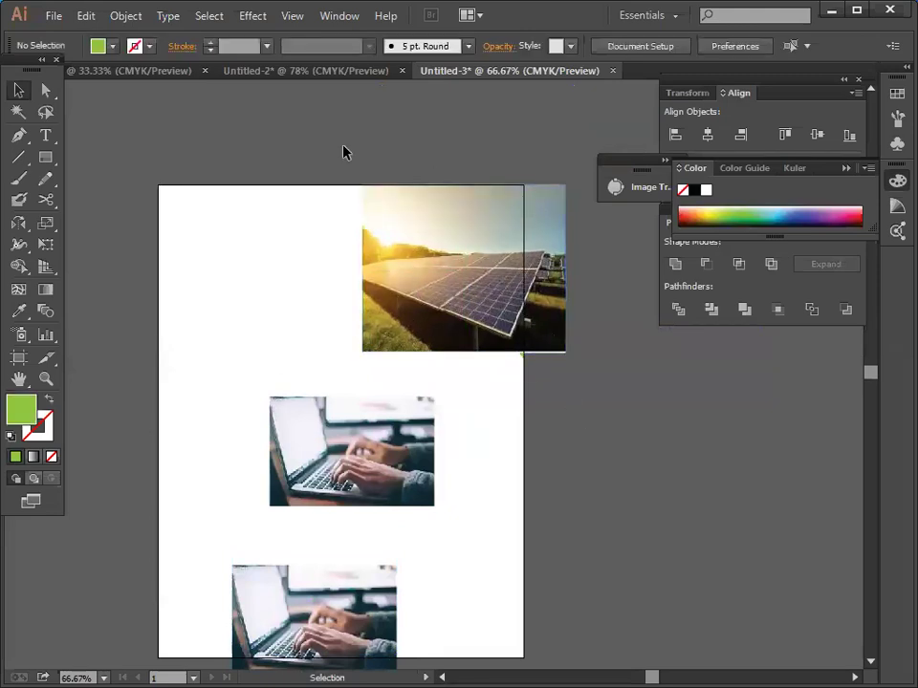
Move the upper laptop photo to the page's lower-left corner and stretch the solar panel photo downward past the triangle's lower tip.
drag(327, 483, 178, 598)
click(294, 373)
drag(323, 152, 563, 436)
click(576, 357)
click(564, 335)
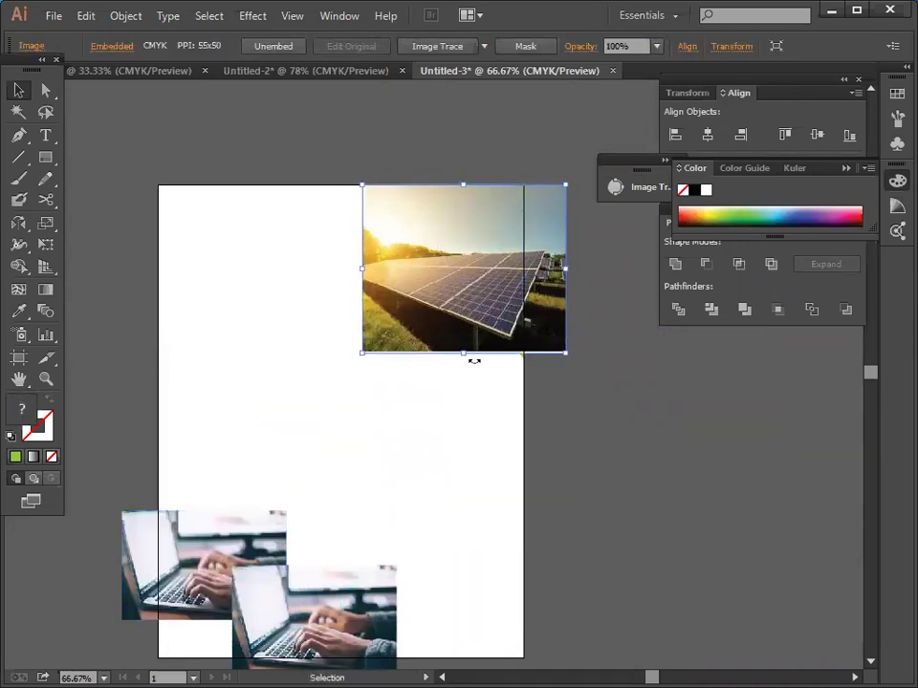
drag(464, 352, 462, 365)
click(542, 375)
Try to make a clipping mask from the solar panel photo and the green triangle beneath it.
drag(326, 147, 558, 416)
right_click(410, 301)
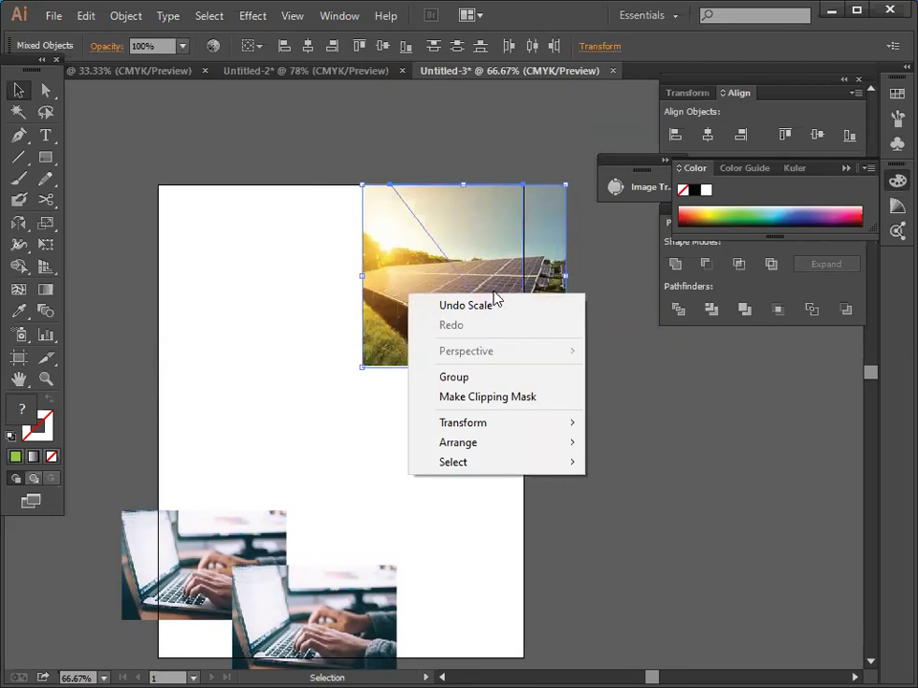
click(522, 406)
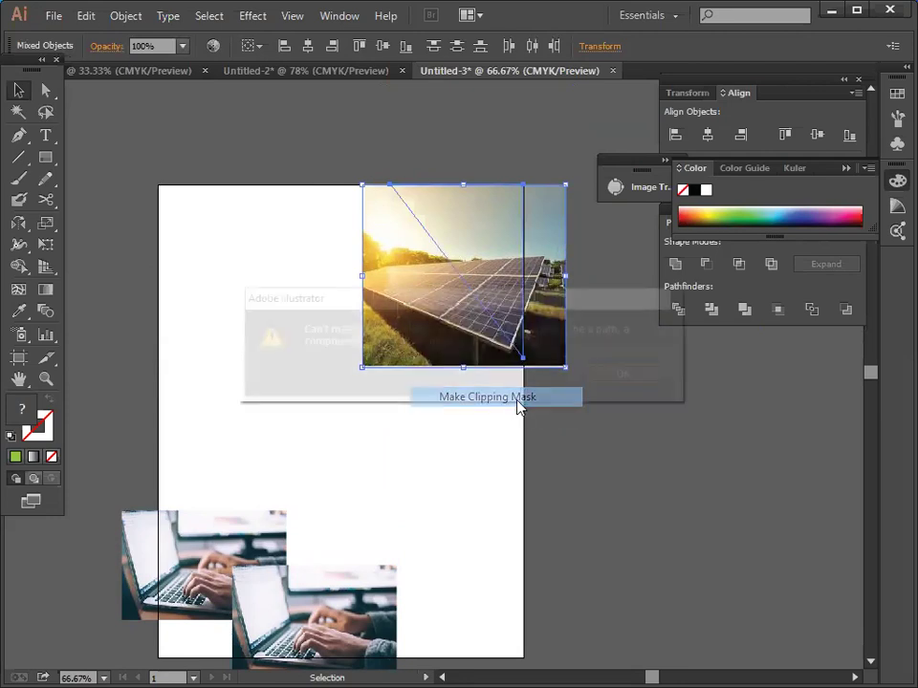
click(638, 381)
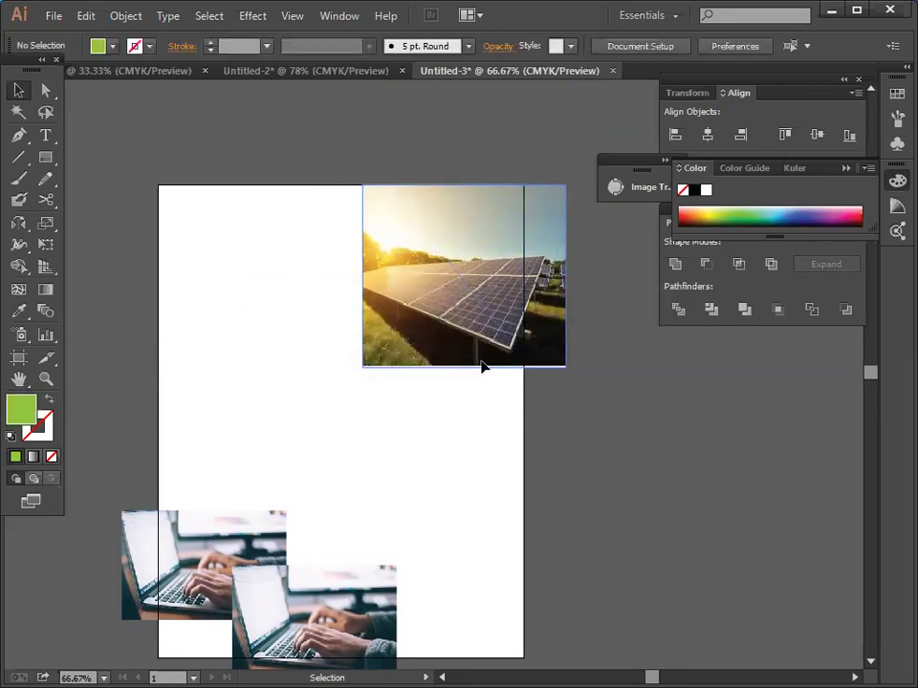
Move the solar panel photo and the green triangle hidden beneath it off the page's right side.
drag(482, 364, 664, 576)
drag(507, 285, 727, 498)
Try sending the green triangle to the back of the stacking order.
right_click(595, 360)
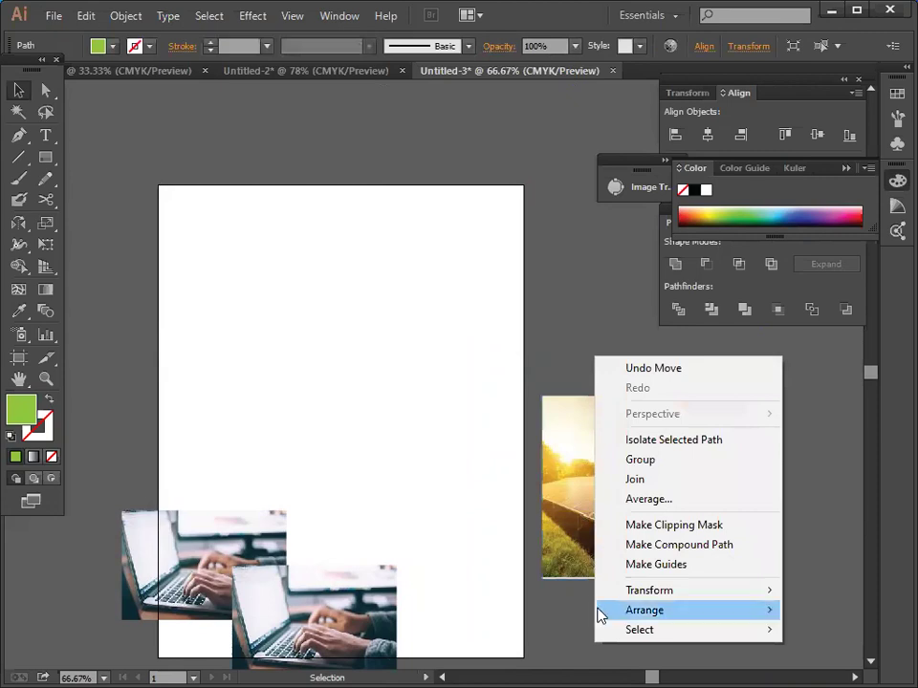
mouse_move(640, 615)
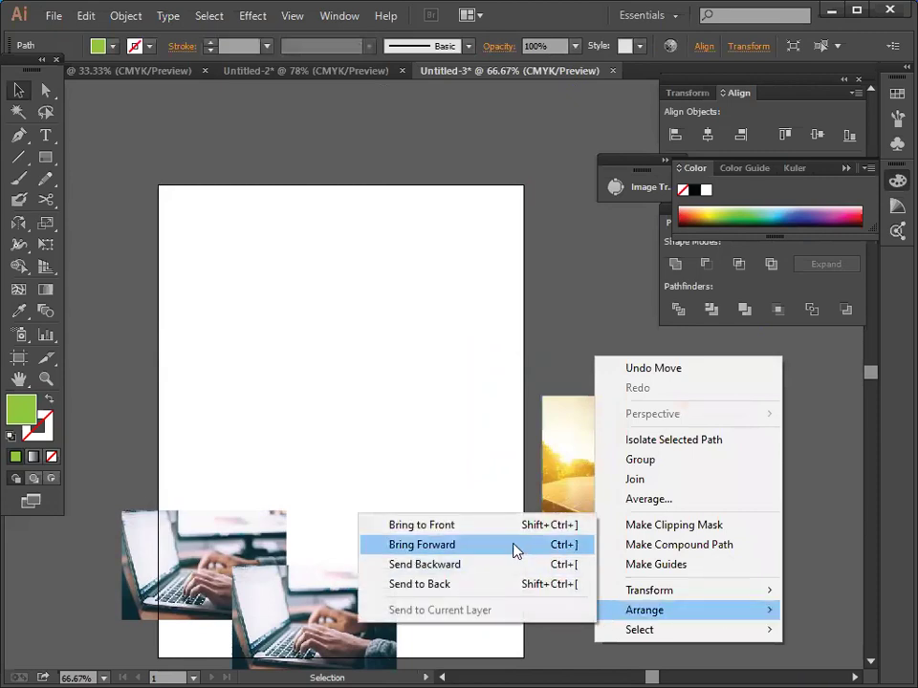
click(470, 586)
Bring the green triangle to the front, above the solar panel photo, and deselect it.
right_click(606, 475)
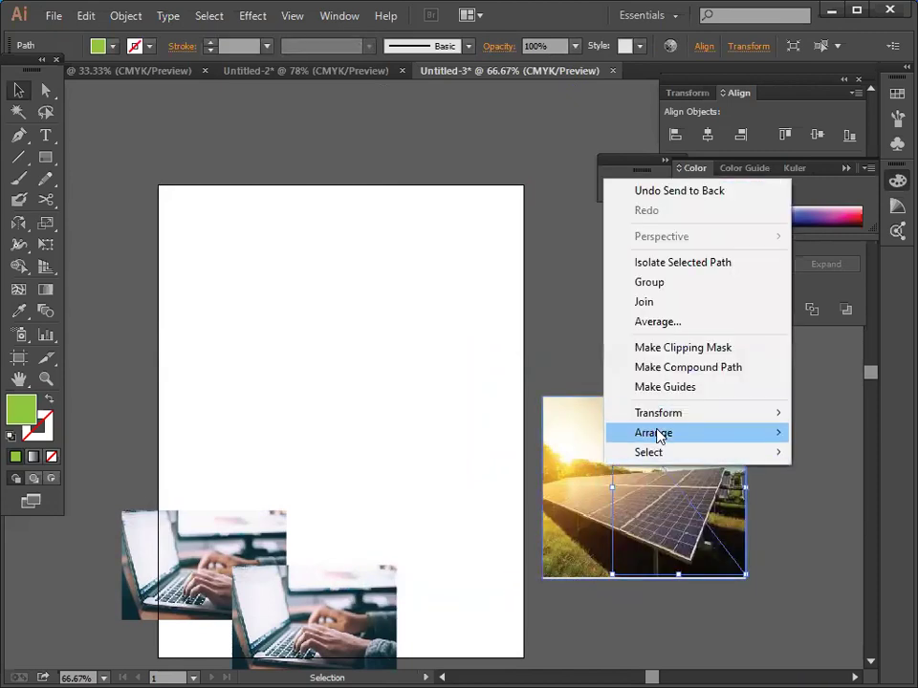
mouse_move(656, 435)
click(478, 433)
click(514, 422)
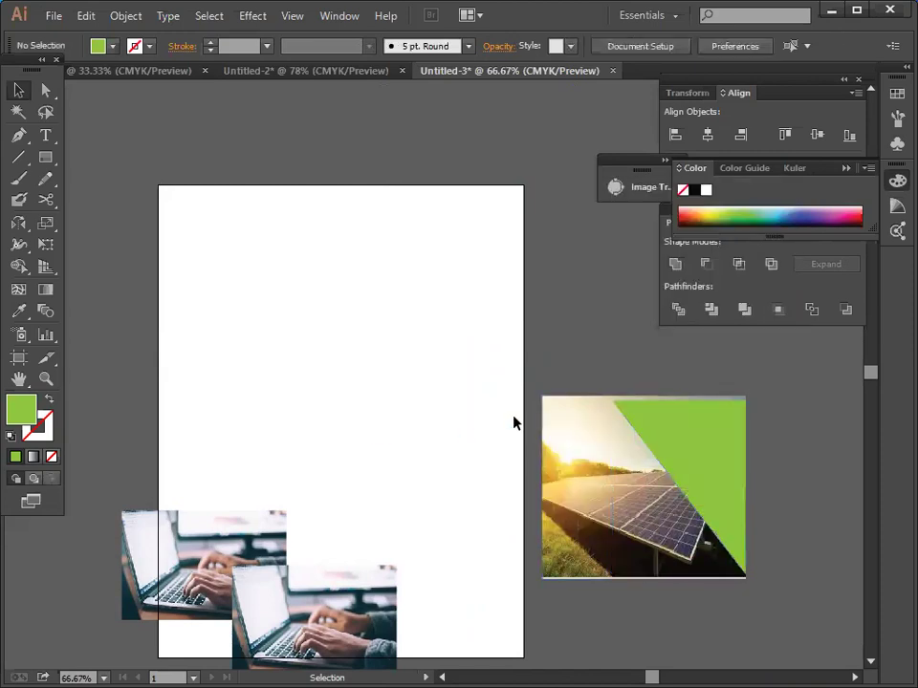
Move the solar panel photo and the green triangle together back into the page's top-right corner and deselect them.
drag(543, 351, 721, 585)
drag(689, 523, 472, 316)
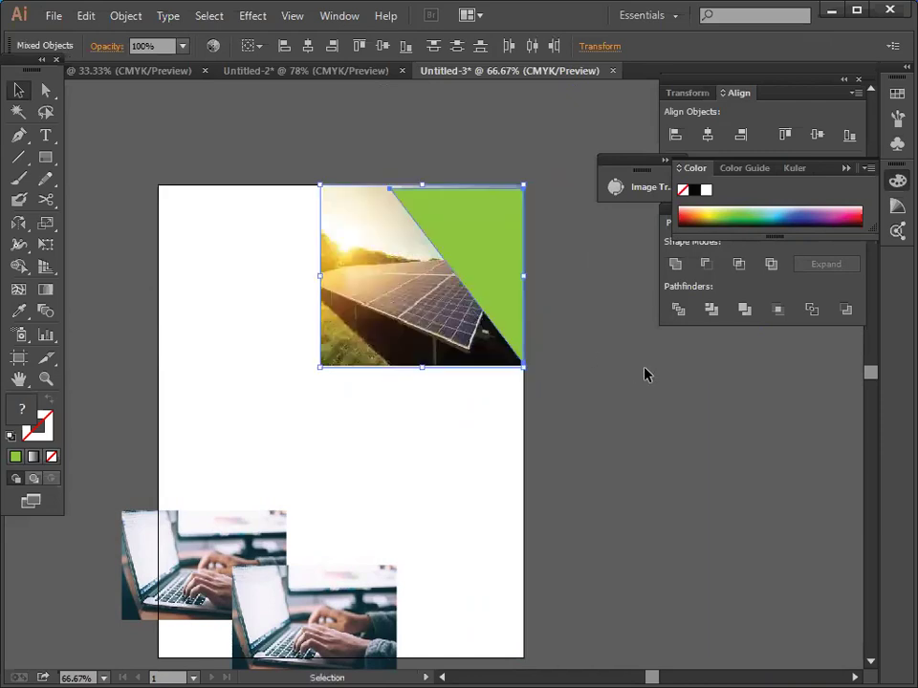
click(645, 373)
Nudge the green triangle up until its upper side meets the page's top edge.
click(489, 299)
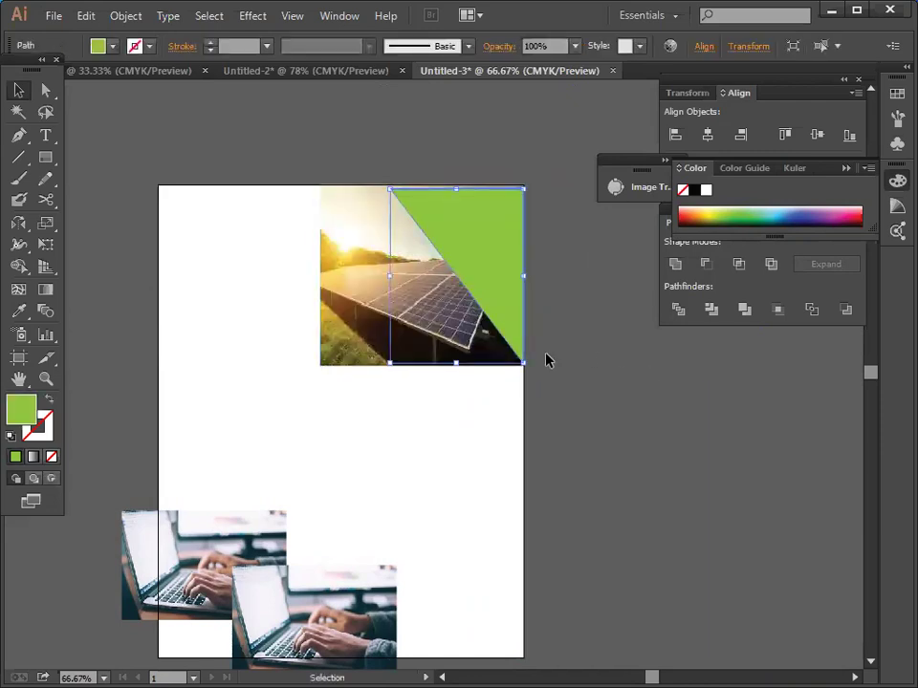
click(631, 402)
click(423, 361)
click(430, 378)
click(485, 276)
key(Up)
key(Up)
key(Up)
key(Up)
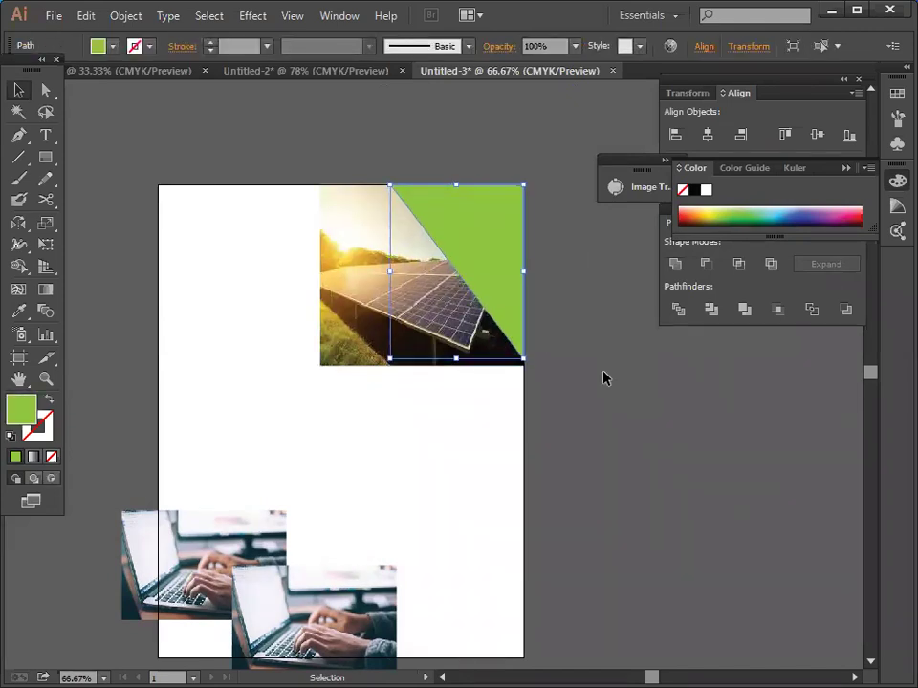
Stretch the green triangle slightly downward toward the photo's lower edge and deselect it.
click(603, 386)
click(513, 332)
drag(523, 362, 525, 365)
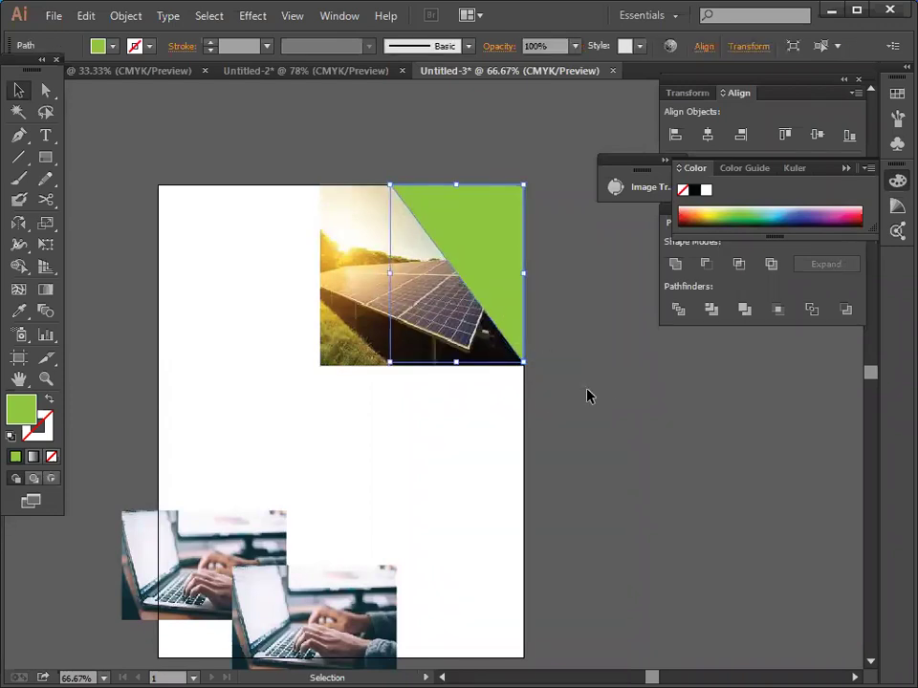
click(588, 394)
Make a clipping mask from the solar panel photo and the green triangle on top of it, leaving the result deselected.
click(421, 196)
drag(277, 117, 455, 321)
right_click(451, 294)
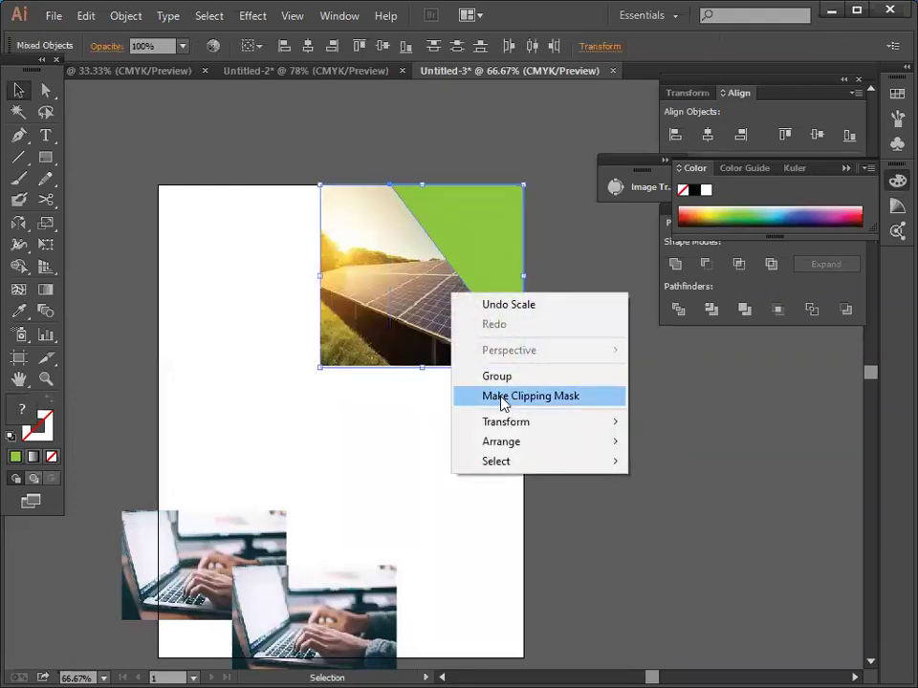
click(503, 397)
click(622, 447)
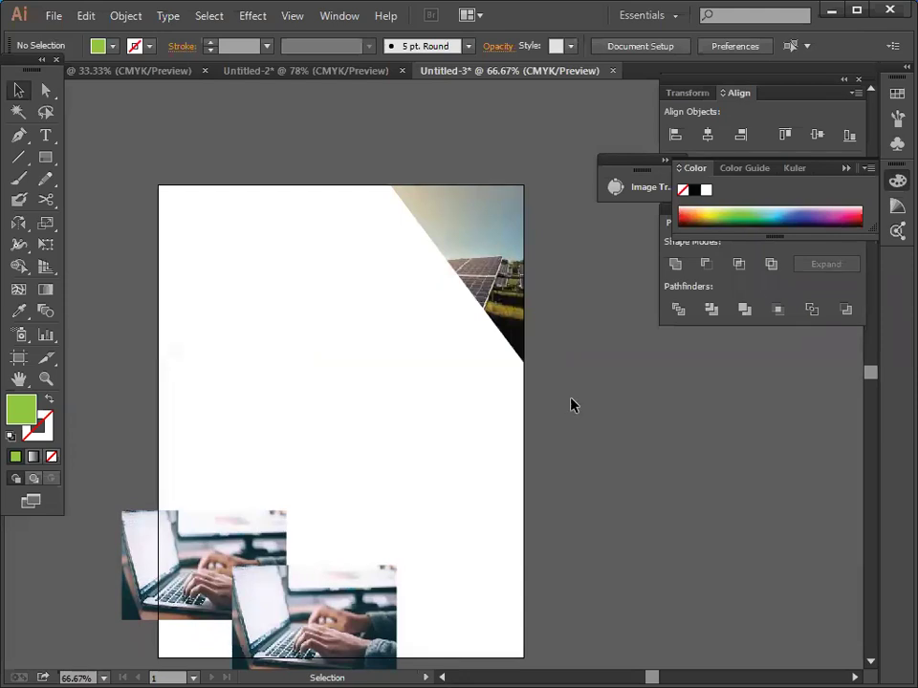
drag(537, 270, 560, 361)
click(639, 409)
Draw a filled diagonal band with the Pen tool along the clipped photo's slanted side, from the page's top edge to its right edge.
click(18, 134)
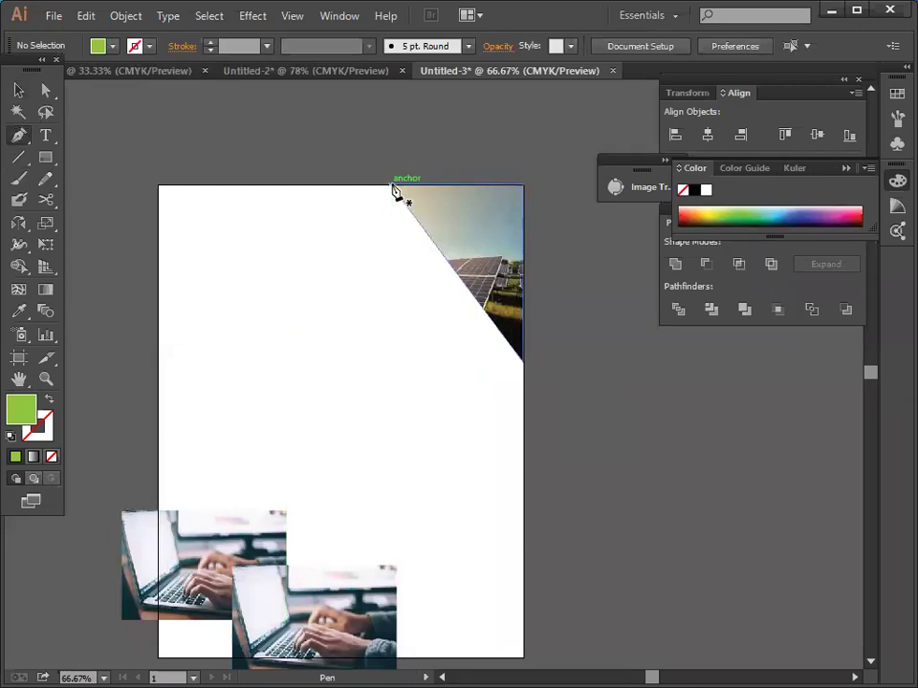
click(390, 189)
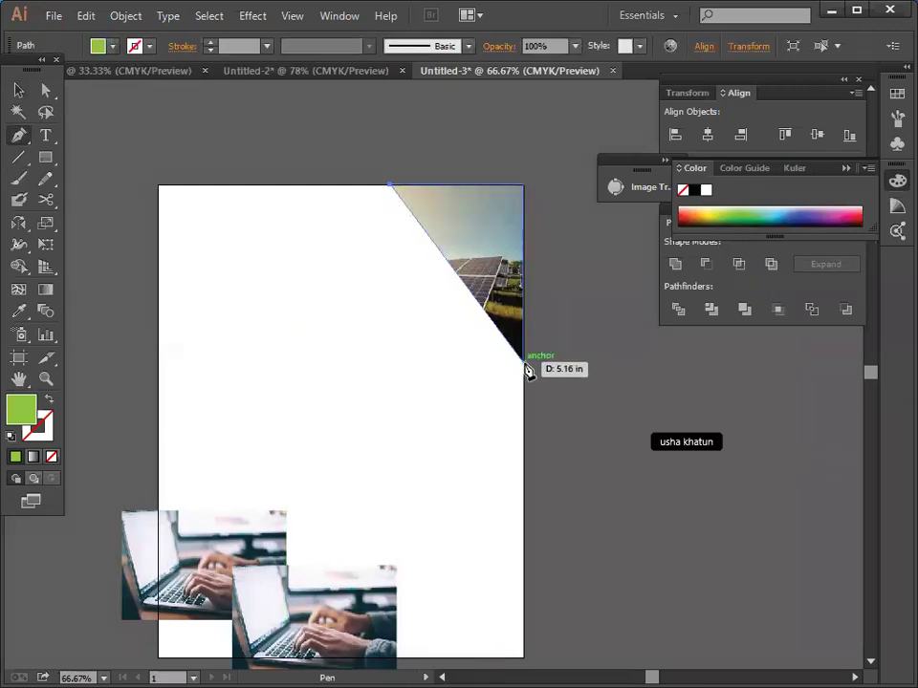
click(525, 365)
scroll(531, 406, down, 2)
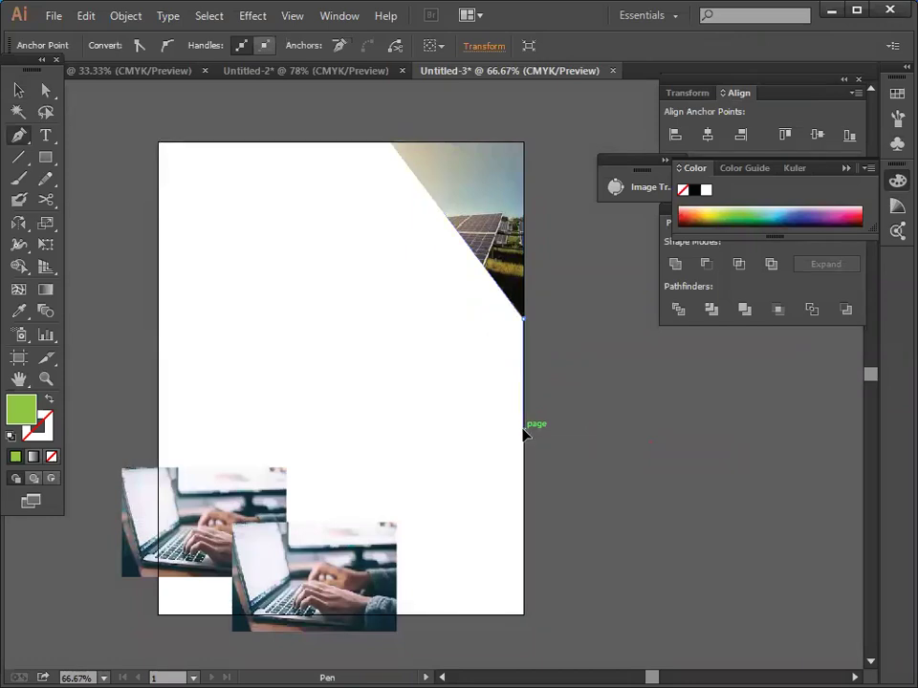
click(522, 429)
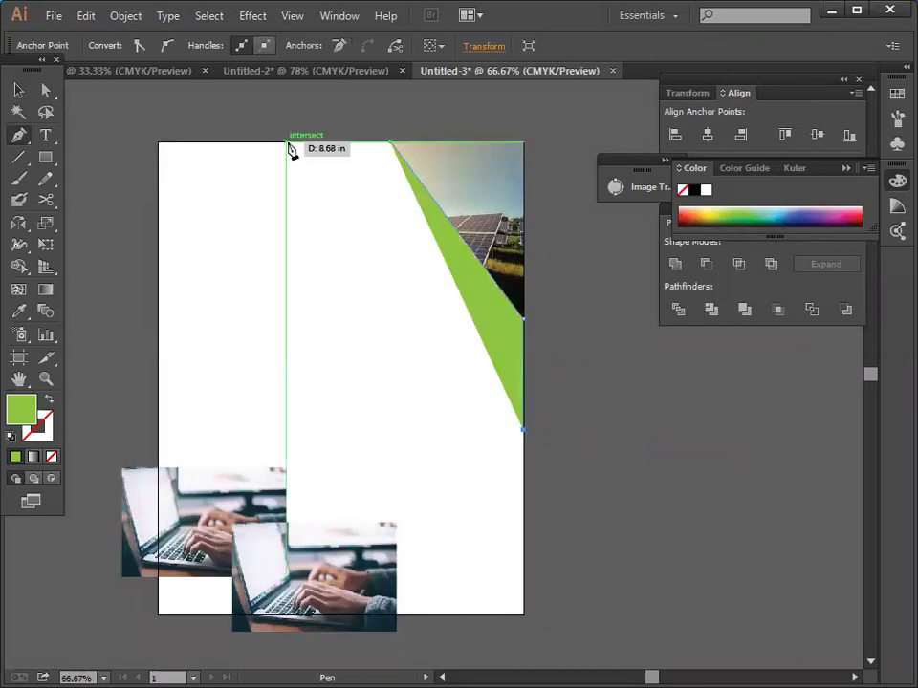
click(288, 143)
click(390, 143)
click(18, 88)
click(398, 332)
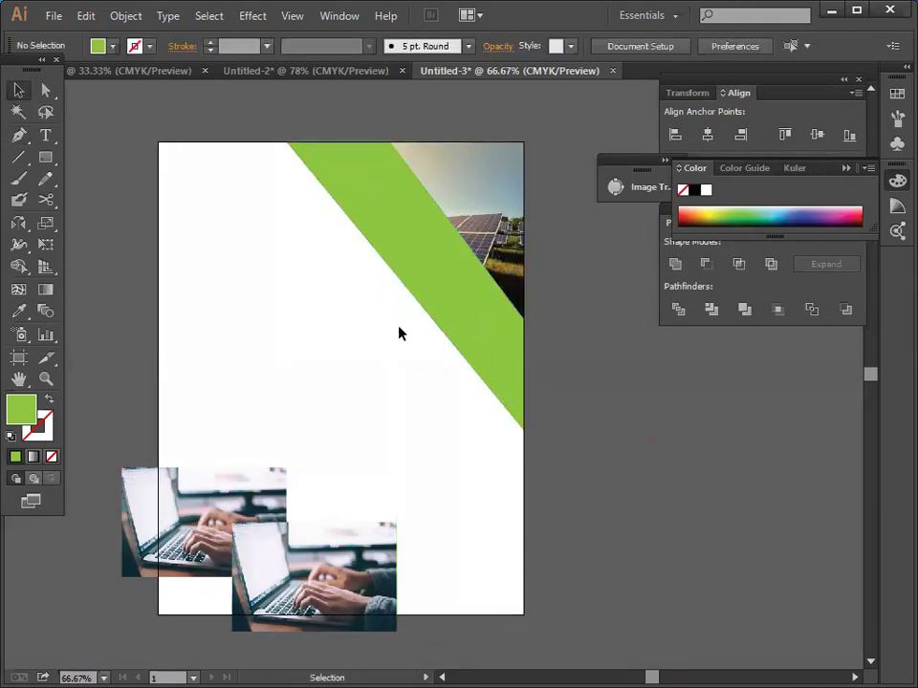
Fill the diagonal band with black and deselect it.
click(423, 283)
click(112, 54)
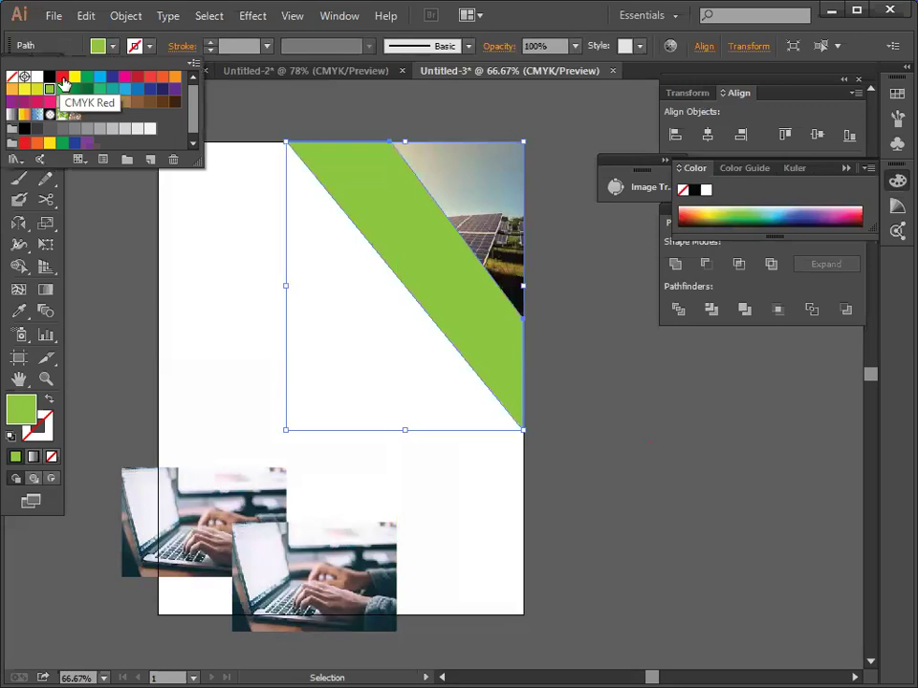
click(41, 78)
click(185, 332)
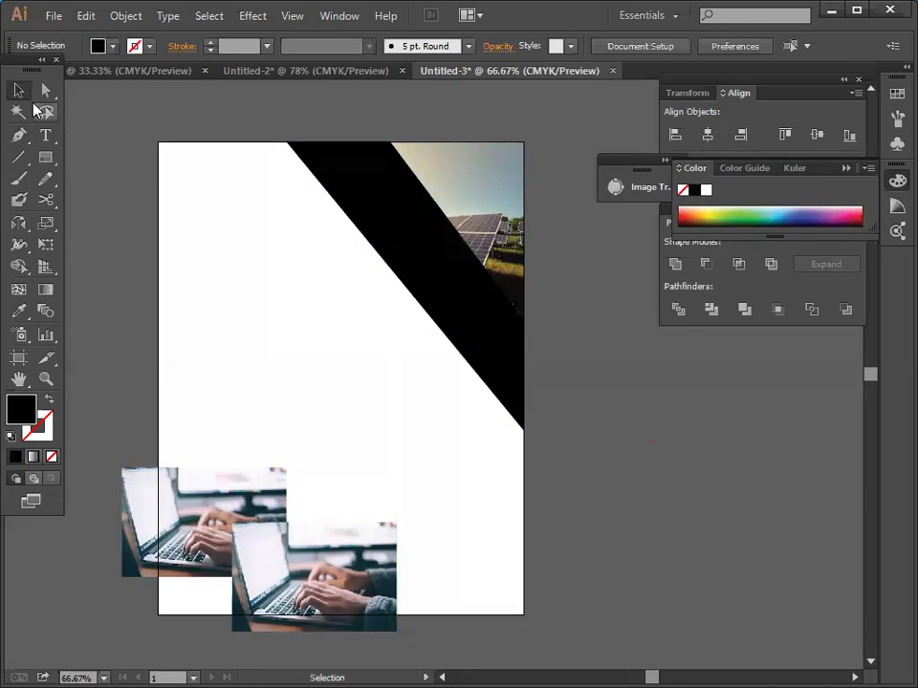
Draw a thin black rectangle along the page's top edge, from its top-left corner into the diagonal band.
click(46, 159)
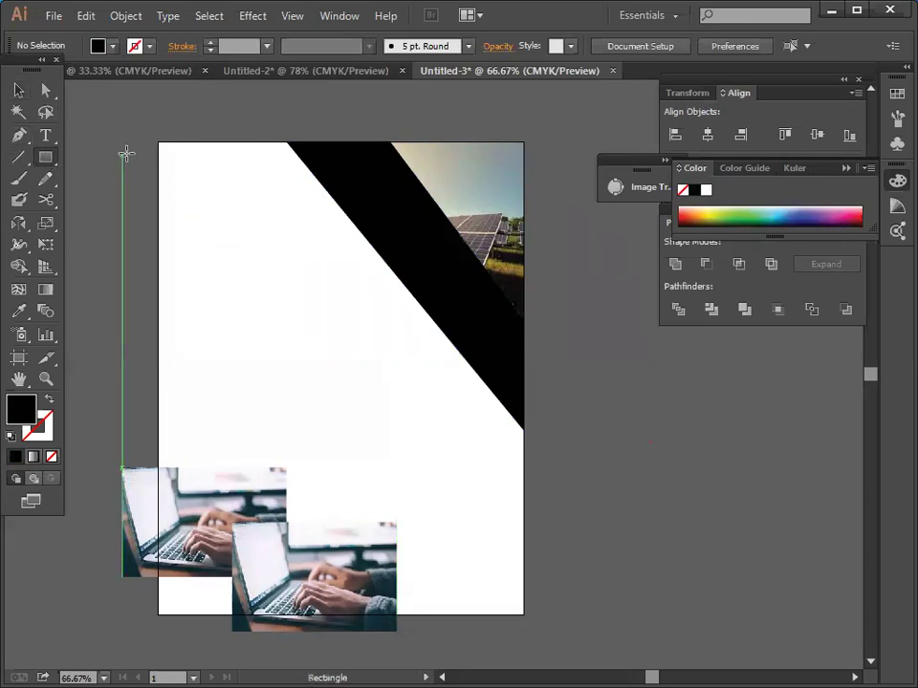
drag(159, 142, 370, 164)
click(19, 91)
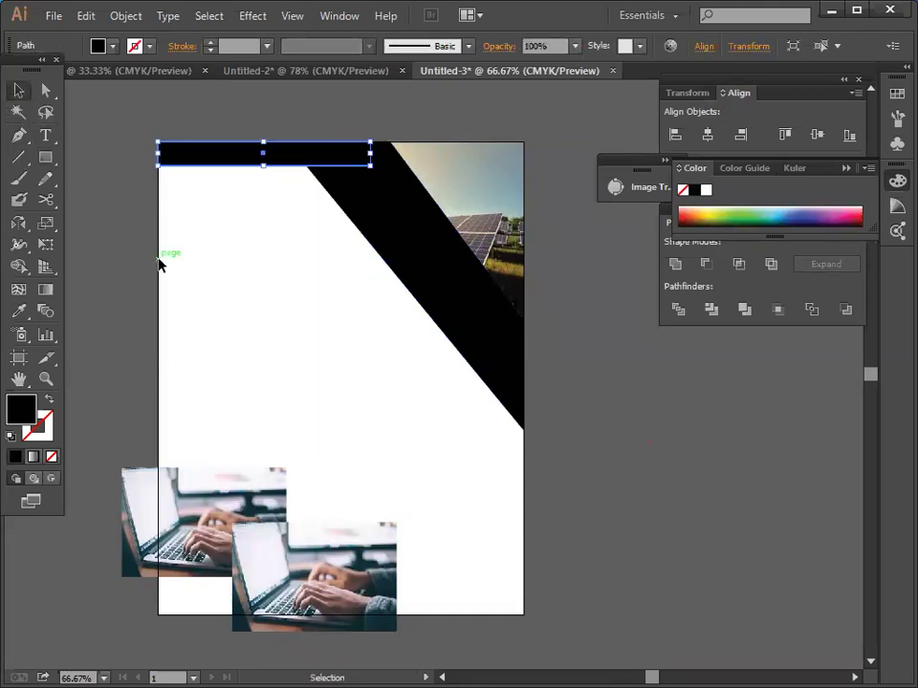
click(160, 263)
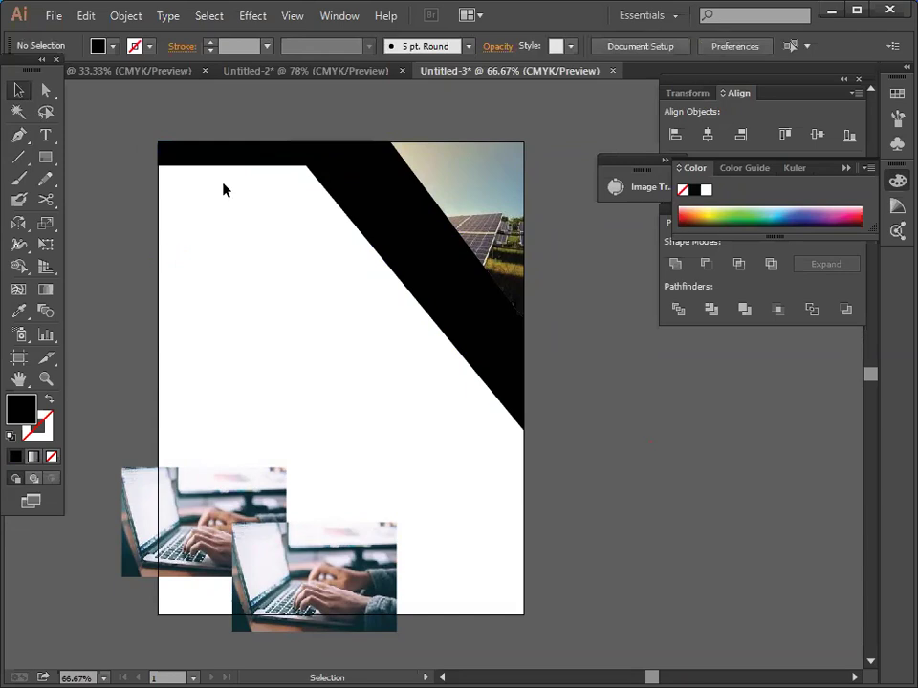
Duplicate the black top bar slightly down and to the right, and fill the copy with green.
drag(269, 167, 285, 187)
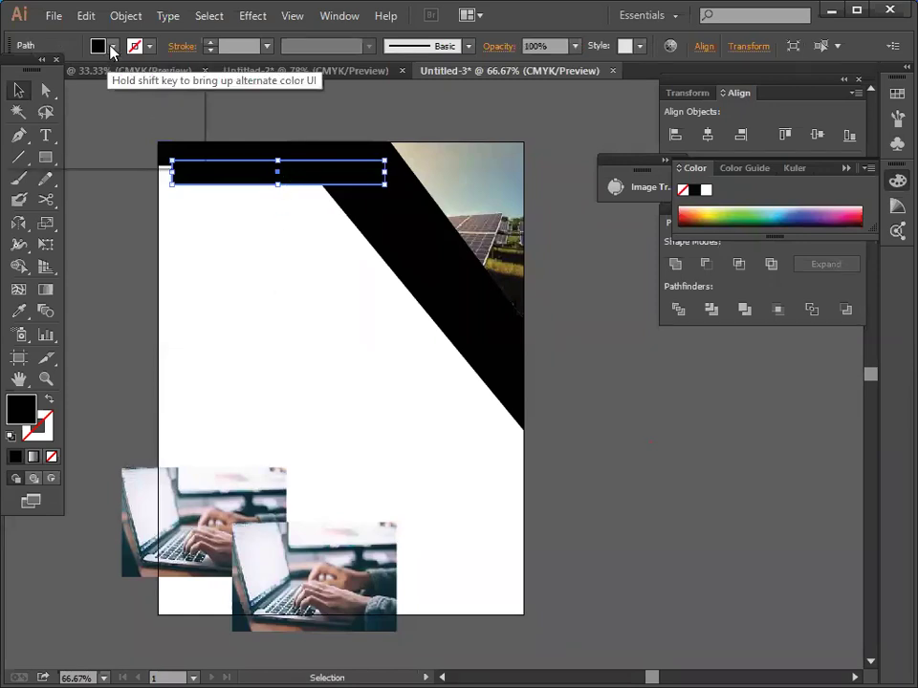
click(99, 46)
click(52, 96)
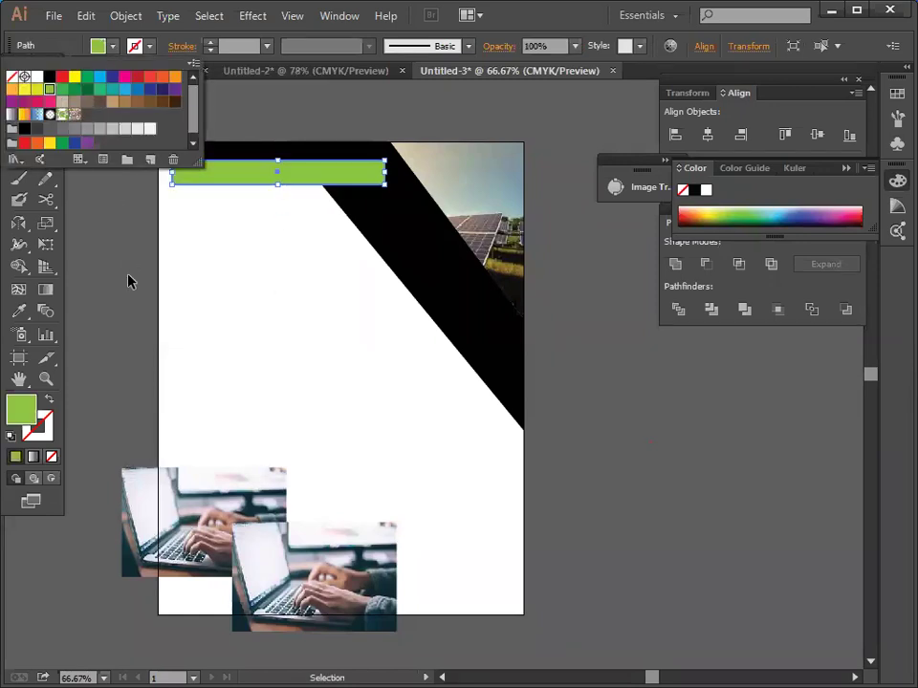
click(124, 179)
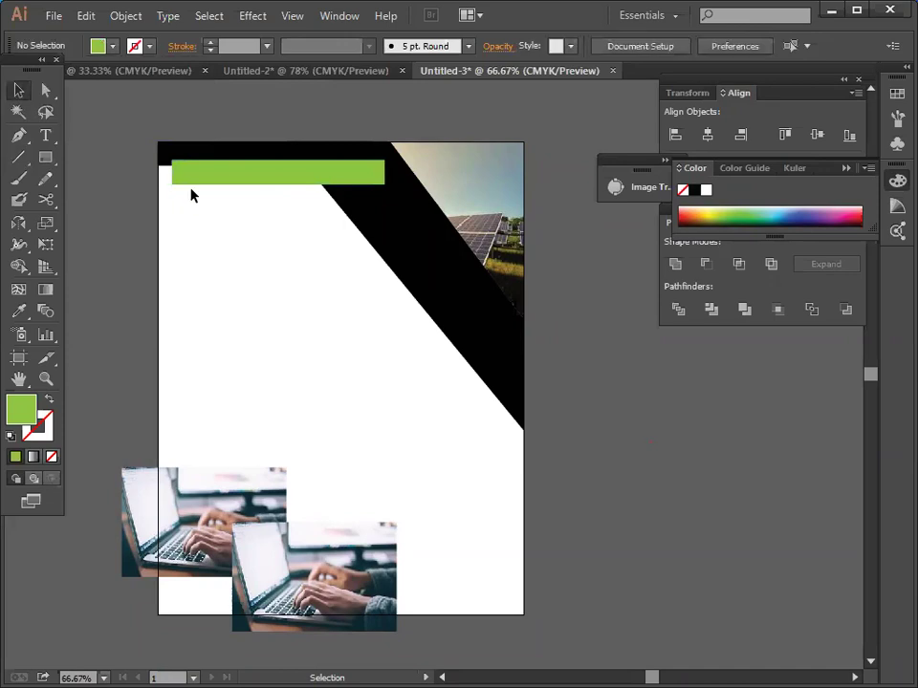
Slant both ends of the green bar by shifting its lower-left corner right and its upper-right corner left.
click(263, 178)
click(45, 89)
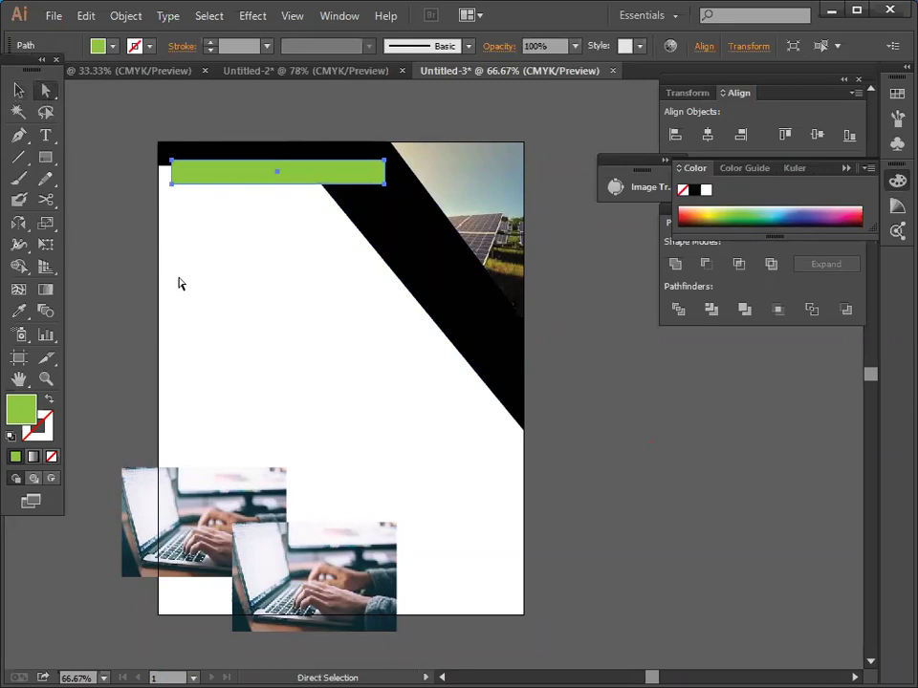
drag(172, 184, 187, 191)
mouse_move(383, 162)
mouse_down()
mouse_move(361, 165)
mouse_move(374, 167)
mouse_up()
click(18, 90)
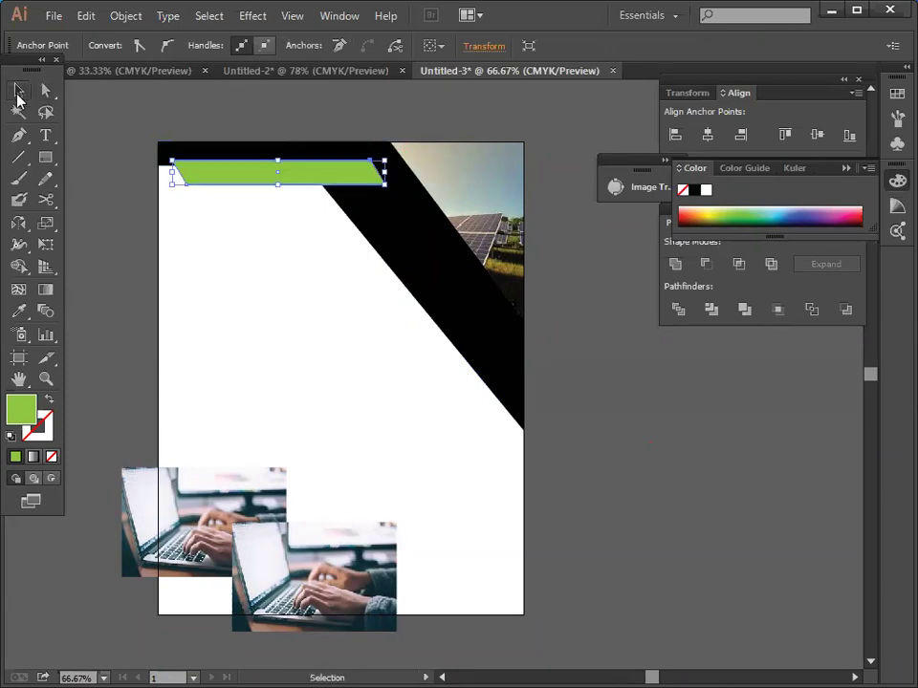
click(106, 210)
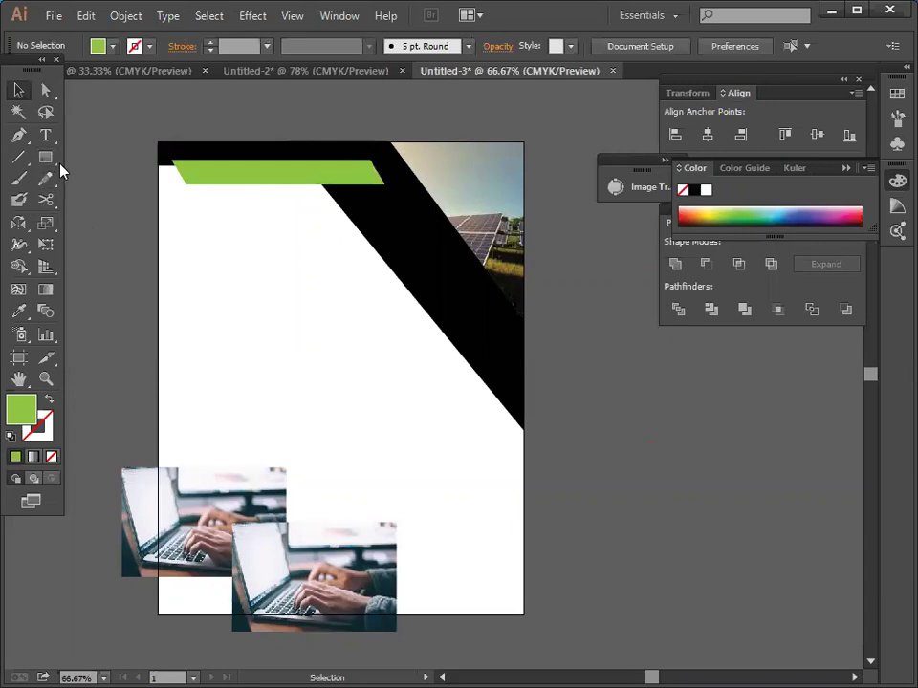
Draw a green circle on the white area left of the diagonal band with the Ellipse tool and deselect it.
drag(56, 169, 129, 217)
click(189, 282)
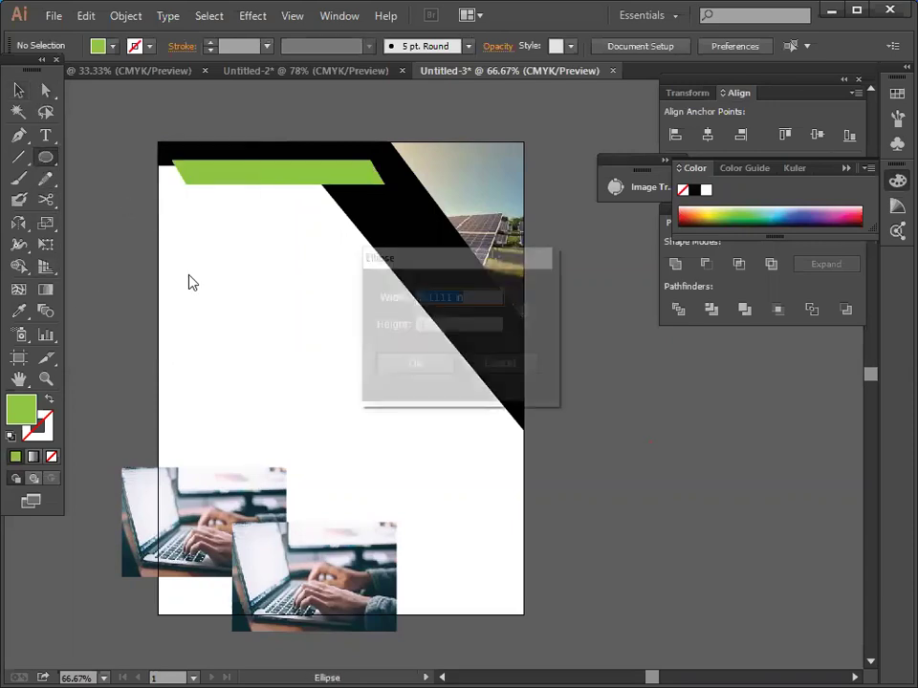
click(486, 369)
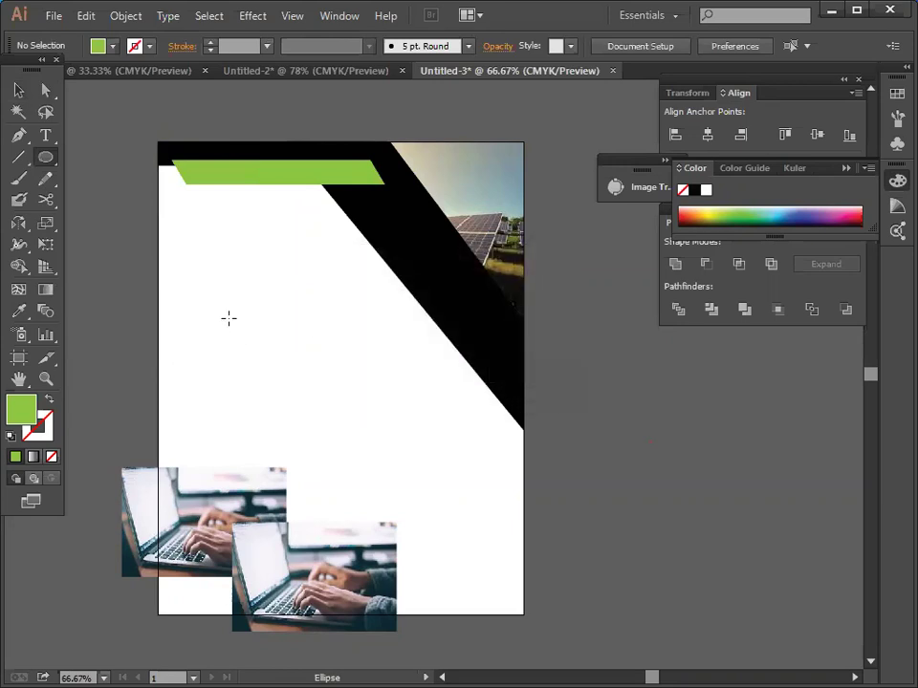
drag(264, 297, 274, 332)
click(19, 89)
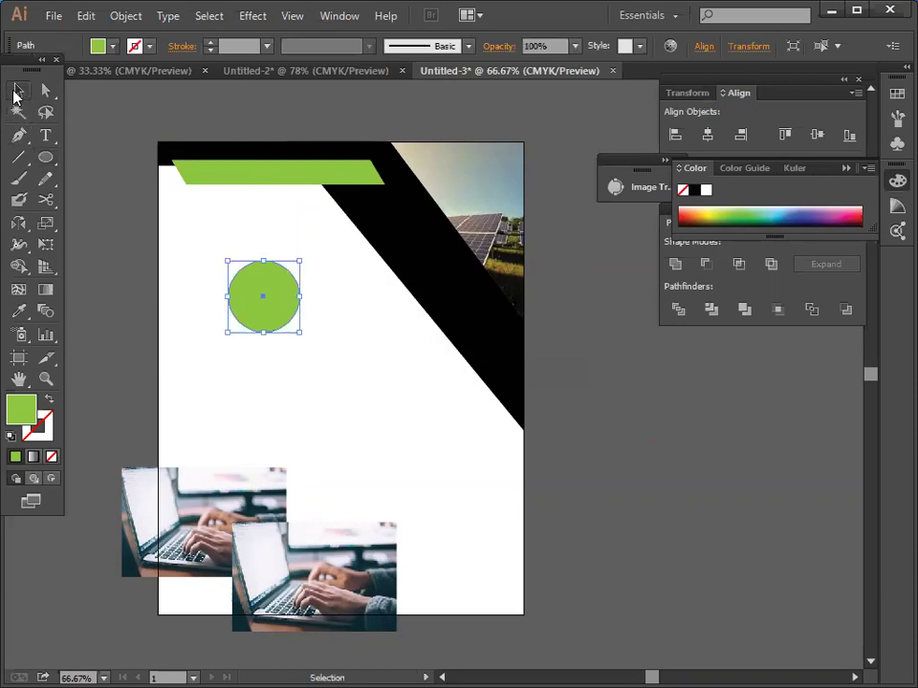
click(119, 299)
Move the circle beneath the green bar's left end, fill it with black and shift it slightly right.
drag(258, 305, 200, 220)
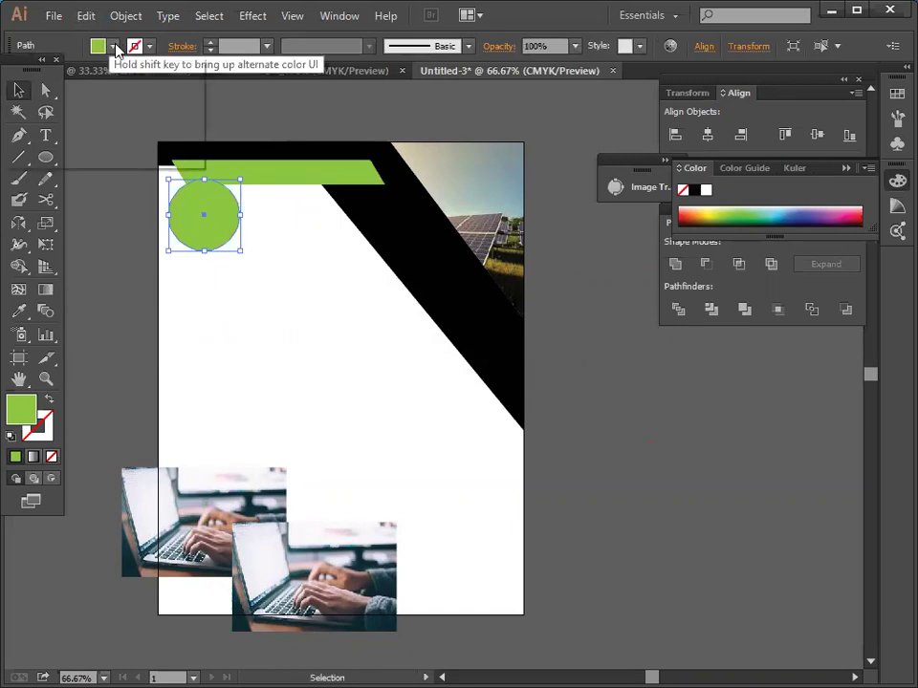
click(111, 46)
click(49, 76)
click(108, 251)
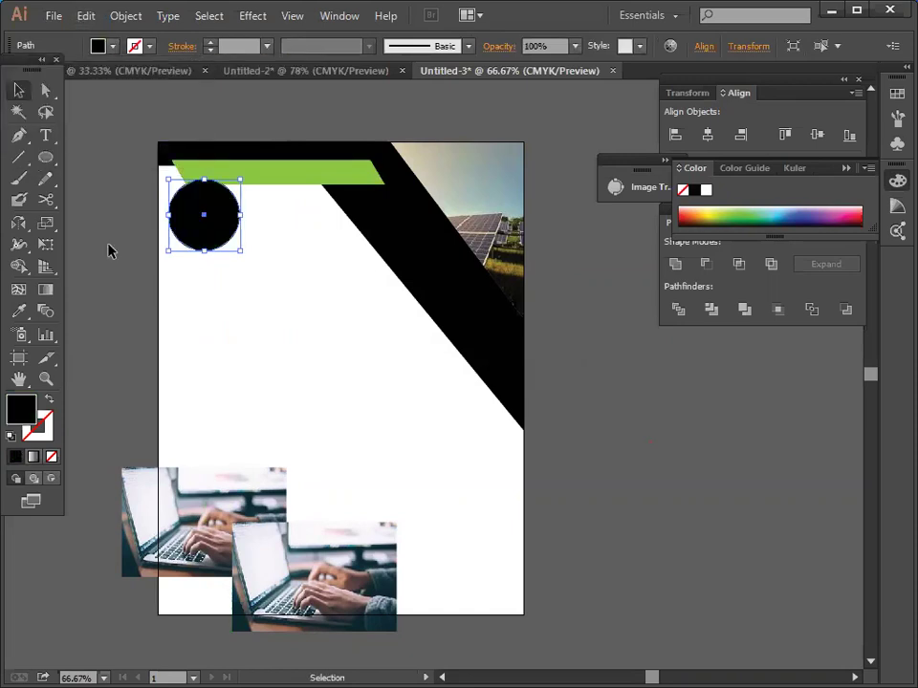
click(108, 251)
mouse_move(212, 231)
mouse_down()
mouse_move(202, 231)
mouse_move(216, 212)
mouse_up()
click(114, 279)
click(110, 276)
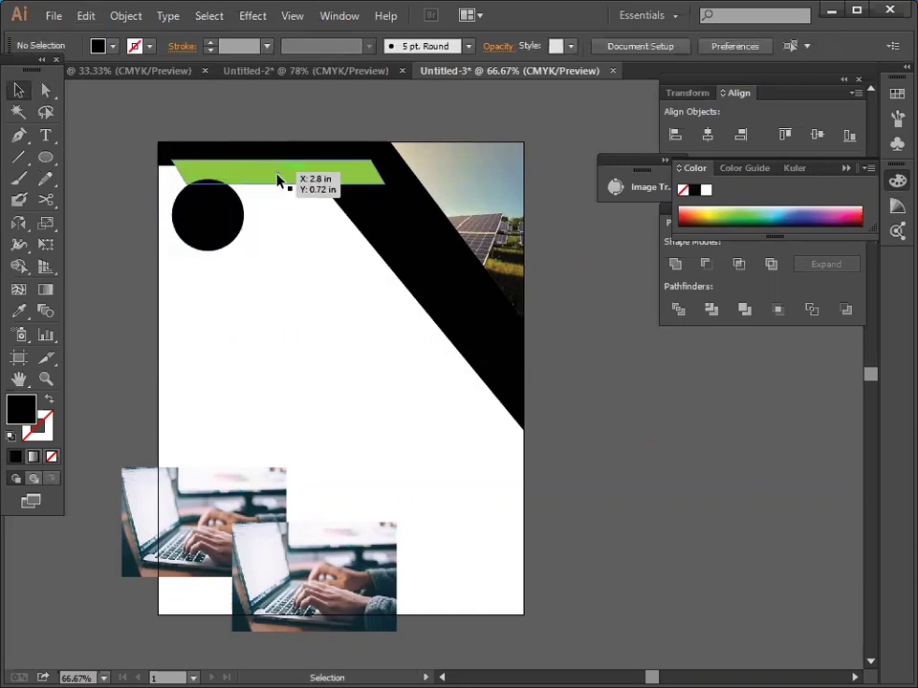
Try sending the slanted green bar to the back of the stacking order.
right_click(277, 176)
mouse_move(329, 437)
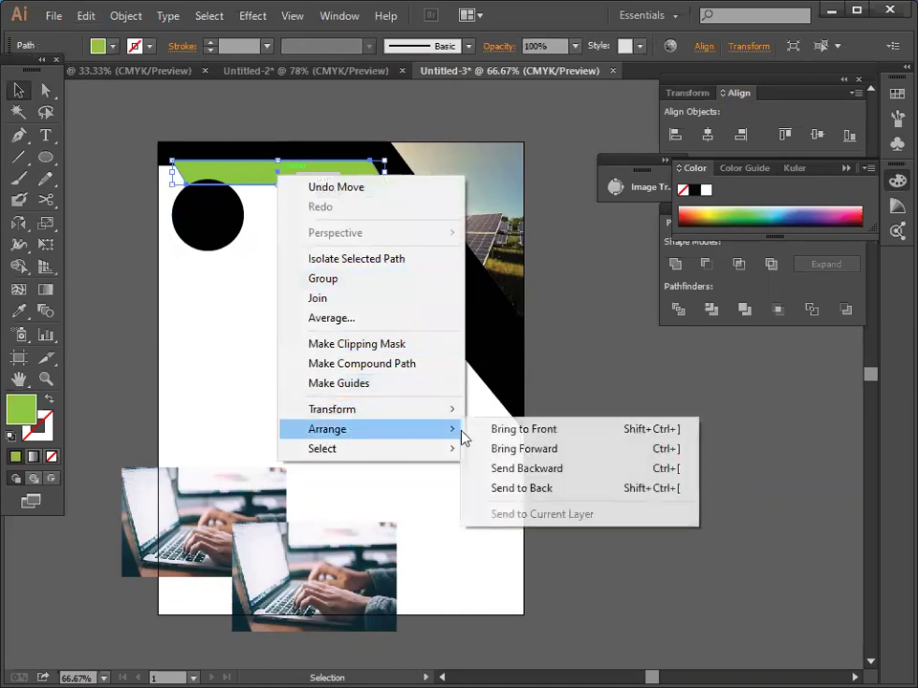
click(532, 487)
Bring the slanted green bar to the front, above the black circle.
right_click(256, 312)
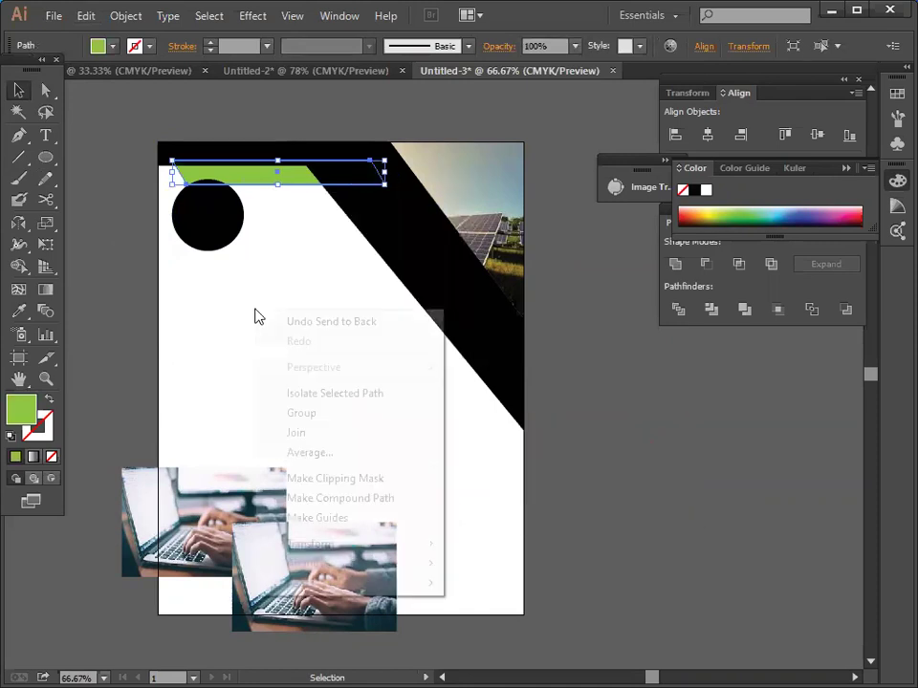
mouse_move(312, 563)
click(469, 564)
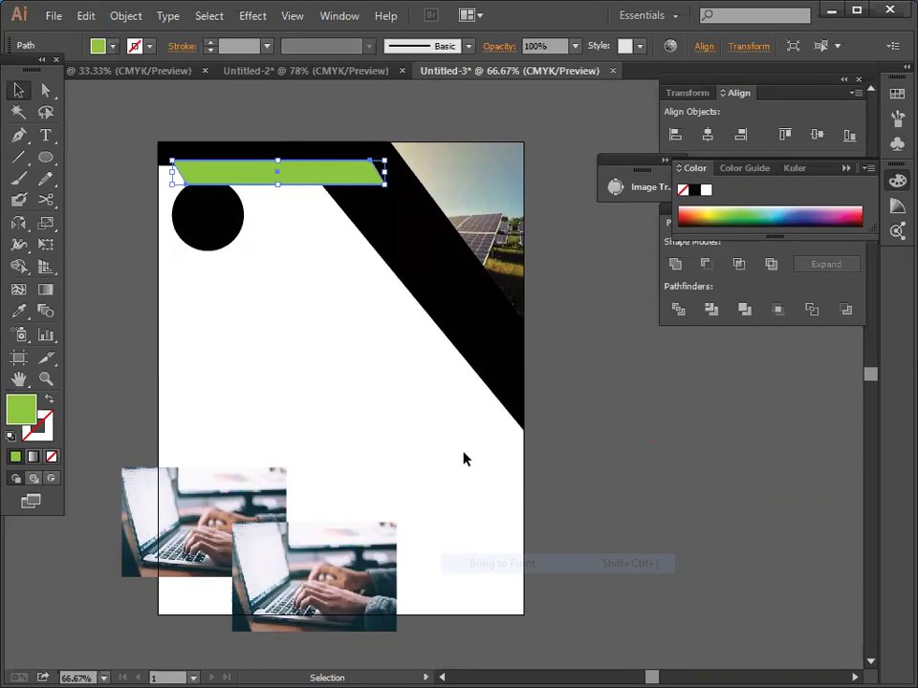
Move the black circle right so it sits just beneath the middle of the slanted green bar.
click(463, 458)
drag(214, 215, 216, 215)
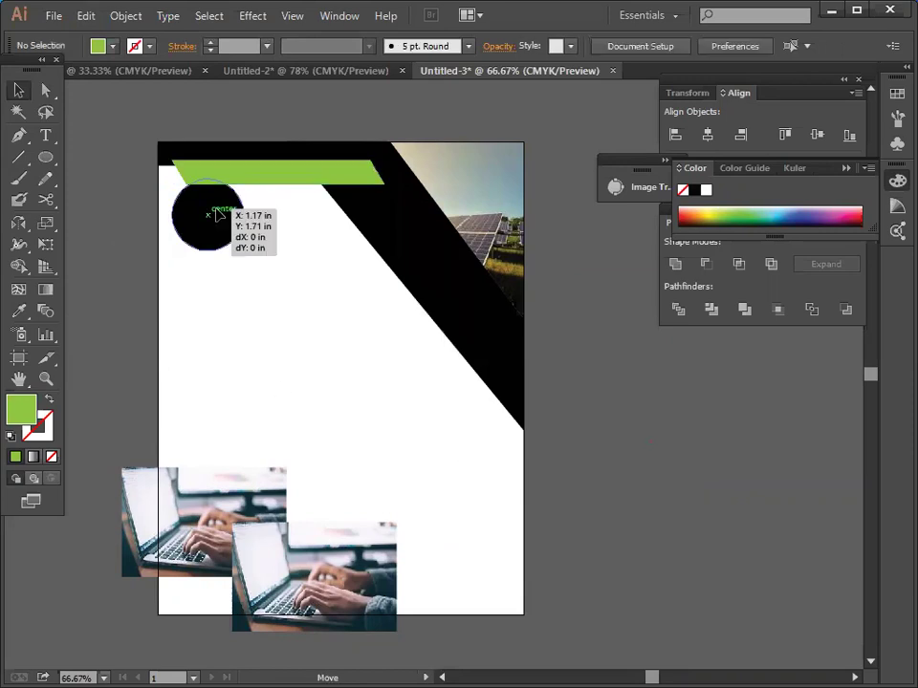
click(285, 320)
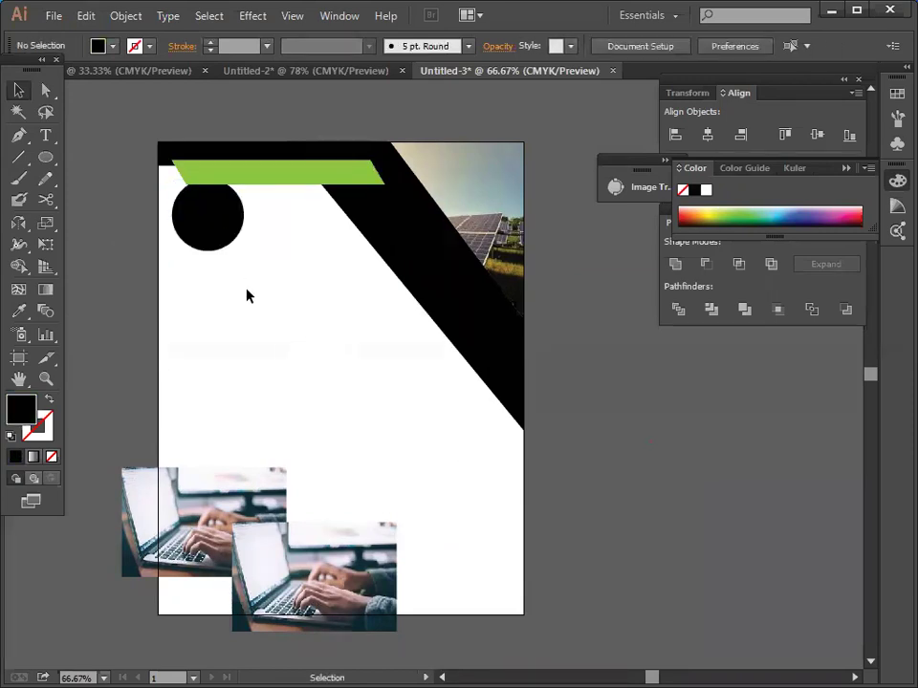
drag(231, 230, 297, 241)
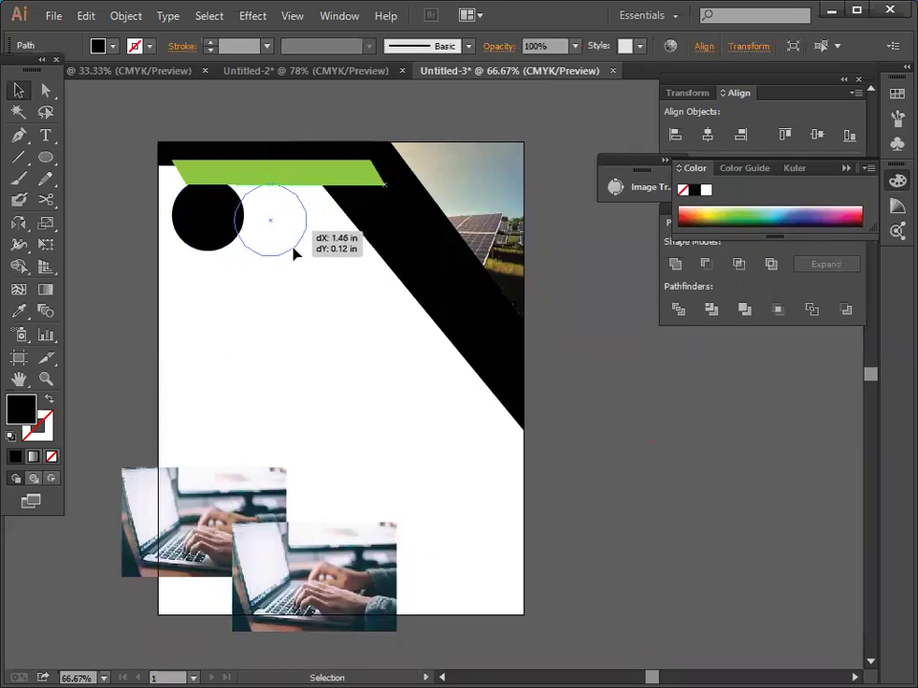
click(329, 317)
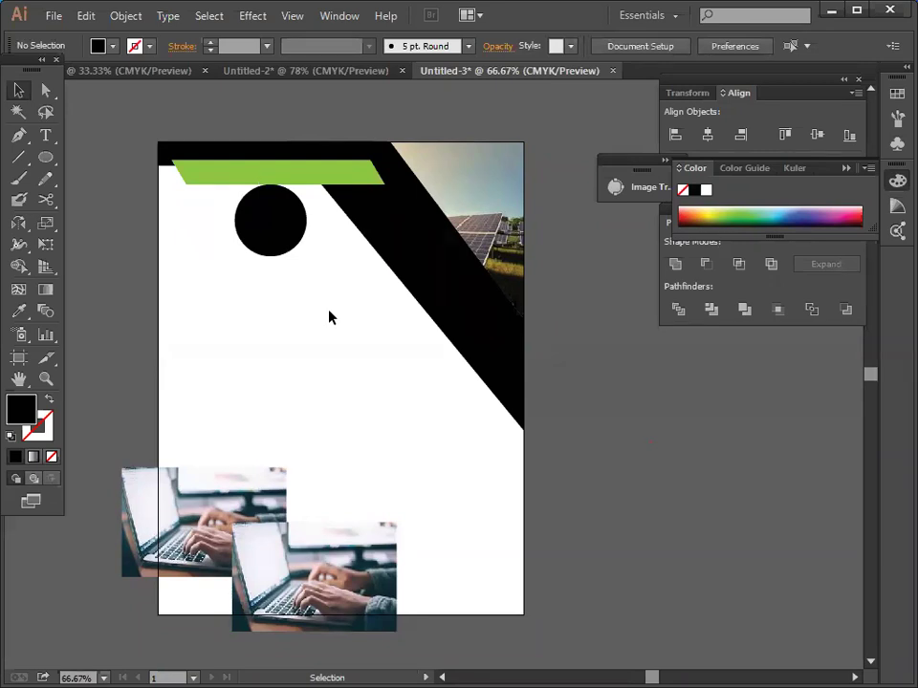
Add the text "50%" at 60 pt on the white area below the black circle.
click(45, 135)
click(259, 370)
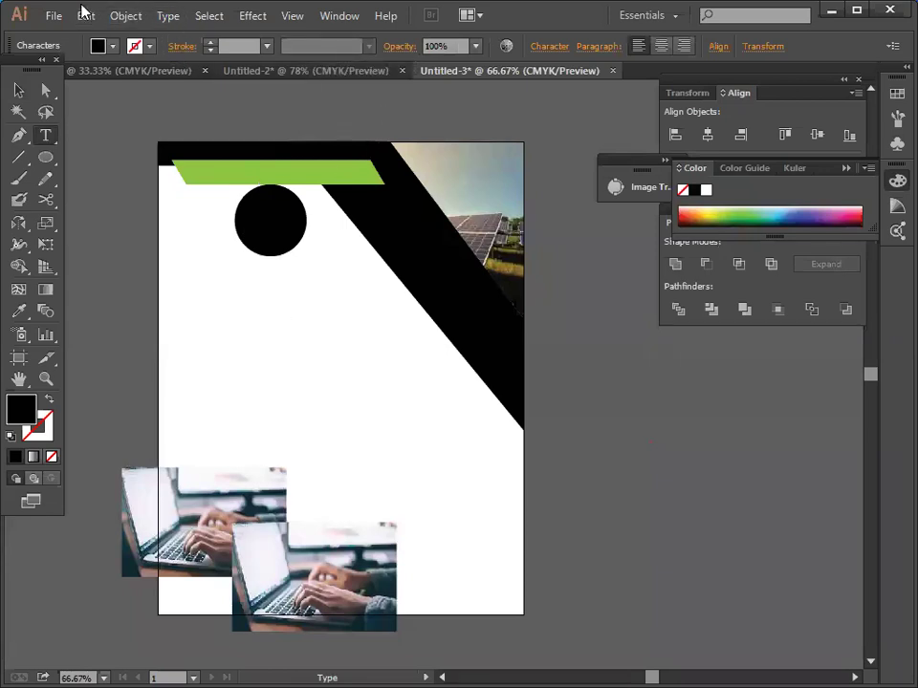
click(163, 16)
mouse_move(219, 77)
click(453, 76)
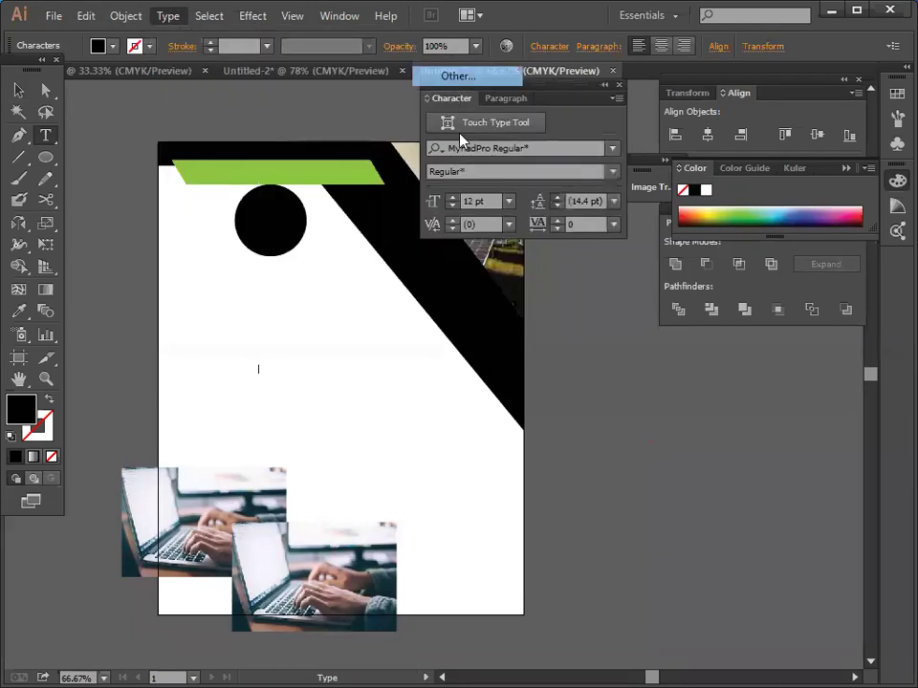
click(508, 200)
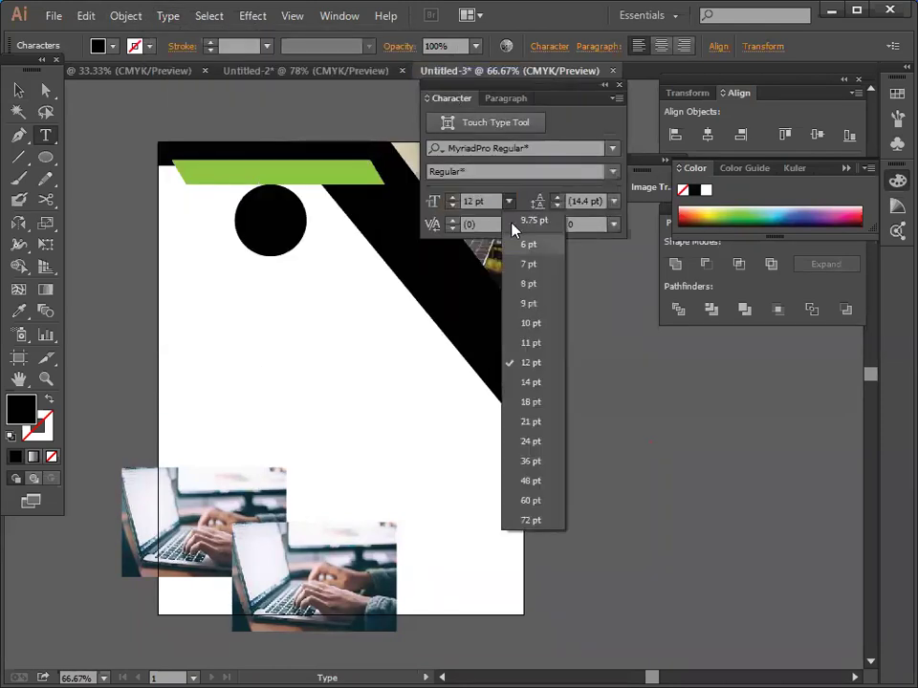
click(530, 500)
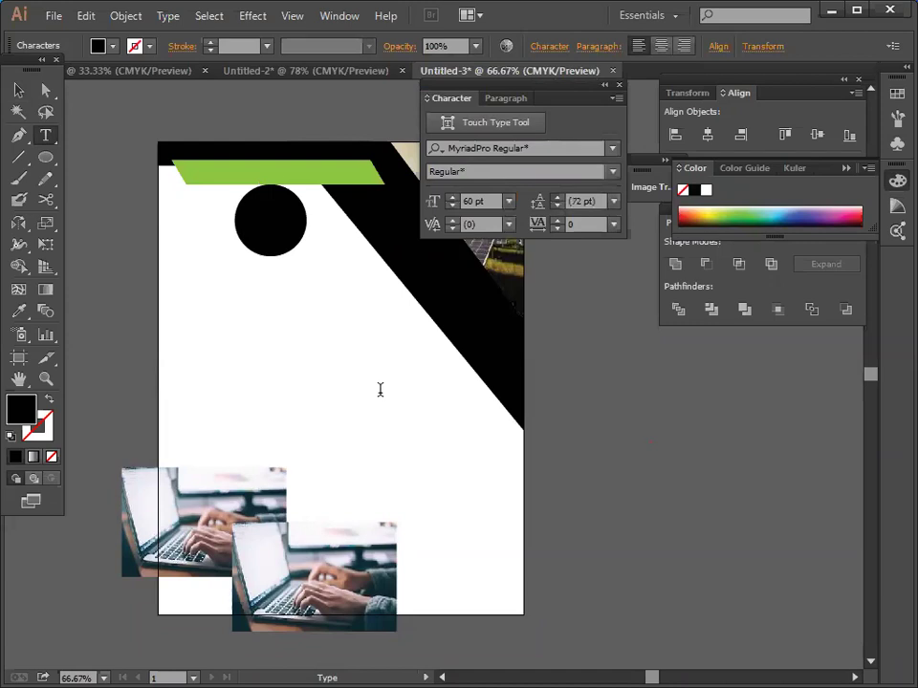
text(50%)
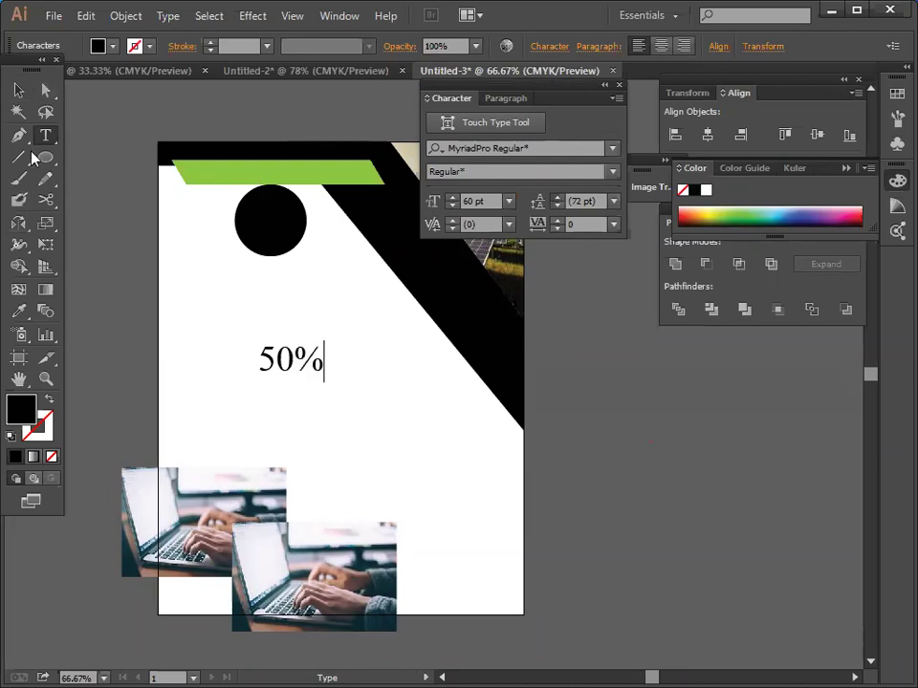
Reduce the "50%" text's font size to 36 pt.
click(17, 93)
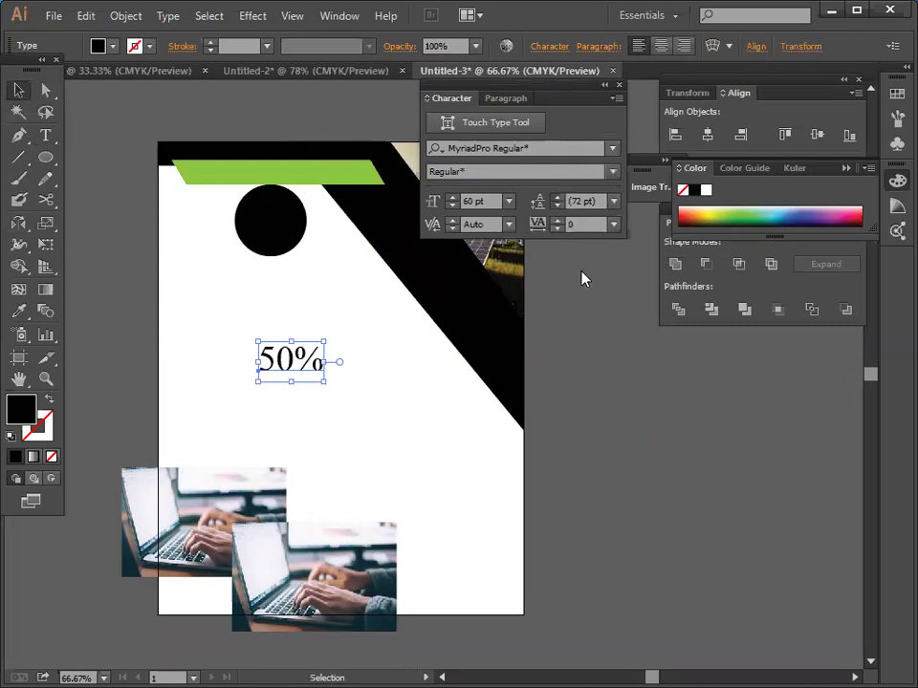
click(509, 201)
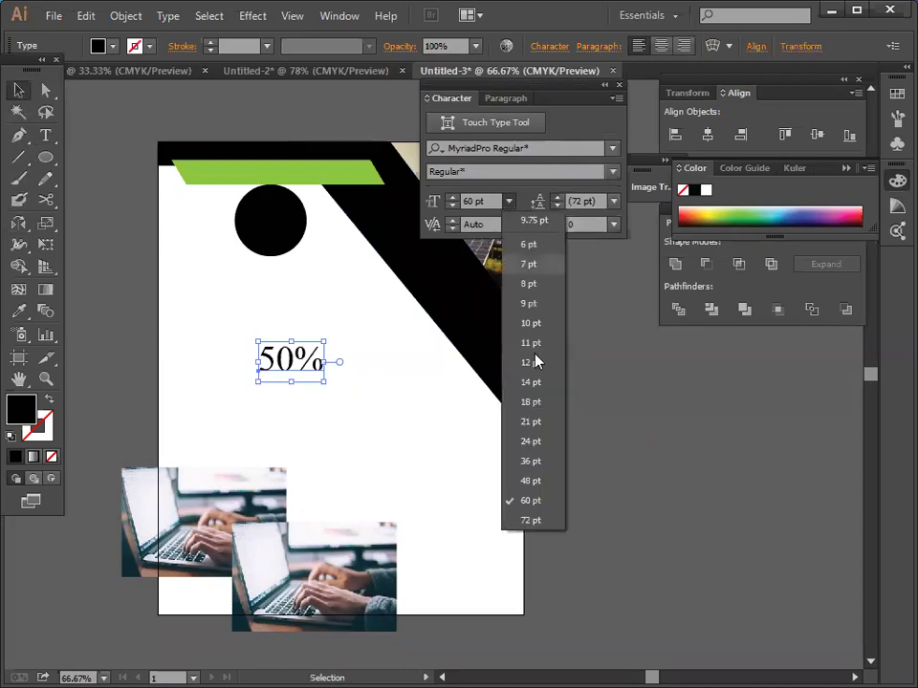
click(536, 463)
click(392, 453)
click(281, 364)
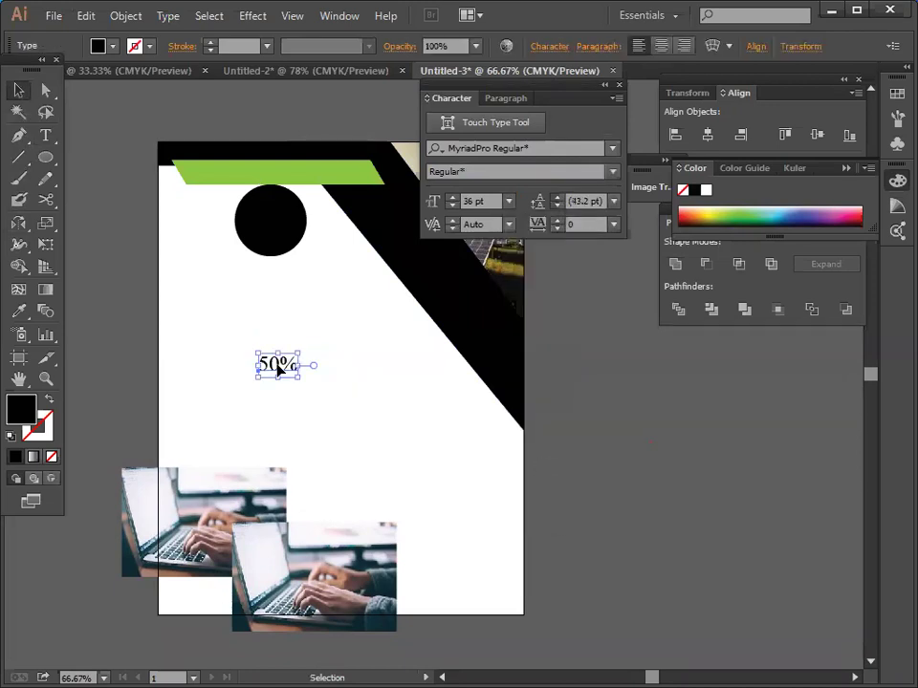
Fill the "50%" text with white and place it in the centre of the black circle.
click(111, 46)
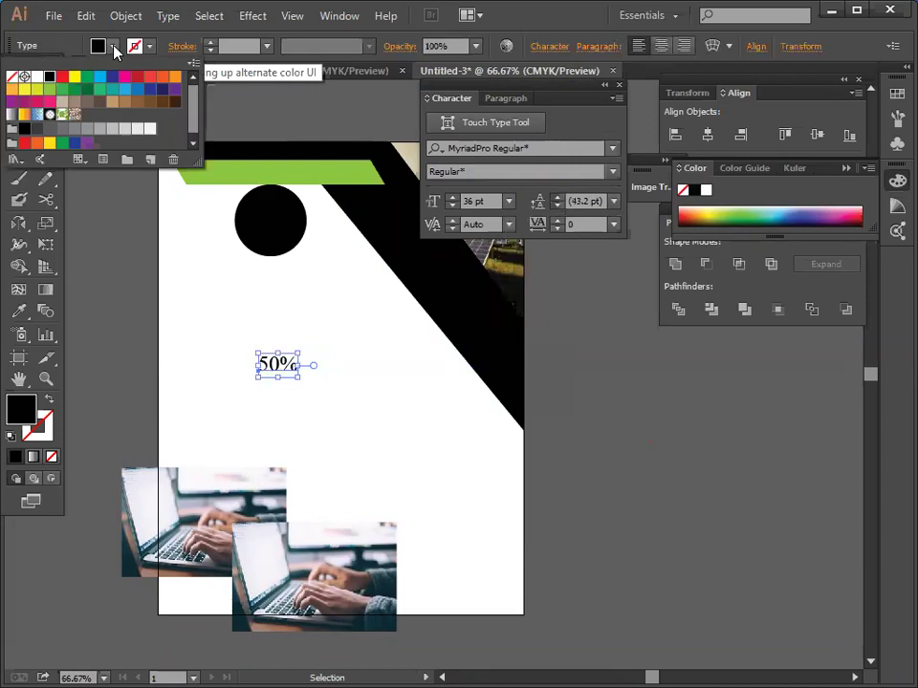
click(37, 76)
click(92, 307)
click(283, 379)
drag(283, 379, 280, 231)
click(310, 346)
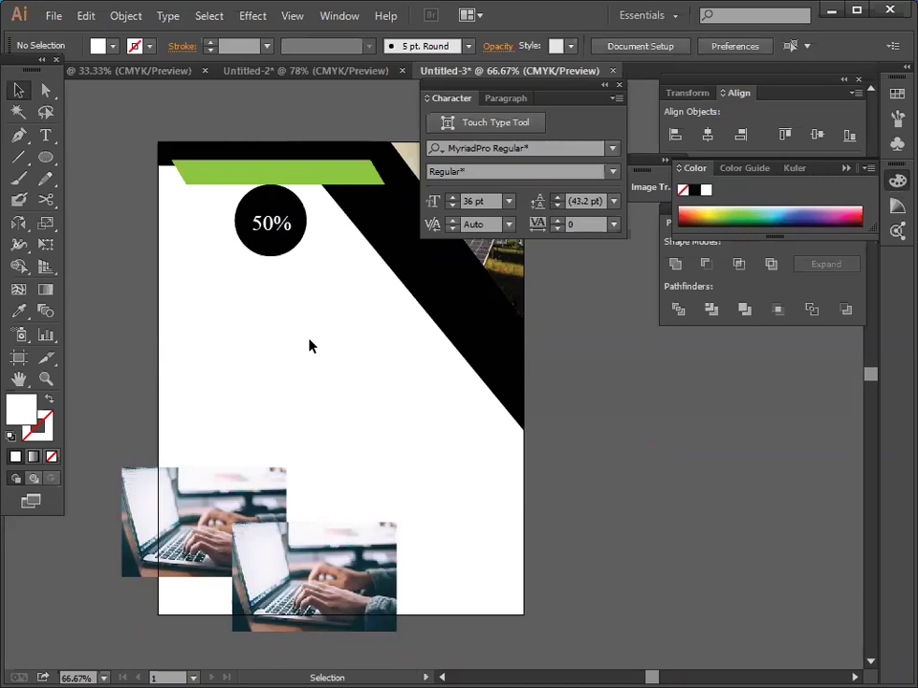
Group the black circle with its "50%" text.
drag(218, 214, 287, 260)
right_click(315, 297)
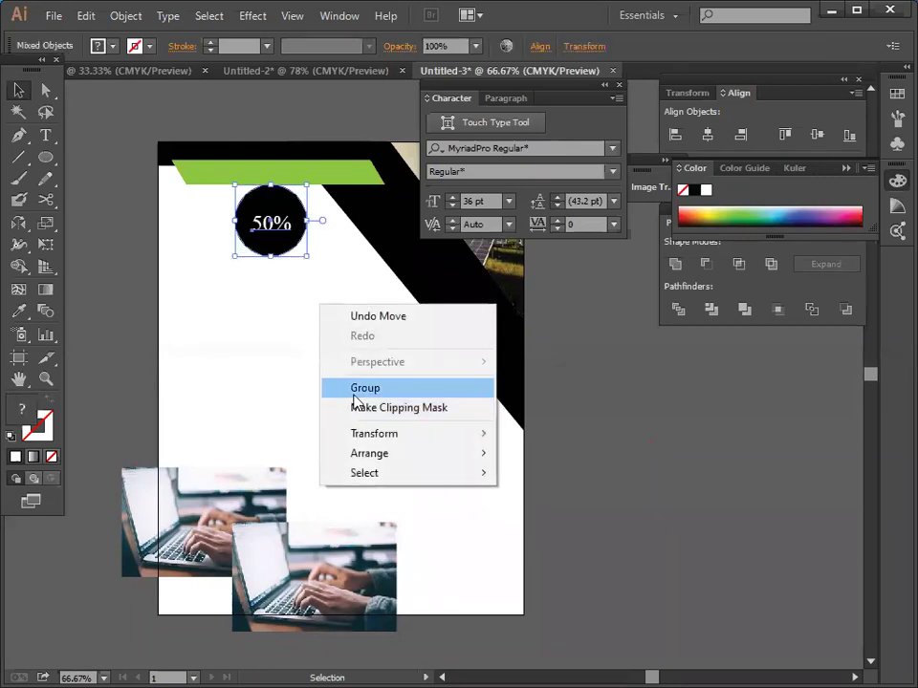
click(349, 387)
click(280, 342)
Move the 50% circle group against the page's left edge, overlapping the green bar's lower left end.
drag(275, 227, 216, 244)
click(283, 316)
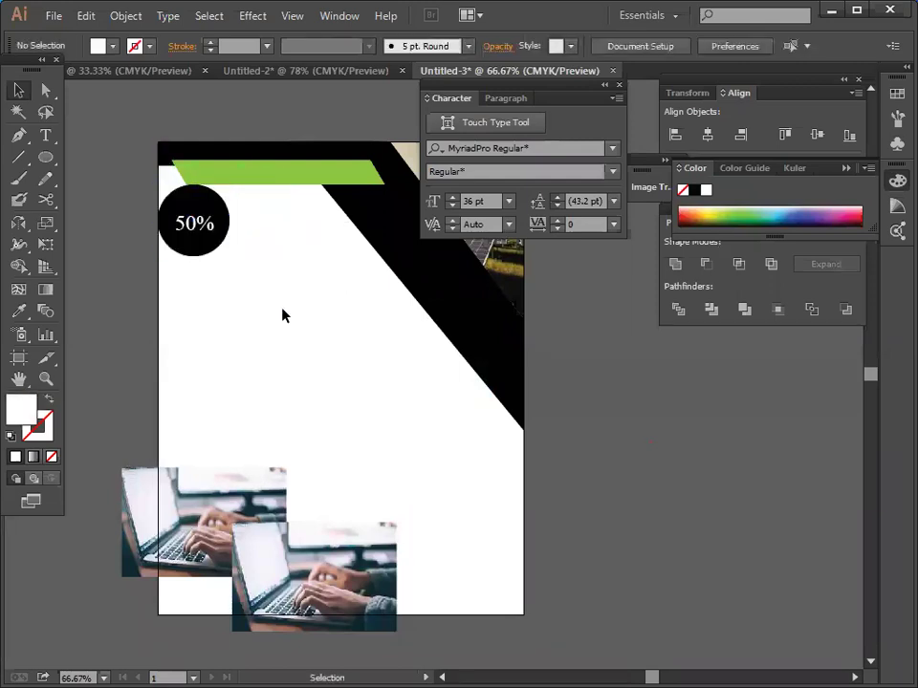
drag(188, 238, 185, 226)
click(248, 316)
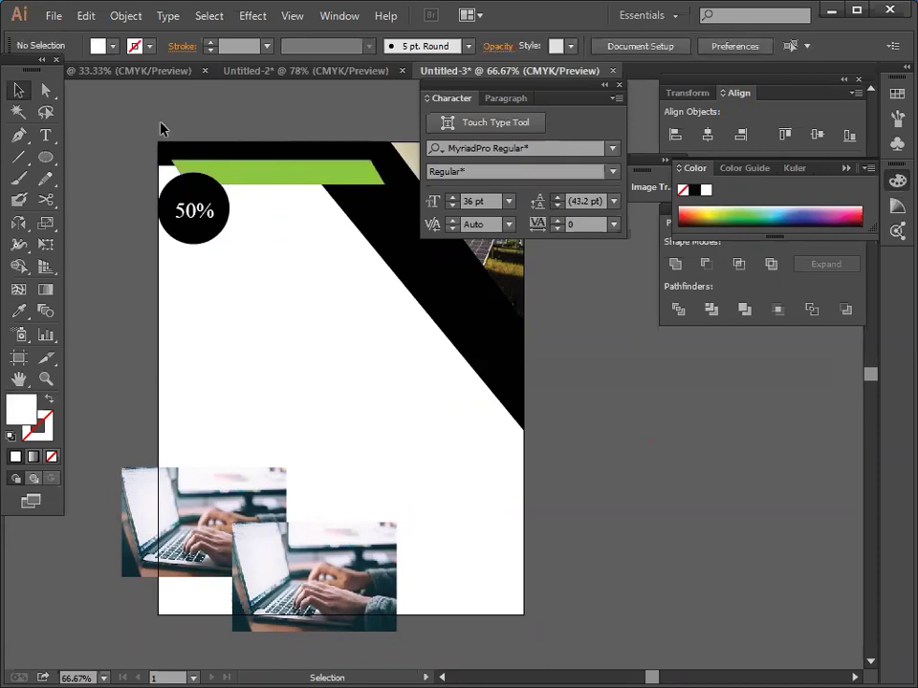
Close the Character panel and bring the Home Liberty logo from the Untitled-2 document onto the Untitled-3 page.
click(148, 71)
drag(182, 317, 377, 428)
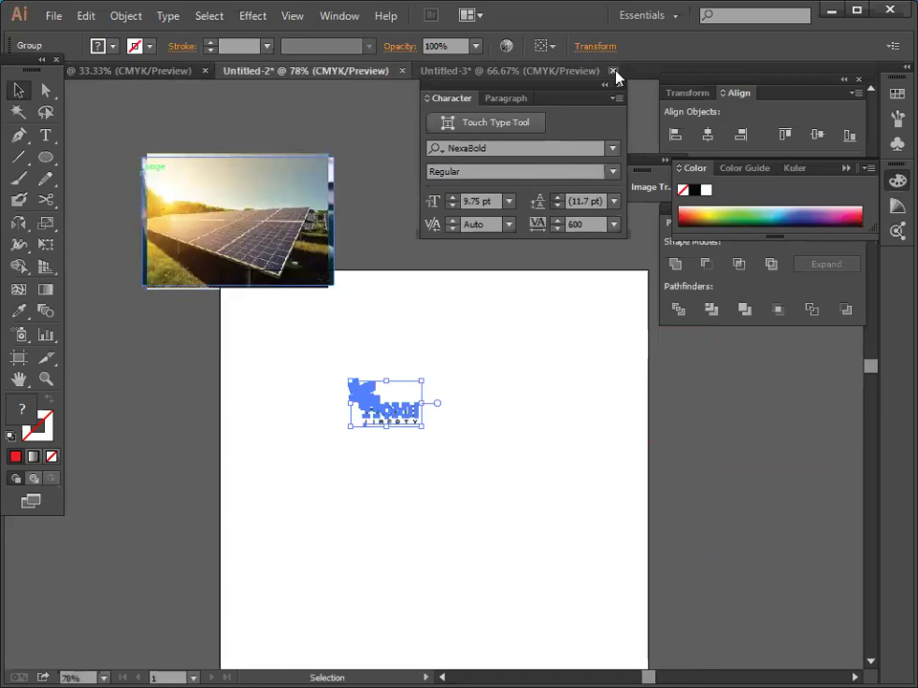
click(615, 70)
click(623, 380)
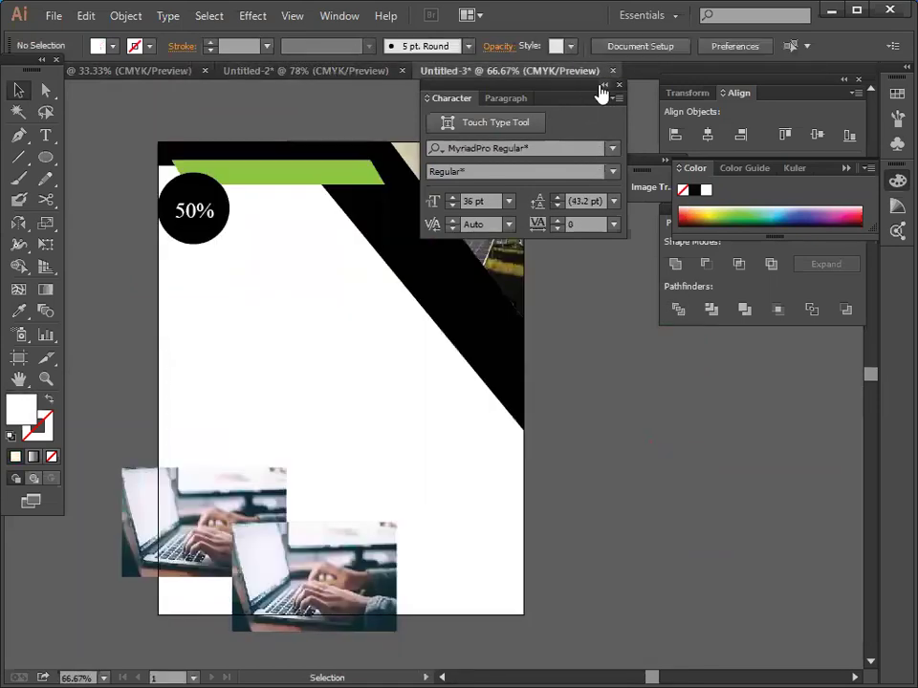
click(618, 86)
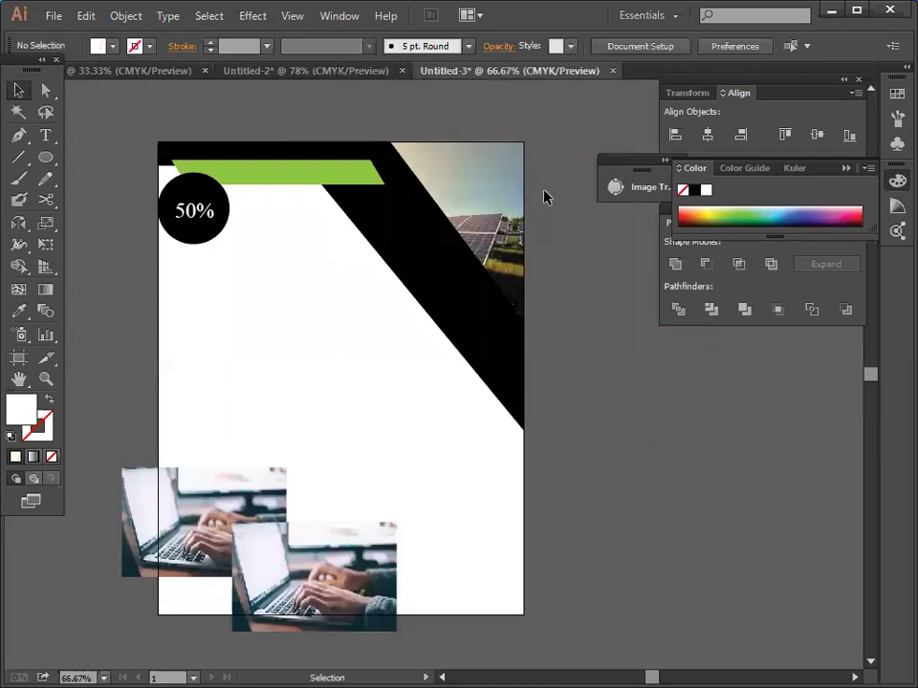
click(283, 73)
click(307, 480)
drag(382, 424, 316, 355)
Ungroup the Home Liberty logo and recolour its eagle with the green bar's colour using the Eyedropper tool.
right_click(316, 355)
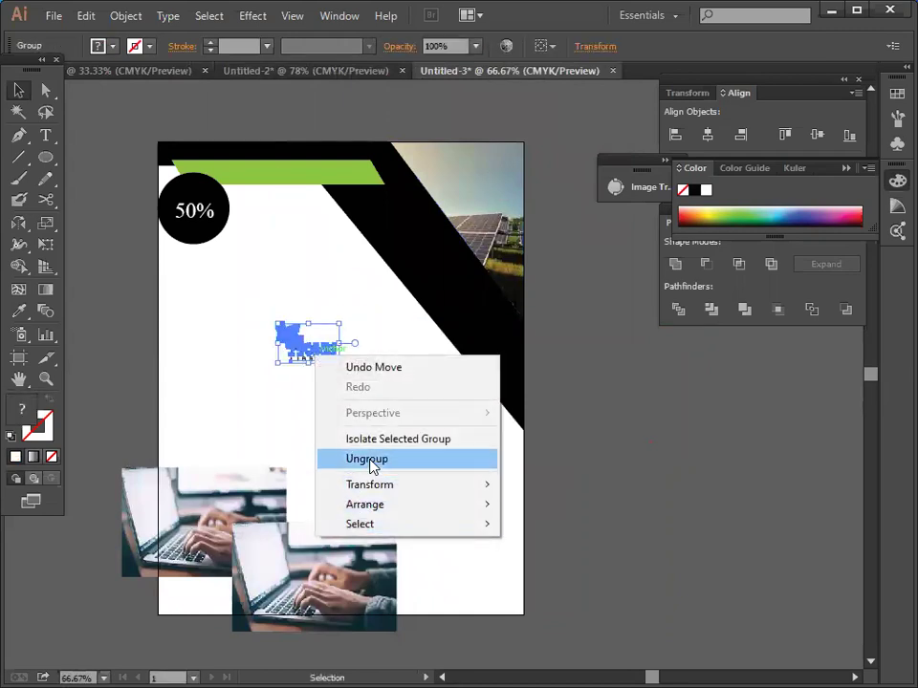
click(344, 467)
click(287, 333)
click(18, 311)
click(306, 151)
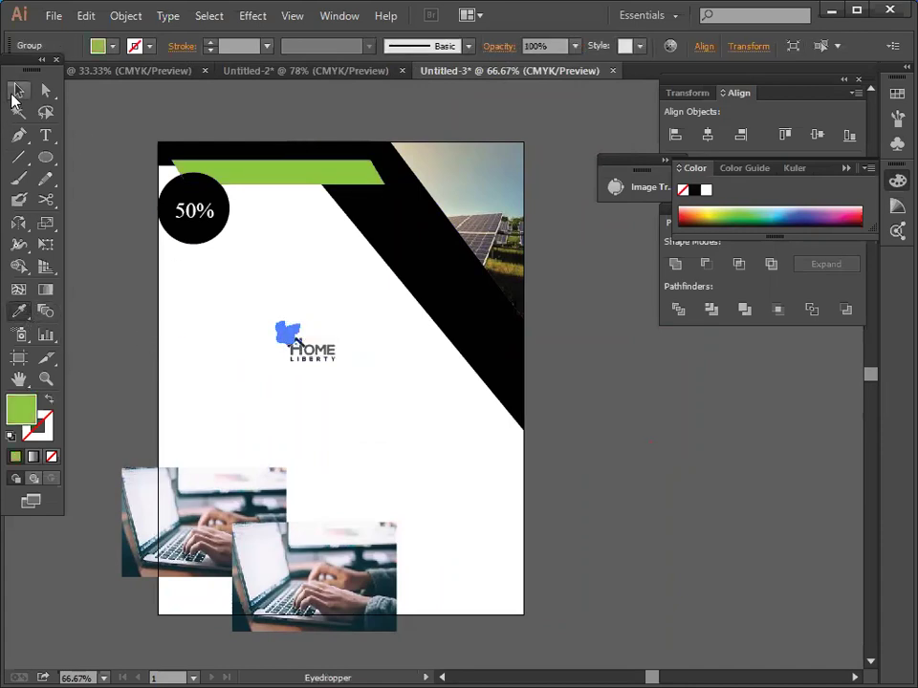
click(18, 89)
click(128, 283)
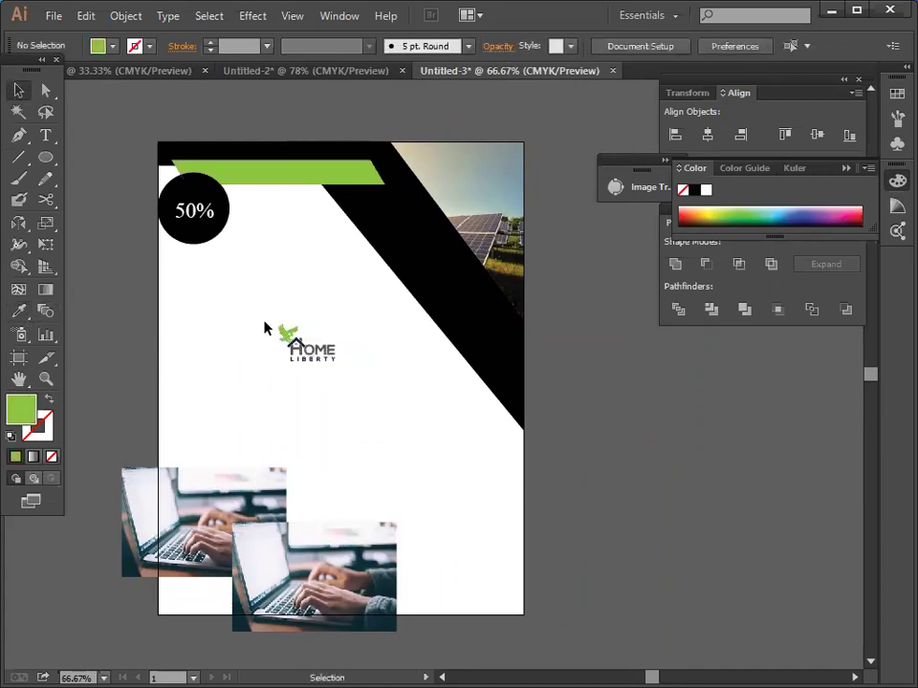
drag(266, 328, 385, 406)
right_click(384, 406)
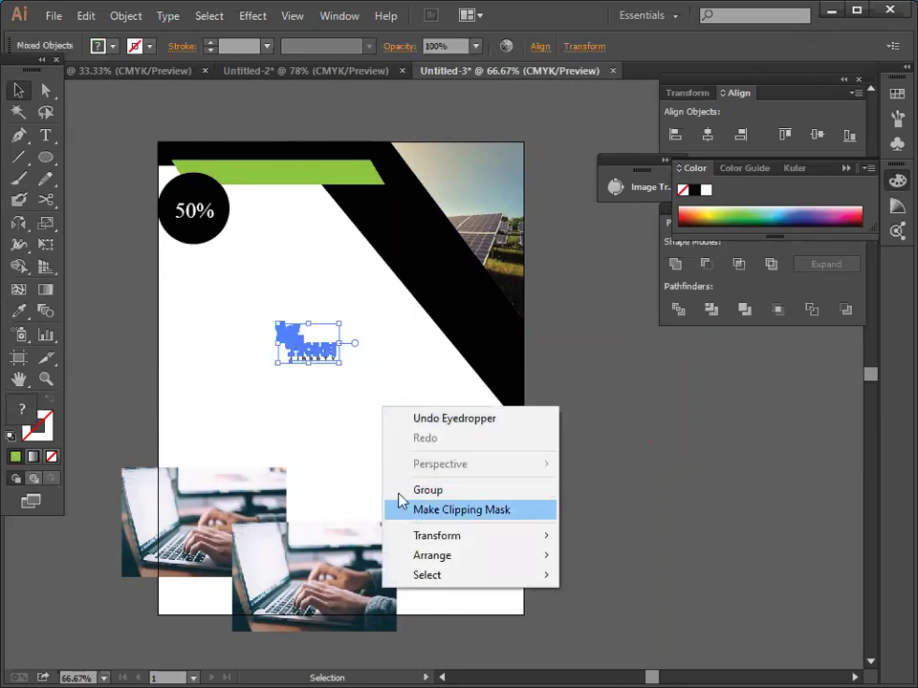
click(342, 448)
Group the green eagle, the house and the HOME LIBERTY lettering into a single logo.
key(ctrl+minus)
key(ctrl+plus)
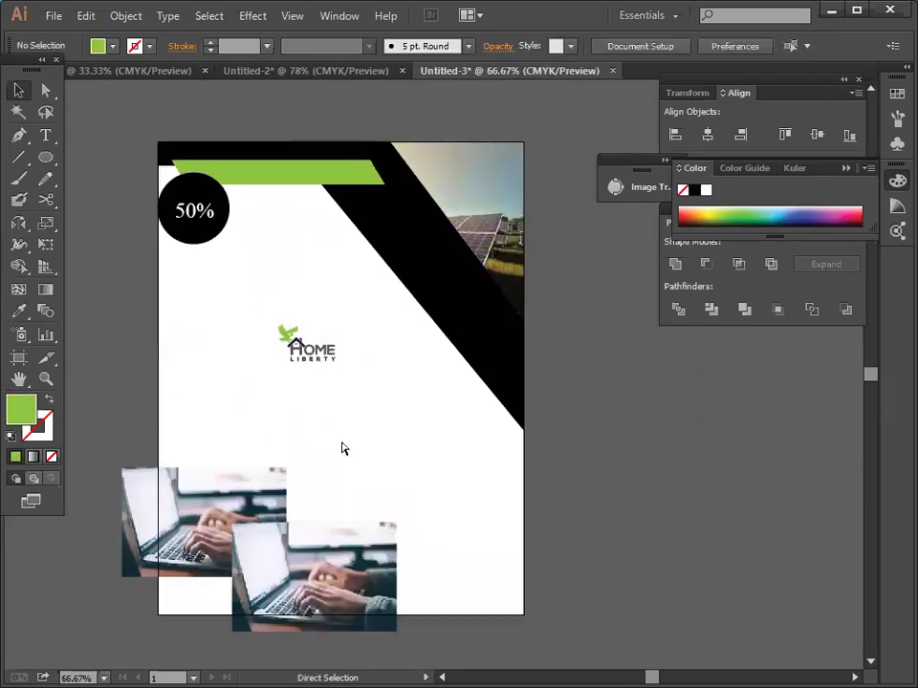
key(ctrl+plus)
key(ctrl+plus)
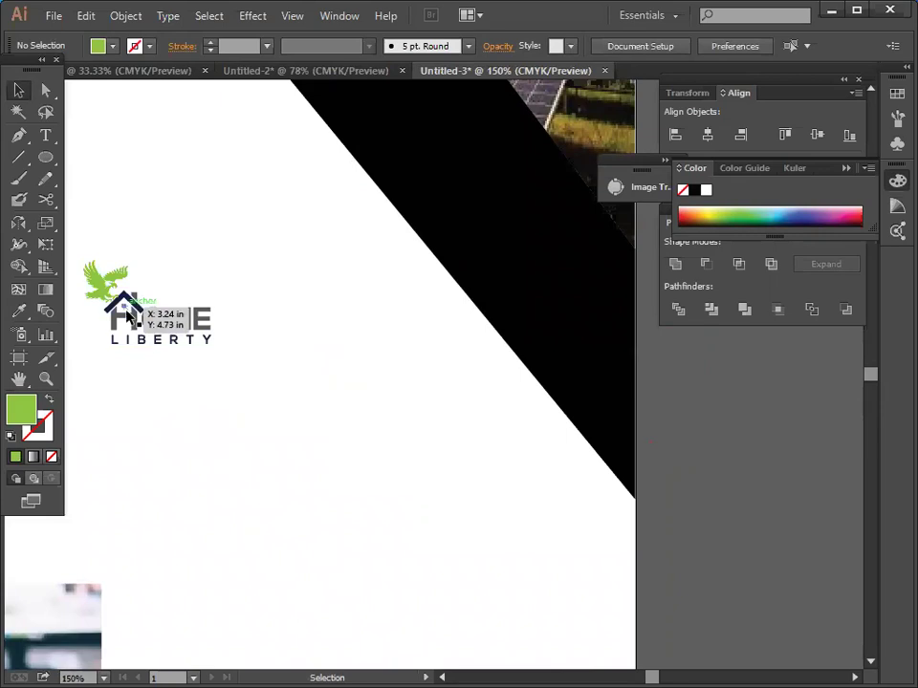
click(149, 342)
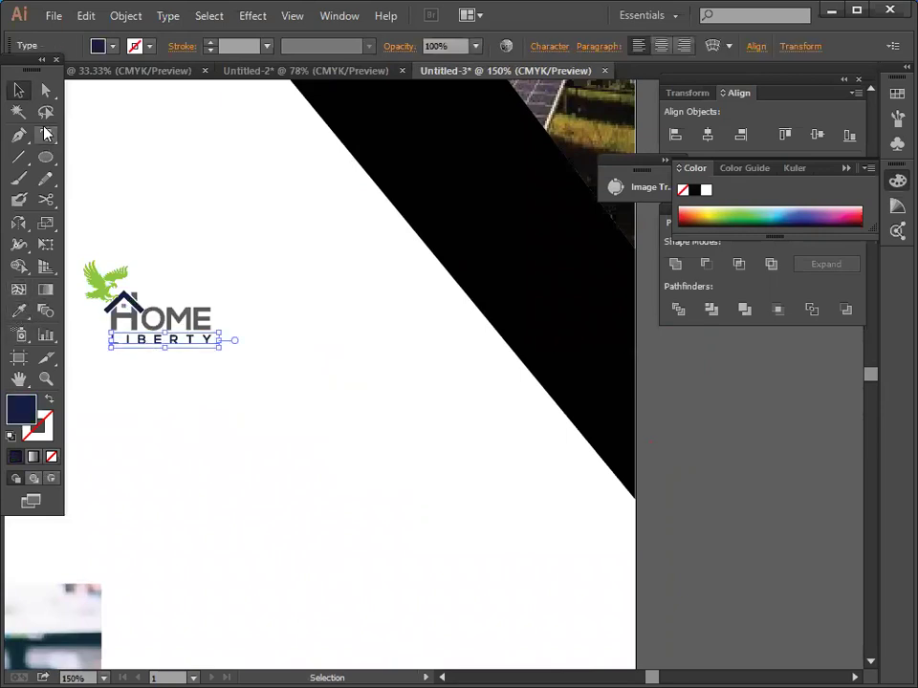
click(167, 247)
drag(98, 240, 215, 376)
right_click(263, 305)
click(307, 385)
click(325, 389)
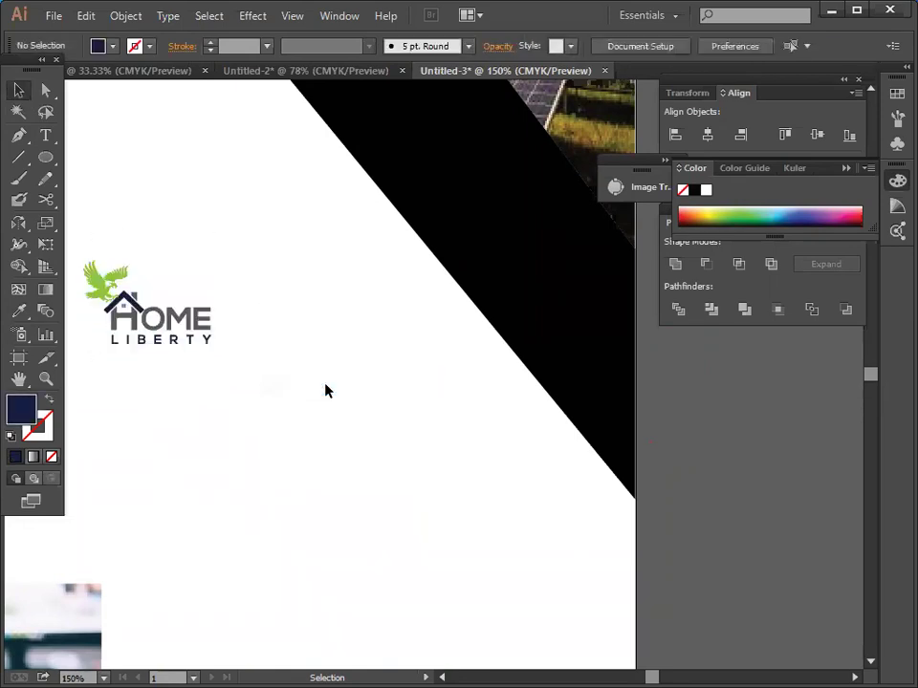
Move the logo up beneath the green bar, between the 50% circle and the black diagonal band.
key(ctrl+minus)
key(ctrl+minus)
key(ctrl+minus)
drag(347, 376, 330, 274)
click(364, 373)
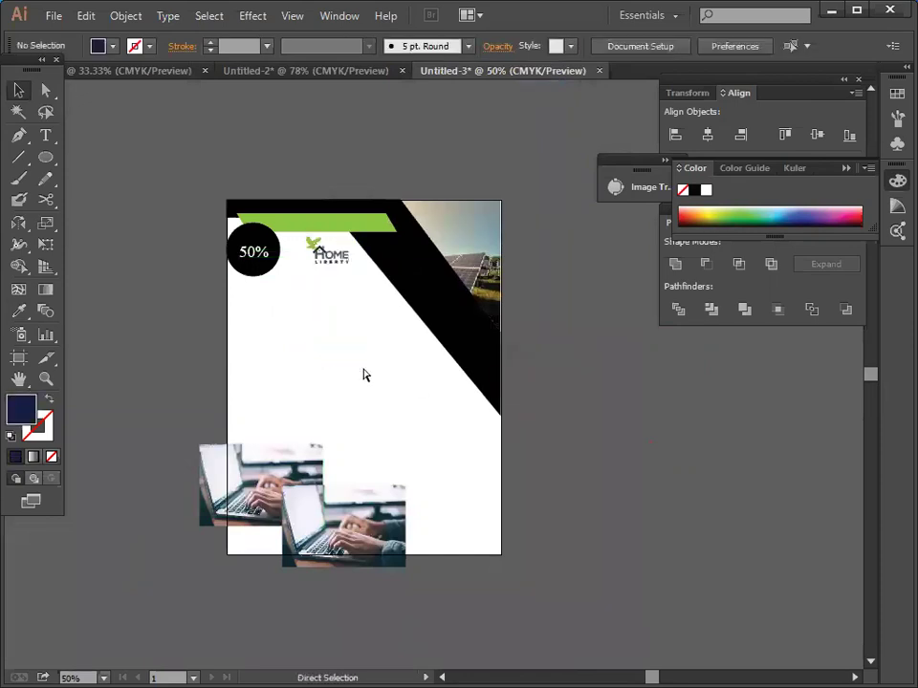
Shift the logo slightly down from the green bar and enlarge it proportionally from its centre.
key(ctrl+plus)
key(ctrl+plus)
key(ctrl+plus)
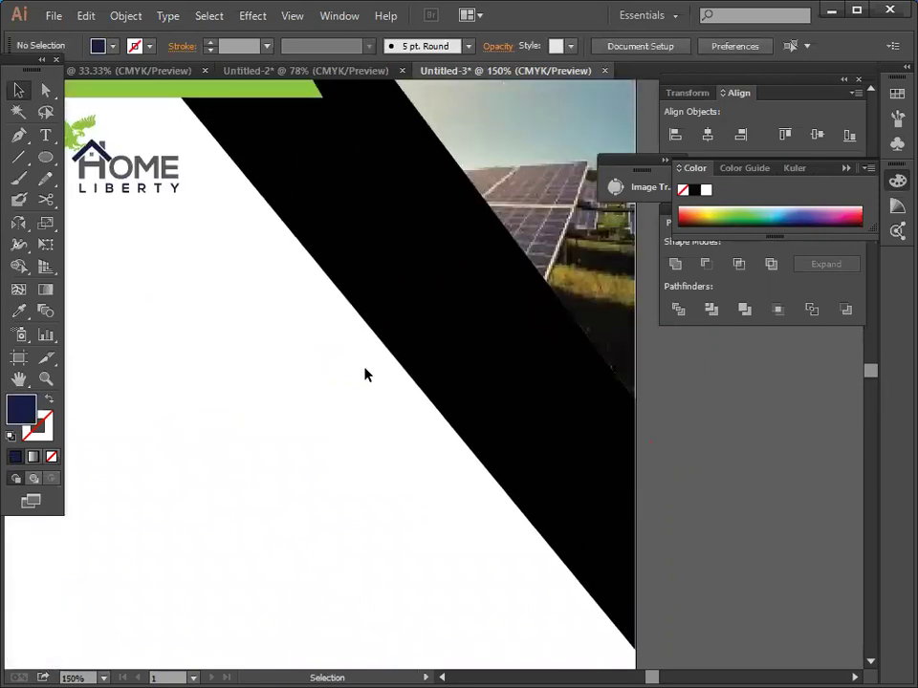
scroll(364, 374, up, 5)
drag(657, 669, 654, 669)
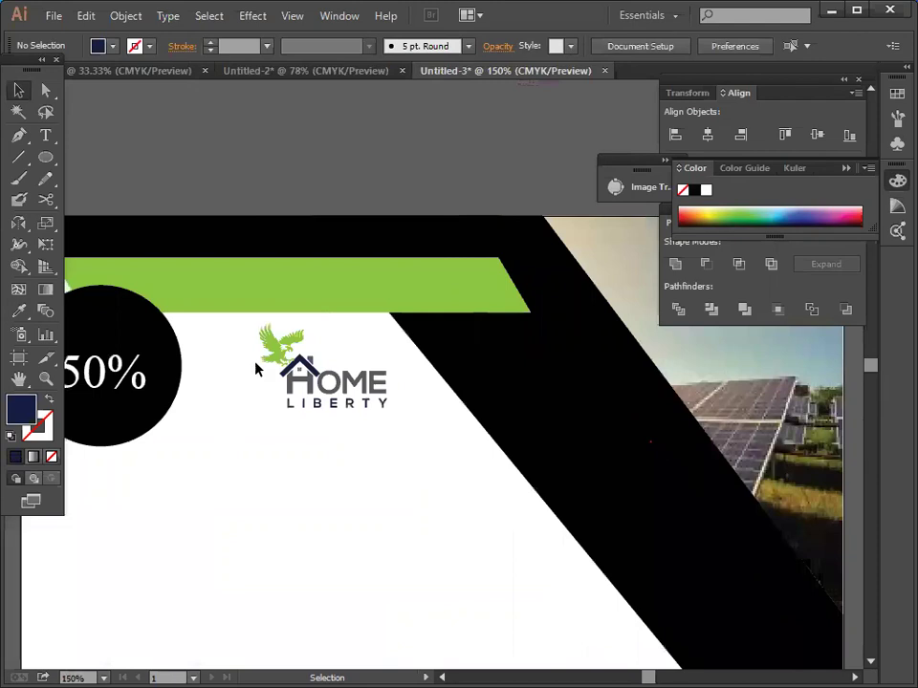
drag(287, 378, 285, 408)
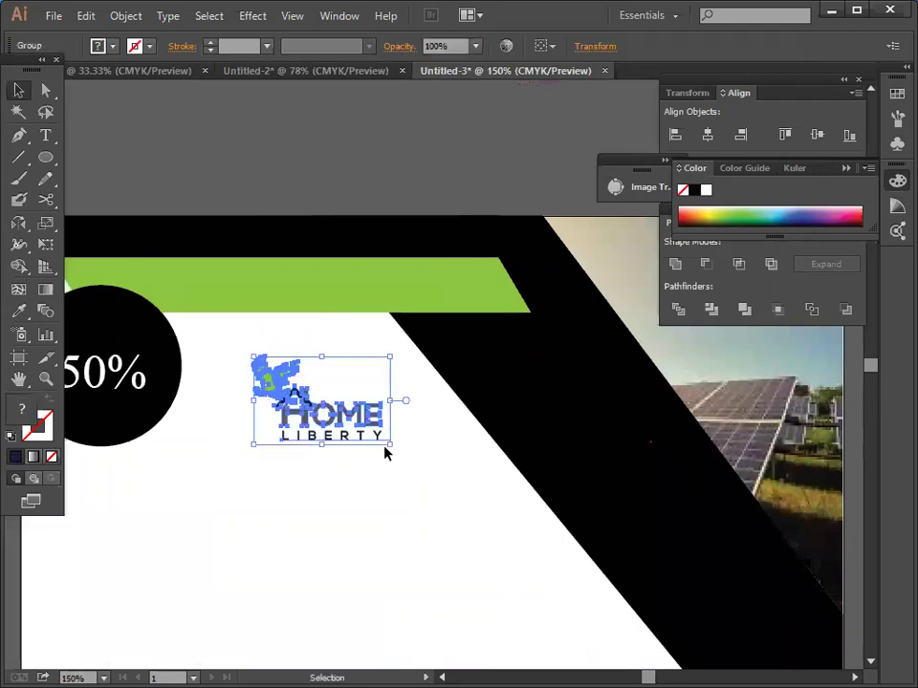
drag(387, 447, 414, 506)
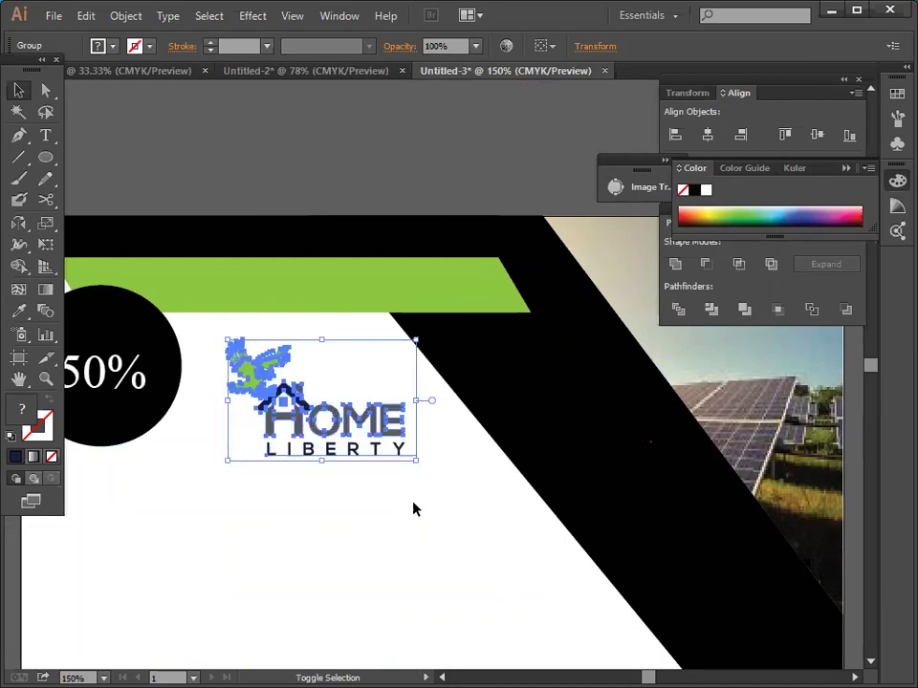
click(410, 534)
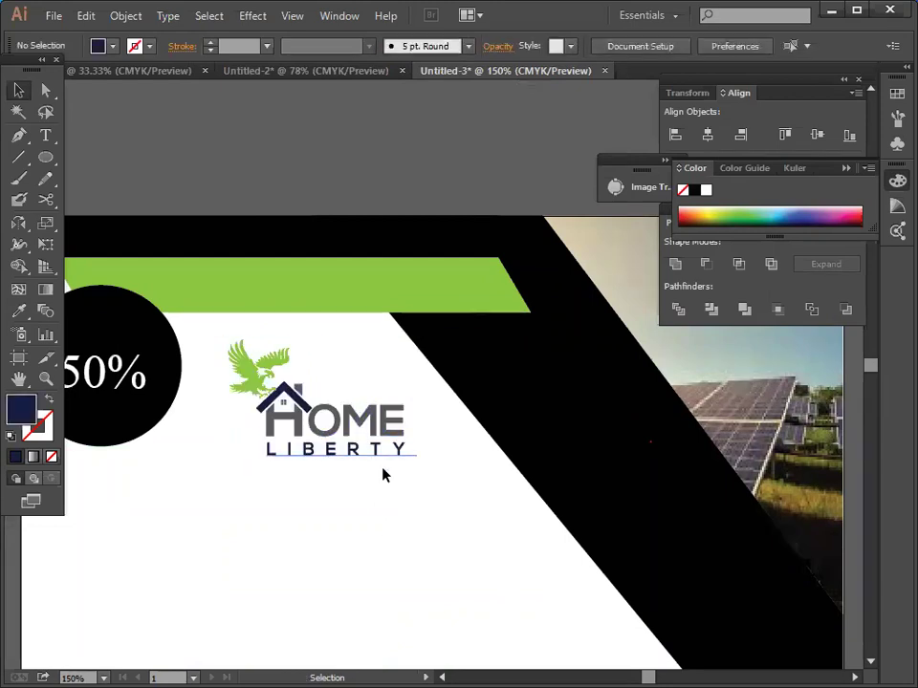
Enlarge the logo slightly more to fill the space between the circle and the diagonal band, and deselect it.
click(373, 449)
click(398, 521)
click(371, 453)
drag(420, 463, 426, 462)
click(433, 516)
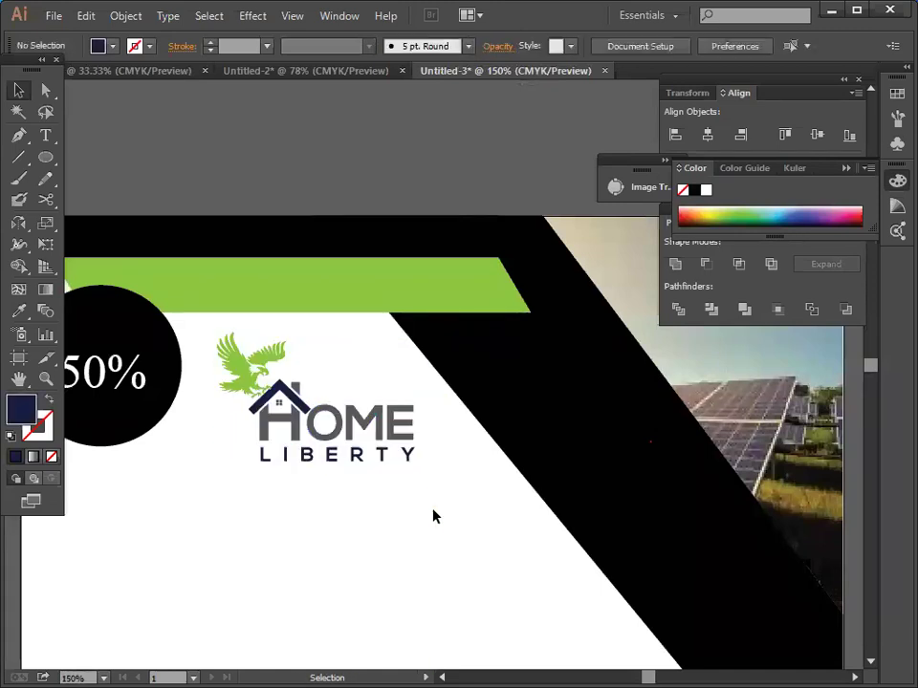
Add the text BUSINESS in black in the white area below the HOME LIBERTY logo.
click(351, 442)
key(a)
key(ctrl+minus)
key(ctrl+minus)
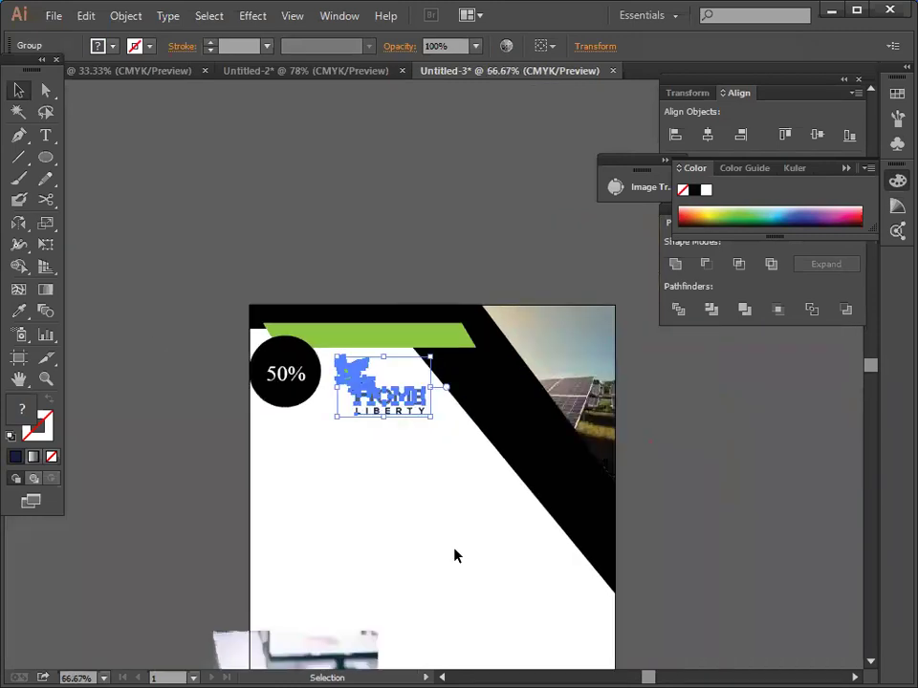
key(v)
click(450, 536)
scroll(453, 532, down, 2)
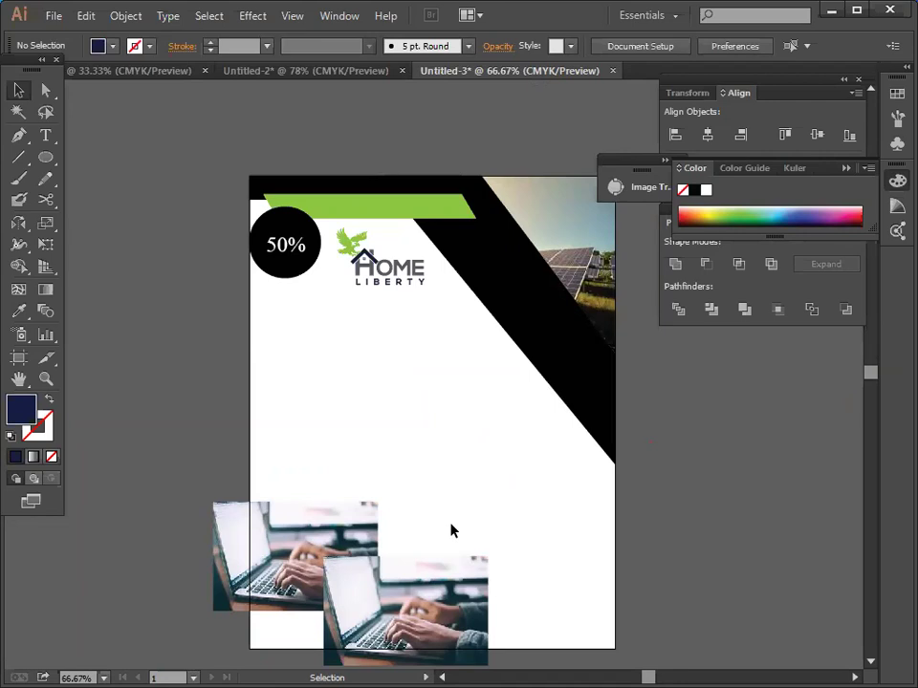
click(45, 134)
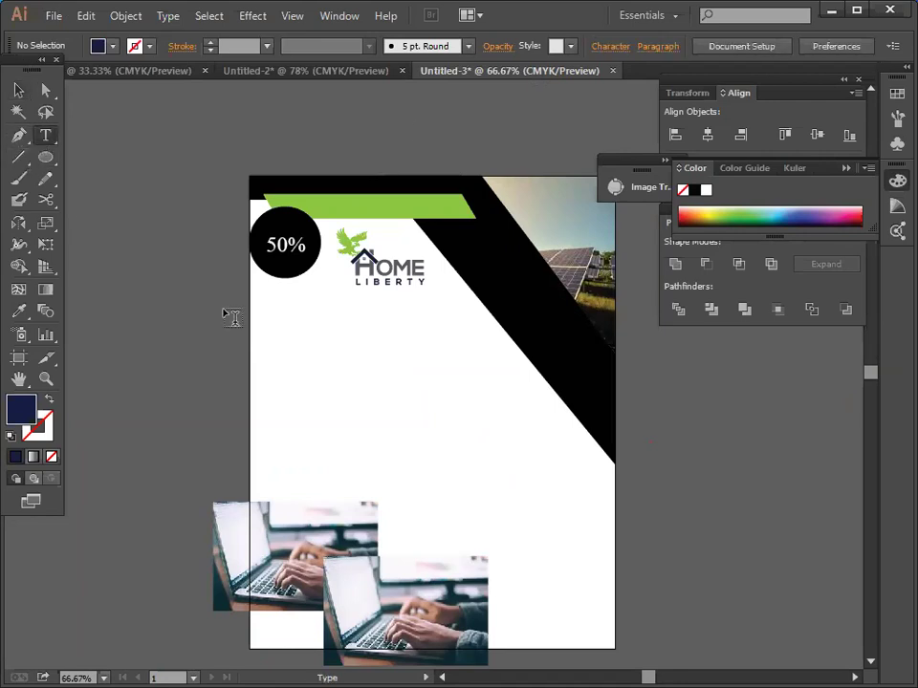
click(326, 348)
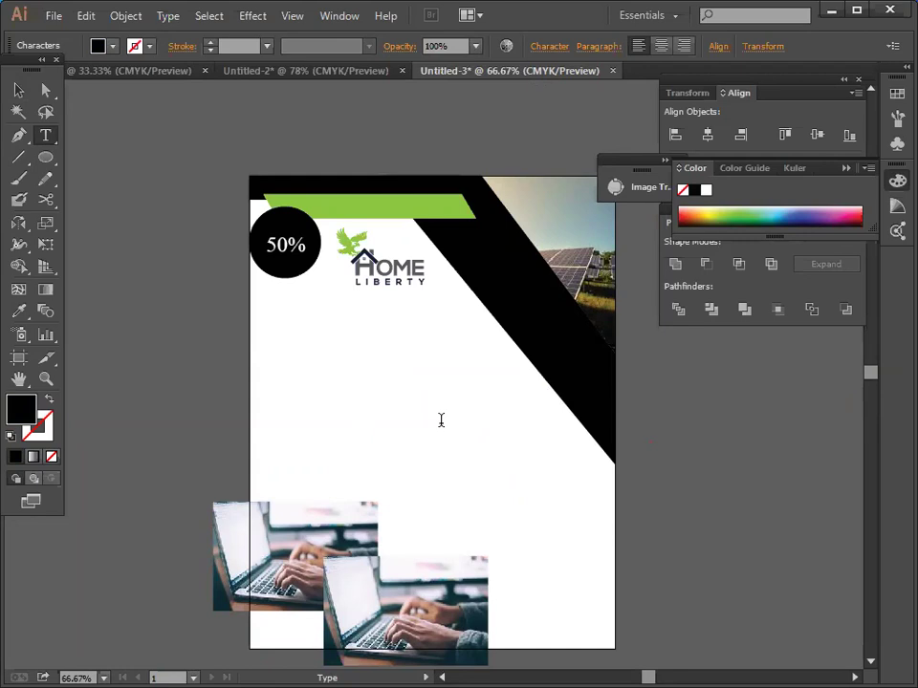
text(BUSI)
text(NESS)
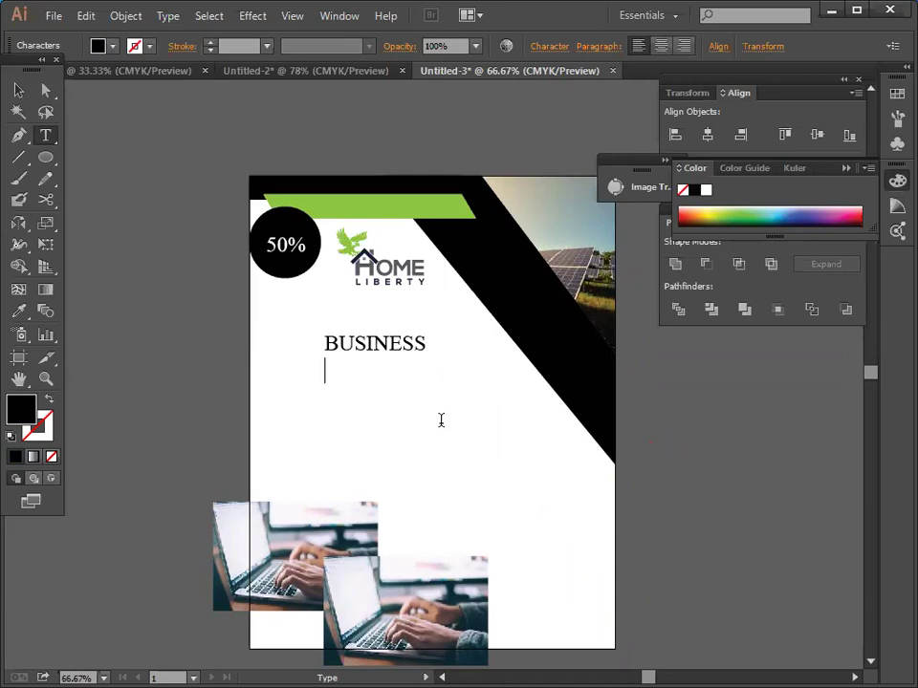
click(18, 90)
Add a separate text object reading FLYER in the white area below the BUSINESS text.
click(44, 135)
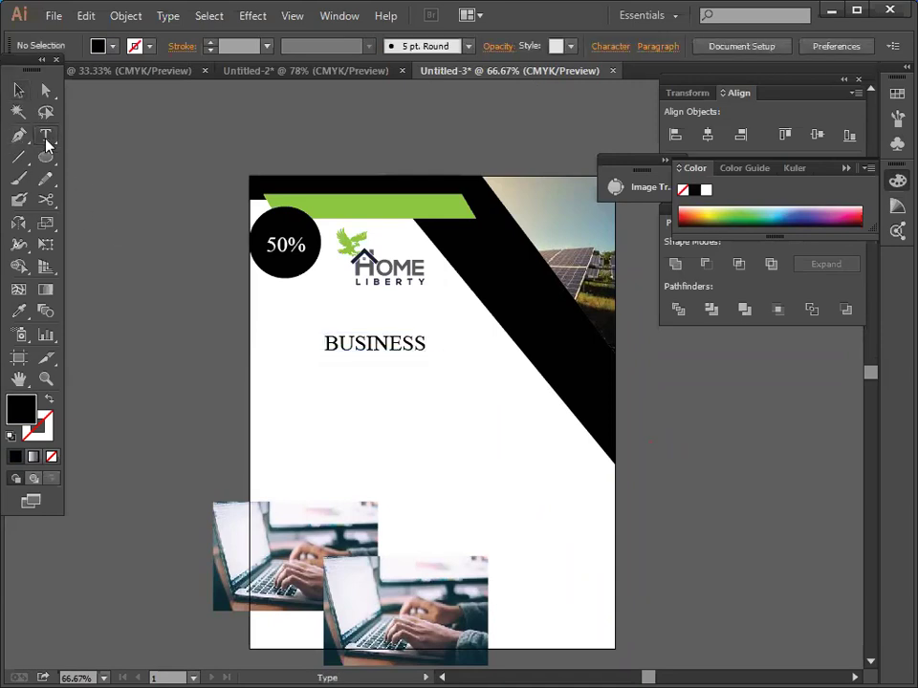
click(315, 438)
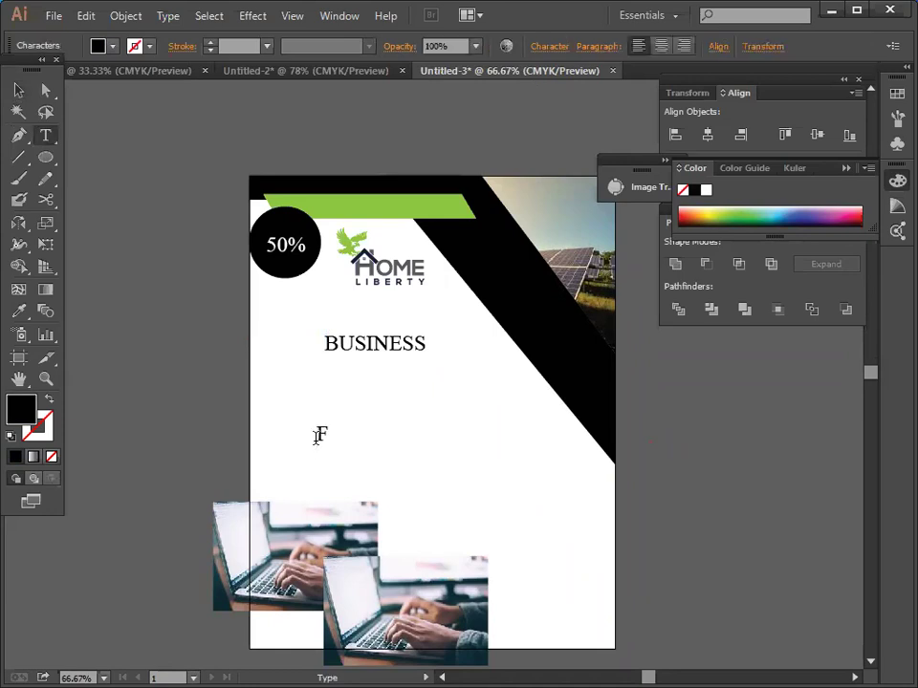
text(ER)
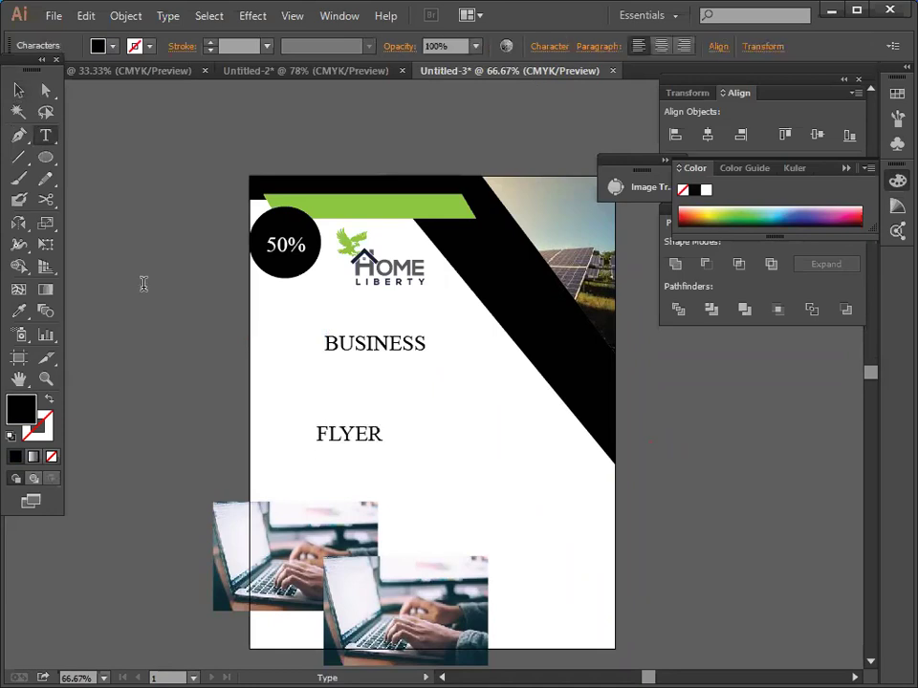
click(18, 89)
click(299, 453)
Set the font of both the BUSINESS and FLYER texts to Roboto Bold.
drag(297, 312, 355, 432)
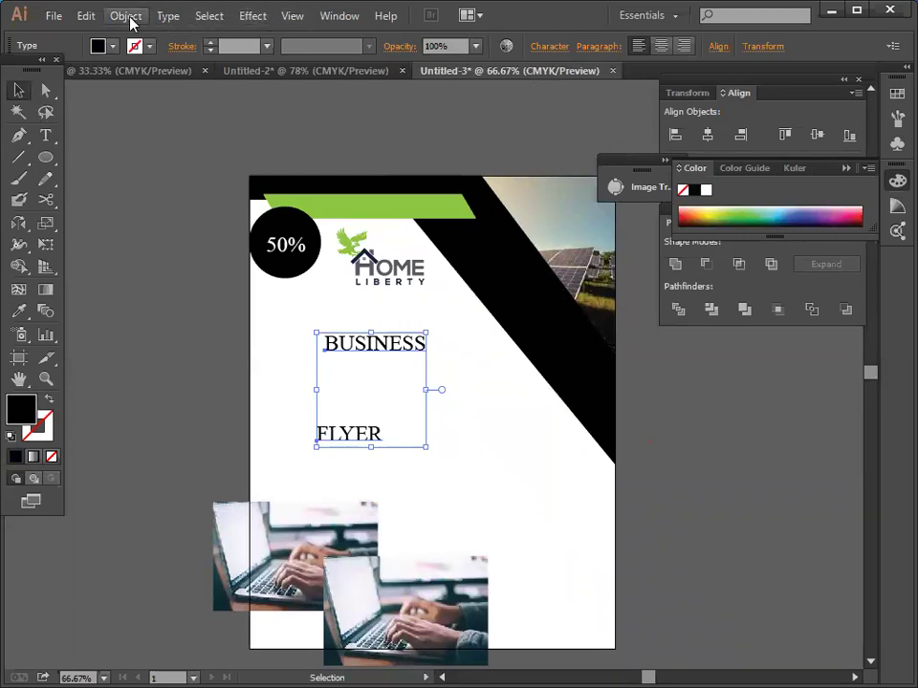
click(166, 16)
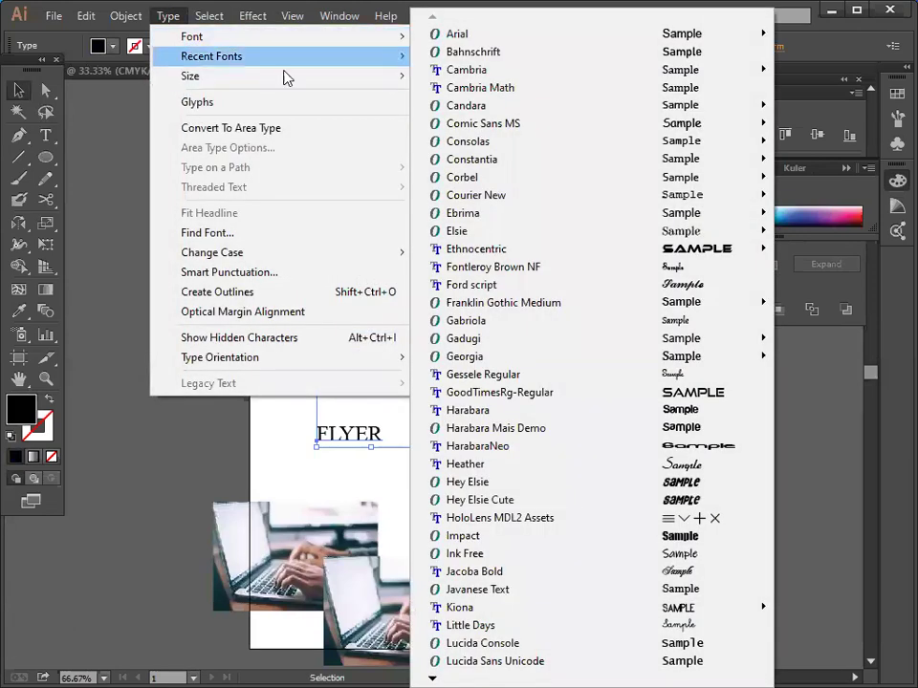
mouse_move(235, 85)
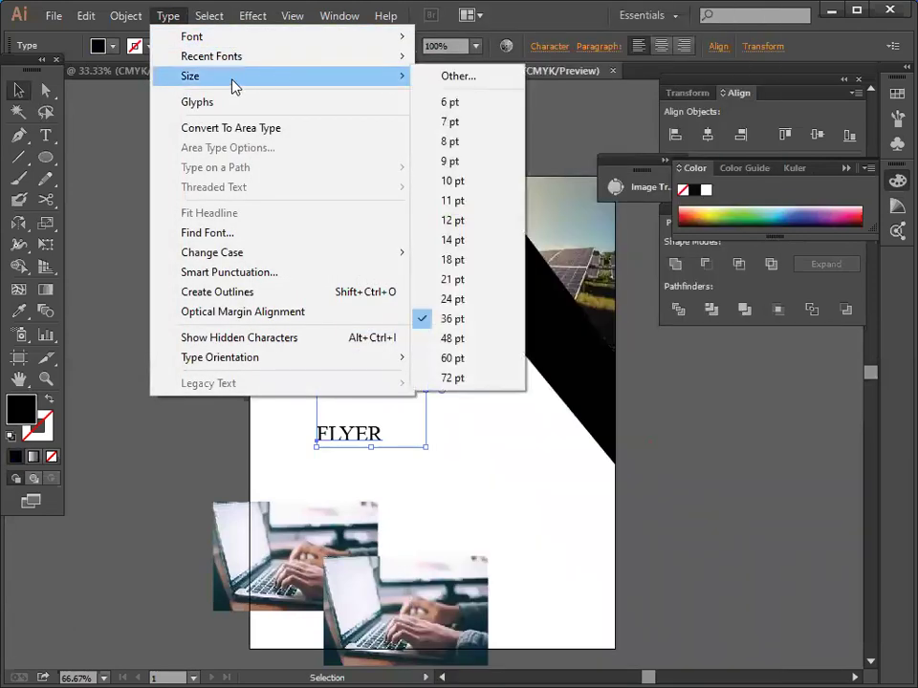
click(456, 76)
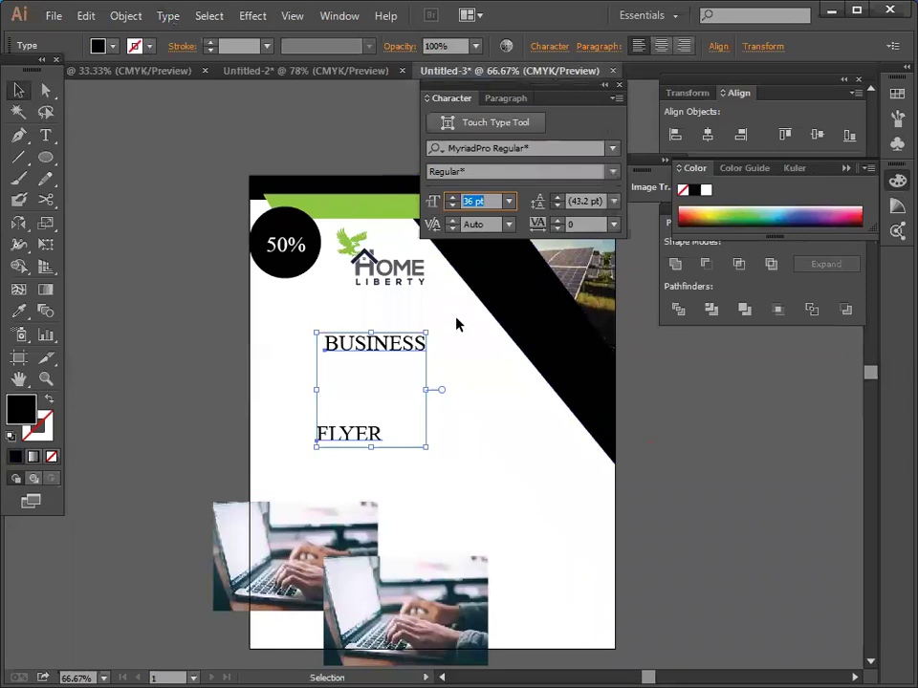
click(529, 149)
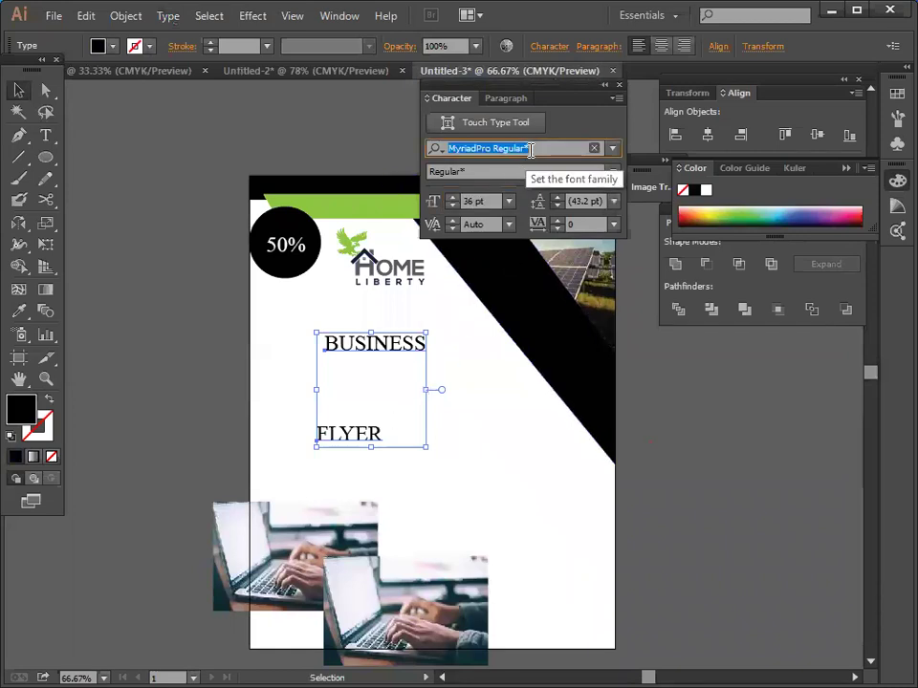
key(BackSpace)
text(RO)
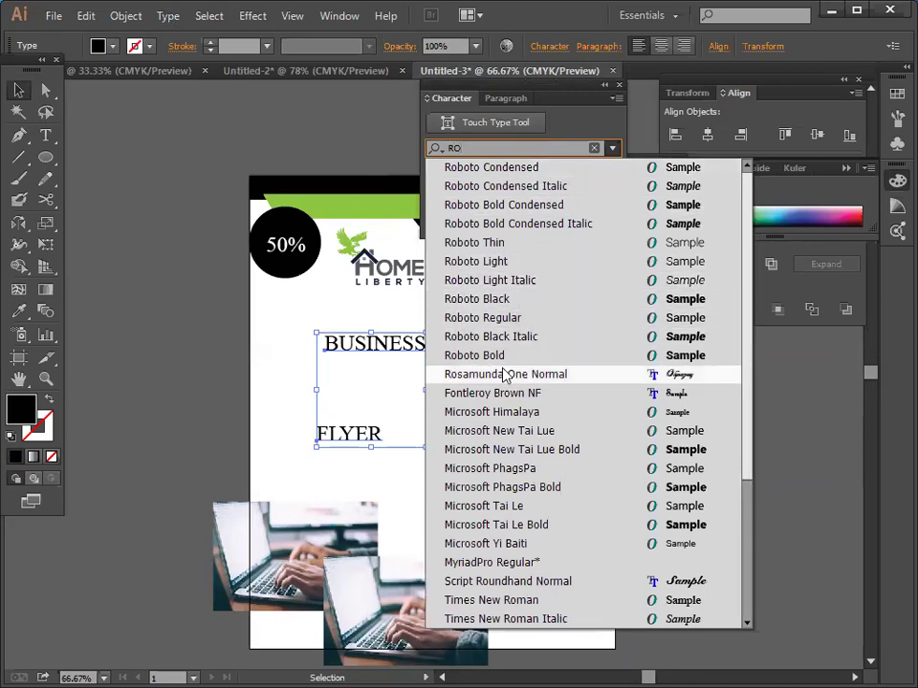
click(474, 355)
click(481, 454)
Move BUSINESS up beneath the 50% circle and recolour it with the green sampled from the header bar.
drag(404, 353, 348, 321)
click(401, 440)
click(19, 310)
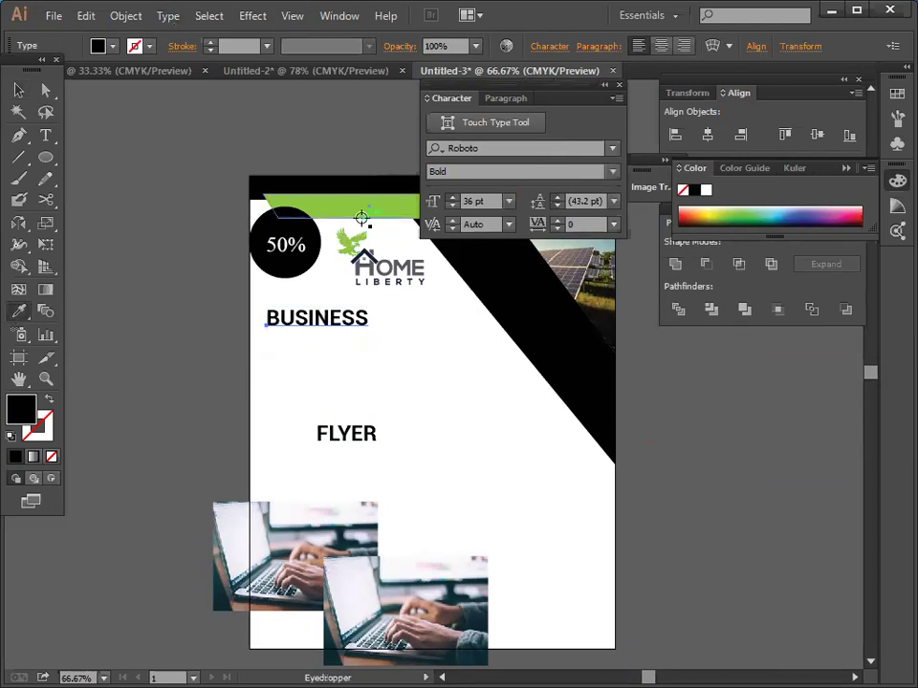
click(366, 206)
click(19, 91)
click(328, 453)
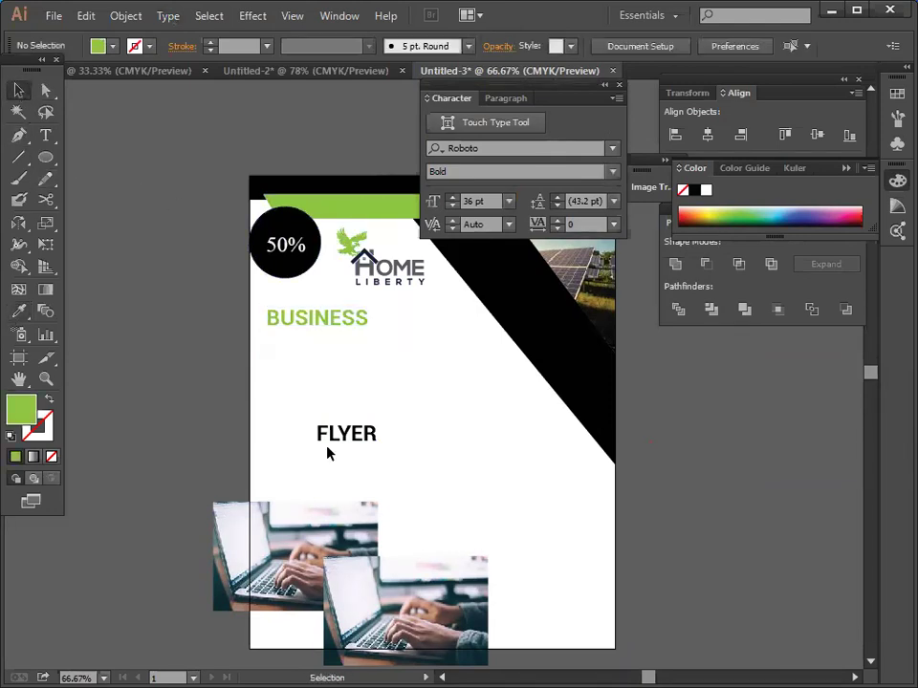
Set the FLYER text to 48 pt and move it directly beneath BUSINESS, roughly centred under it.
click(346, 435)
click(509, 204)
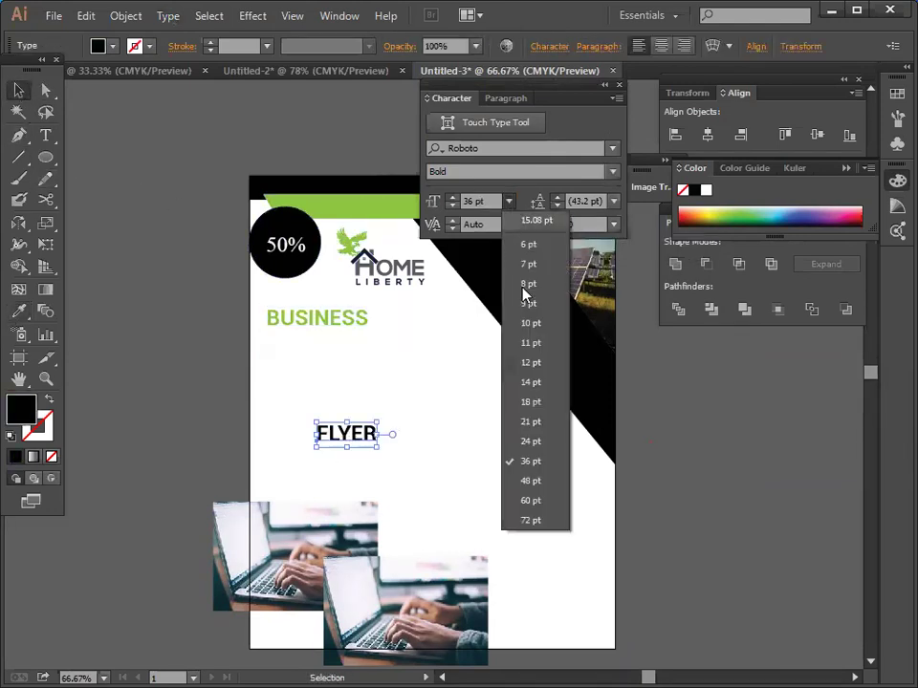
click(549, 486)
click(349, 471)
drag(359, 439, 322, 356)
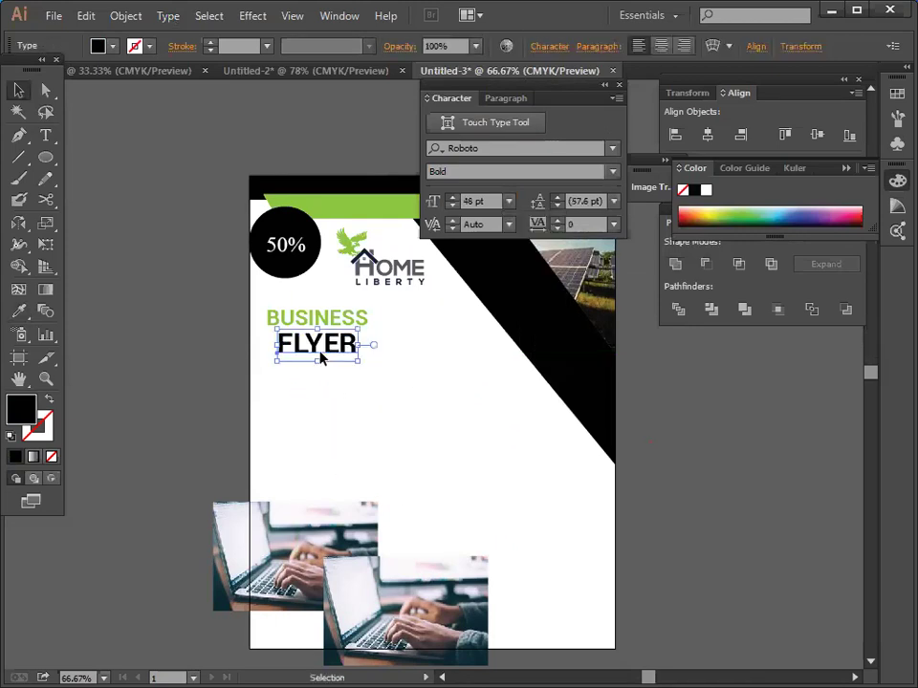
click(193, 369)
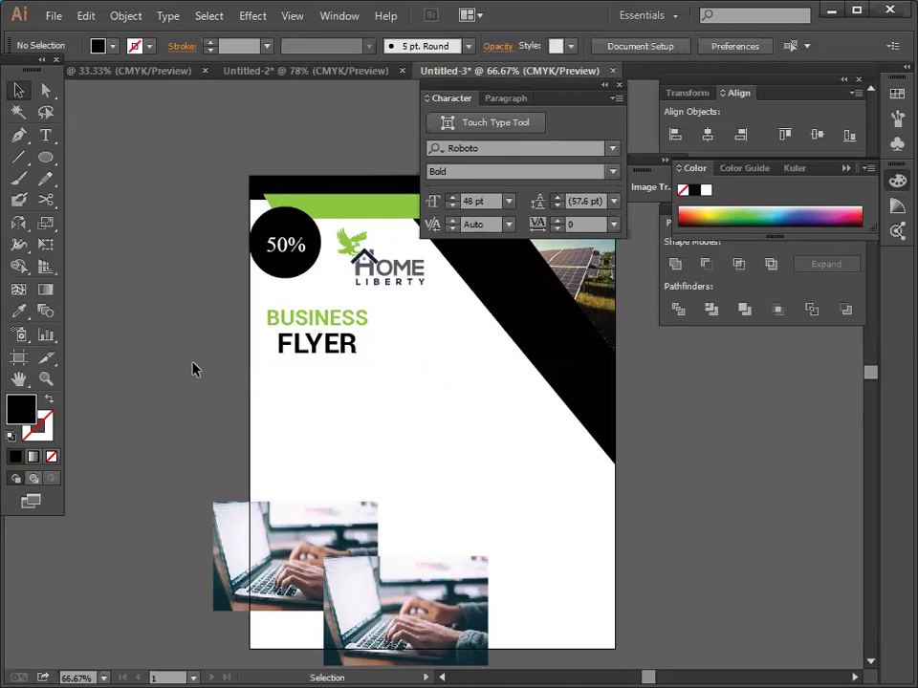
Move both laptop photos together off the artboard, below its lower-left corner, and deselect them.
scroll(271, 443, down, 3)
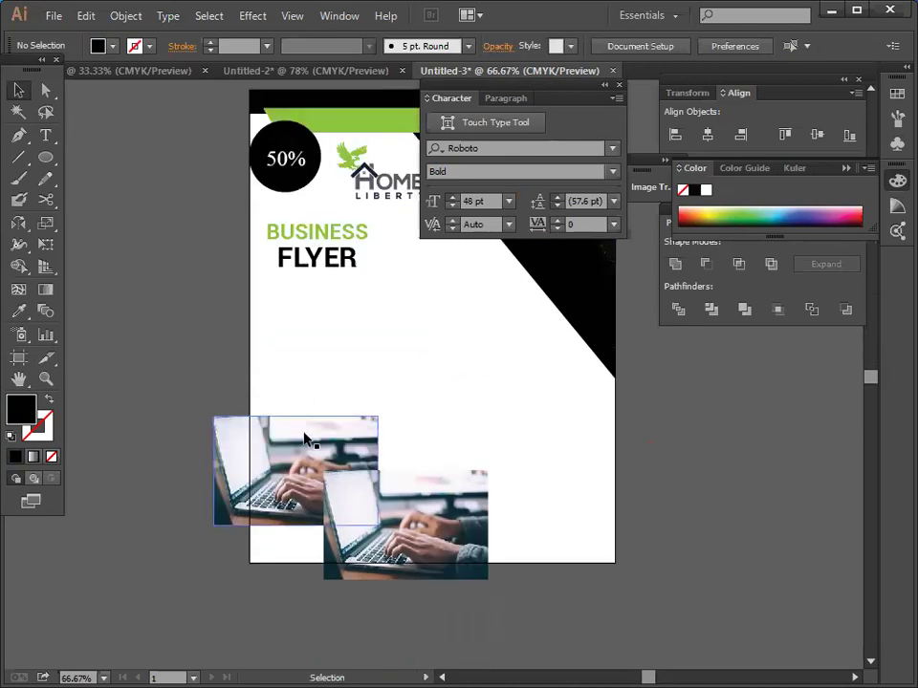
drag(199, 344, 329, 632)
scroll(386, 528, down, 1)
scroll(387, 528, down, 2)
drag(389, 506, 274, 585)
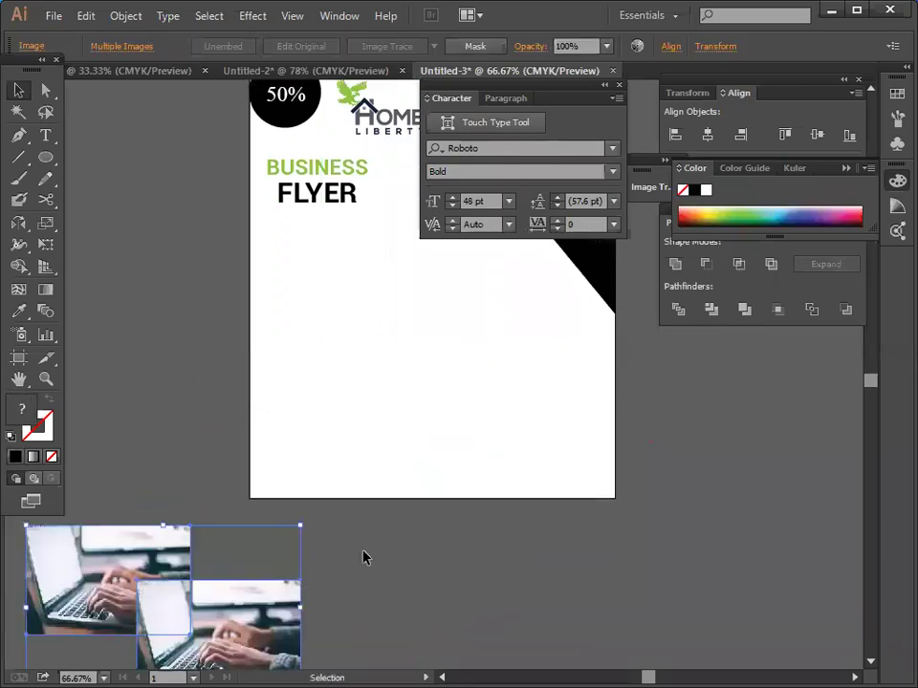
click(412, 516)
Add the text ABC in black Roboto Bold at 48 pt in the white area below FLYER.
scroll(169, 254, up, 3)
click(45, 135)
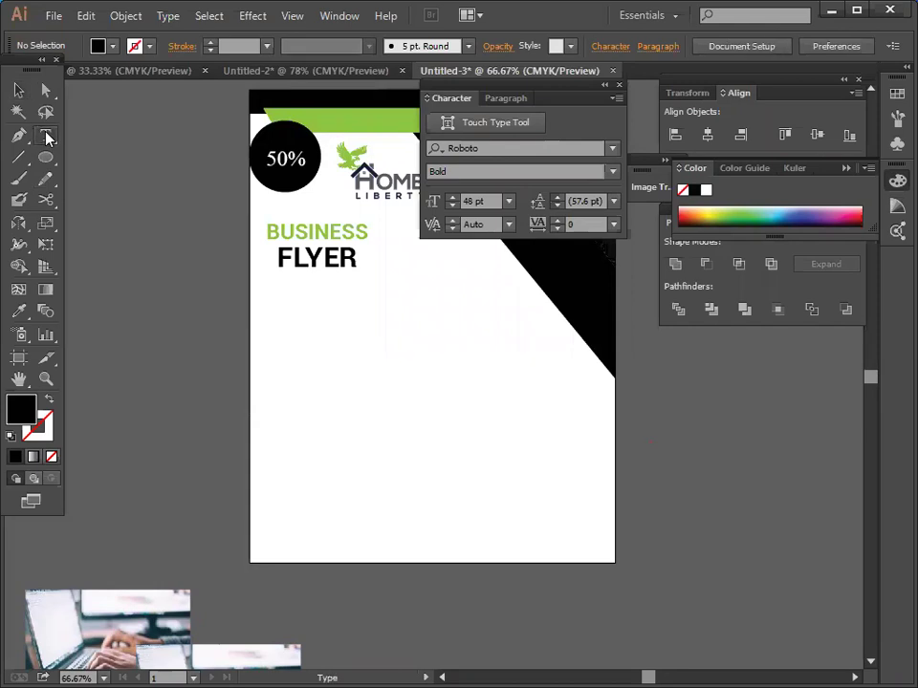
click(345, 375)
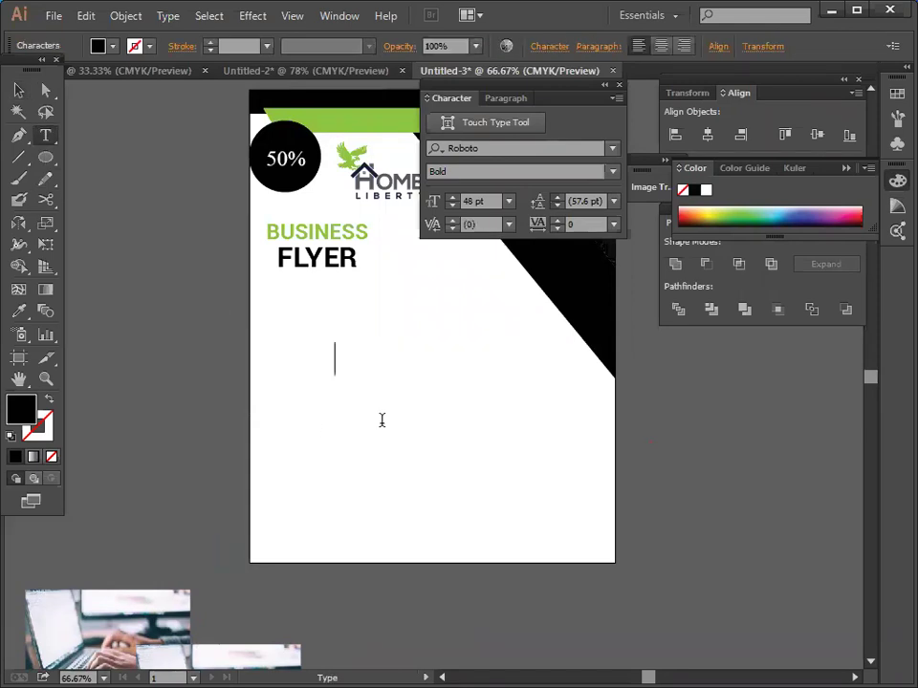
text(ABC)
click(19, 93)
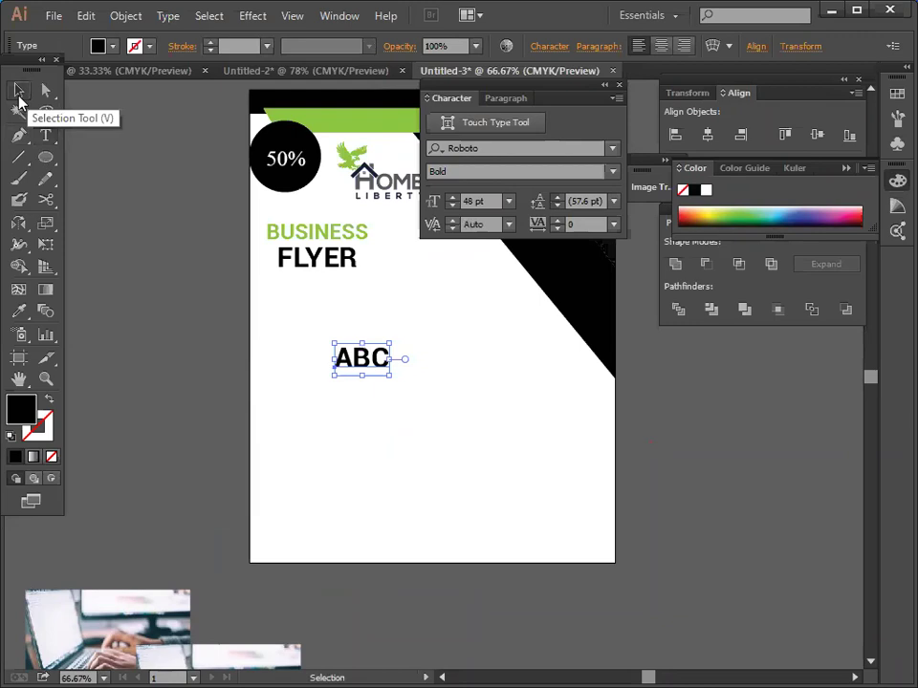
right_click(139, 302)
click(264, 414)
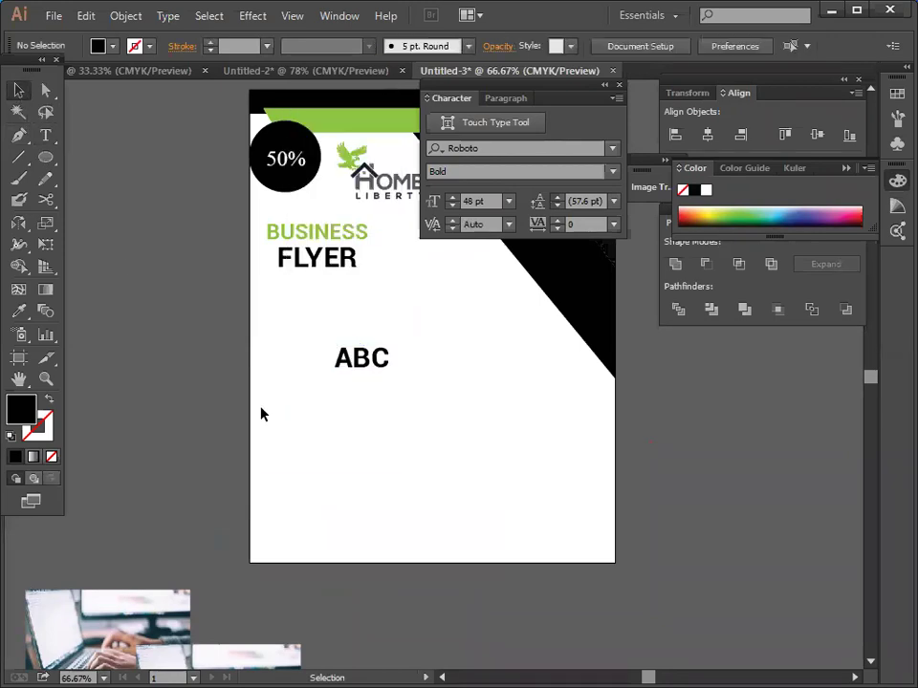
Convert the ABC text to outlines and ungroup its letters.
drag(304, 333, 419, 427)
right_click(421, 426)
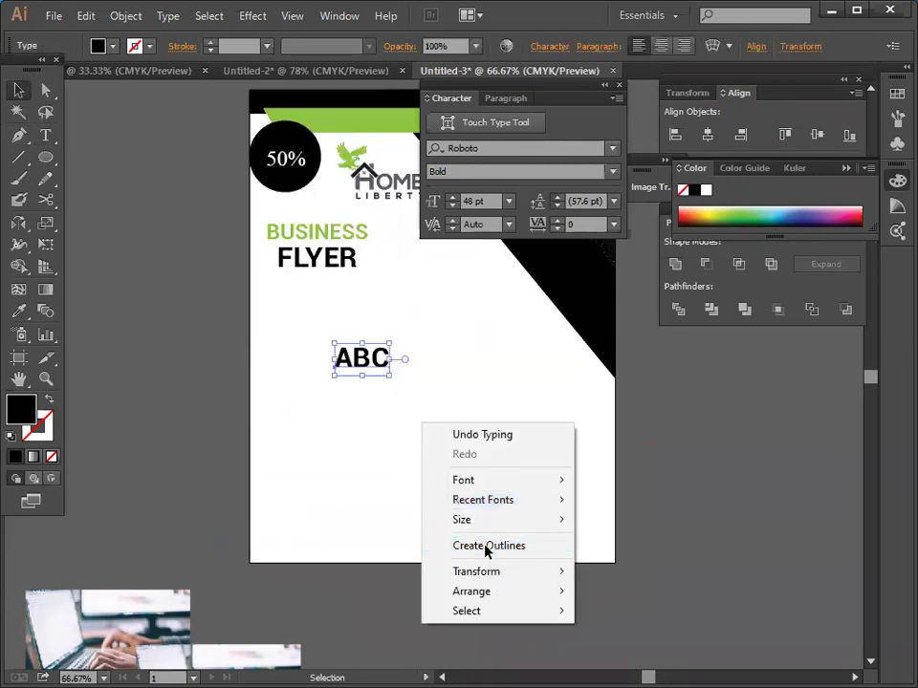
click(398, 426)
click(377, 363)
right_click(375, 360)
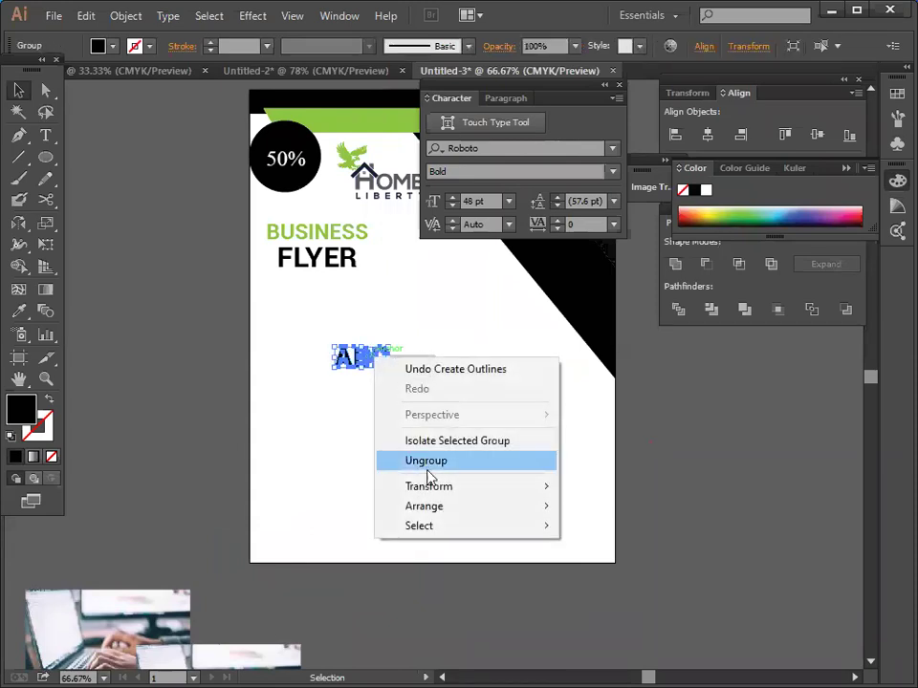
click(420, 461)
click(357, 482)
Copy the three-line placeholder paragraph about responsibilities or achievements from the first document to the upper part of the Untitled-2 artboard.
scroll(361, 483, down, 10)
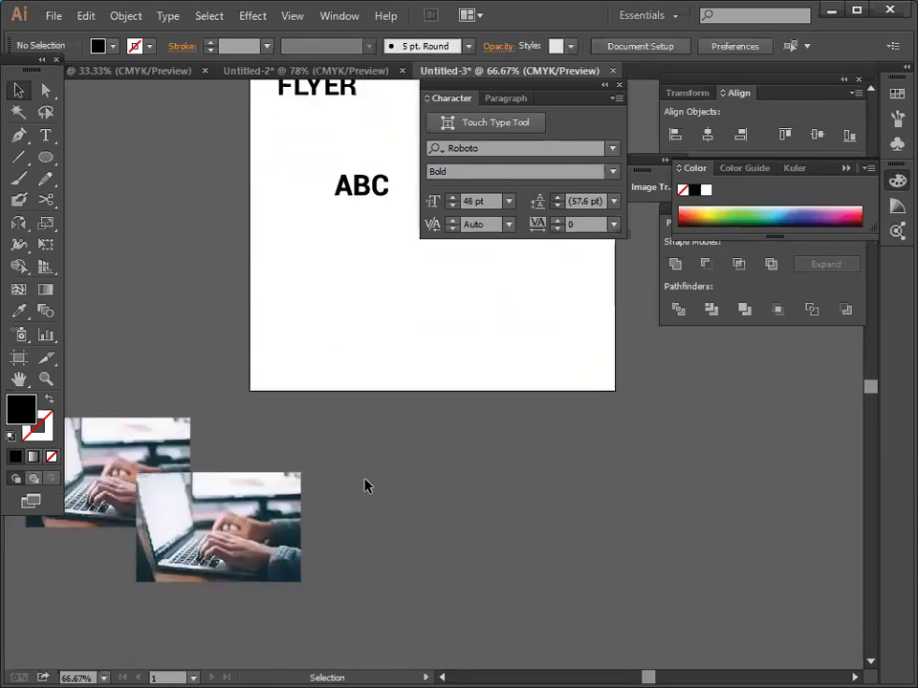
scroll(371, 485, down, 3)
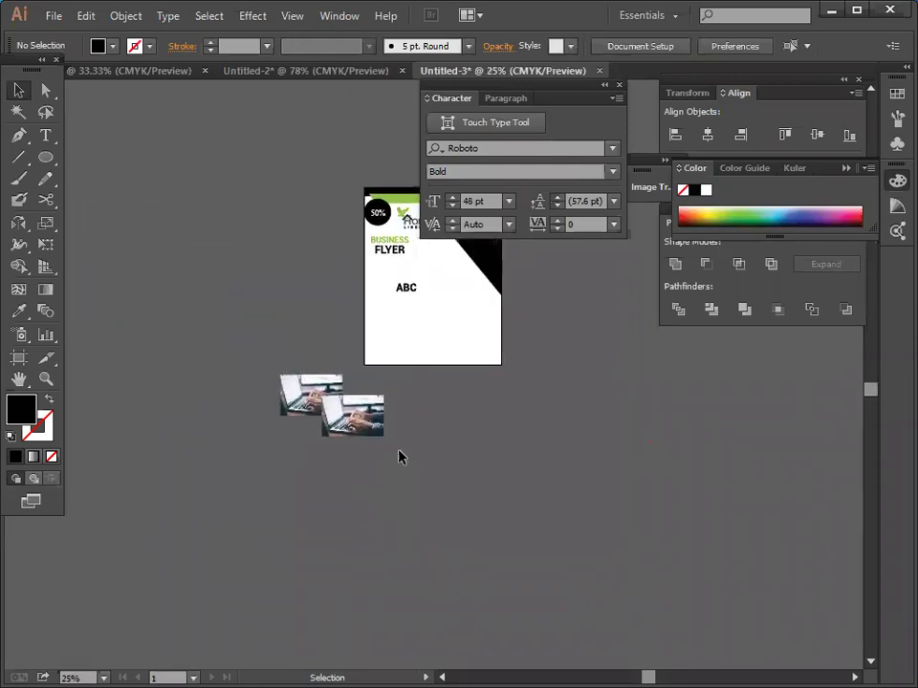
click(139, 71)
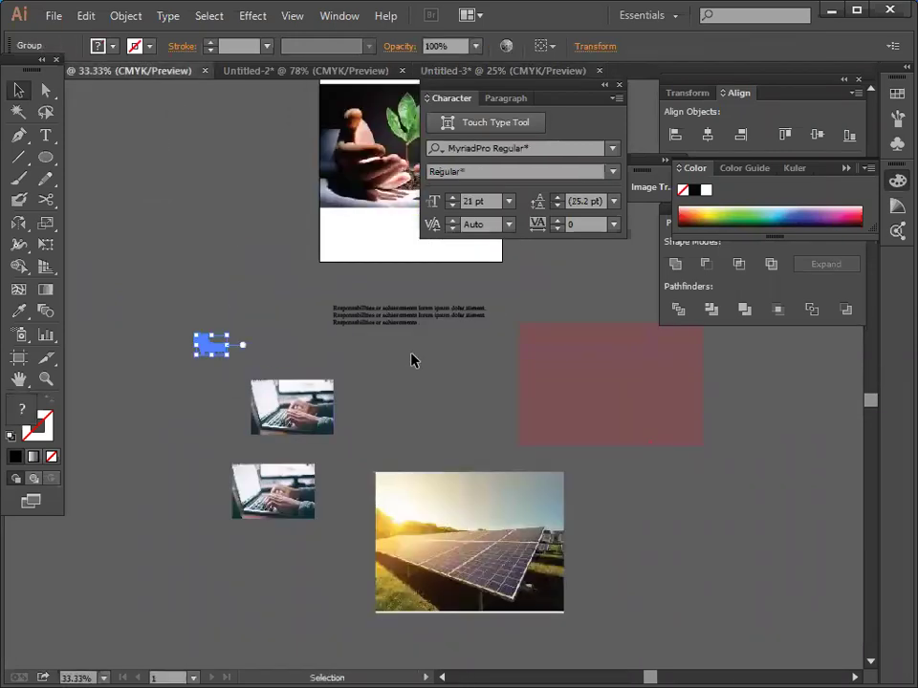
drag(393, 323, 344, 79)
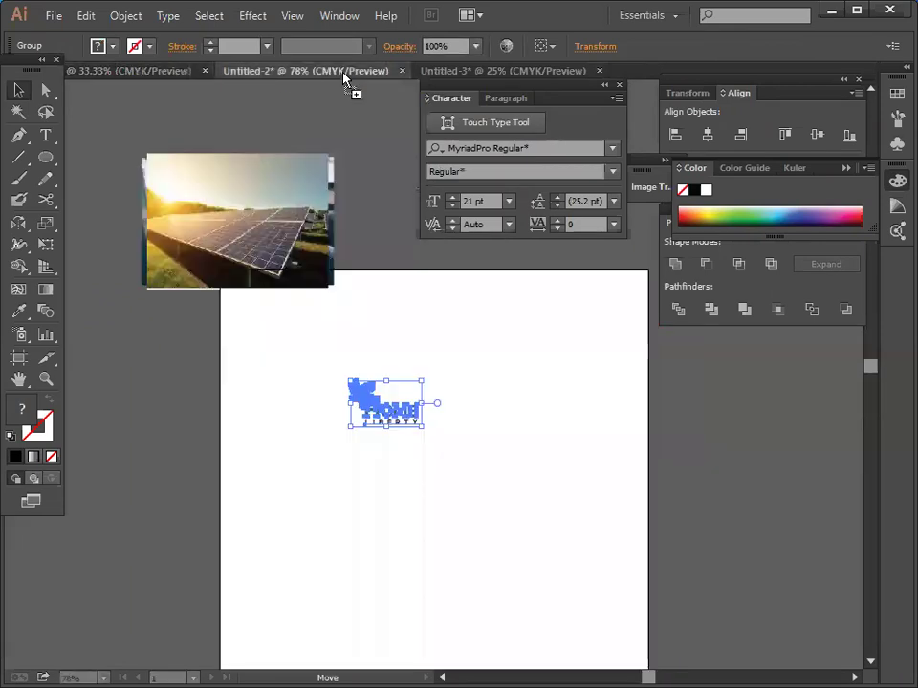
drag(417, 372, 449, 260)
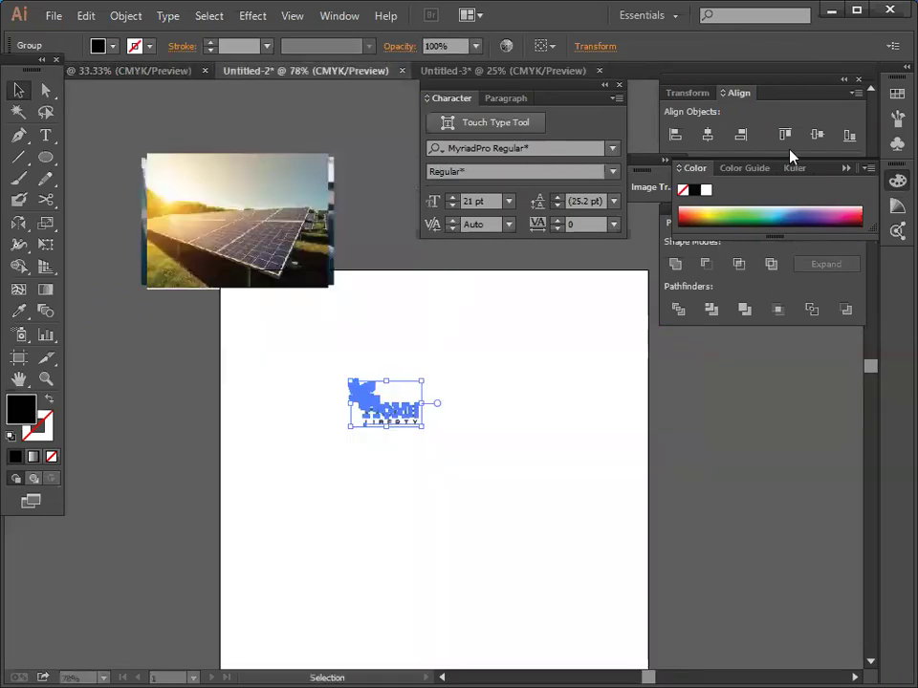
Close the Untitled-3 document without saving its changes and return to the first document.
click(600, 72)
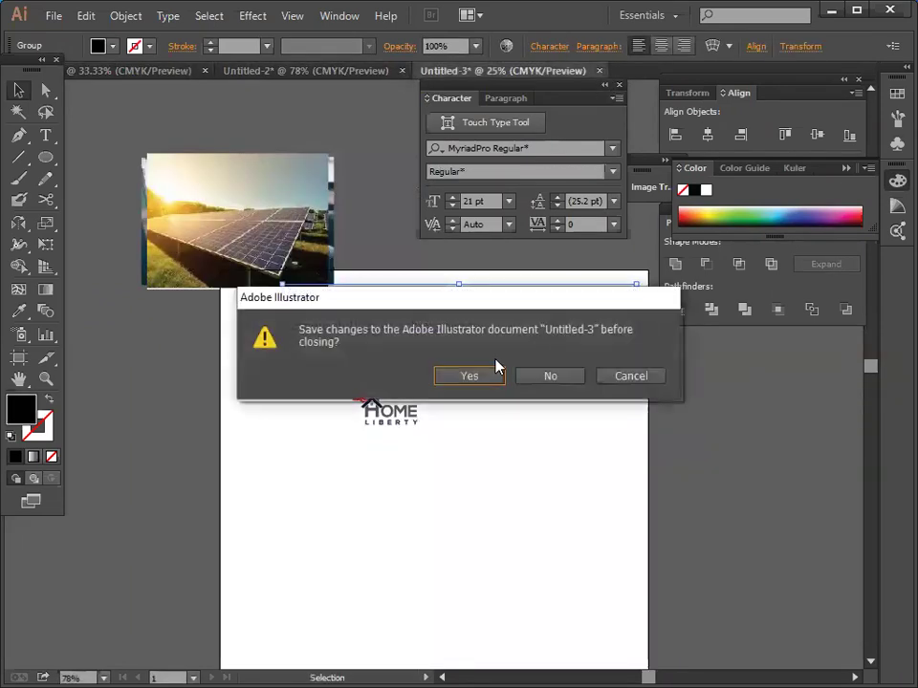
click(551, 377)
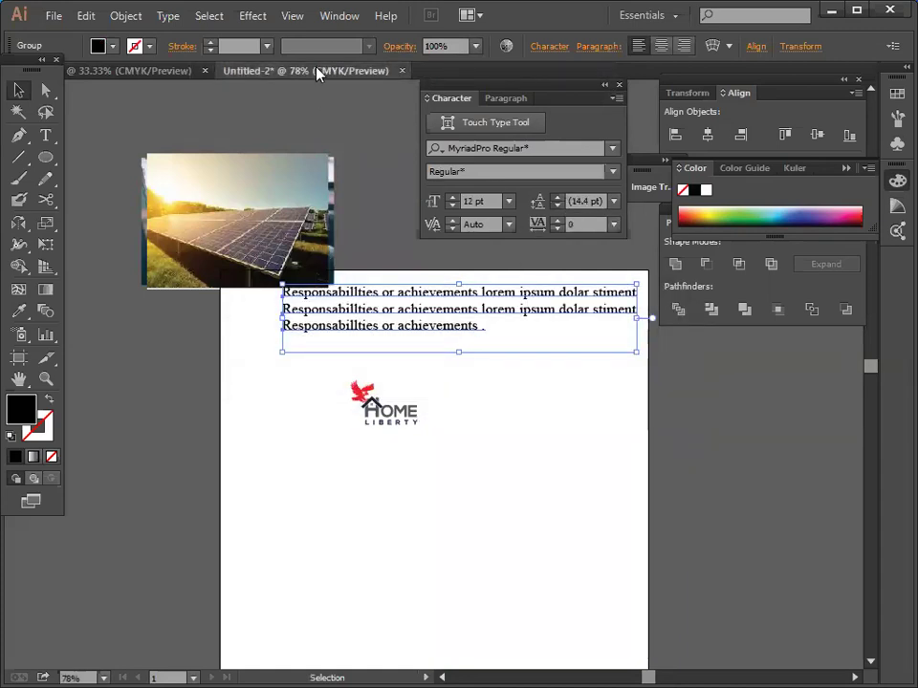
click(139, 71)
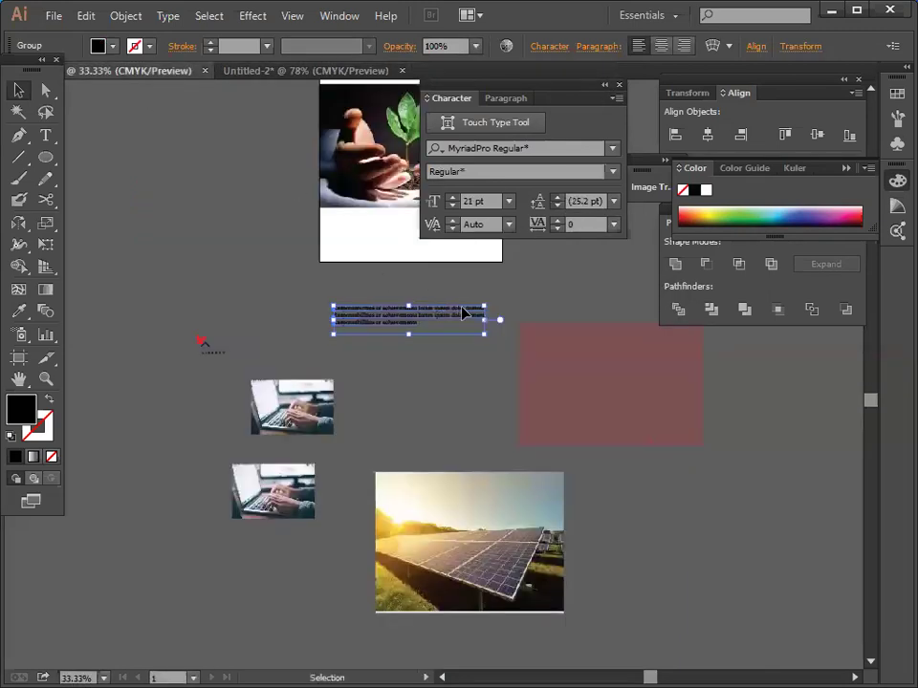
Undo the latest moves of the photos, red overlay and logo in the first document, and close the Character panel.
key(ctrl+z)
key(ctrl+z)
key(ctrl+z)
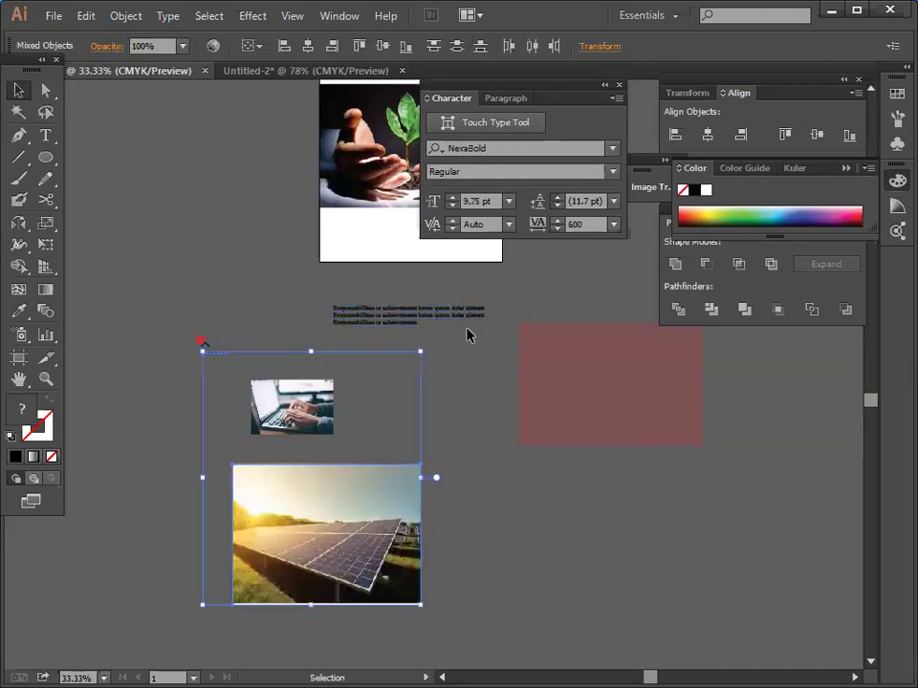
key(ctrl+z)
key(ctrl+z)
key(ctrl+z)
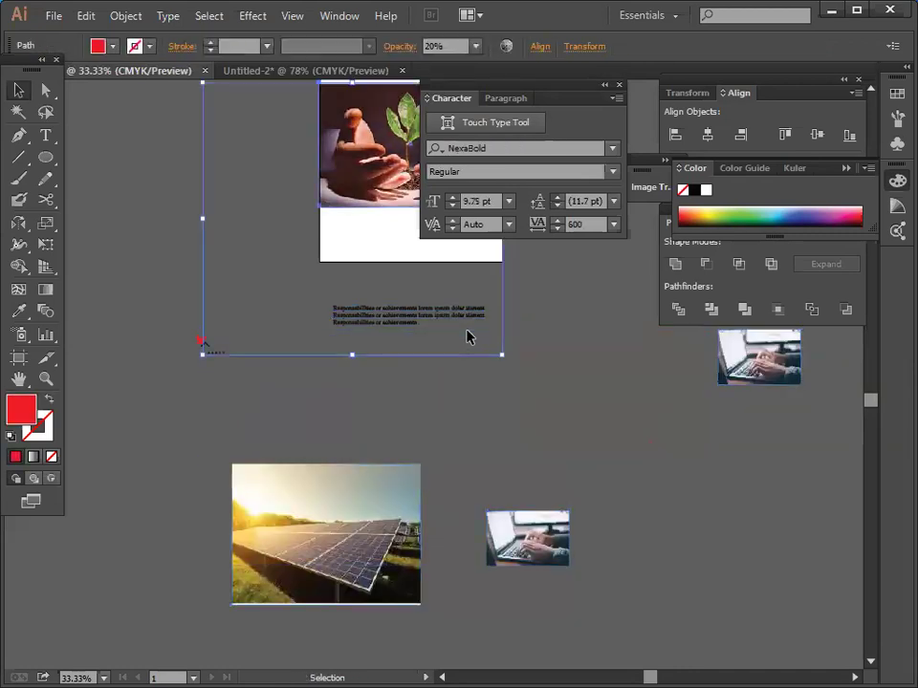
click(617, 85)
click(375, 69)
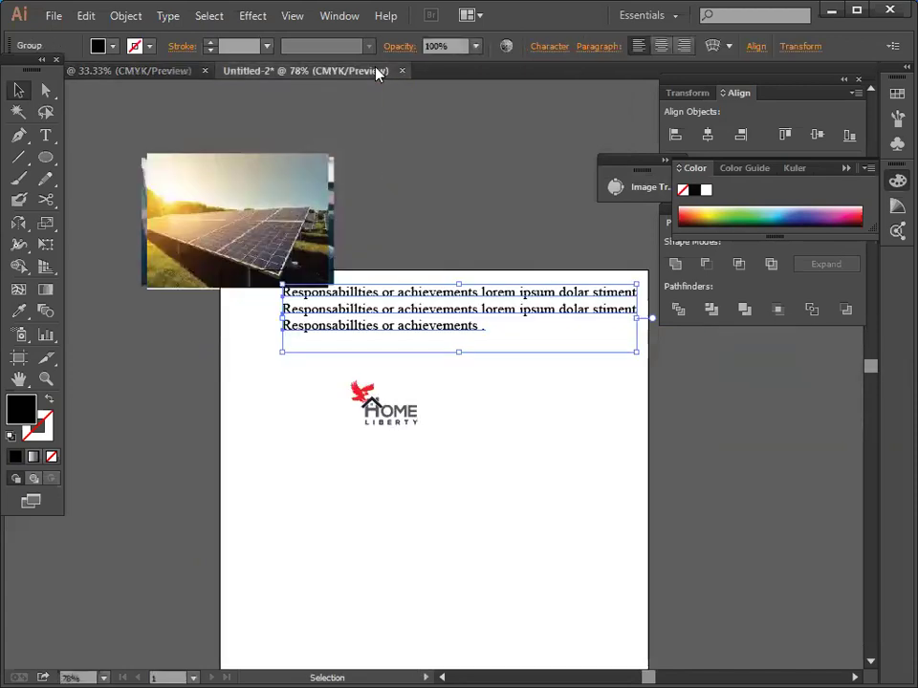
scroll(332, 264, down, 1)
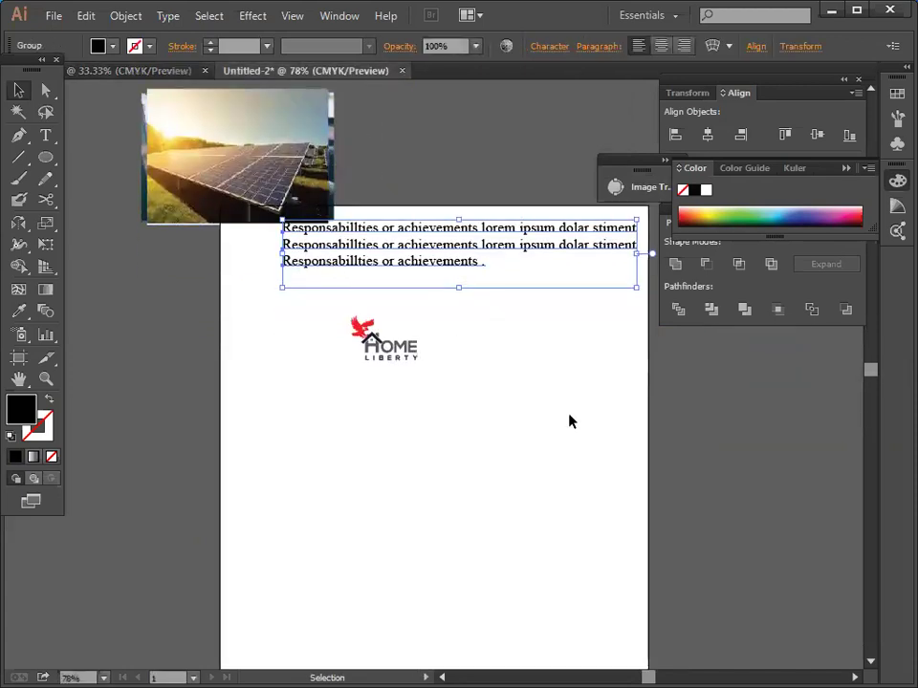
scroll(569, 420, down, 1)
scroll(568, 421, up, 1)
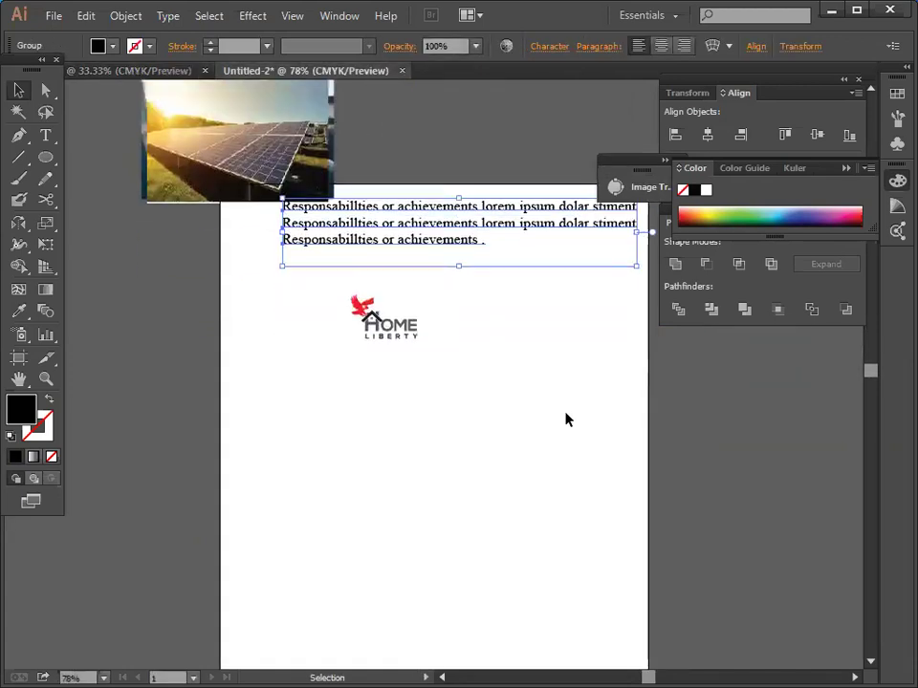
click(158, 74)
Create a new blank document with the default settings.
click(53, 16)
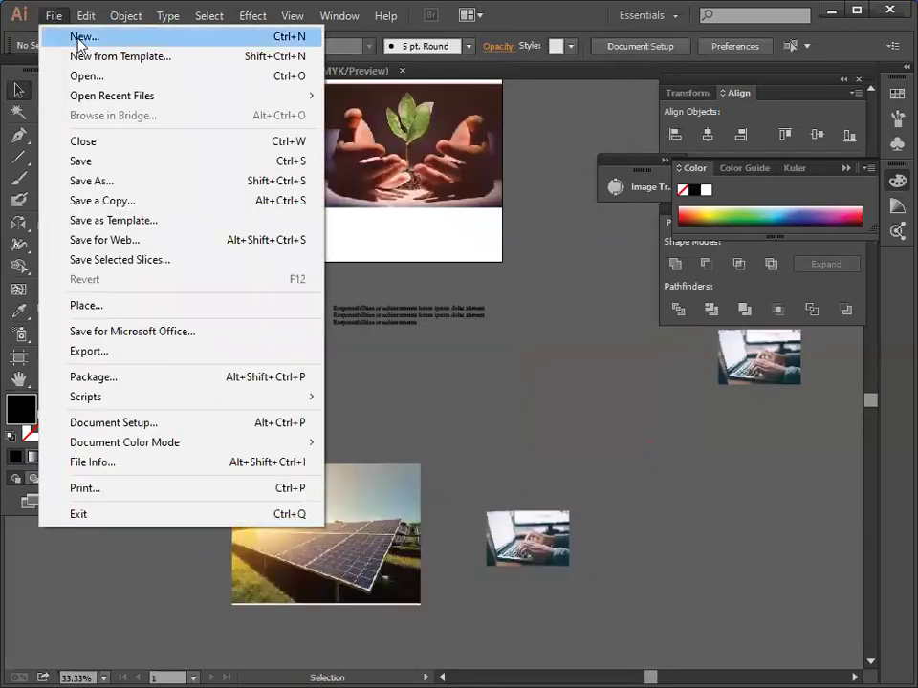
click(82, 35)
click(396, 468)
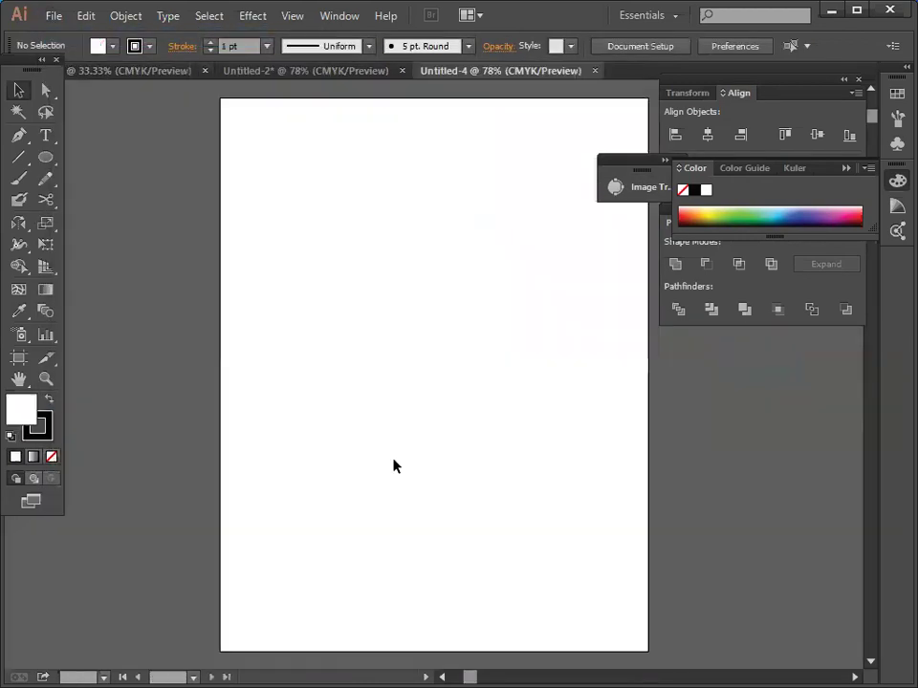
Copy the placeholder paragraph, solar photo and two laptop photos from the first document onto the pasteboard below the Untitled-4 artboard.
click(155, 72)
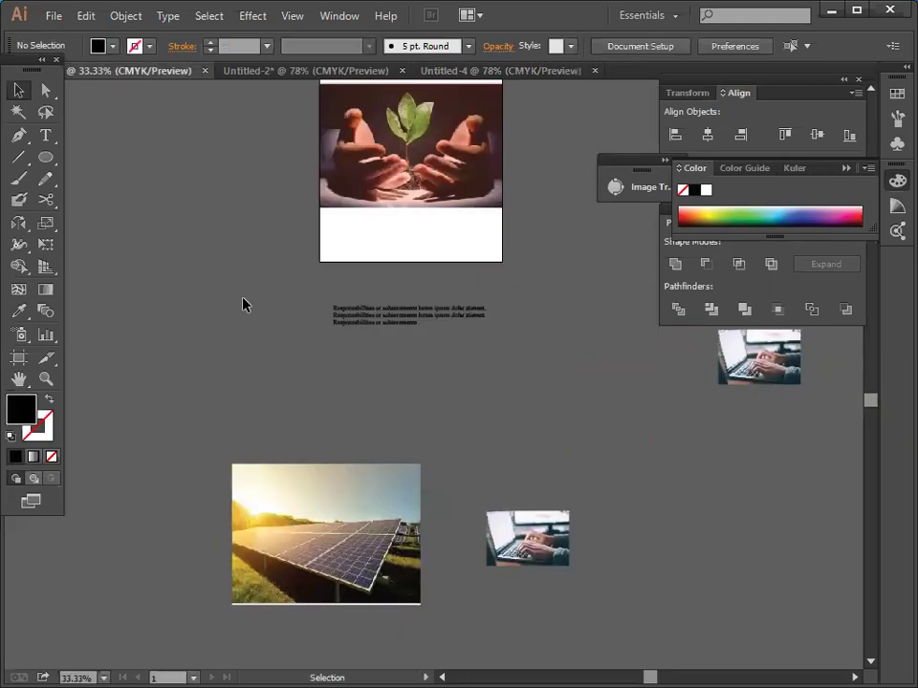
drag(219, 267, 694, 589)
drag(390, 432, 500, 78)
drag(488, 392, 392, 683)
key(ctrl+minus)
key(ctrl+minus)
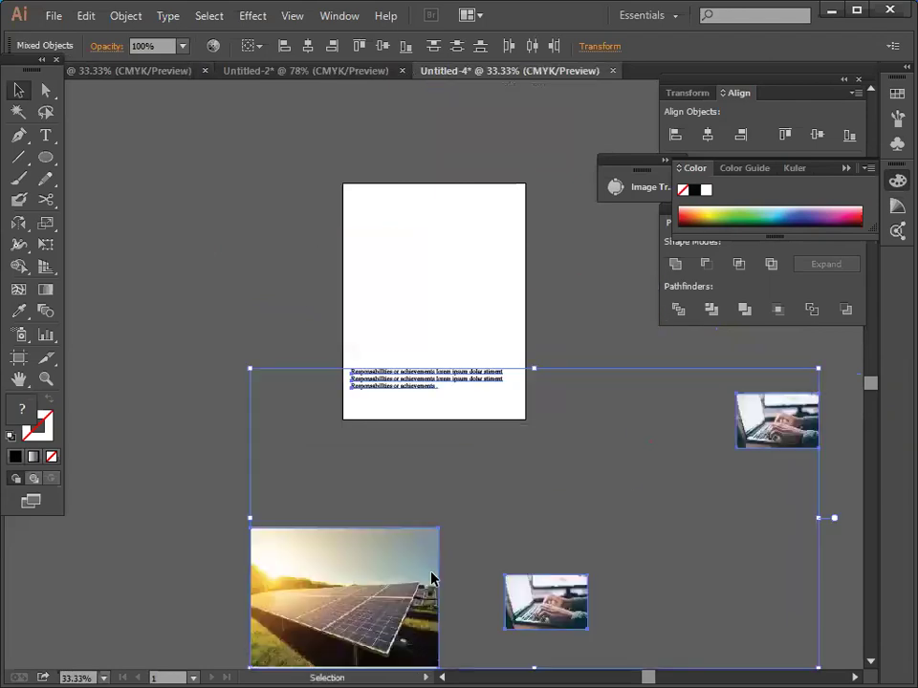
scroll(430, 478, down, 3)
drag(425, 482, 316, 590)
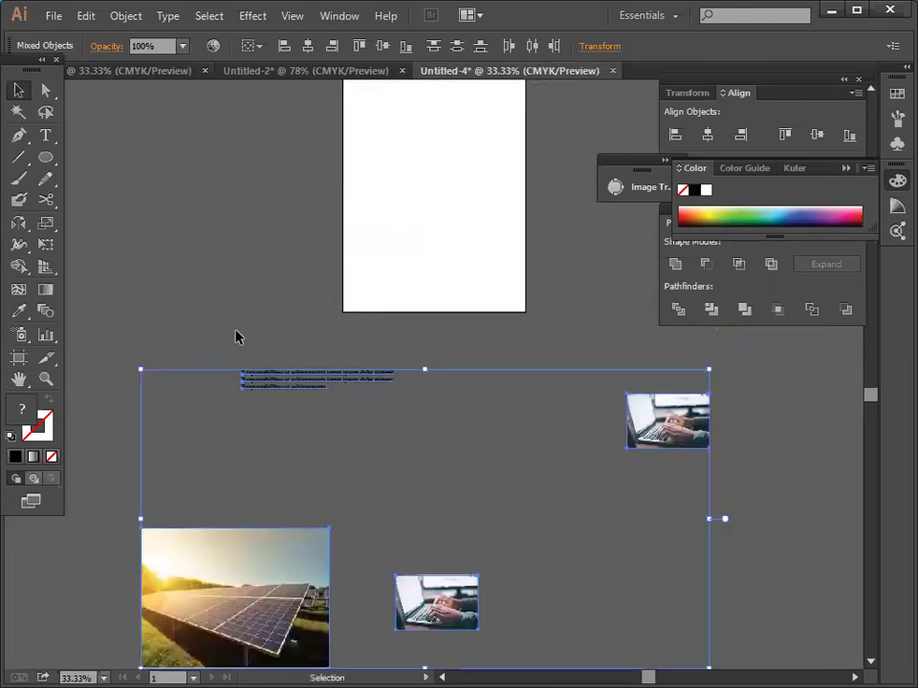
Copy the Home Liberty logo from the first document onto the pasteboard beside the Untitled-4 artboard.
click(235, 334)
click(248, 83)
drag(309, 275, 466, 380)
drag(382, 330, 168, 262)
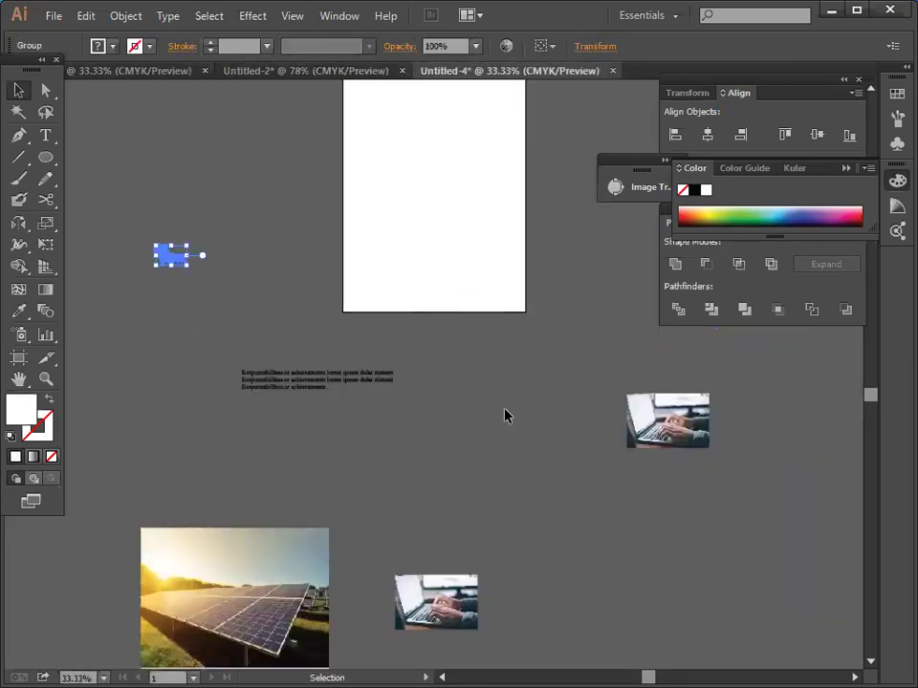
click(543, 440)
Move the solar photo between the two laptop photos and scale it down proportionally about its center.
scroll(531, 456, down, 3)
drag(249, 545, 576, 471)
scroll(495, 467, up, 2)
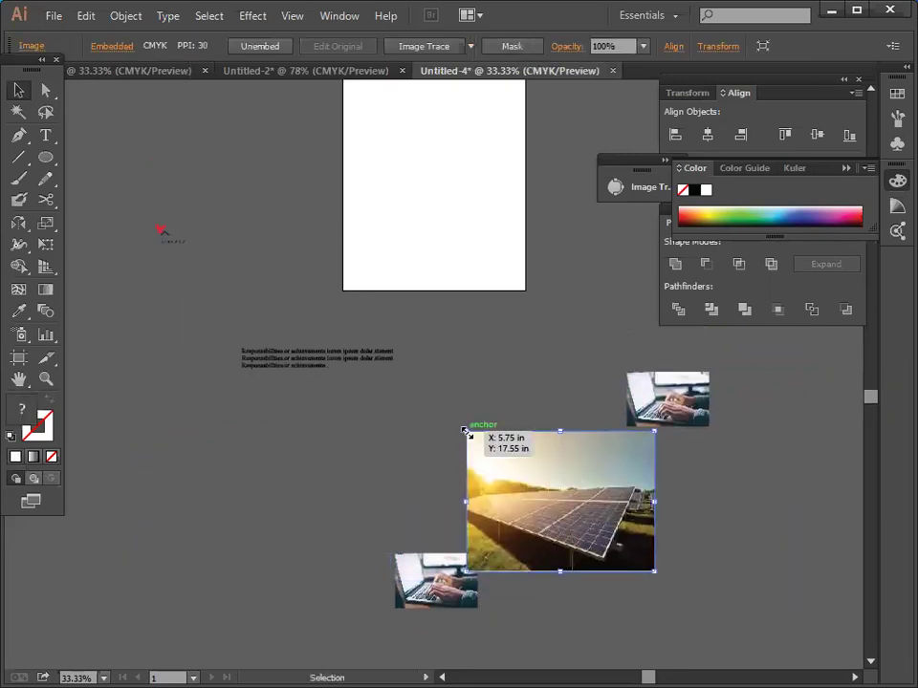
drag(465, 432, 505, 463)
click(449, 498)
Place the solar photo in the artboard's upper-right corner, flush with the top and right edges.
scroll(460, 502, up, 3)
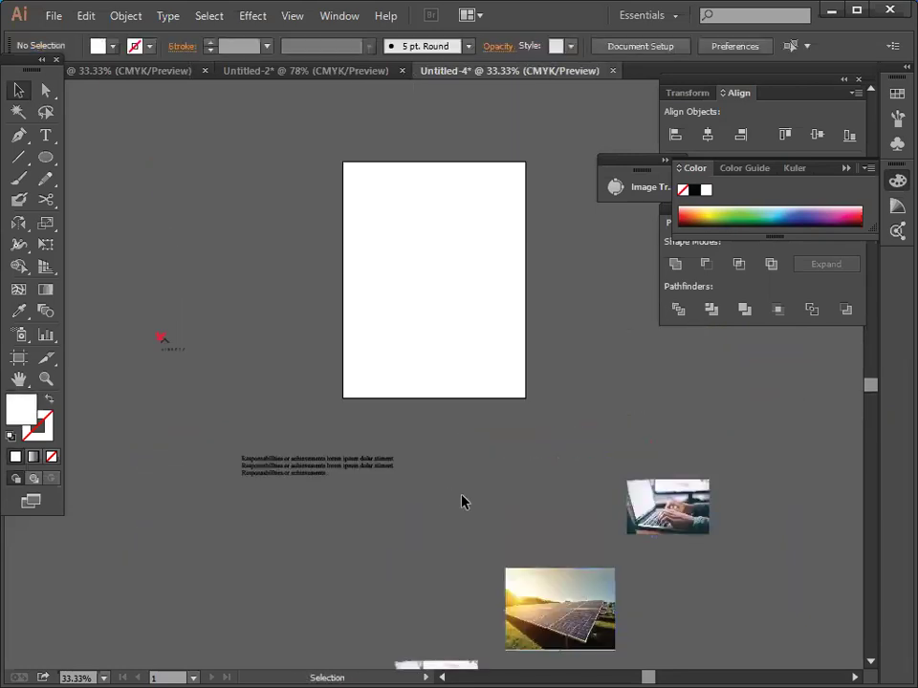
scroll(461, 502, up, 1)
drag(563, 666, 490, 231)
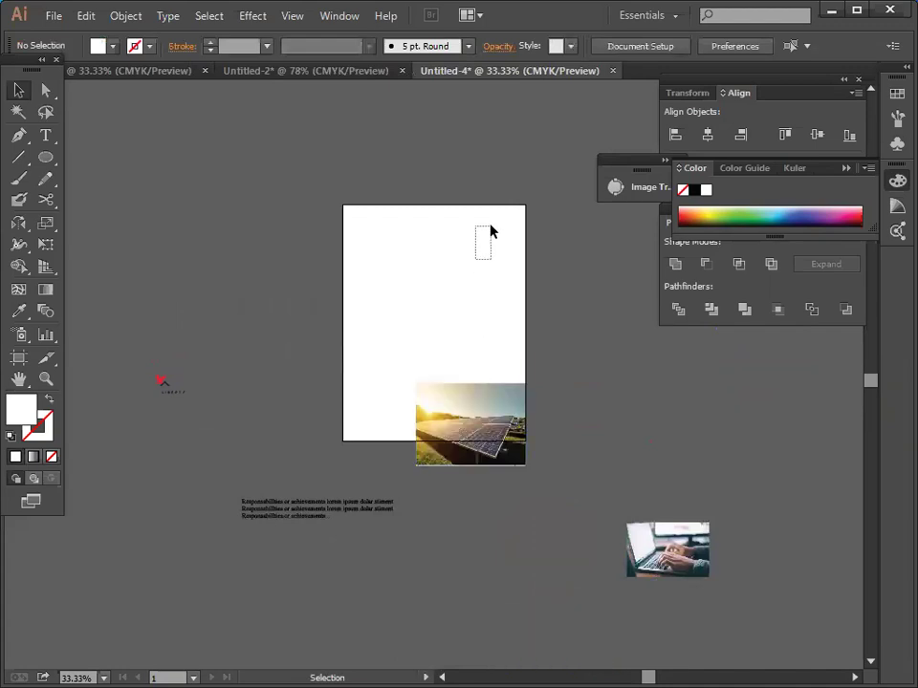
scroll(552, 406, up, 1)
drag(480, 471, 479, 304)
click(577, 385)
Draw a white right triangle with the Pen tool over the solar photo's right part, from the artboard corner down to the photo's bottom edge.
key(ctrl+1)
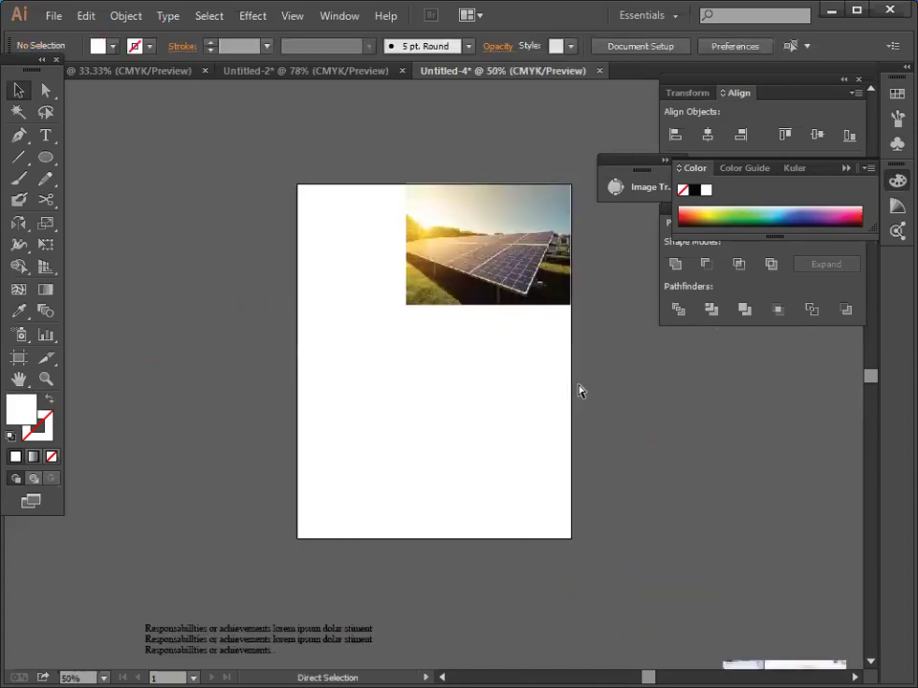
scroll(577, 390, up, 1)
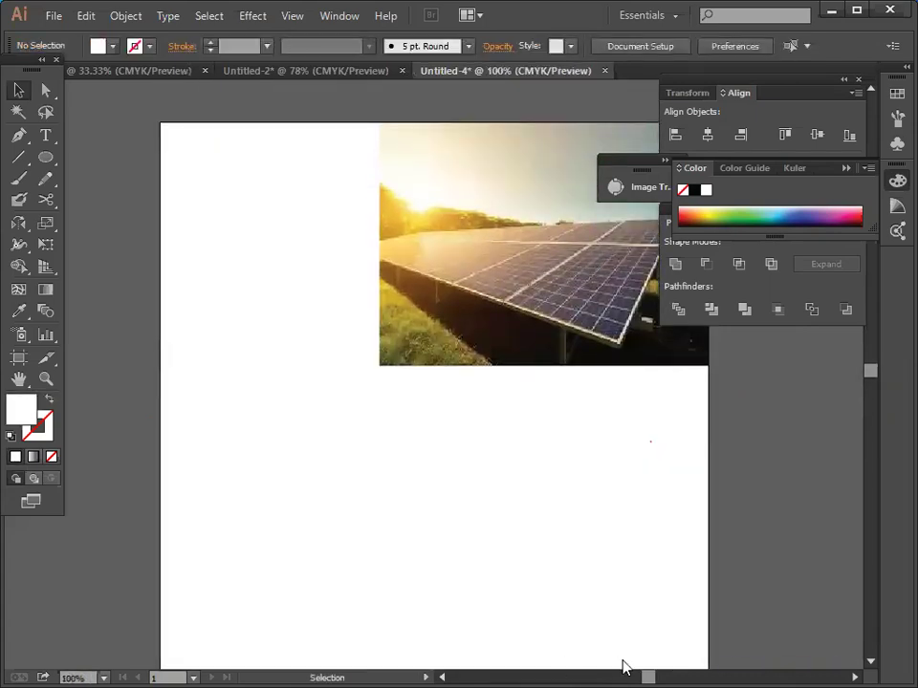
drag(647, 669, 651, 669)
scroll(563, 483, up, 2)
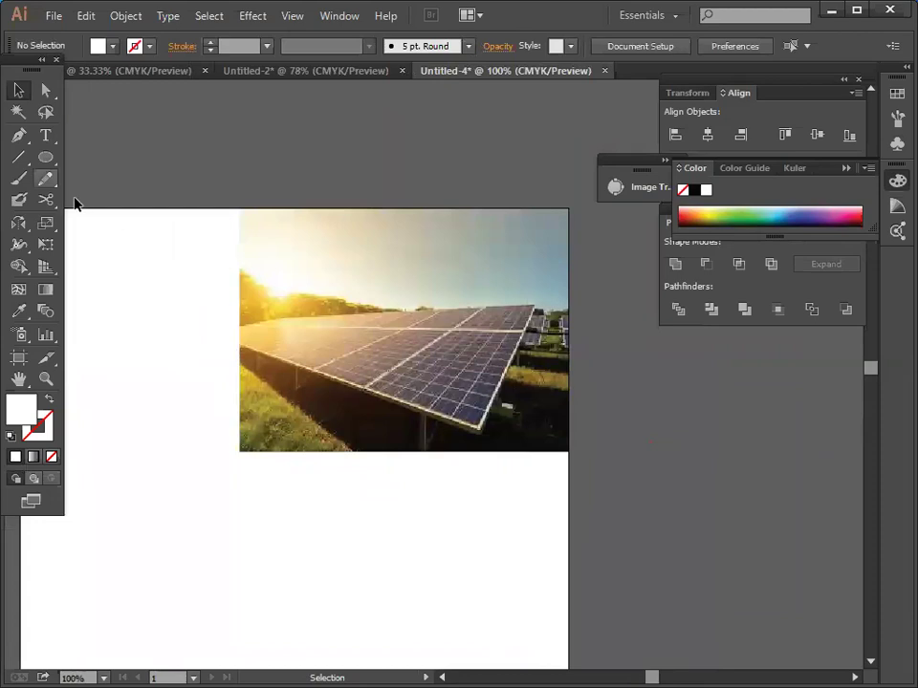
click(34, 140)
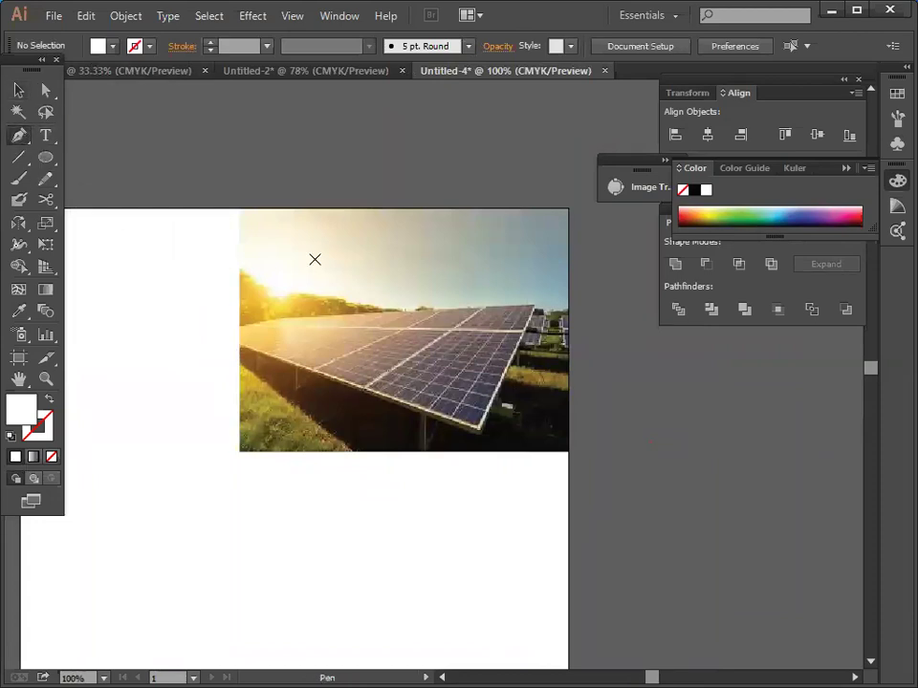
click(569, 209)
click(398, 210)
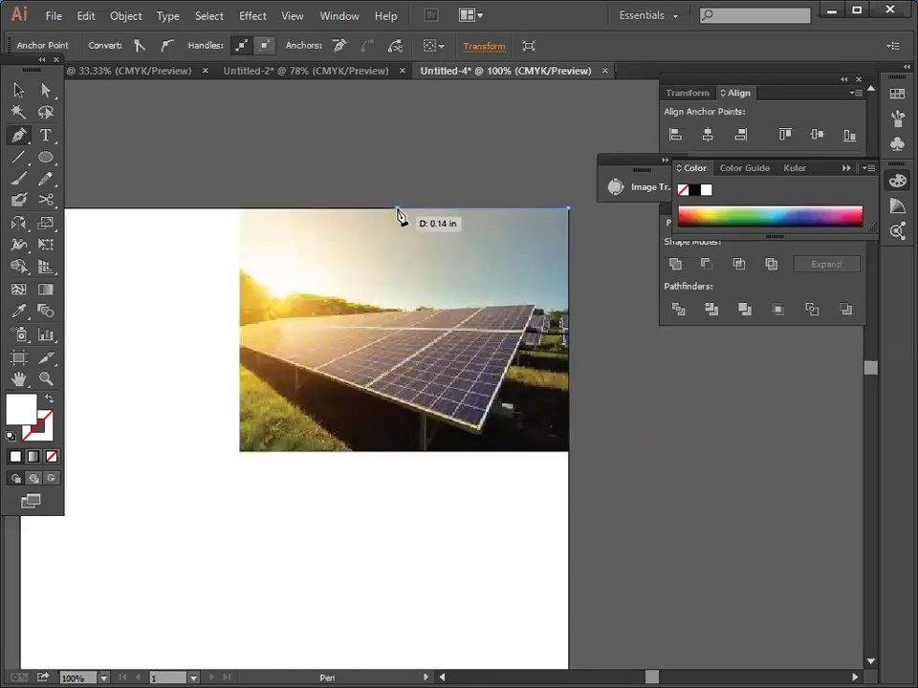
click(570, 448)
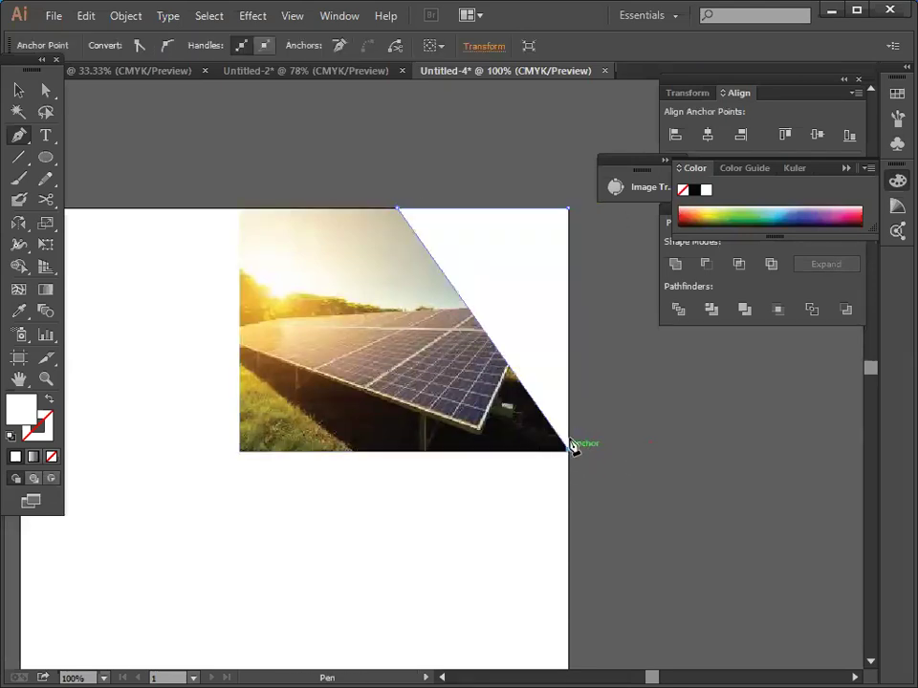
click(569, 209)
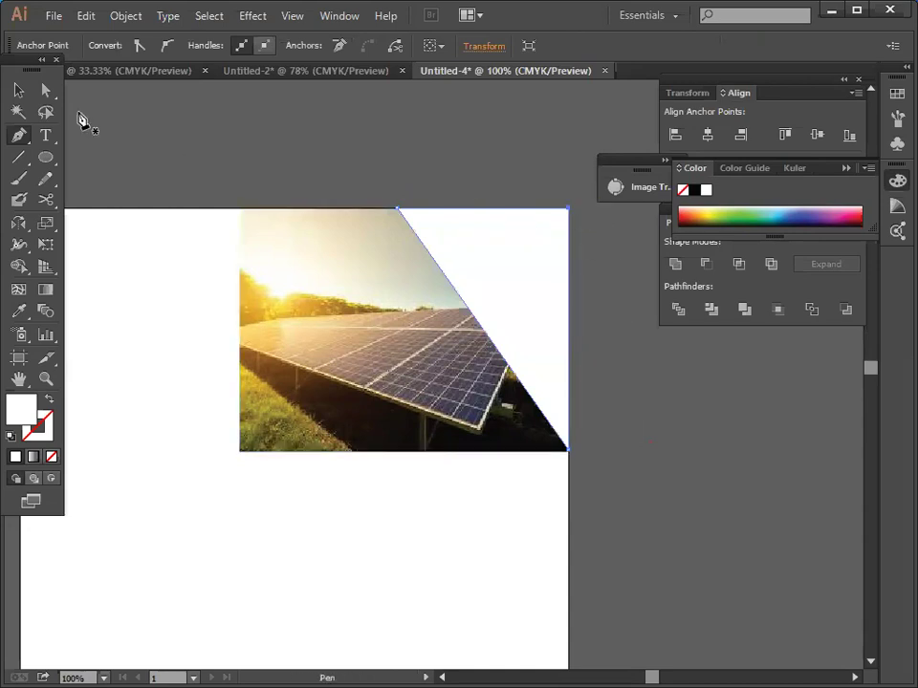
key(v)
click(156, 131)
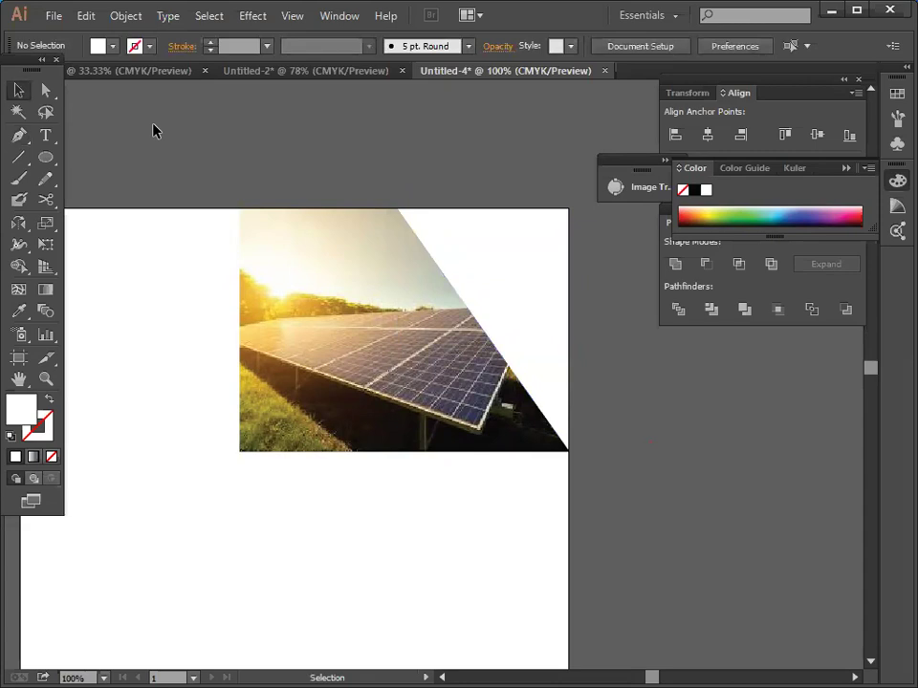
Scale the solar photo down to about 3.99 × 3.1 in and align it flush with the artboard's upper-right corner.
drag(215, 170, 612, 475)
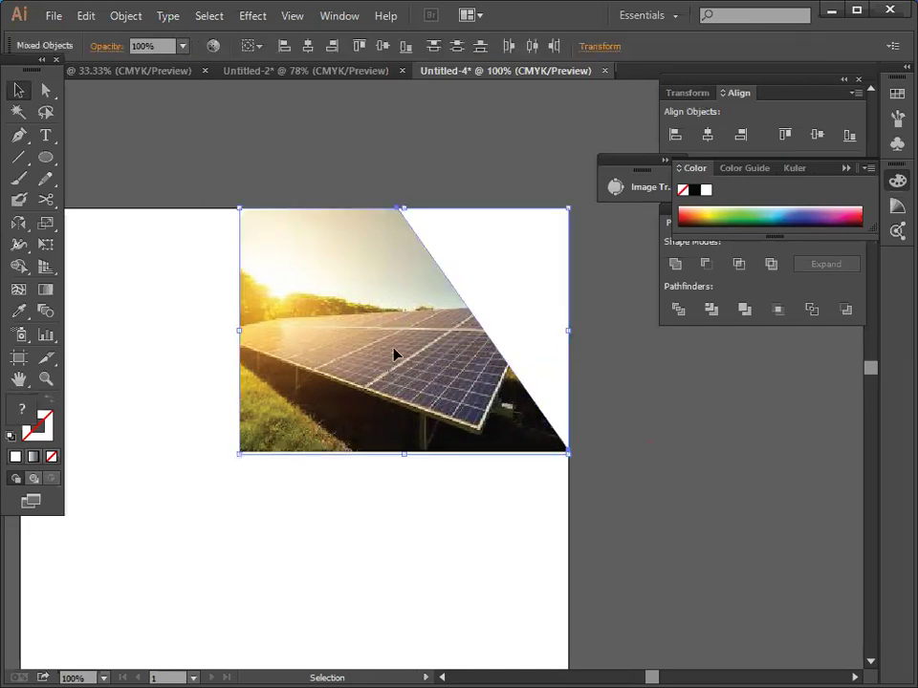
click(581, 428)
click(269, 401)
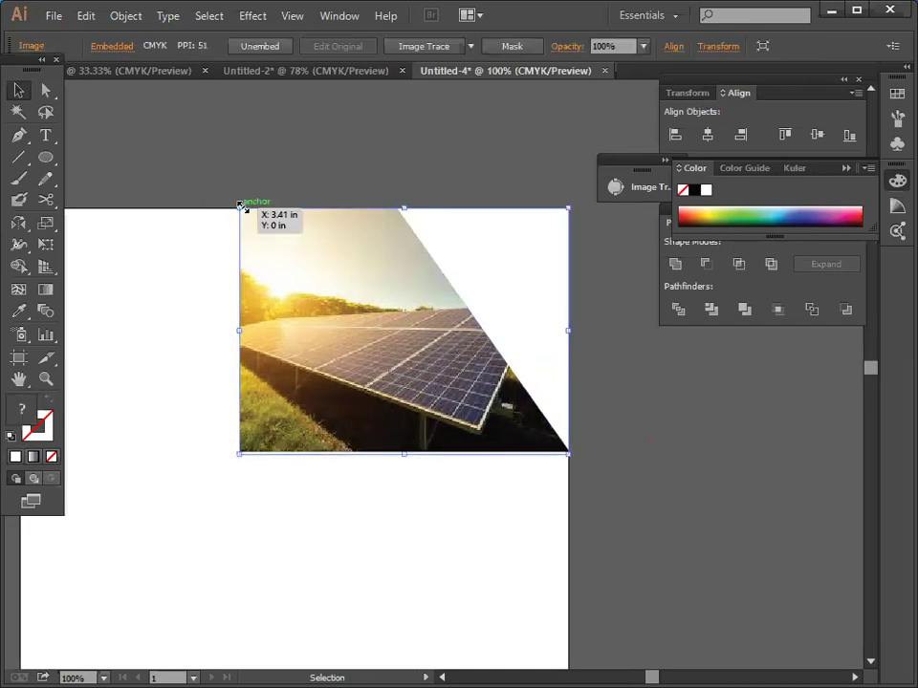
drag(241, 209, 275, 233)
click(708, 442)
drag(454, 389, 488, 361)
click(475, 439)
click(492, 392)
drag(440, 402, 442, 410)
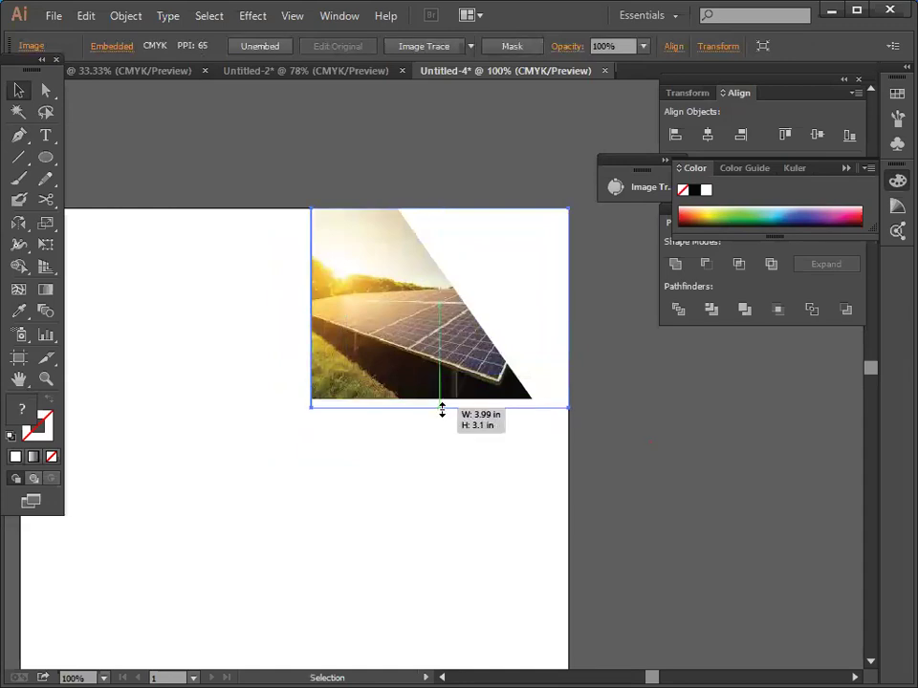
click(669, 445)
Try to clip the resized solar photo to the triangle with a clipping mask.
drag(253, 153, 598, 427)
right_click(371, 303)
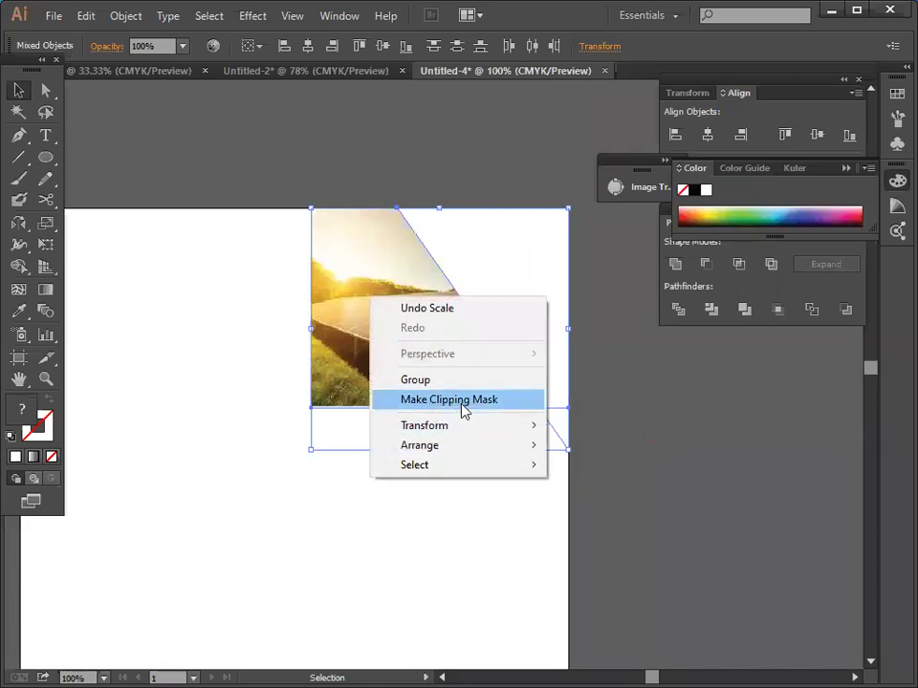
click(464, 409)
click(655, 459)
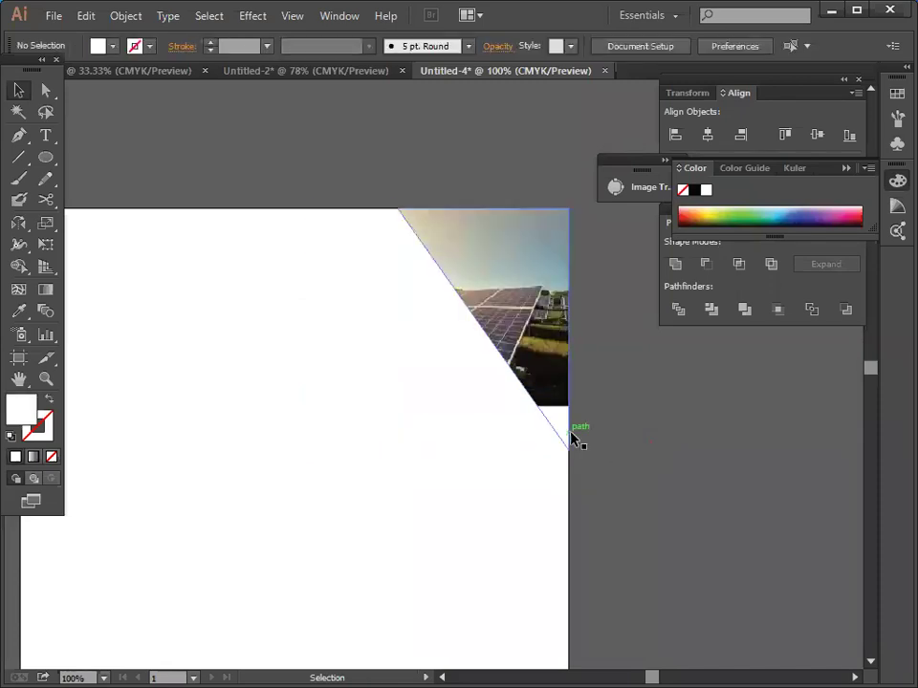
key(a)
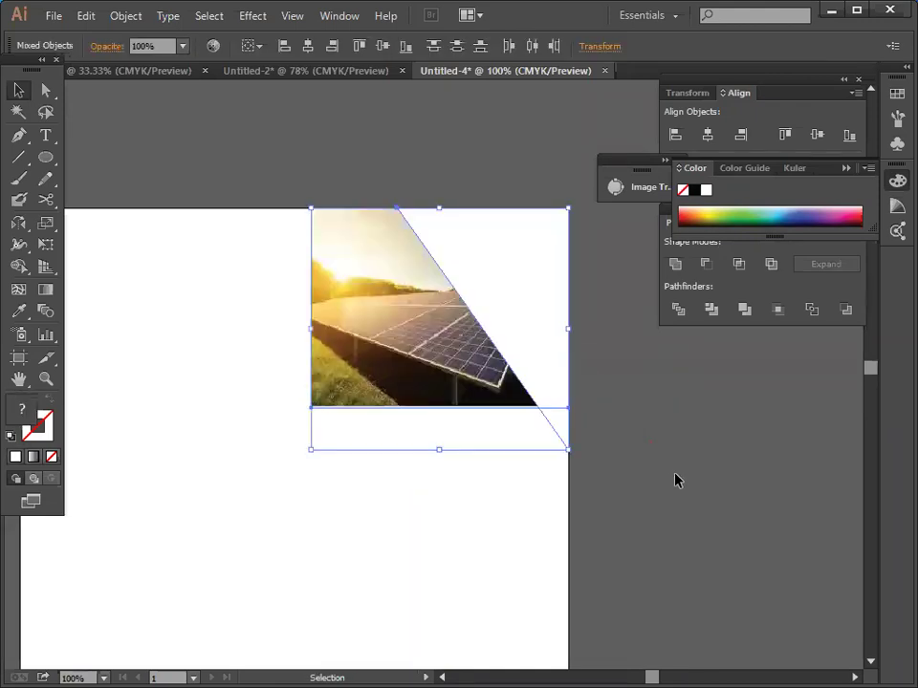
Stretch the solar photo's bottom edge downward to near the triangle's lowest point.
click(497, 477)
click(437, 392)
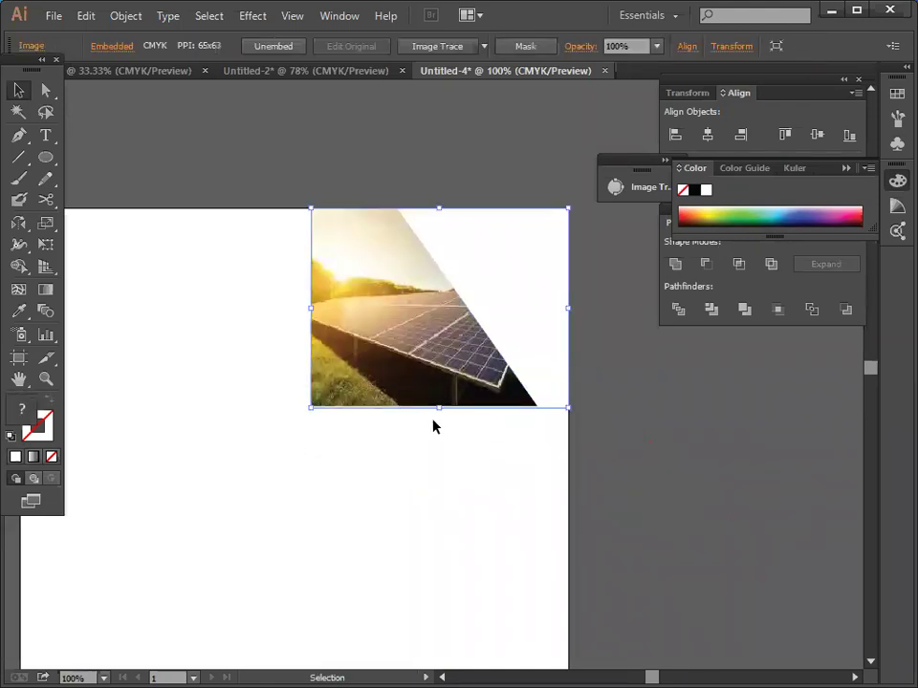
drag(439, 407, 440, 443)
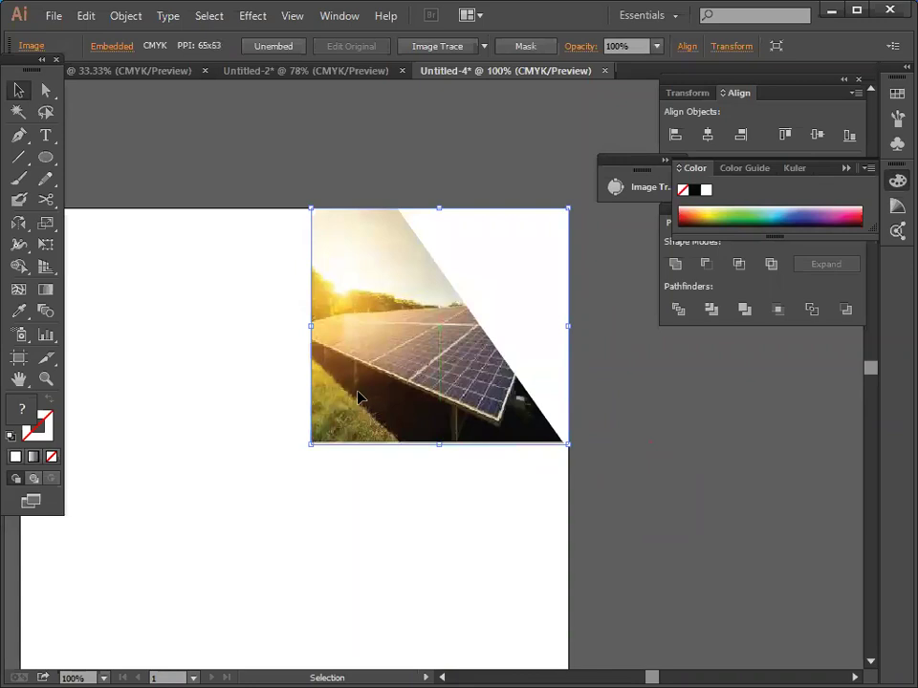
Make a clipping mask from the stretched solar photo and the triangle, and undo it.
drag(243, 179, 565, 467)
right_click(397, 338)
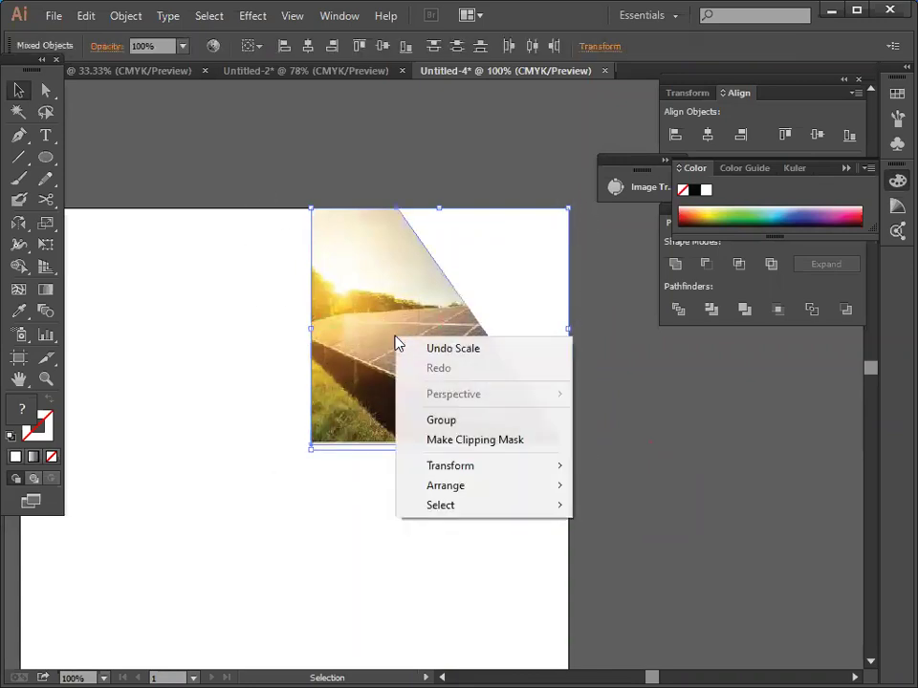
click(497, 442)
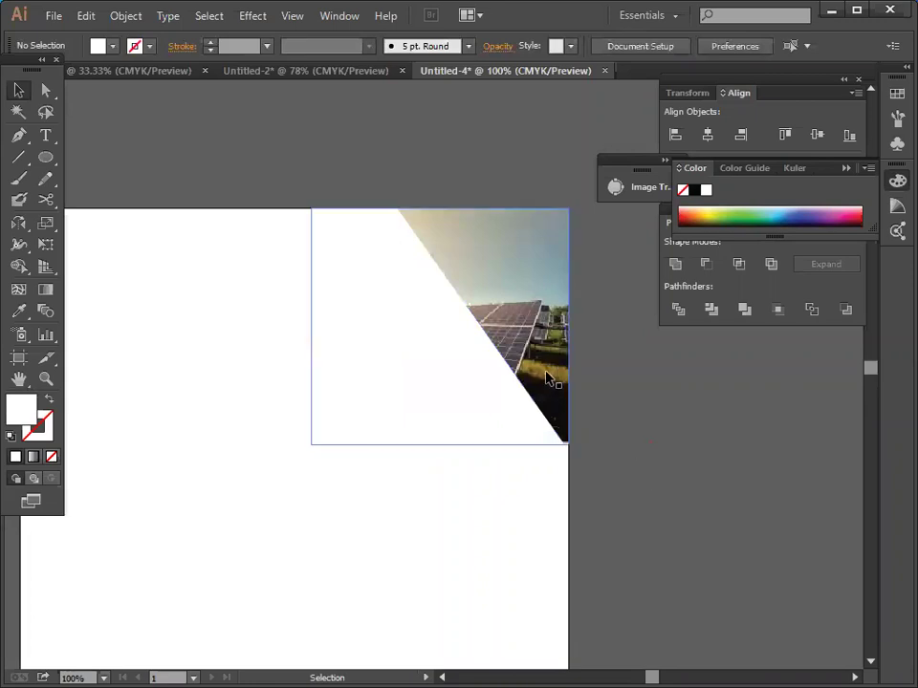
key(ctrl+z)
Extend the solar photo's bottom edge slightly past the triangle's lowest point and select both objects together.
right_click(435, 384)
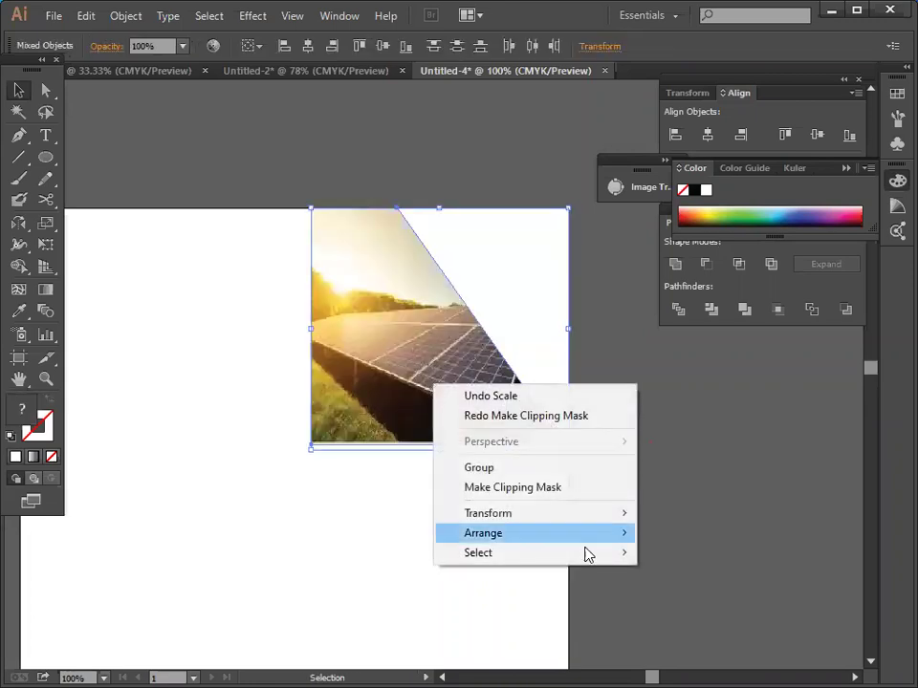
click(436, 476)
click(437, 476)
click(364, 385)
drag(440, 446, 437, 465)
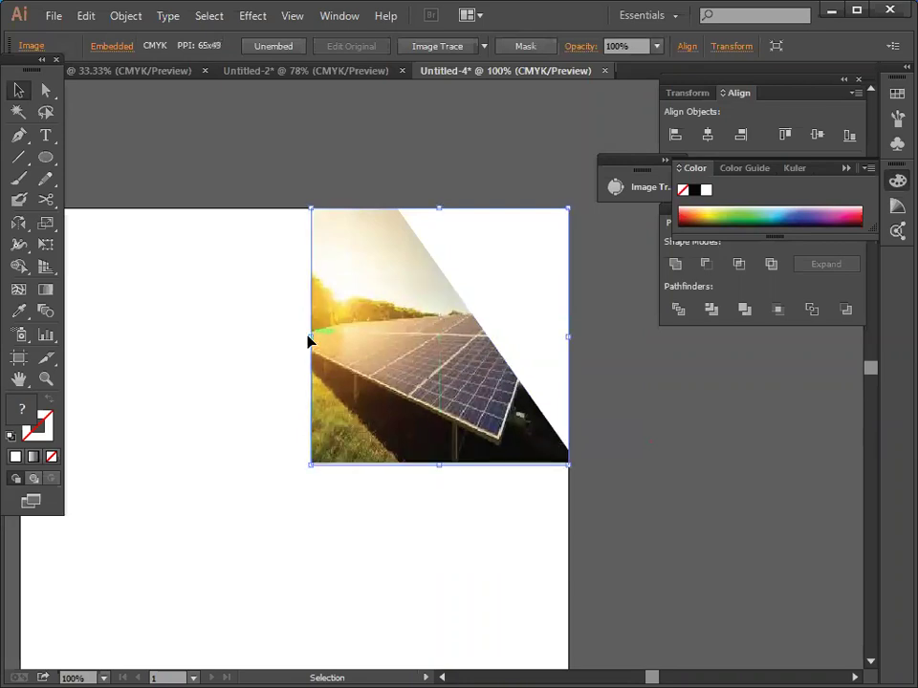
drag(221, 190, 612, 506)
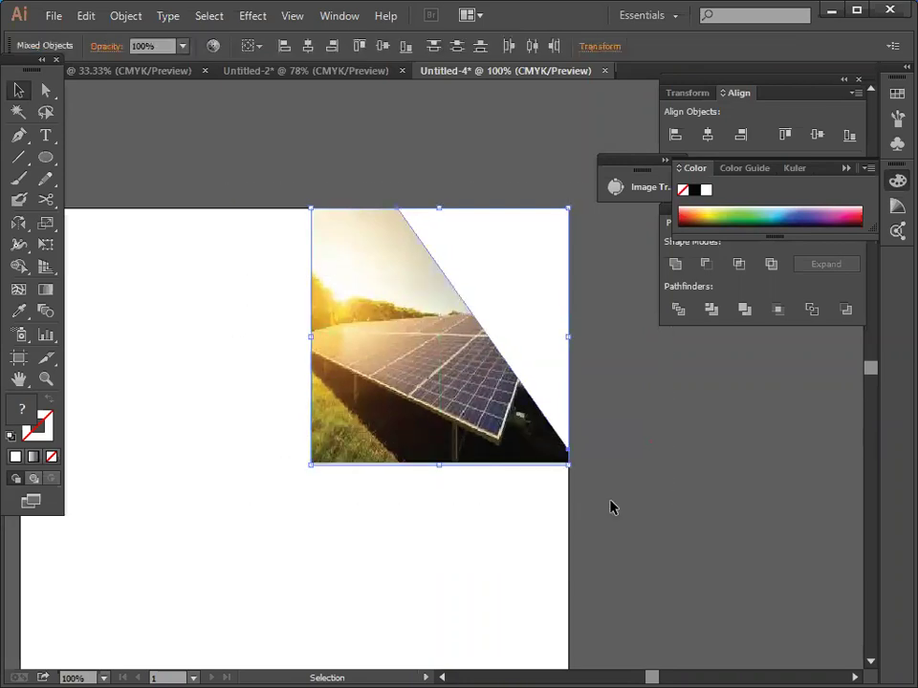
Clip the solar photo to the triangle with a clipping mask.
right_click(456, 376)
click(554, 478)
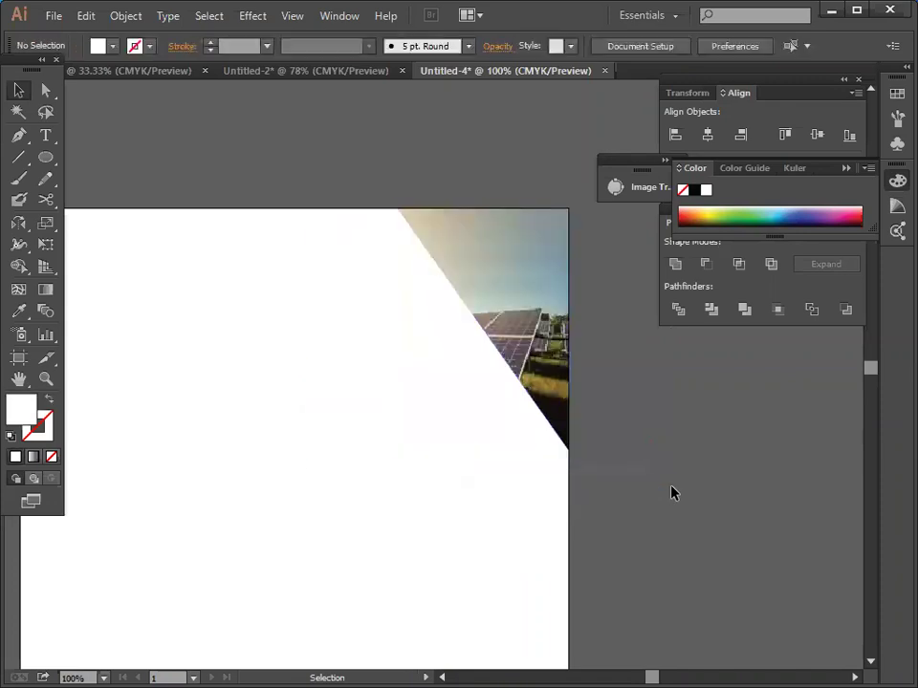
Draw a green four-sided diagonal band with the Pen tool along the photo triangle's slanted edge, spanning the artboard's top and right edges.
scroll(285, 310, down, 2)
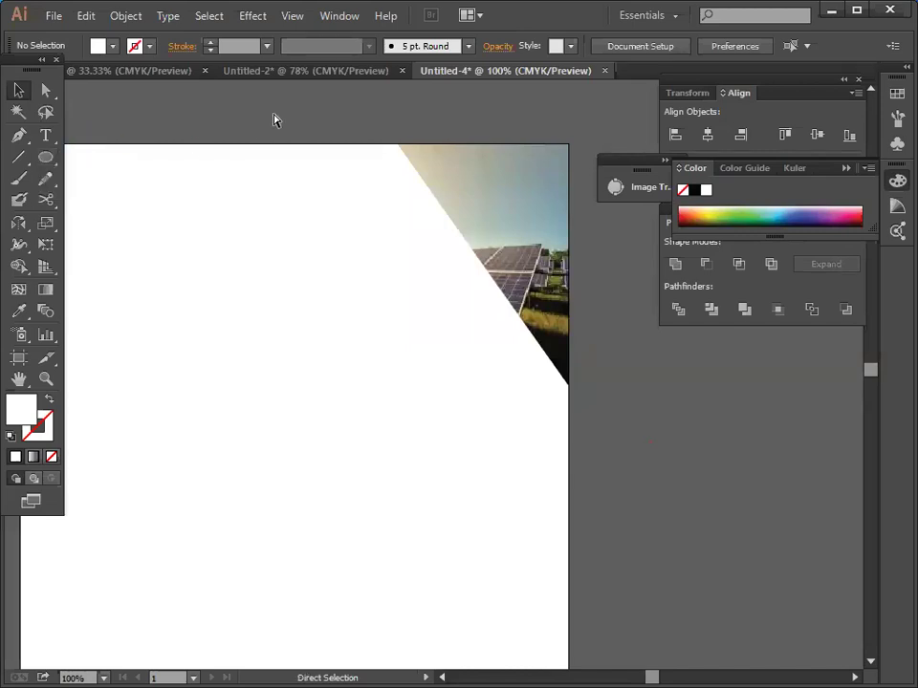
key(ctrl+minus)
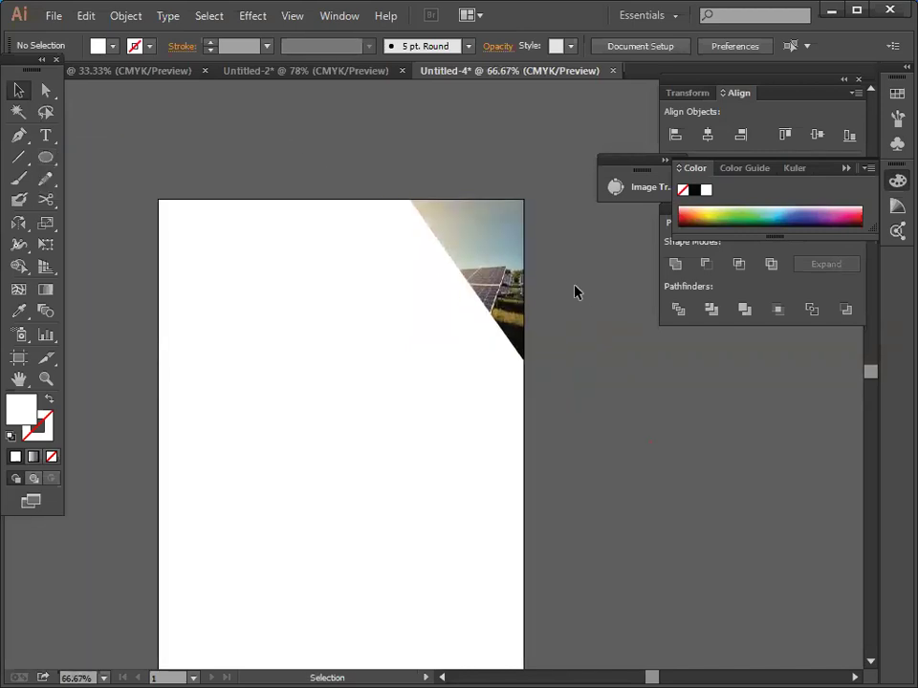
scroll(478, 291, down, 1)
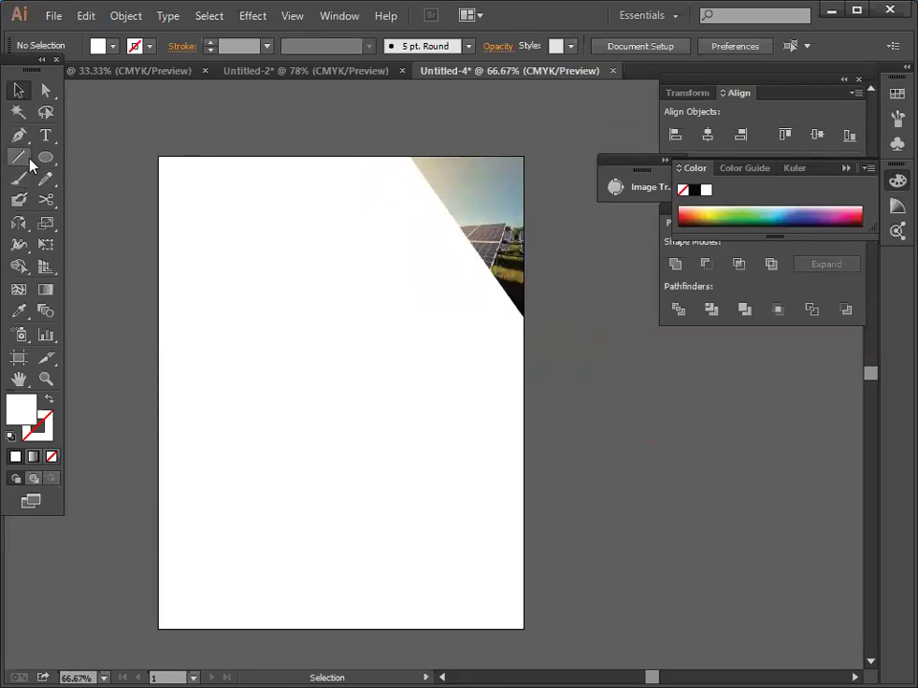
click(112, 46)
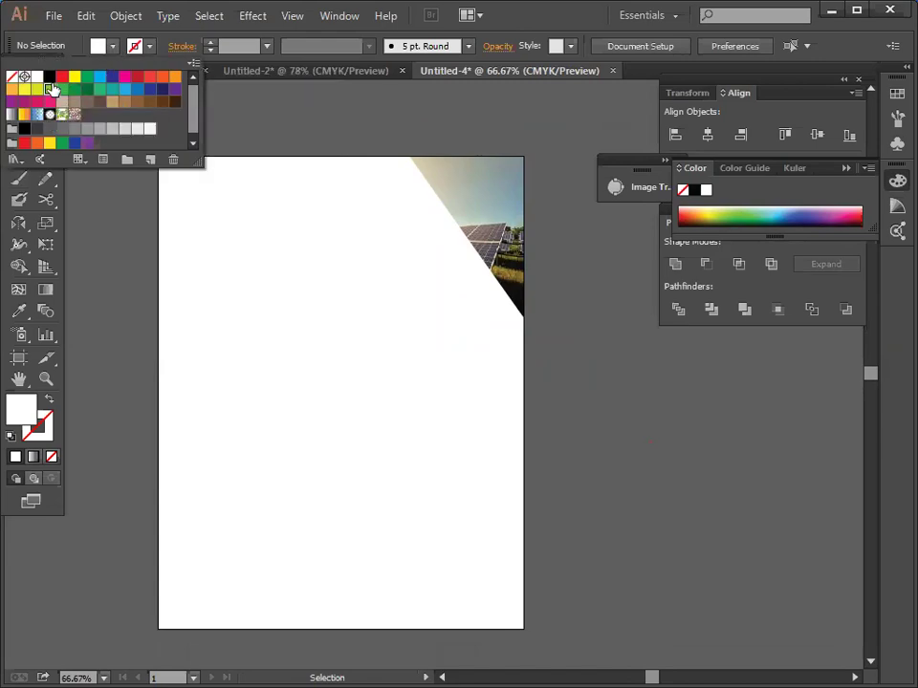
click(51, 88)
click(18, 136)
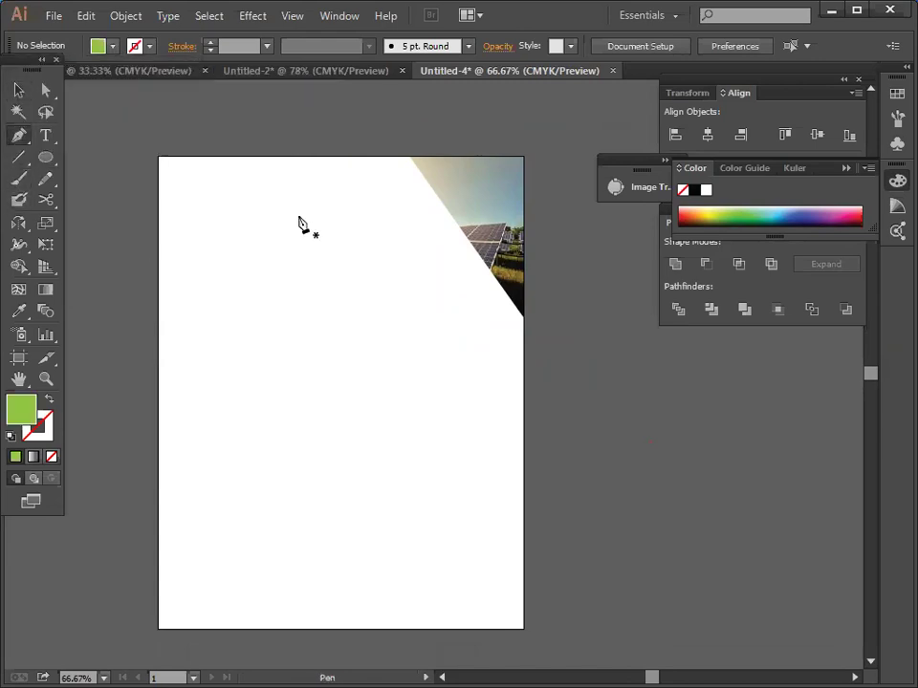
key(ctrl+plus)
scroll(396, 256, up, 1)
scroll(408, 135, up, 2)
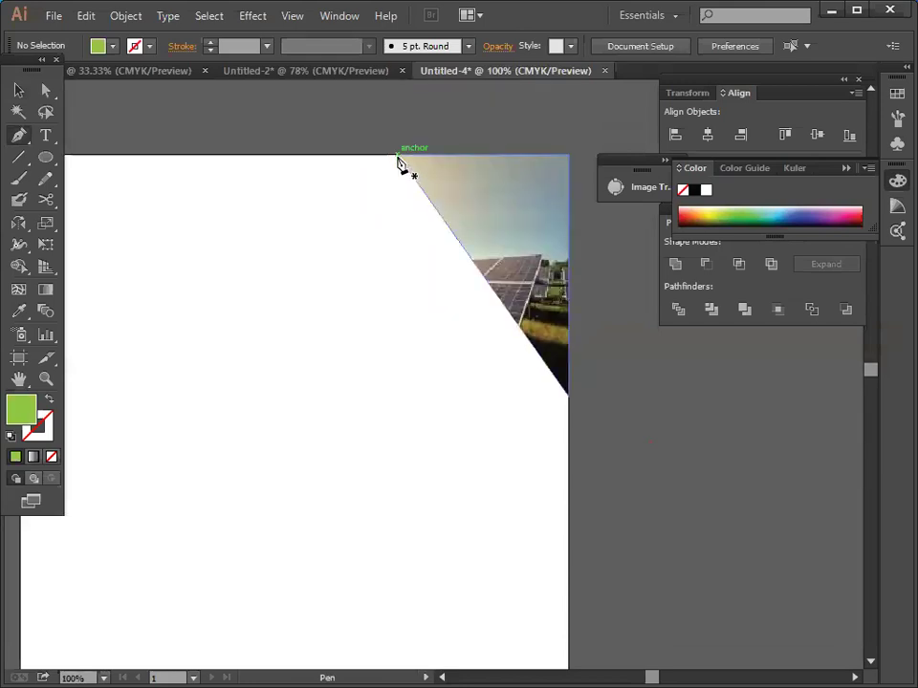
click(397, 154)
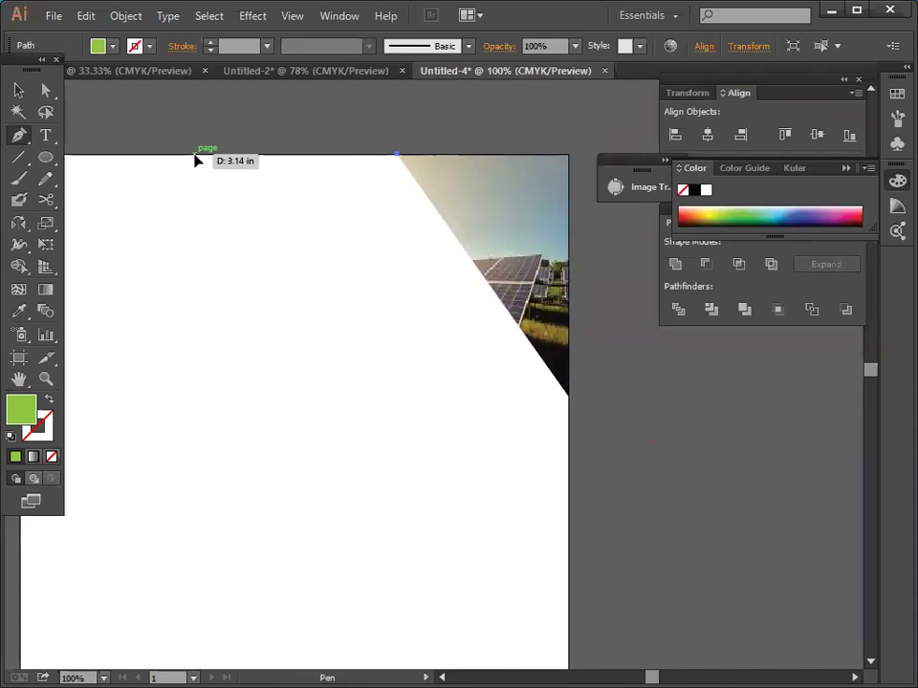
click(196, 155)
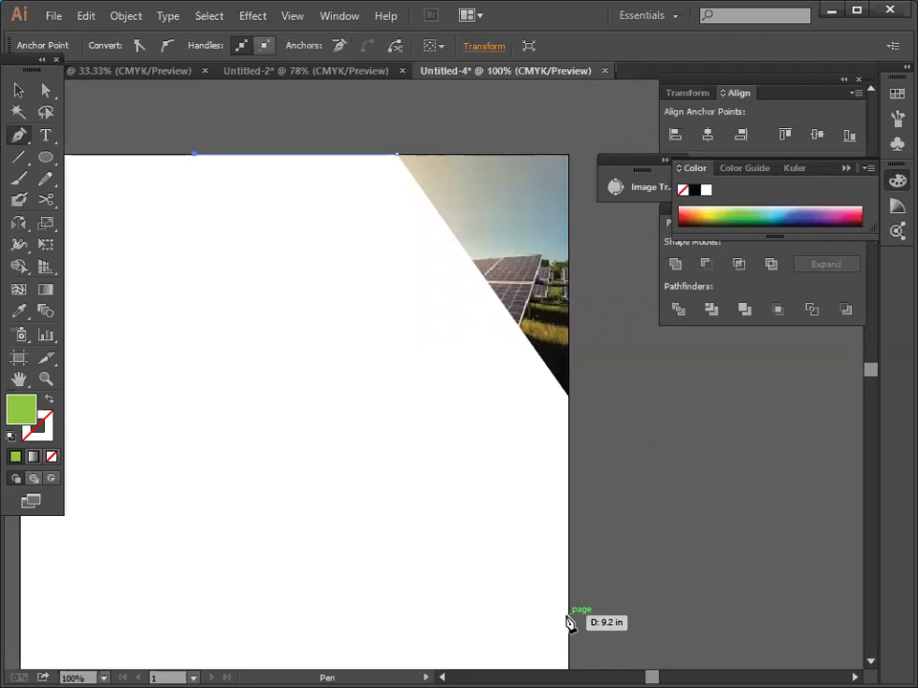
scroll(564, 608, down, 1)
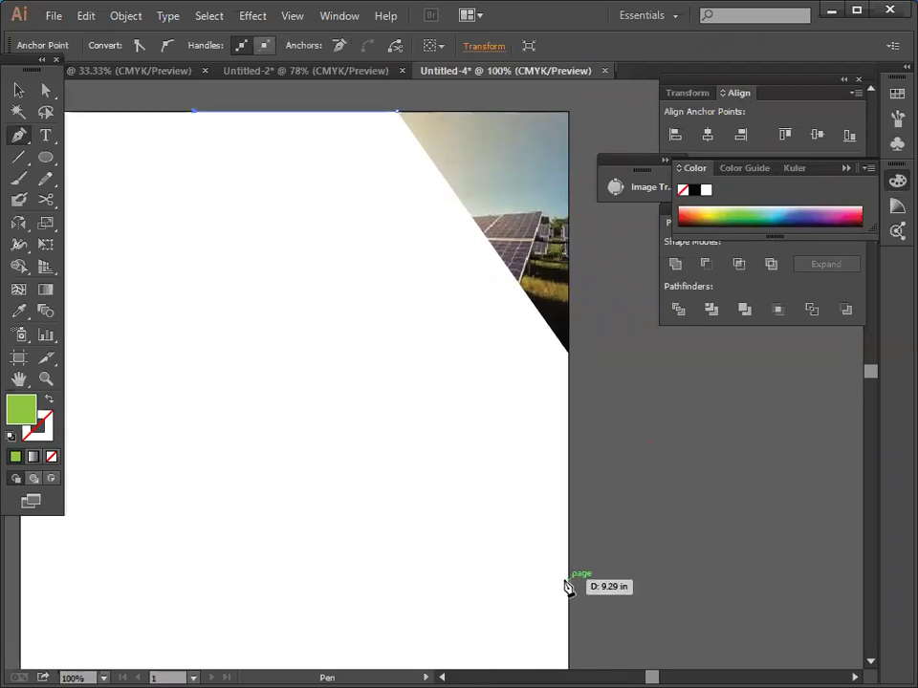
click(568, 584)
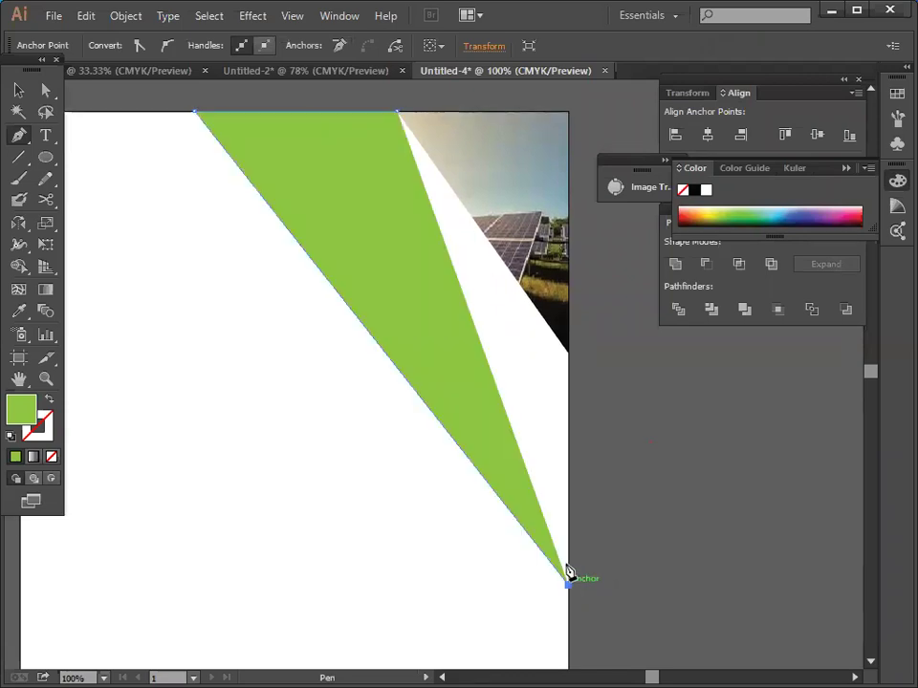
click(570, 352)
scroll(570, 361, up, 3)
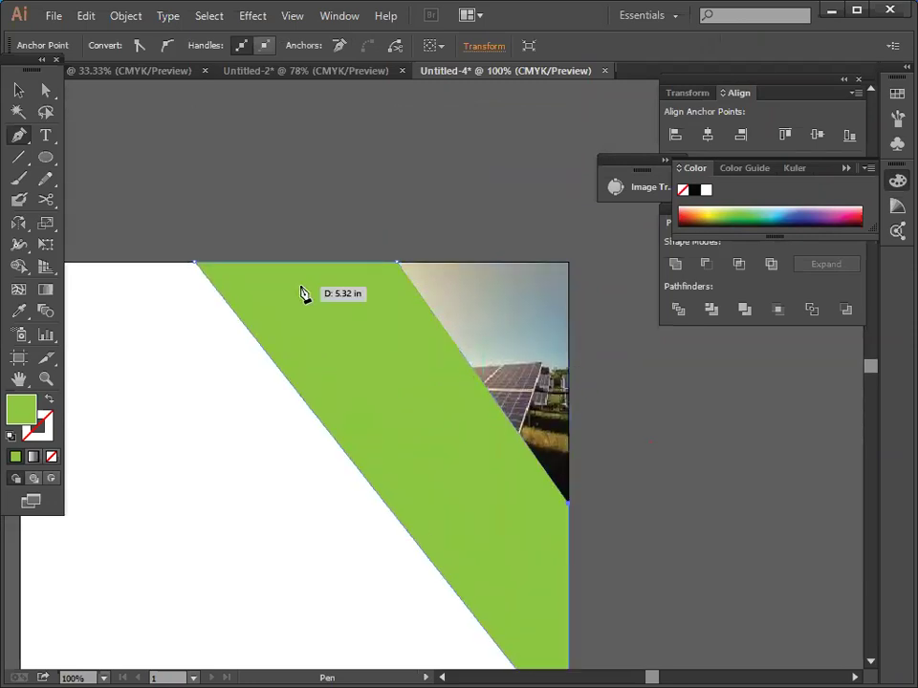
click(400, 270)
click(17, 89)
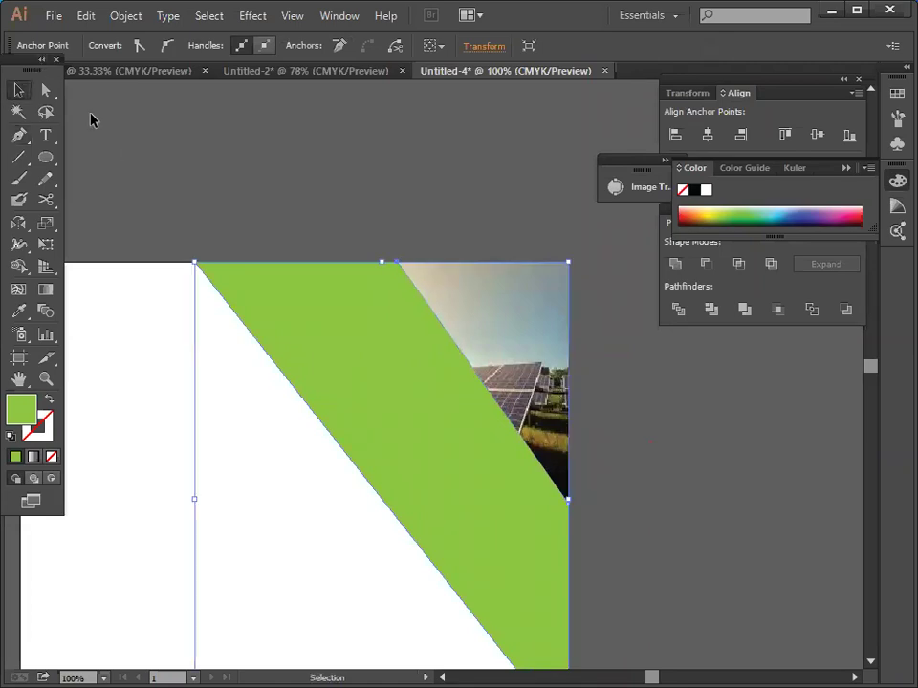
Change the diagonal band's fill to black and deselect it.
click(133, 201)
click(293, 309)
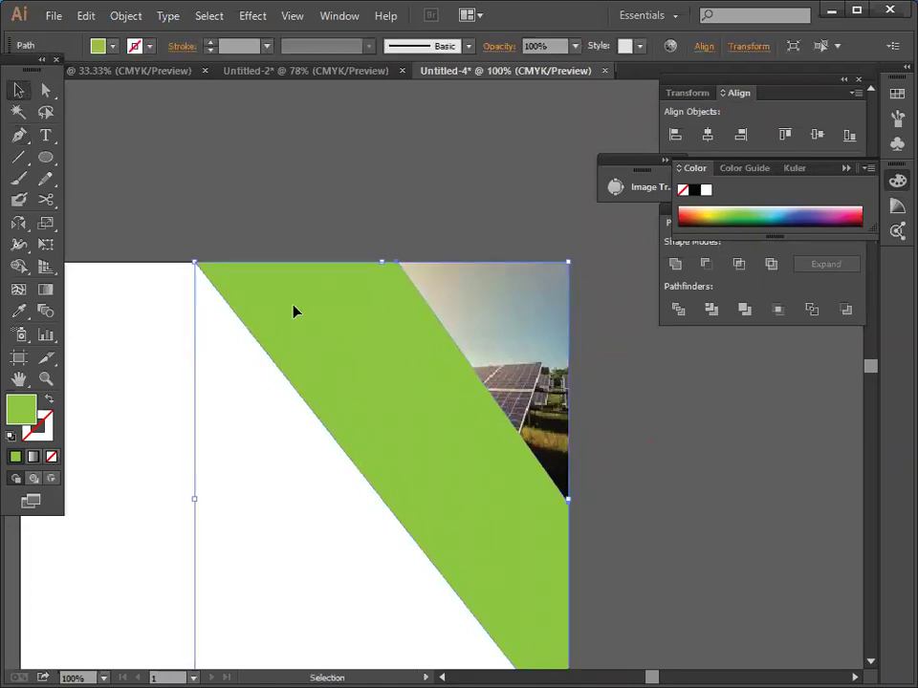
click(122, 50)
click(49, 76)
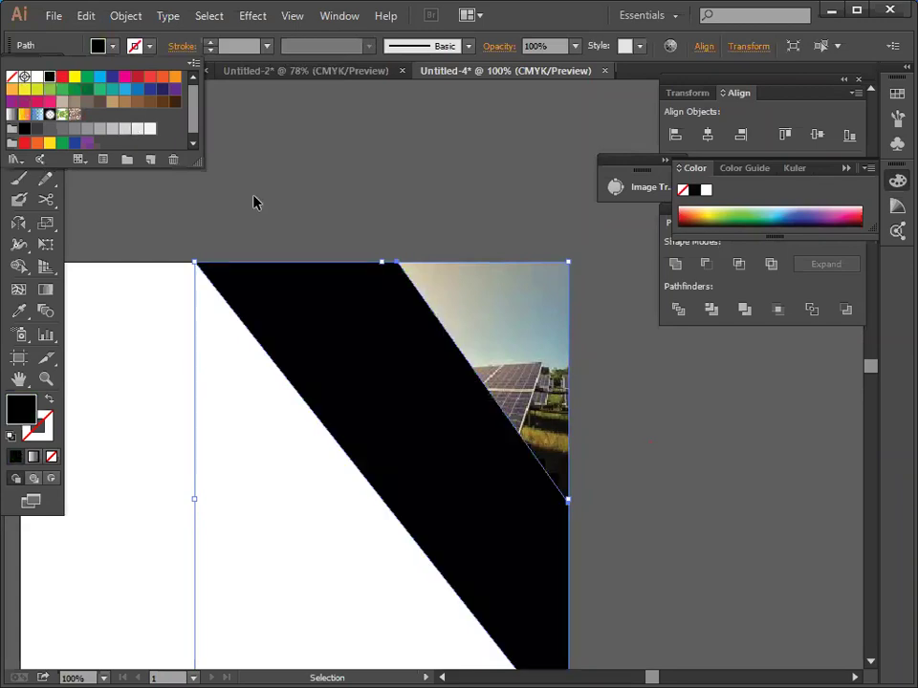
click(256, 201)
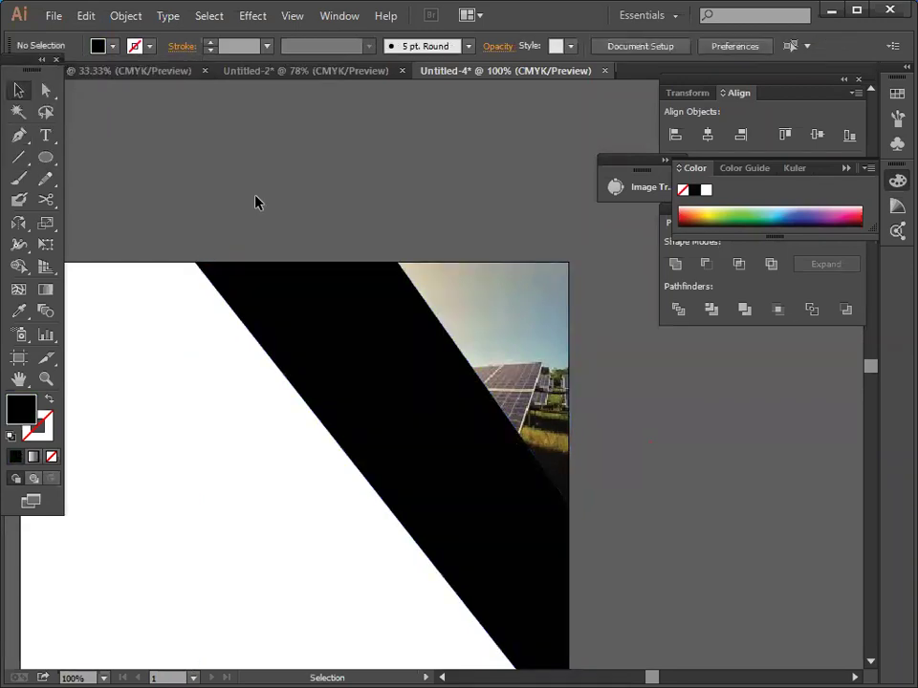
Draw a thin black rectangle along the artboard's top edge, from its upper-left corner into the diagonal band.
key(ctrl+minus)
key(ctrl+minus)
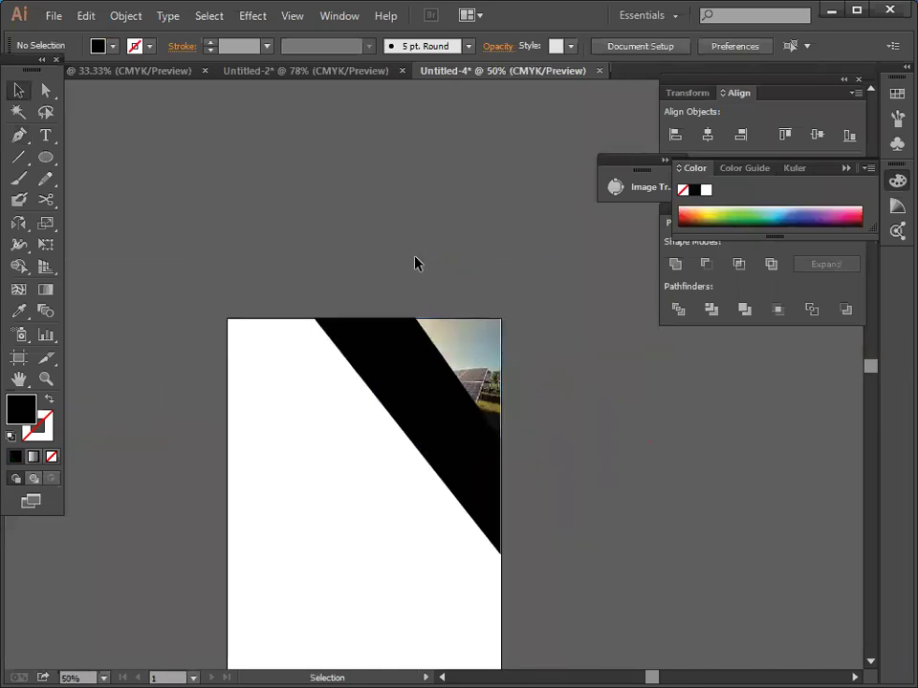
scroll(226, 392, down, 2)
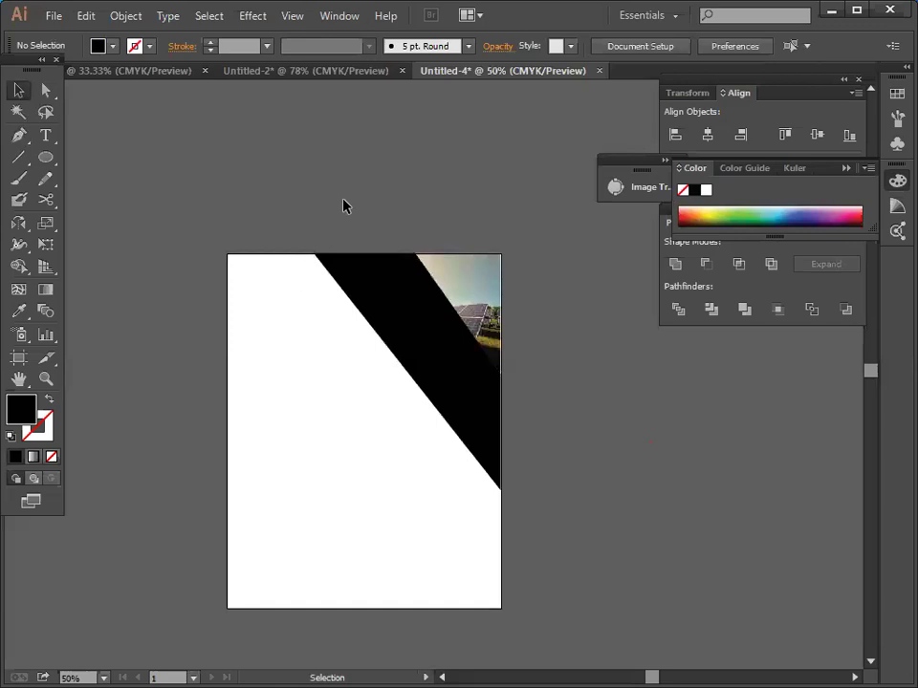
drag(344, 204, 435, 329)
click(590, 377)
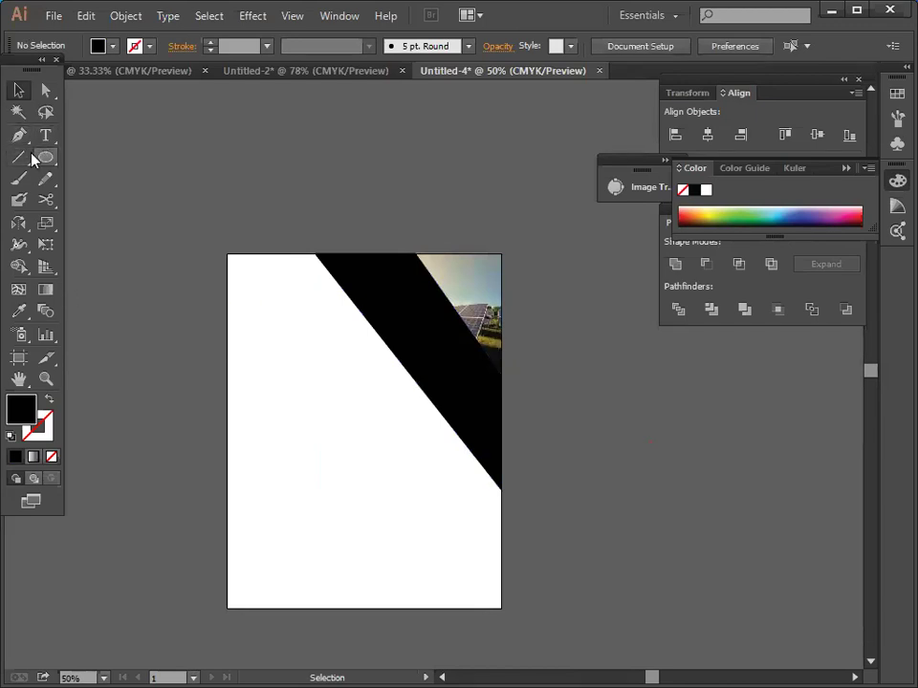
drag(47, 159, 156, 161)
drag(226, 255, 346, 268)
click(17, 92)
click(262, 321)
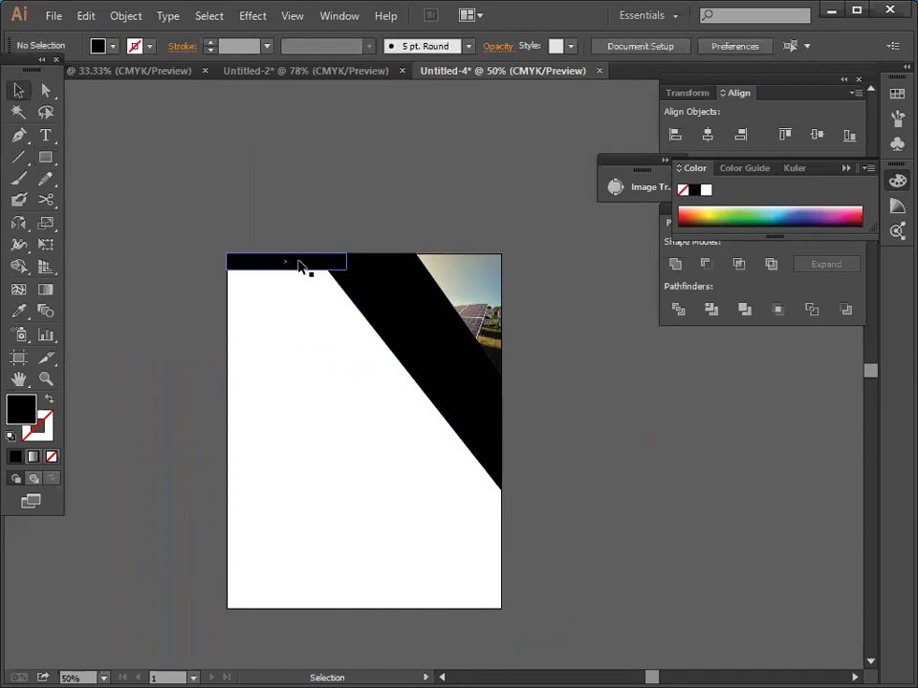
Duplicate the thin black bar slightly below and to the right of the original, and nudge the copy down.
drag(299, 265, 329, 278)
click(307, 344)
key(Down)
key(Down)
key(Down)
key(Down)
key(Down)
key(Down)
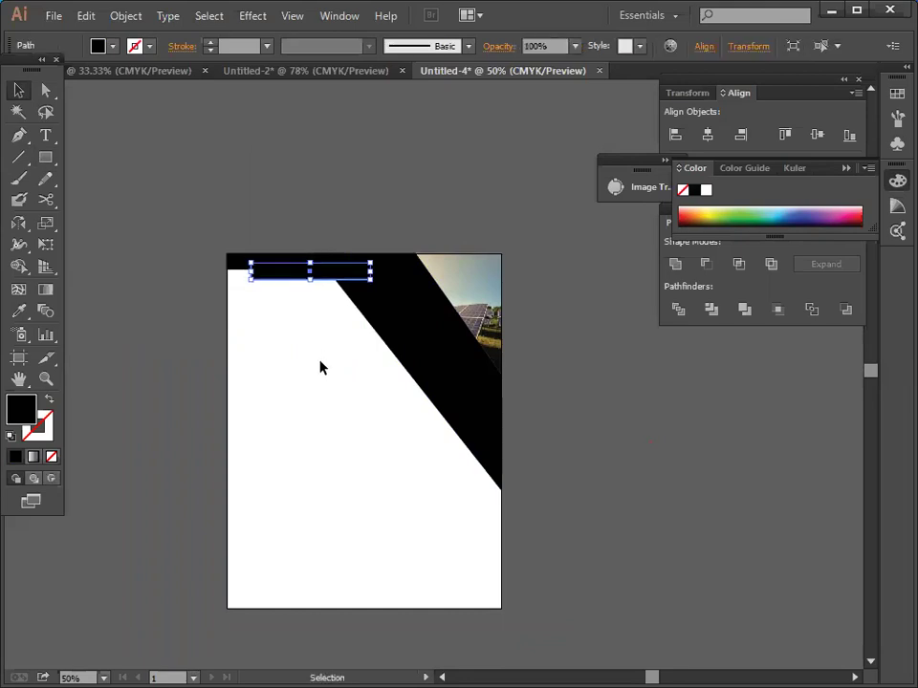
key(Down)
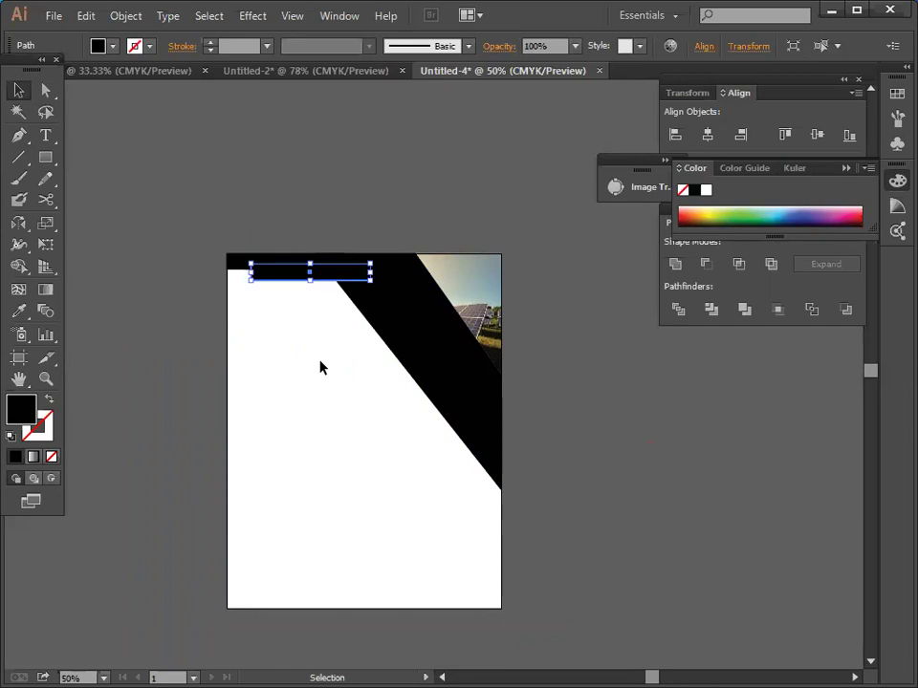
Fill the duplicated bar with the light green swatch and deselect it.
click(111, 46)
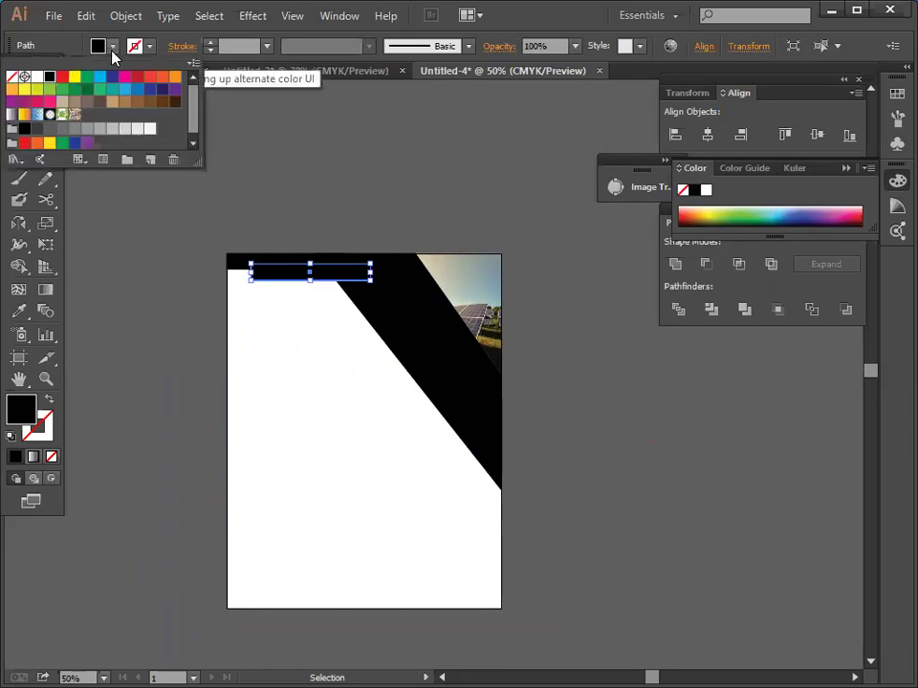
click(50, 91)
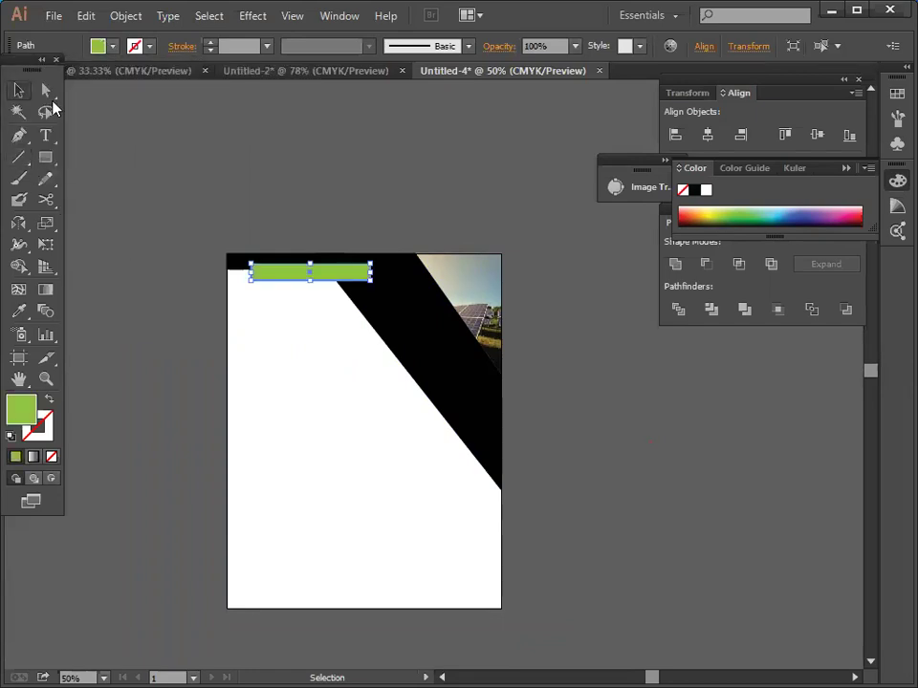
click(131, 172)
Slant the green bar into a parallelogram by shifting its lower-left anchor inward to the right and its upper-right anchor to the left.
key(ctrl+1)
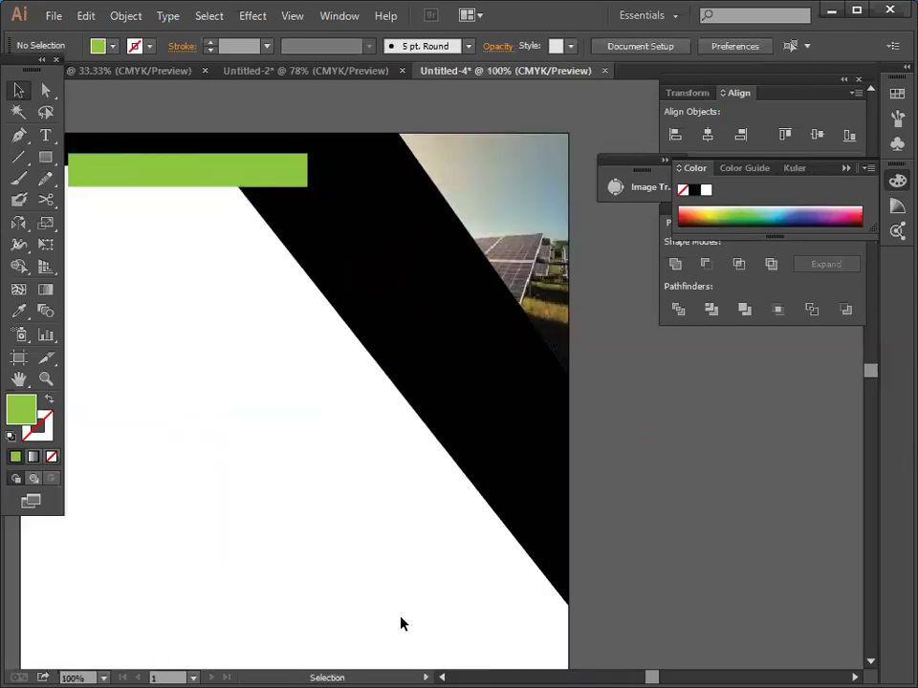
scroll(400, 620, left, 3)
scroll(279, 415, up, 2)
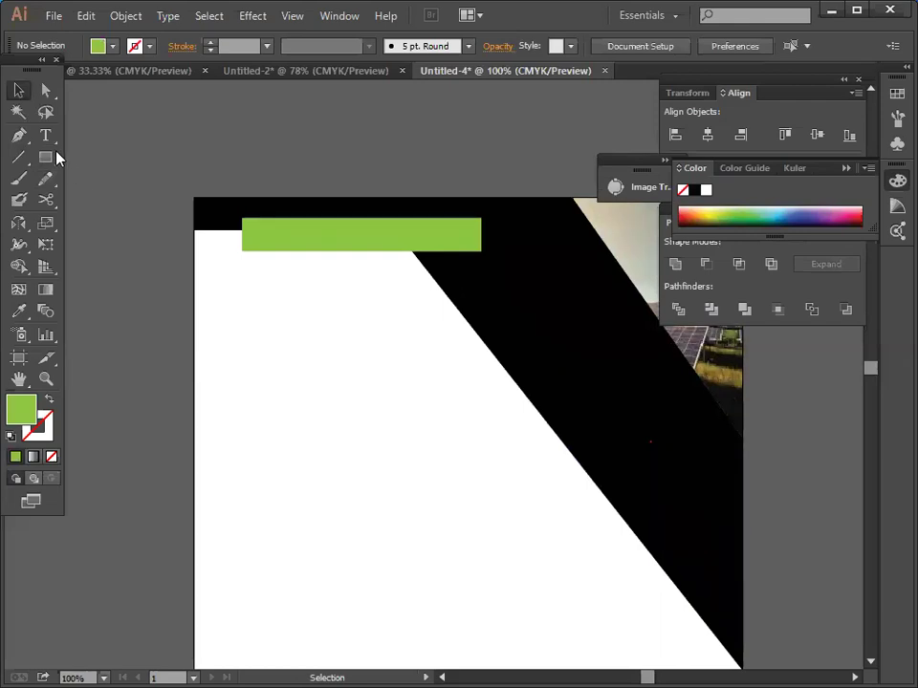
click(45, 90)
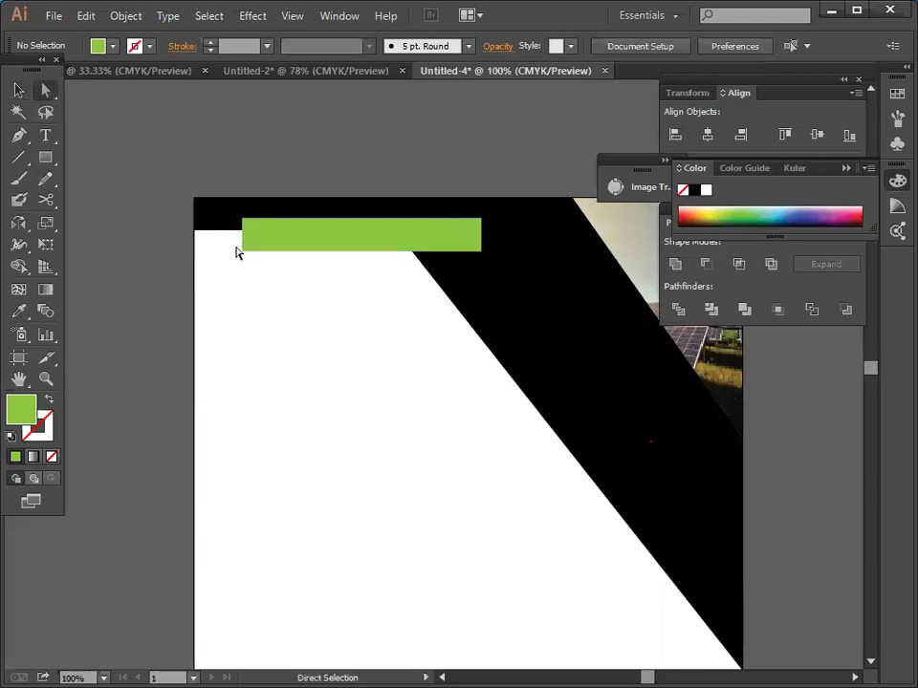
drag(240, 253, 260, 258)
drag(484, 223, 458, 223)
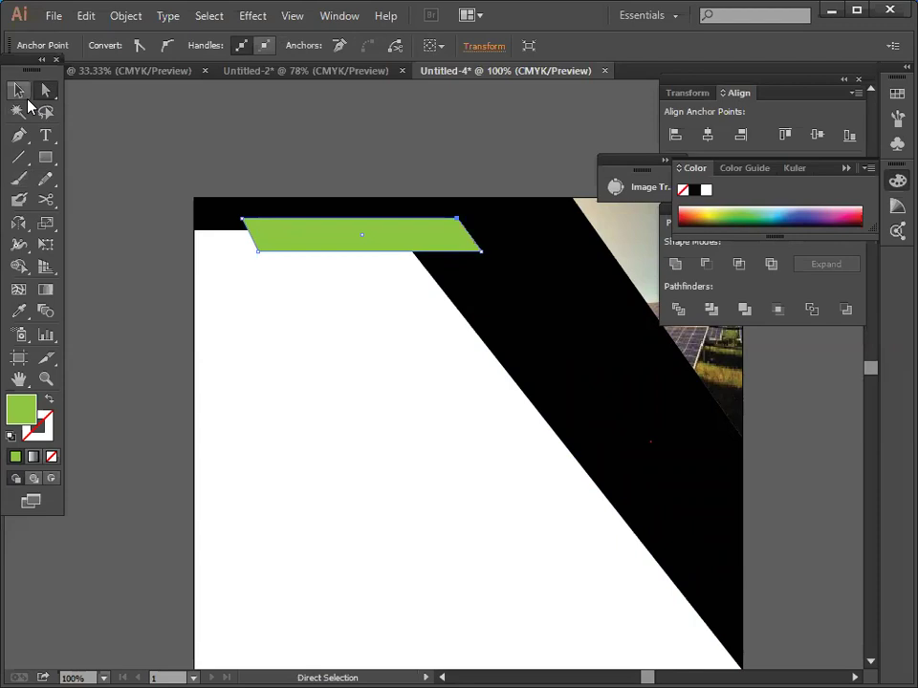
key(ctrl+z)
drag(481, 221, 463, 219)
click(17, 90)
click(105, 270)
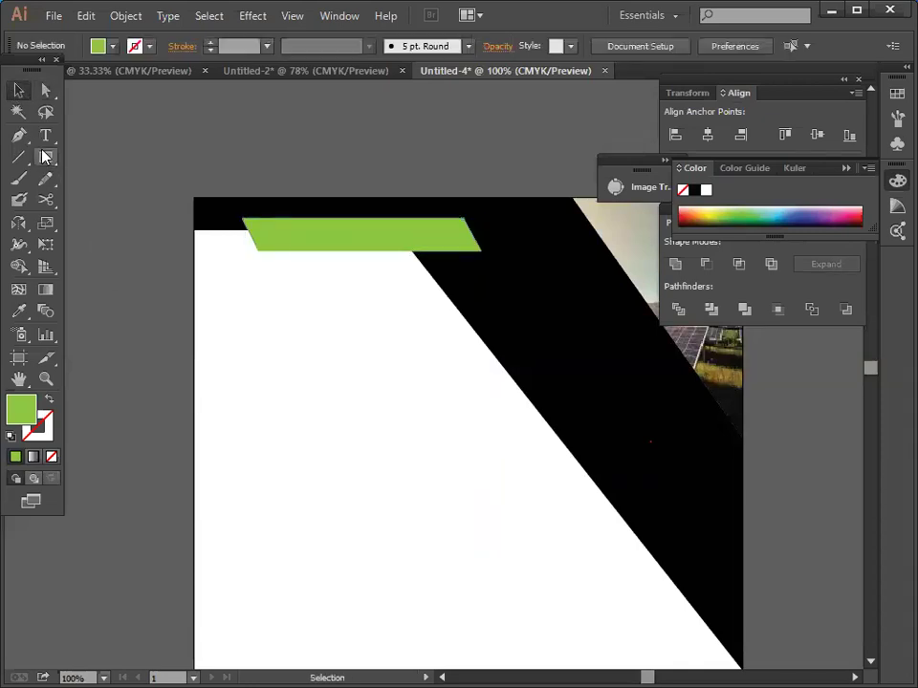
Draw a circle in the white area, fill it black, and move it under the left end of the green bar.
drag(45, 157, 115, 199)
drag(291, 385, 304, 423)
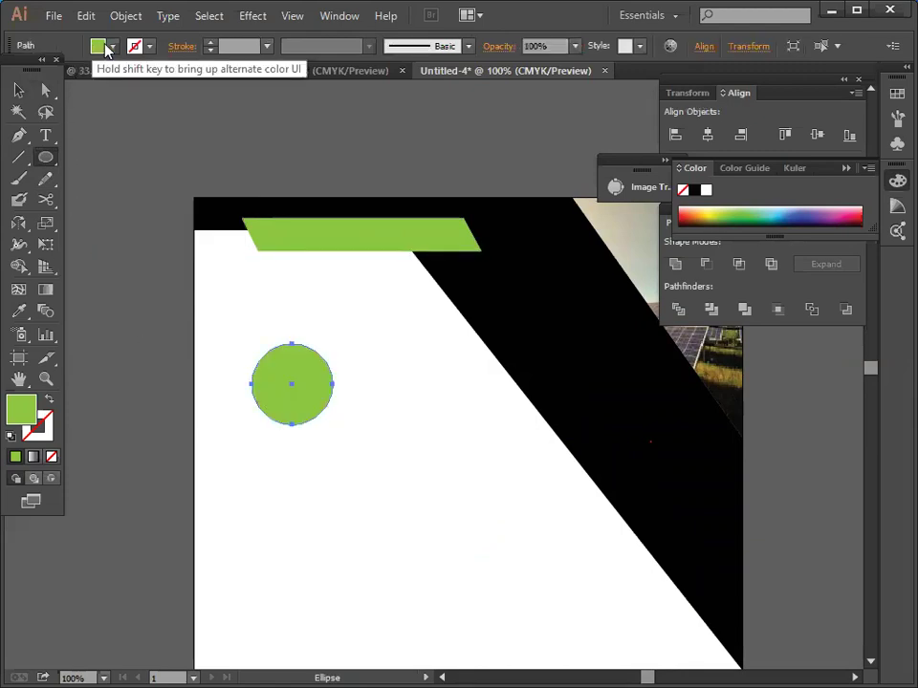
click(99, 46)
click(47, 79)
click(17, 90)
click(120, 342)
drag(299, 408, 242, 292)
Bring the green slanted bar to the front, above the black circle.
click(344, 233)
right_click(341, 229)
click(215, 355)
click(328, 233)
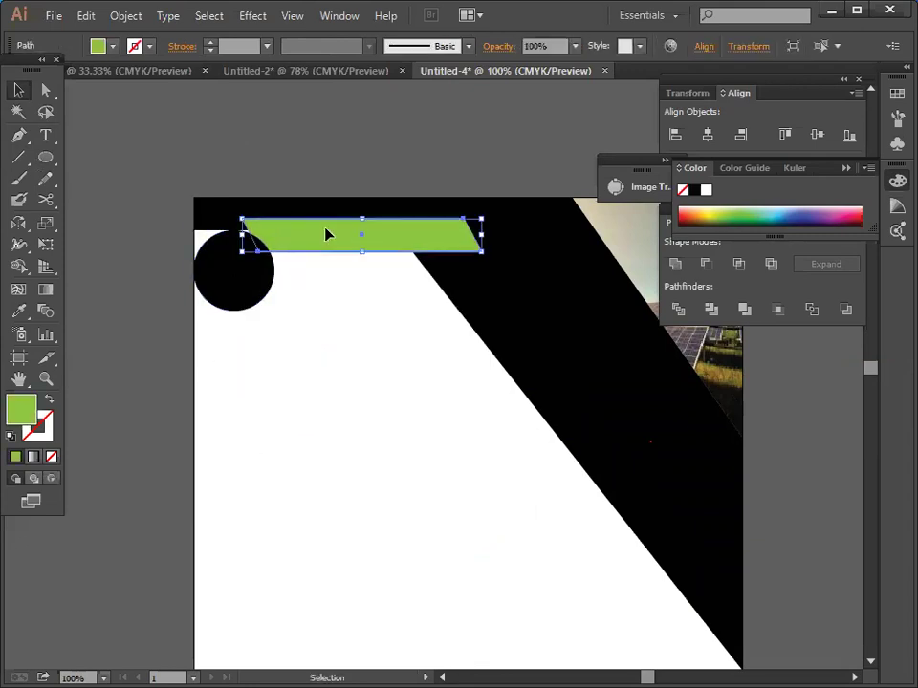
right_click(327, 232)
mouse_move(487, 485)
click(516, 484)
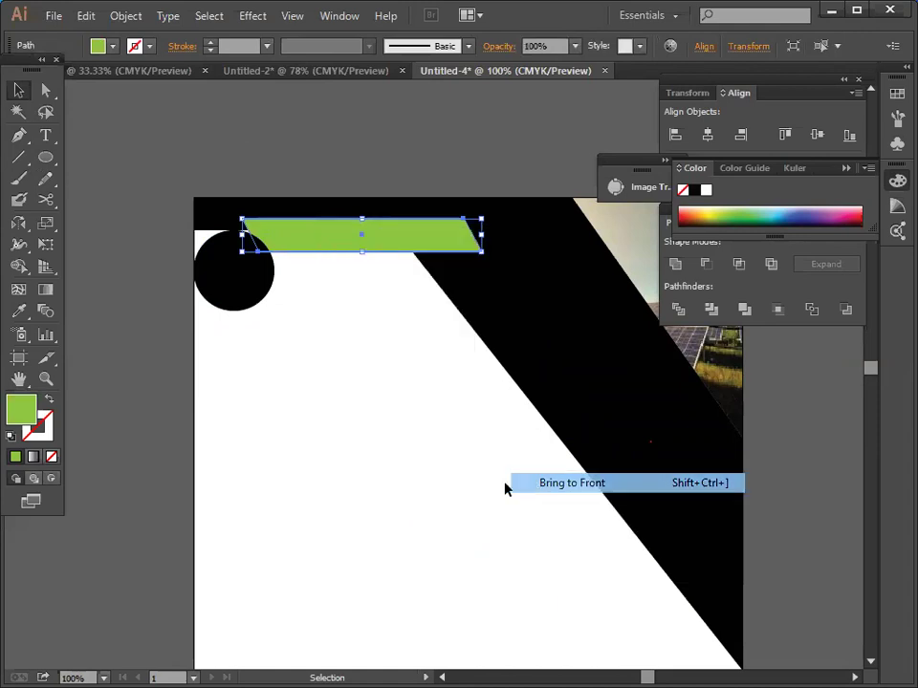
click(439, 496)
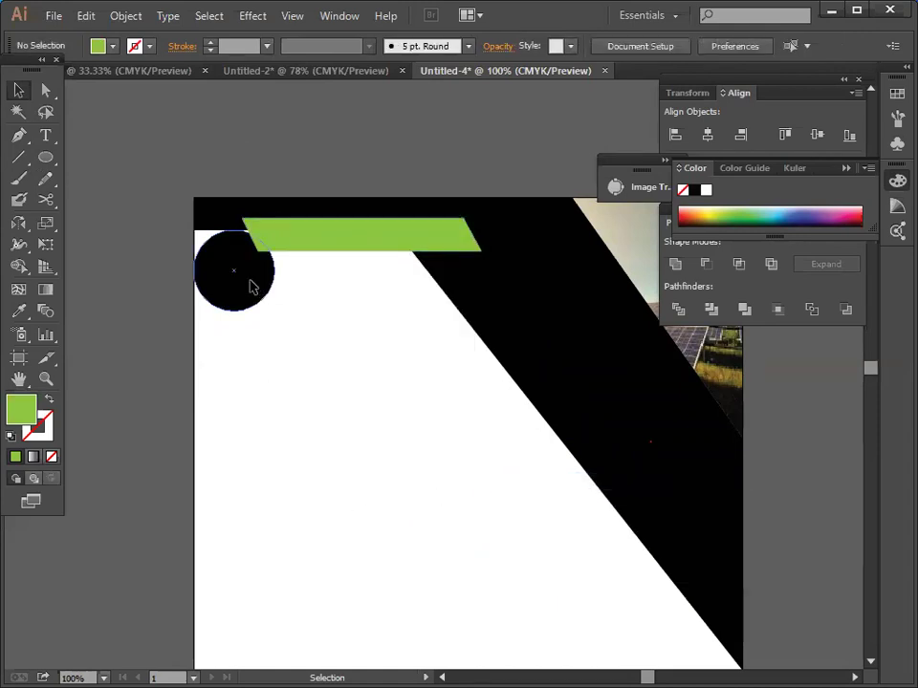
Shift the black circle slightly to the right beneath the green bar's slanted end.
drag(254, 287, 262, 287)
click(301, 400)
click(273, 296)
click(352, 437)
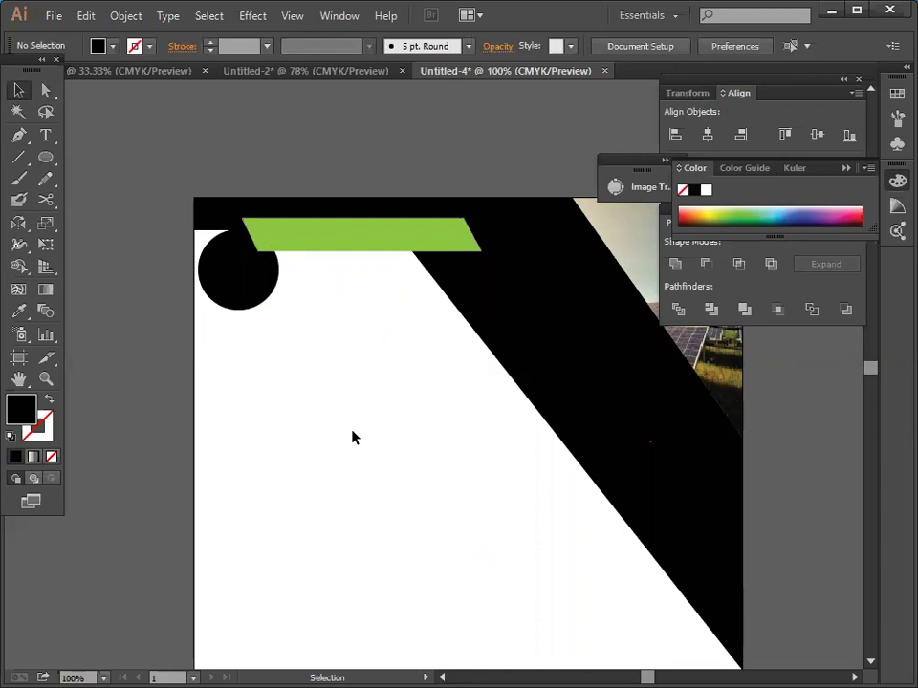
Add two separate text labels reading "CORP" and "SIZE" in the flyer's white area.
click(45, 134)
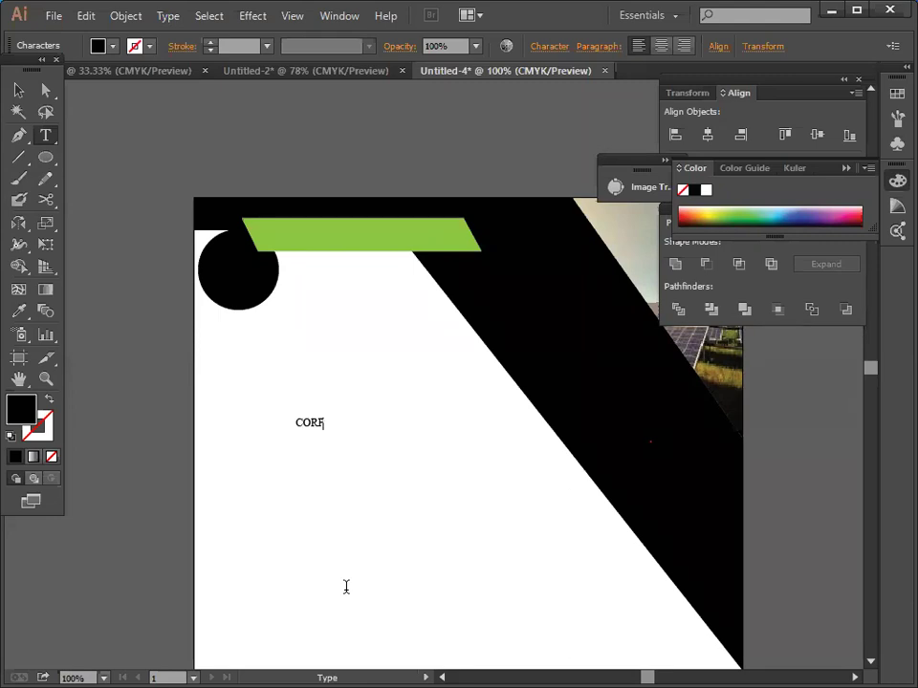
click(18, 88)
click(167, 307)
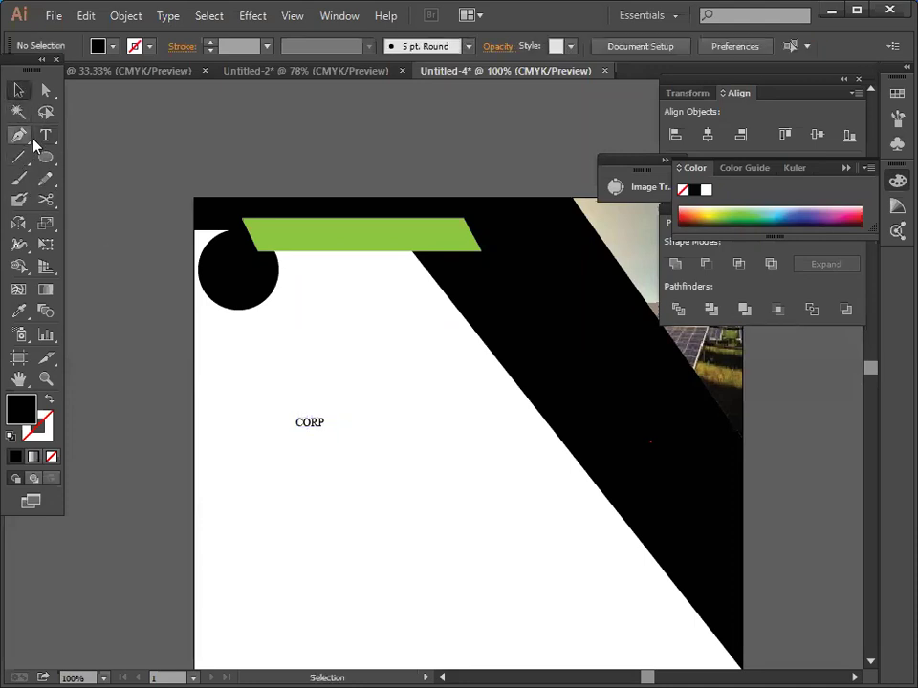
click(342, 540)
text(S)
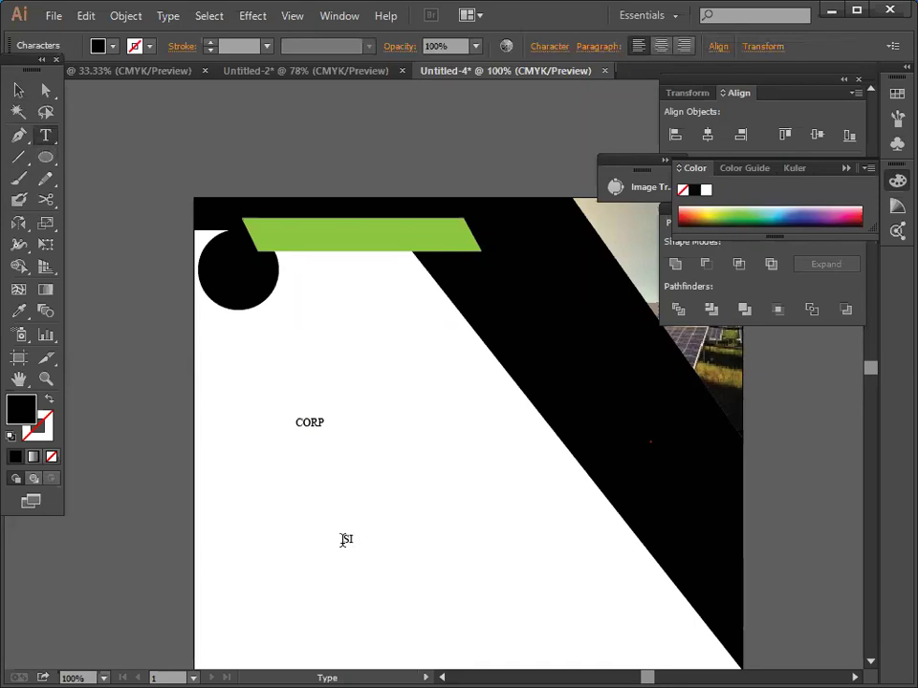
text(IZE)
click(18, 90)
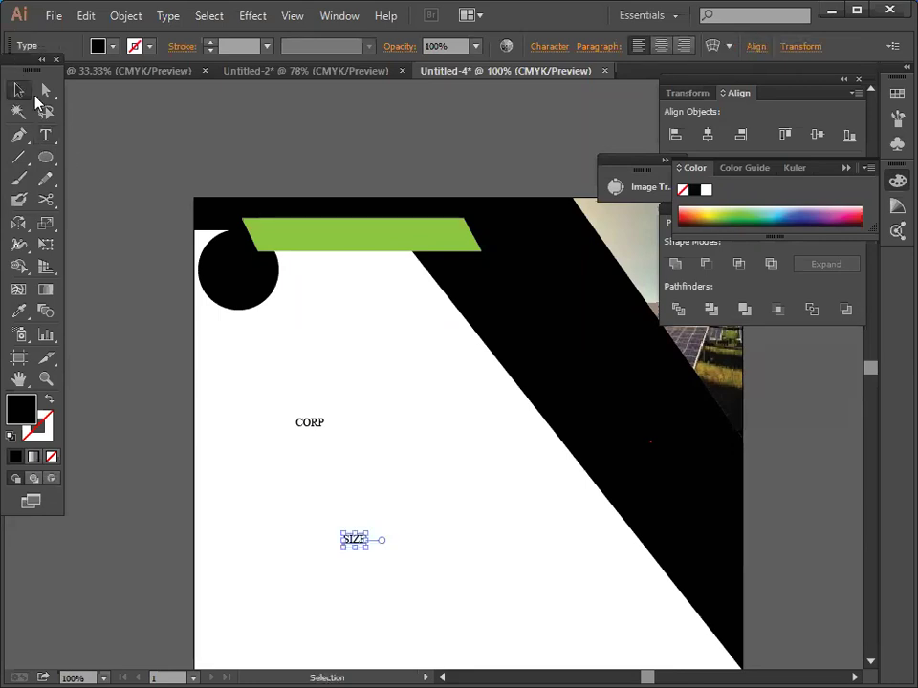
Add a text label reading 8.5"11" in the white area, between and to the left of the CORP and SIZE labels.
click(45, 157)
click(45, 135)
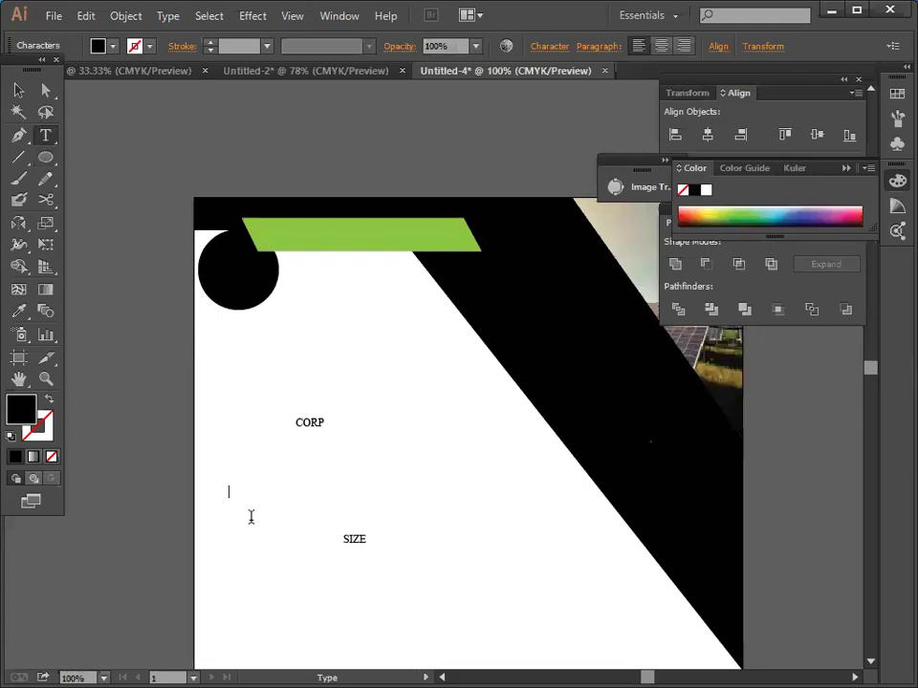
text(8)
key(BackSpace)
text(11”)
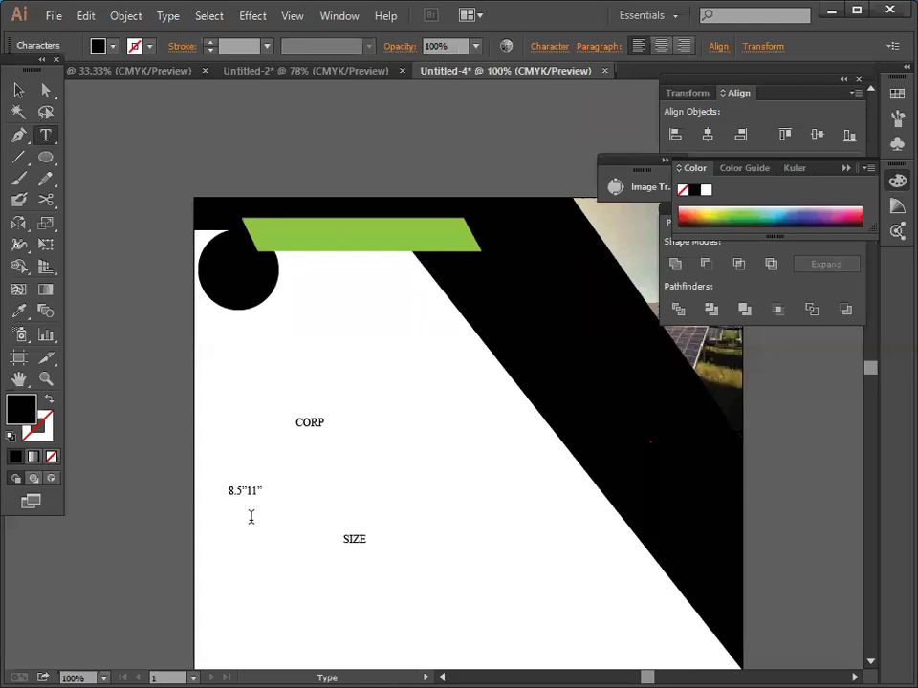
key(BackSpace)
key(BackSpace)
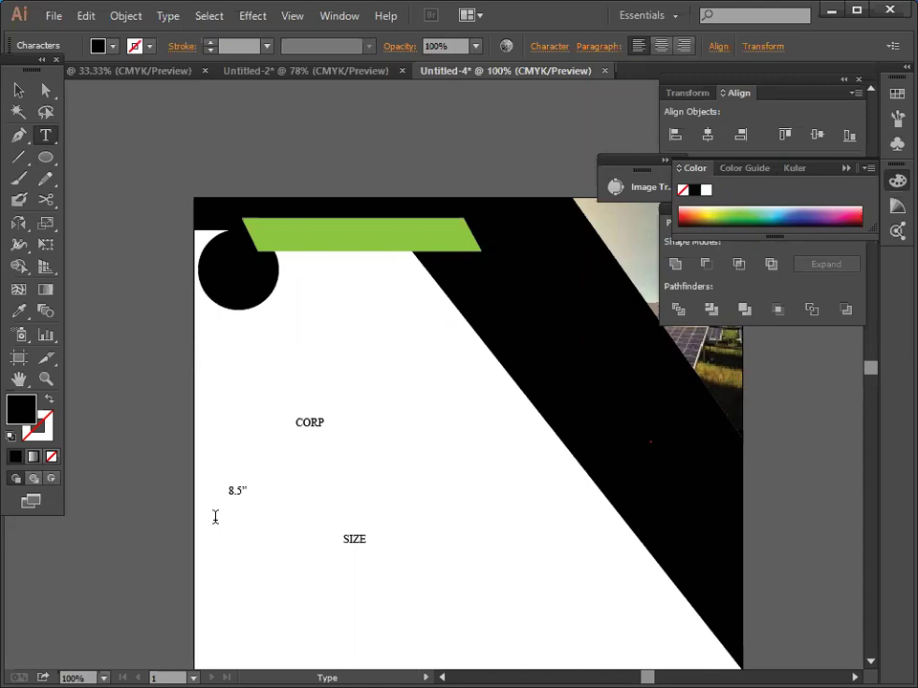
text(8)
key(BackSpace)
text(*)
text(*)
key(BackSpace)
text(8)
key(BackSpace)
text(11")
click(19, 89)
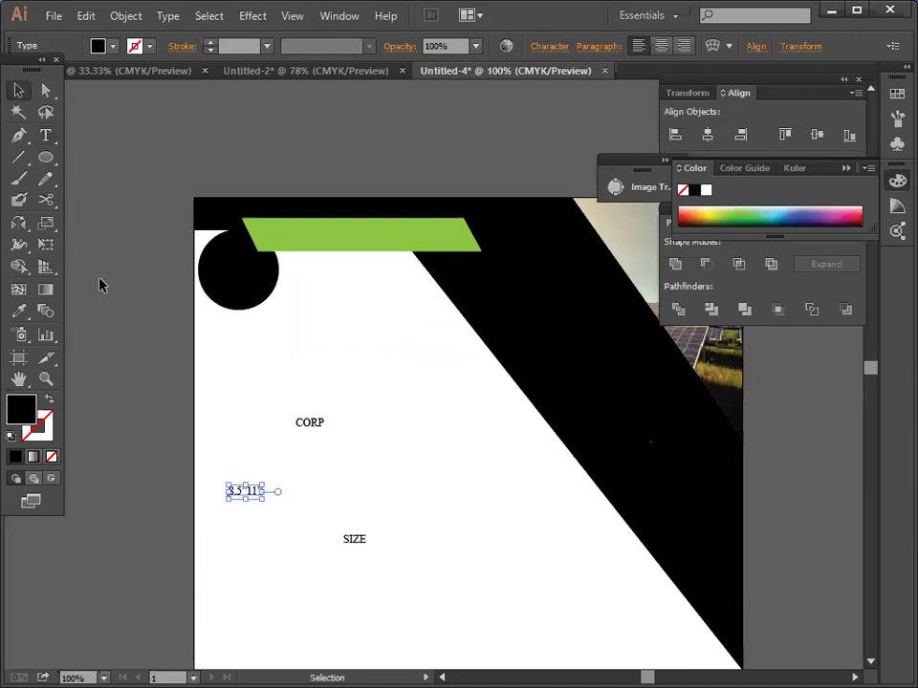
click(122, 340)
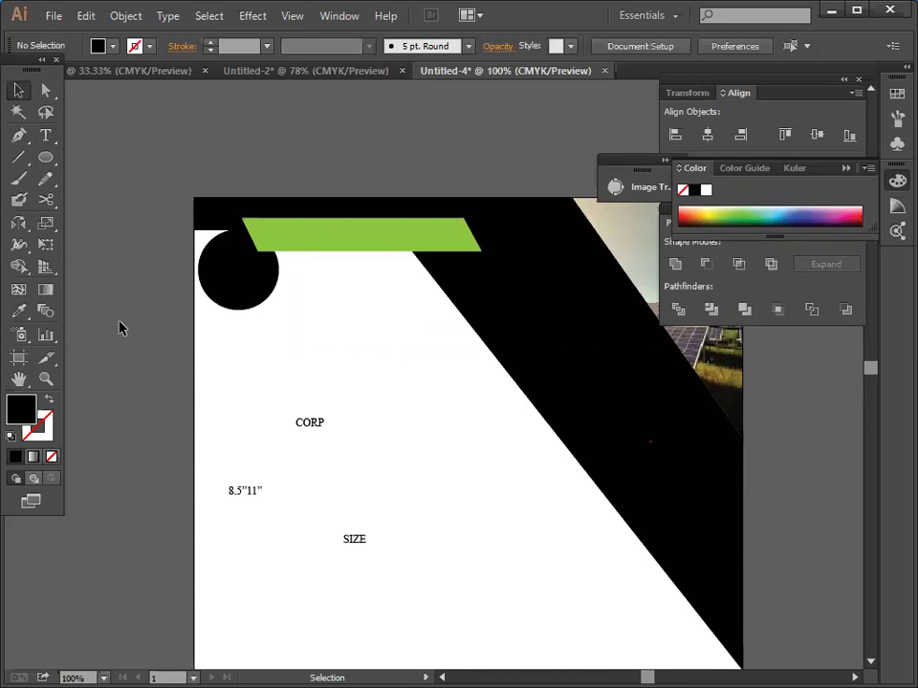
Add a text label reading "IDENITTY" in the white area just below the SIZE label.
click(19, 135)
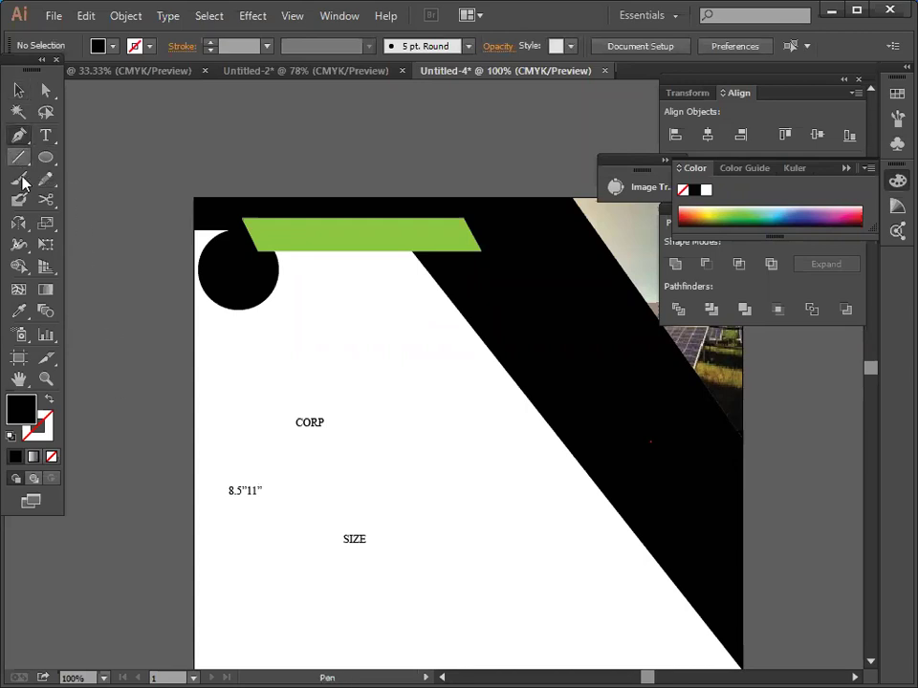
click(45, 135)
click(293, 558)
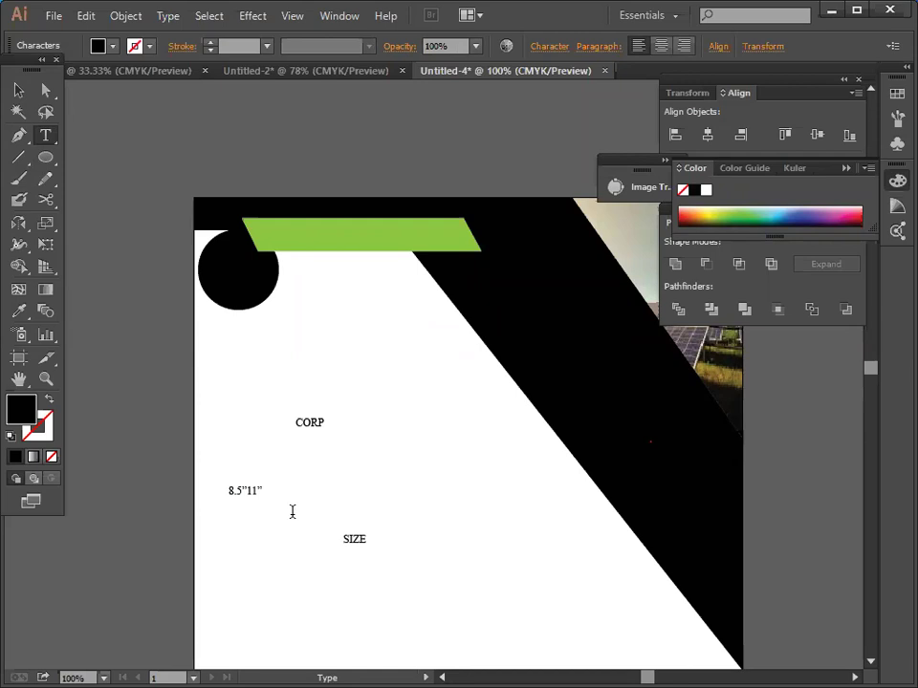
text(1)
text(D)
text(EN)
text(T)
key(BackSpace)
text(ITTY)
click(19, 90)
click(45, 357)
click(18, 90)
click(82, 181)
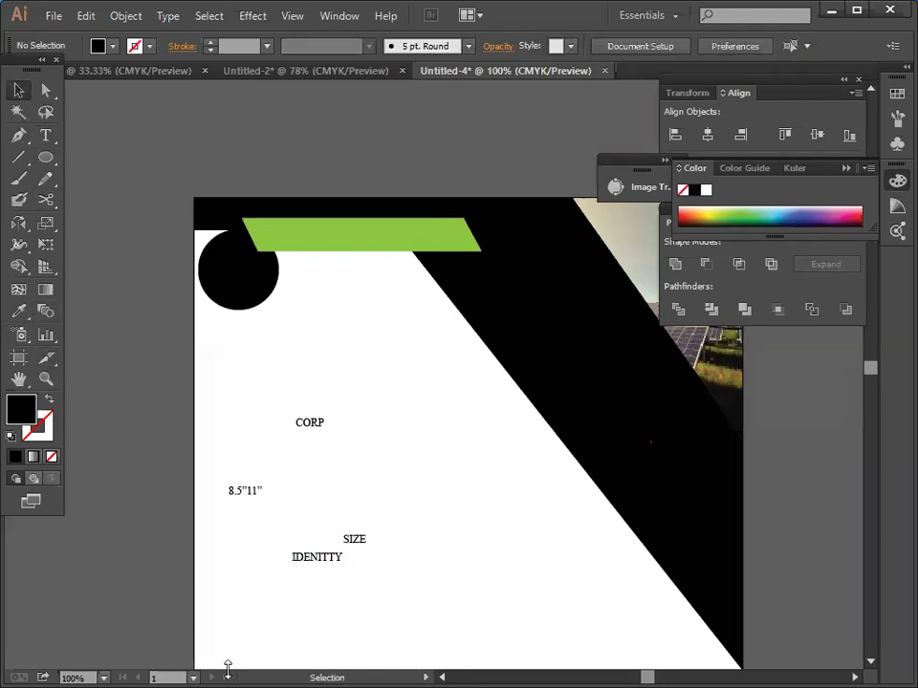
Set the font of all four text labels to Roboto Bold.
drag(227, 667, 373, 416)
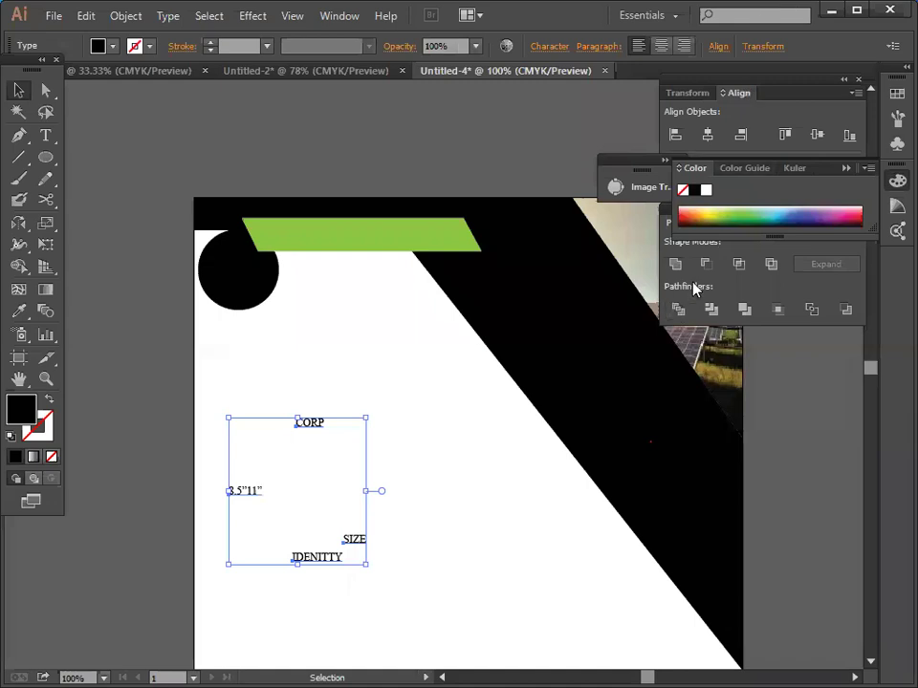
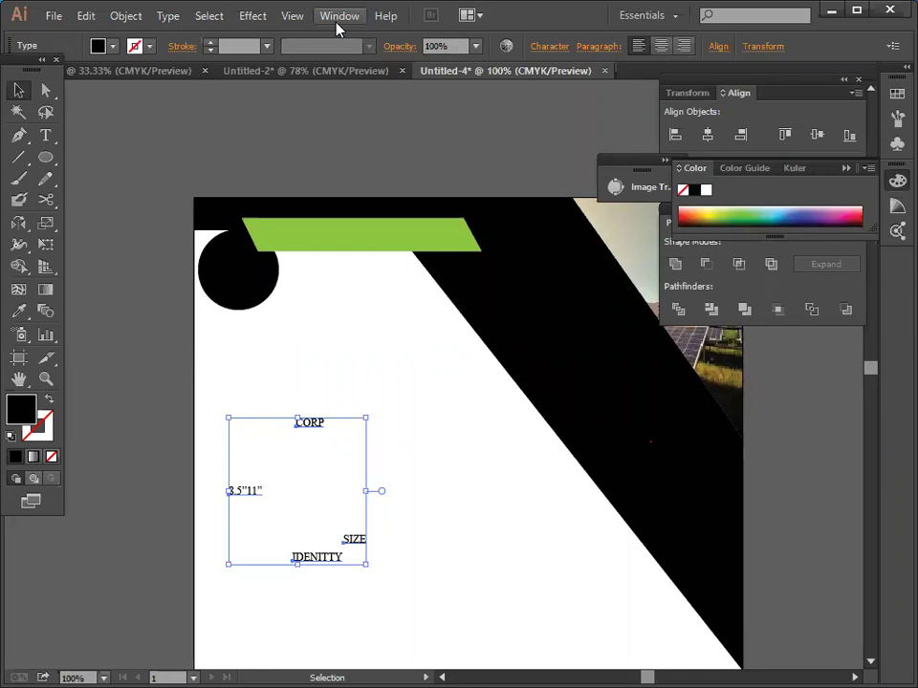
click(165, 17)
mouse_move(204, 76)
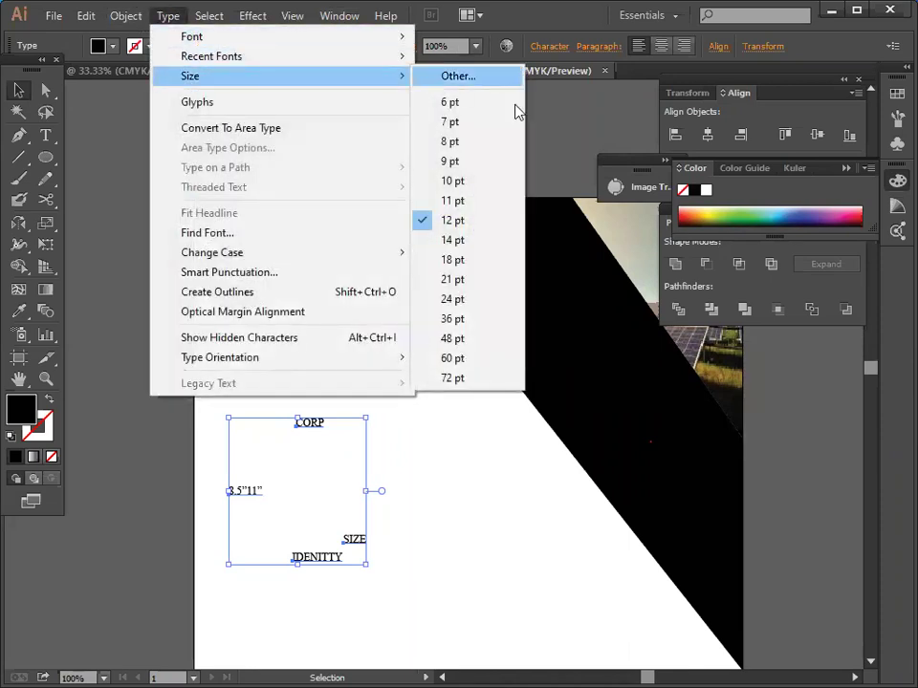
click(478, 75)
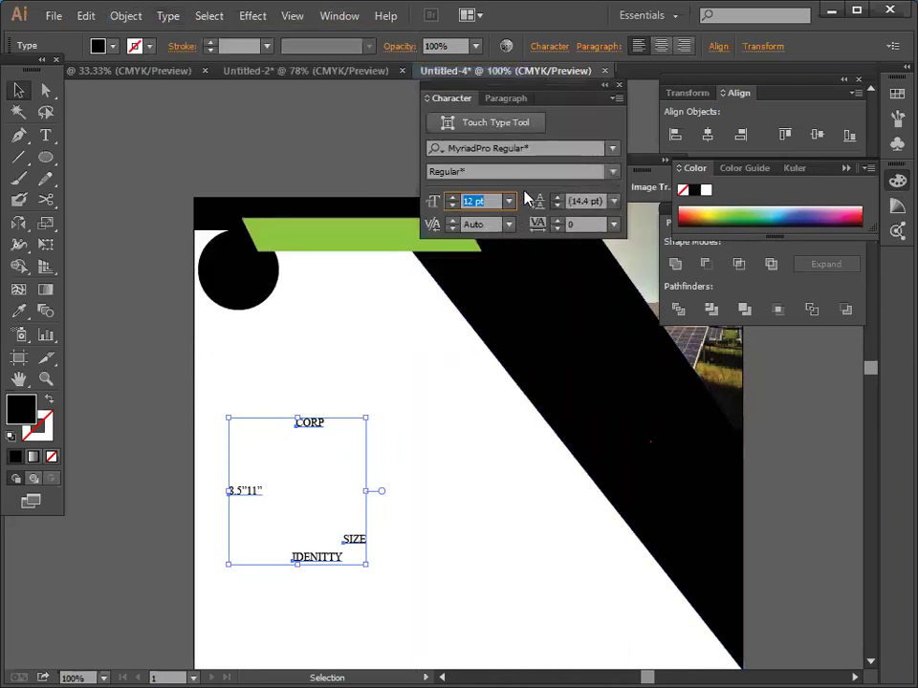
click(607, 151)
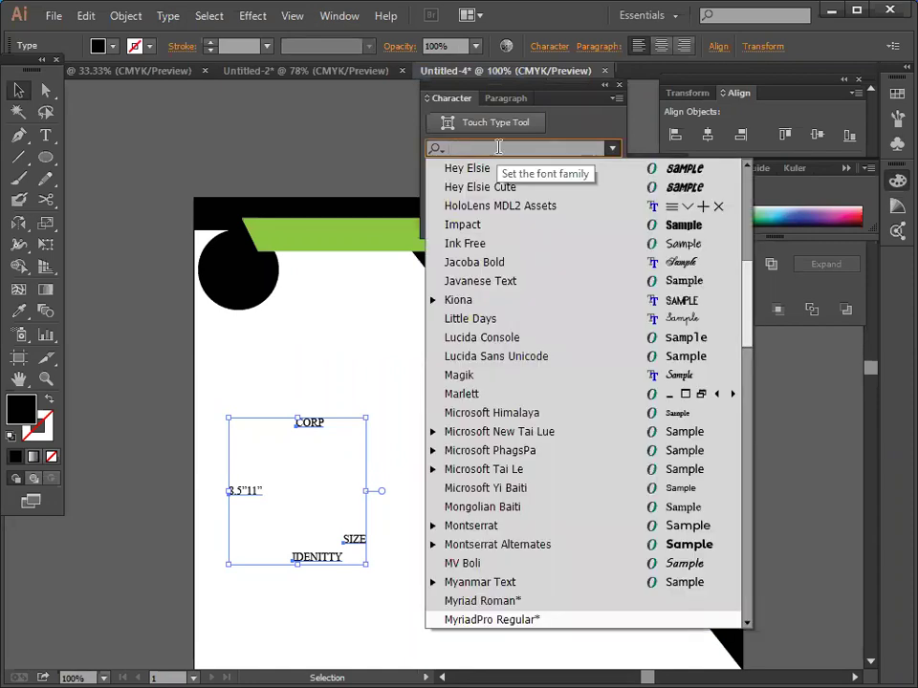
text(RO)
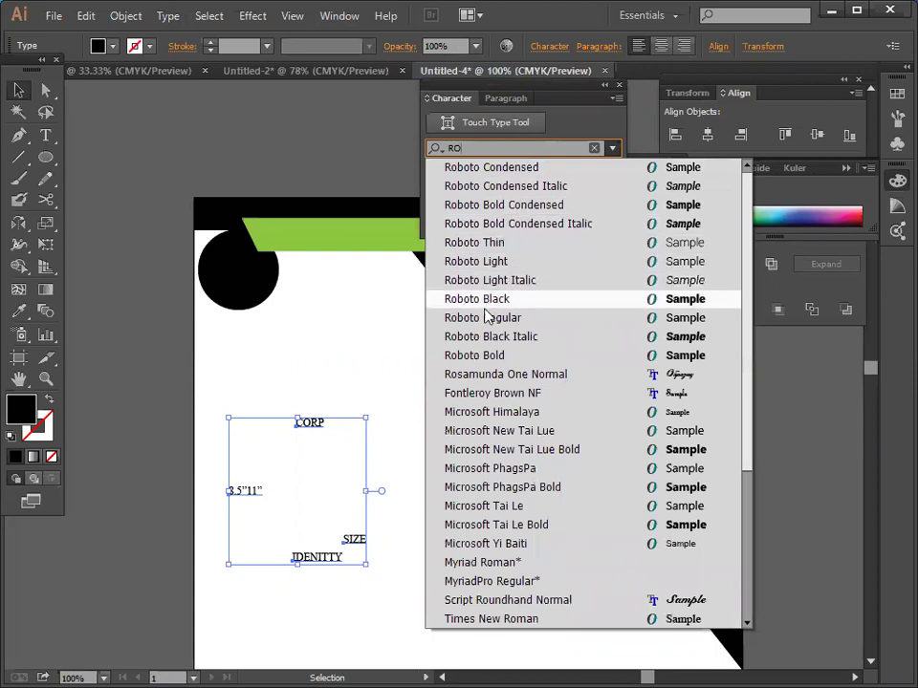
click(483, 355)
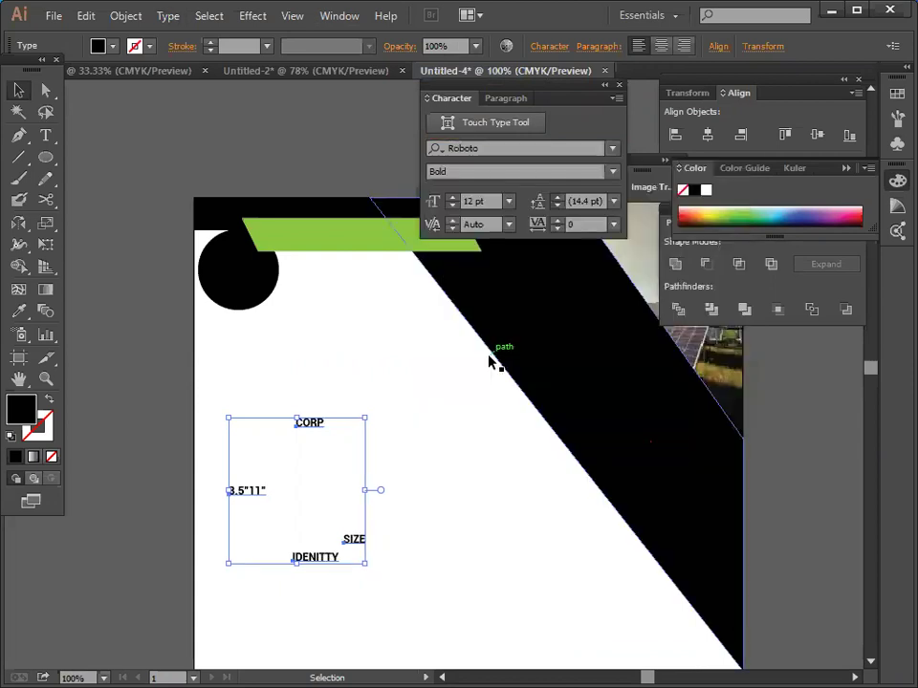
click(400, 429)
Move the four text labels together up and slightly left, closer to the black circle.
drag(204, 403, 404, 573)
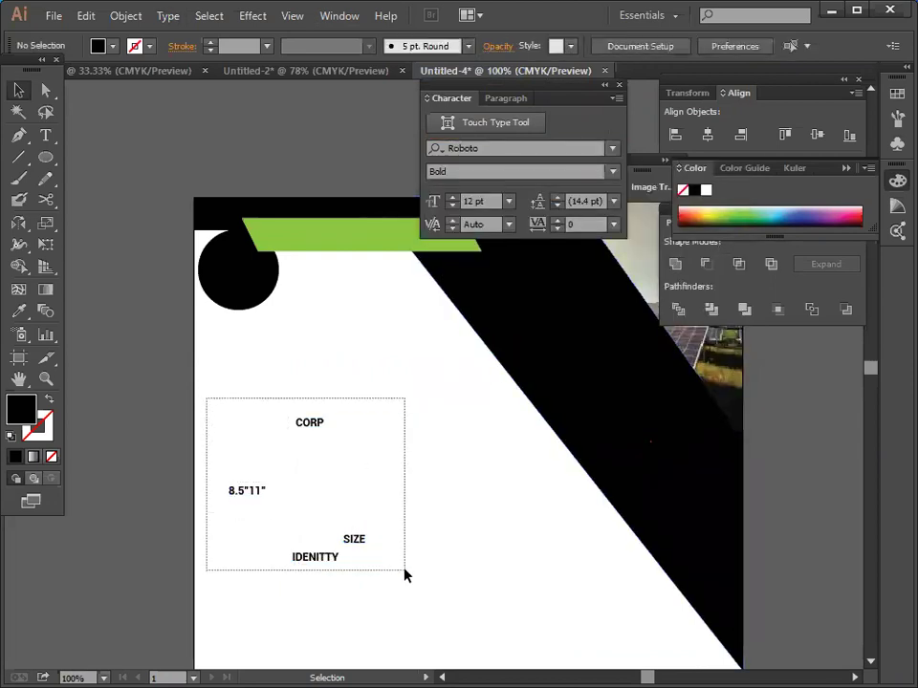
scroll(368, 535, down, 1)
scroll(369, 527, up, 1)
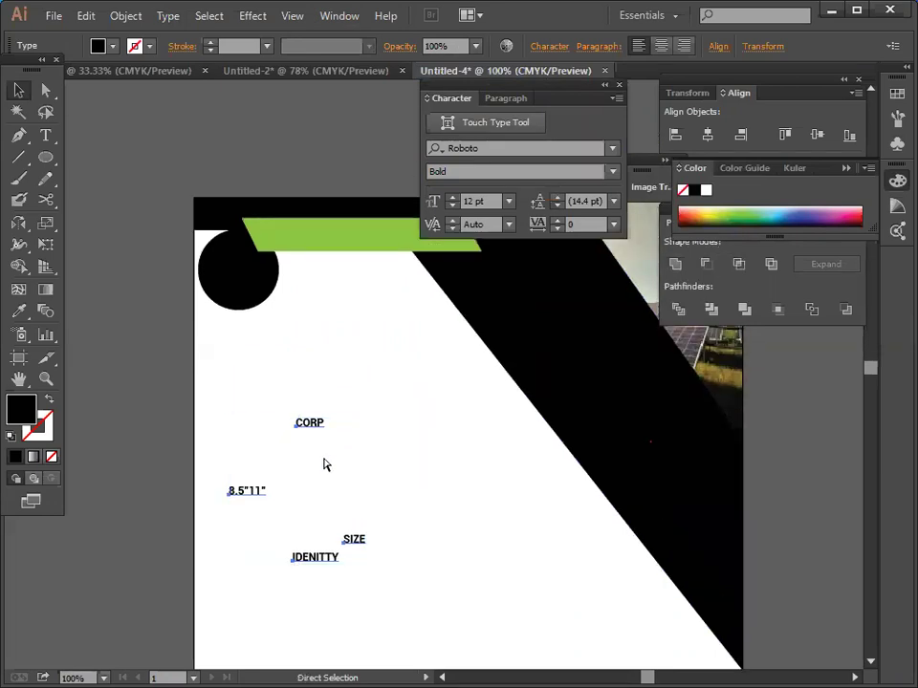
key(ctrl+plus)
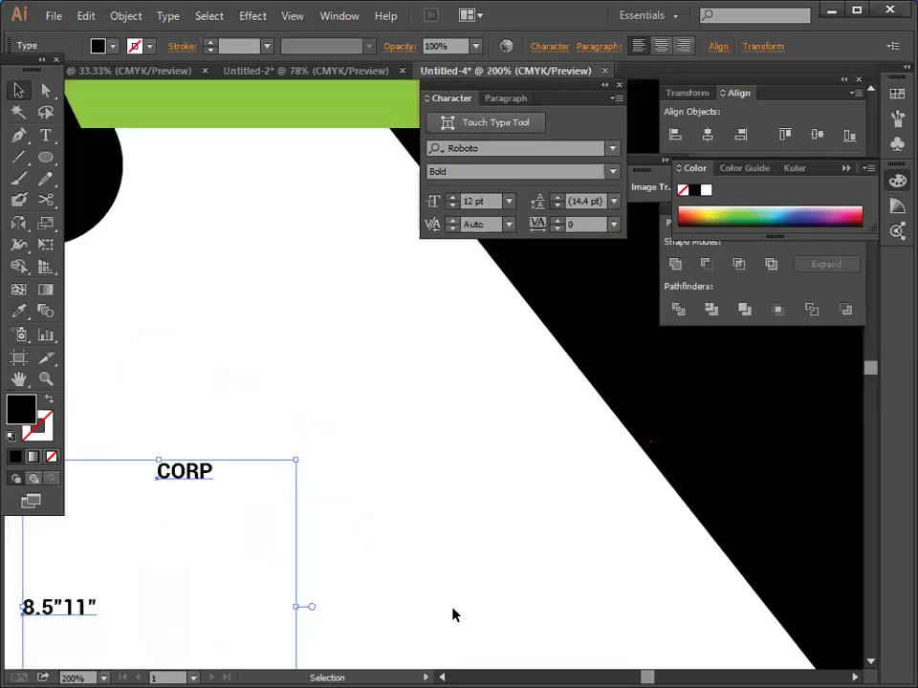
scroll(641, 666, left, 5)
scroll(641, 667, right, 2)
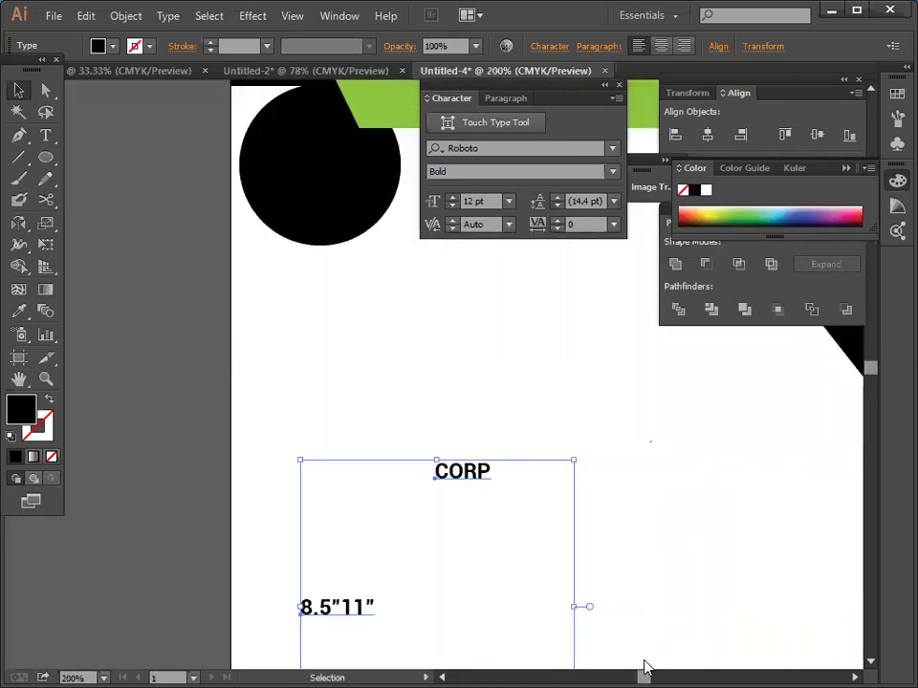
drag(440, 482, 420, 303)
scroll(424, 320, up, 2)
click(424, 319)
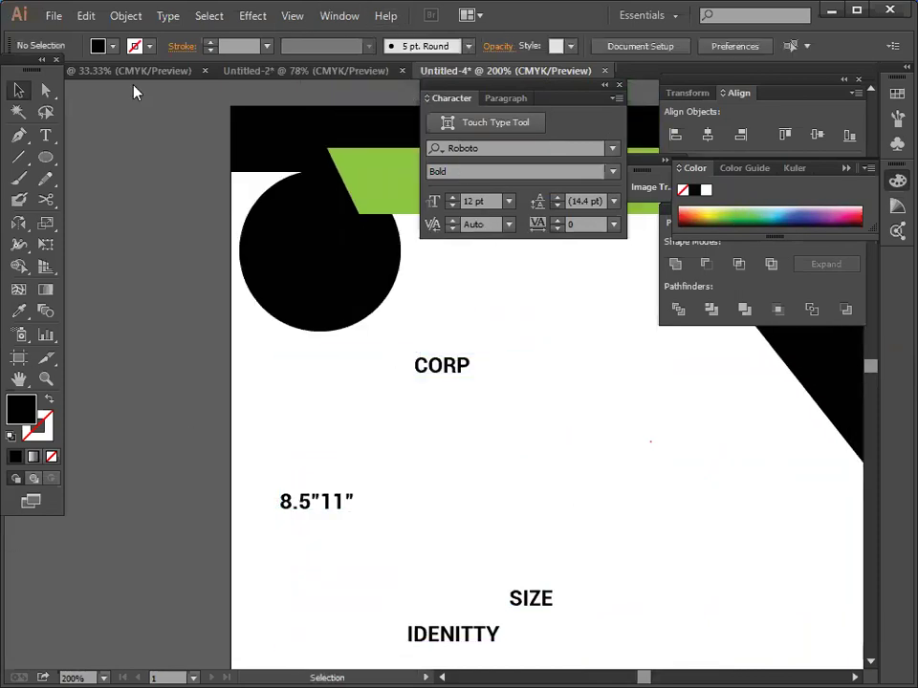
Draw a short vertical line on the pasteboard left of the artboard and give it a red fill.
click(19, 156)
drag(191, 318, 193, 435)
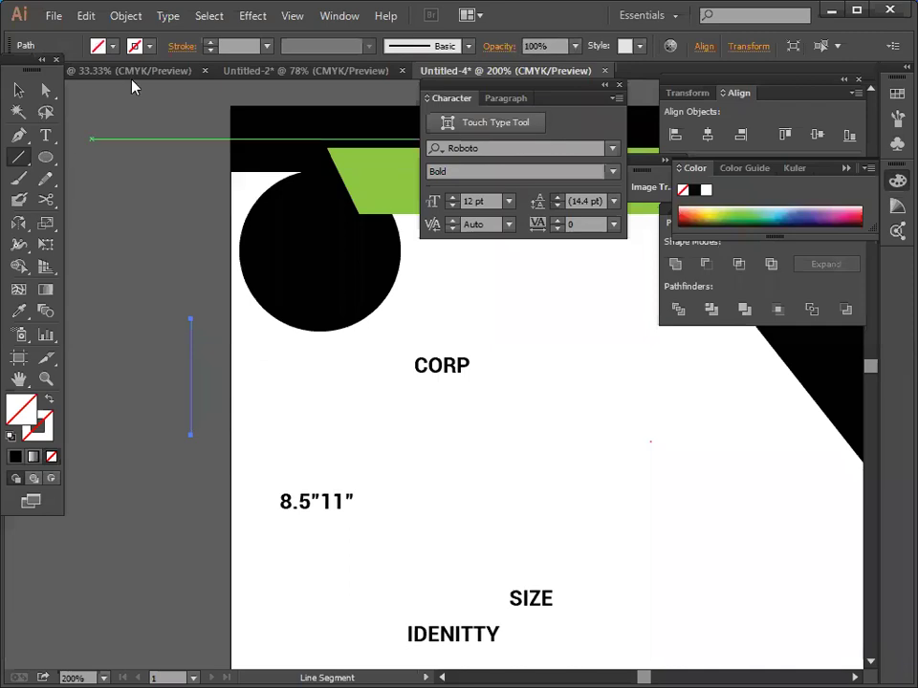
click(100, 46)
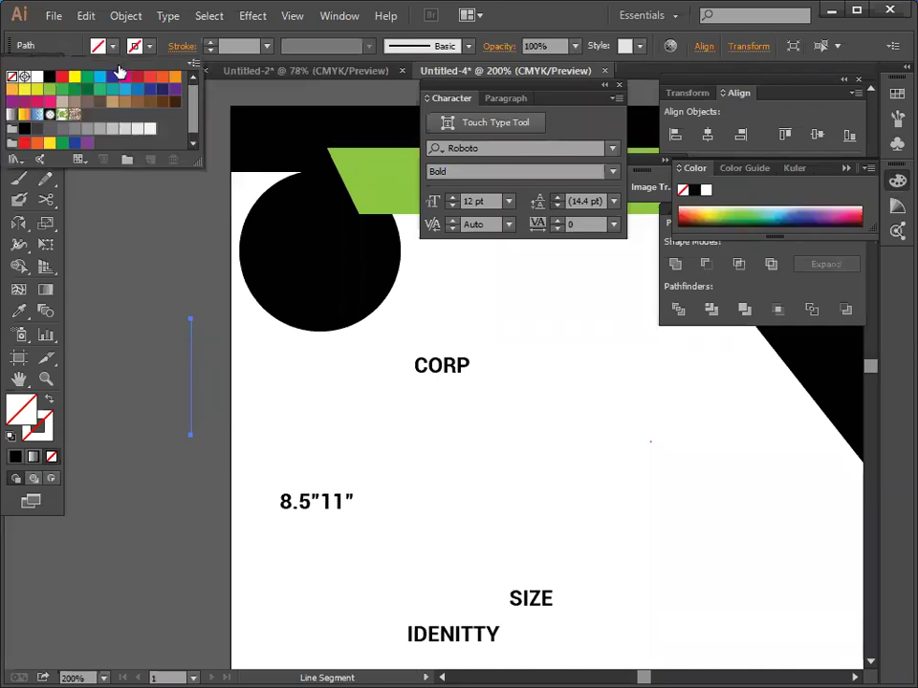
click(62, 77)
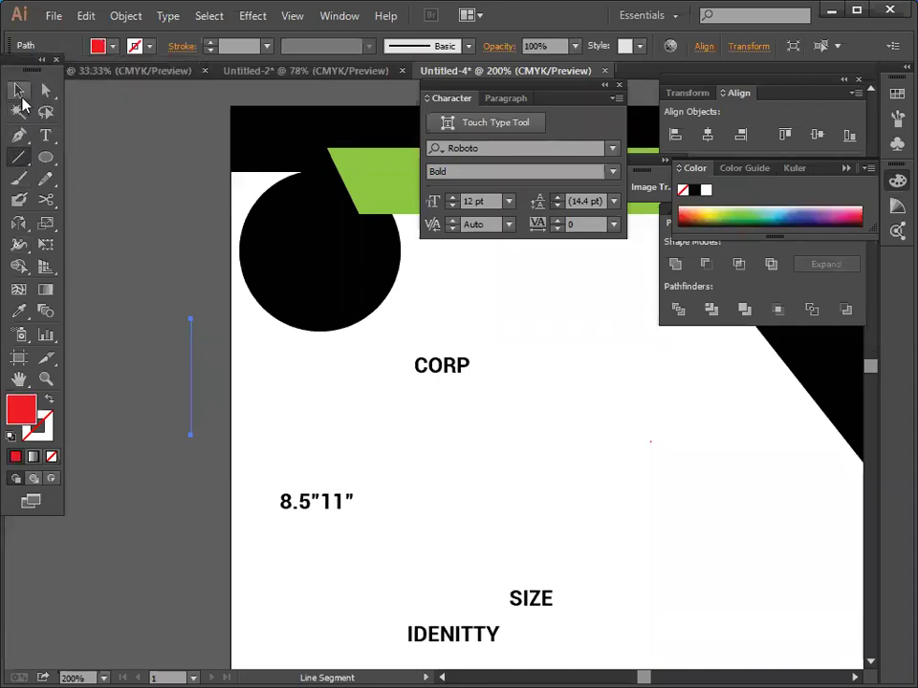
click(18, 89)
click(188, 483)
click(191, 425)
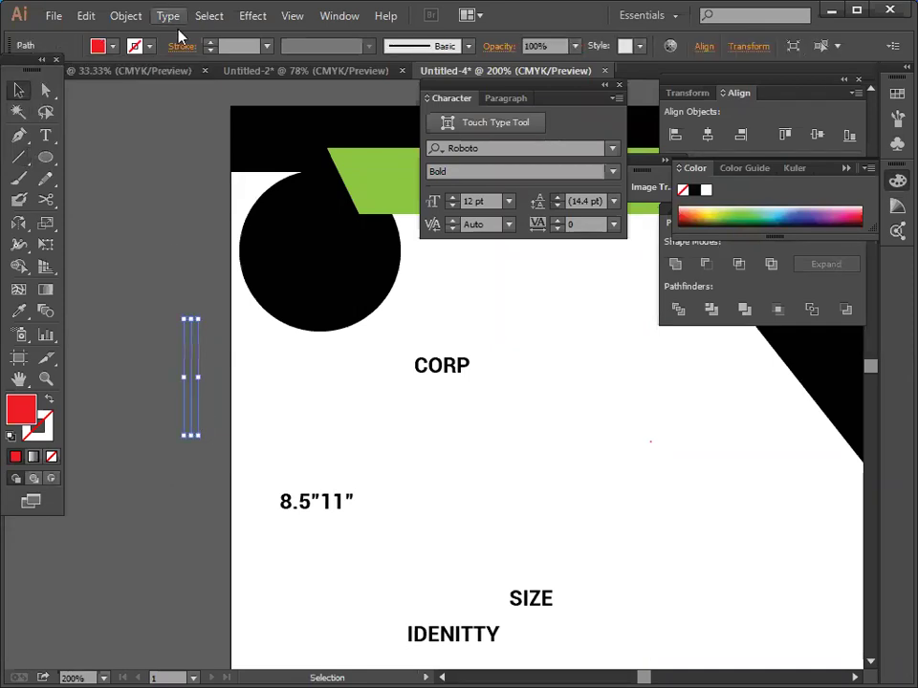
Give the vertical line a red stroke with a 2 pt weight.
click(134, 46)
click(61, 76)
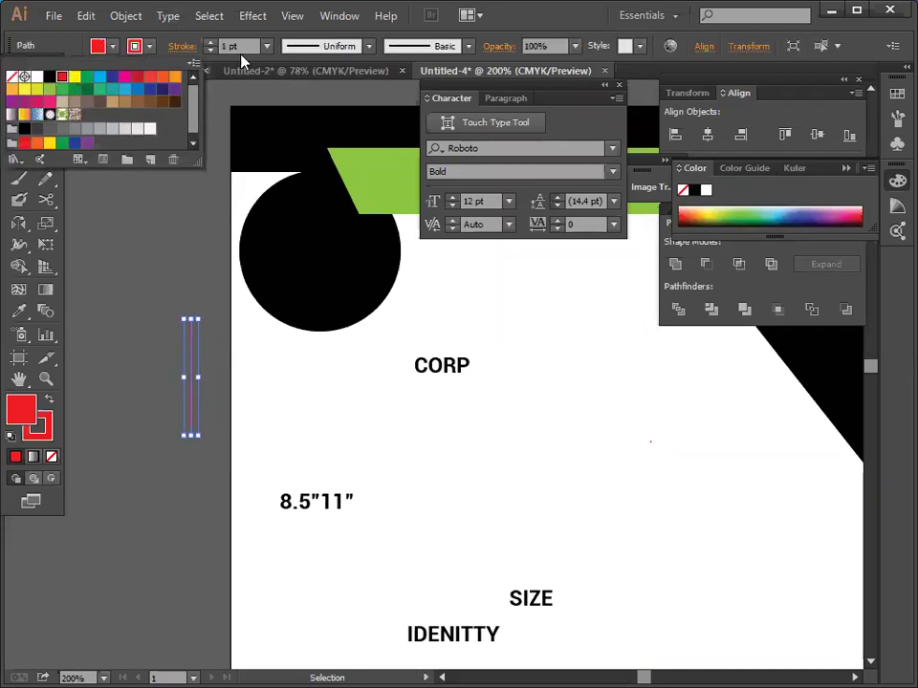
click(268, 46)
click(286, 143)
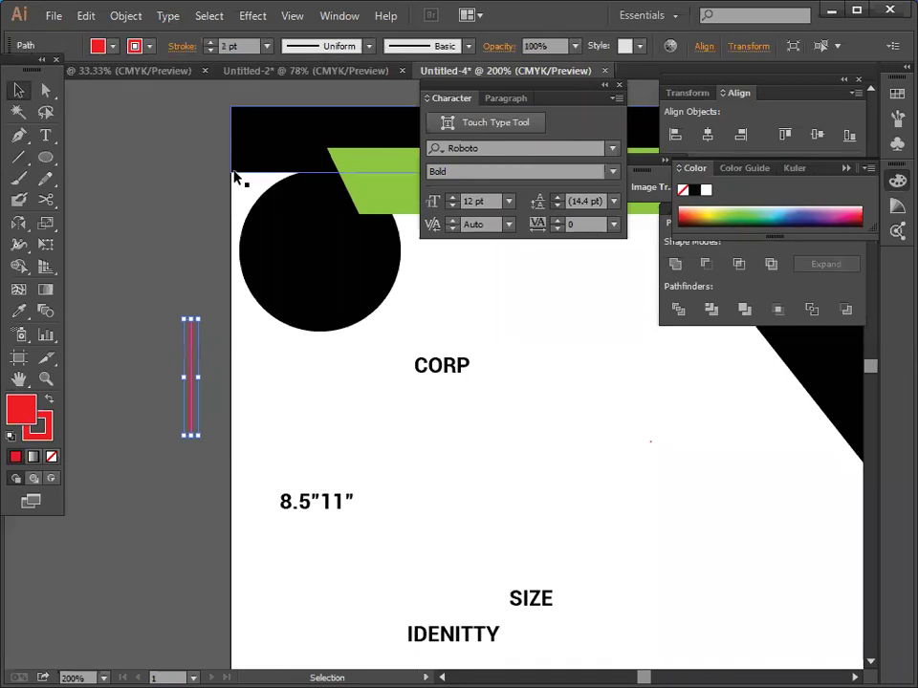
click(154, 210)
Remove the fill from the vertical red line.
click(194, 363)
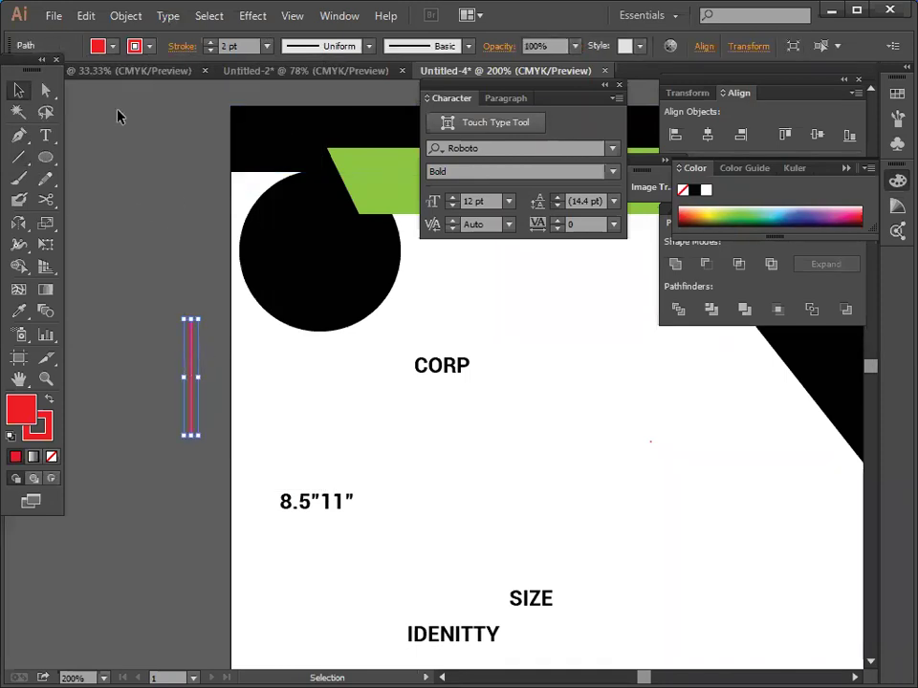
click(113, 46)
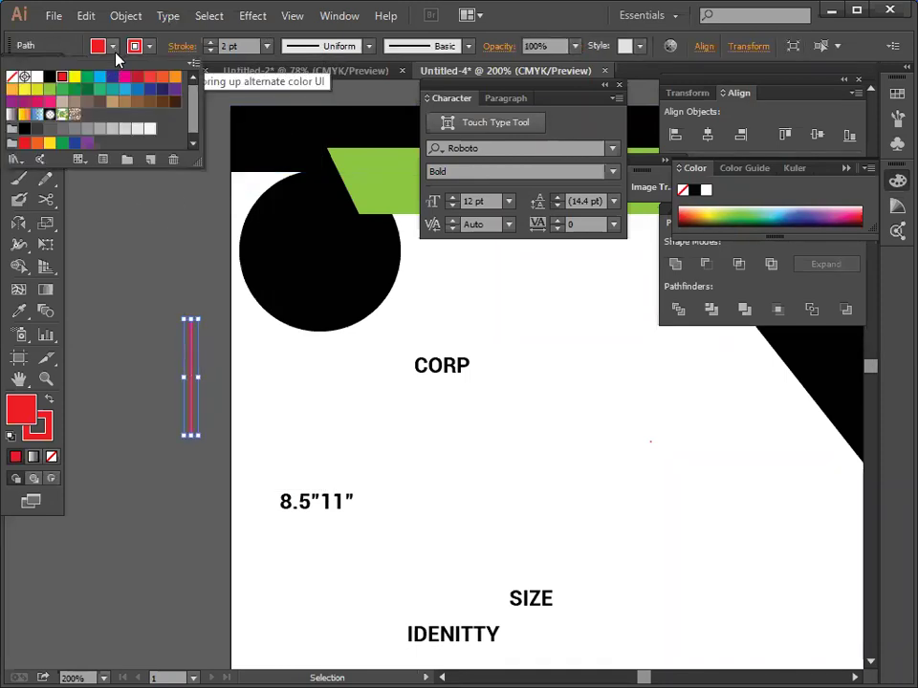
click(13, 77)
click(103, 279)
click(103, 279)
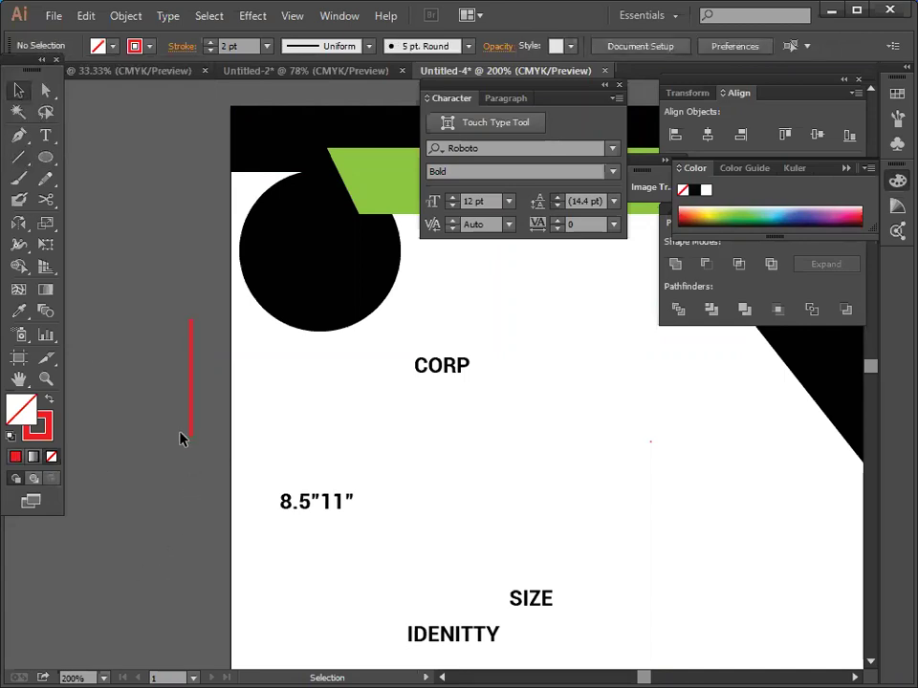
Set the red line's stroke weight to 1 pt.
click(195, 435)
click(244, 46)
click(297, 126)
click(174, 245)
Move the CORP, 8.5"11", IDENITTY and SIZE labels onto the pasteboard near the red line, stacked in that order, and select all four.
scroll(245, 426, up, 2)
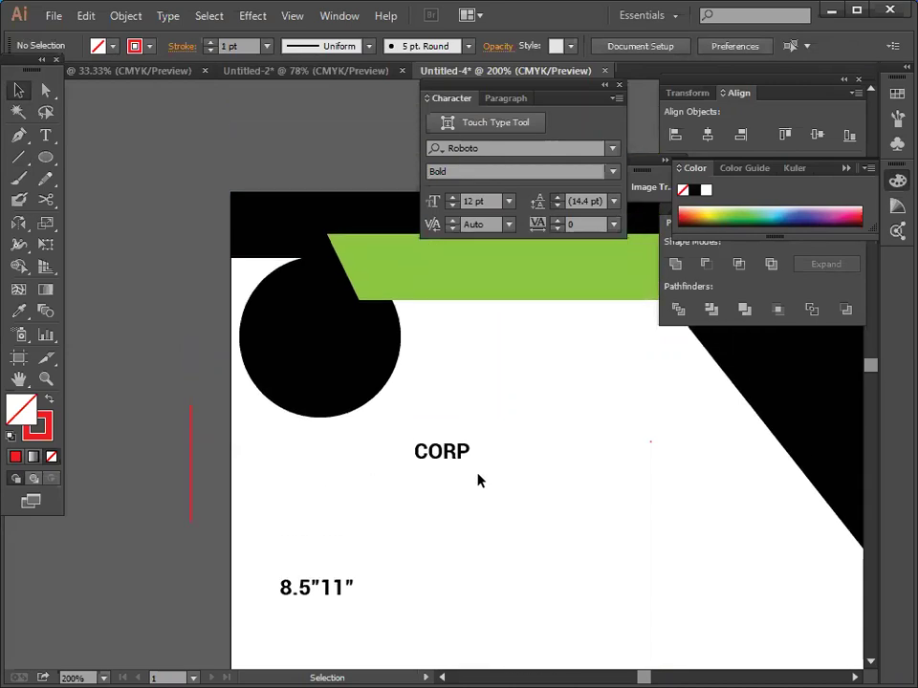
scroll(446, 489, up, 1)
drag(445, 502, 310, 537)
scroll(319, 512, down, 4)
drag(489, 595, 163, 484)
drag(518, 572, 145, 533)
drag(312, 459, 149, 439)
drag(308, 356, 115, 400)
drag(106, 360, 170, 543)
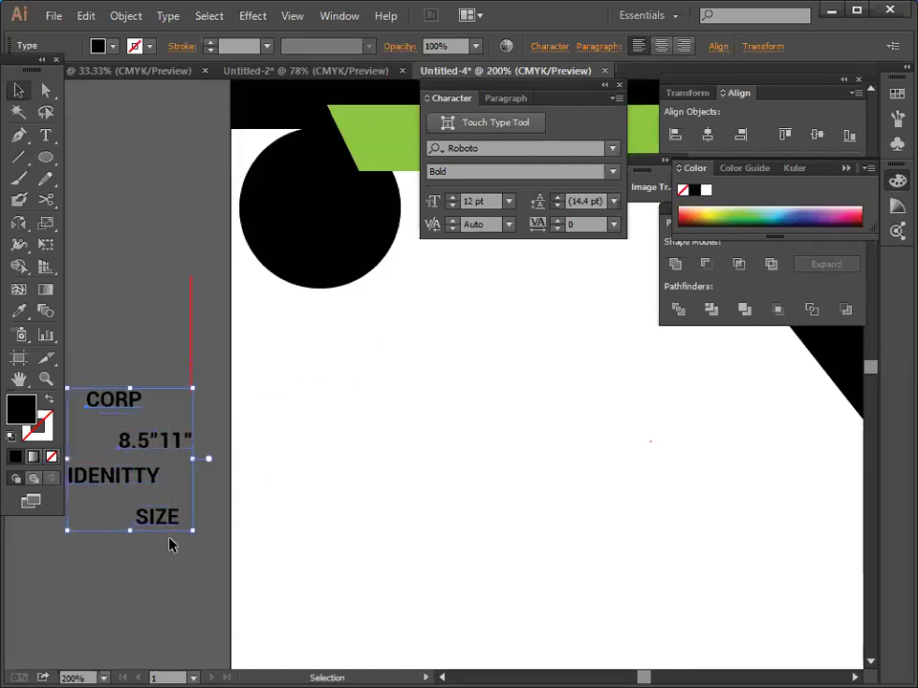
Recolor the four selected labels white by sampling the artboard's blank area with the Eyedropper.
click(19, 311)
click(371, 442)
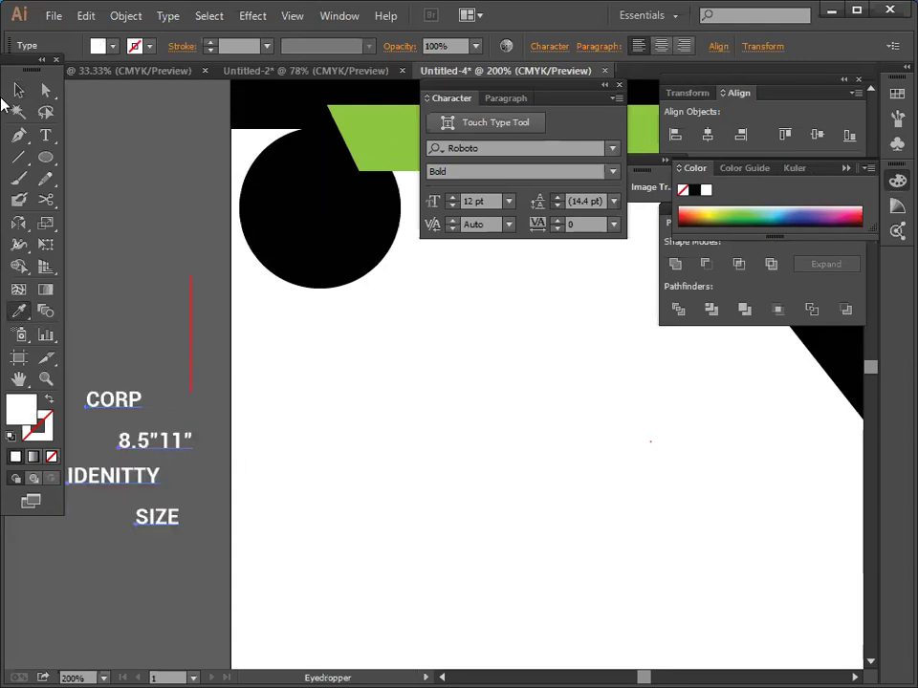
click(19, 89)
Shift CORP up slightly, select all four labels and set their font size to 10 pt.
mouse_move(125, 444)
mouse_down()
mouse_move(229, 364)
mouse_move(281, 283)
mouse_move(286, 249)
mouse_move(123, 422)
mouse_up()
drag(106, 359, 174, 617)
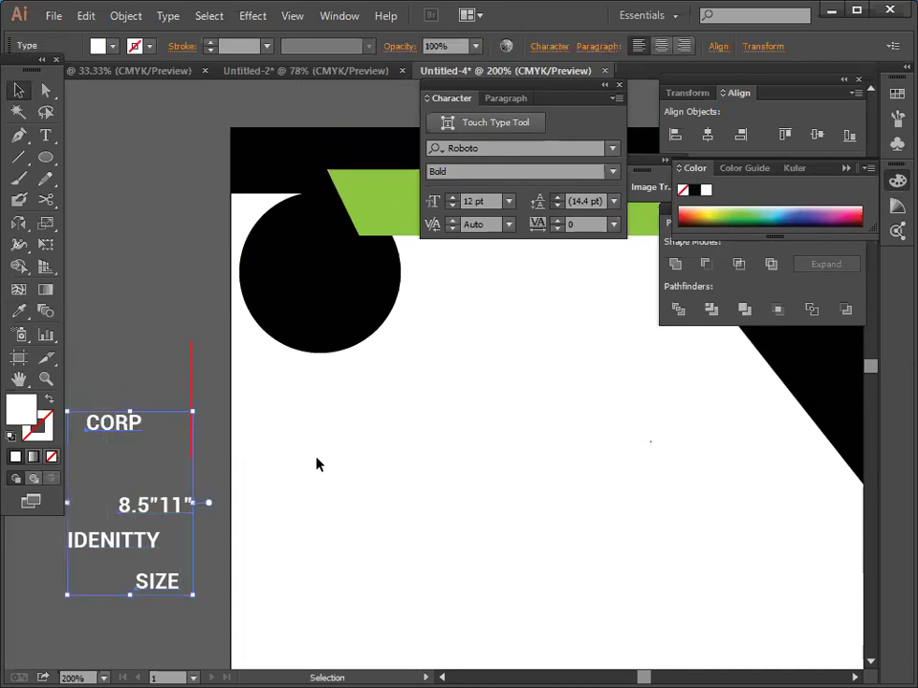
click(508, 200)
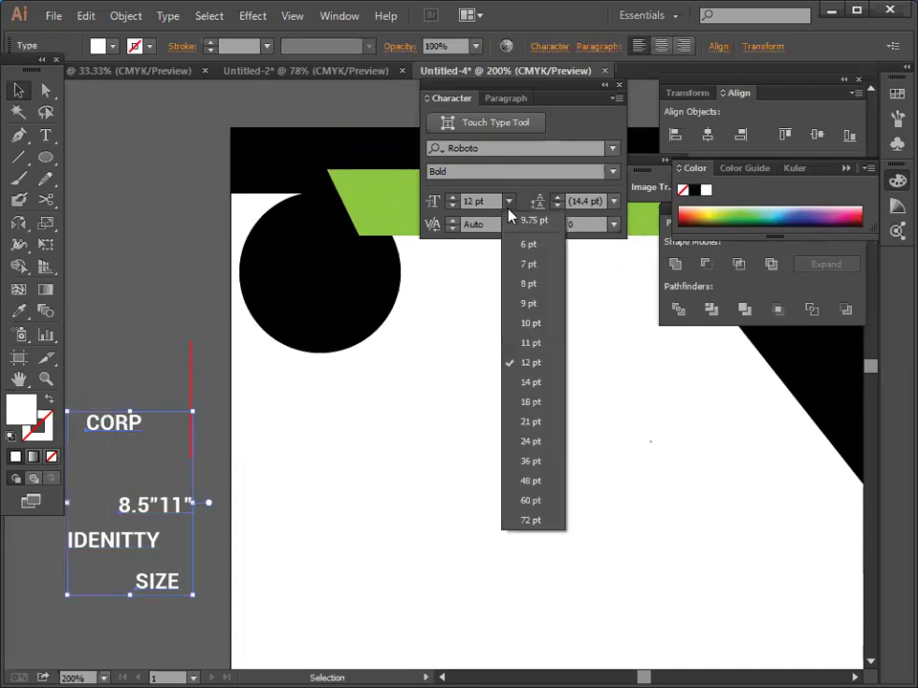
click(529, 324)
click(423, 394)
scroll(420, 392, up, 2)
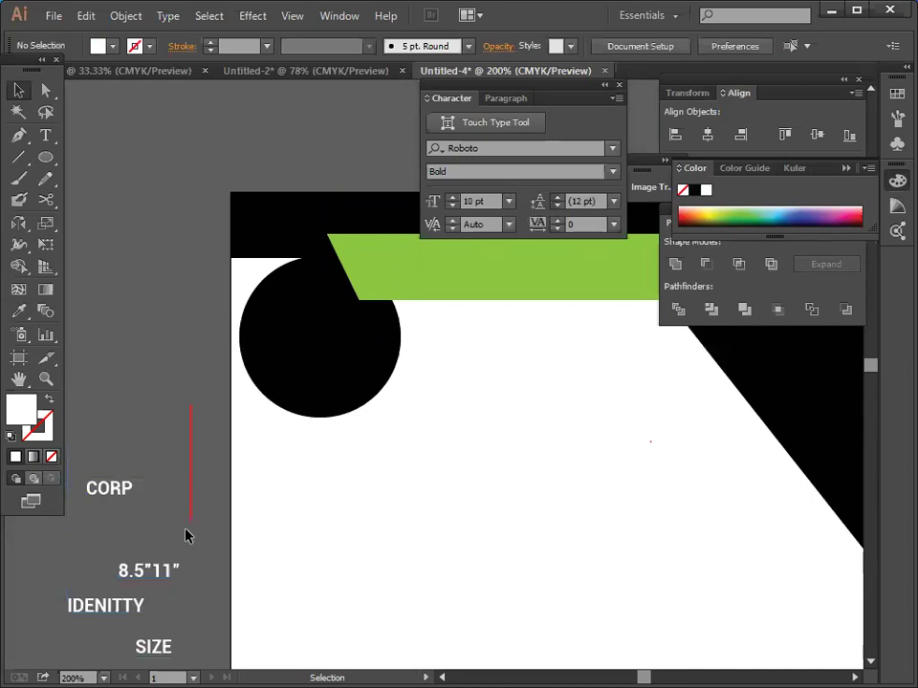
Move the CORP and SIZE labels side by side into the upper part of the black circle.
drag(99, 489, 268, 308)
click(144, 352)
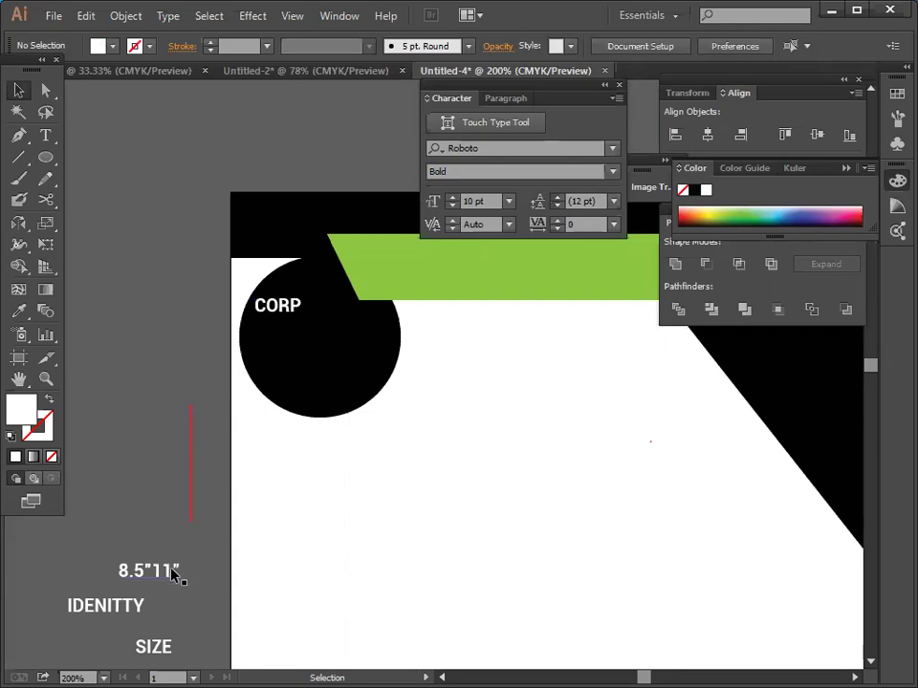
drag(154, 654, 351, 312)
click(461, 434)
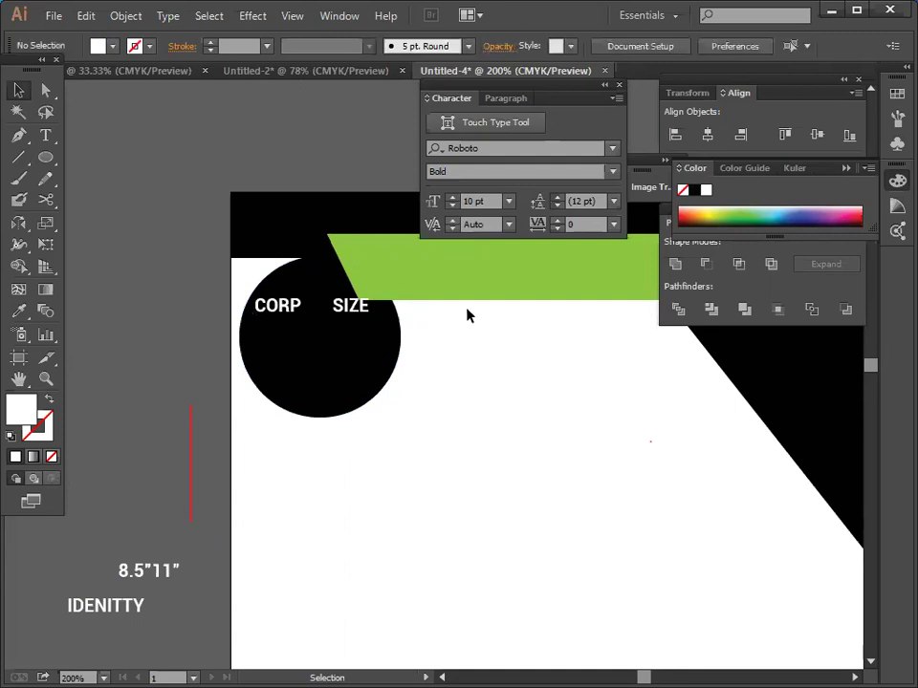
Move the circle with its CORP and SIZE labels below the black header bar, flush with the artboard's left edge.
click(359, 375)
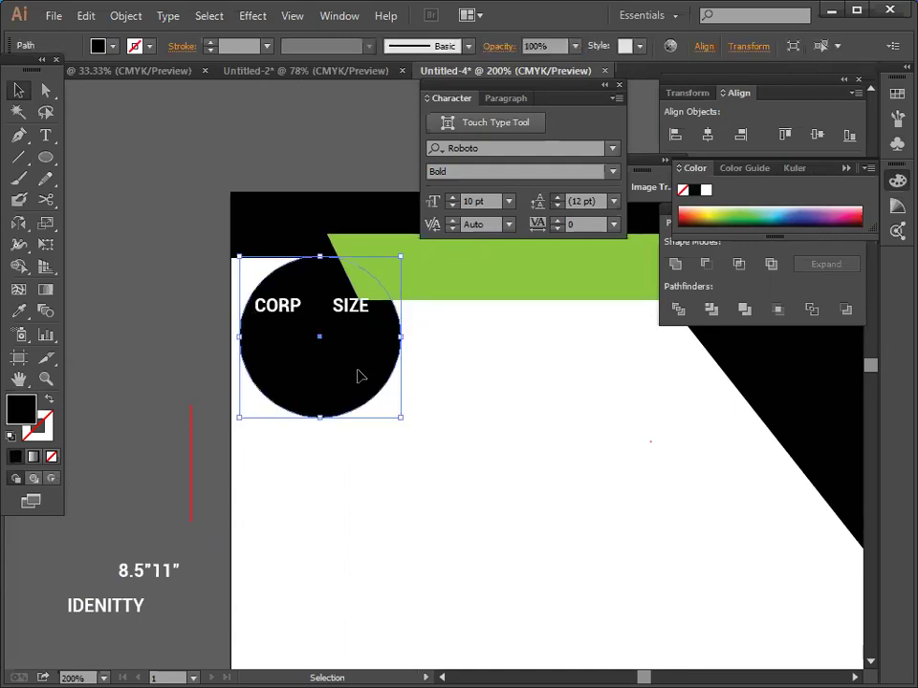
click(467, 418)
drag(224, 306, 321, 378)
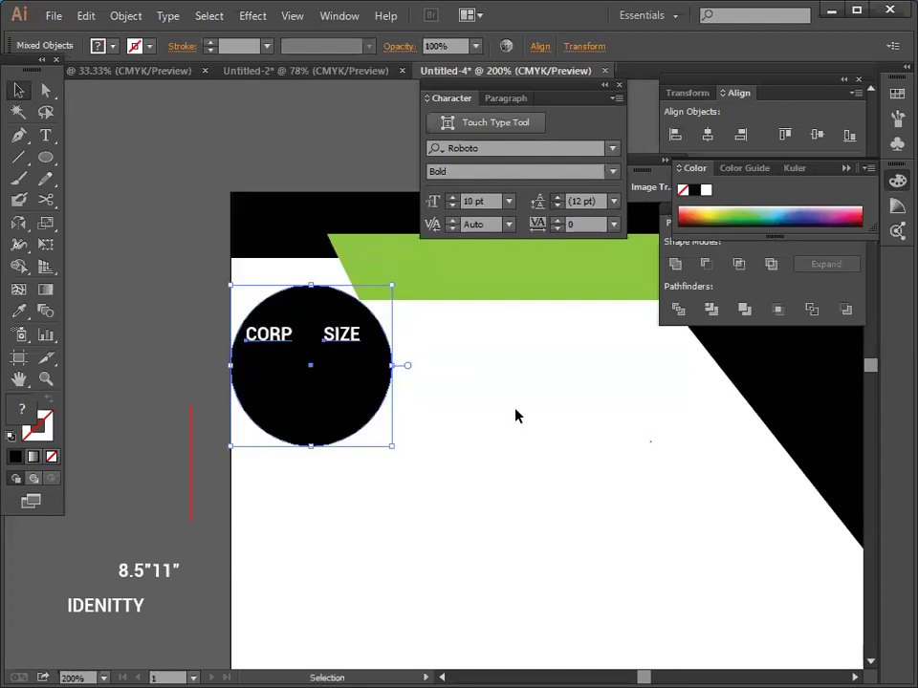
click(511, 420)
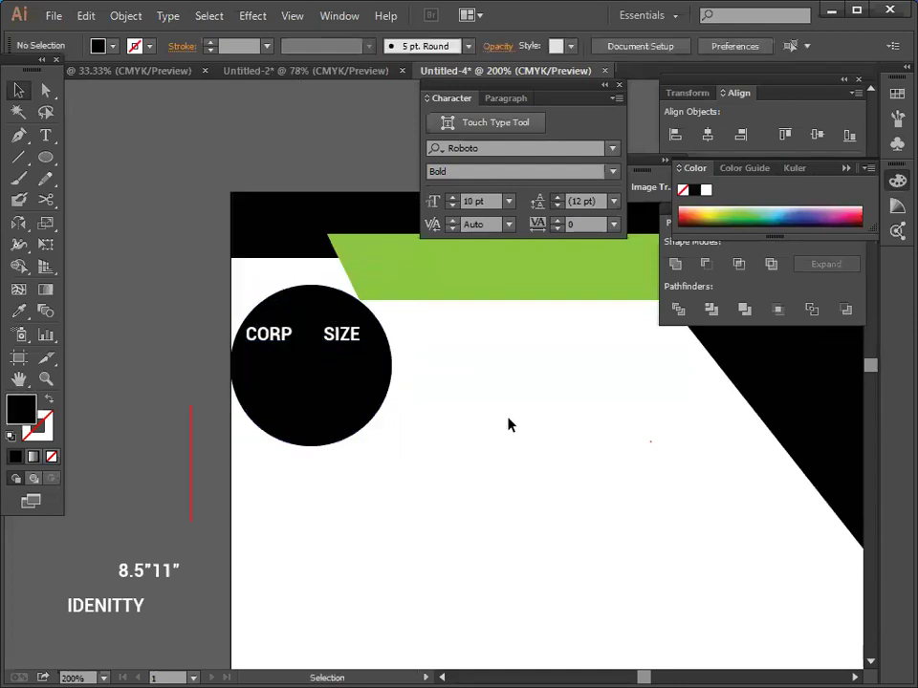
Nudge the SIZE and CORP labels slightly to the right within the circle.
click(359, 346)
drag(361, 347, 366, 347)
click(445, 377)
click(283, 341)
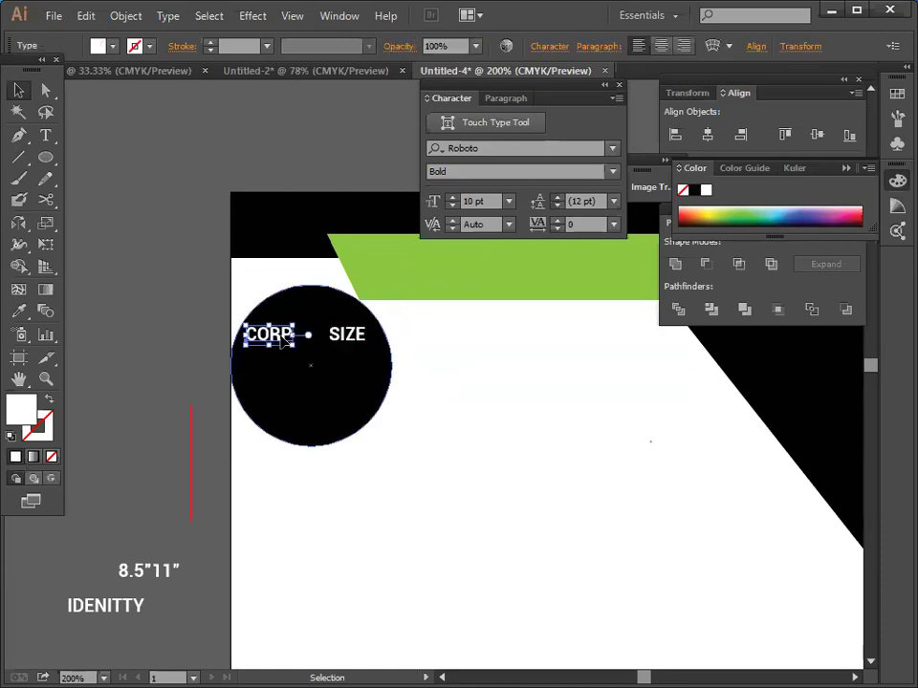
click(175, 487)
Move the red vertical line between CORP and SIZE in the circle and shorten it from its lower end.
drag(189, 492, 314, 398)
drag(311, 445, 312, 403)
click(402, 458)
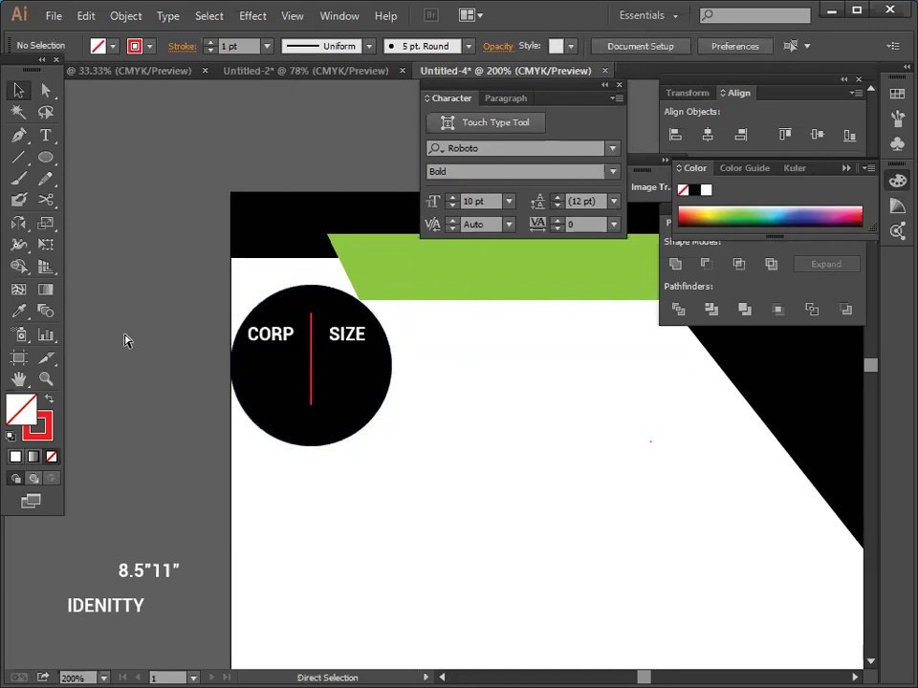
Show the rulers and place two horizontal guides across the circle, one along the tops of CORP and SIZE and one just below them.
key(ctrl+r)
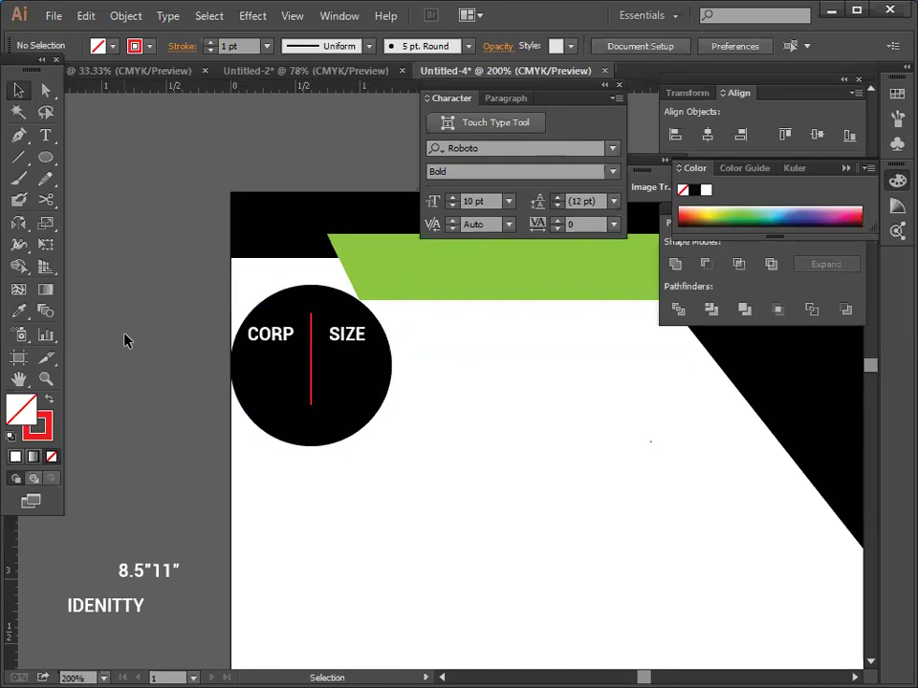
drag(254, 93, 287, 324)
click(500, 441)
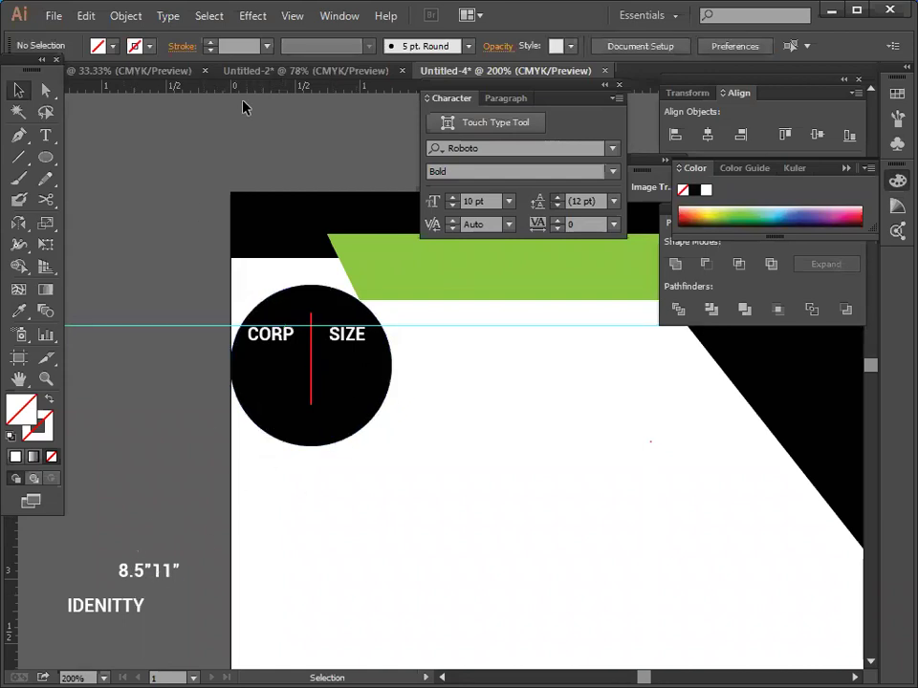
drag(272, 72, 190, 77)
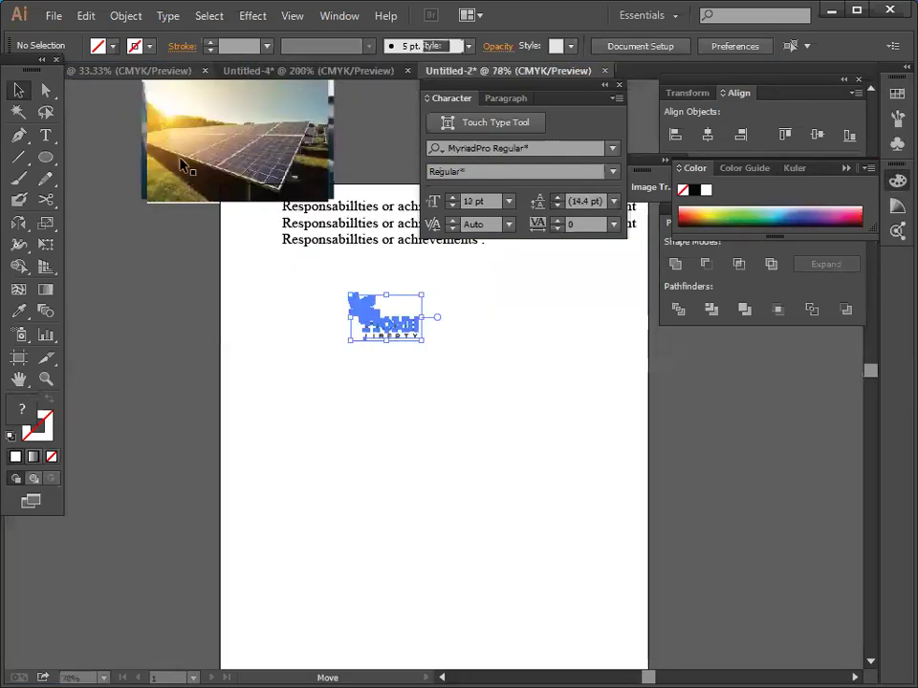
click(365, 76)
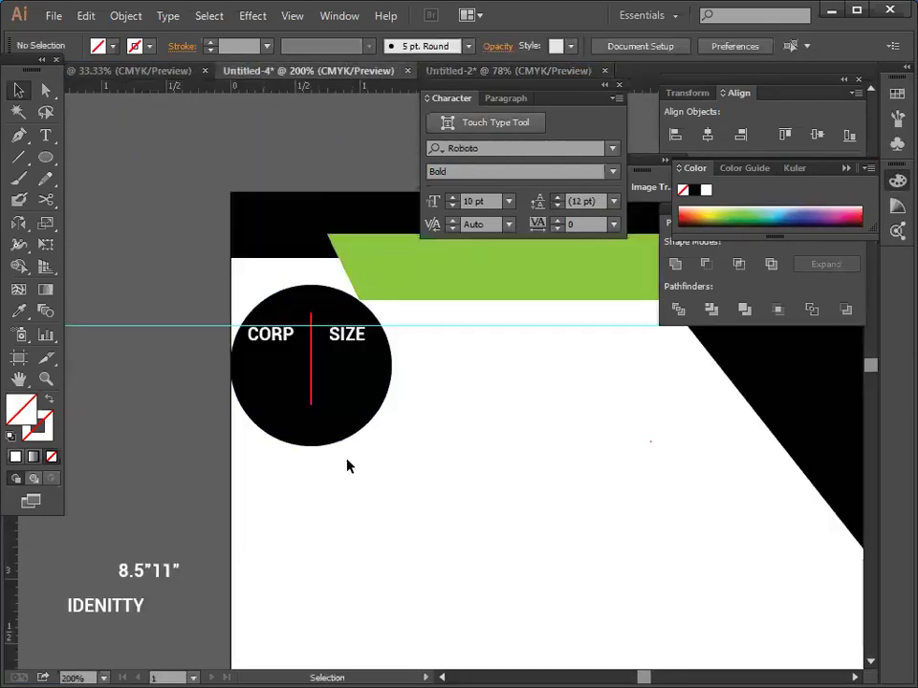
drag(299, 91, 273, 353)
click(217, 510)
Place IDENITTY under CORP and 8.5"11" under SIZE, aligning both to the lower guide.
drag(108, 612, 278, 369)
click(426, 446)
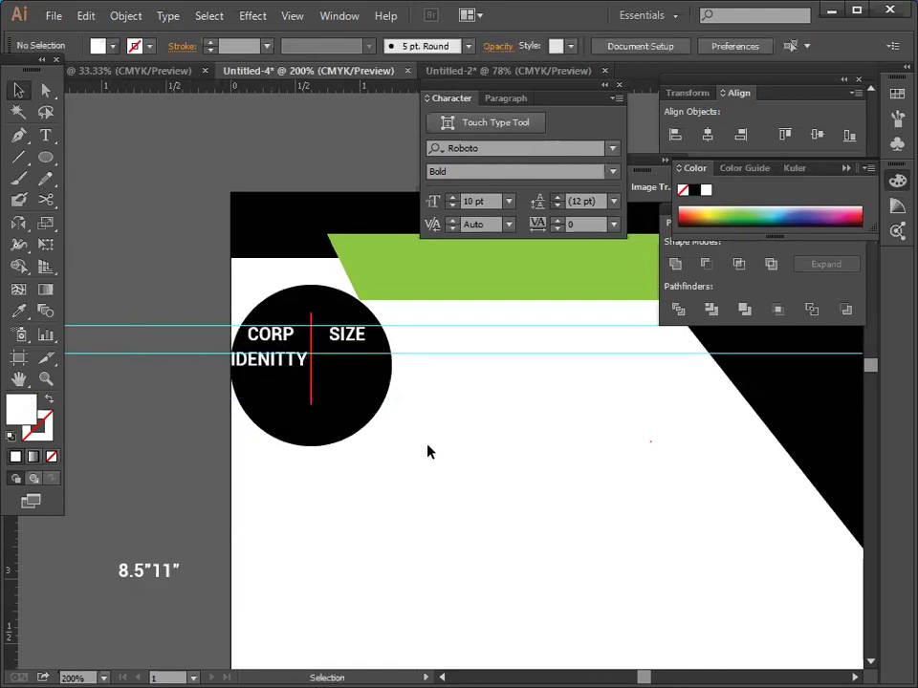
drag(165, 561, 378, 369)
click(439, 421)
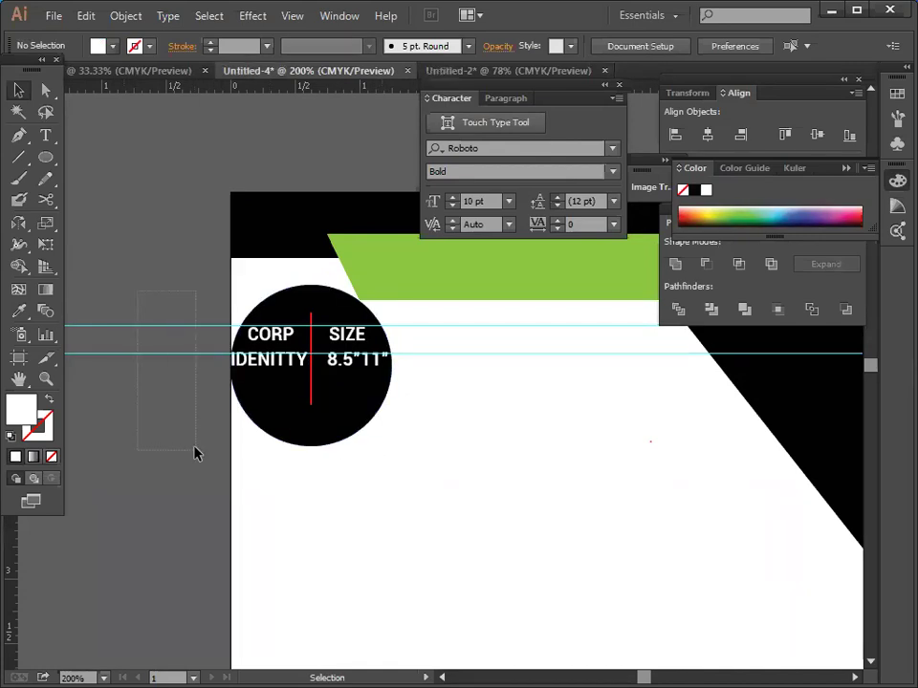
Delete both horizontal guides.
drag(196, 453, 195, 455)
key(Delete)
scroll(196, 456, up, 2)
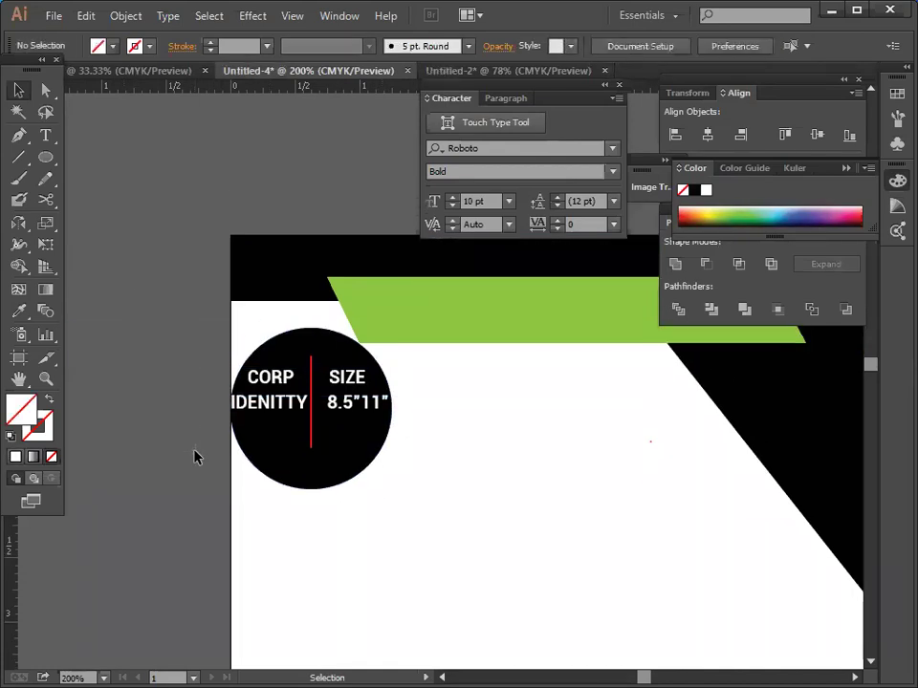
Separate the circle from its contents by moving it right on the artboard and the labels with the red line onto the pasteboard.
drag(301, 428, 473, 572)
drag(209, 341, 366, 480)
drag(197, 353, 163, 516)
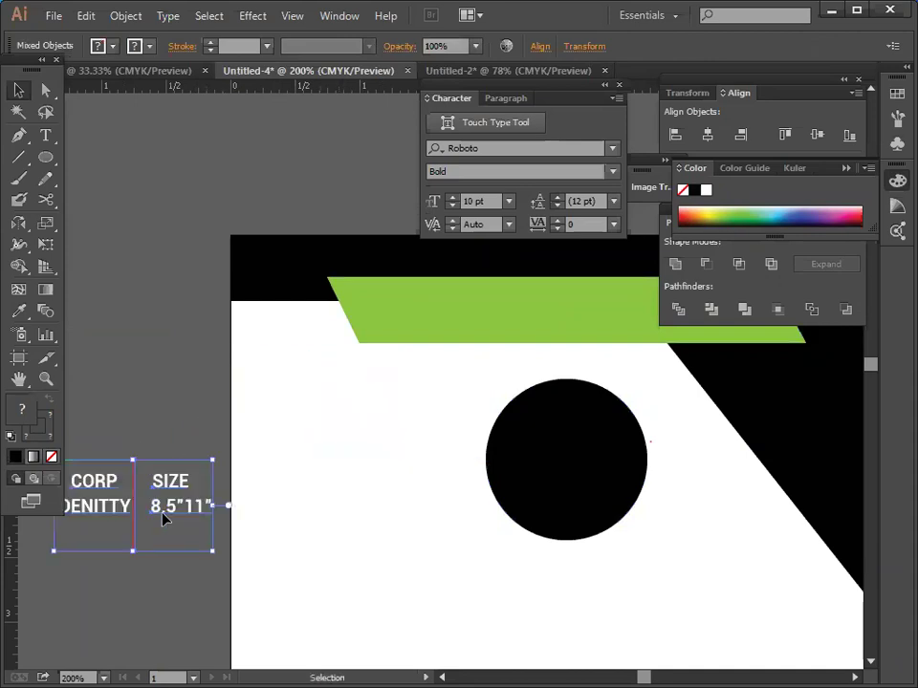
click(199, 568)
Select all four labels beside the red line and set their font size to 8 pt.
scroll(96, 386, down, 2)
click(101, 442)
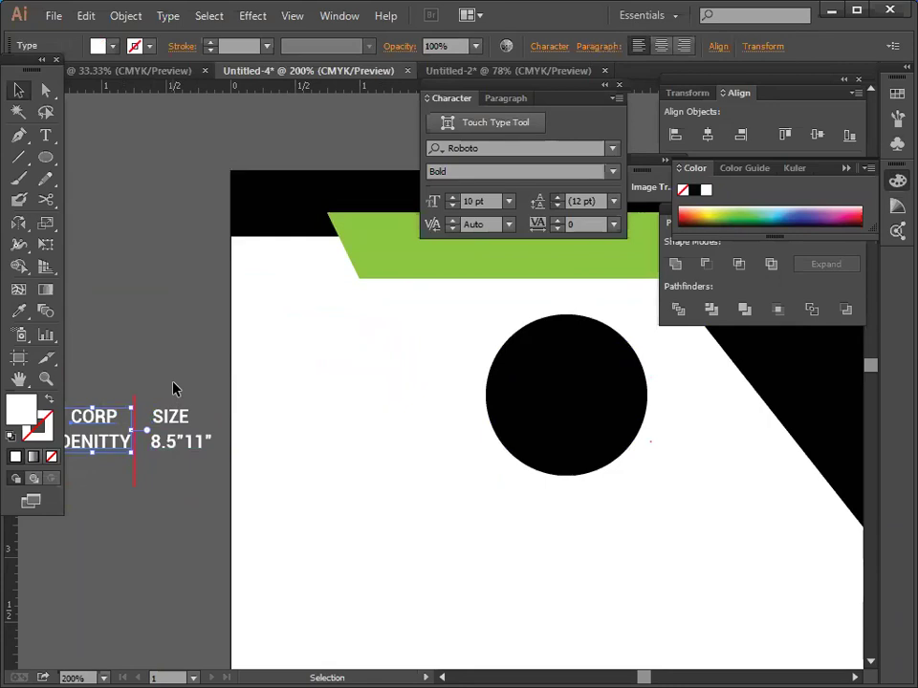
shift+click(186, 440)
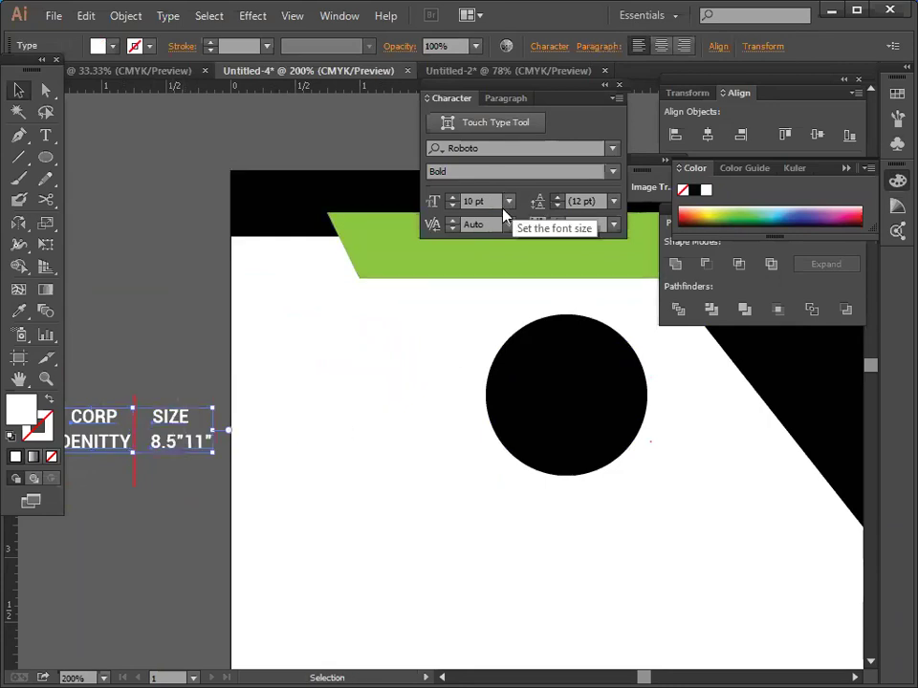
click(508, 201)
click(527, 289)
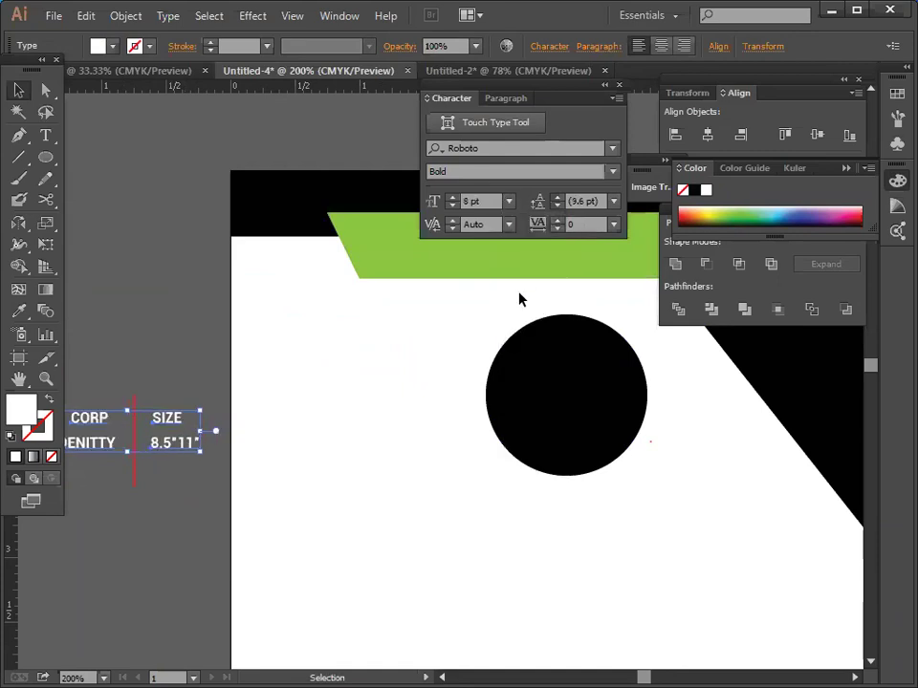
click(211, 351)
Shorten the red divider line from its lower end to suit the smaller labels.
click(135, 485)
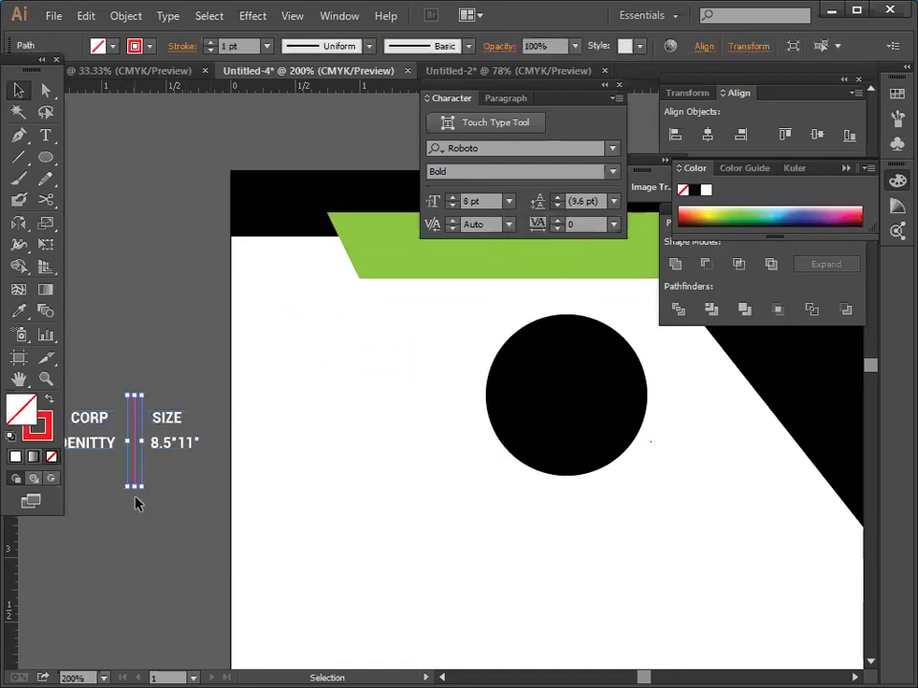
drag(137, 487, 136, 468)
click(110, 397)
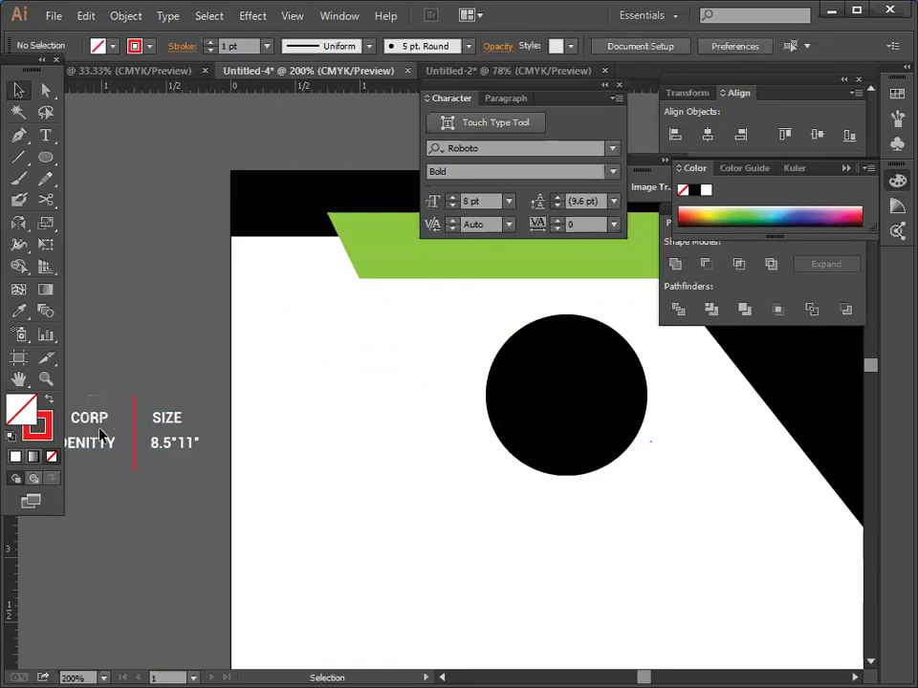
Nudge the CORP and IDENITTY labels right, closer to the red divider line.
click(99, 438)
key(Right)
key(Right)
key(Right)
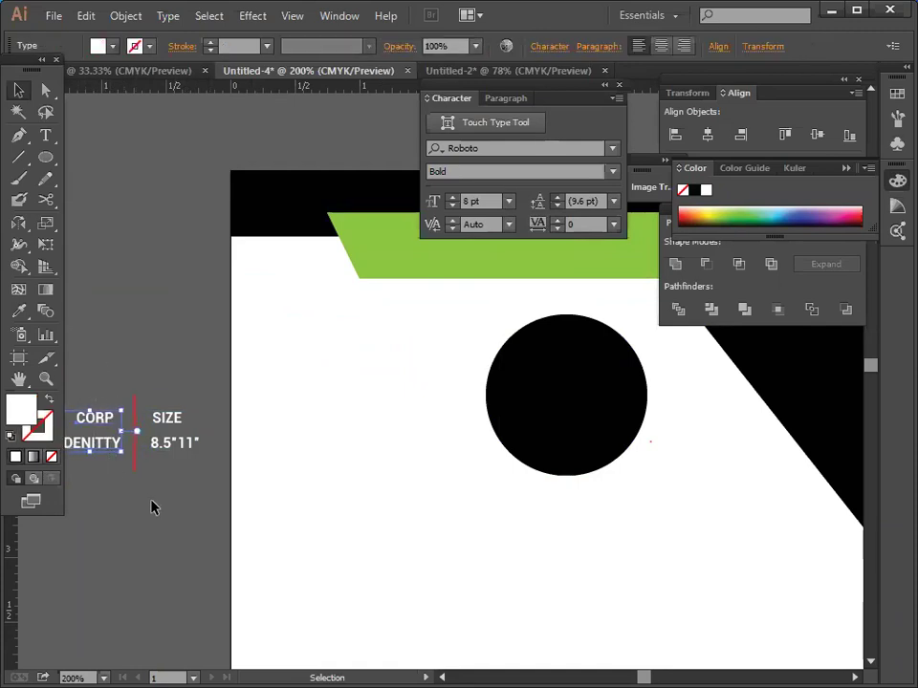
click(150, 500)
Nudge SIZE and 8.5"11" left toward the red line and line up SIZE with the left edge of 8.5"11".
click(182, 441)
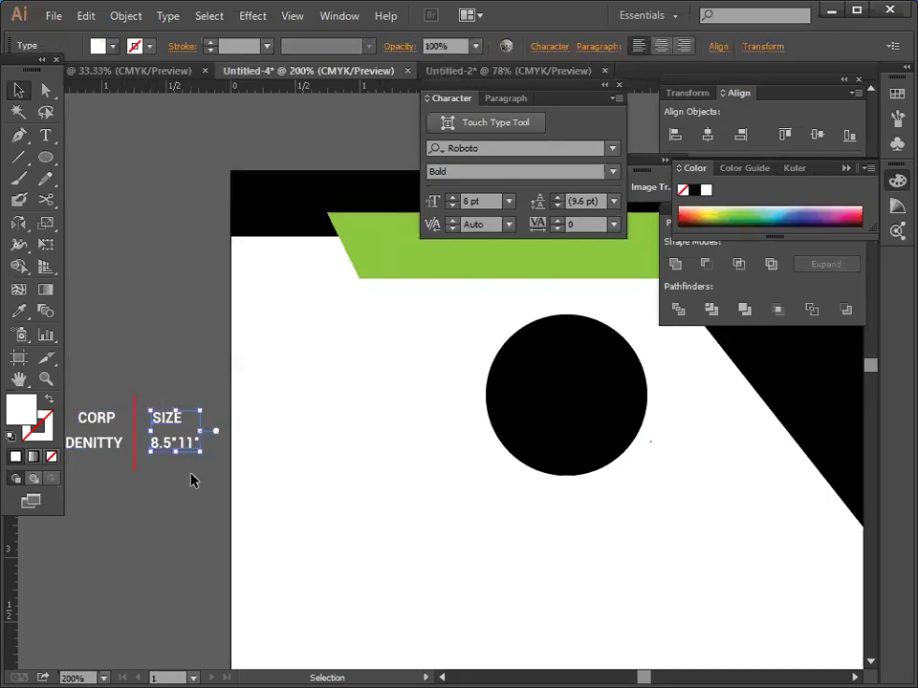
key(Left)
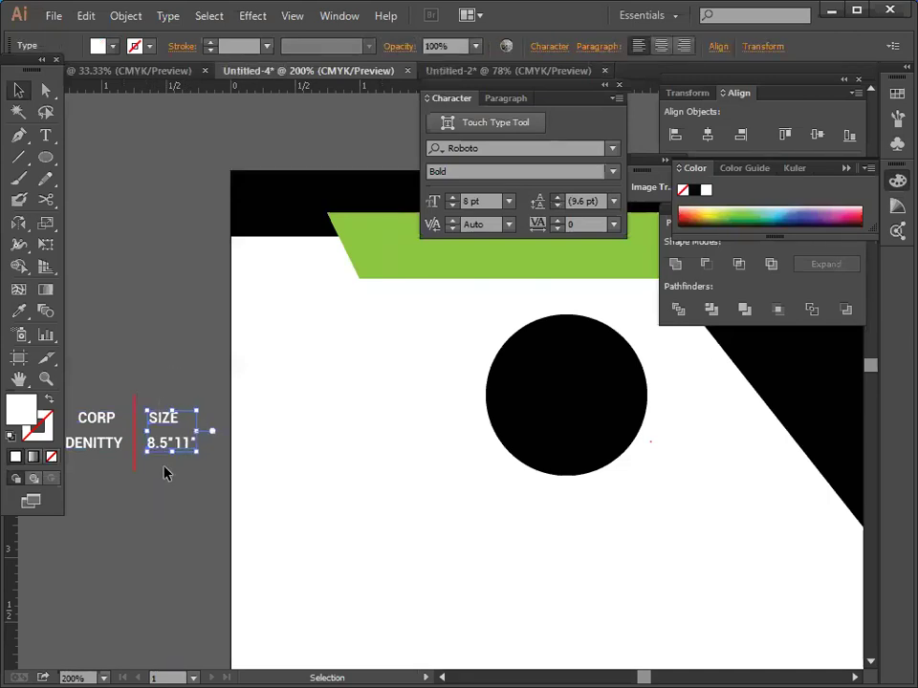
click(164, 470)
key(ctrl+z)
key(Left)
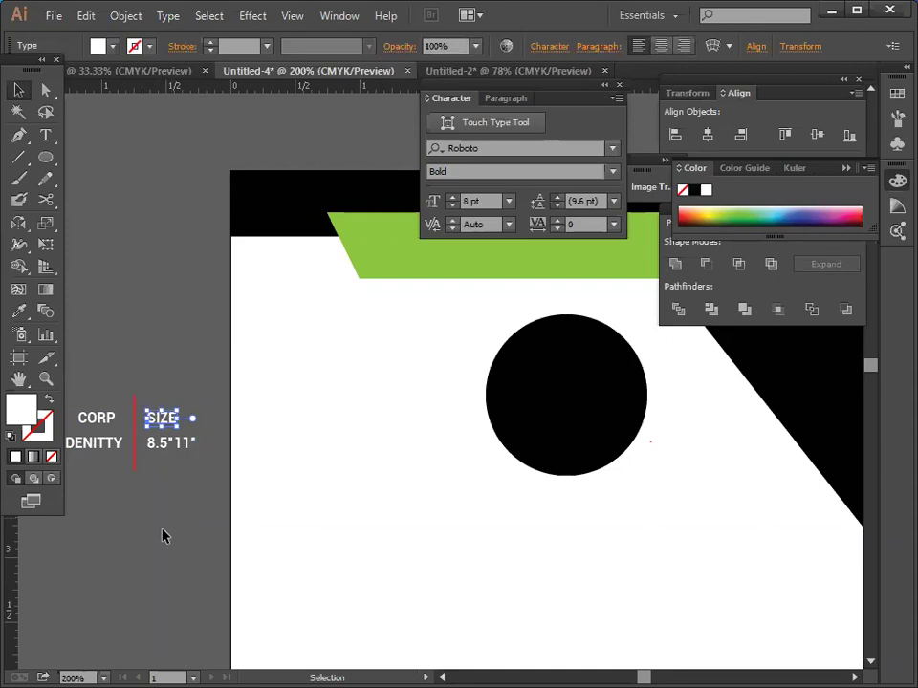
click(111, 469)
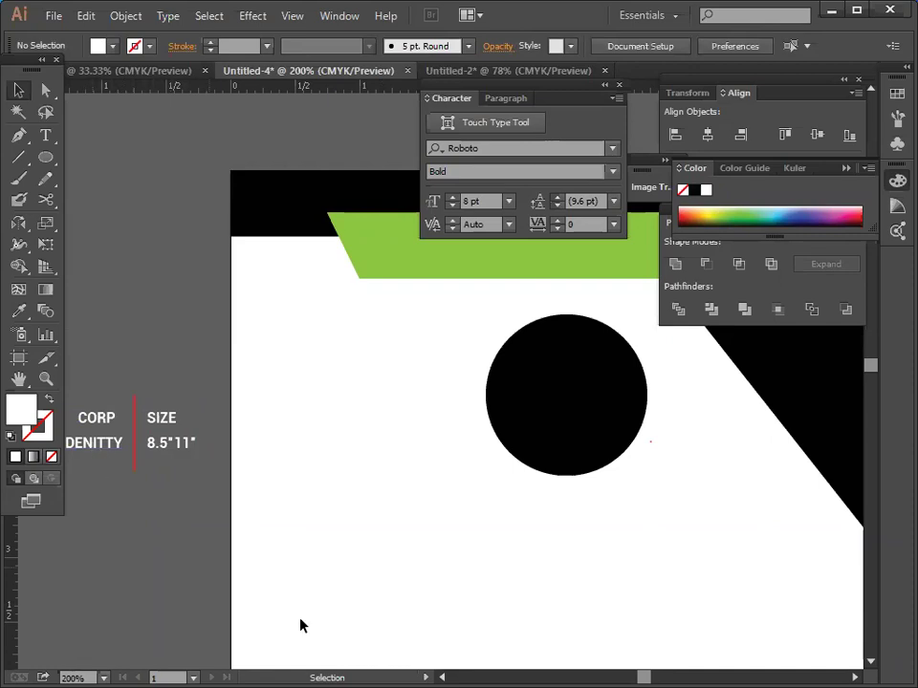
Nudge the CORP label left until it nearly lines up with the start of IDENITTY.
scroll(633, 662, left, 3)
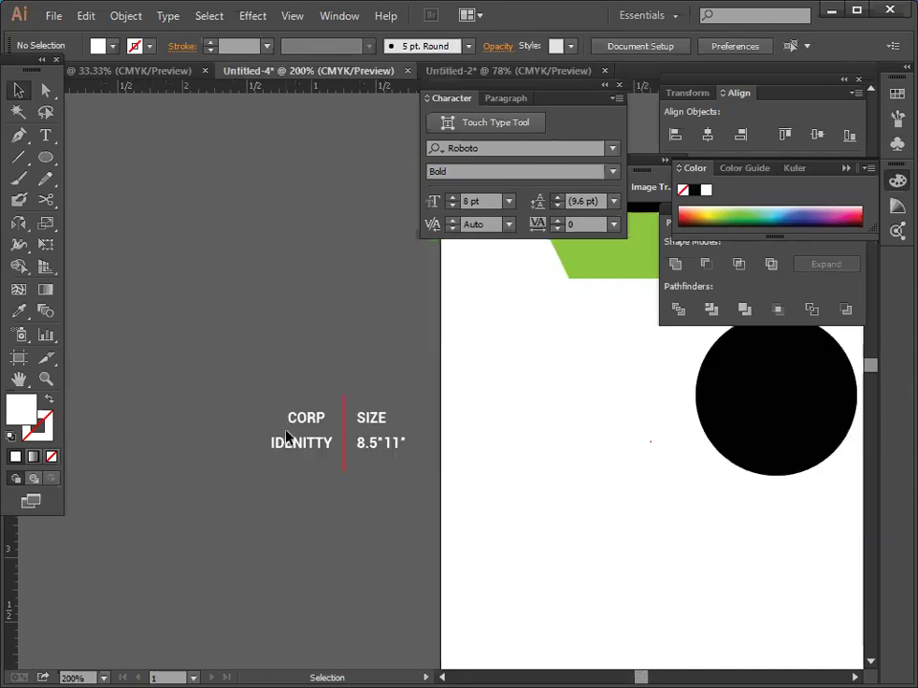
key(ctrl+z)
key(ctrl+z)
key(ctrl+z)
key(ctrl+z)
key(ctrl+z)
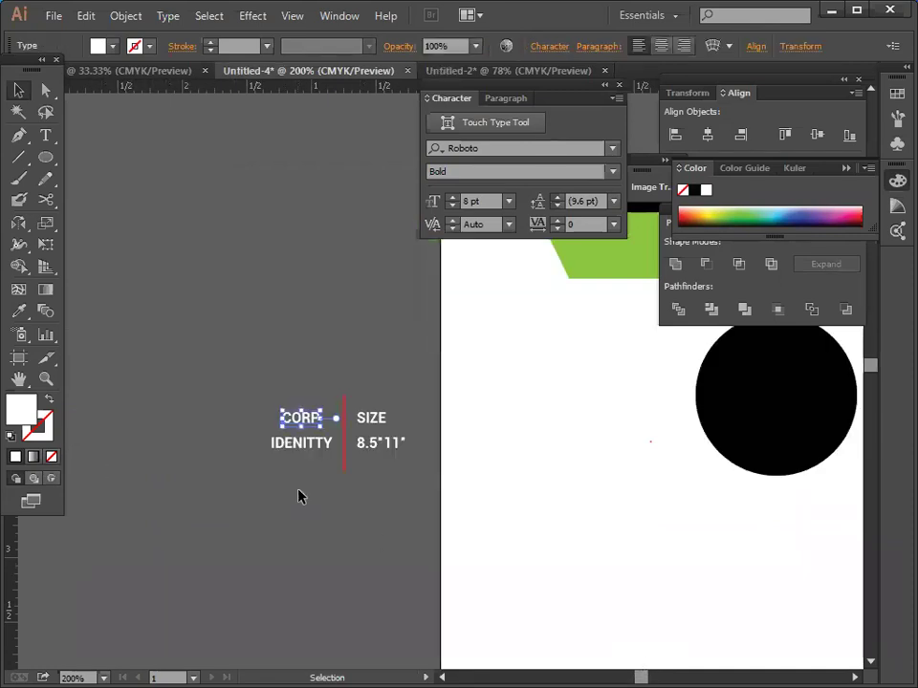
click(298, 519)
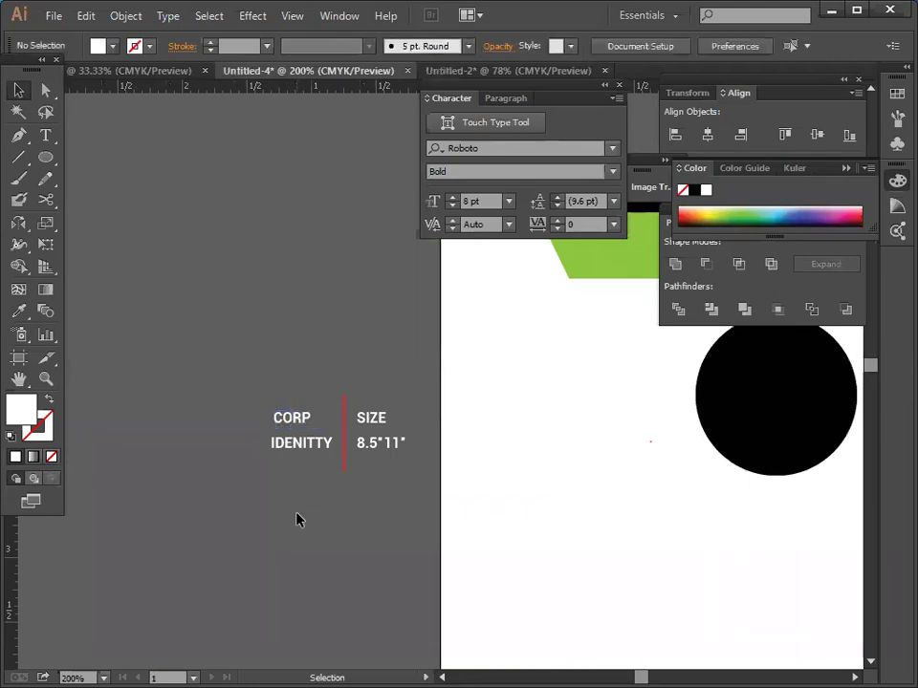
Add a vertical guide at IDENITTY's left edge and align the CORP label to it.
drag(12, 588, 270, 572)
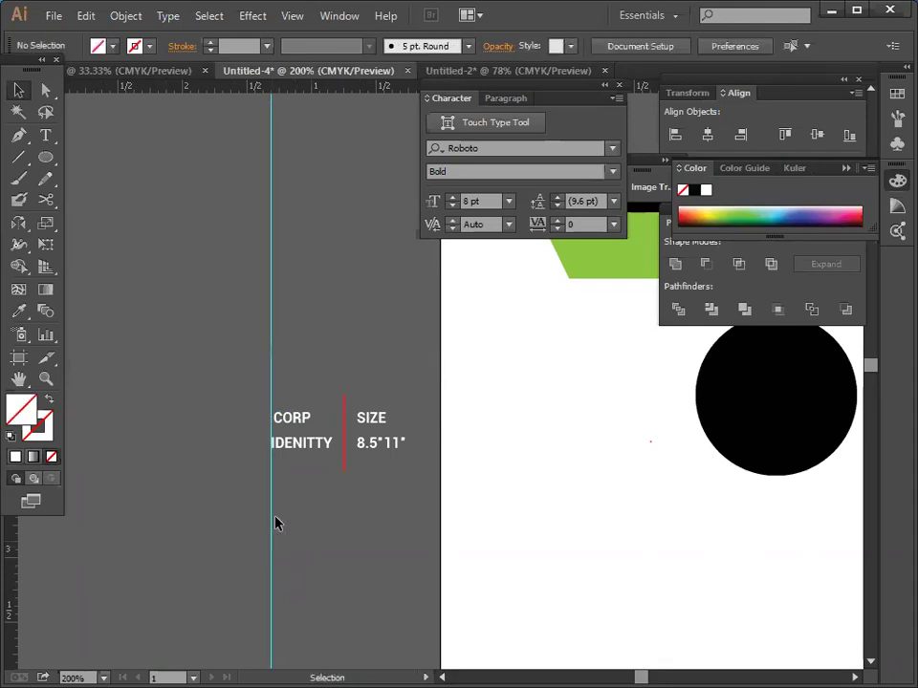
click(311, 423)
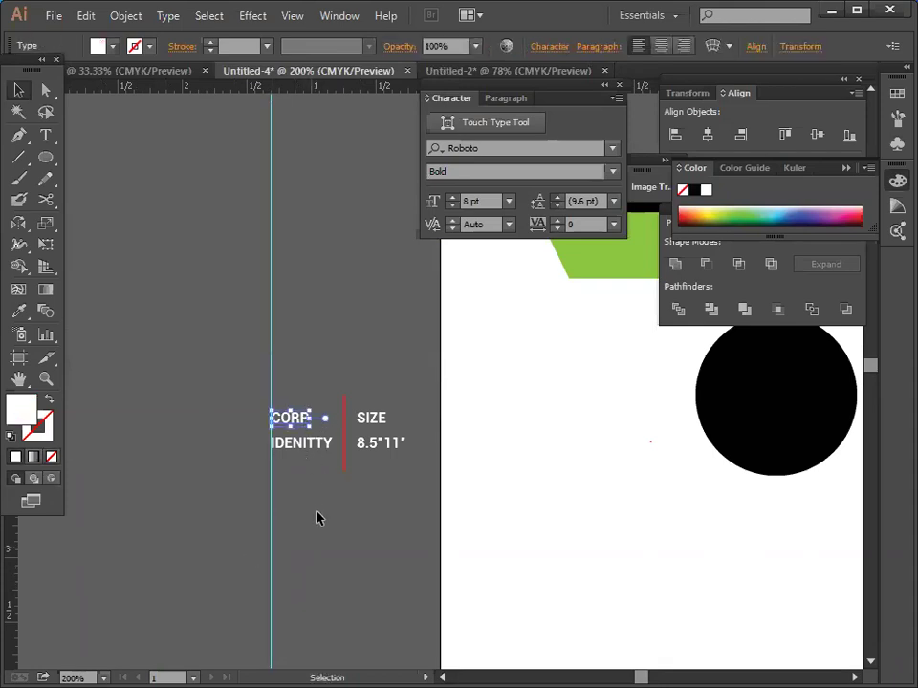
click(306, 542)
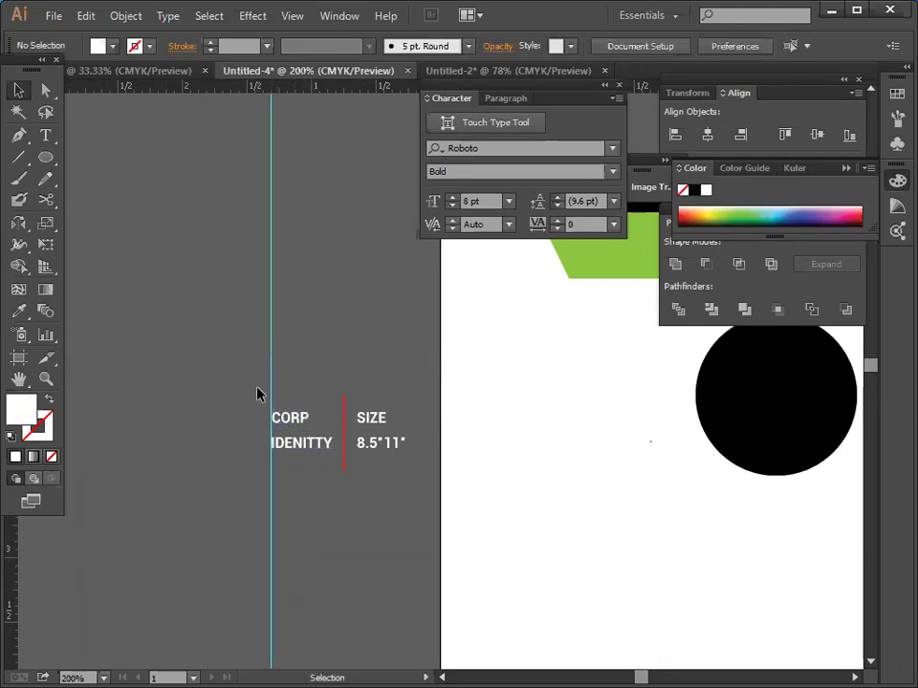
Shorten the red divider line slightly from its lower end.
drag(383, 477, 341, 532)
click(340, 532)
click(346, 469)
drag(346, 470, 345, 463)
click(282, 496)
Delete the vertical guide at the left edge of CORP and IDENITTY.
click(272, 253)
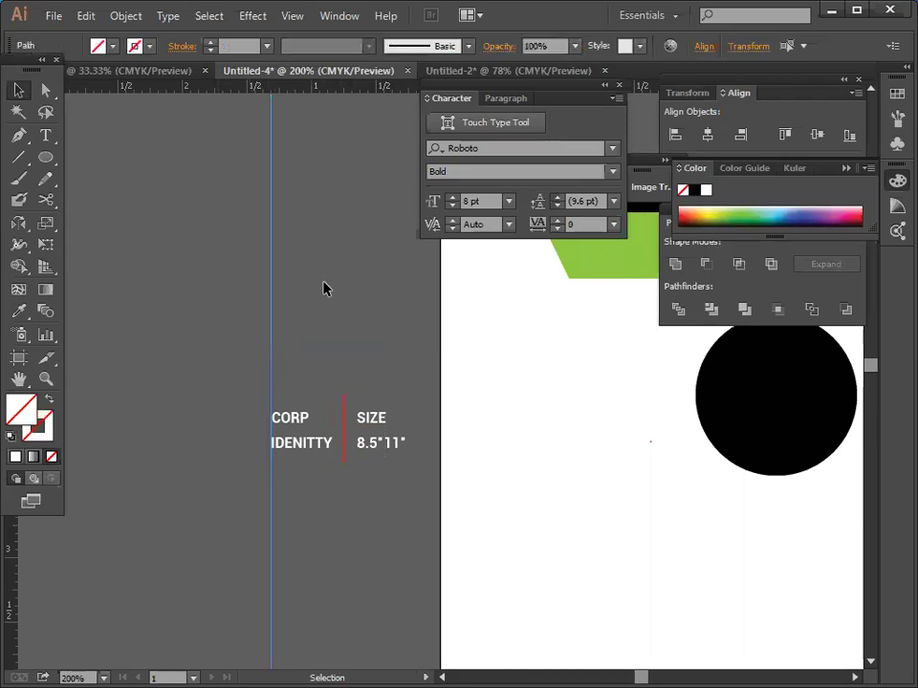
key(Delete)
drag(304, 471, 304, 469)
click(297, 543)
Nudge the red divider line left so it sits close to the end of IDENITTY.
click(343, 442)
key(Left)
key(Left)
key(Left)
key(Left)
click(366, 538)
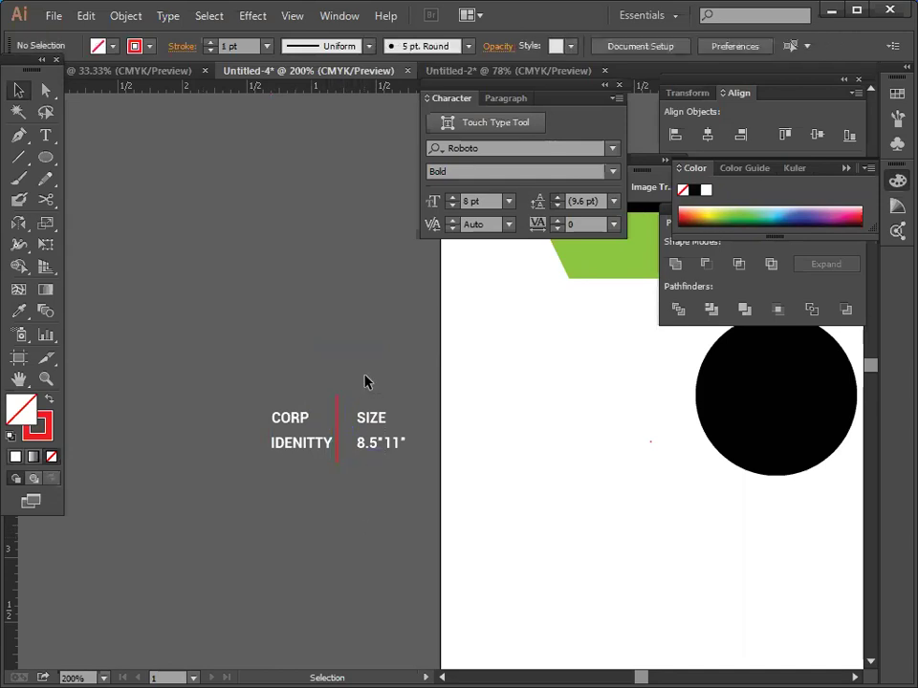
click(336, 409)
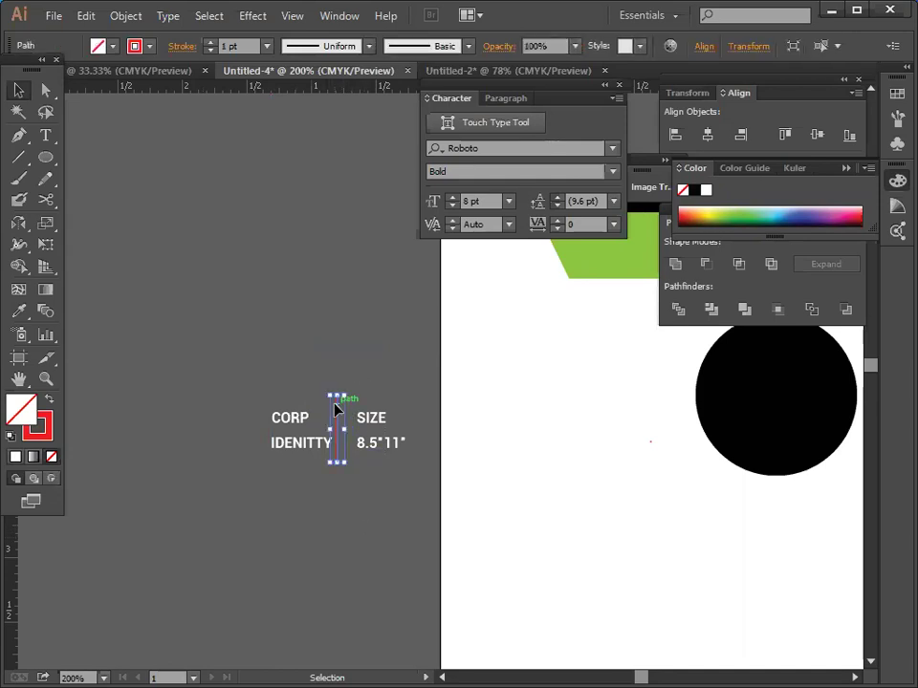
click(366, 370)
Nudge the SIZE and 8.5"11" labels left, closer to the red divider line.
click(372, 453)
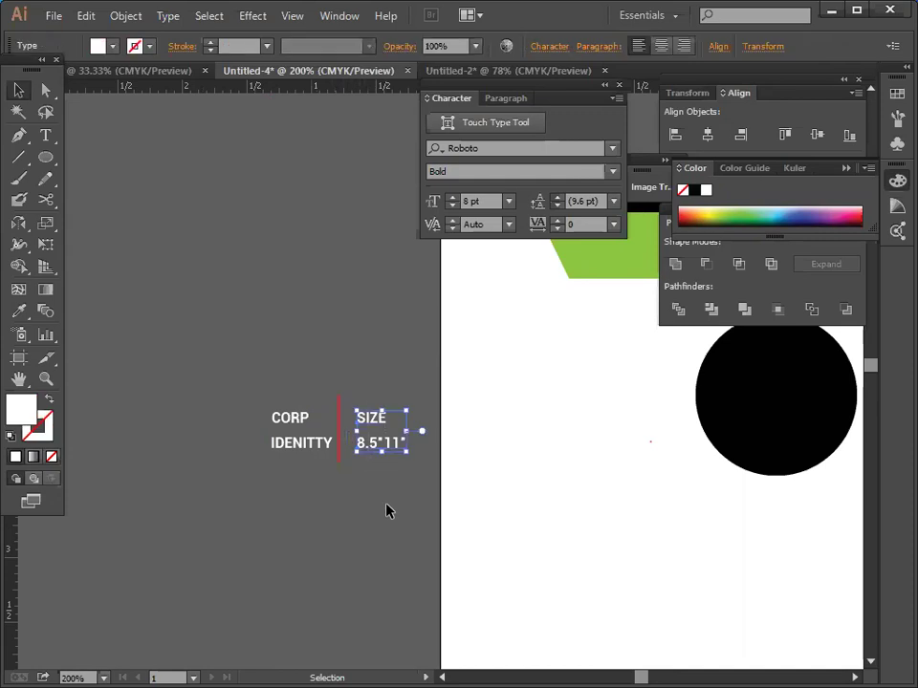
key(Left)
key(Left)
key(Left)
key(Left)
key(Left)
key(Left)
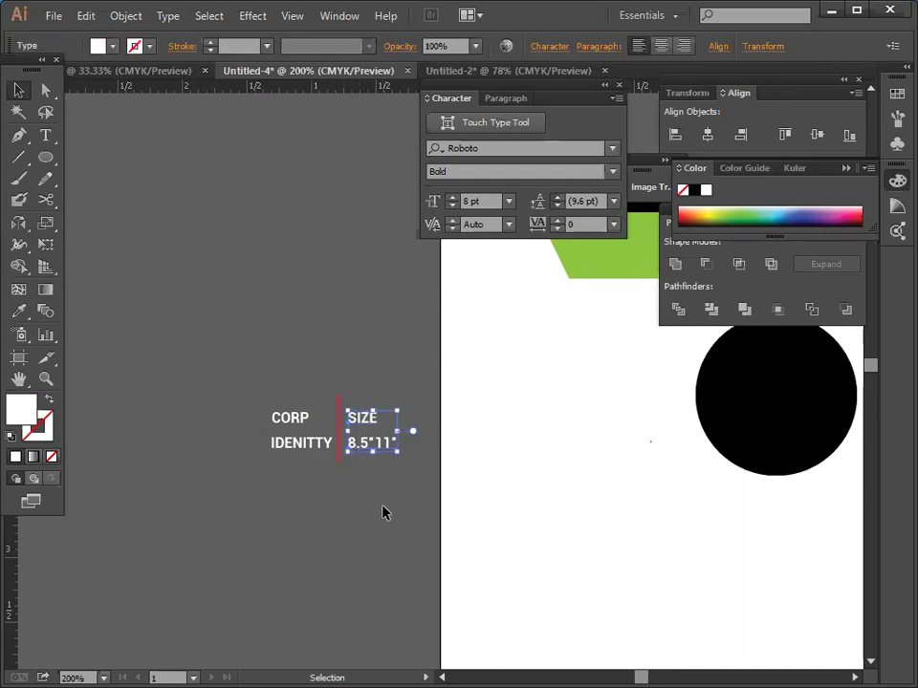
click(382, 513)
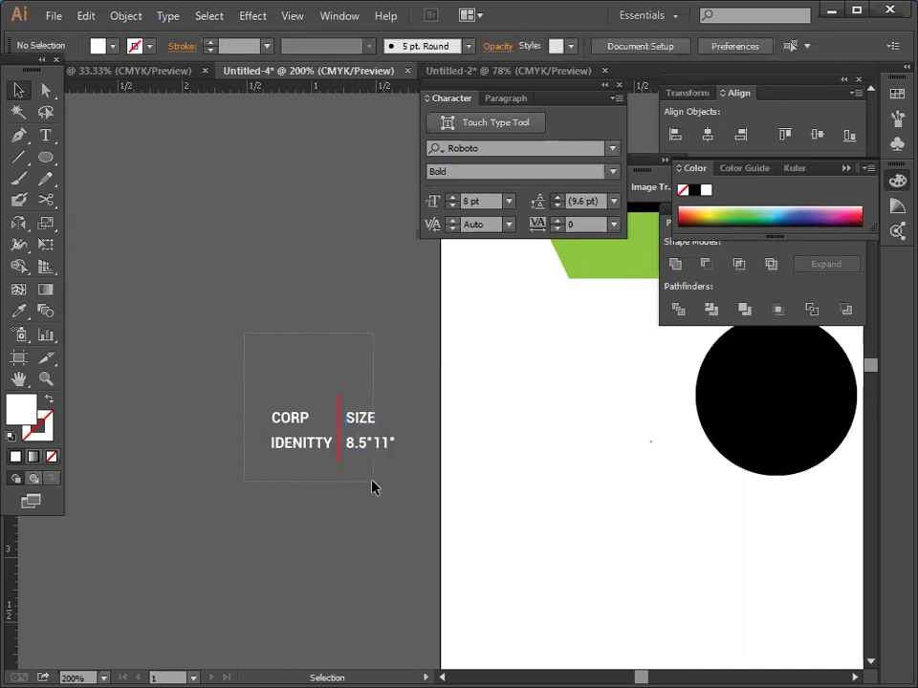
Group the four labels with the red divider and move the group onto the black circle.
drag(373, 487, 100, 307)
right_click(102, 302)
click(163, 390)
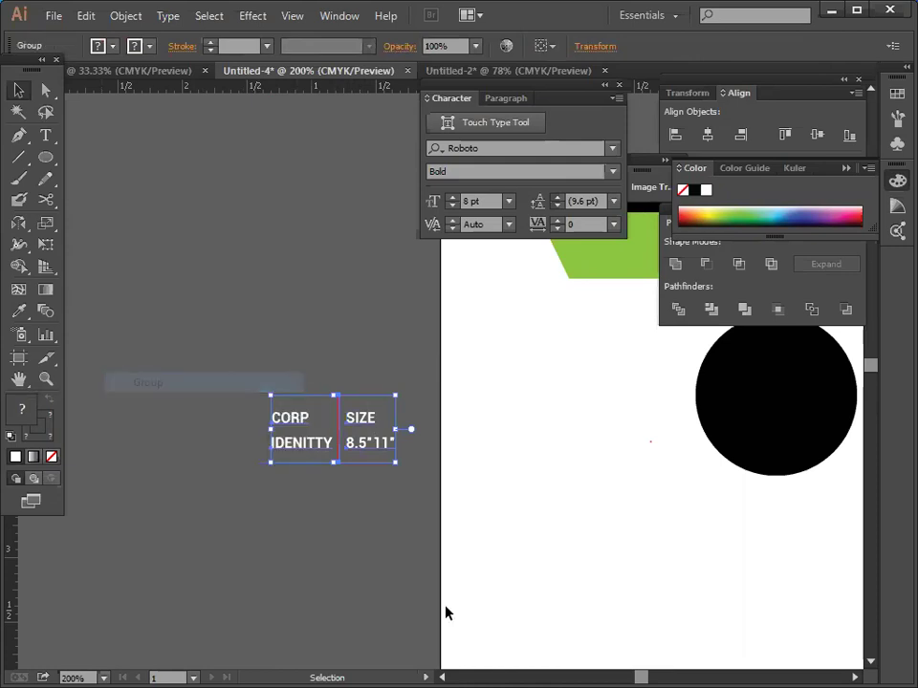
click(742, 491)
key(a)
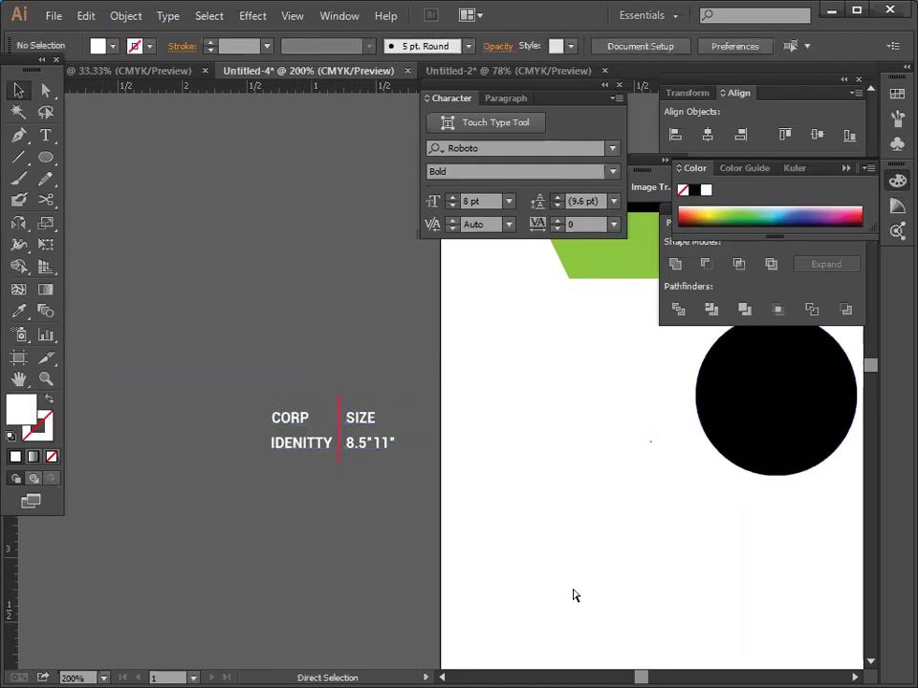
key(ctrl+minus)
drag(402, 411, 627, 392)
click(642, 482)
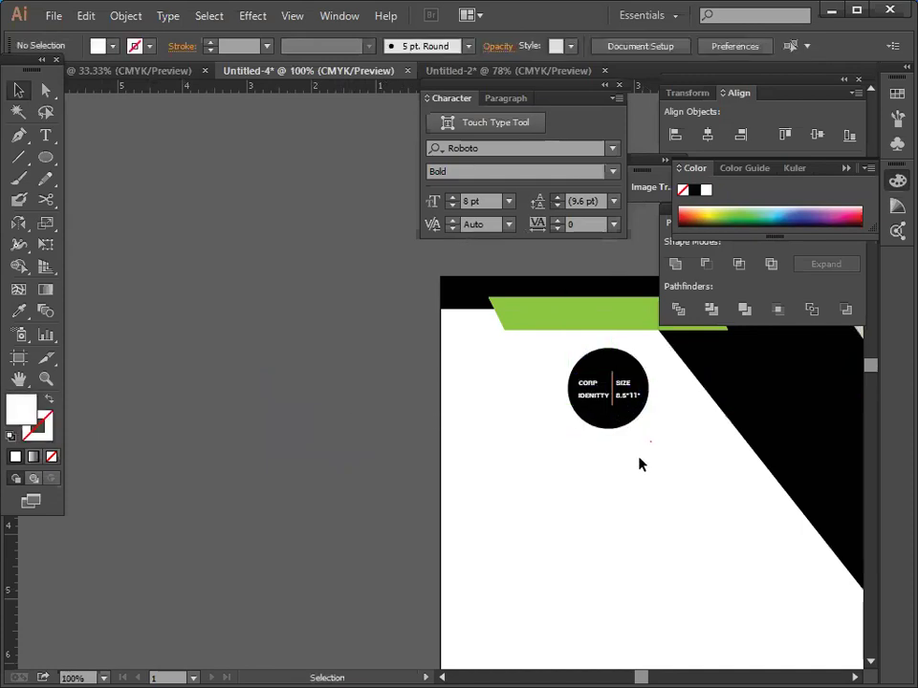
Group the black circle with the label group on it.
drag(639, 434, 545, 363)
right_click(635, 312)
click(669, 396)
click(628, 496)
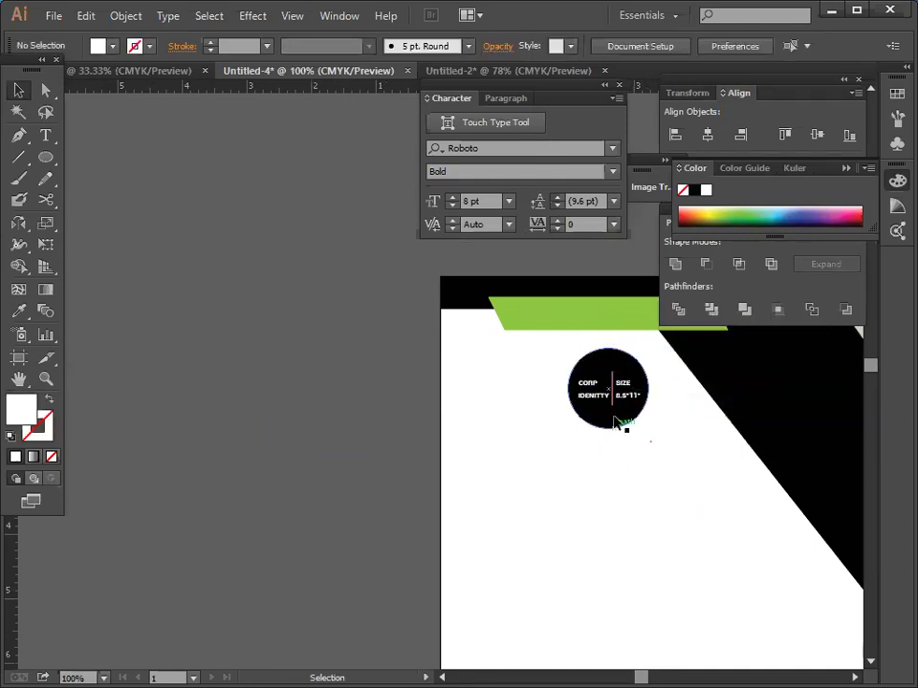
Move the circle badge to the page's left edge, just below the black band.
drag(615, 420, 493, 403)
click(536, 476)
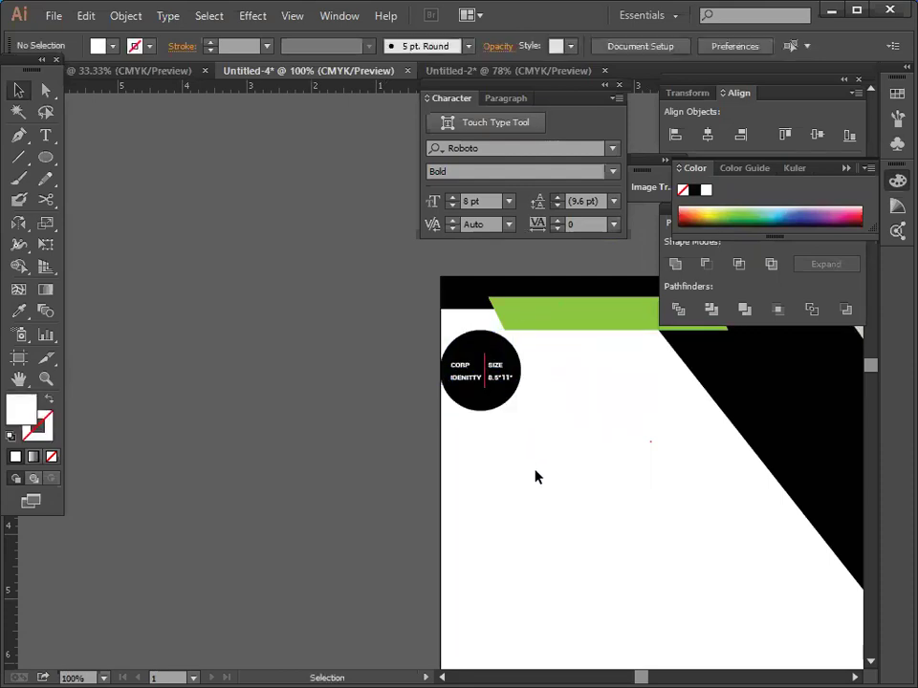
click(487, 378)
mouse_move(486, 411)
mouse_down()
mouse_move(484, 419)
mouse_move(495, 398)
mouse_up()
click(521, 468)
click(546, 498)
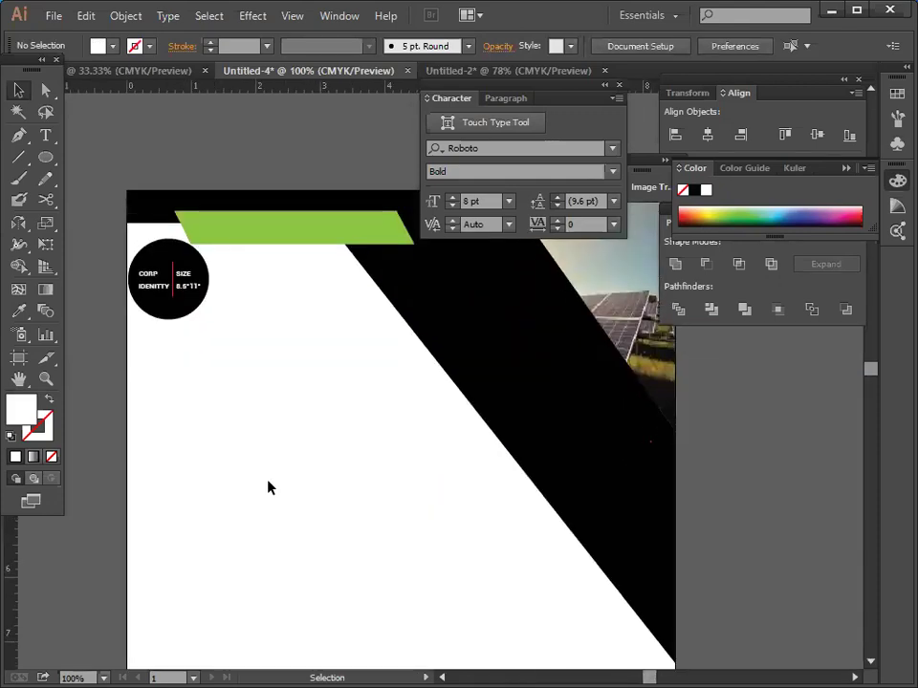
Ungroup the badge to separate the circle from its label group.
click(187, 285)
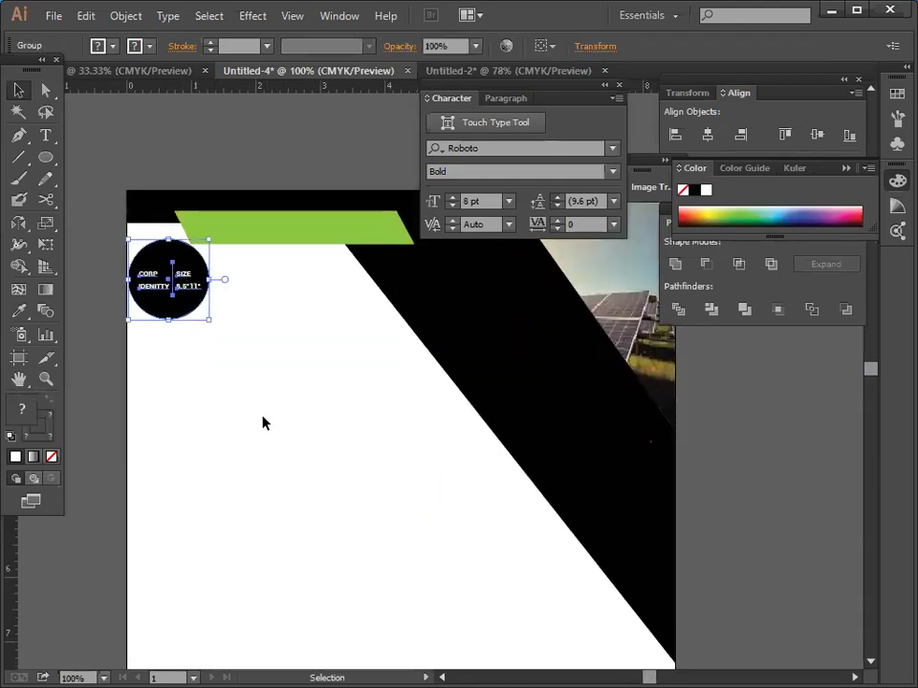
right_click(266, 425)
click(287, 522)
click(256, 501)
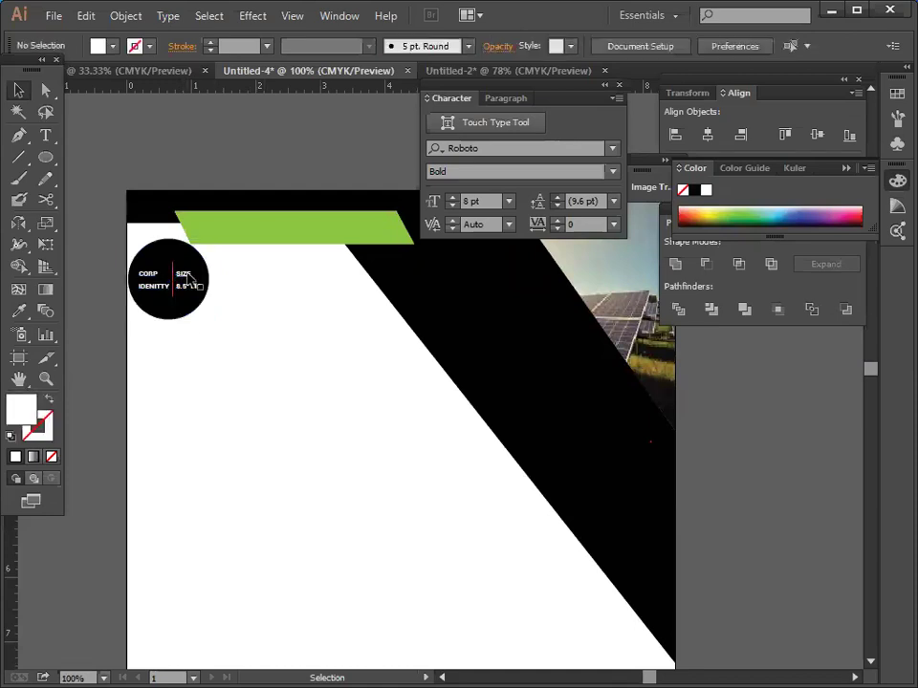
Try a 10 pt text size for the grouped labels inside the circle.
click(186, 275)
click(508, 201)
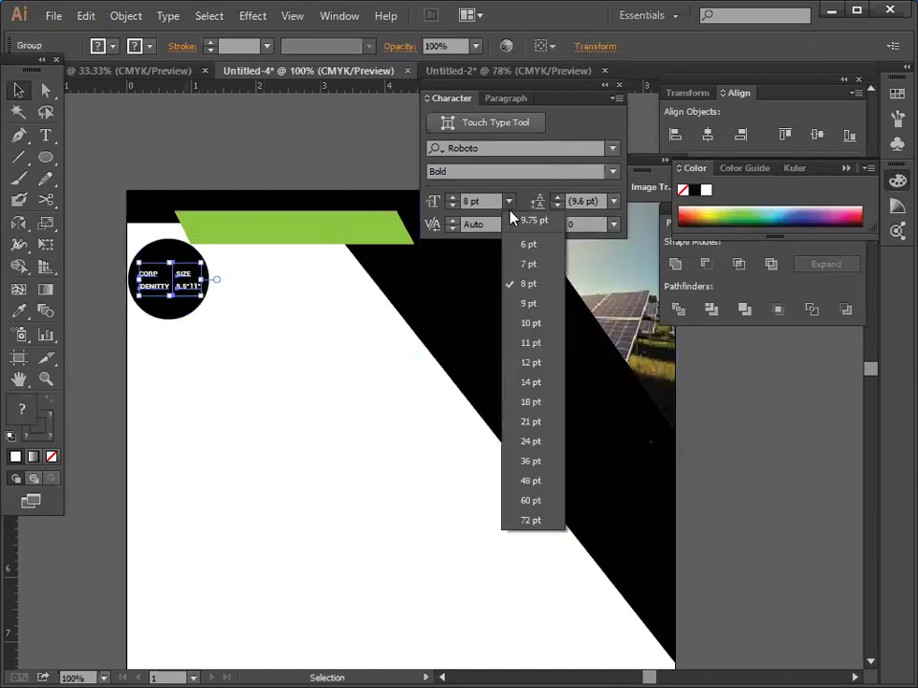
click(524, 323)
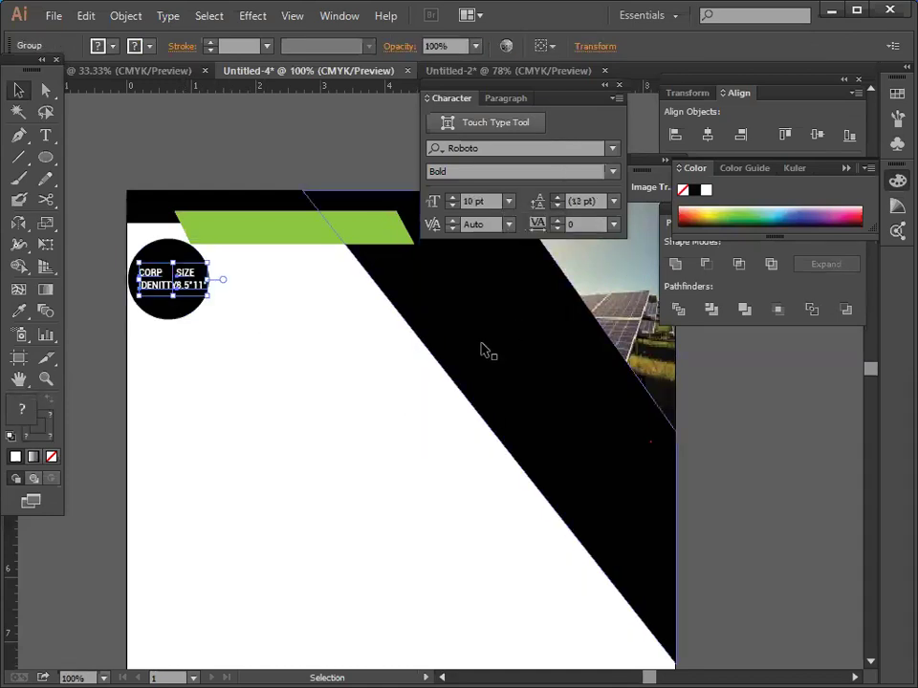
click(339, 389)
click(181, 291)
click(269, 484)
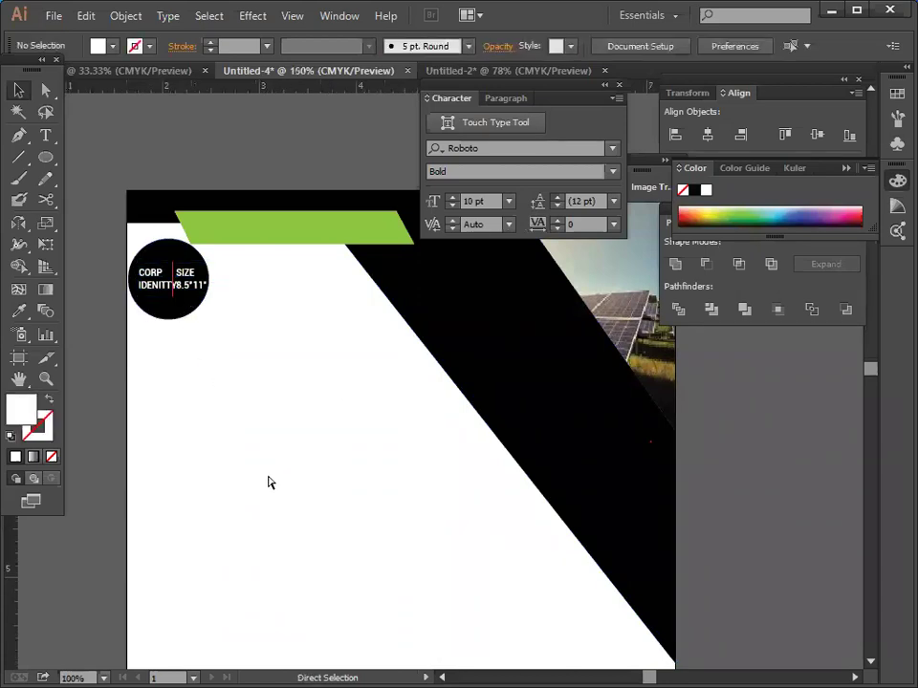
Ungroup the badge's labels and divider and select the IDENITTY label on its own.
key(ctrl+plus)
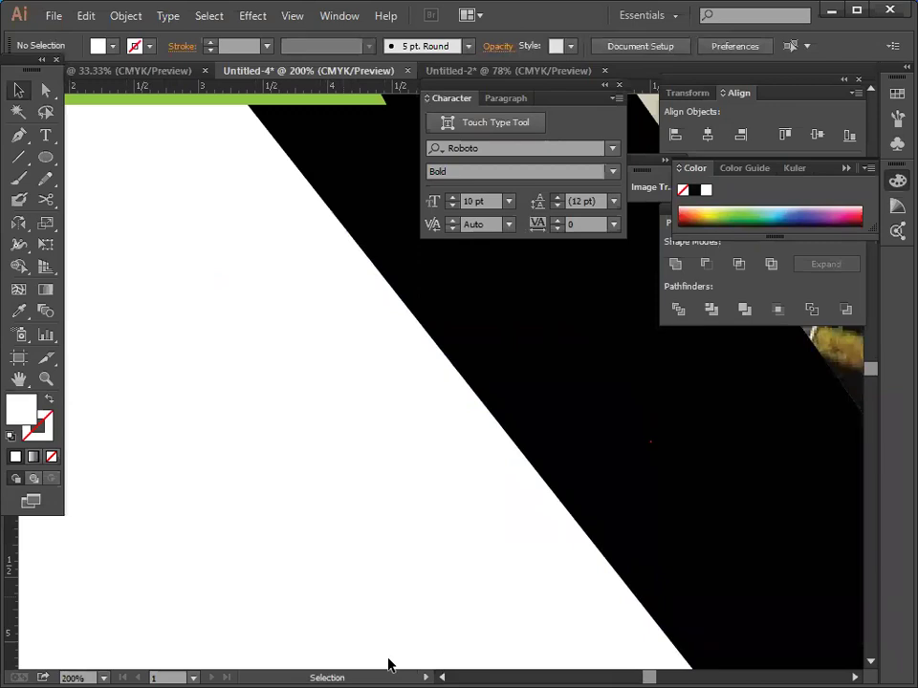
drag(649, 677, 643, 677)
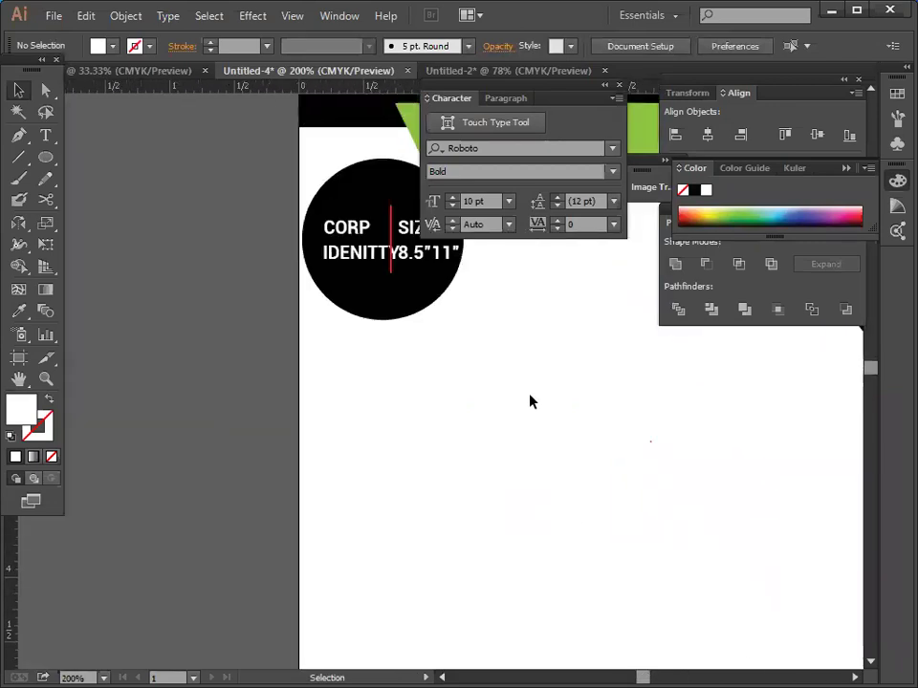
scroll(528, 401, up, 3)
right_click(410, 407)
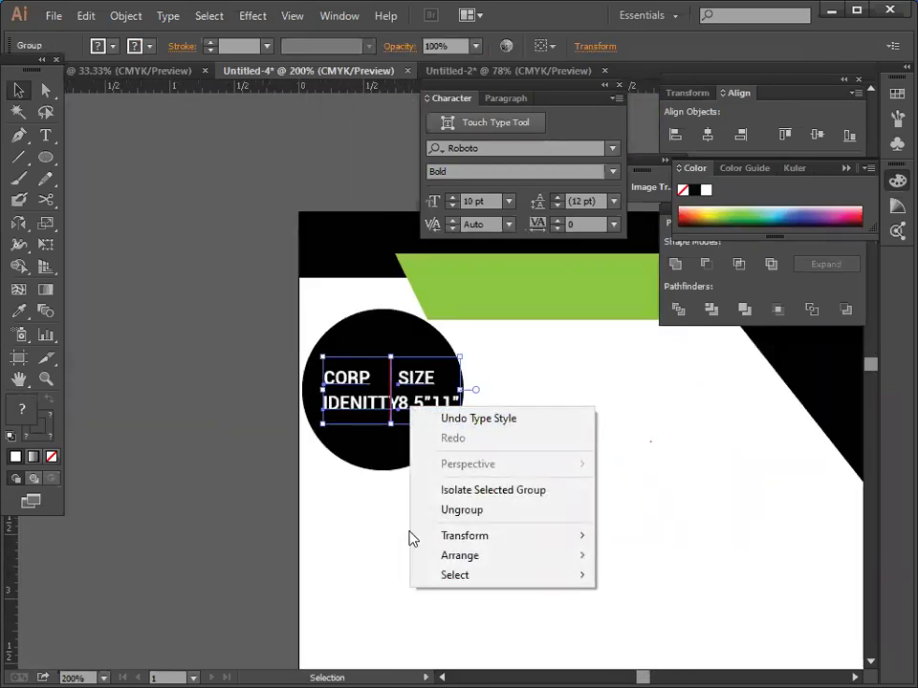
click(459, 509)
click(402, 514)
click(381, 406)
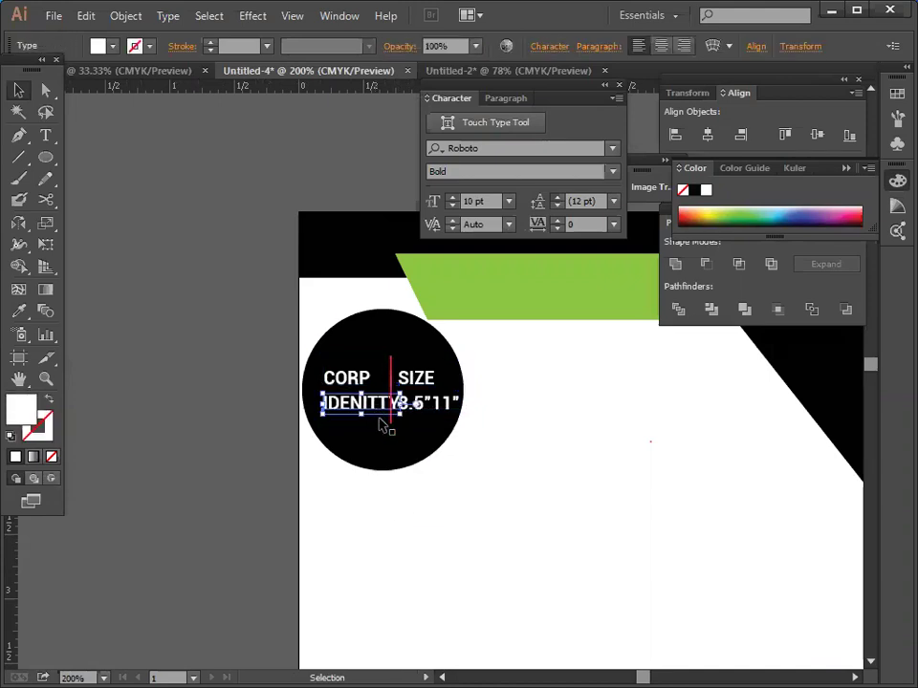
click(506, 500)
Undo the ungrouping of the labels and their 10 pt text size.
key(ctrl+z)
key(ctrl+z)
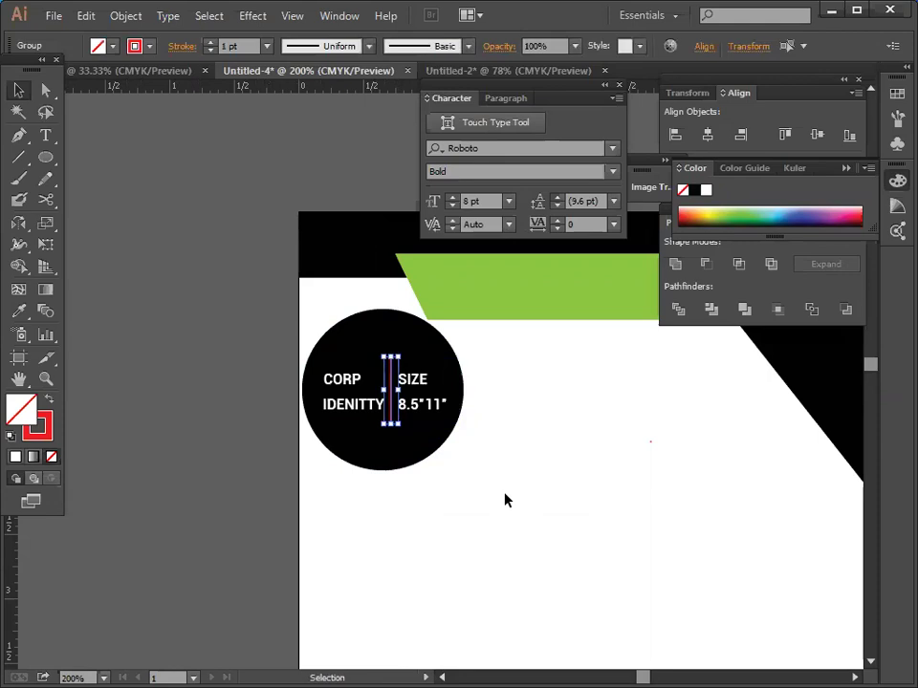
click(506, 500)
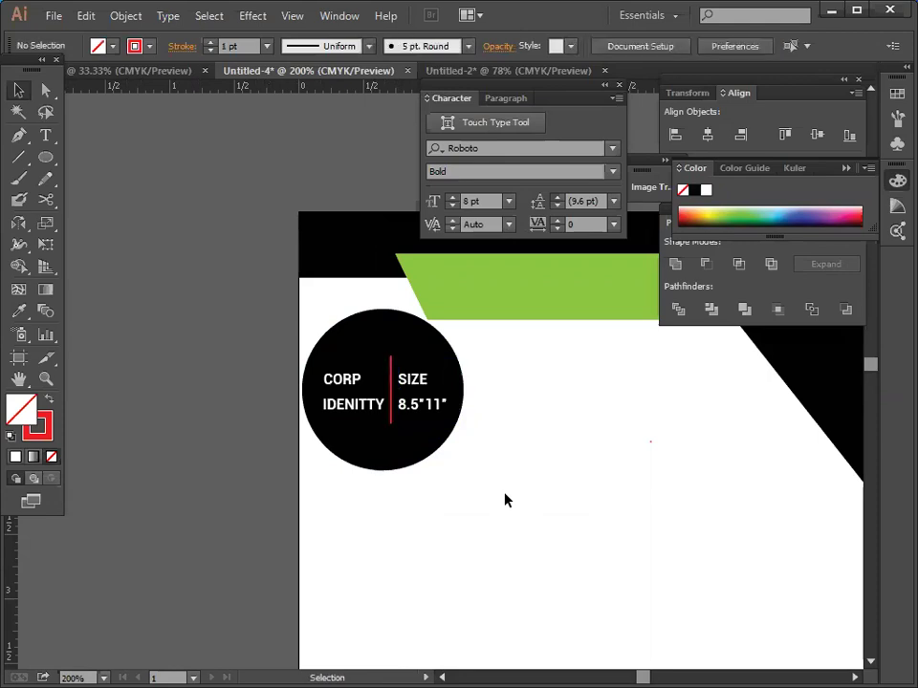
Close the Character panel to clear the view of the header and badge.
scroll(501, 498, down, 2)
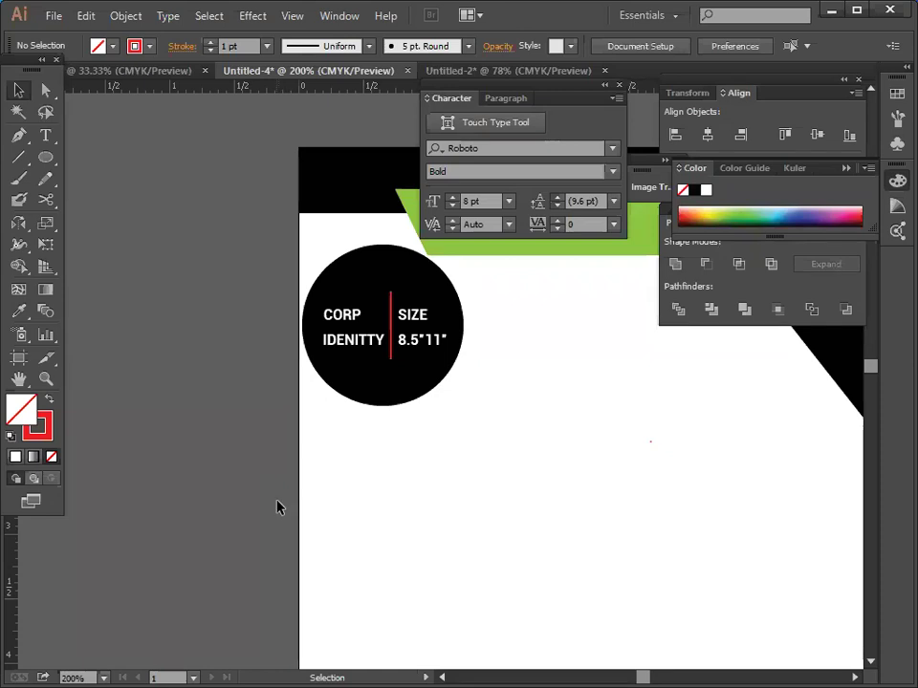
scroll(411, 626, down, 2)
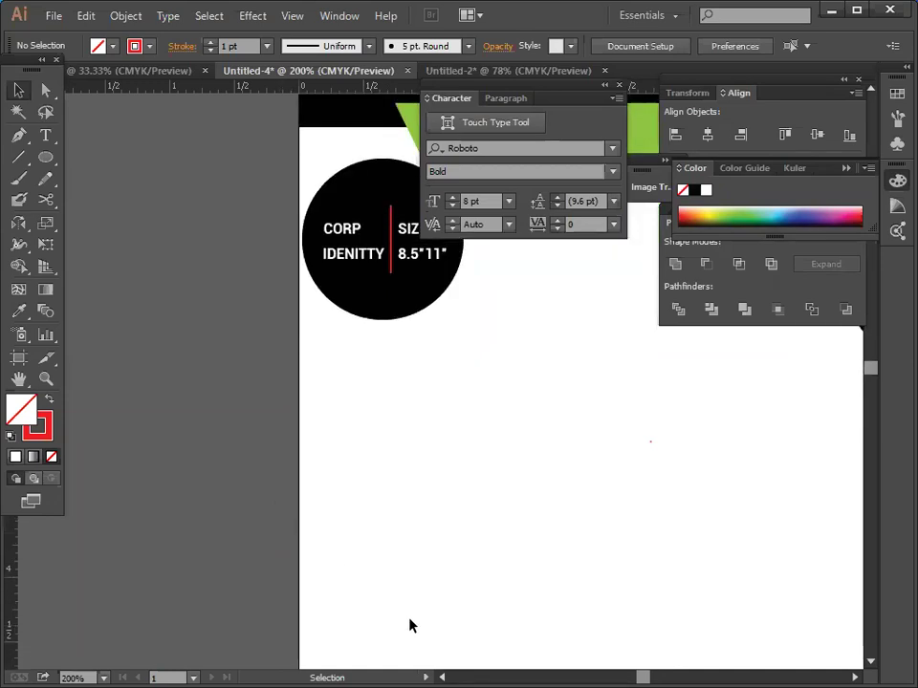
drag(643, 675, 642, 668)
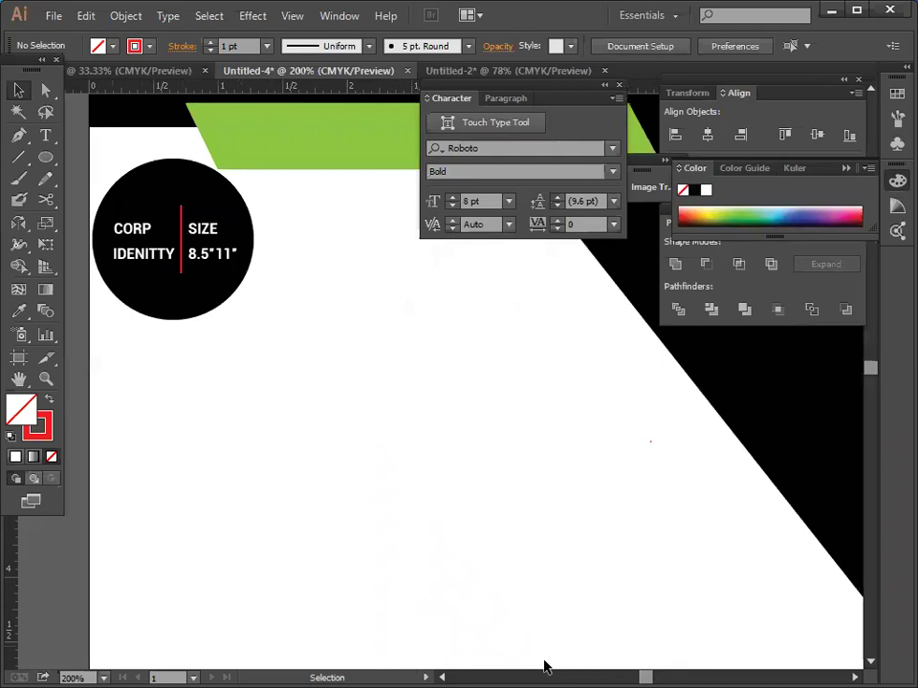
scroll(329, 379, up, 1)
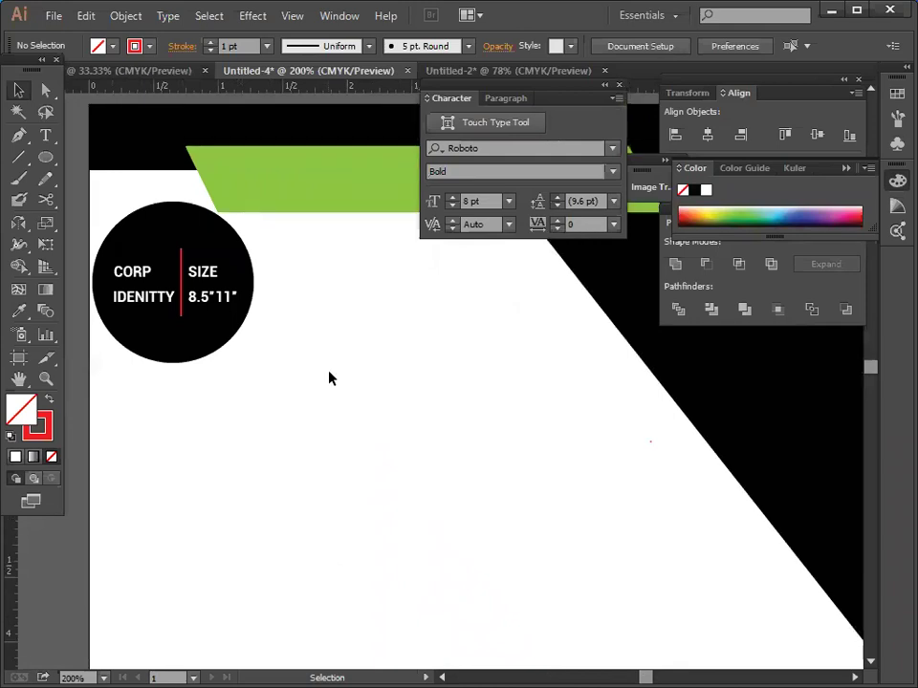
scroll(328, 379, up, 1)
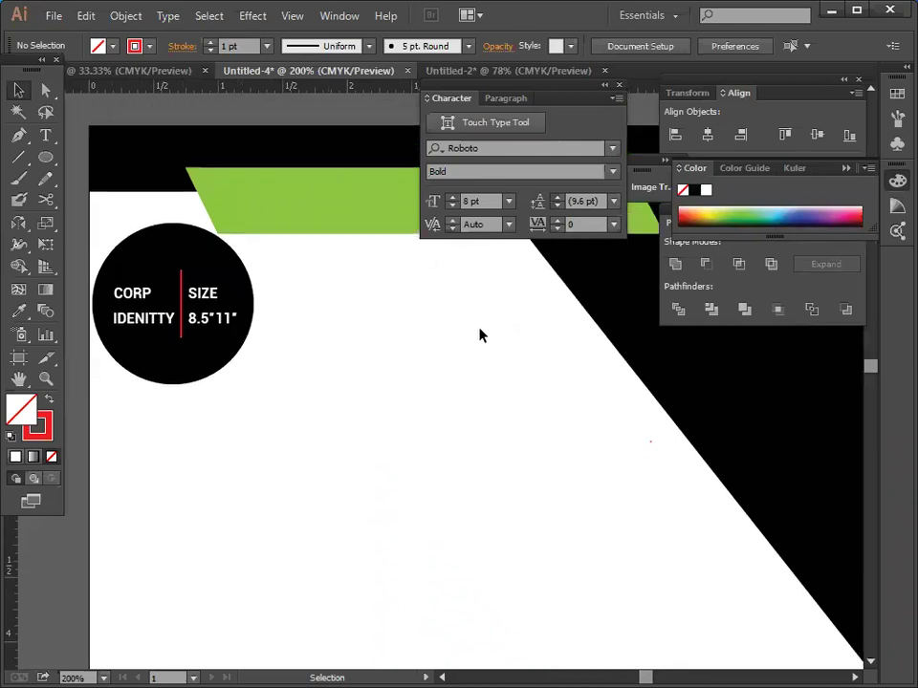
click(618, 85)
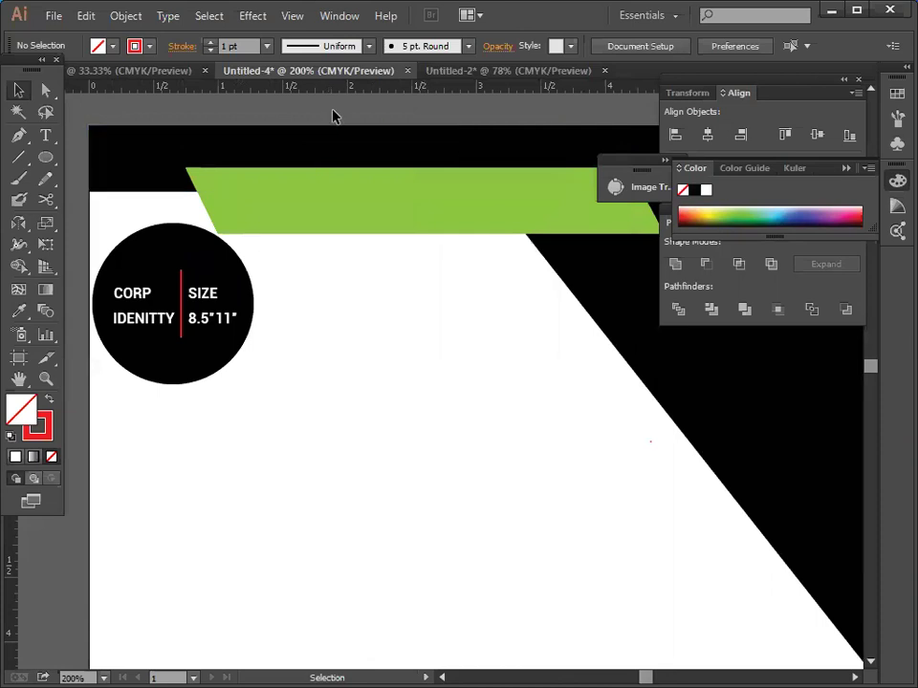
Bring the Home Liberty logo and the three-line placeholder paragraph from Untitled-2 into Untitled-4.
click(191, 72)
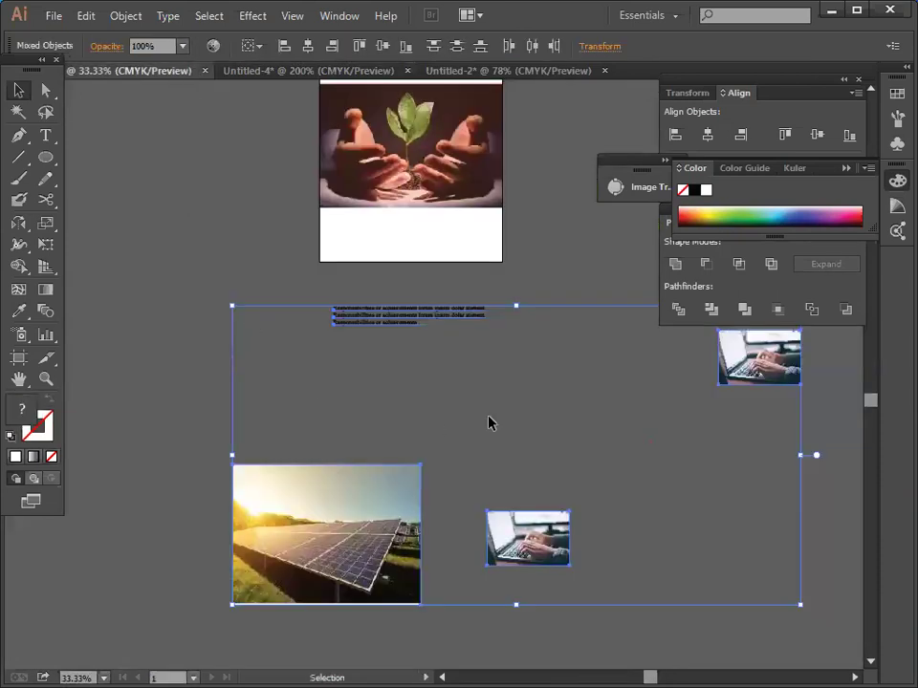
click(346, 73)
click(511, 72)
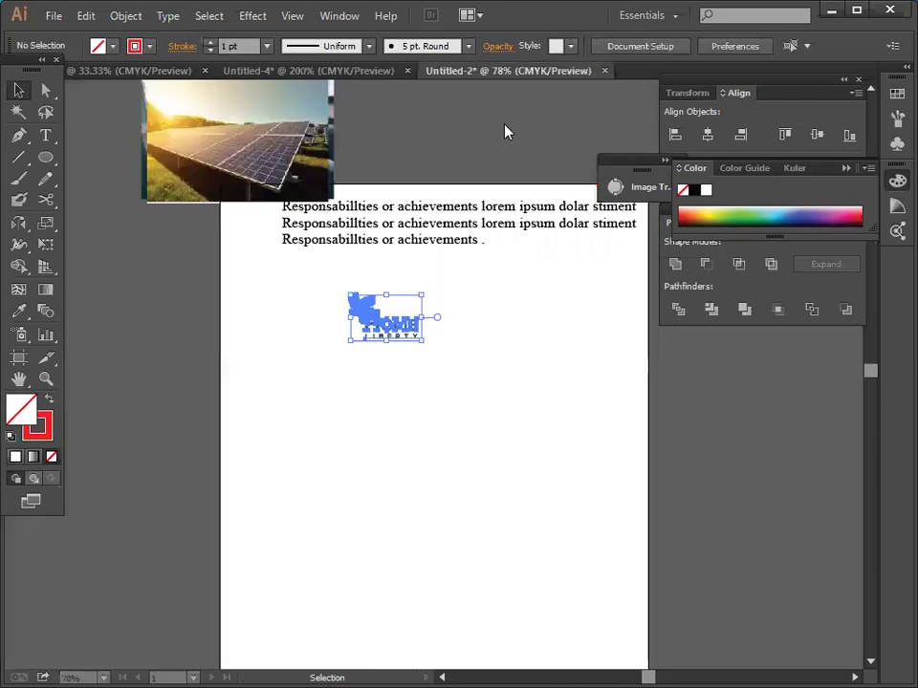
click(401, 410)
drag(335, 285, 429, 367)
click(475, 333)
click(435, 248)
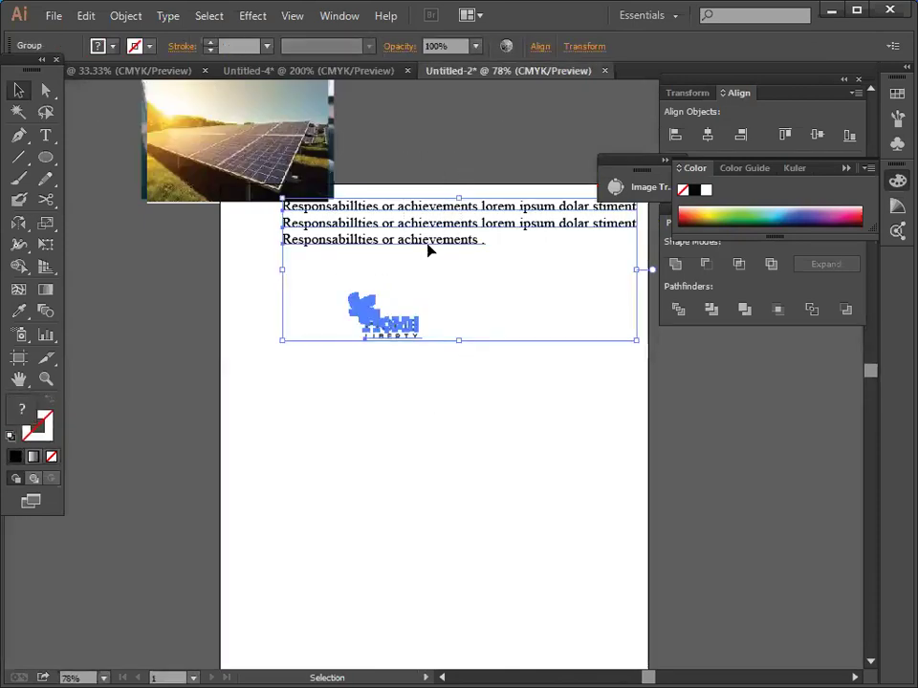
drag(439, 271, 552, 578)
scroll(352, 492, down, 2)
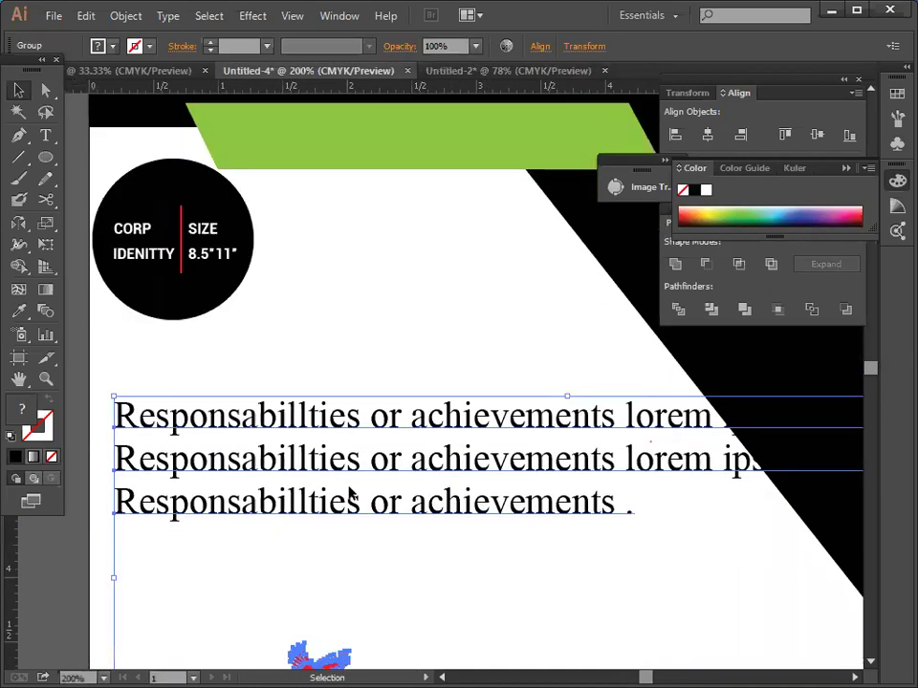
Scale down the imported paragraph and logo together, then move the paragraph left, over the page's left edge.
drag(112, 394, 242, 513)
click(429, 590)
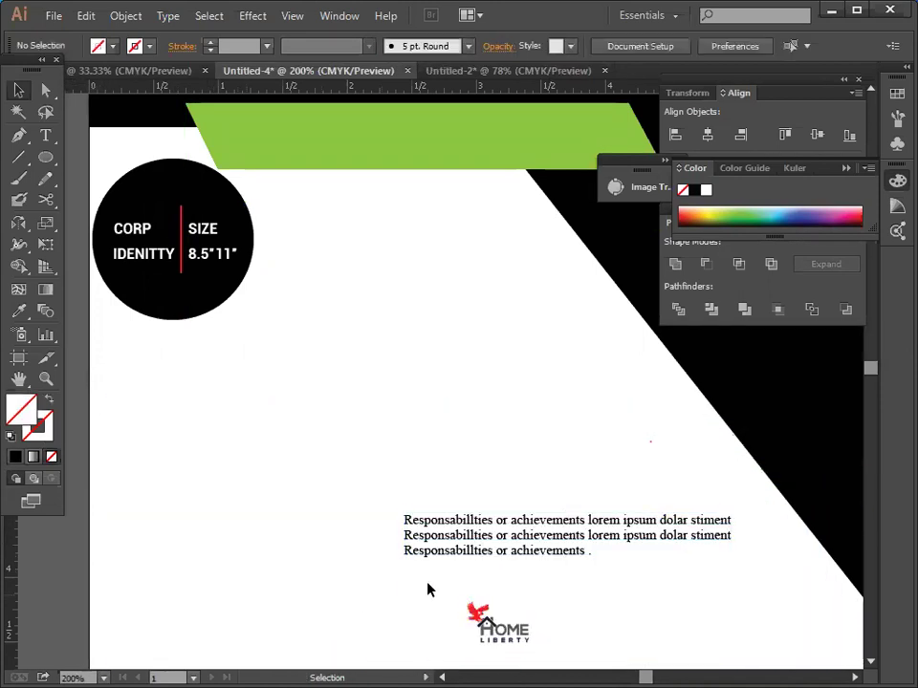
drag(554, 554, 218, 552)
click(423, 579)
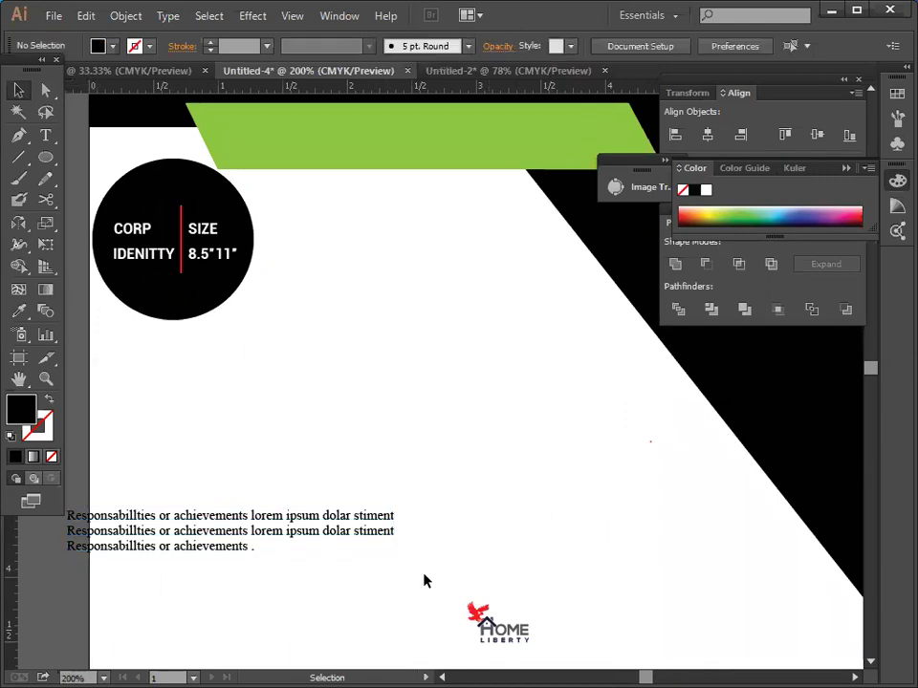
Move the Home Liberty logo up toward the circle badge, enlarge it and ungroup its parts.
drag(490, 612, 468, 427)
drag(437, 363, 466, 350)
right_click(467, 349)
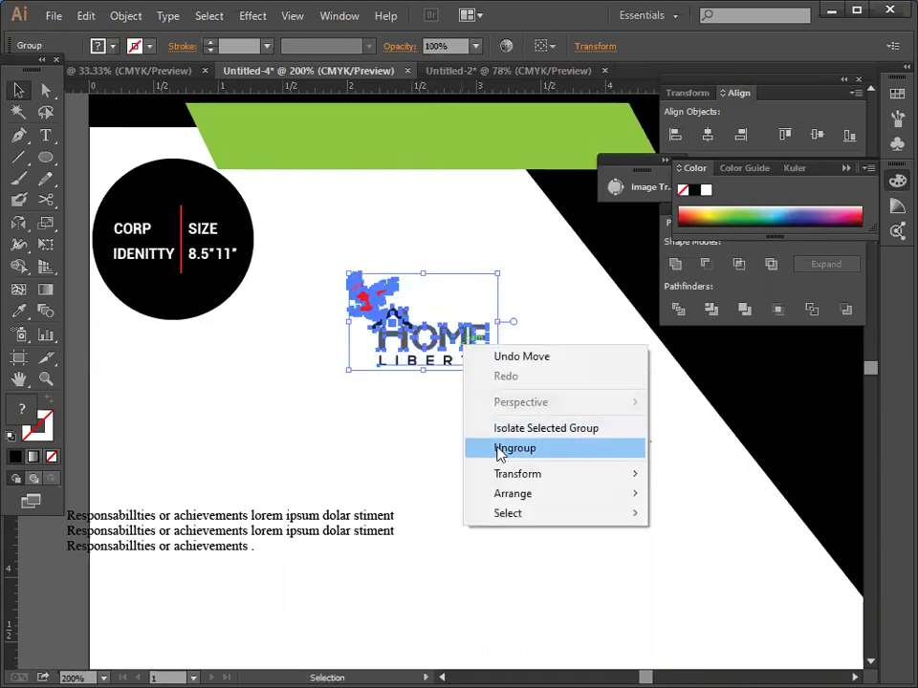
click(500, 453)
click(451, 447)
Recolour the logo's red eagle with the green sampled from the header bar.
click(380, 304)
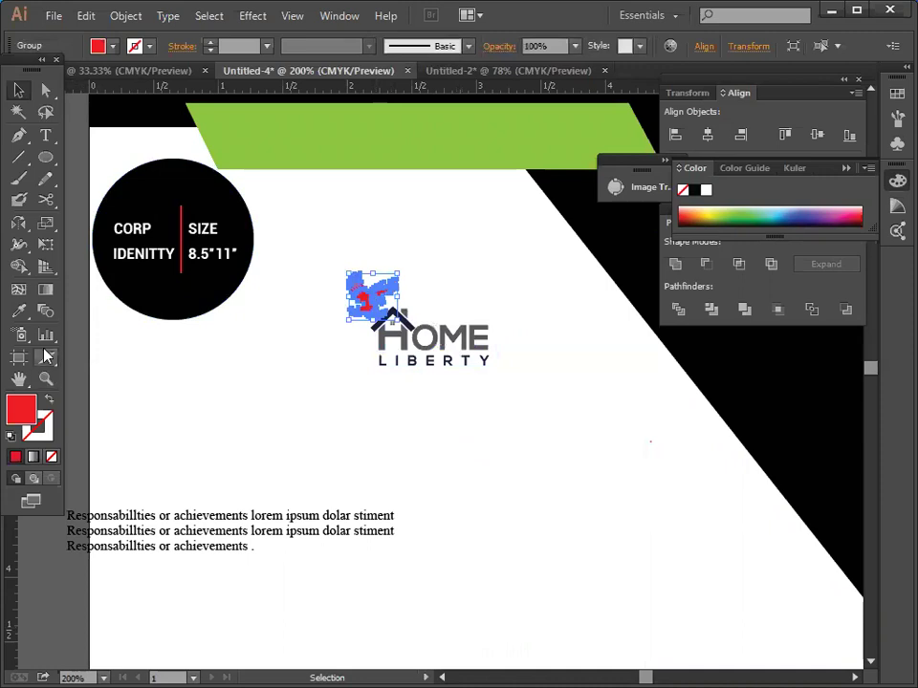
click(18, 311)
click(304, 130)
click(18, 88)
click(322, 287)
Group the green eagle, house and lettering back into one logo object.
drag(332, 260, 505, 418)
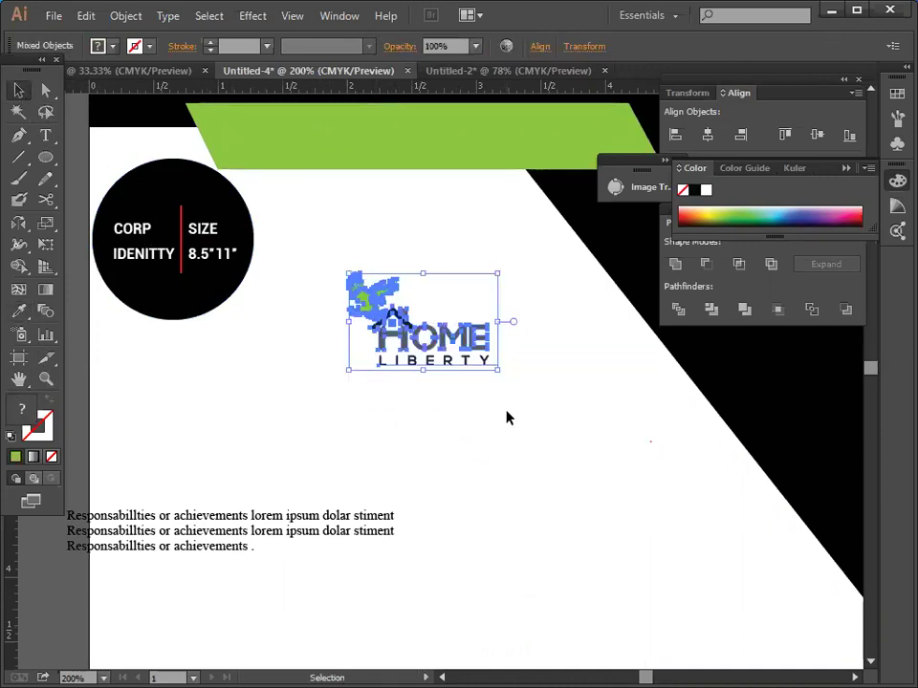
right_click(507, 413)
click(569, 497)
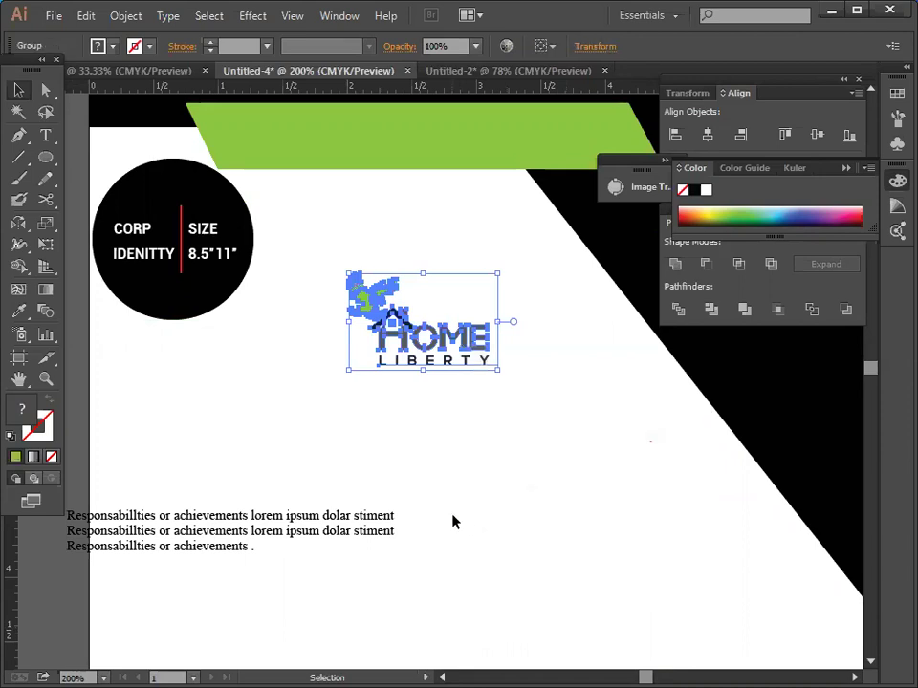
click(453, 522)
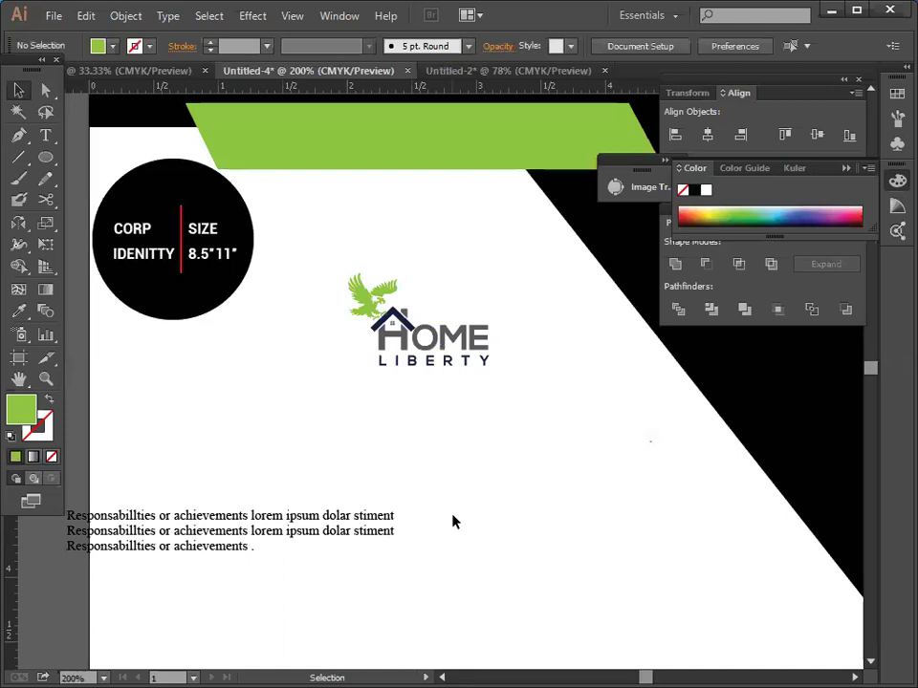
Enlarge the grouped logo to about 1.41 x 0.91 in and place it beside the circle badge, just under the green header bar.
scroll(453, 522, up, 1)
drag(443, 361, 447, 306)
click(527, 403)
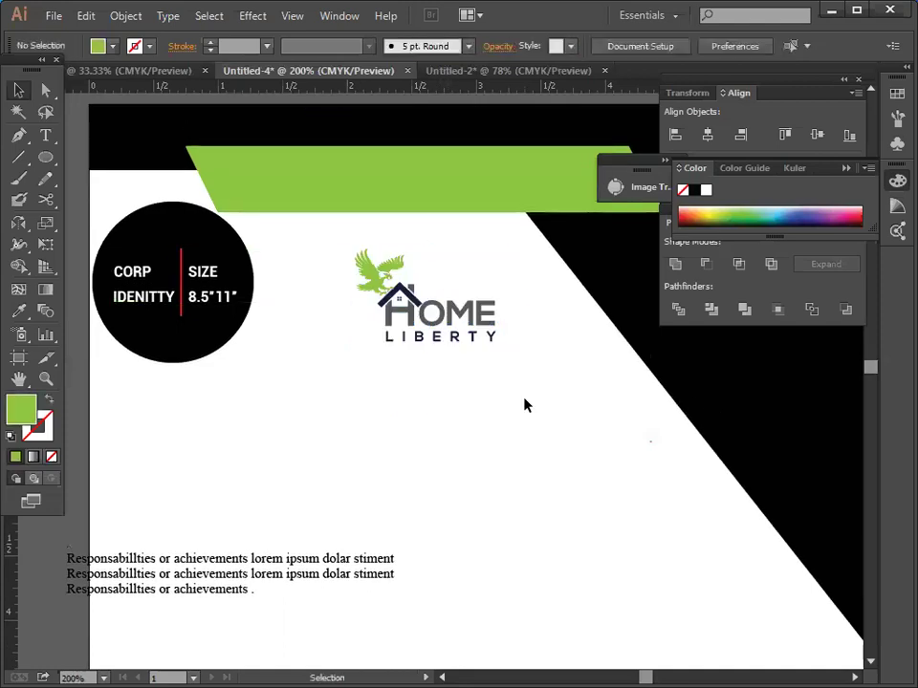
click(492, 334)
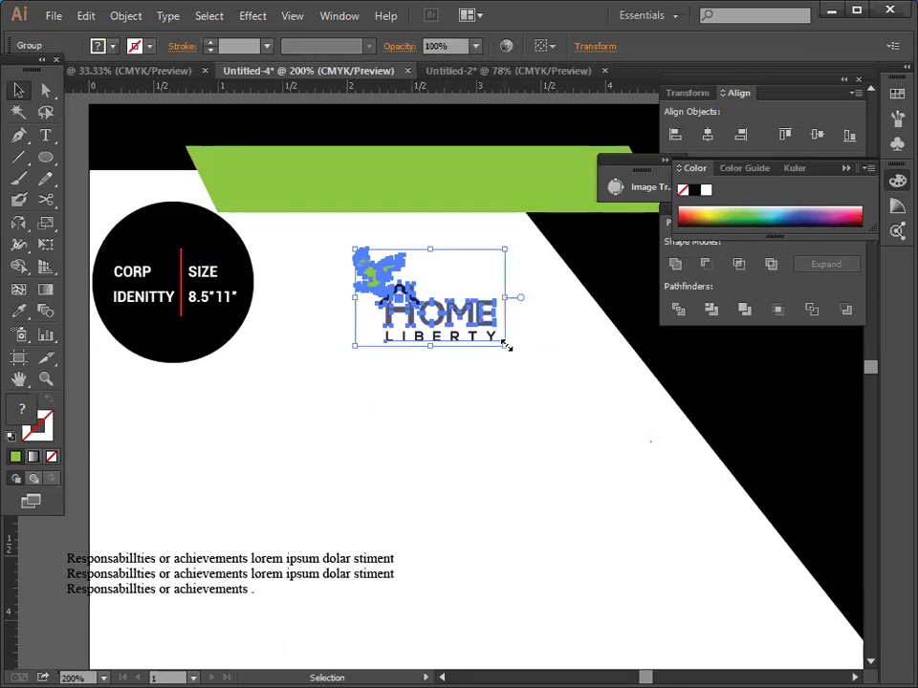
drag(506, 346, 523, 355)
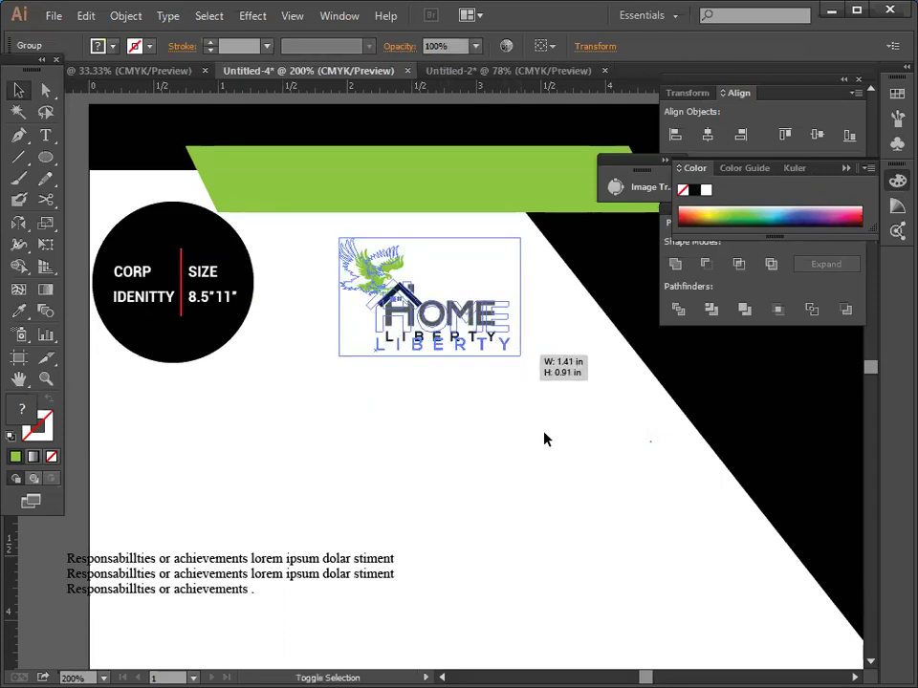
click(545, 439)
drag(463, 358, 476, 360)
click(466, 420)
Set the placeholder paragraph's font to Roboto Bold and move it fully onto the page, lining up its left edge with the logo's.
scroll(465, 419, down, 2)
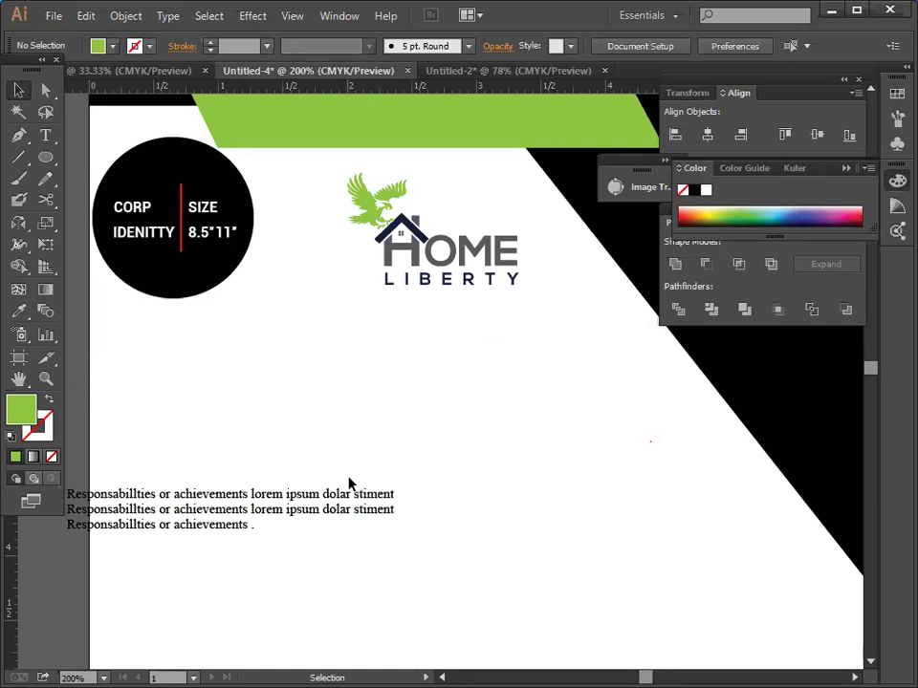
scroll(348, 483, down, 1)
drag(345, 494, 467, 486)
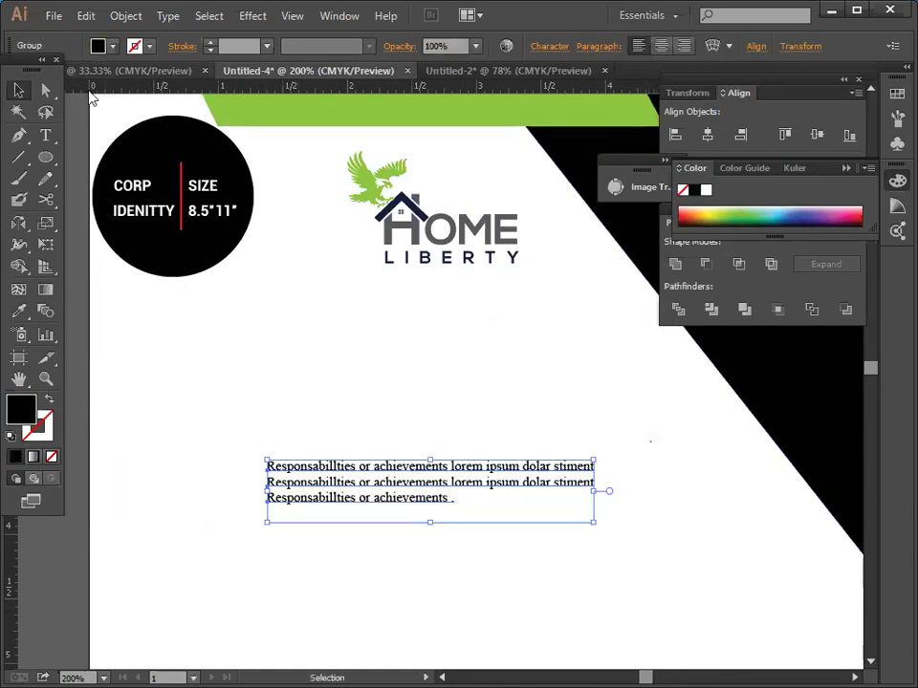
click(167, 15)
mouse_move(267, 82)
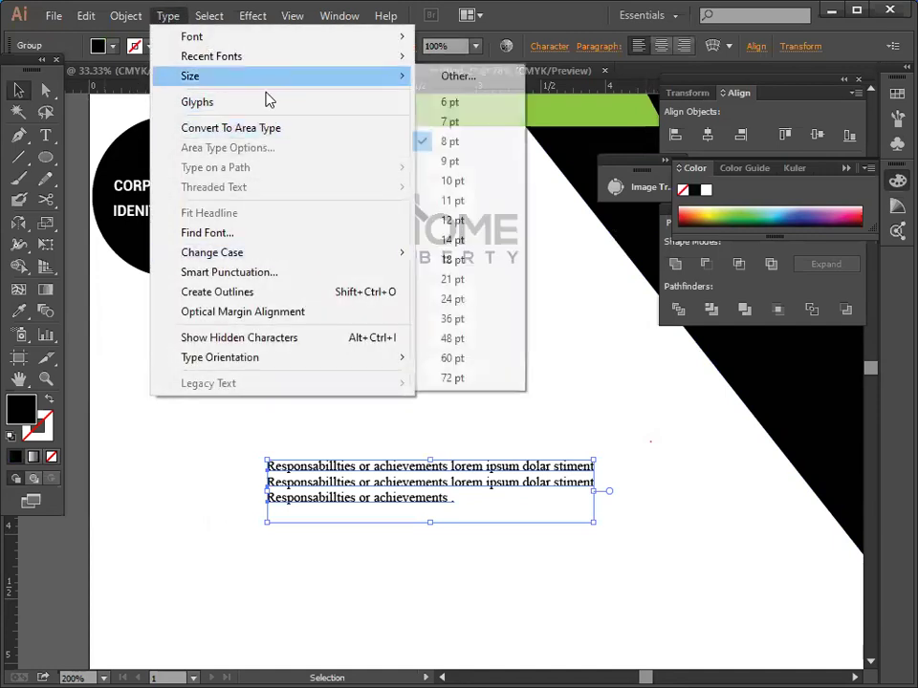
click(448, 77)
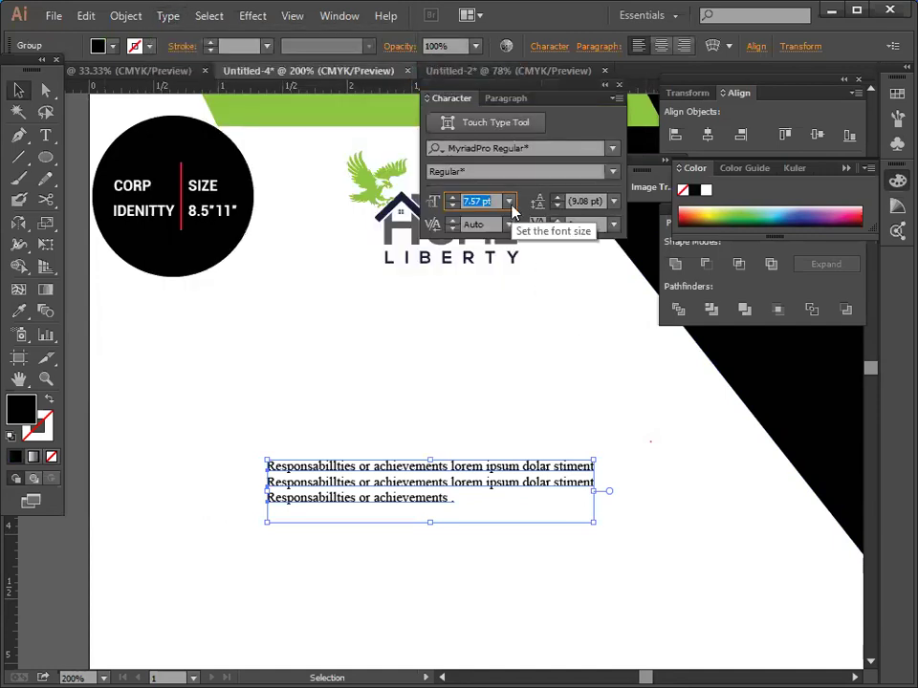
click(547, 151)
key(BackSpace)
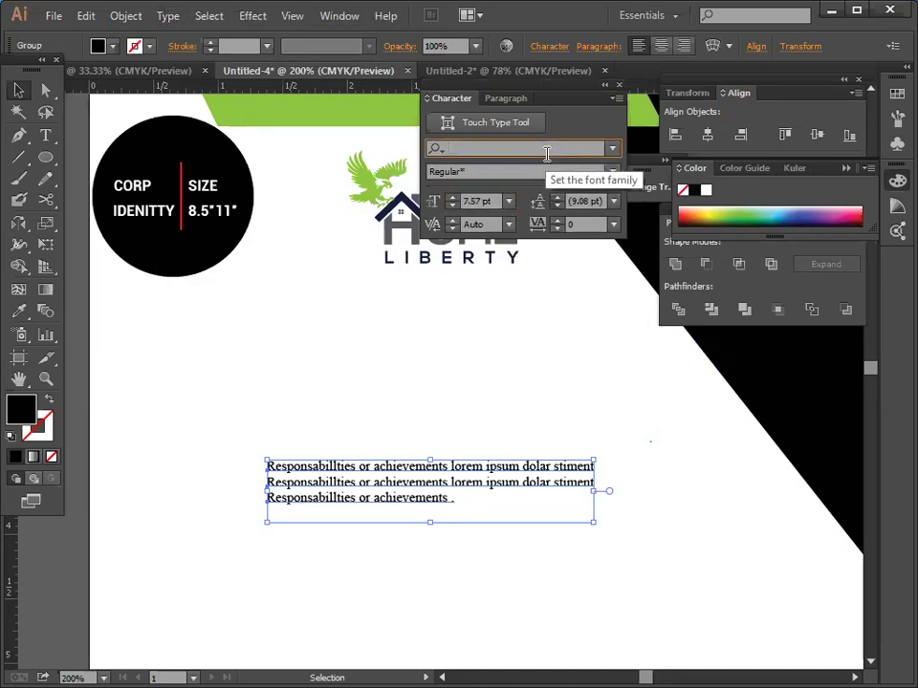
text(ro)
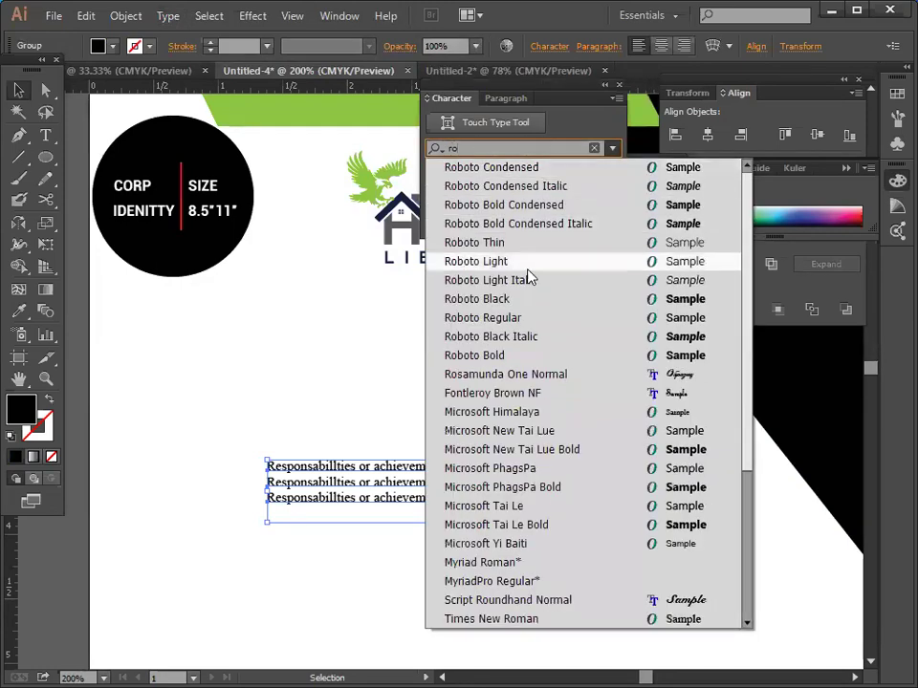
click(535, 354)
click(399, 416)
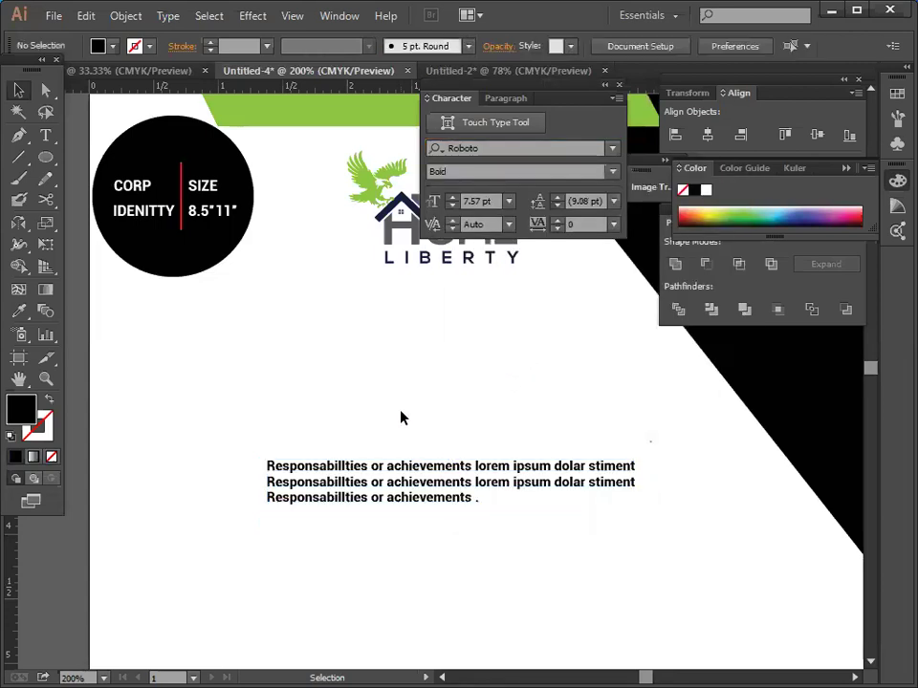
drag(424, 499, 505, 581)
click(472, 430)
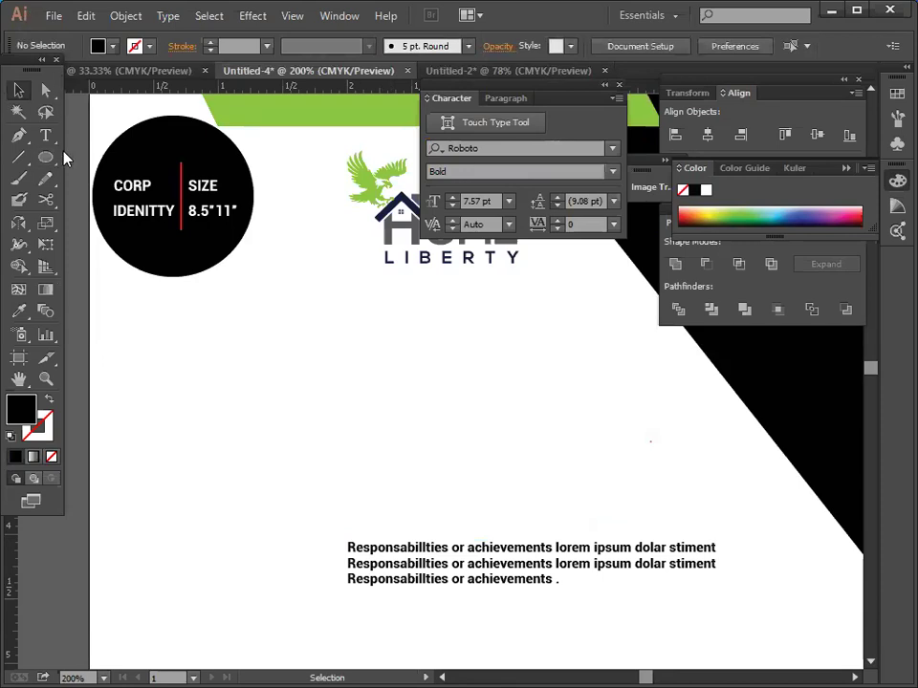
Add the text BUSINESS in Roboto Bold at 21 pt in the white area below the circle badge.
click(45, 134)
click(189, 387)
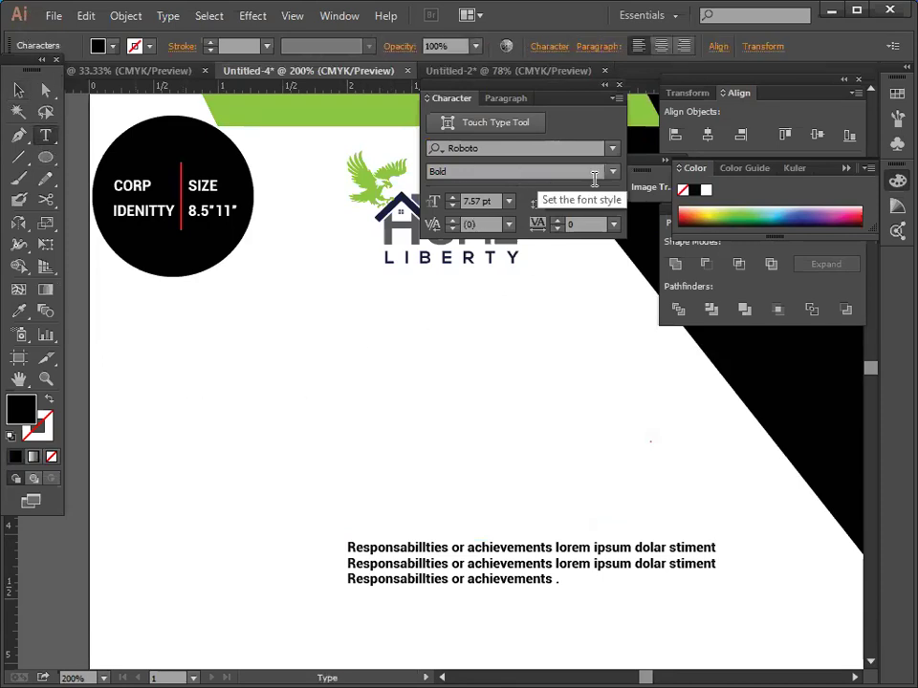
click(508, 201)
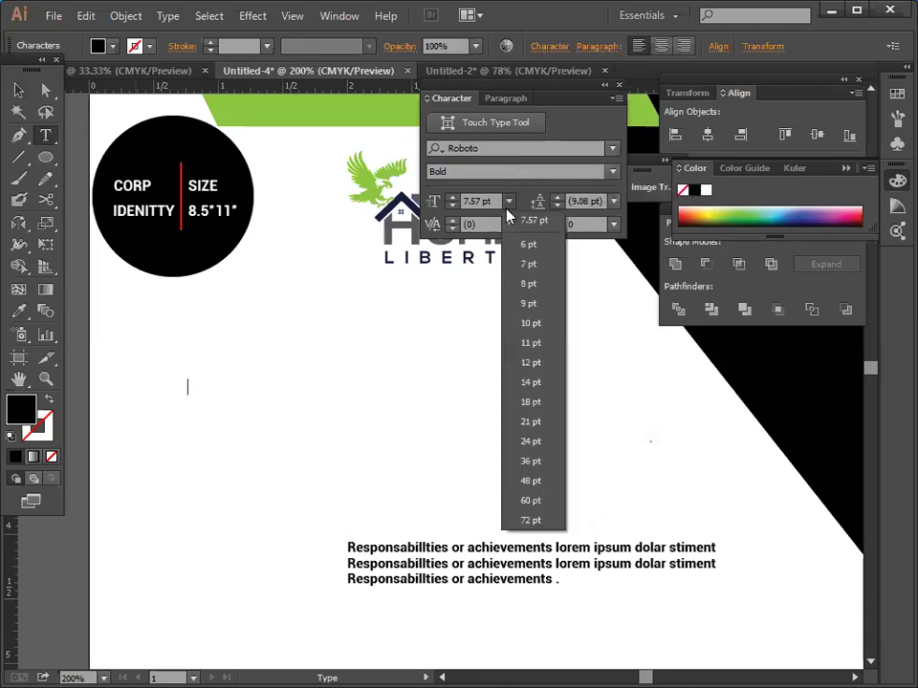
click(540, 421)
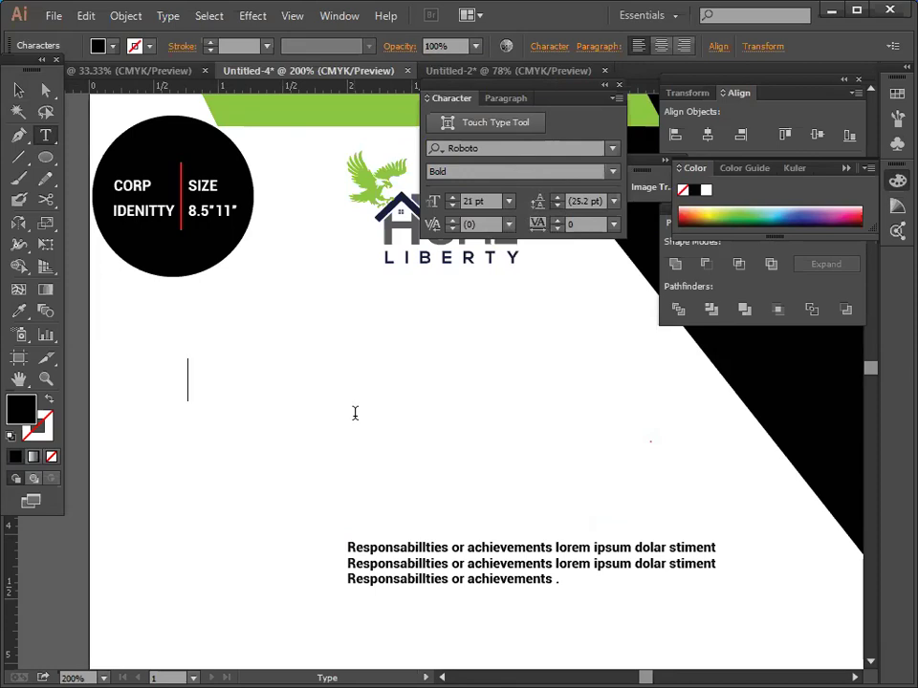
text(b)
key(BackSpace)
text(B)
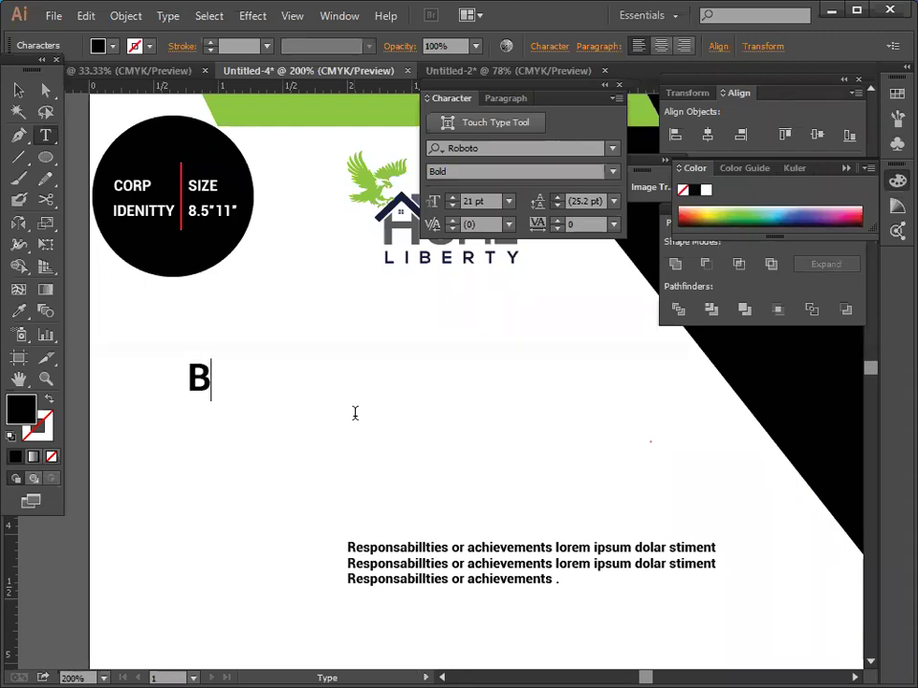
text(US)
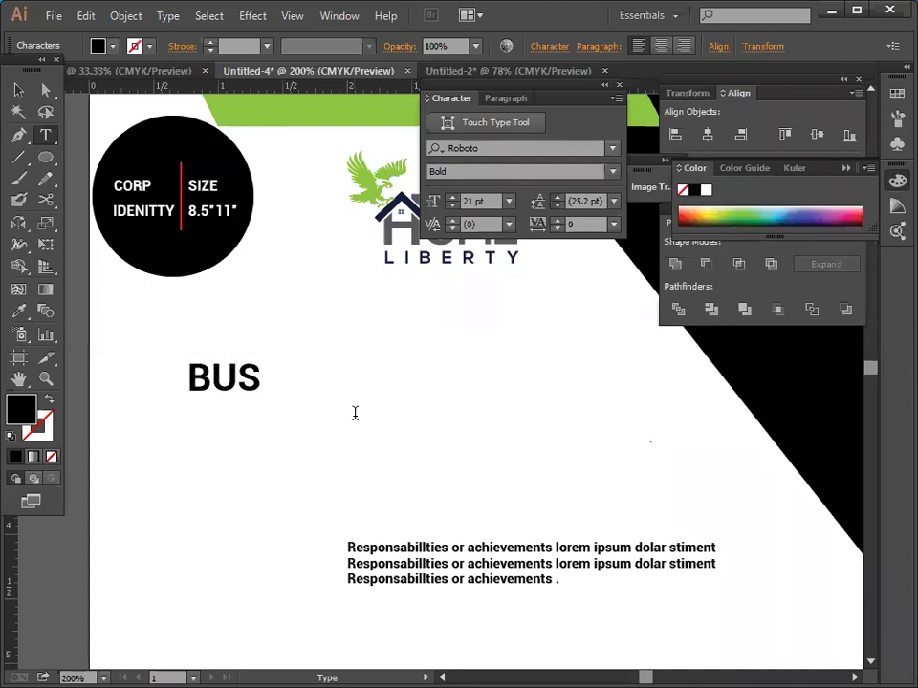
text(IN)
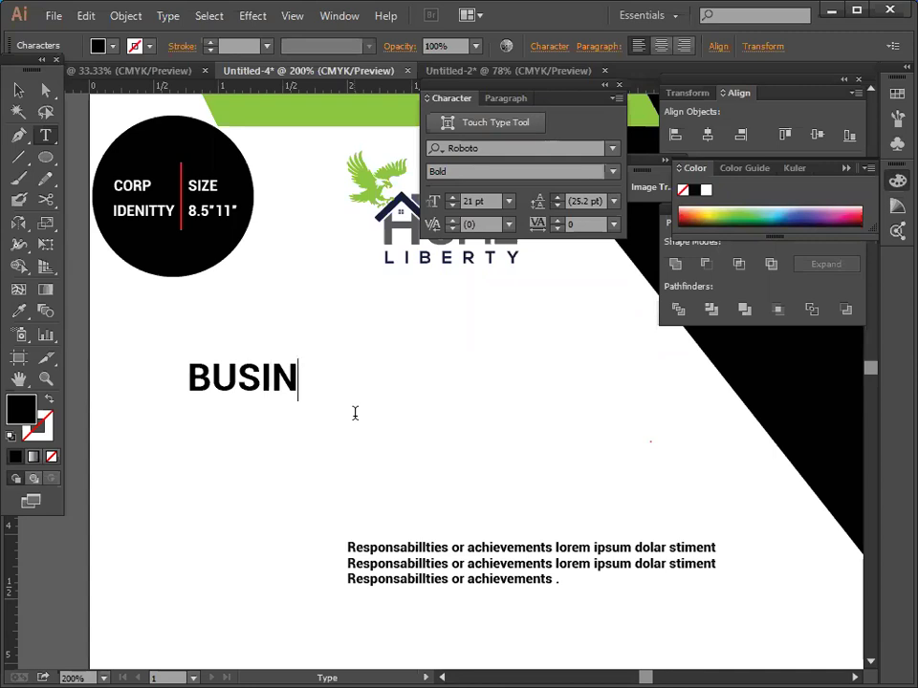
text(ES)
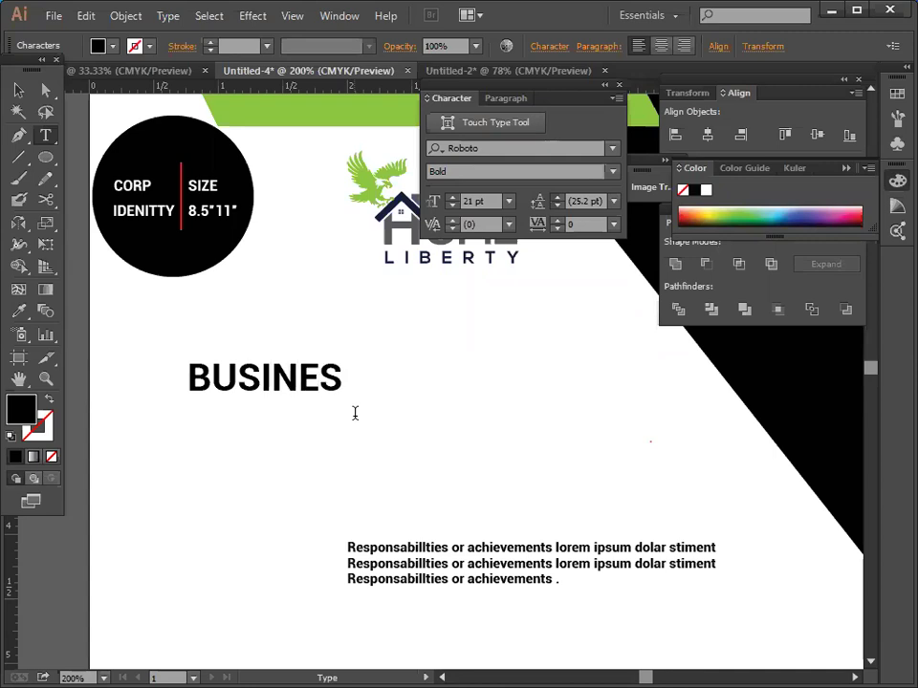
text(S)
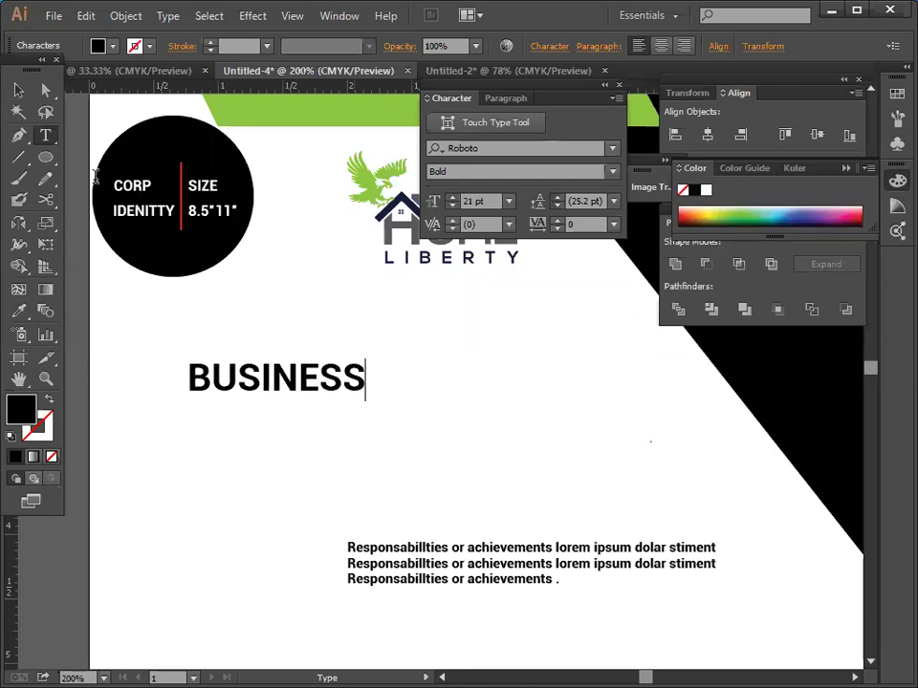
click(18, 90)
click(136, 443)
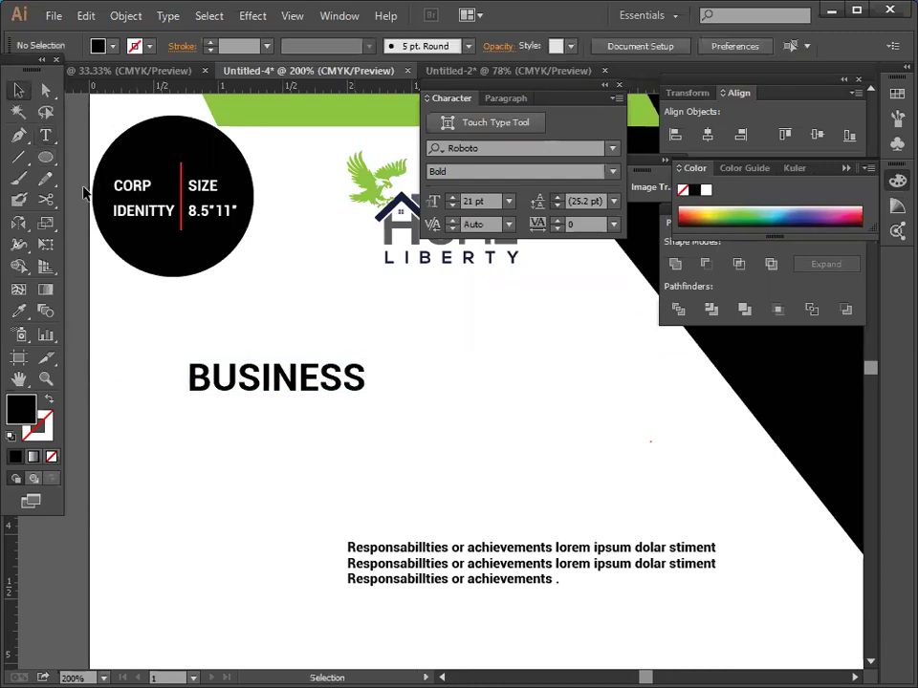
Add a separate text line reading FLYER below BUSINESS.
click(45, 135)
click(179, 491)
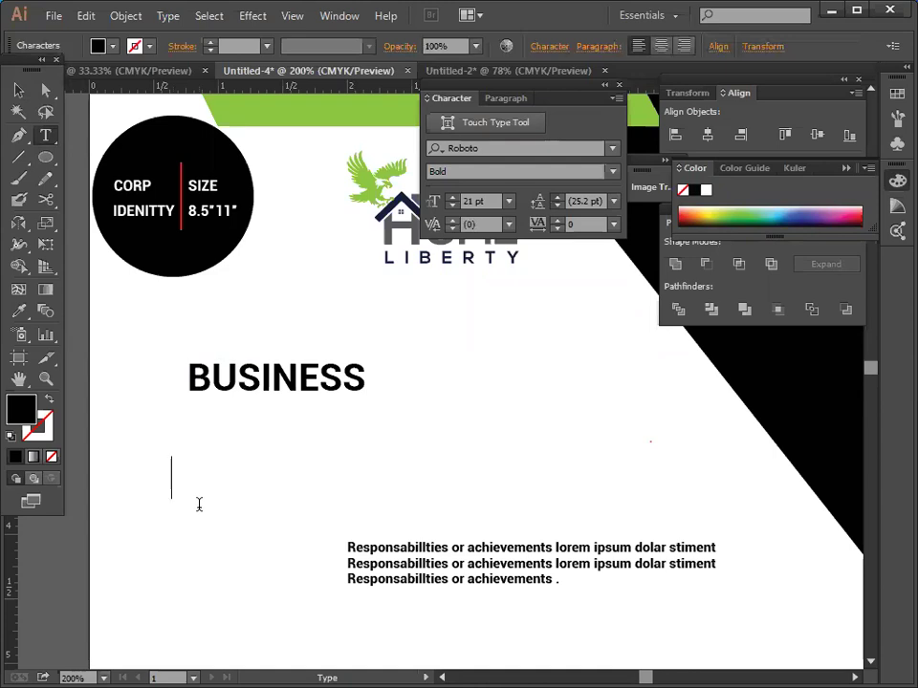
text(FLY)
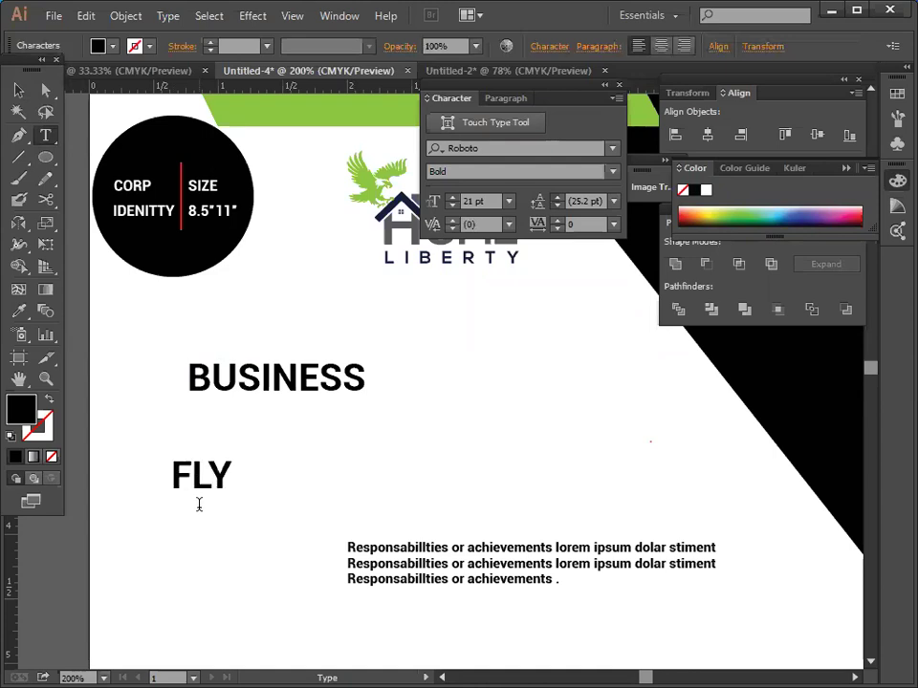
text(ER)
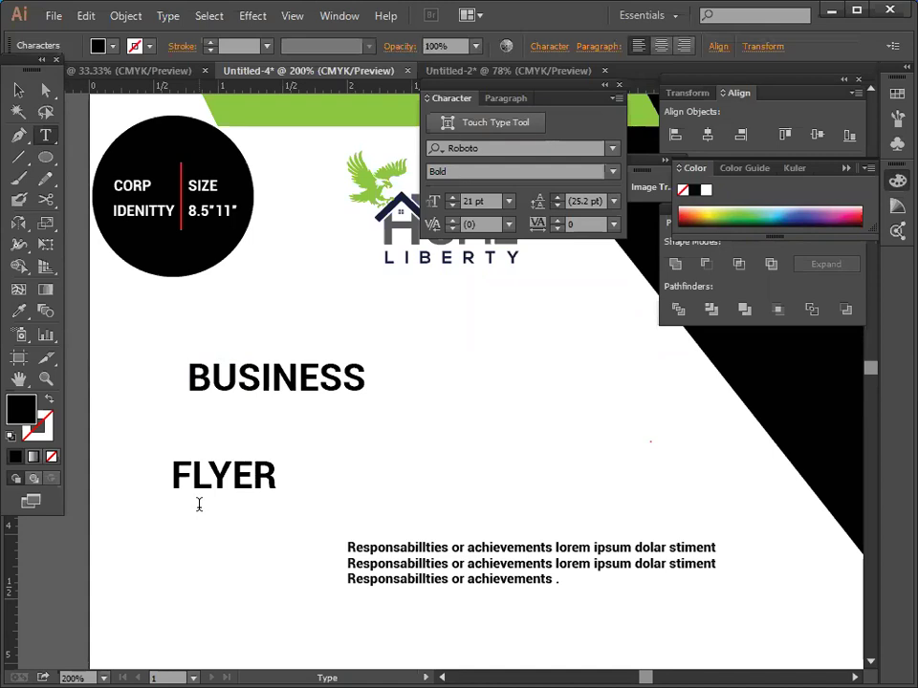
click(18, 89)
click(141, 432)
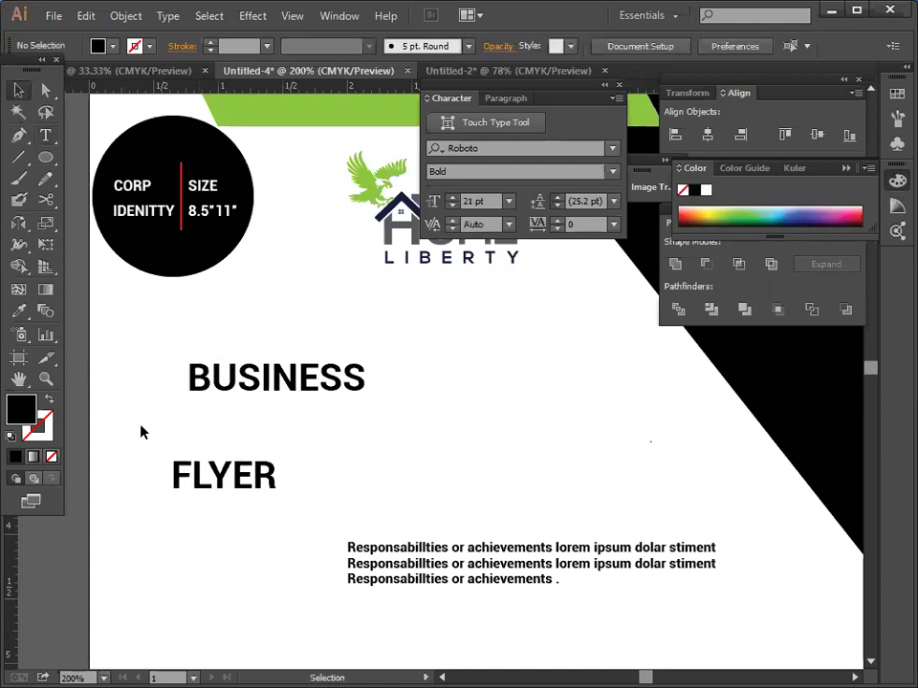
Colour the BUSINESS text with the green sampled from the header bar.
click(310, 387)
click(509, 203)
click(18, 311)
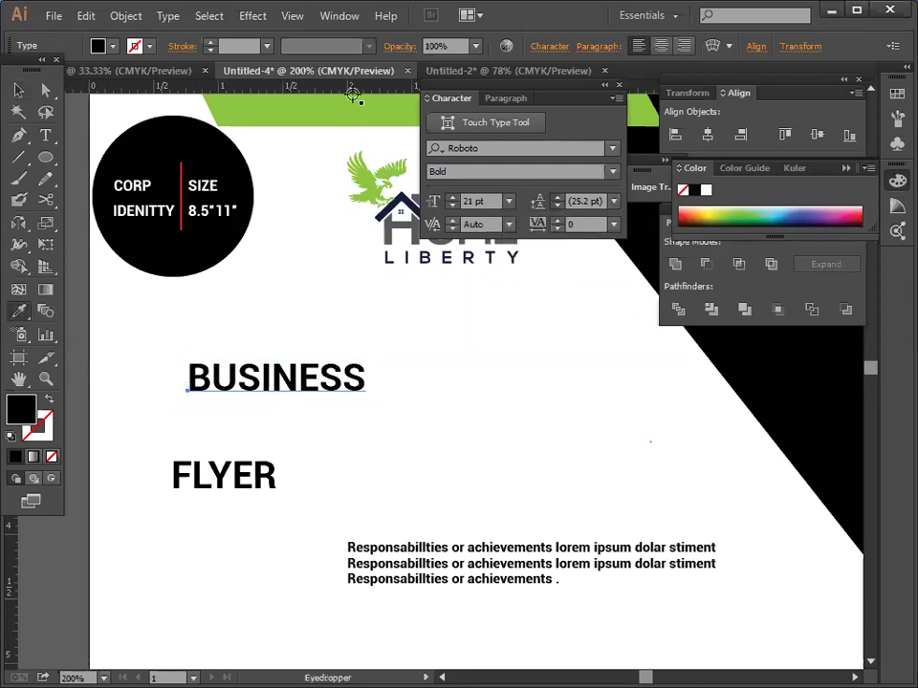
click(340, 108)
click(15, 90)
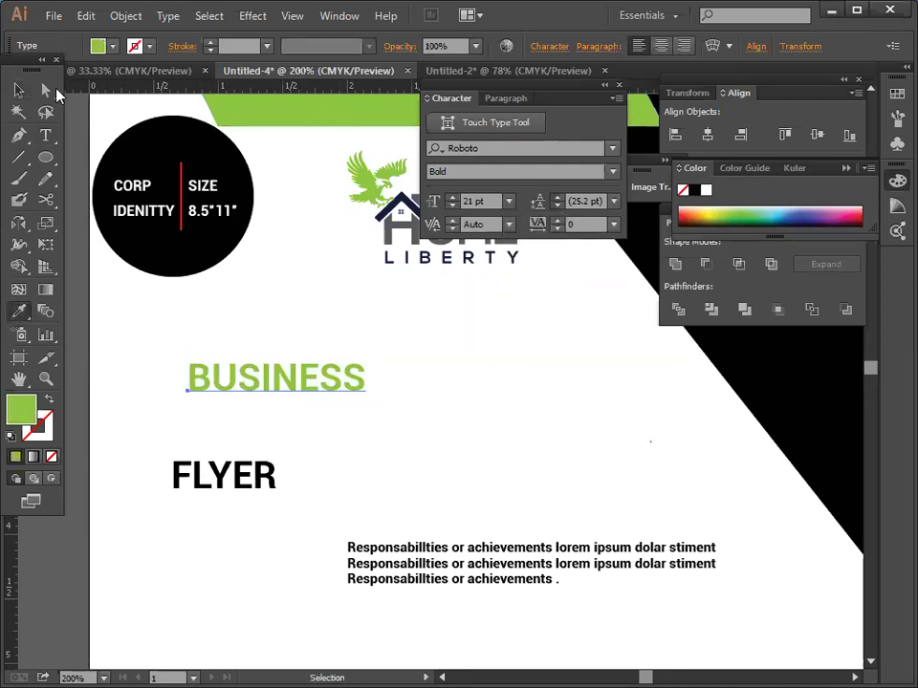
click(282, 245)
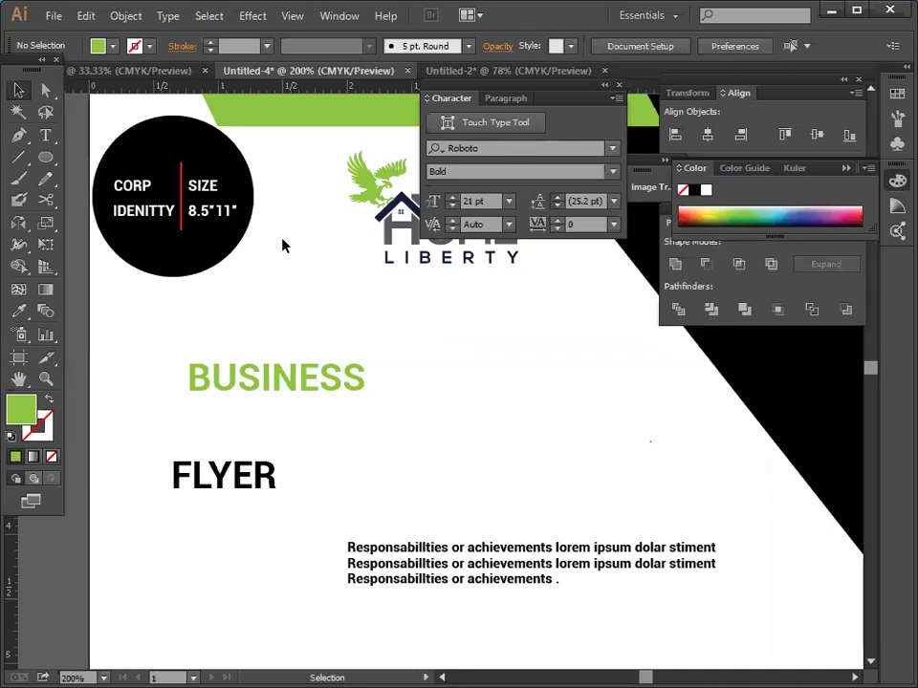
Move the BUSINESS text up and slightly left, closer beneath the circle badge.
key(ctrl+minus)
key(ctrl+minus)
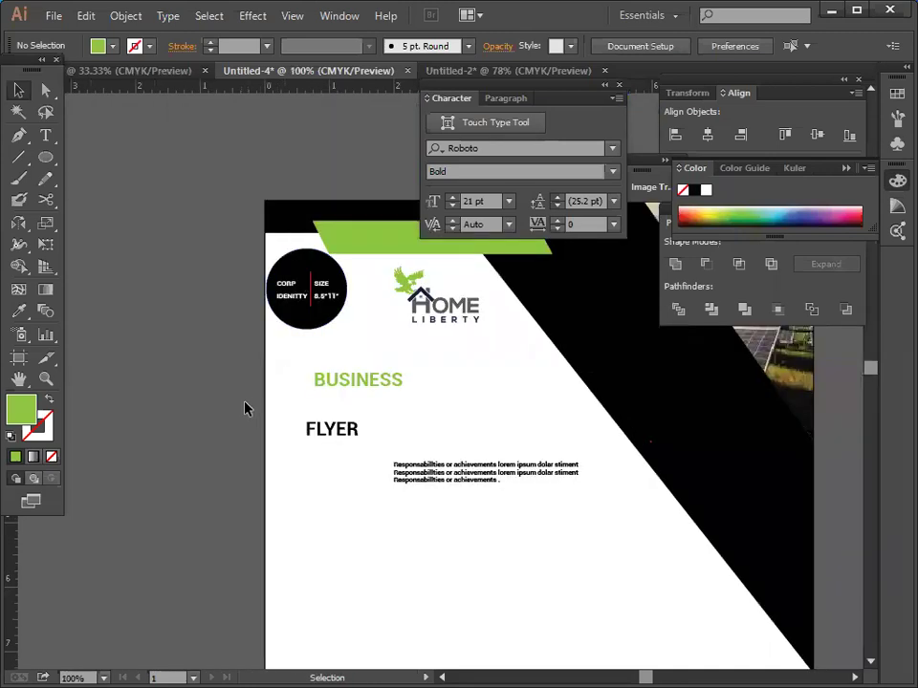
drag(376, 388, 363, 368)
click(412, 389)
Set the FLYER text to 24 pt and place it directly under BUSINESS with their left edges lined up.
click(332, 429)
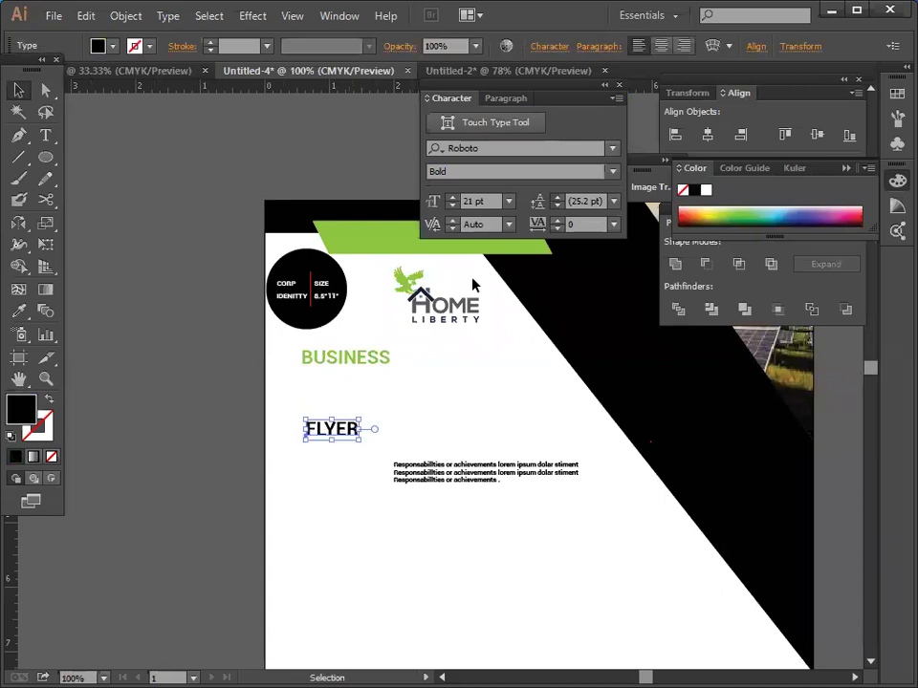
click(509, 202)
click(529, 441)
click(381, 445)
drag(347, 438, 342, 394)
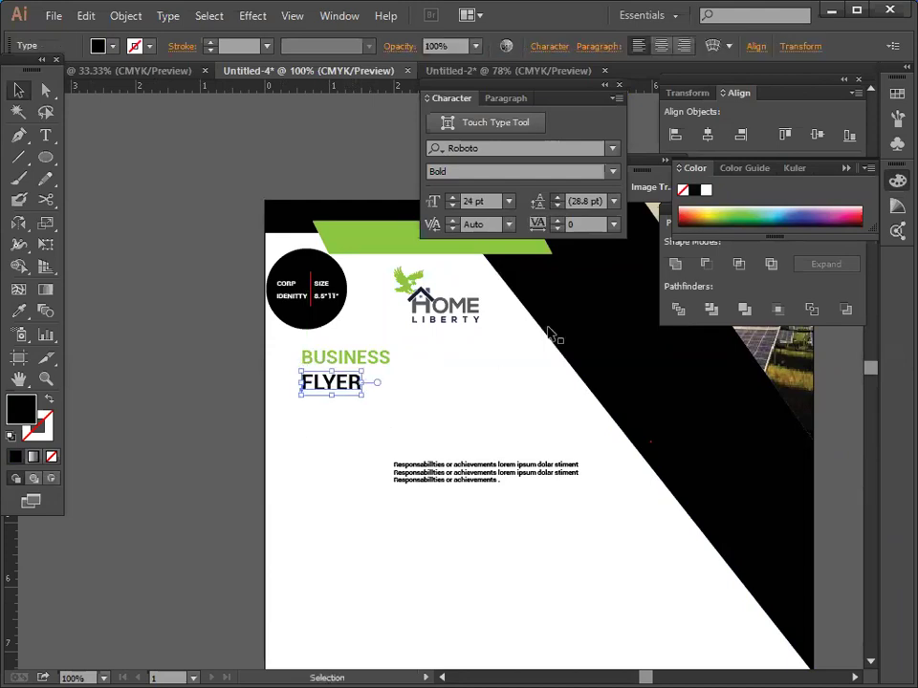
Set the FLYER text to 36 pt and nudge it slightly down beneath BUSINESS, keeping their left edges aligned.
click(510, 202)
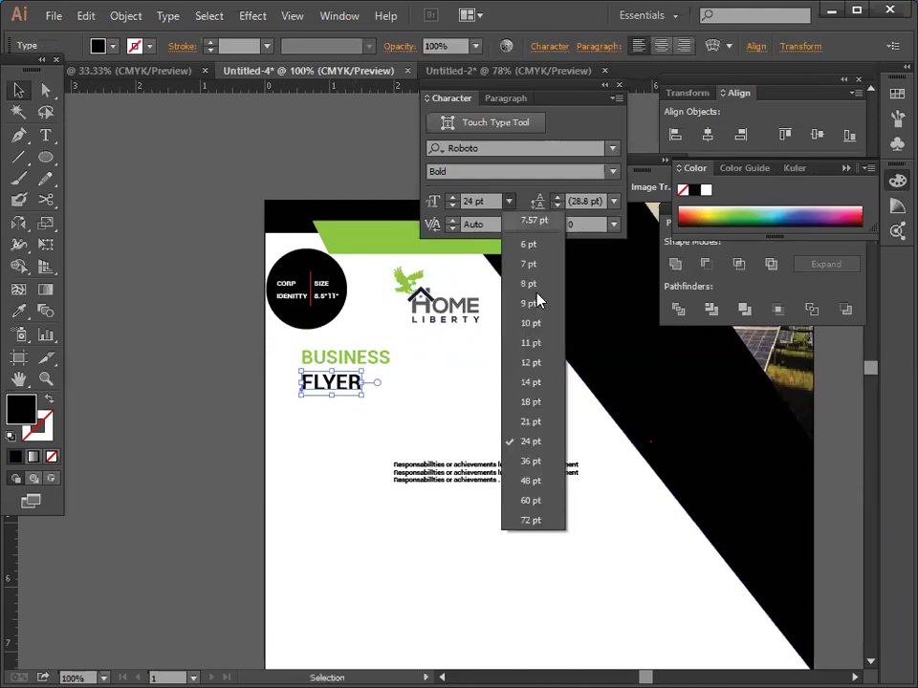
click(528, 463)
click(462, 436)
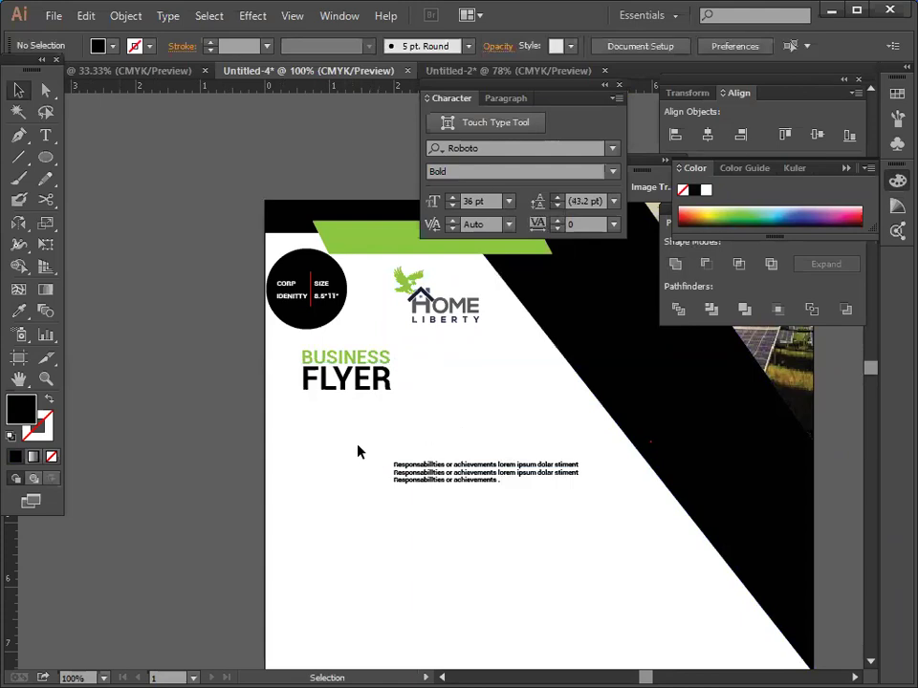
click(360, 390)
click(448, 399)
click(369, 391)
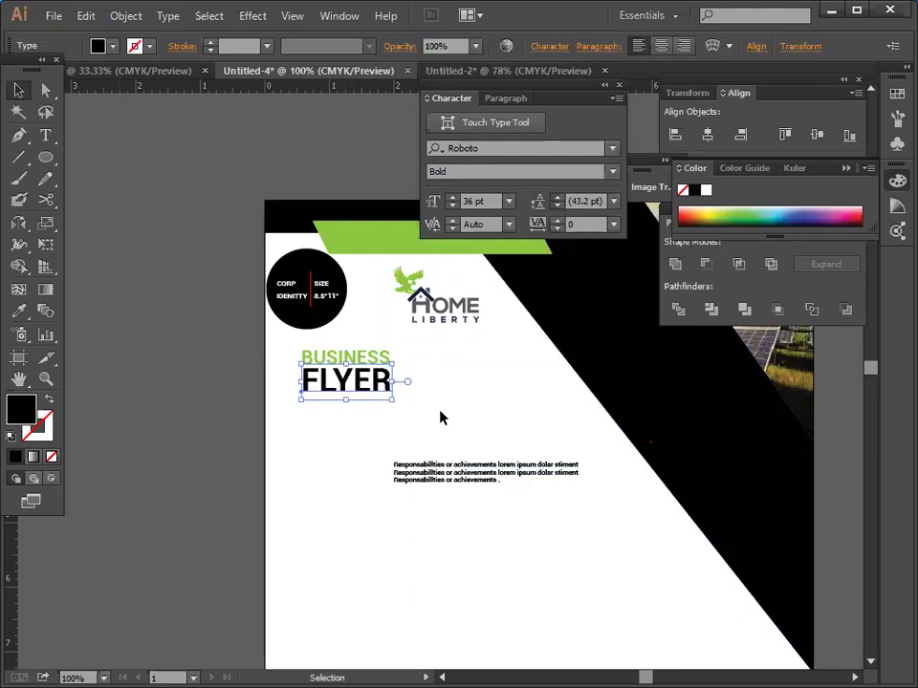
click(382, 434)
click(377, 390)
click(415, 396)
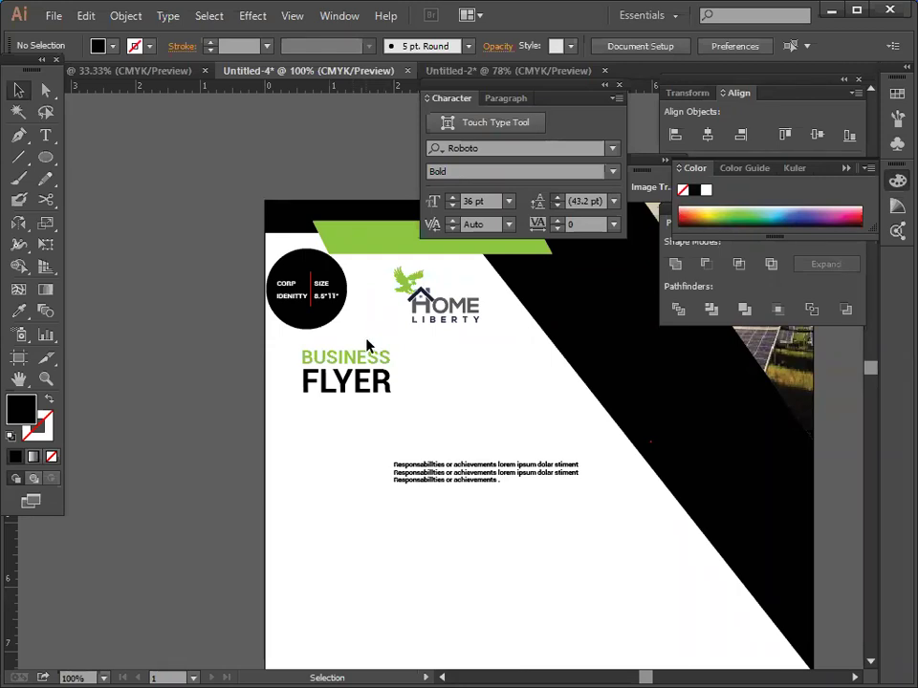
Set the three-line placeholder paragraph to 14 pt and move it left, below the FLYER text.
scroll(369, 344, down, 1)
click(498, 440)
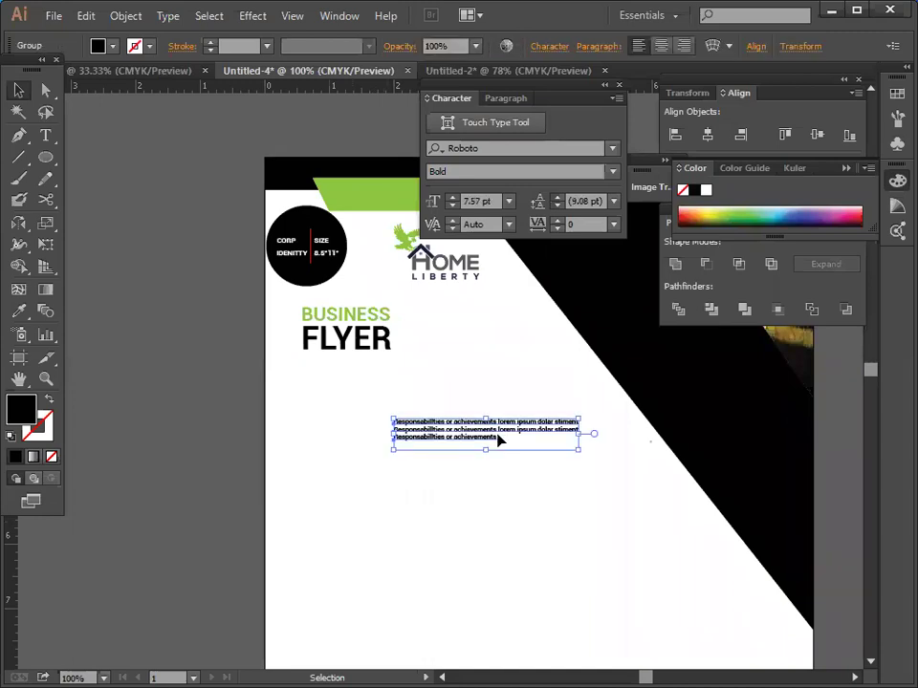
click(508, 201)
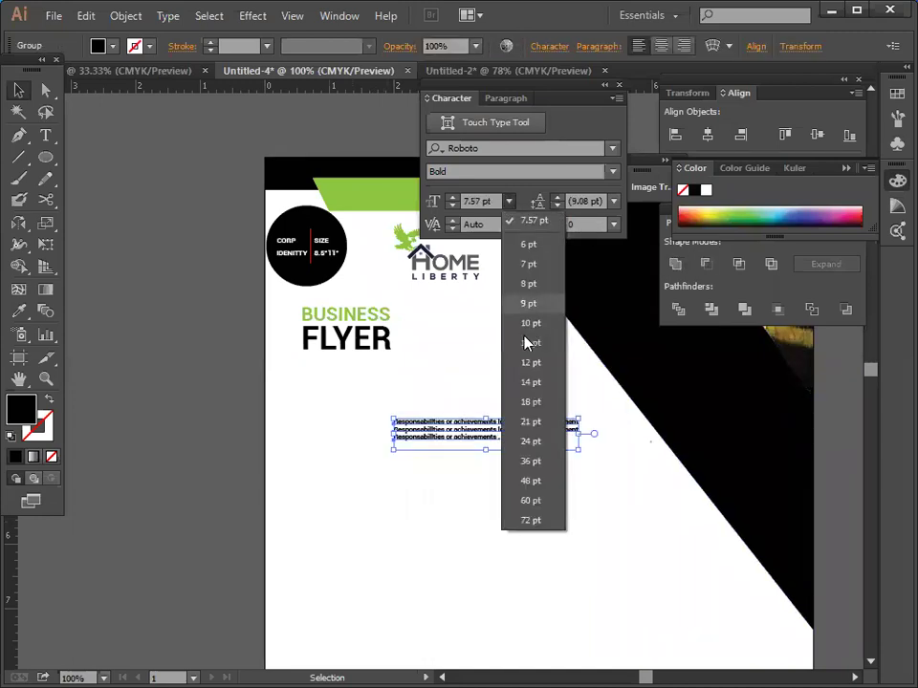
click(529, 383)
click(509, 516)
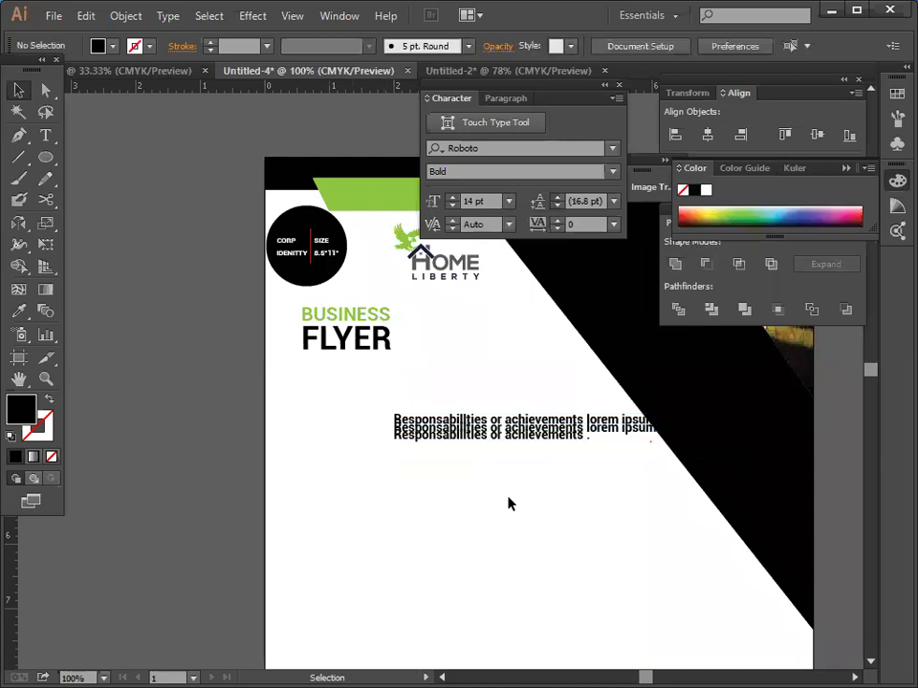
drag(514, 440, 430, 455)
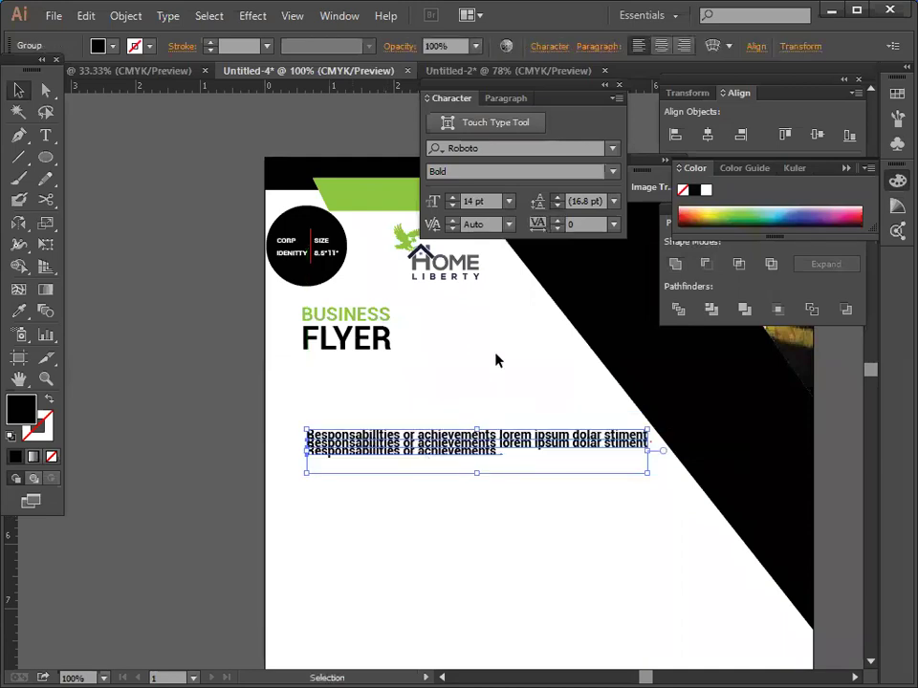
Set the placeholder paragraph to 10 pt and scale the grouped lines up proportionally from their centre.
click(509, 202)
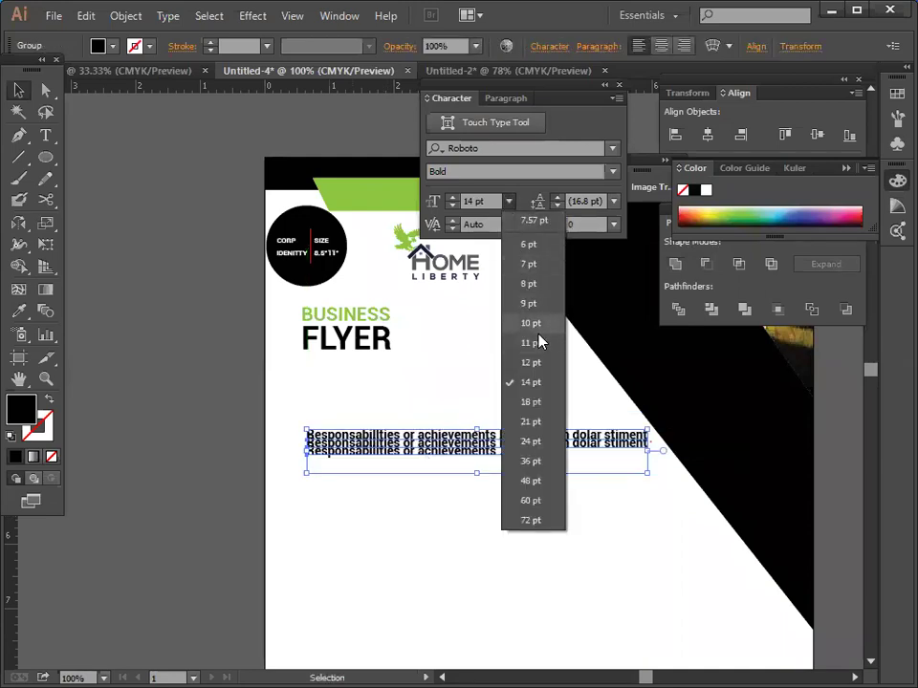
click(532, 322)
click(512, 358)
click(440, 455)
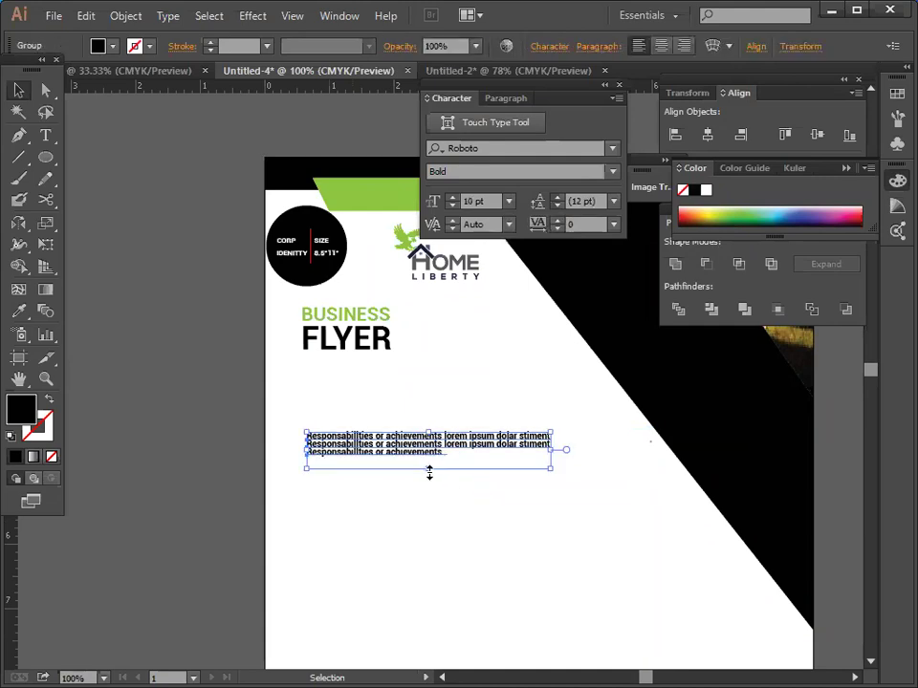
drag(429, 470, 434, 484)
click(432, 518)
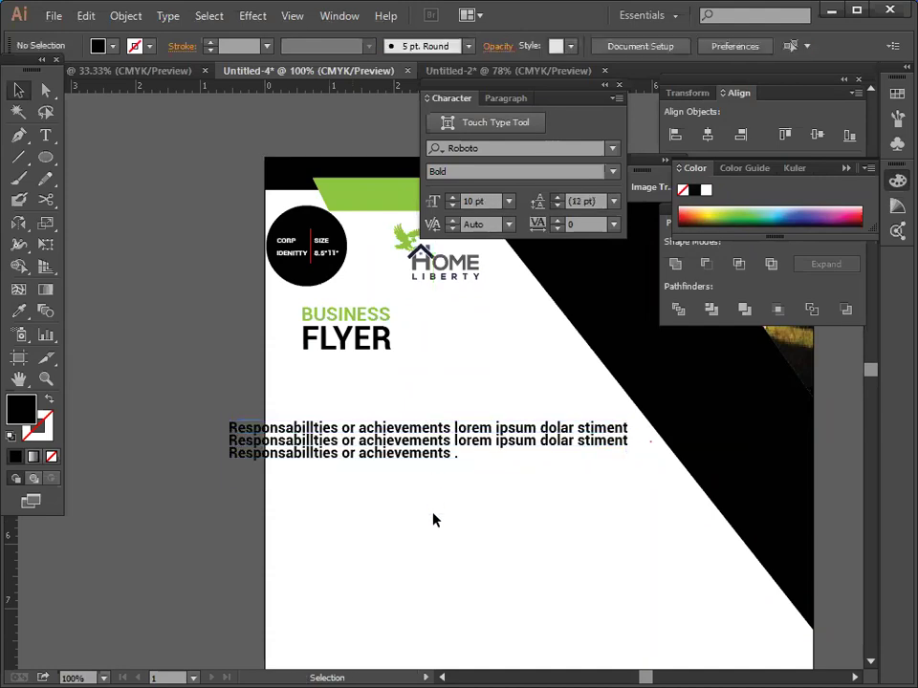
Undo the enlargement of the three-line Responsabillties text block and ungroup its lines.
key(ctrl+z)
key(v)
right_click(438, 446)
click(475, 543)
click(353, 511)
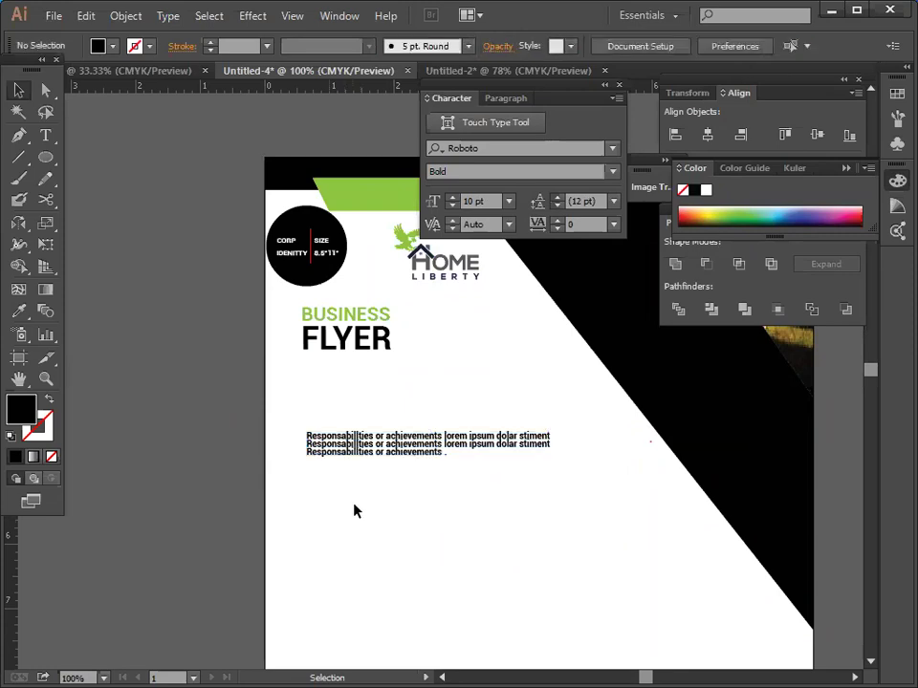
Nudge the third line of the Responsabillties text down to separate it from the line above.
click(401, 461)
key(Down)
key(Down)
key(Down)
key(Down)
key(Down)
key(Down)
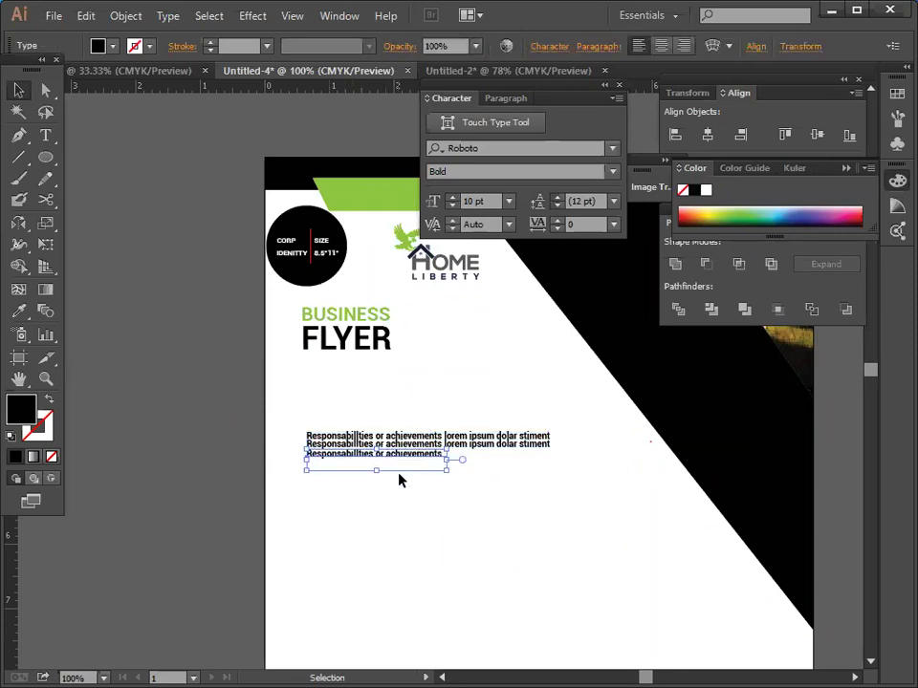
click(409, 511)
Nudge the second text line down so it sits midway between the first and third lines.
click(478, 444)
key(Down)
key(Down)
key(Down)
click(432, 491)
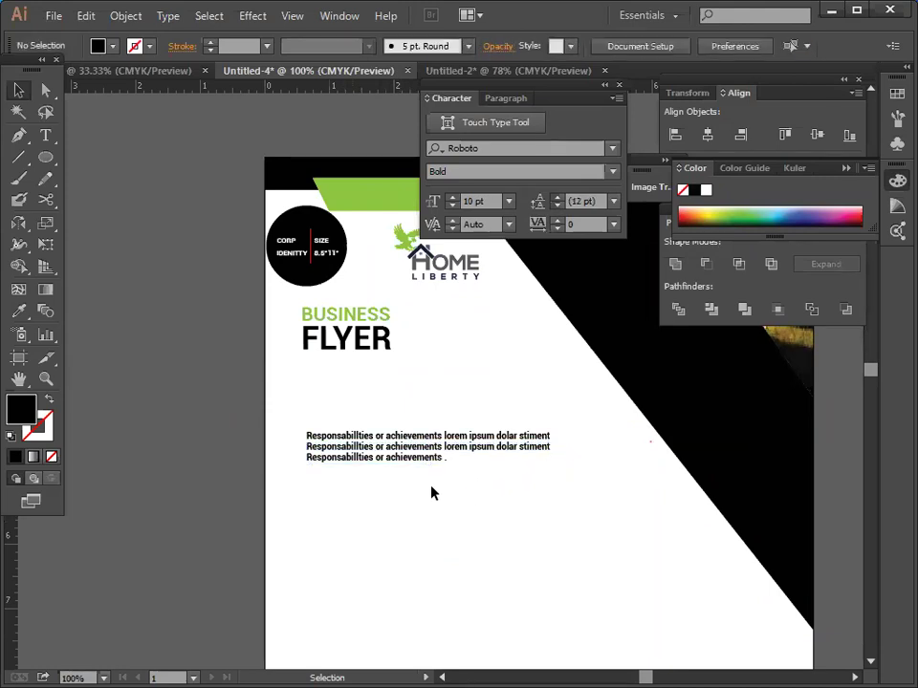
Open the line spacing slightly more by lowering the third text line, and even it out by lowering the second.
click(434, 460)
key(Down)
key(Down)
key(Down)
click(455, 509)
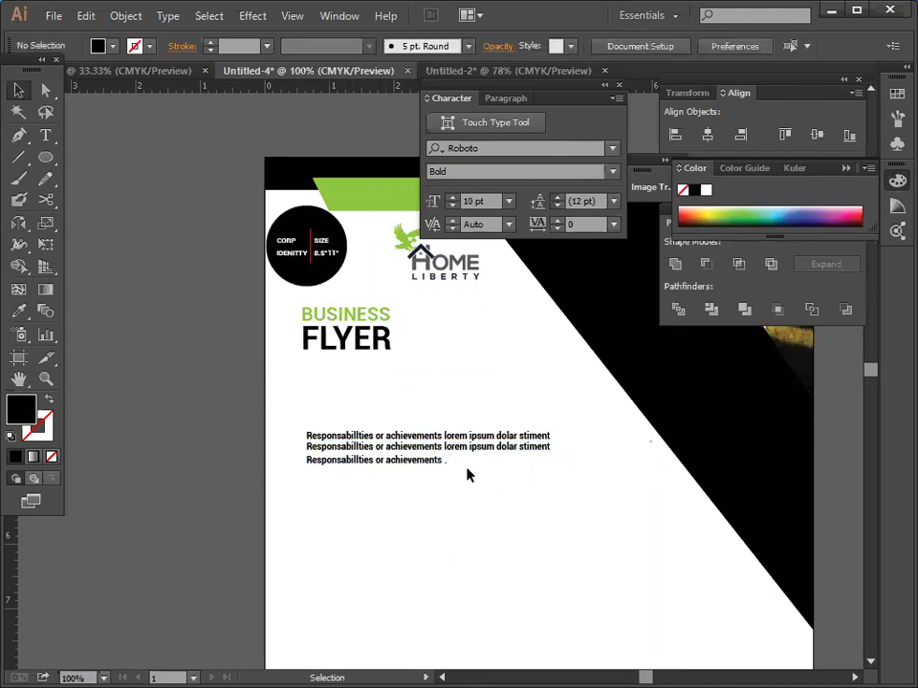
click(468, 449)
key(Down)
key(Down)
click(467, 513)
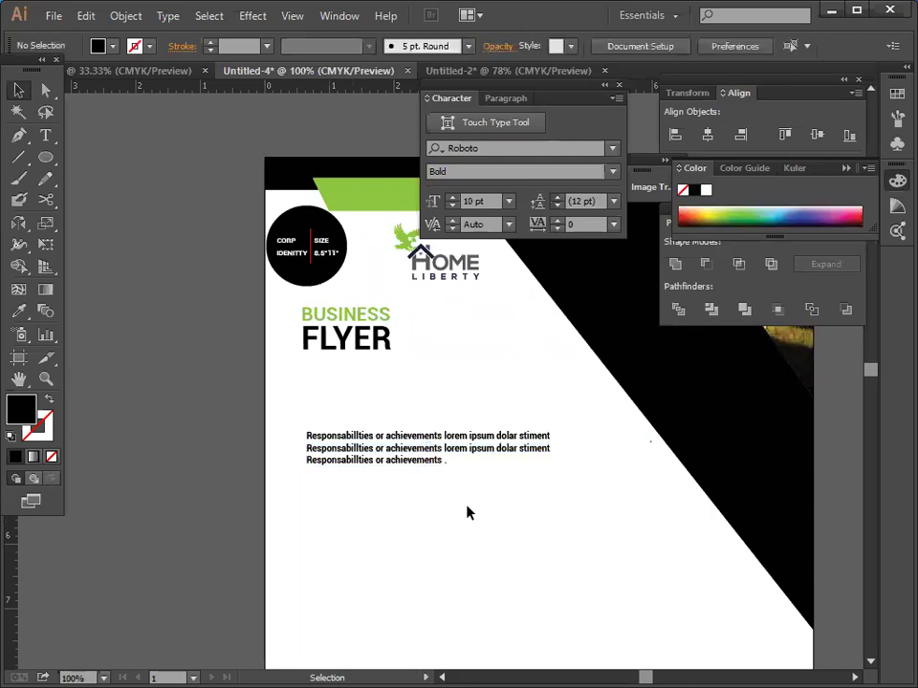
Group the three Responsabillties text lines into one block.
drag(297, 418, 373, 491)
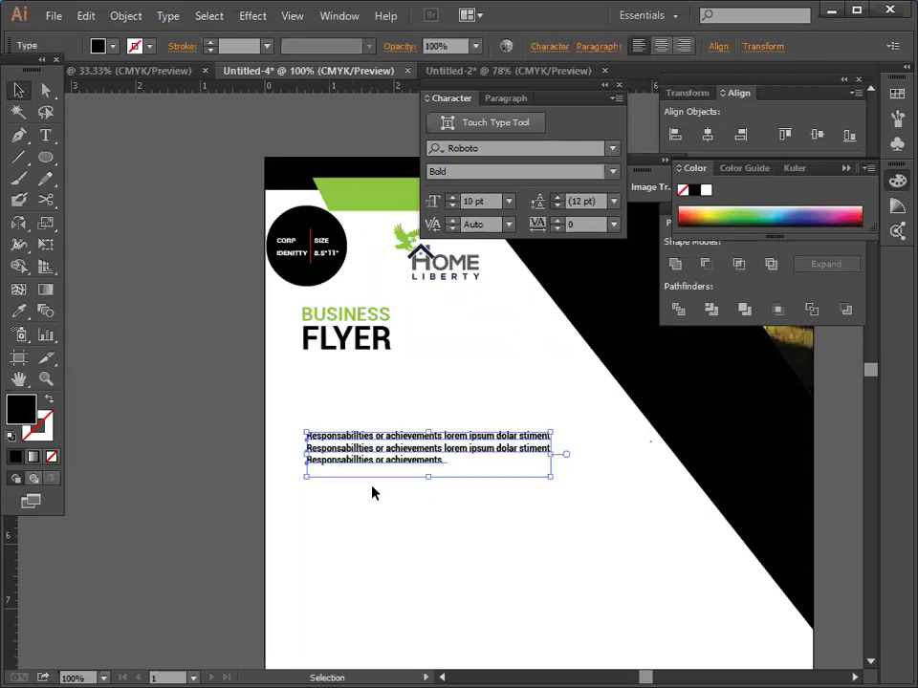
right_click(373, 491)
mouse_move(464, 383)
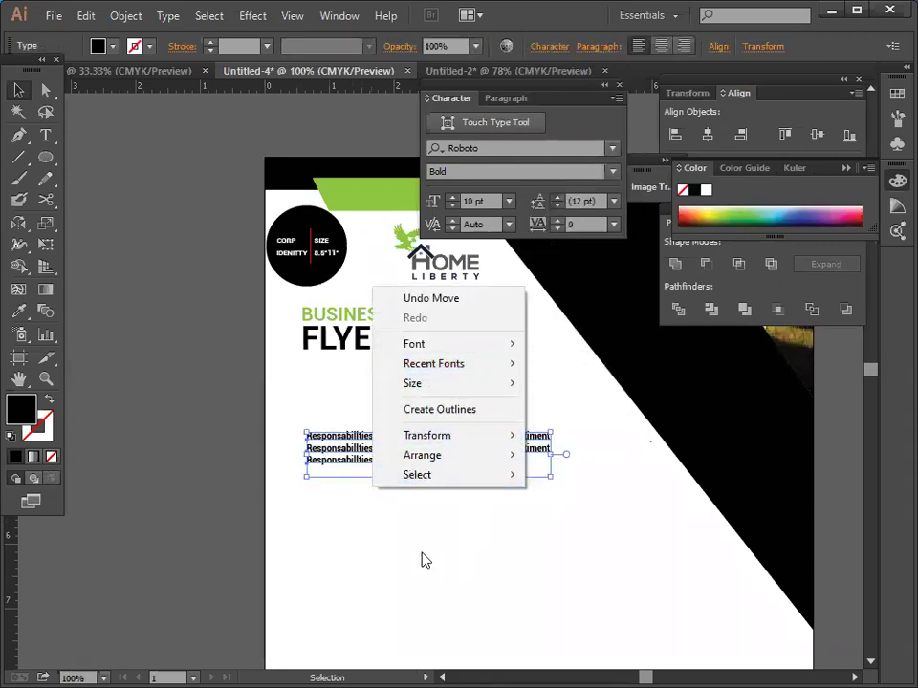
click(130, 16)
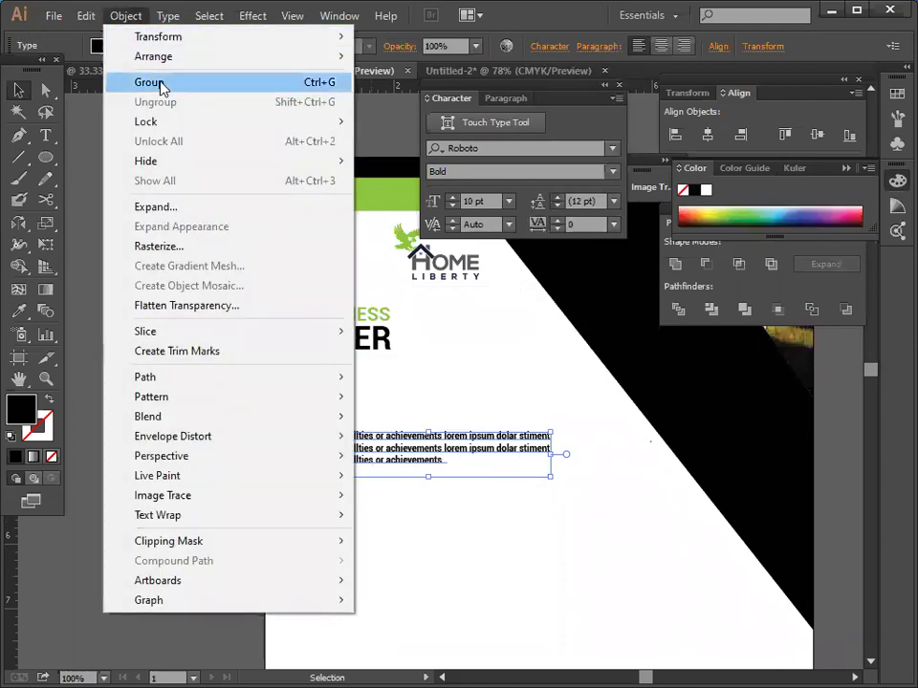
click(161, 83)
click(205, 380)
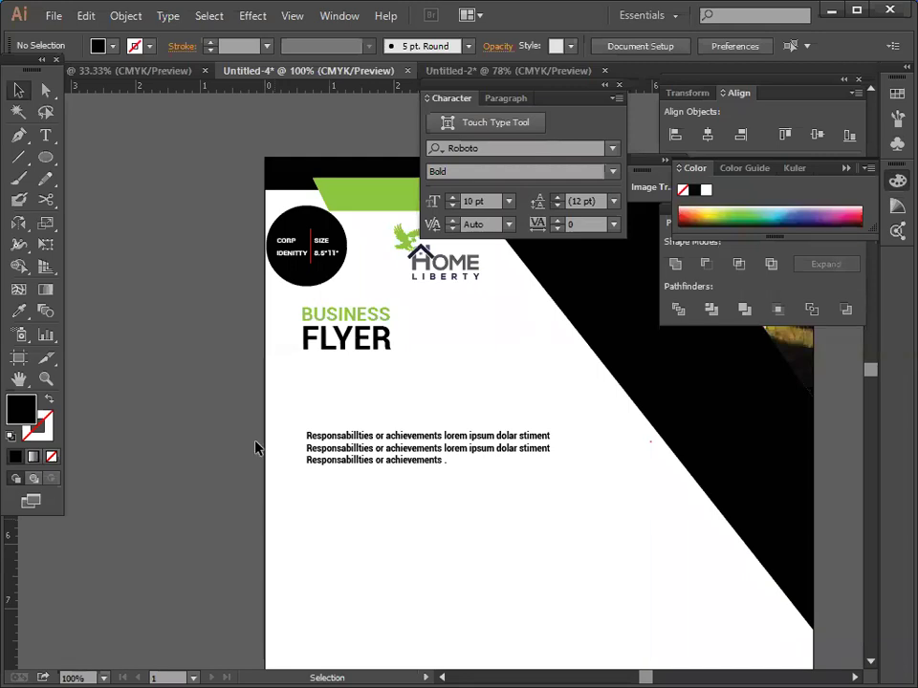
Add the text ABC in Roboto Bold 10 pt in the empty area below the paragraph.
click(45, 135)
click(382, 555)
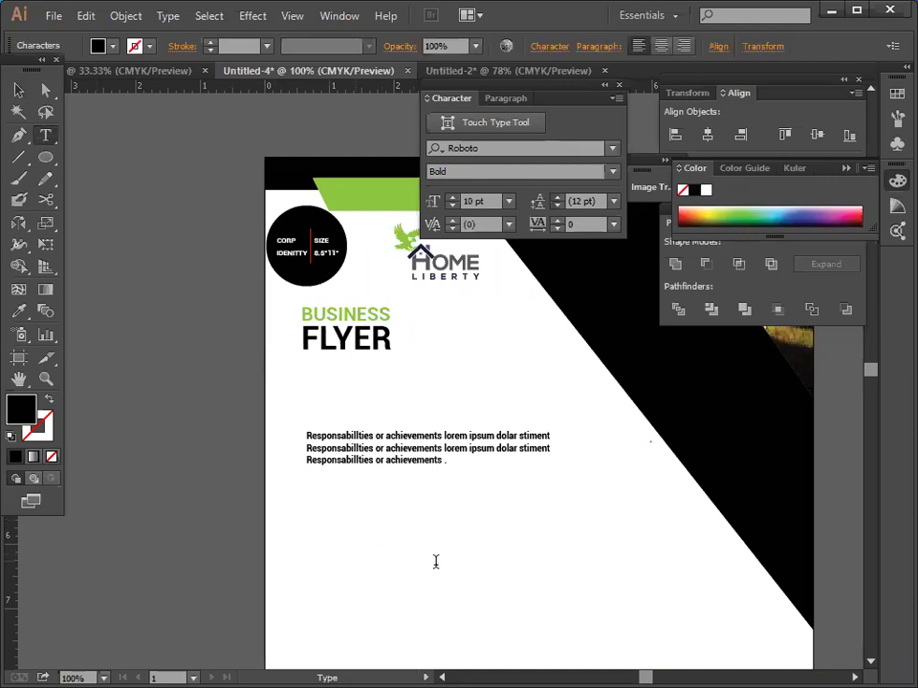
scroll(455, 554, down, 2)
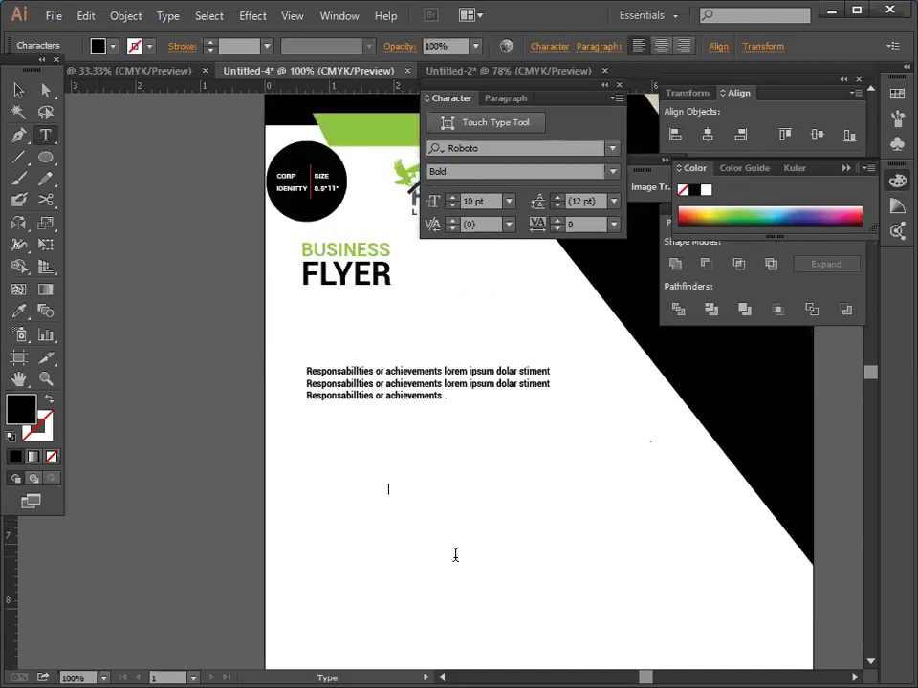
text(ABC)
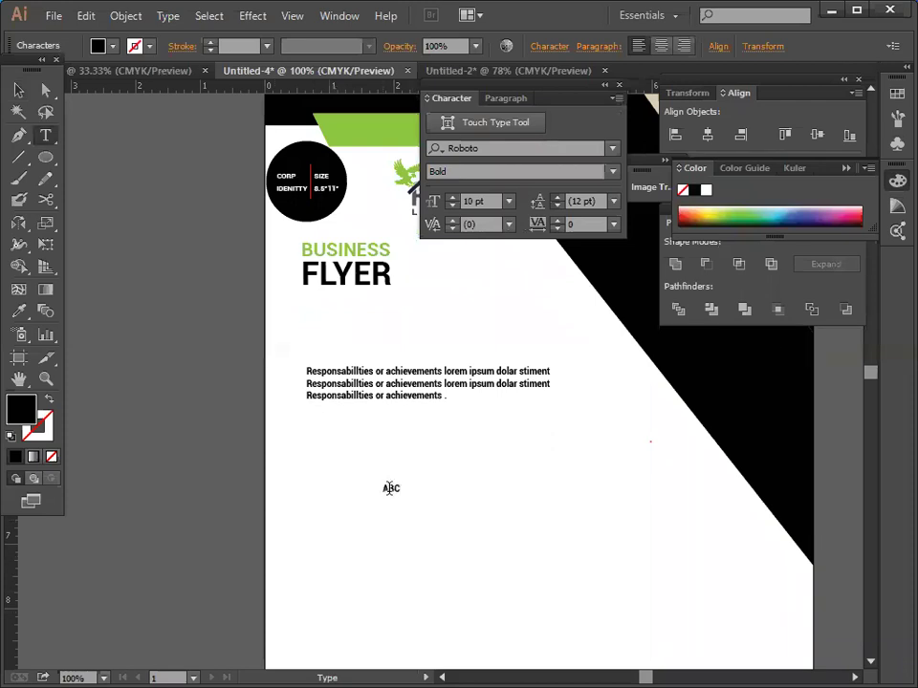
click(18, 89)
click(383, 517)
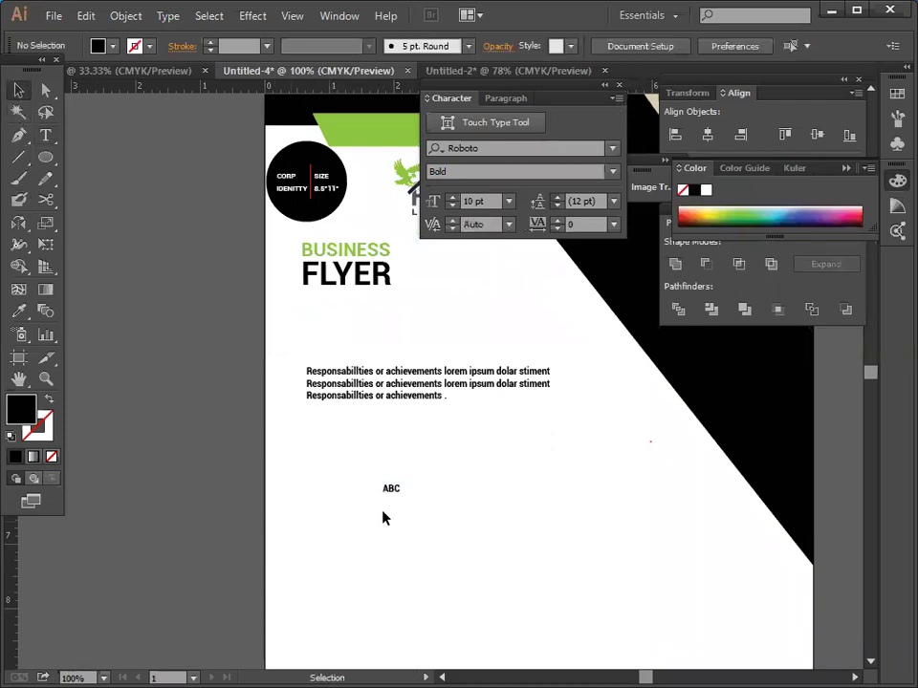
Scale the ABC text up proportionally from its centre to about 32.6 pt.
click(391, 488)
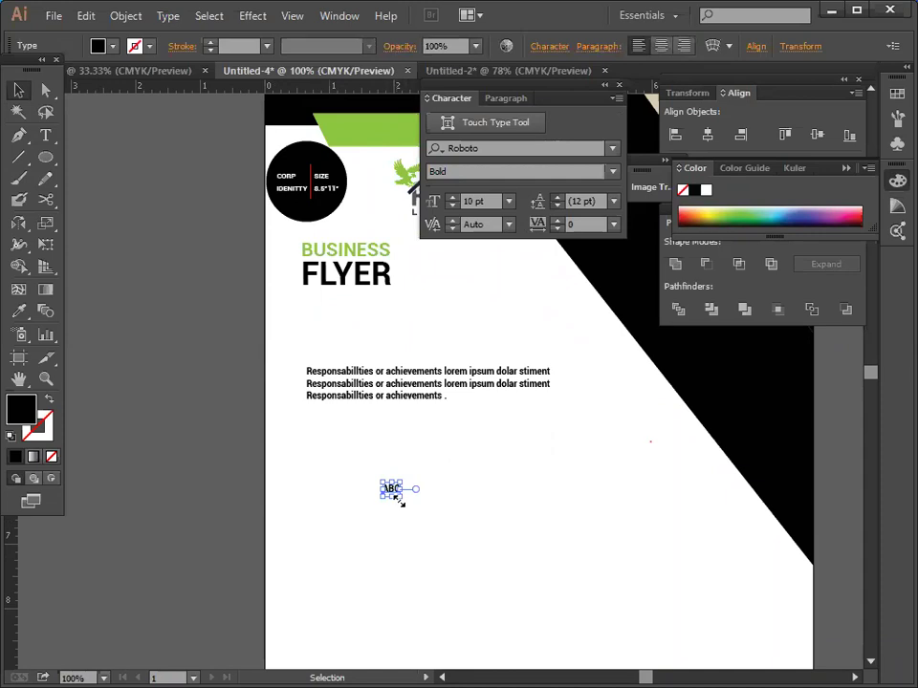
drag(398, 499, 427, 545)
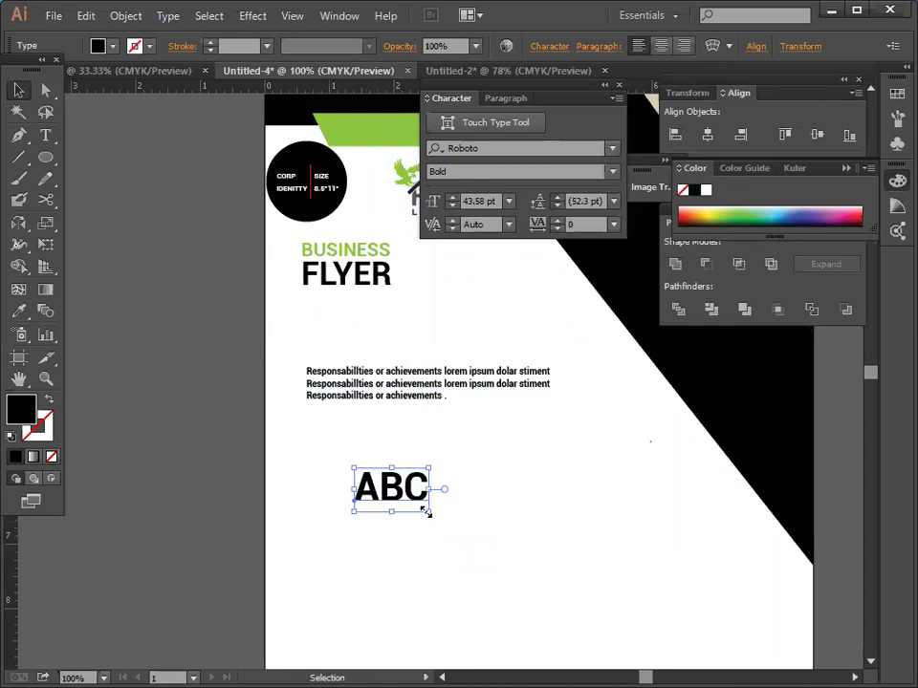
mouse_move(427, 514)
mouse_down()
mouse_move(423, 507)
mouse_move(424, 514)
mouse_up()
click(486, 566)
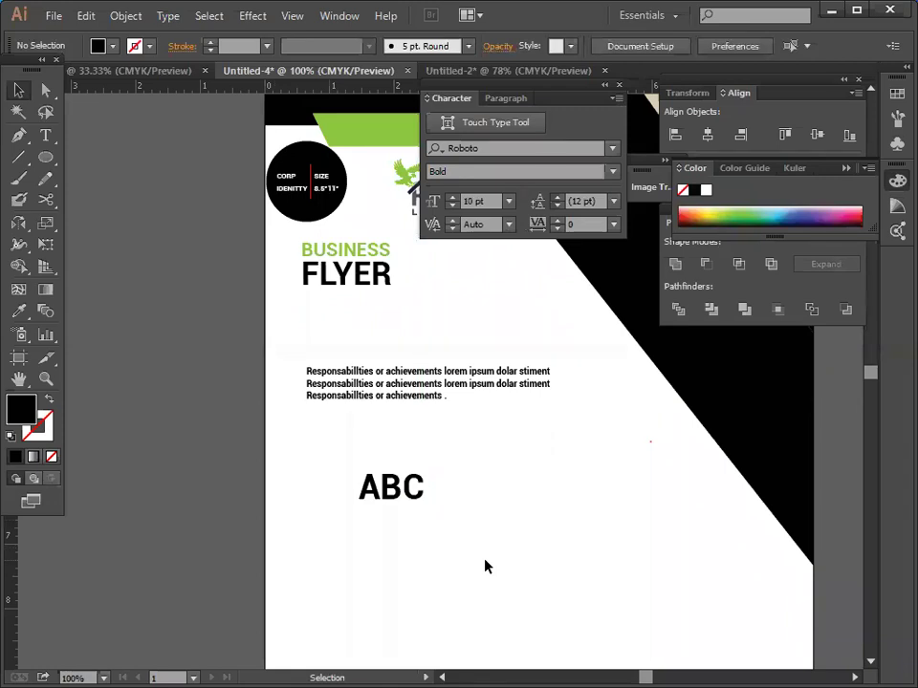
click(403, 500)
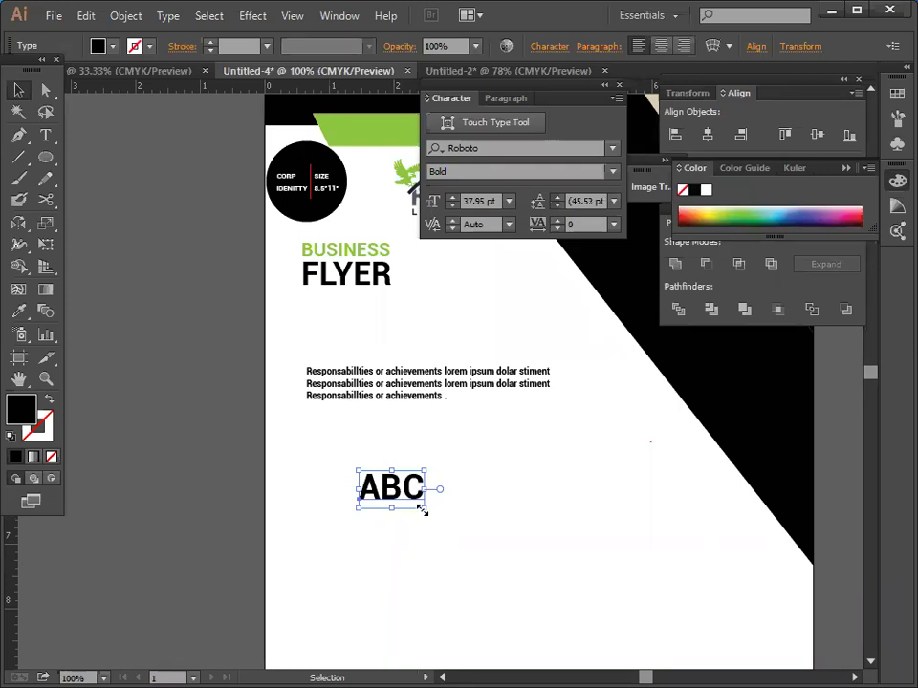
drag(423, 510, 419, 508)
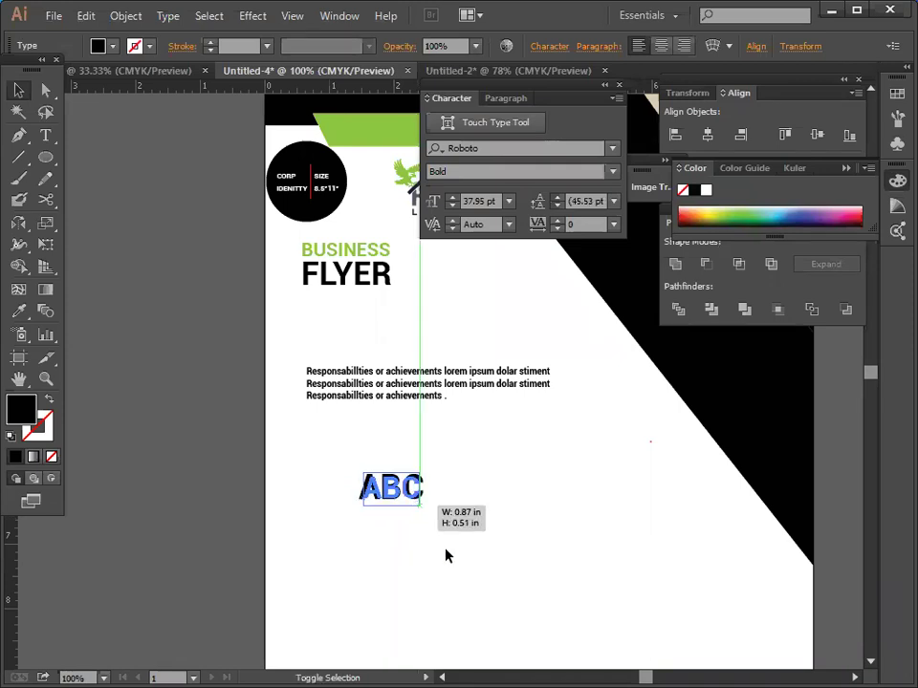
drag(445, 555, 445, 555)
Convert the ABC text to outlines and ungroup it into separate letters.
right_click(381, 481)
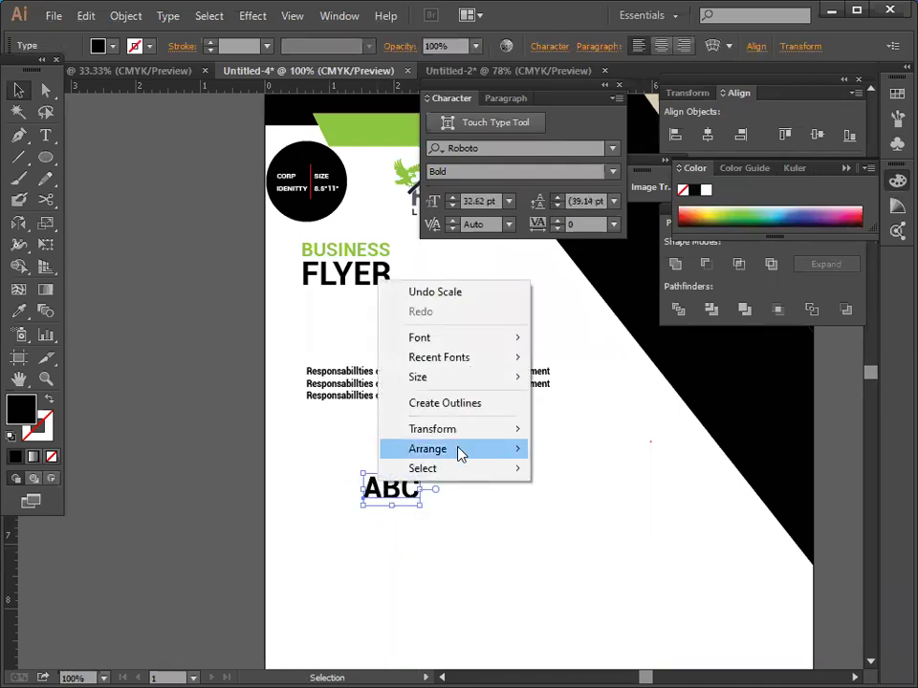
click(445, 402)
right_click(434, 493)
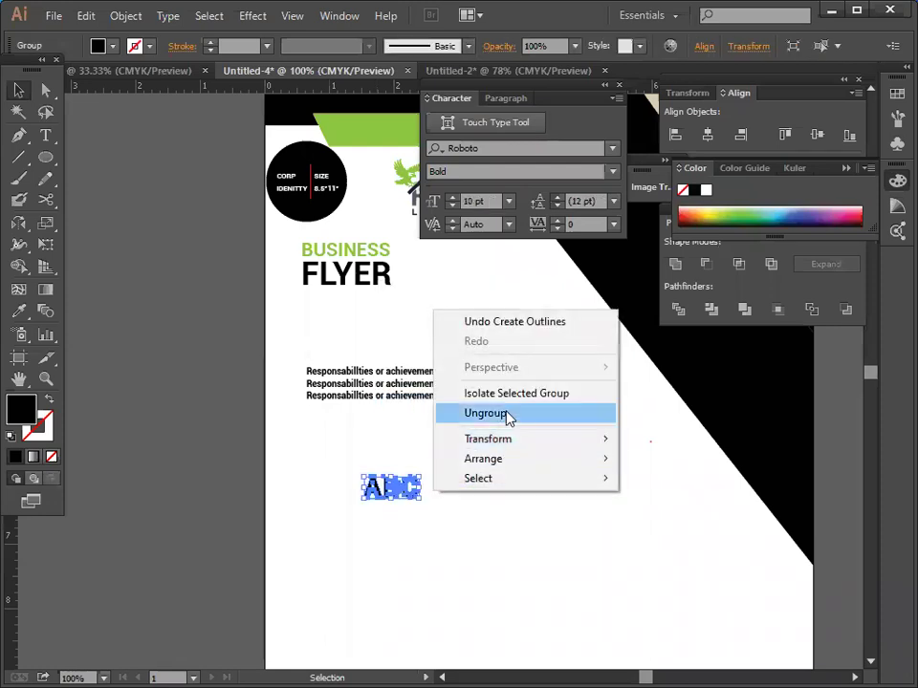
click(486, 413)
click(497, 507)
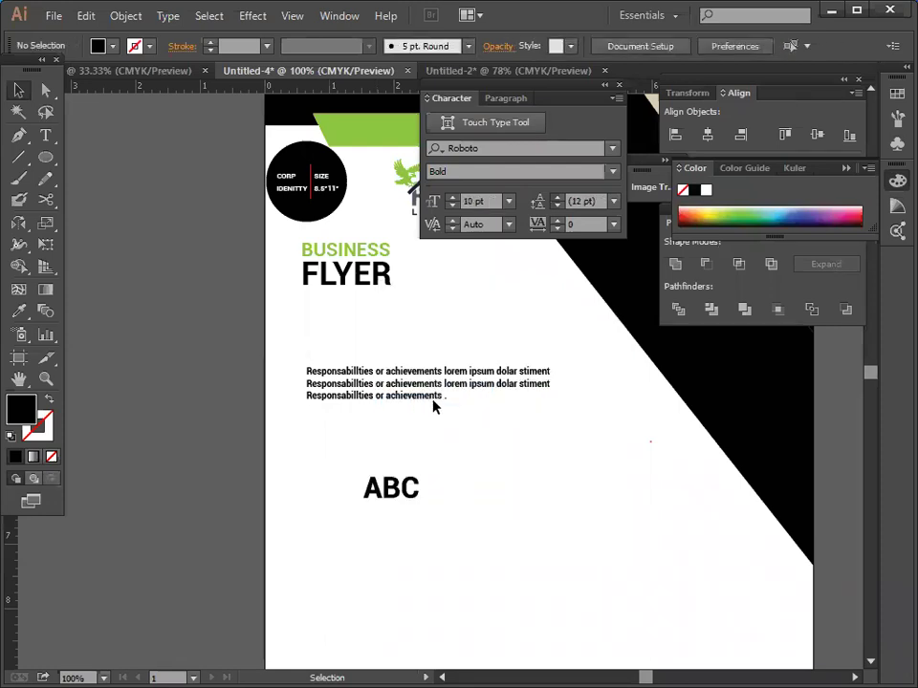
Shift the paragraph block right and slightly up, and place the letter A just left of it.
drag(436, 383, 502, 371)
drag(570, 500, 561, 504)
drag(370, 498, 352, 377)
click(367, 441)
click(352, 375)
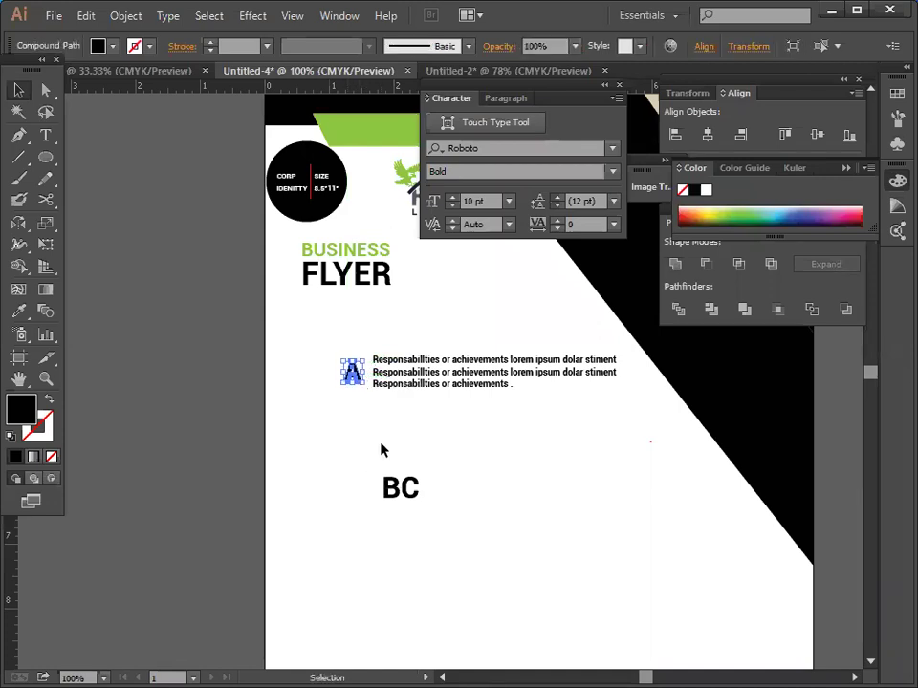
click(380, 450)
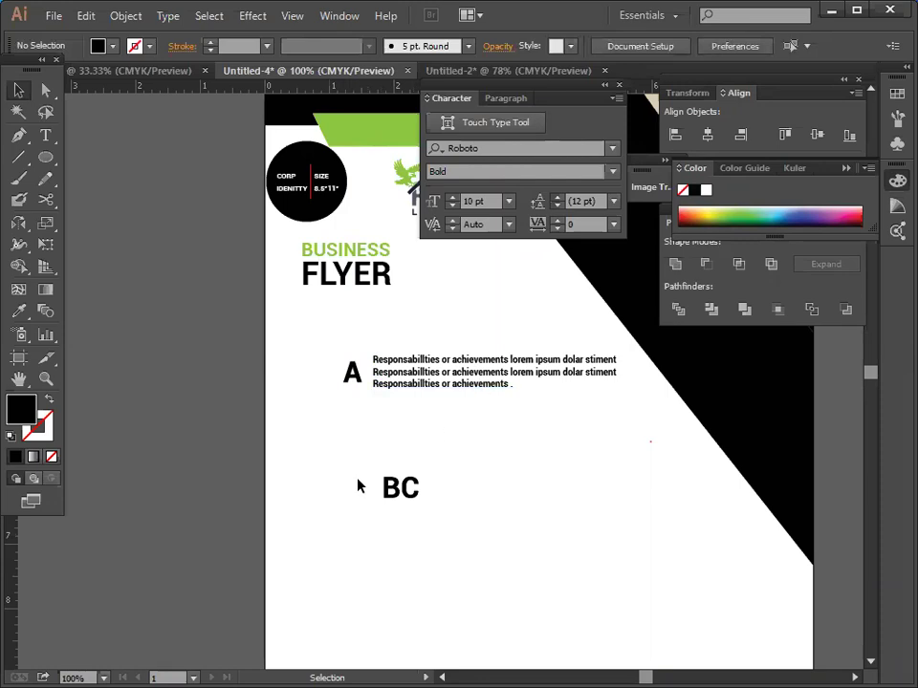
Park the letters B and C off the artboard's left side and duplicate the paragraph block twice, stacked below the original.
click(392, 487)
drag(230, 505, 201, 488)
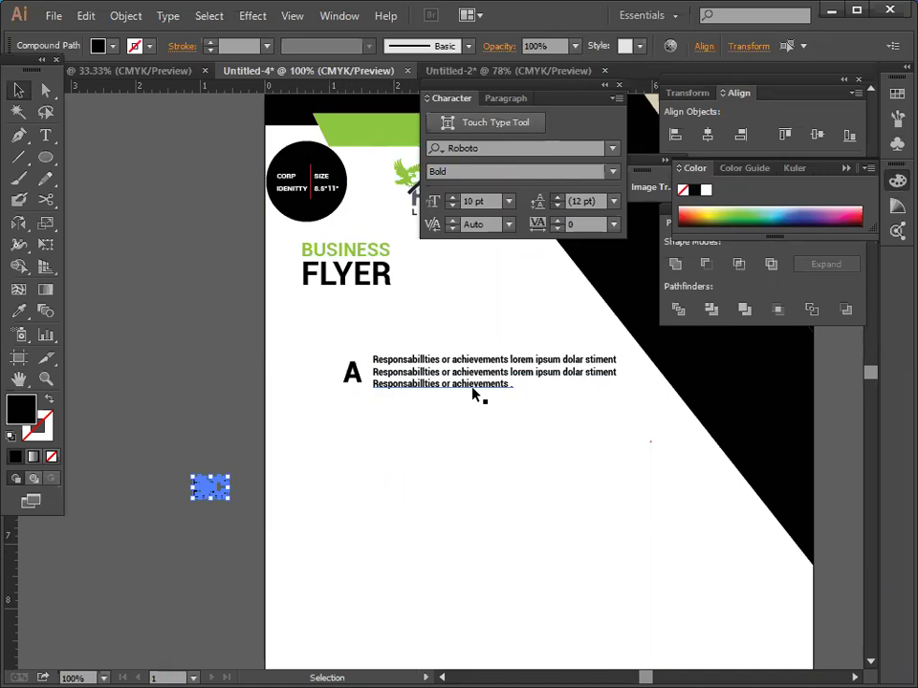
drag(475, 394, 491, 526)
click(487, 491)
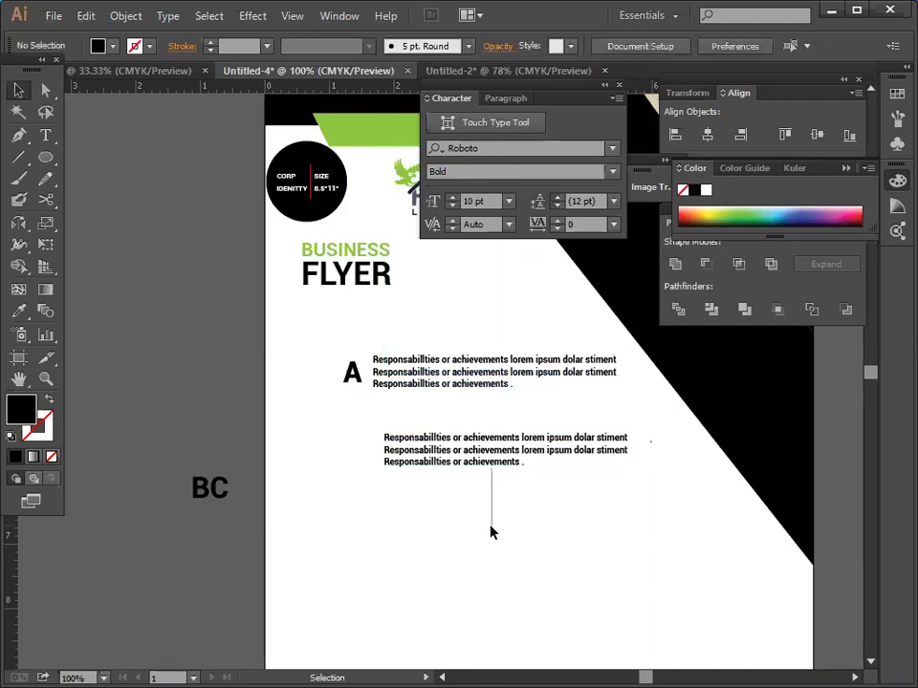
drag(487, 469, 487, 545)
click(459, 606)
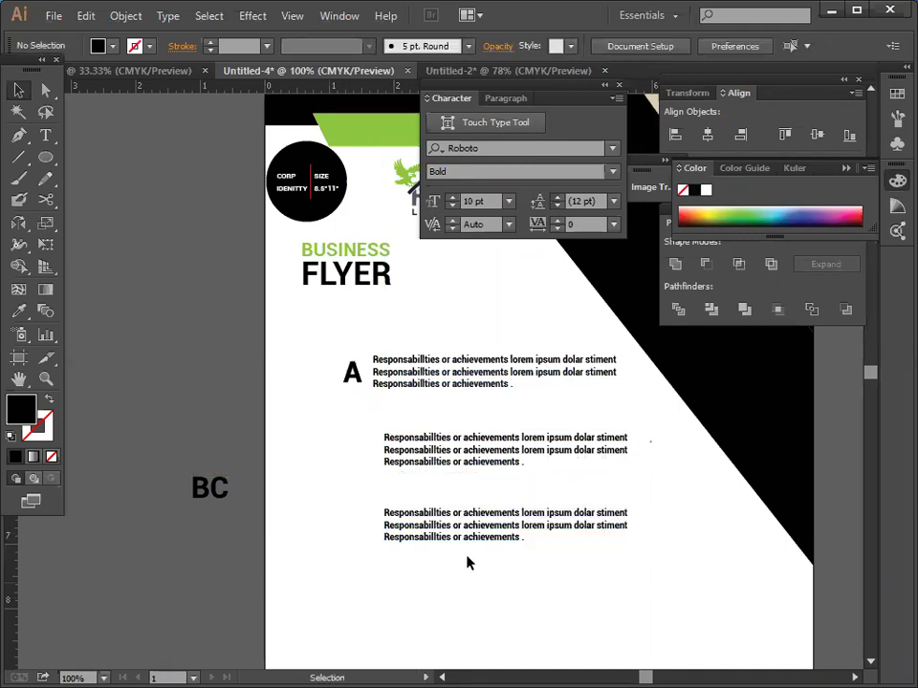
Lower the second paragraph slightly and place the letter B just left of it.
click(501, 460)
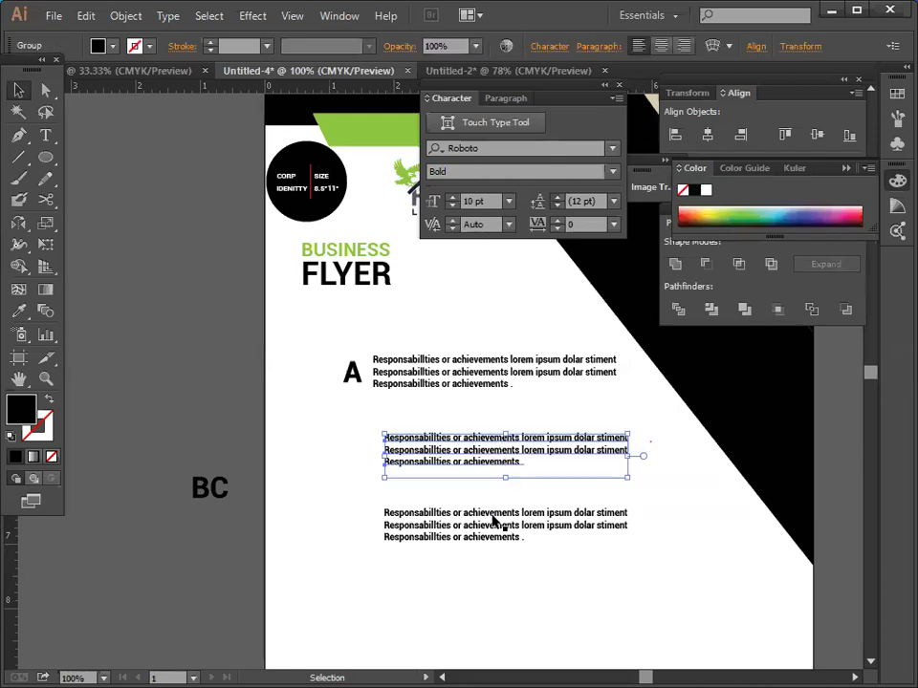
click(188, 529)
drag(202, 498, 360, 472)
click(271, 558)
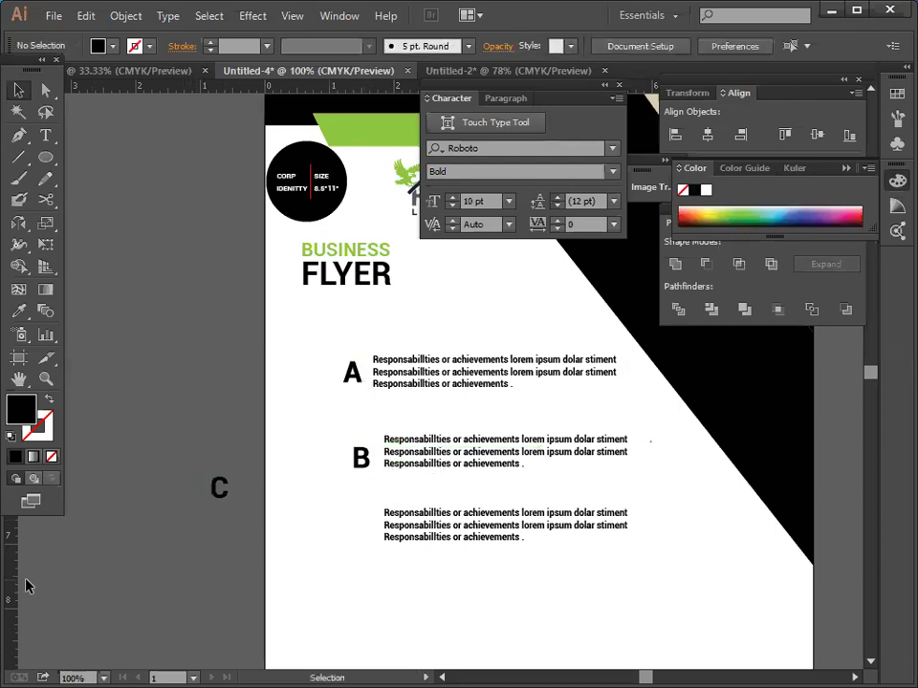
Place a vertical guide at the left edge of the letter A and align the letter B to it.
drag(17, 580, 344, 589)
click(283, 548)
drag(368, 466, 356, 463)
click(373, 512)
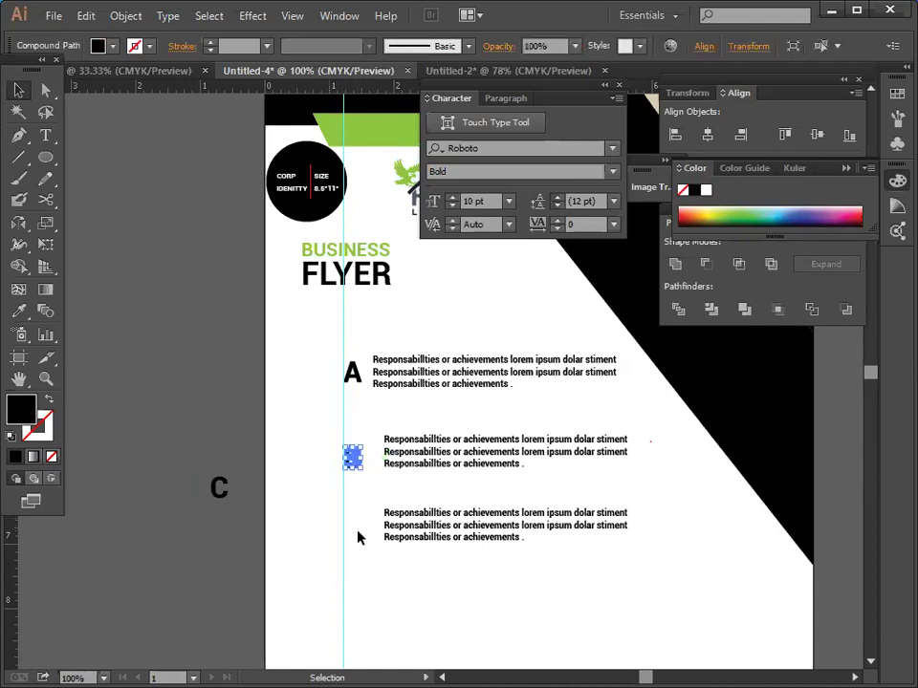
Place the letter C left of the third paragraph, aligned to the vertical guide, and delete the guide.
click(286, 542)
drag(219, 491, 352, 545)
click(270, 538)
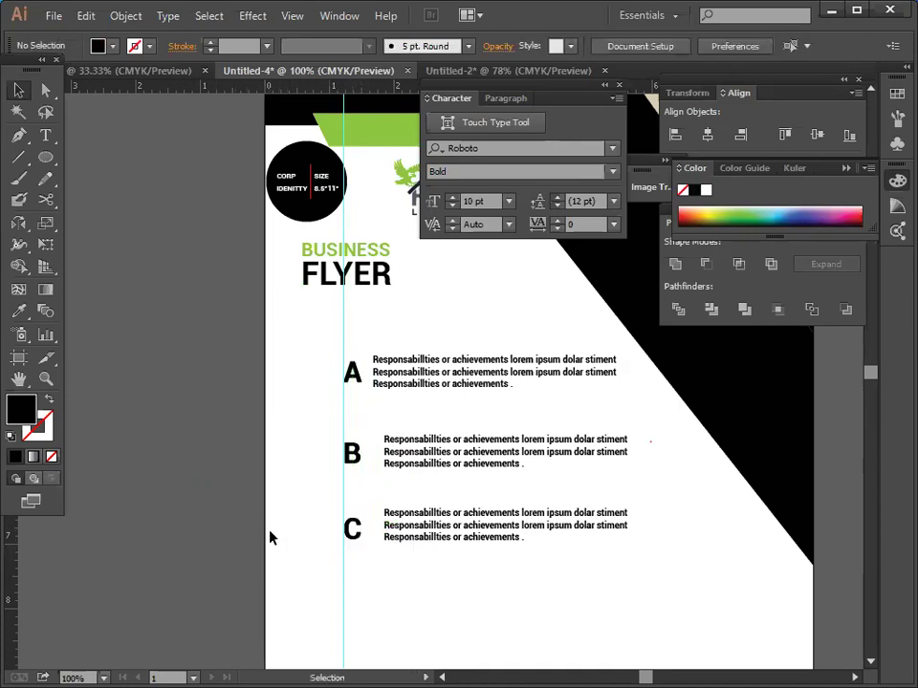
click(355, 537)
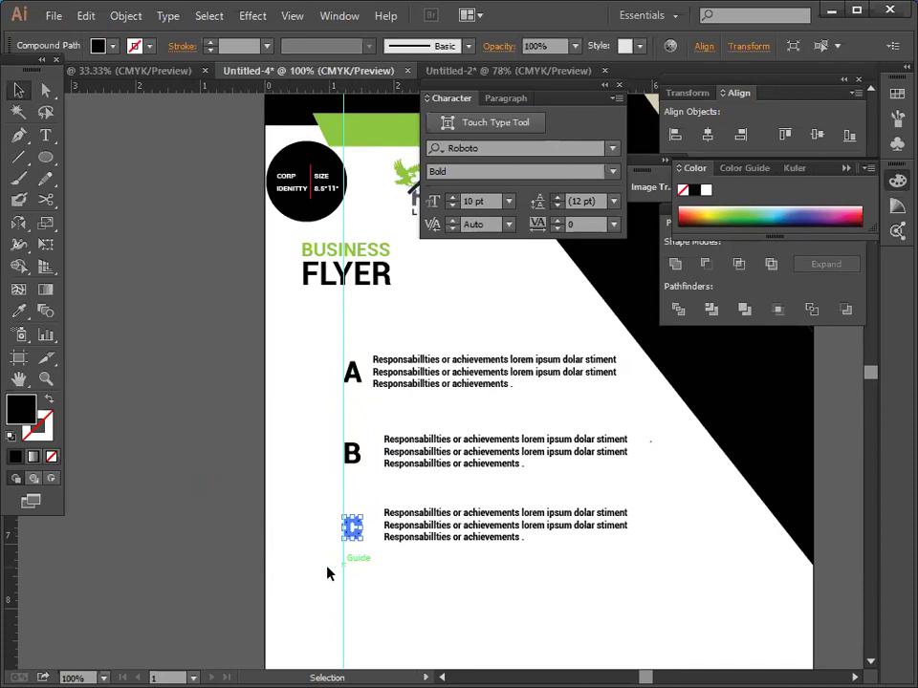
click(342, 554)
drag(313, 575, 385, 618)
Recolour the letters A, B and C with the green sampled from the header shape.
drag(314, 352, 366, 552)
click(274, 534)
drag(332, 361, 352, 559)
key(i)
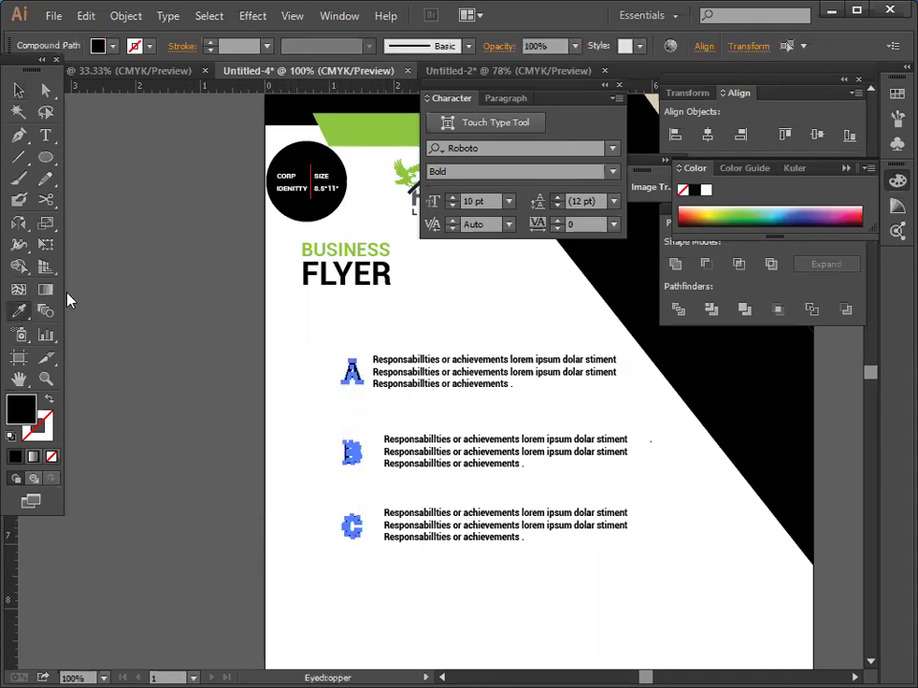
click(364, 127)
click(18, 90)
click(129, 218)
Add a vertical guide at the first paragraph's left edge and shift the second paragraph left to align with it.
drag(9, 572, 371, 606)
click(227, 518)
click(450, 469)
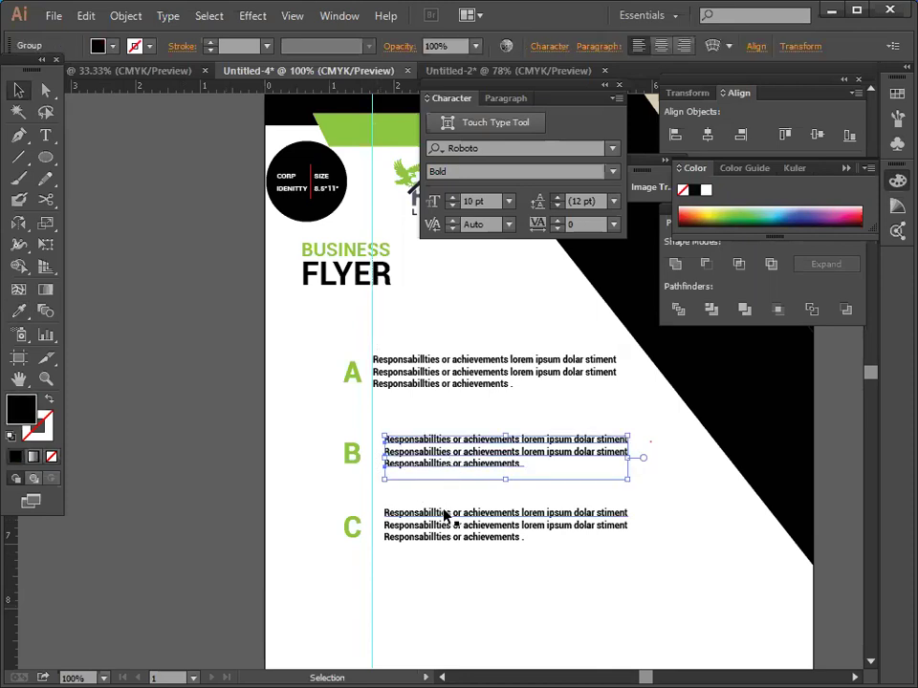
key(Left)
key(Left)
key(Left)
key(Left)
key(Left)
key(Left)
key(Left)
key(Left)
key(Left)
key(Left)
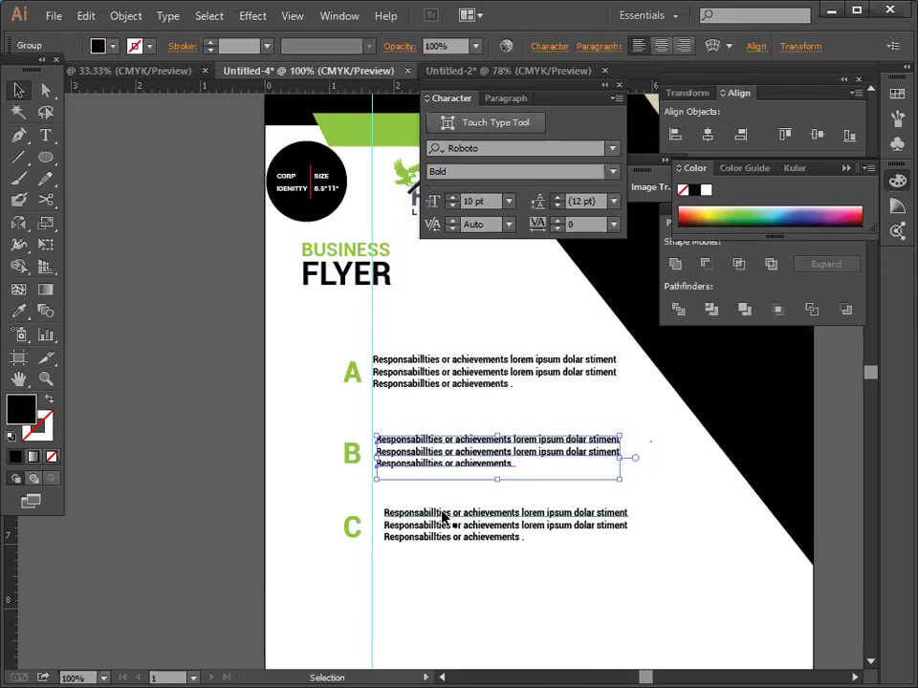
click(266, 484)
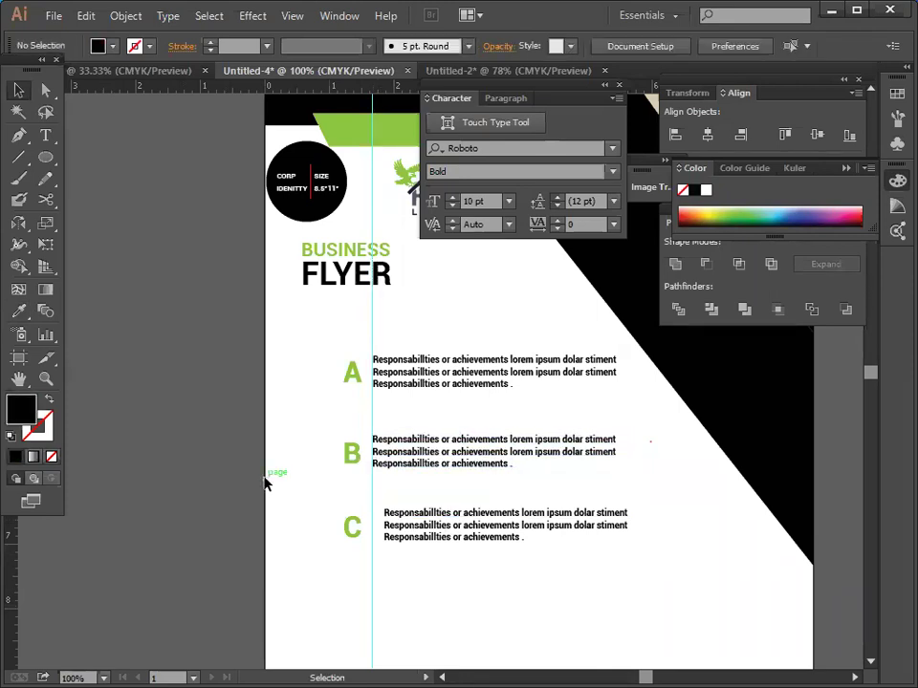
Shift the third paragraph left to align with the vertical guide, and delete the guide.
click(403, 537)
click(435, 549)
drag(435, 533, 421, 536)
click(271, 558)
drag(324, 307, 417, 340)
key(Delete)
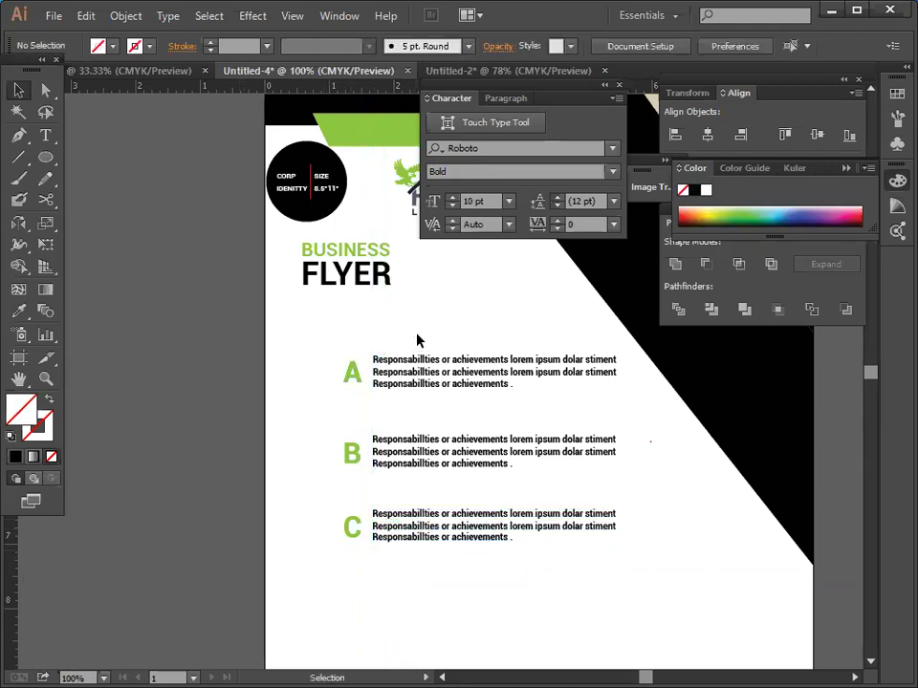
Group the green letters A, B and C into one object.
key(ctrl+minus)
key(ctrl+minus)
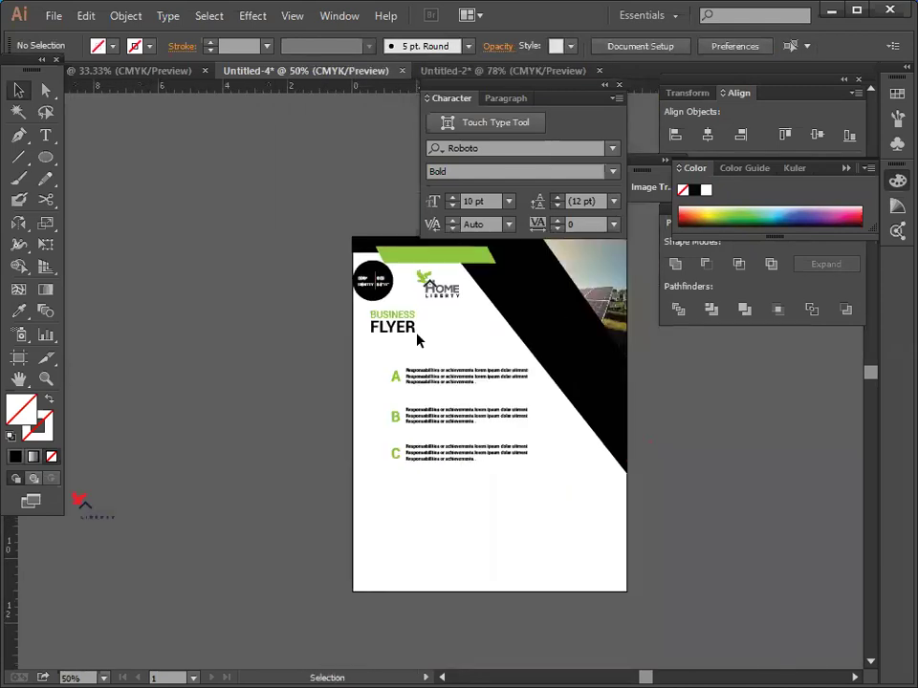
key(a)
key(ctrl+plus)
key(ctrl+plus)
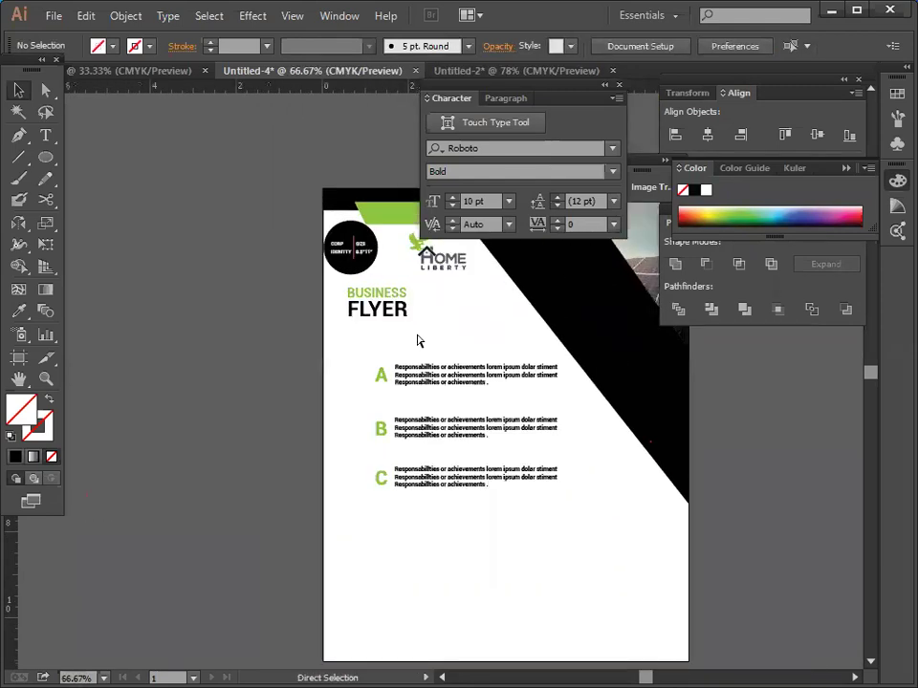
key(ctrl+plus)
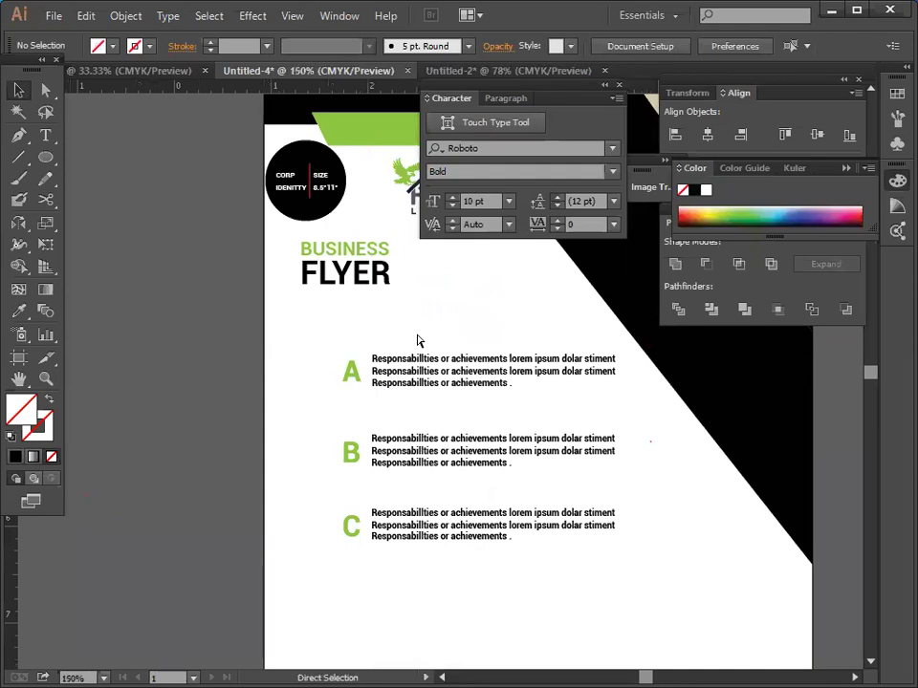
key(v)
scroll(409, 314, down, 3)
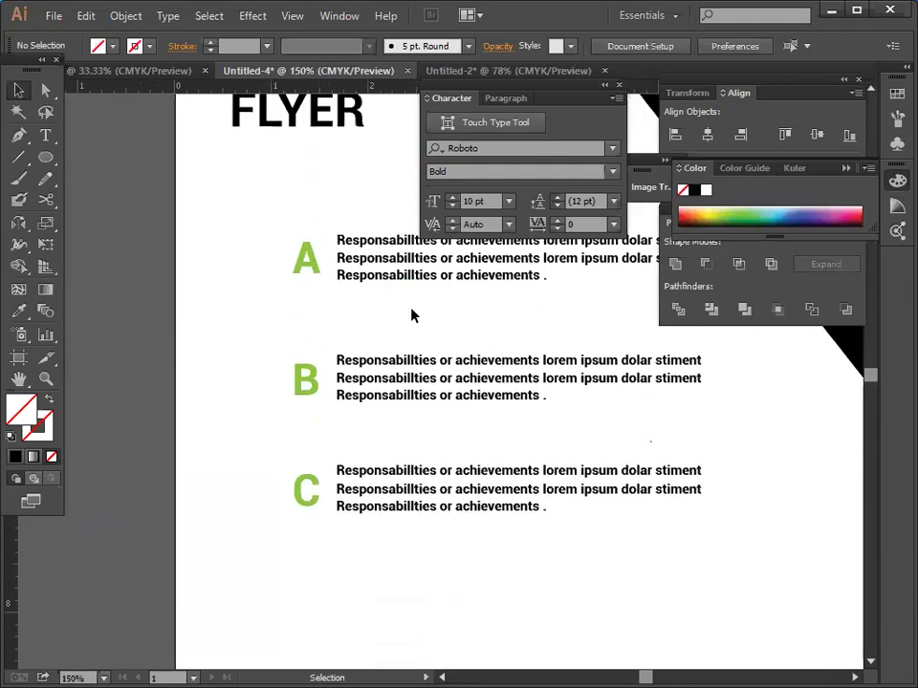
click(427, 406)
click(250, 303)
drag(253, 203, 318, 490)
right_click(206, 391)
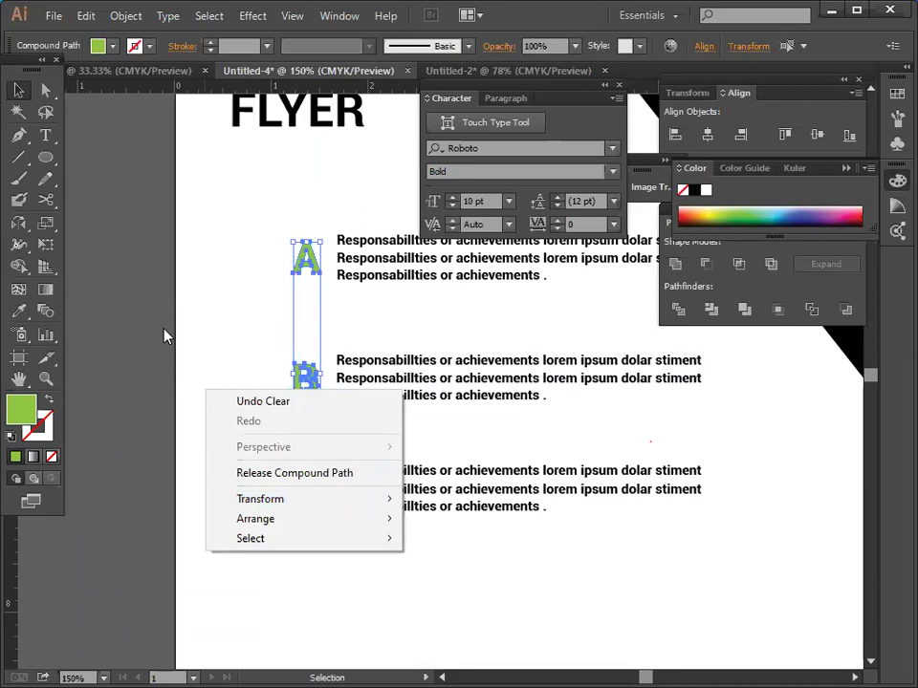
click(230, 313)
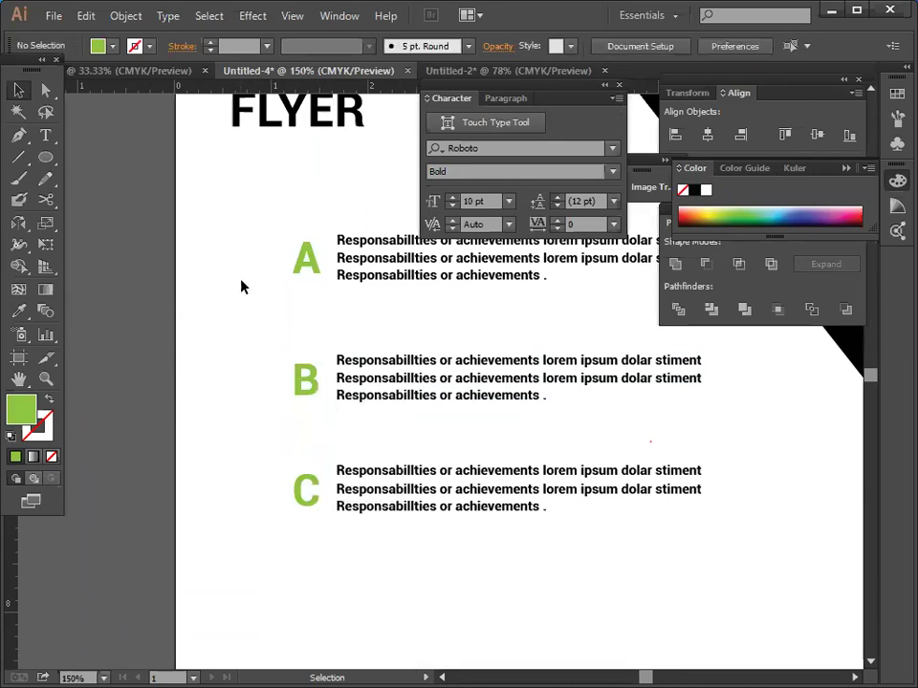
drag(299, 375, 306, 485)
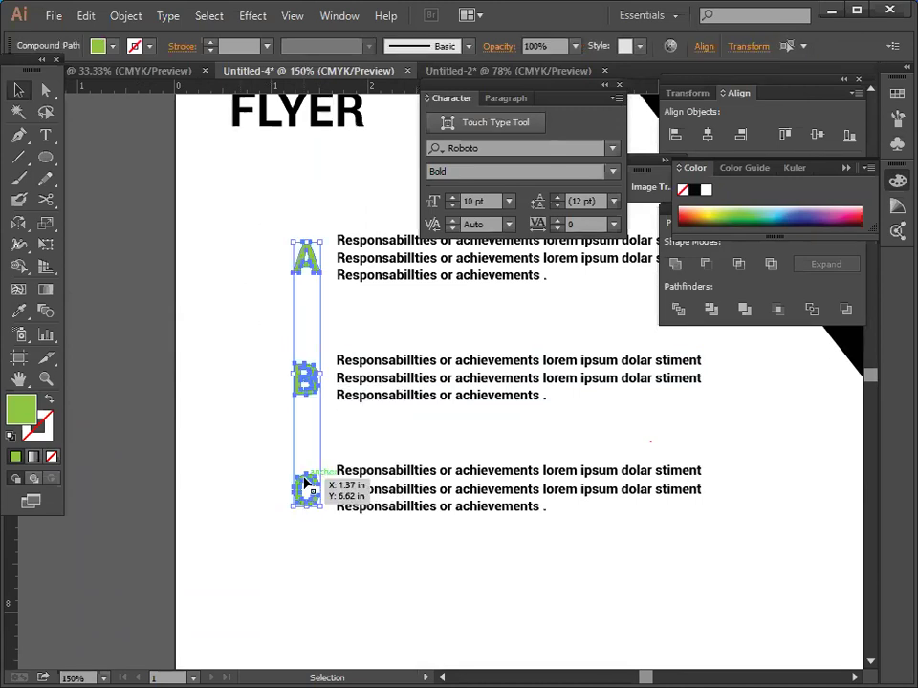
key(ctrl+z)
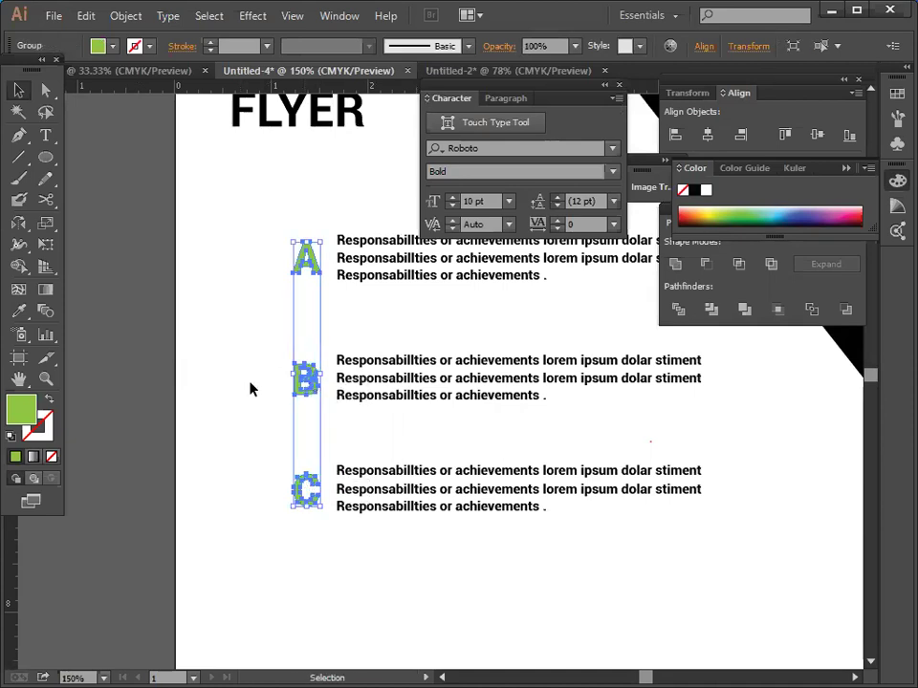
Move the grouped letters off the page onto the pasteboard left of the paragraphs.
click(299, 403)
drag(297, 399, 109, 430)
click(387, 418)
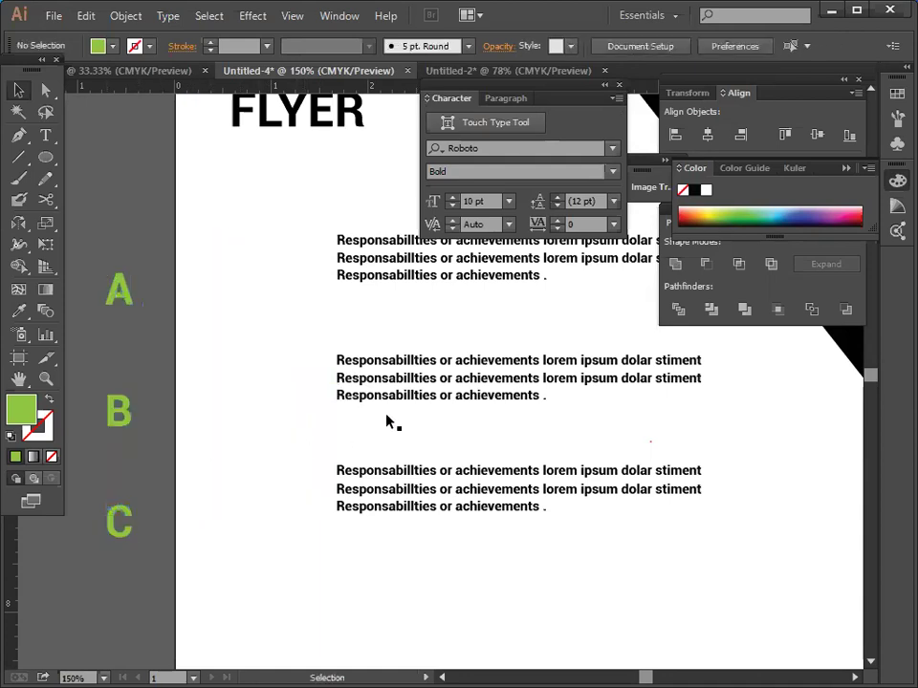
Scale up the first paragraph from its centre to a text size of about 12.46 pt.
click(428, 407)
scroll(475, 346, up, 2)
click(475, 344)
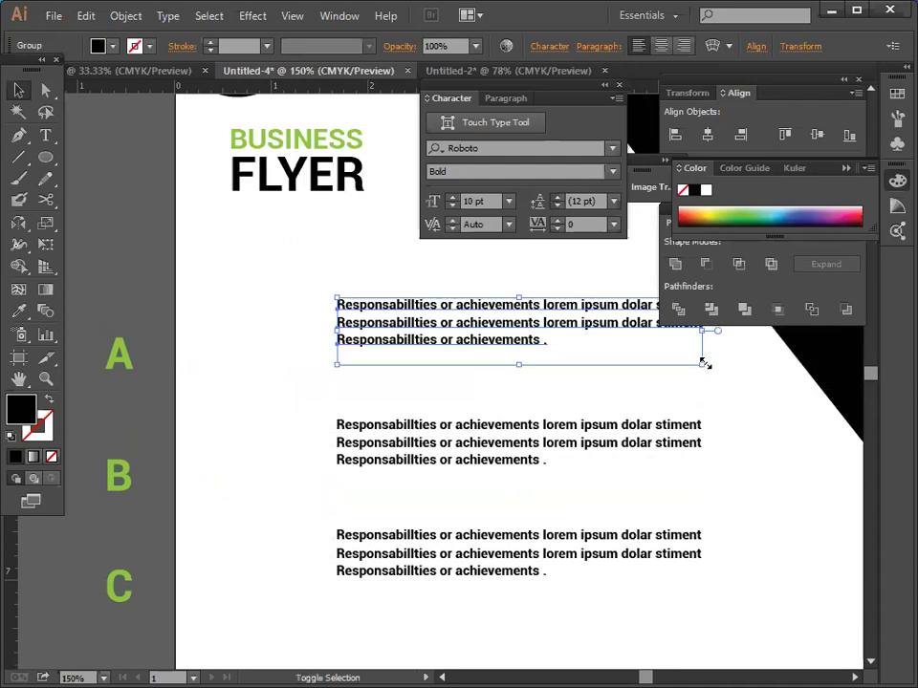
drag(703, 363, 749, 386)
click(463, 383)
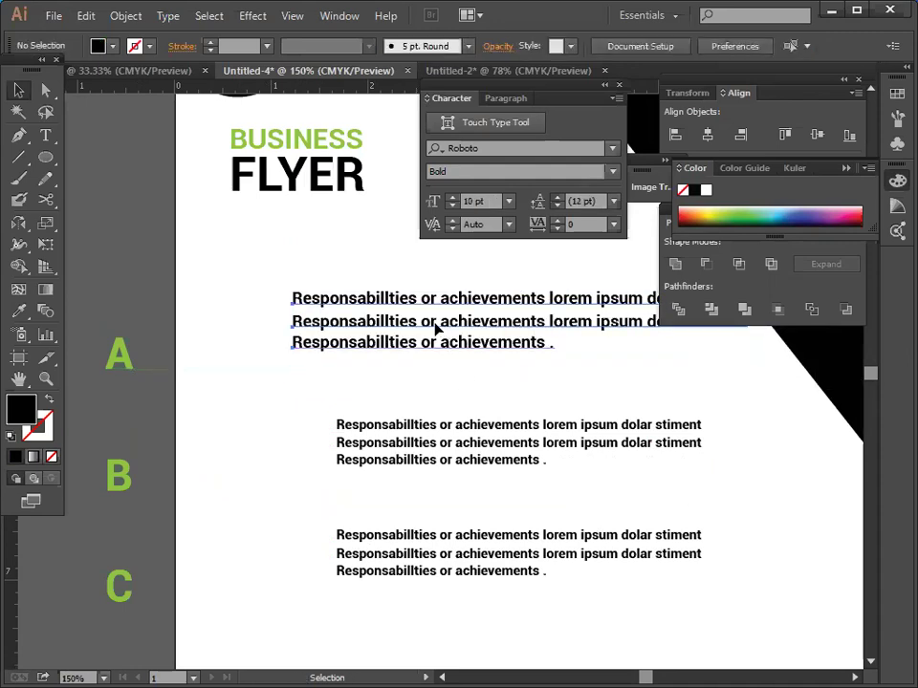
Ungroup the enlarged first paragraph and nudge its second and third lines down to even out the line spacing.
click(471, 358)
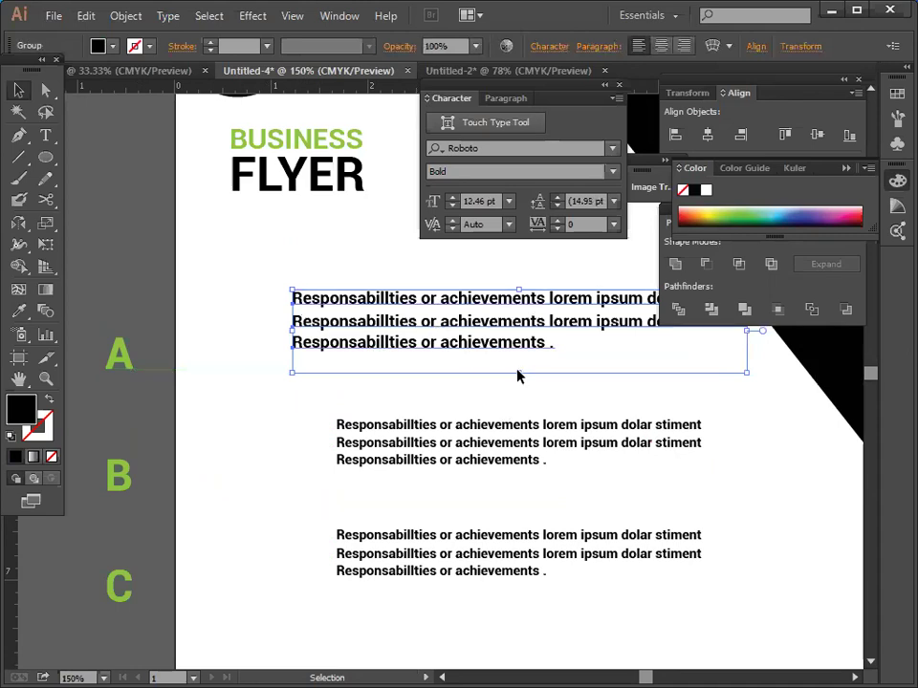
right_click(282, 297)
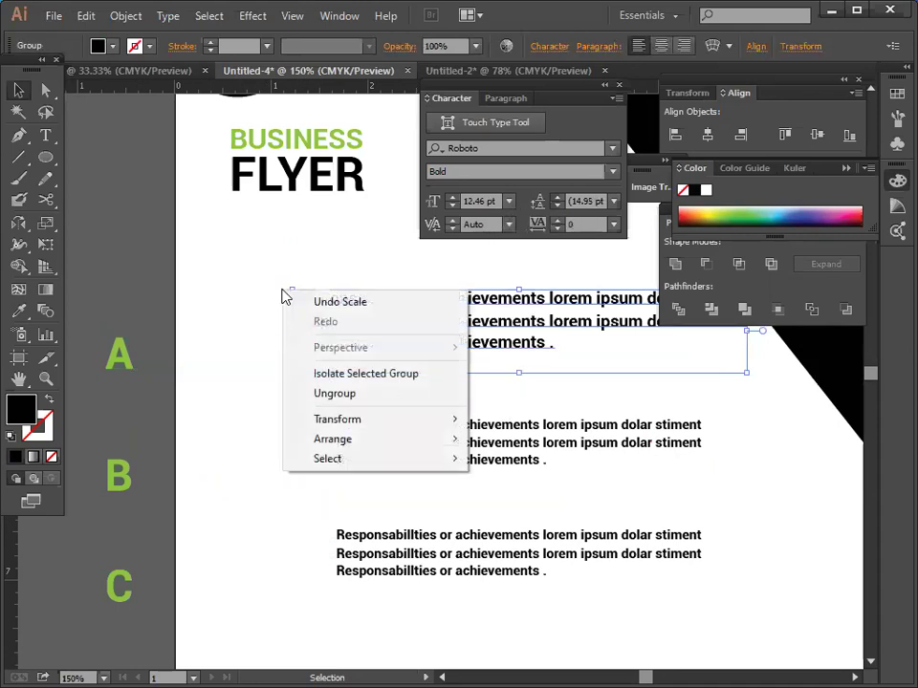
click(312, 394)
click(388, 358)
click(394, 349)
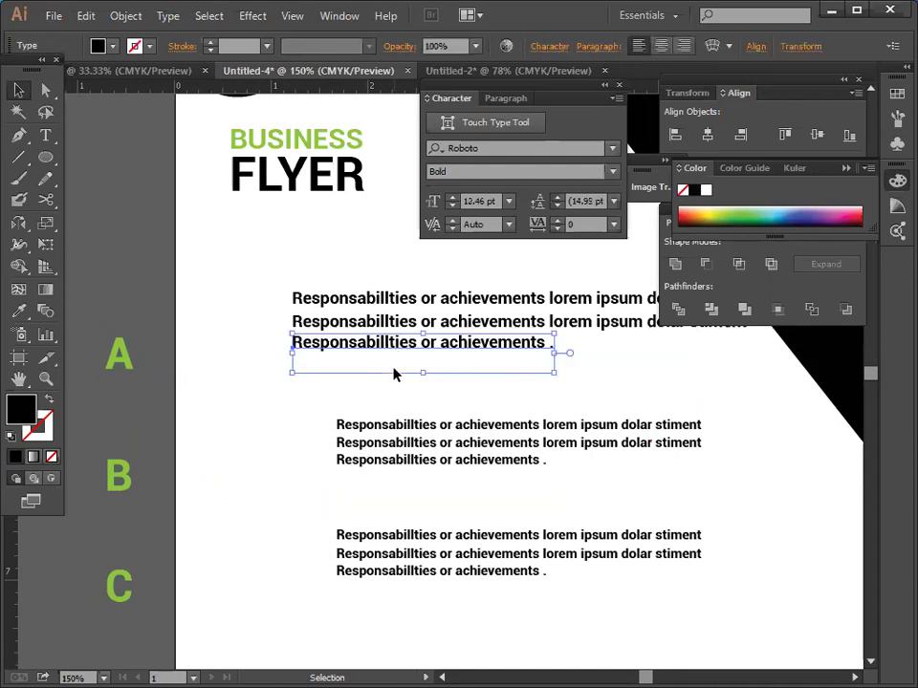
key(Down)
key(Down)
key(Down)
click(283, 382)
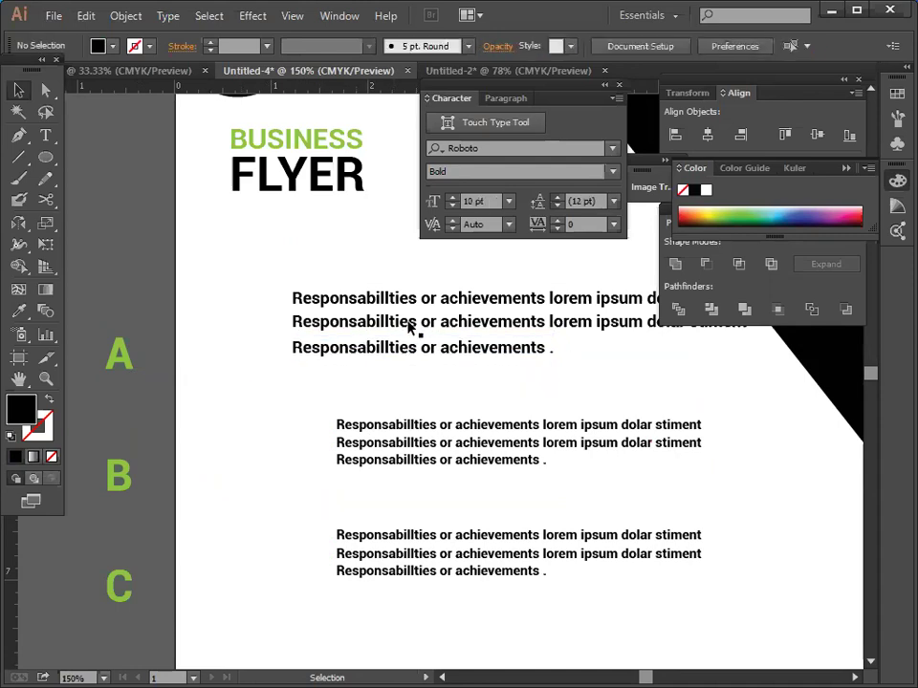
click(411, 328)
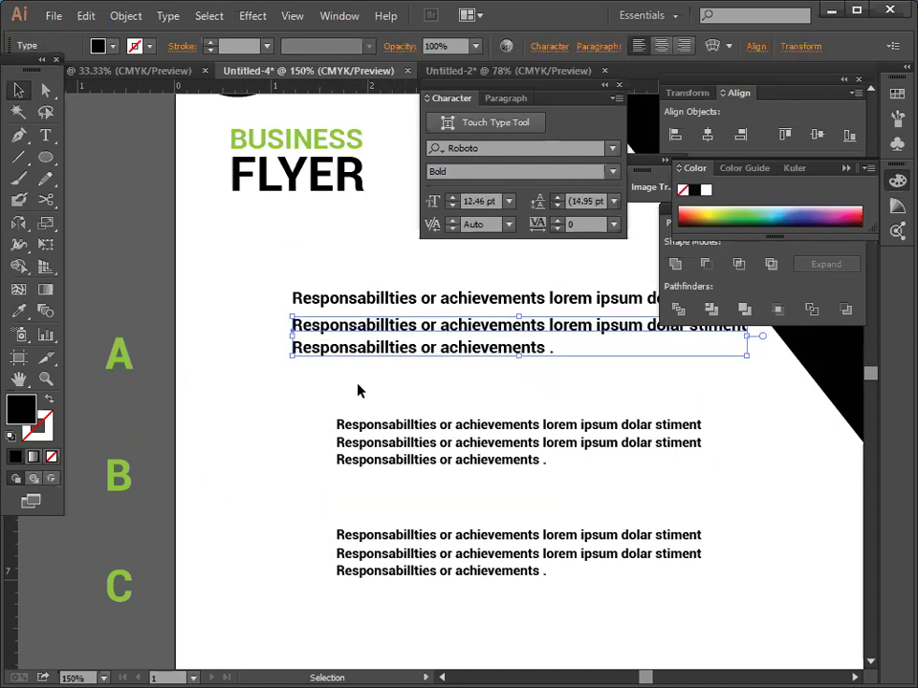
click(404, 398)
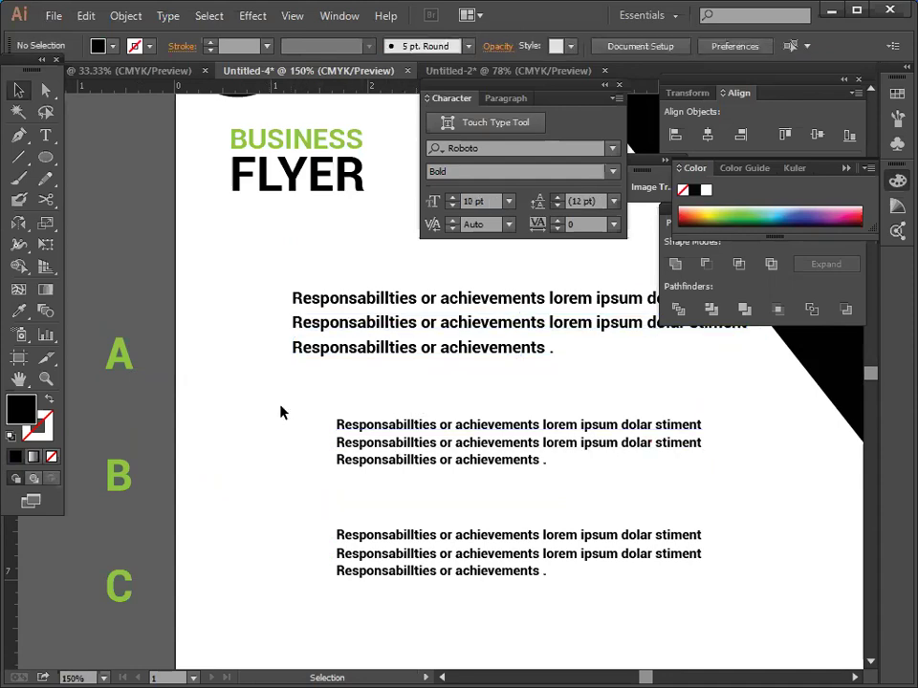
Group the three lines of the enlarged first paragraph.
drag(246, 266, 328, 352)
right_click(239, 334)
click(220, 301)
click(122, 16)
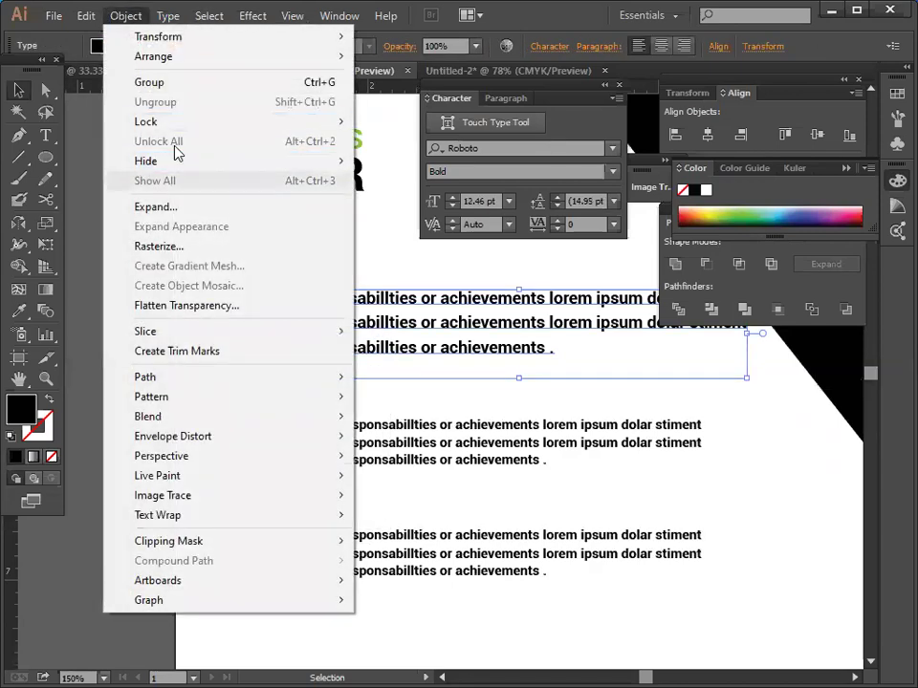
click(174, 82)
click(216, 299)
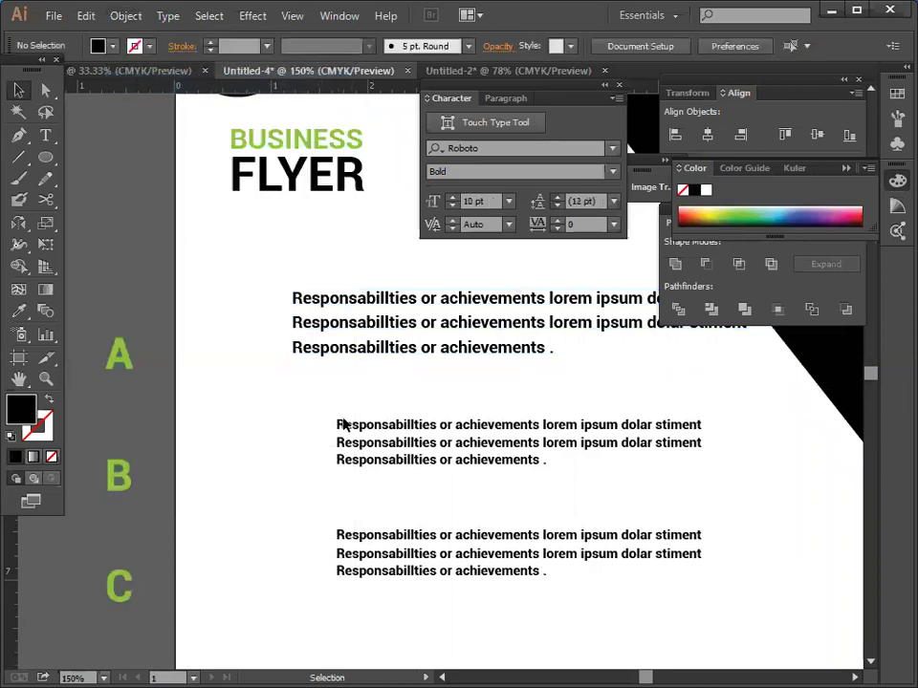
Delete the two smaller paragraphs and add a vertical guide at the enlarged paragraph's left edge.
drag(289, 410, 483, 622)
key(Delete)
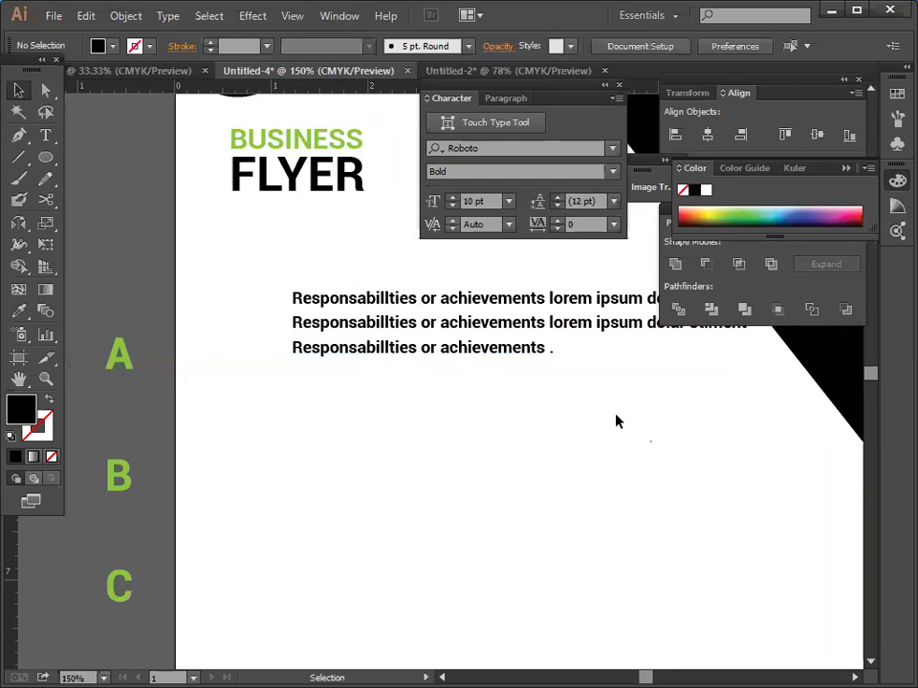
scroll(355, 305, down, 1)
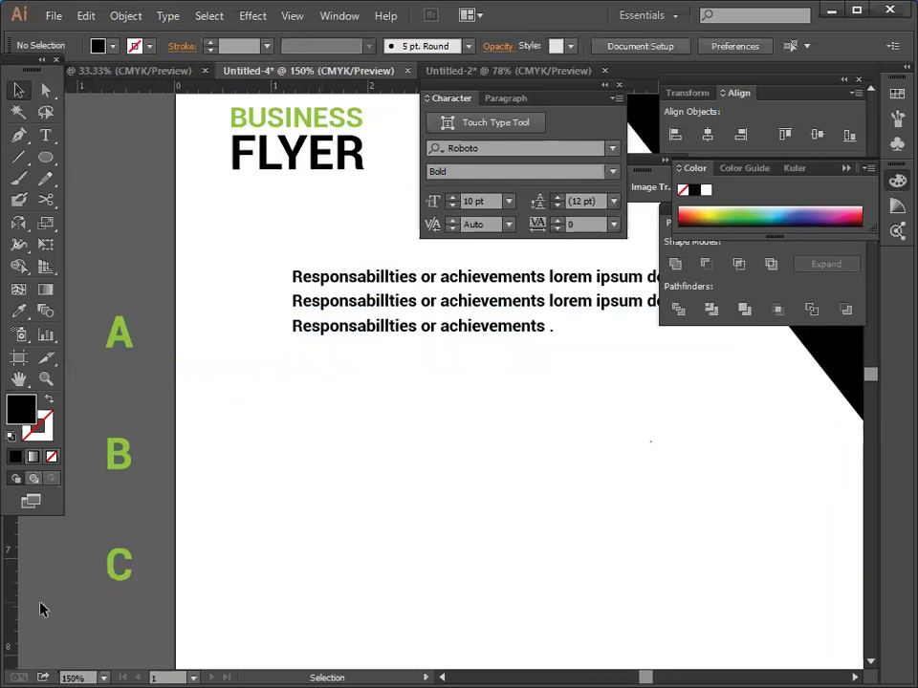
drag(14, 606, 292, 608)
click(198, 543)
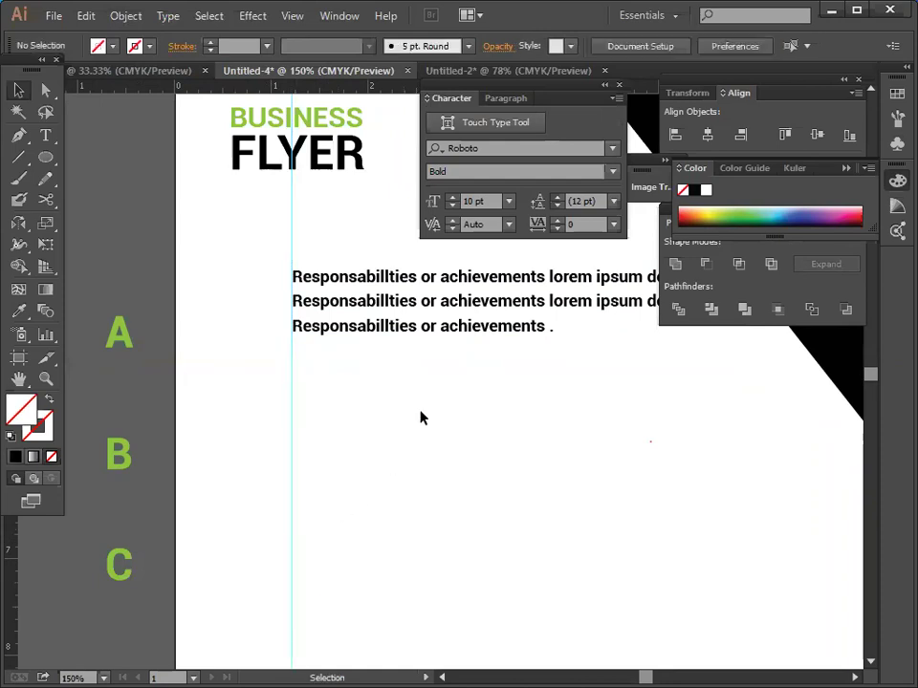
Duplicate the enlarged paragraph twice straight below itself, keeping both copies aligned to the vertical guide.
drag(463, 333, 463, 443)
click(499, 570)
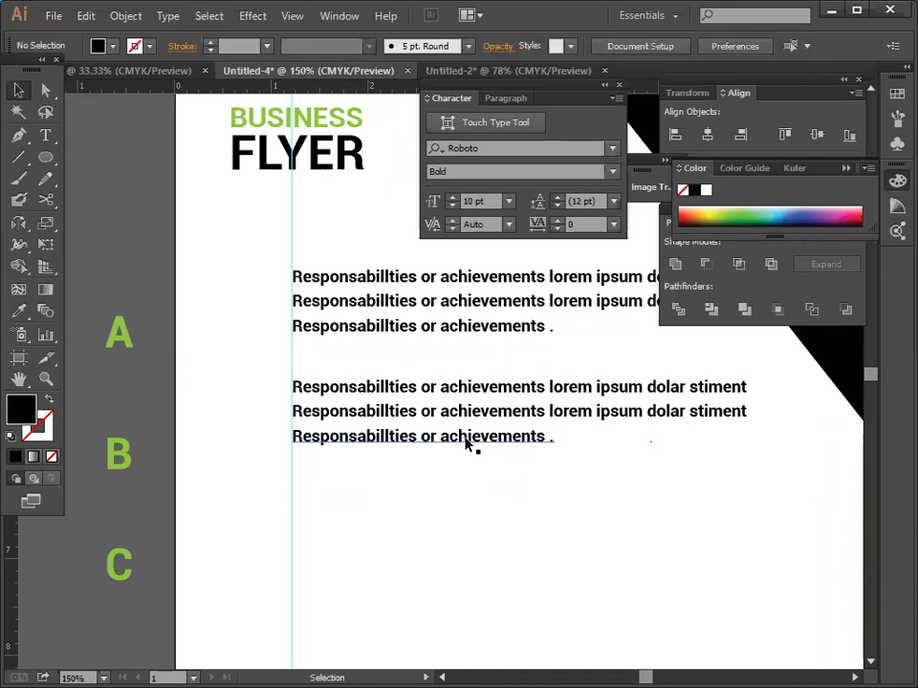
scroll(468, 443, down, 1)
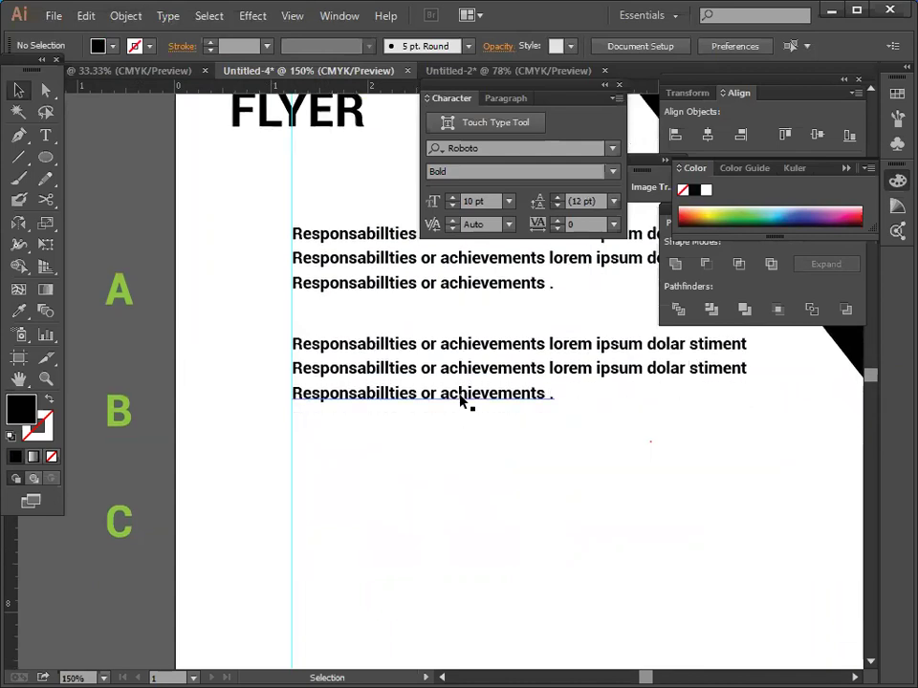
drag(460, 395, 460, 516)
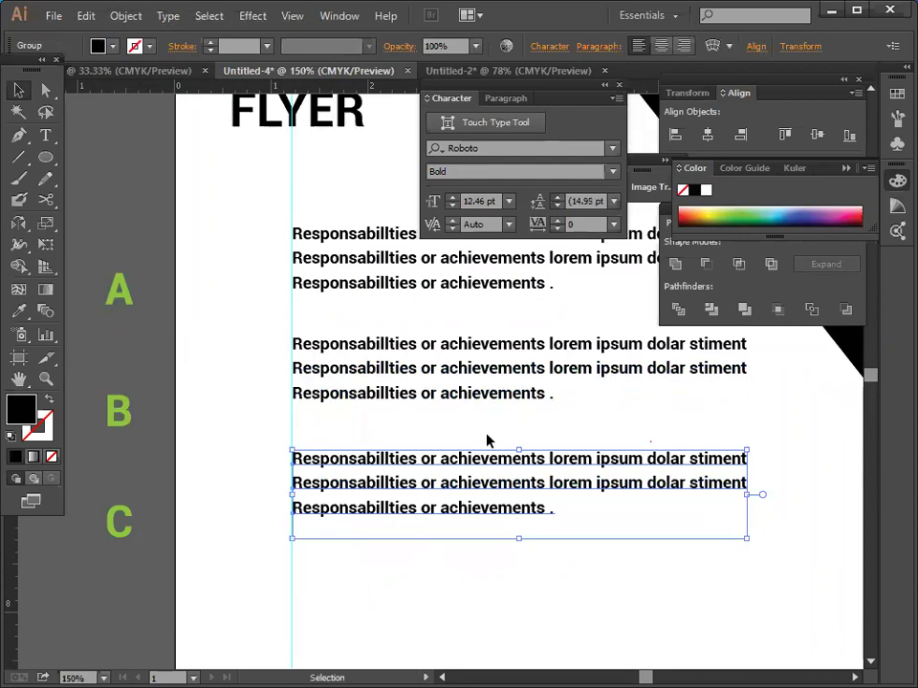
click(485, 430)
click(491, 409)
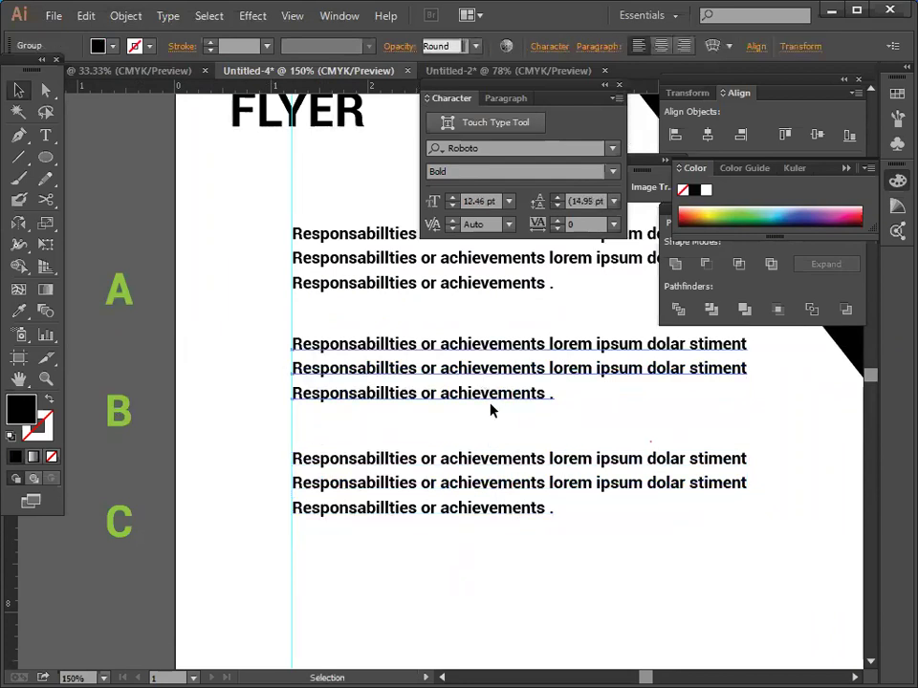
click(250, 464)
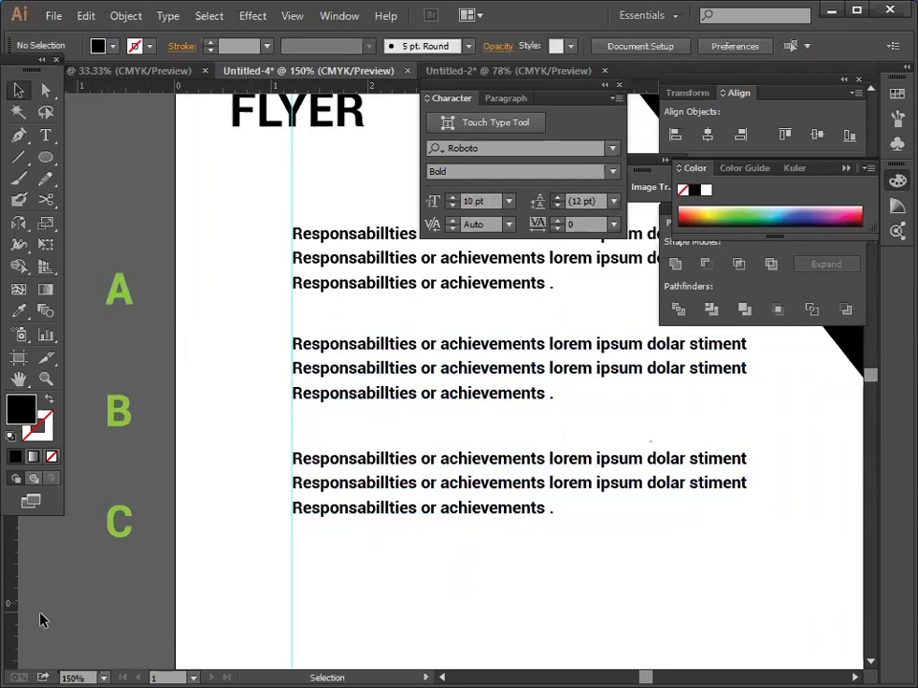
Add a vertical guide at the left edge of the FLYER title and align the grouped letters to it beside the paragraphs.
drag(10, 591, 232, 596)
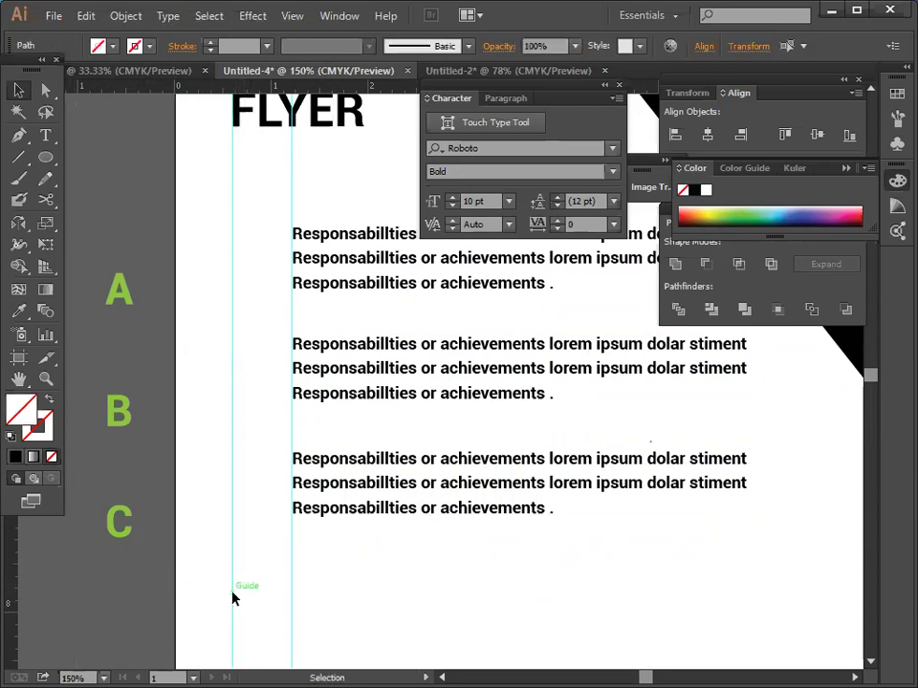
click(205, 541)
drag(116, 301, 234, 299)
click(153, 423)
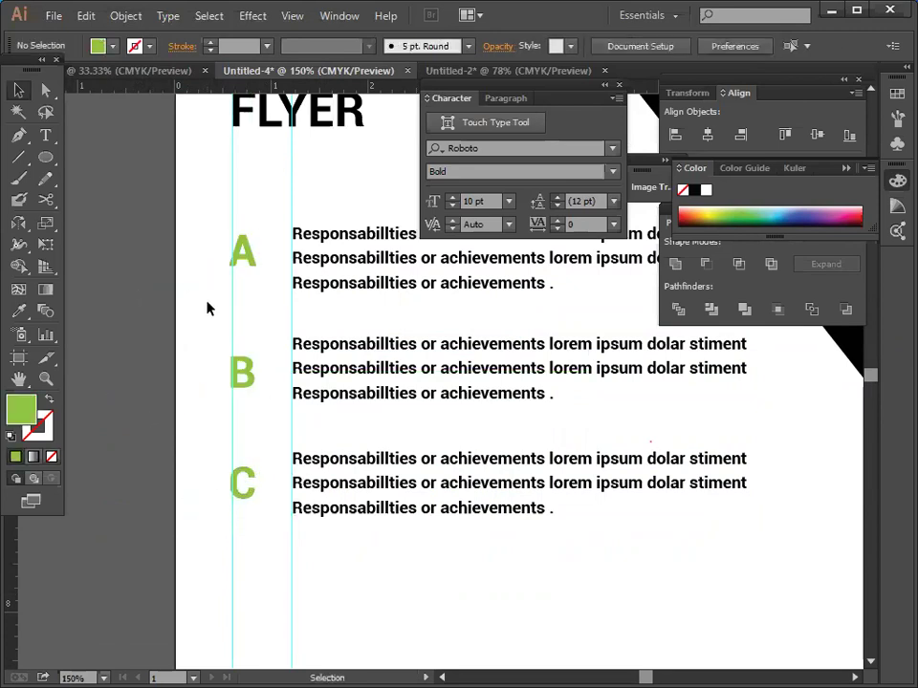
Shift the three paragraphs and their guide left, closer to the letters, and delete both vertical guides.
drag(202, 233, 256, 497)
click(280, 251)
drag(280, 251, 216, 540)
click(173, 525)
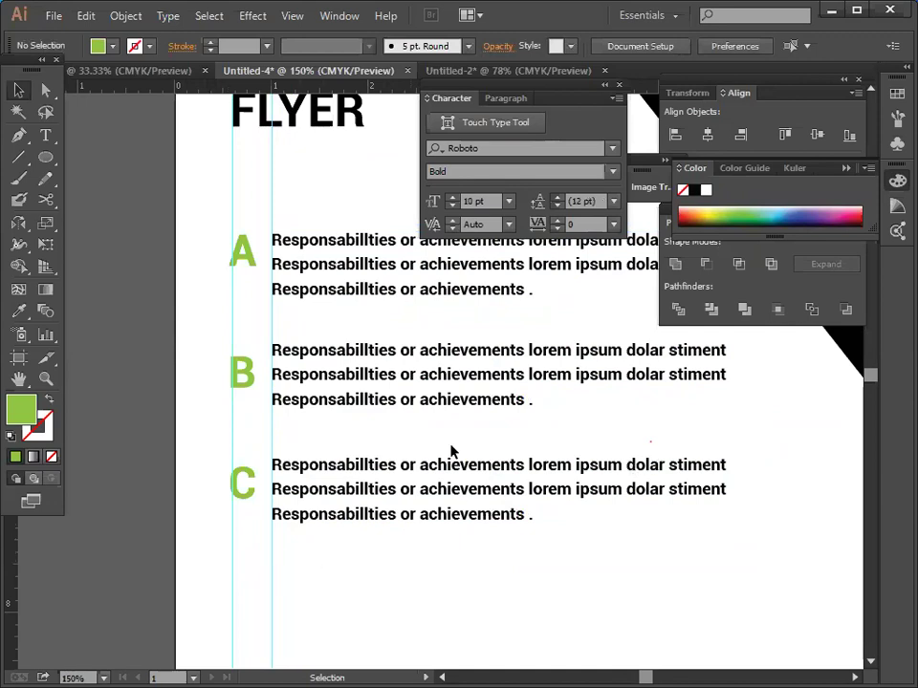
drag(249, 198, 291, 202)
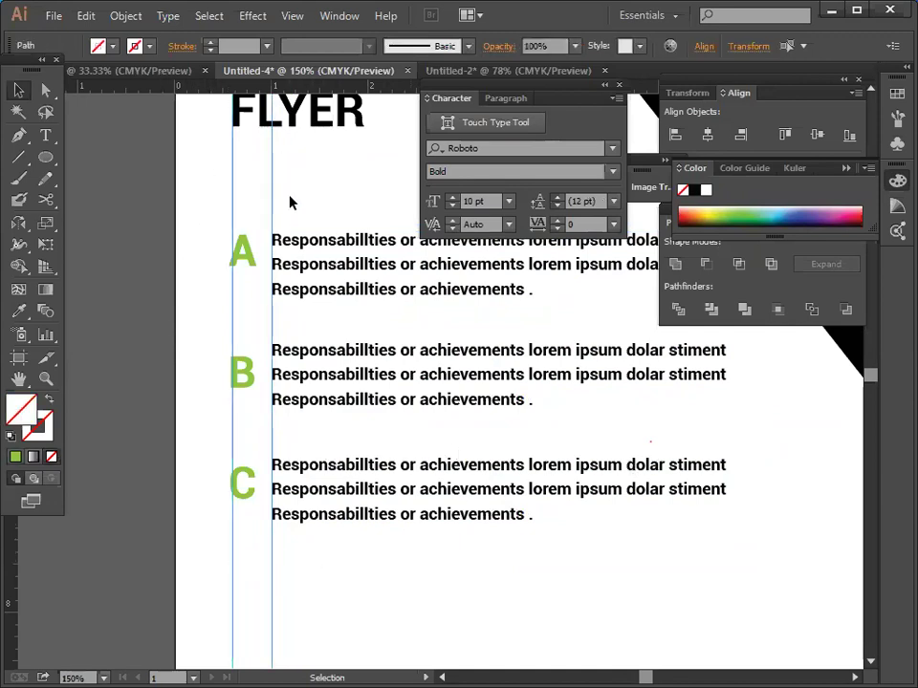
key(Delete)
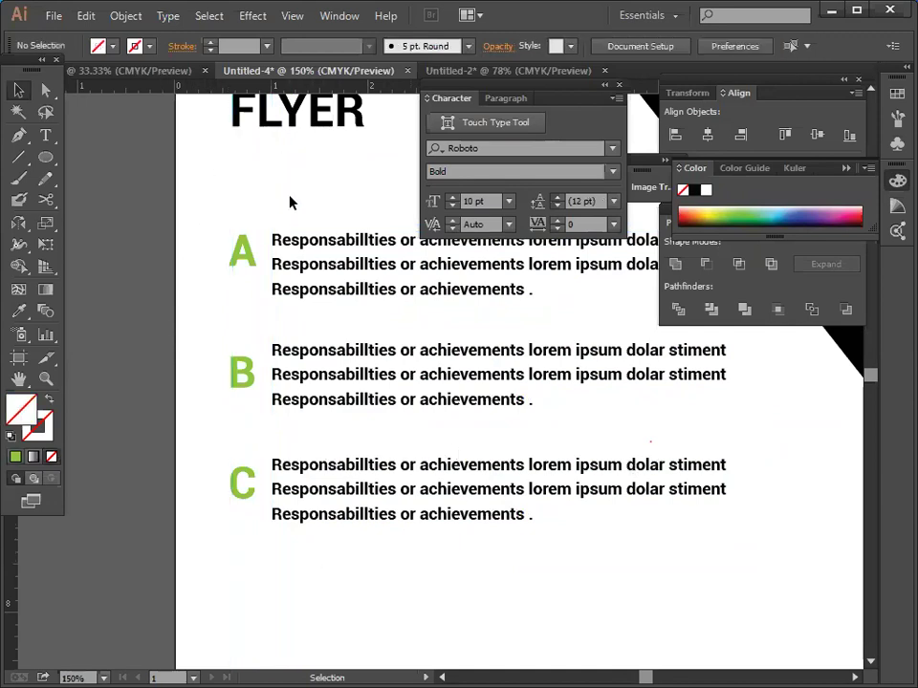
key(ctrl+minus)
key(ctrl+minus)
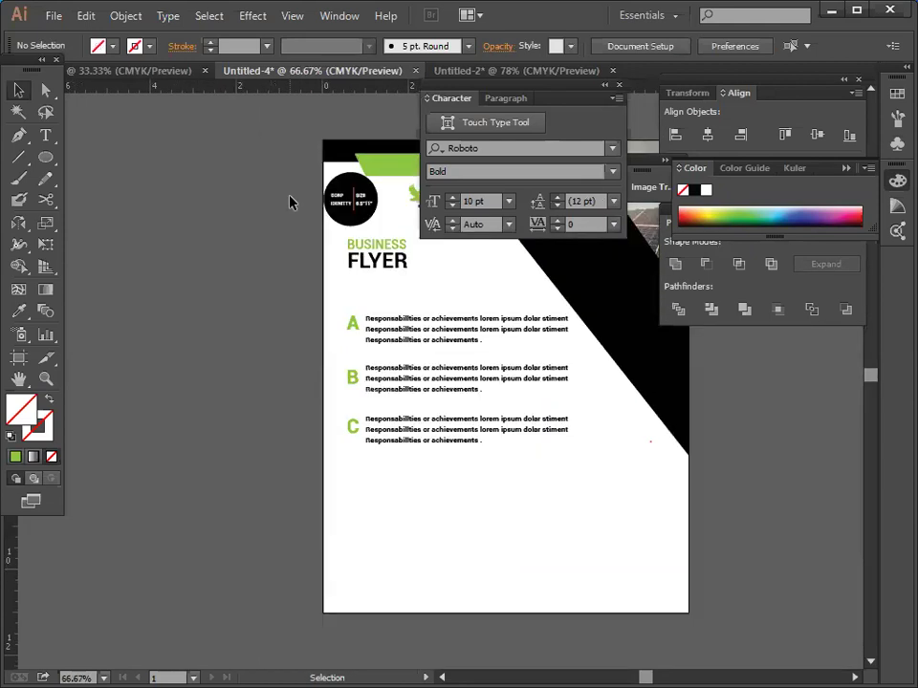
scroll(288, 201, up, 1)
drag(311, 316, 523, 471)
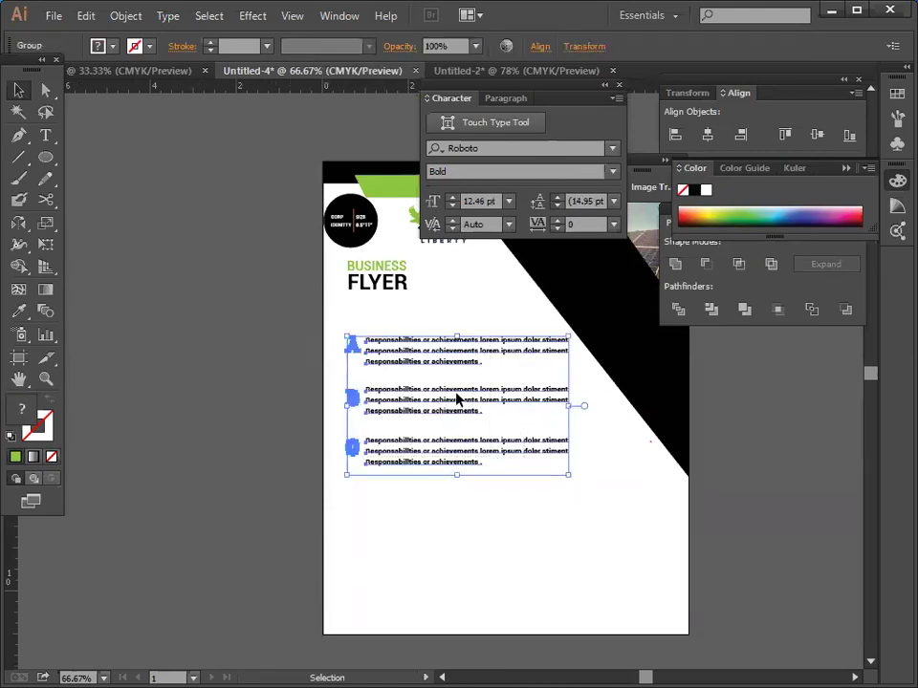
click(329, 394)
drag(324, 332, 530, 469)
click(243, 402)
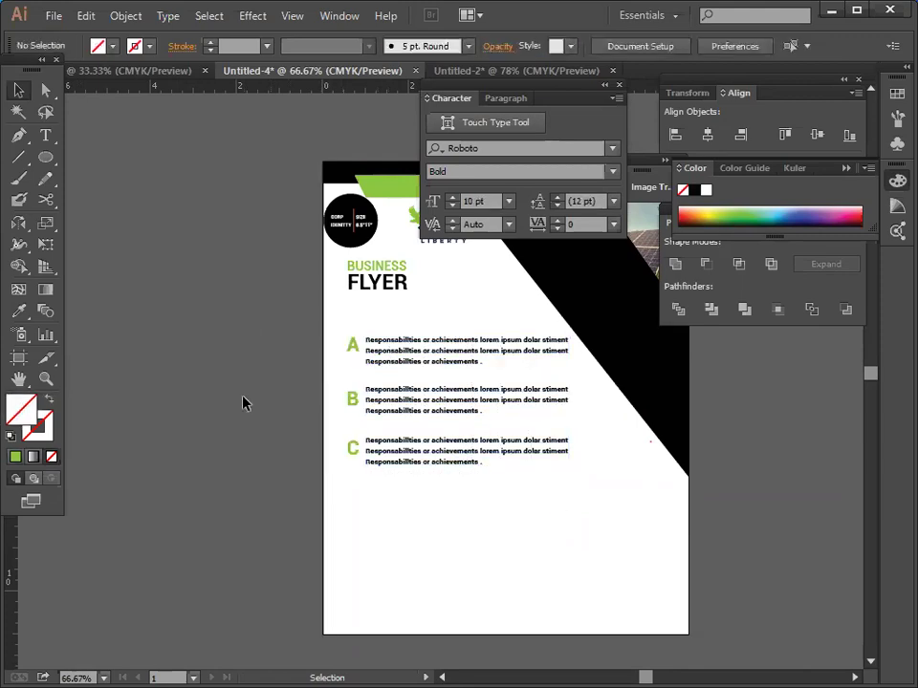
scroll(204, 382, up, 2)
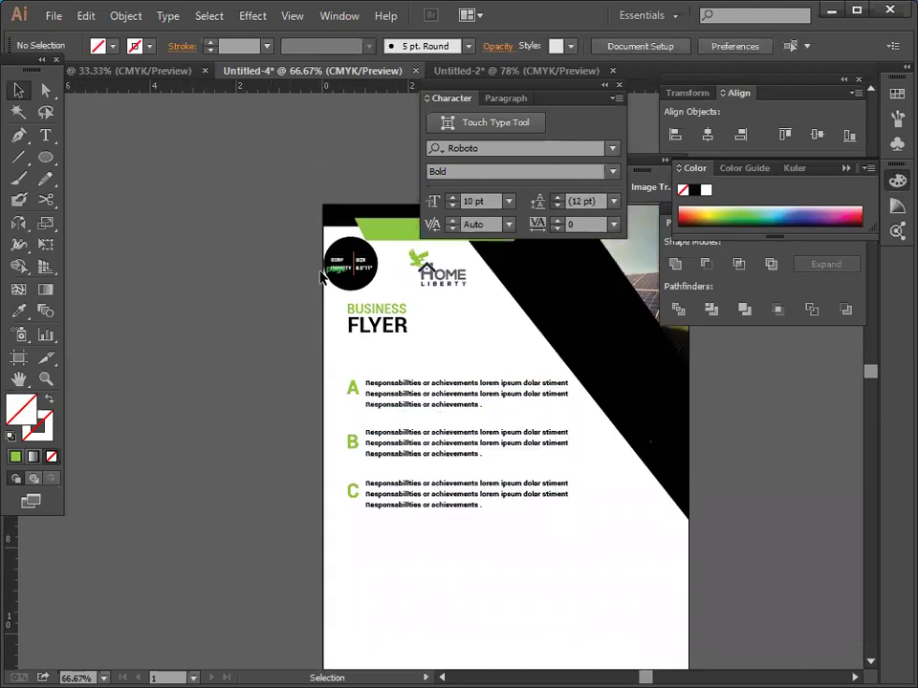
Group the round badge, logo, title, letters and paragraphs, and move the group off the artboard to the empty area below it.
drag(363, 326, 462, 532)
right_click(281, 406)
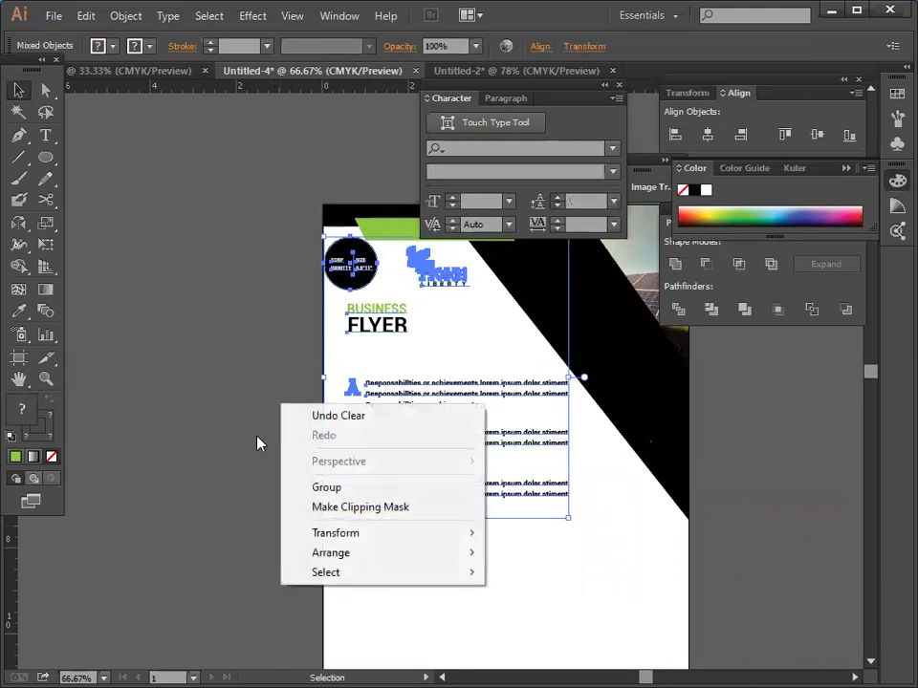
click(172, 466)
drag(452, 382, 295, 428)
scroll(306, 382, down, 3)
drag(304, 275, 697, 615)
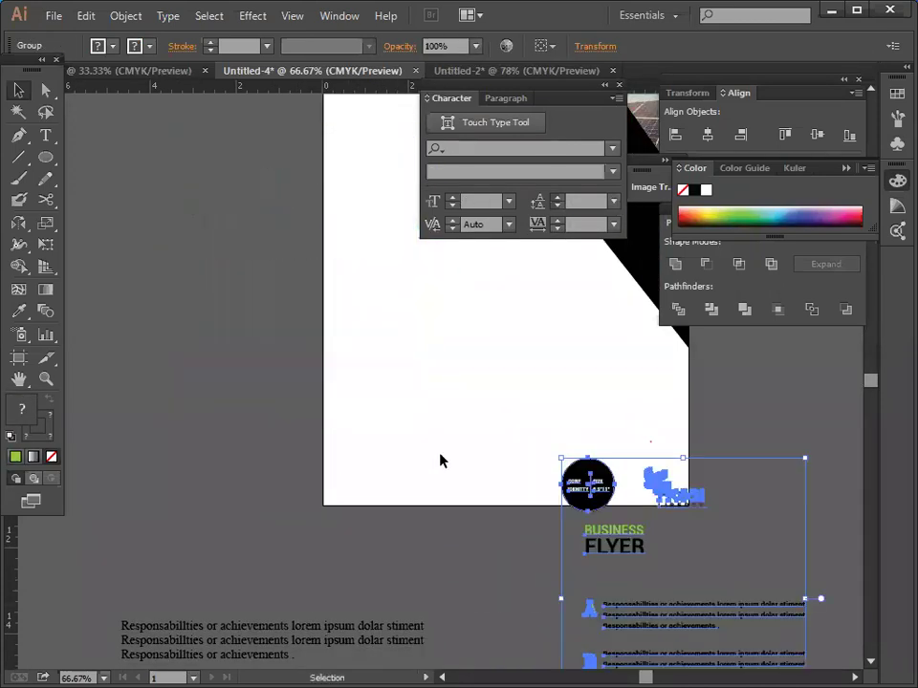
scroll(440, 461, down, 3)
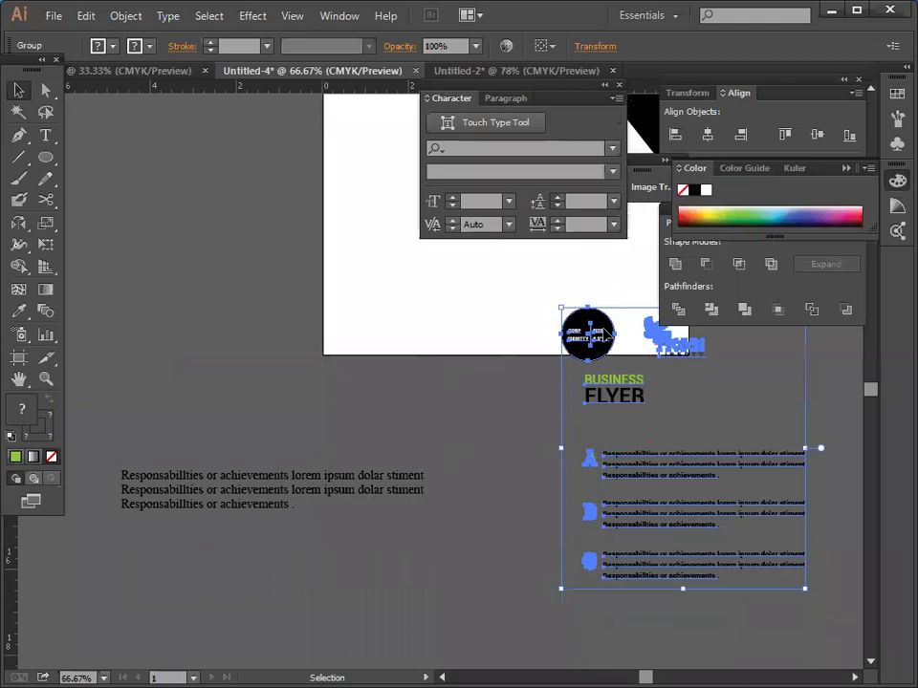
drag(602, 329, 618, 462)
click(441, 438)
Look over the cleared artboard, the parked text group and the photos lying around it.
scroll(441, 438, up, 9)
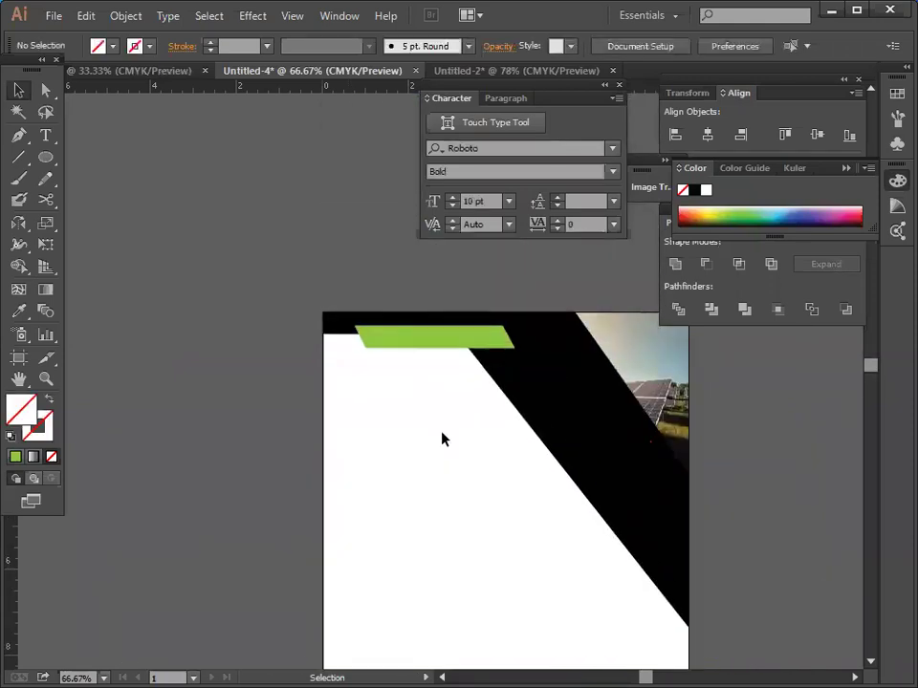
scroll(441, 438, down, 10)
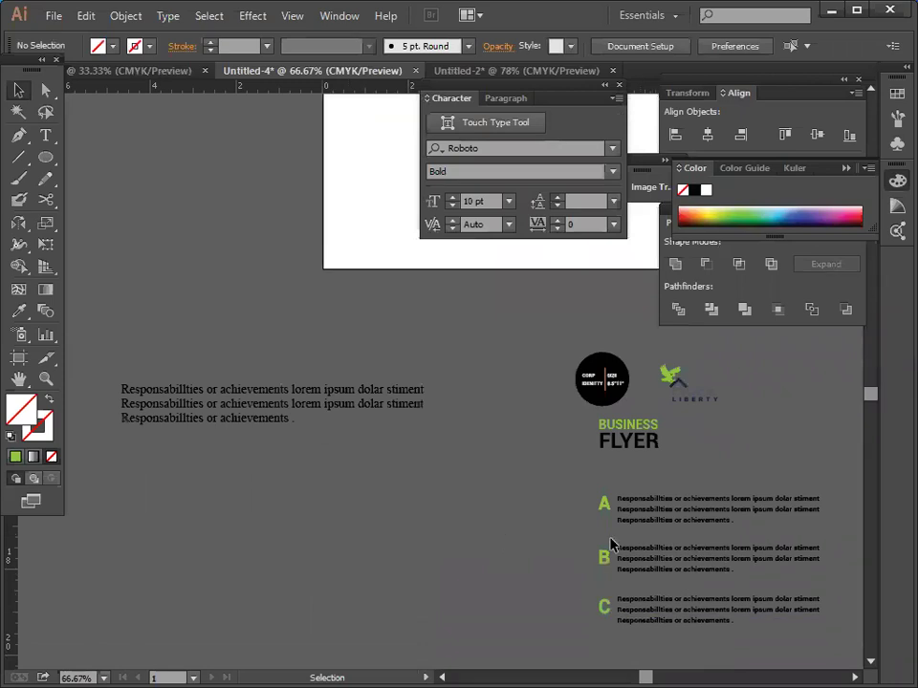
scroll(507, 520, down, 1)
scroll(506, 522, up, 2)
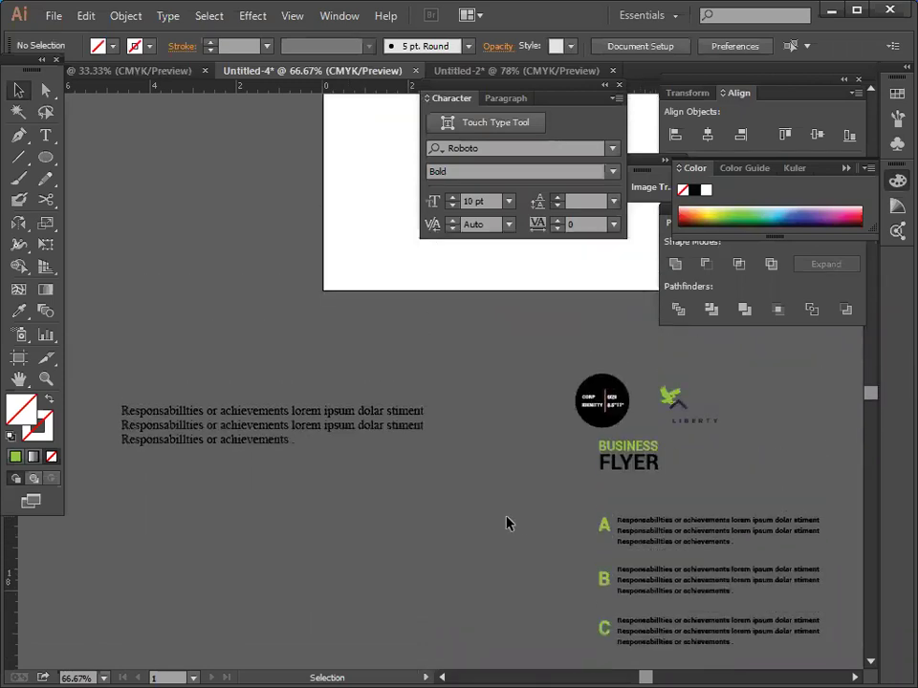
scroll(506, 522, up, 2)
scroll(507, 523, down, 1)
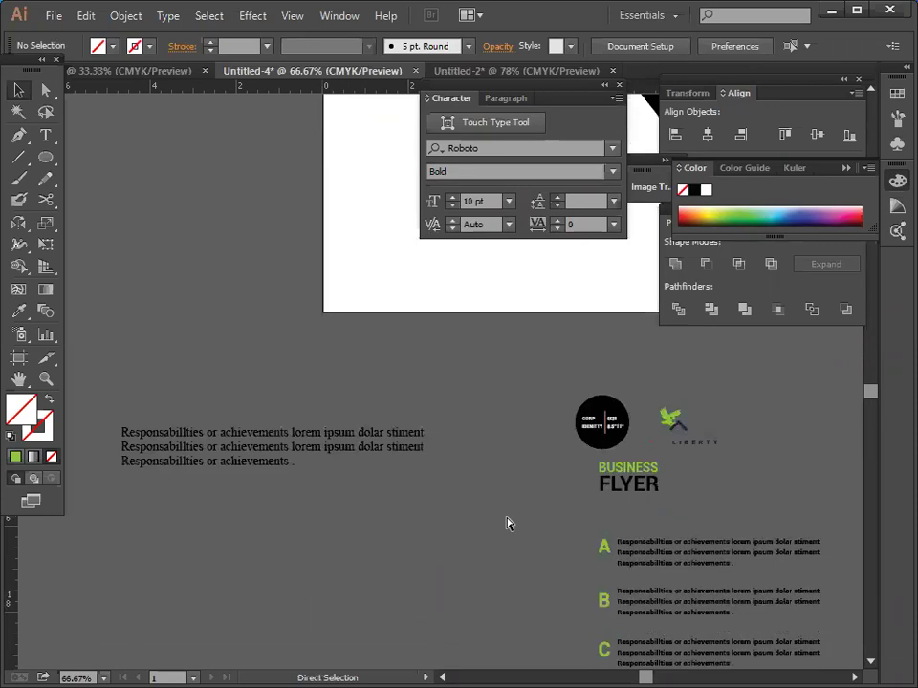
key(ctrl+minus)
key(ctrl+minus)
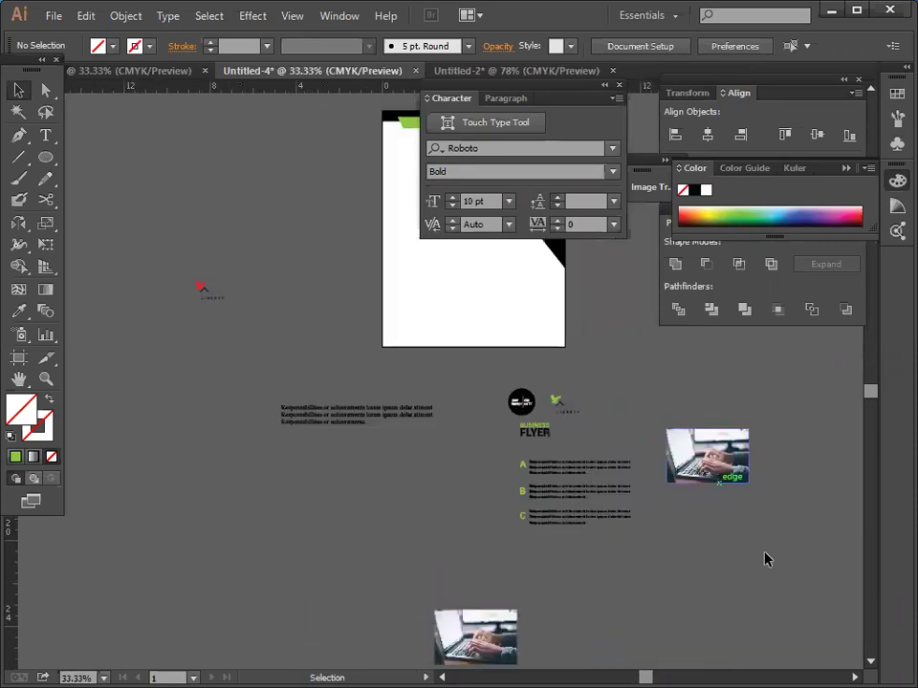
scroll(622, 554, down, 3)
scroll(313, 535, up, 1)
scroll(192, 91, up, 1)
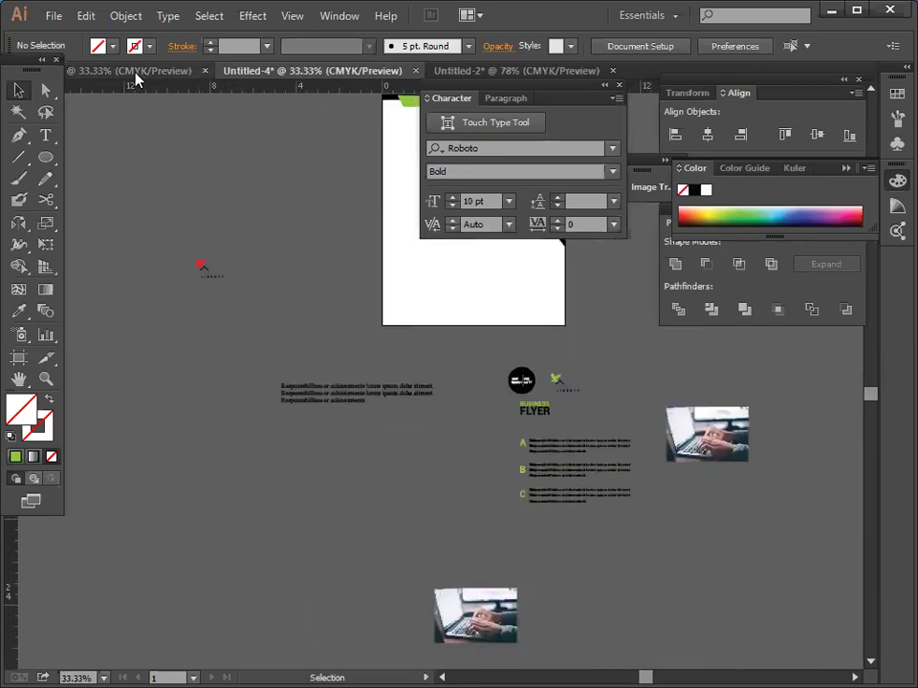
Switch to the first open document and move the translucent red rectangle and the plant-in-hands photo apart.
click(137, 73)
click(191, 410)
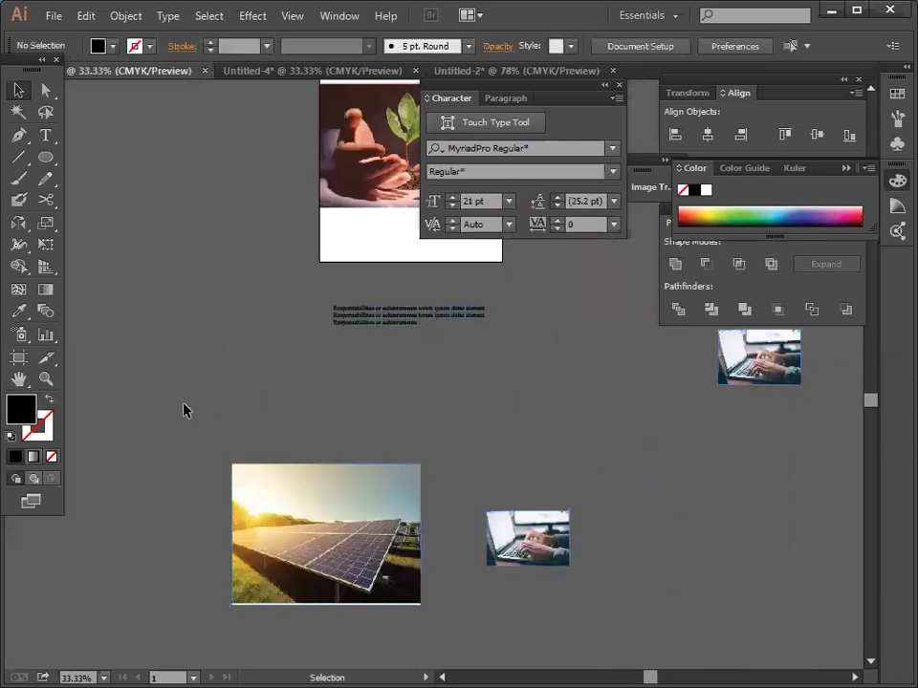
scroll(352, 362, up, 2)
drag(386, 364, 262, 363)
click(262, 445)
drag(339, 288, 465, 358)
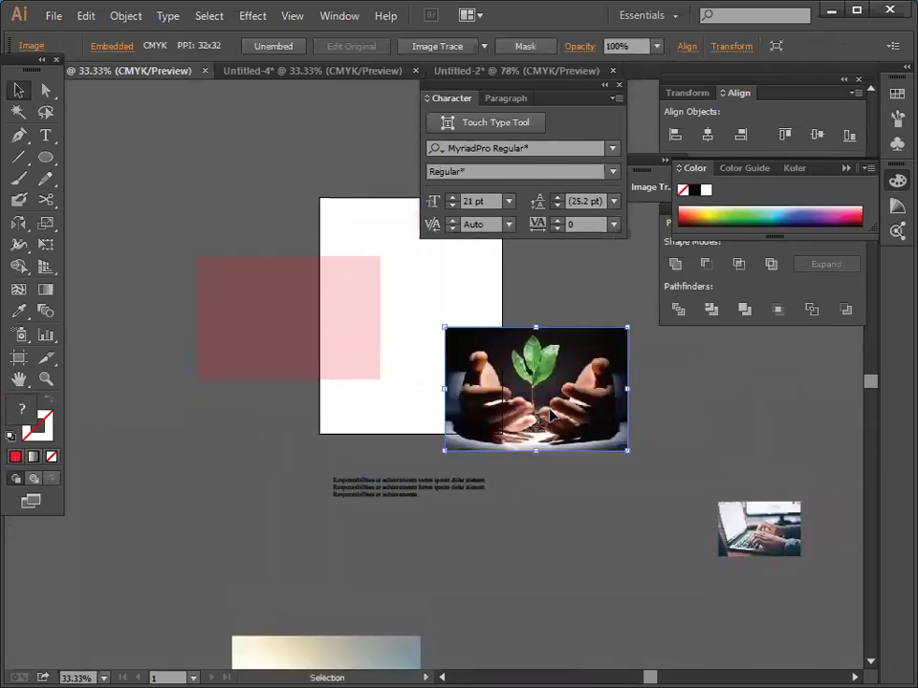
Bring the plant-in-hands photo into Untitled-4 and enlarge it so it spans beyond both sides of the artboard.
drag(552, 412, 346, 299)
drag(357, 409, 485, 373)
drag(437, 422, 486, 524)
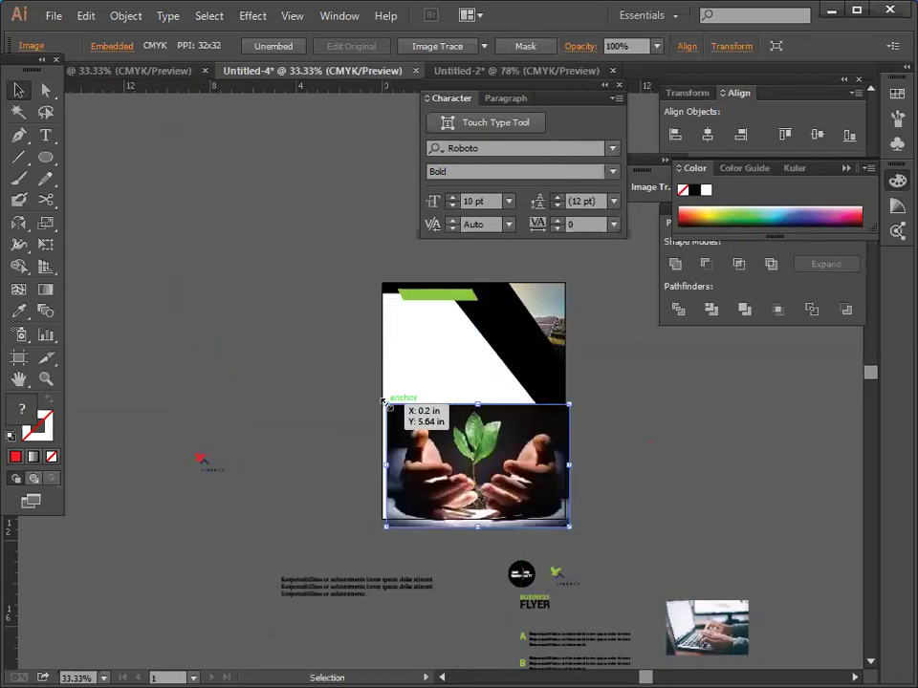
drag(385, 404, 307, 350)
drag(501, 483, 485, 423)
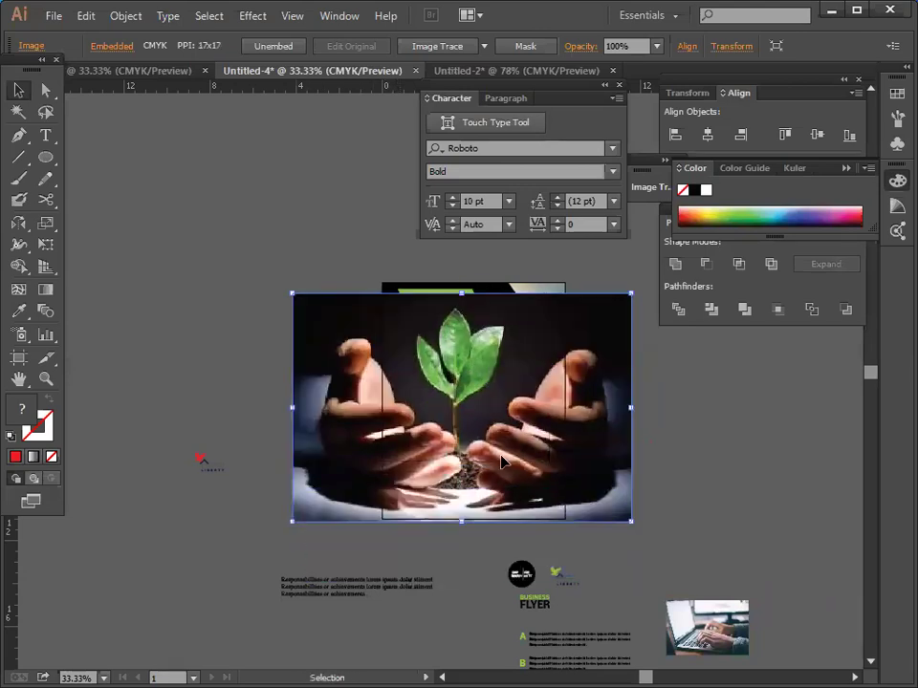
click(710, 503)
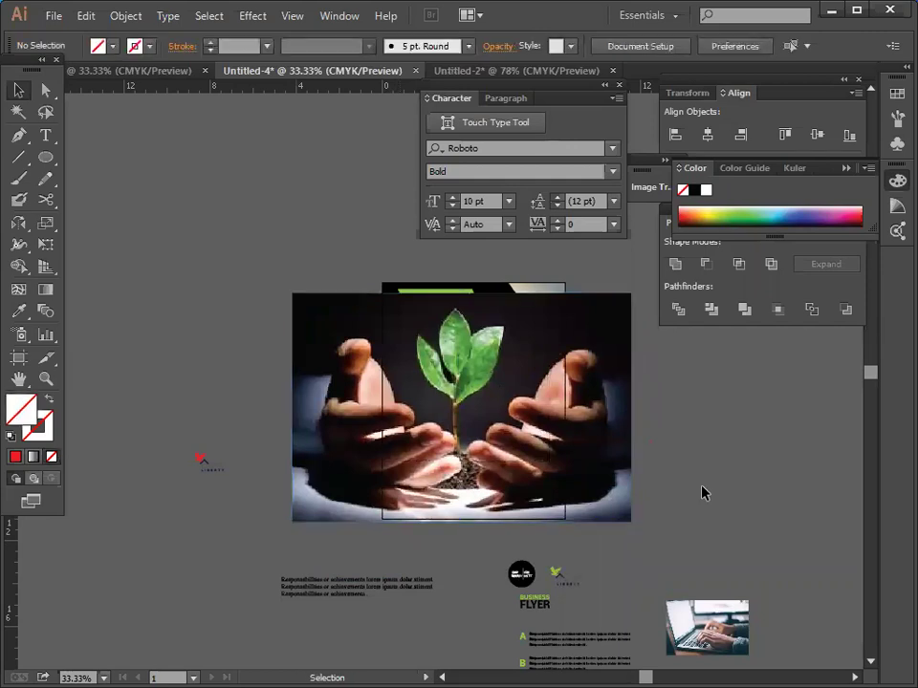
Send the plant-in-hands photo to the back, behind the black band and green bar.
right_click(456, 456)
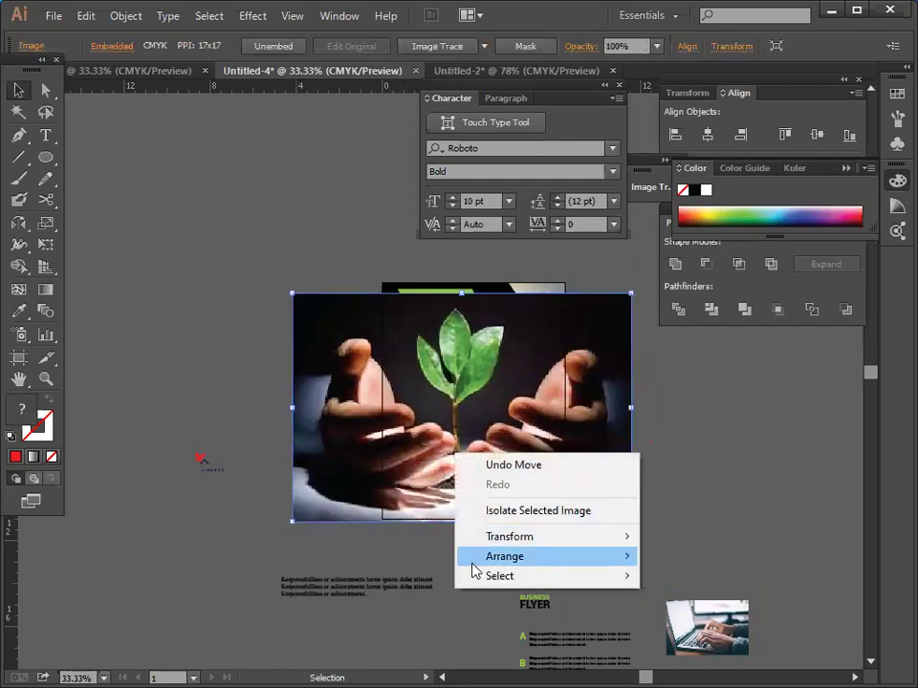
mouse_move(491, 564)
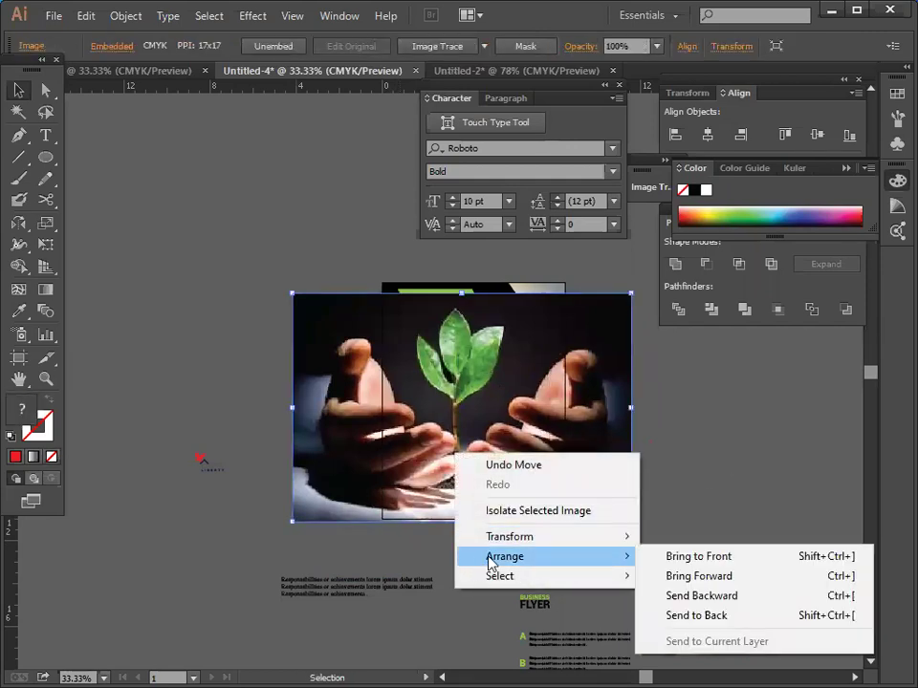
click(688, 615)
click(735, 497)
Shrink the plant-in-hands photo proportionally and stretch its height from just under the green bar to the artboard's bottom edge.
key(a)
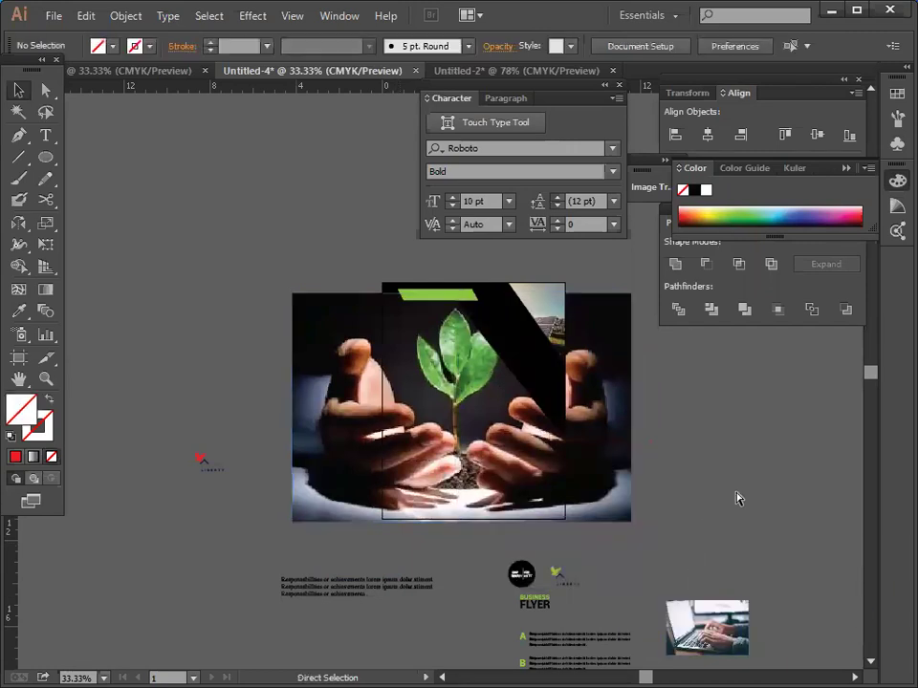
key(ctrl+plus)
key(ctrl+plus)
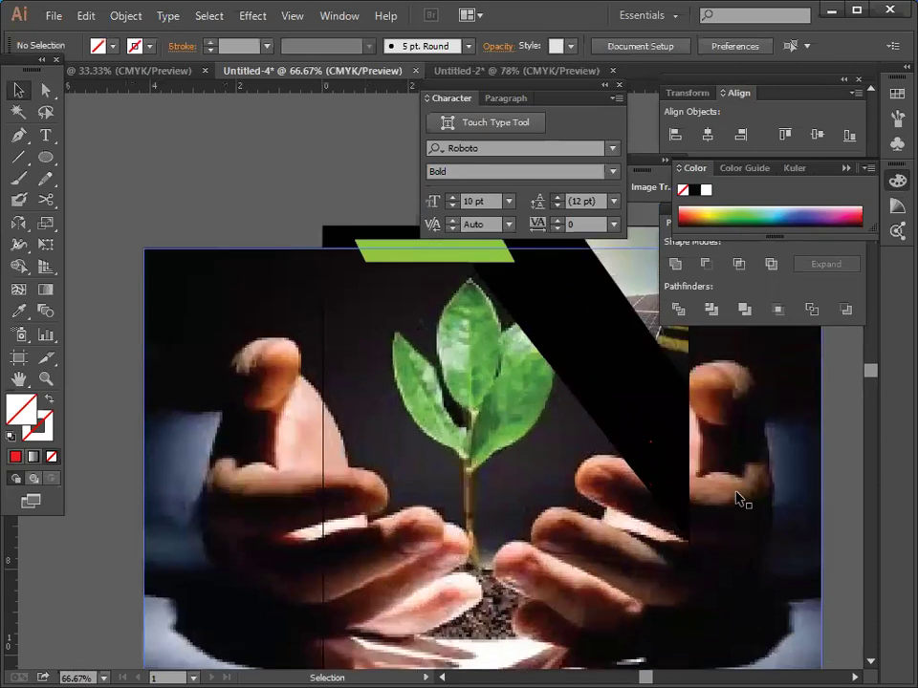
key(ctrl+minus)
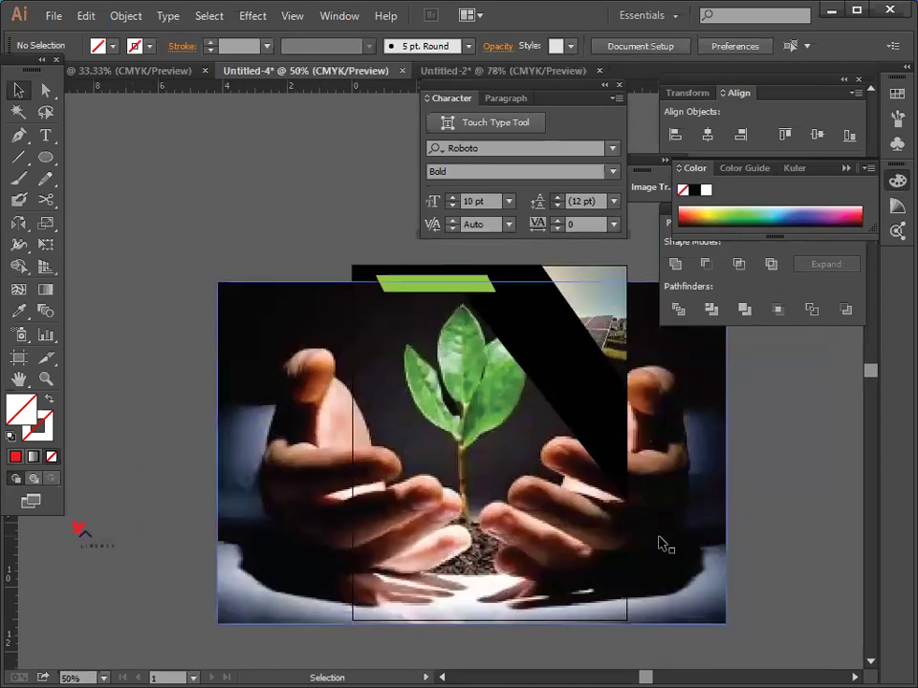
ctrl+click(402, 483)
click(17, 91)
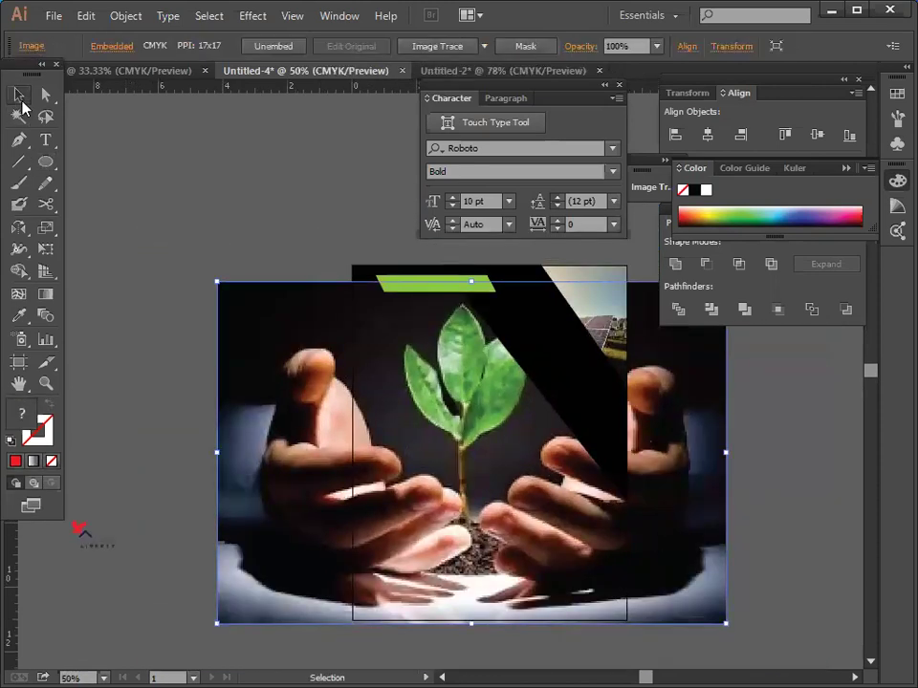
click(18, 93)
click(230, 333)
drag(217, 280, 295, 335)
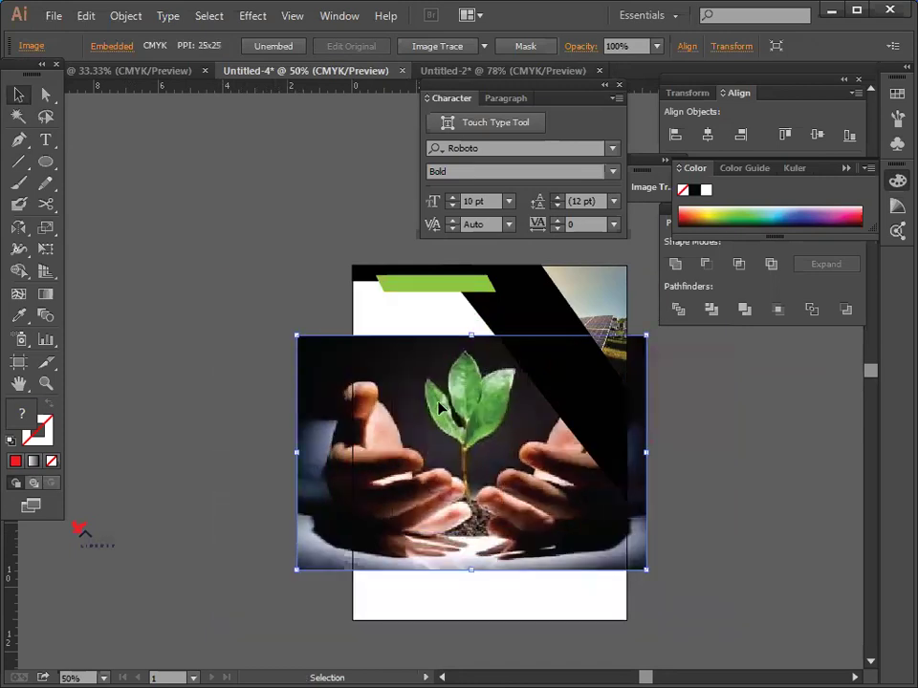
drag(470, 331, 470, 291)
drag(473, 529, 471, 619)
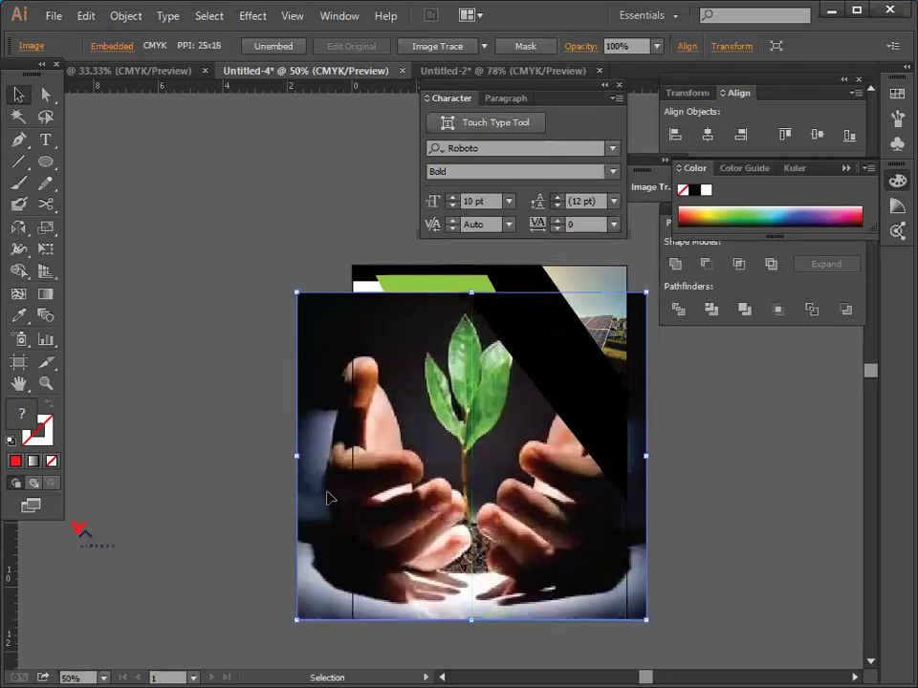
Narrow the plant-in-hands photo so its sides meet the artboard's left and right edges.
drag(298, 456, 354, 450)
drag(646, 456, 627, 460)
click(683, 491)
key(ctrl+z)
click(721, 541)
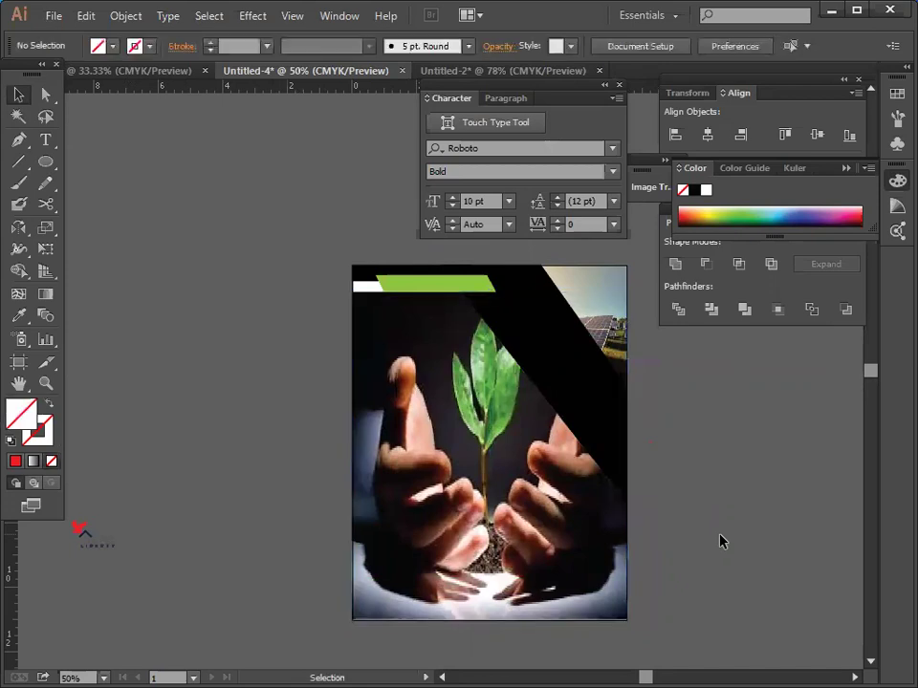
Nudge the photo up to meet the black top strip and extend its lower edge to the artboard's bottom.
click(552, 502)
drag(552, 502, 553, 499)
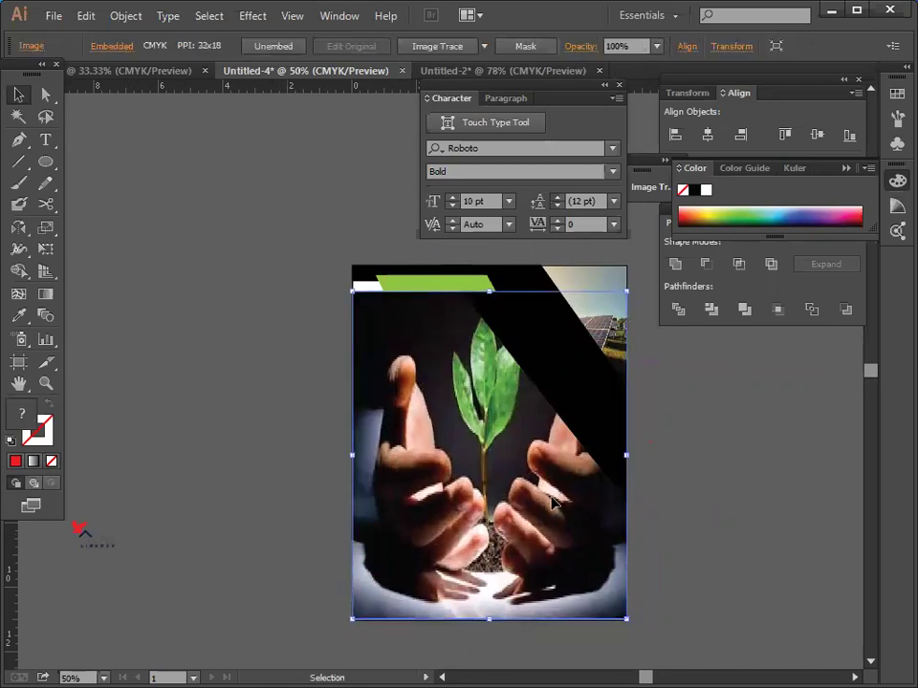
key(Up)
key(Up)
key(Up)
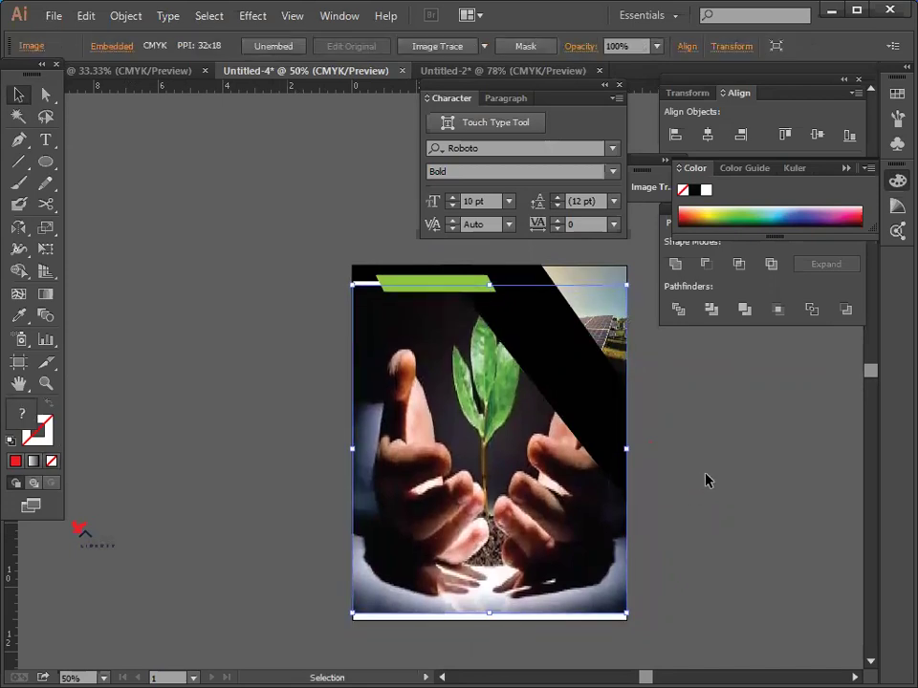
key(Up)
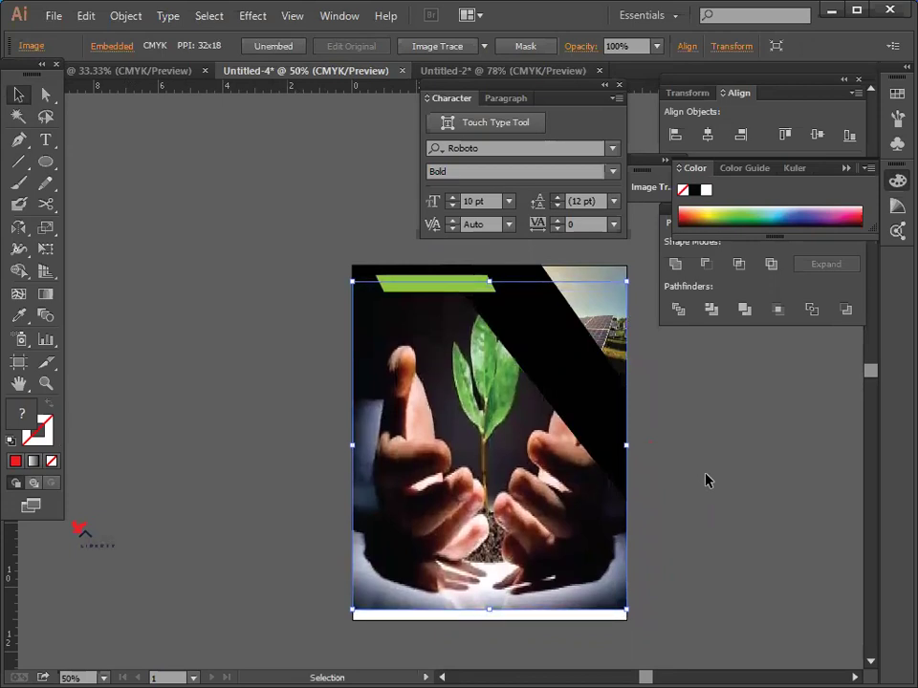
drag(489, 608, 489, 619)
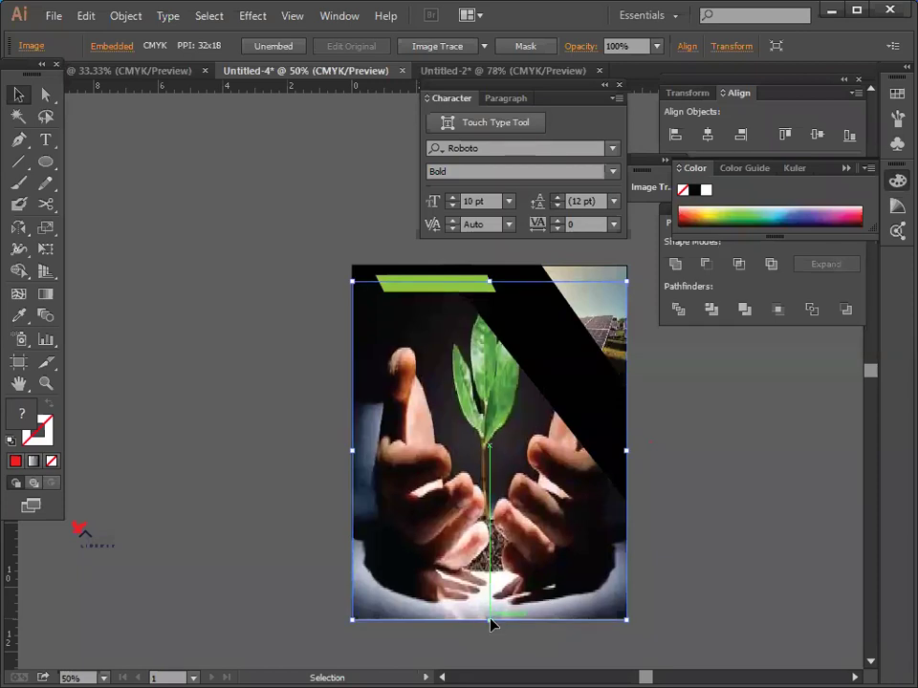
click(645, 563)
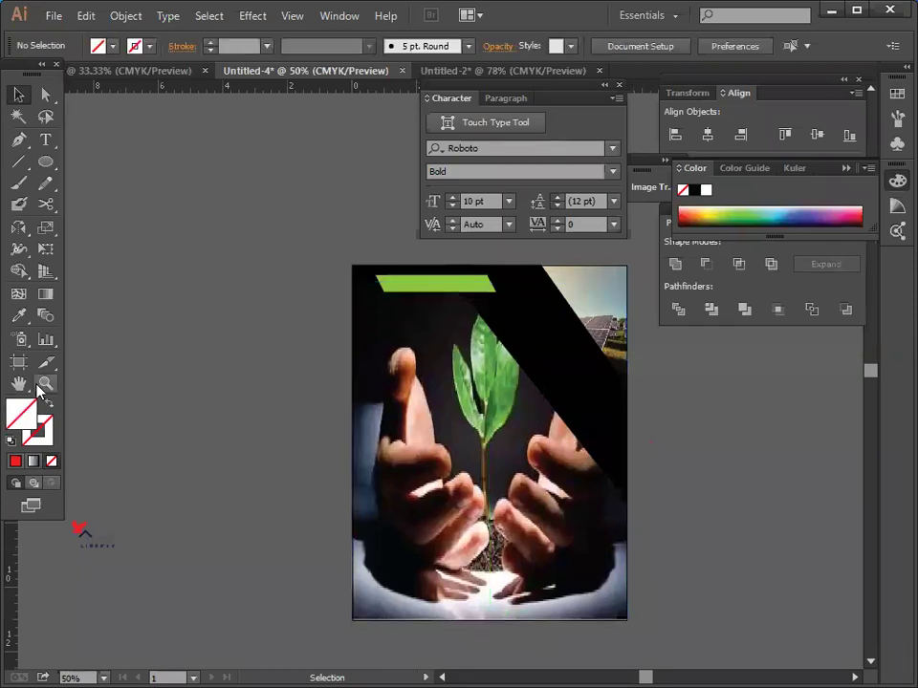
Trace a closed, unfilled Pen path around the plant-in-hands photo's uncovered area, following the black top strip, the diagonal band's lower edge and the artboard edges.
click(18, 140)
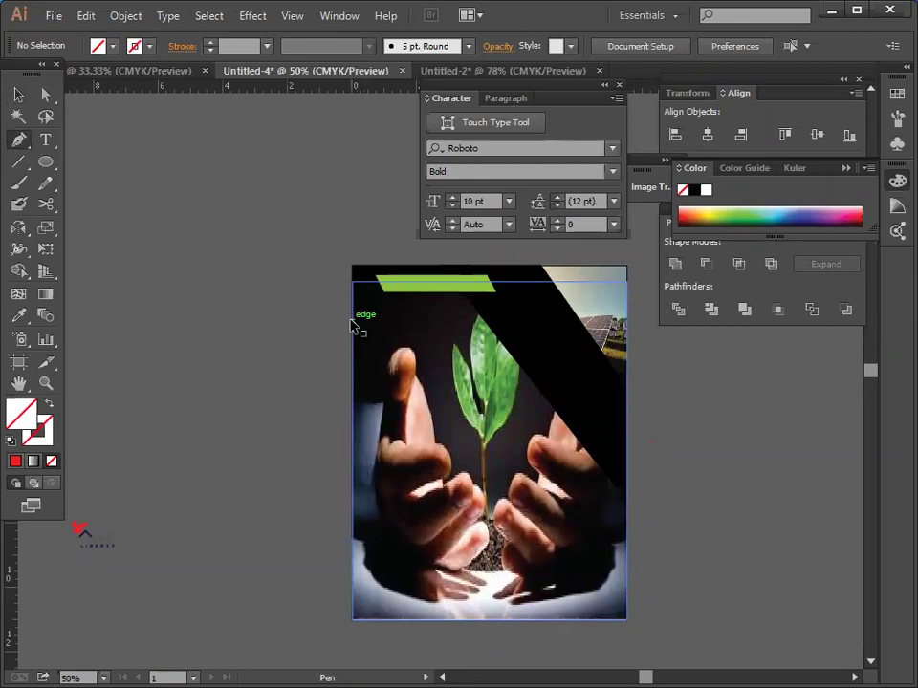
key(ctrl+plus)
key(ctrl+plus)
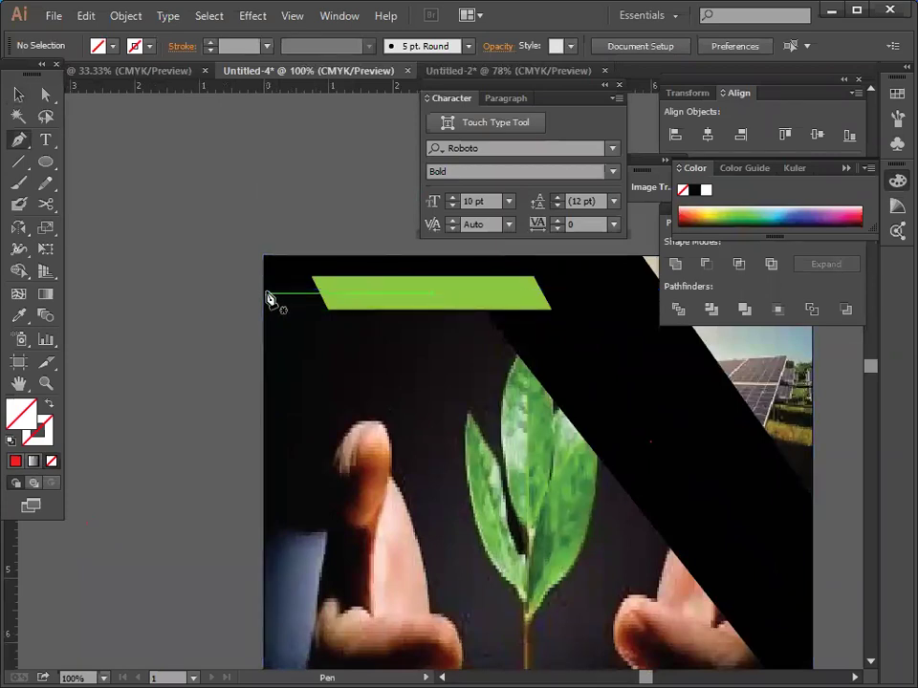
click(265, 287)
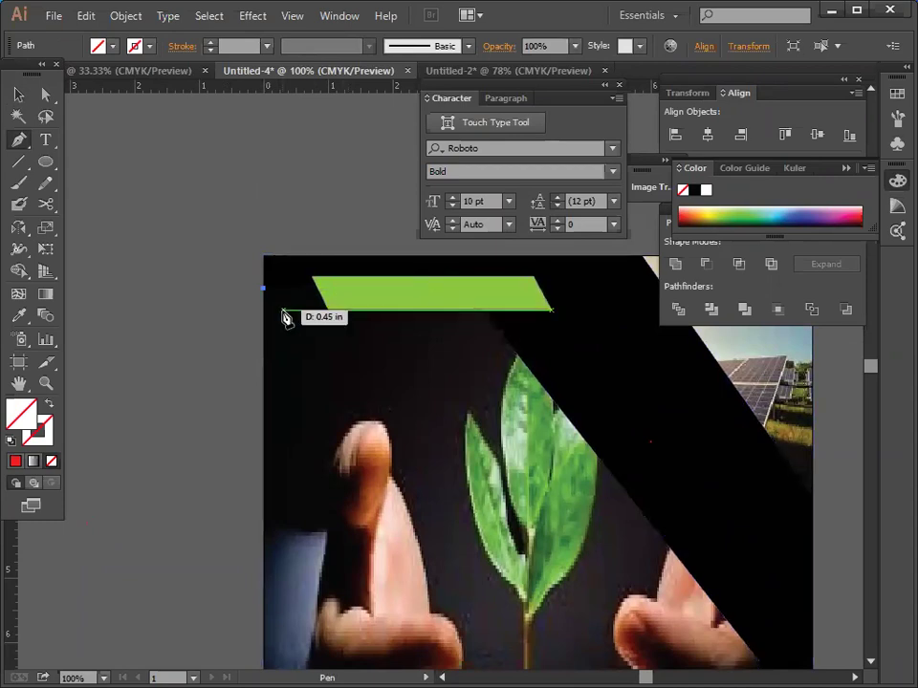
key(Escape)
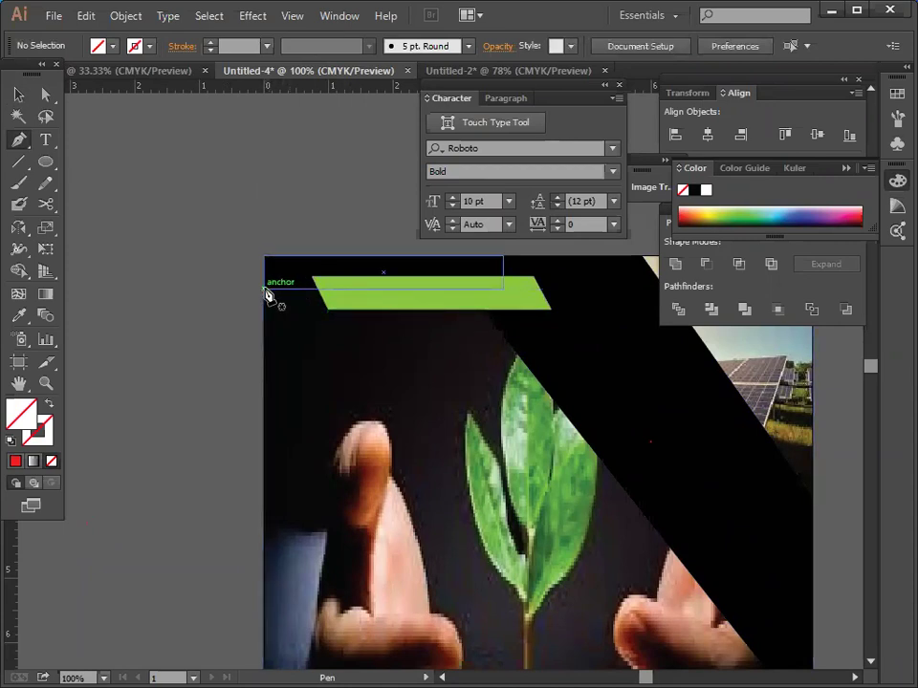
click(266, 288)
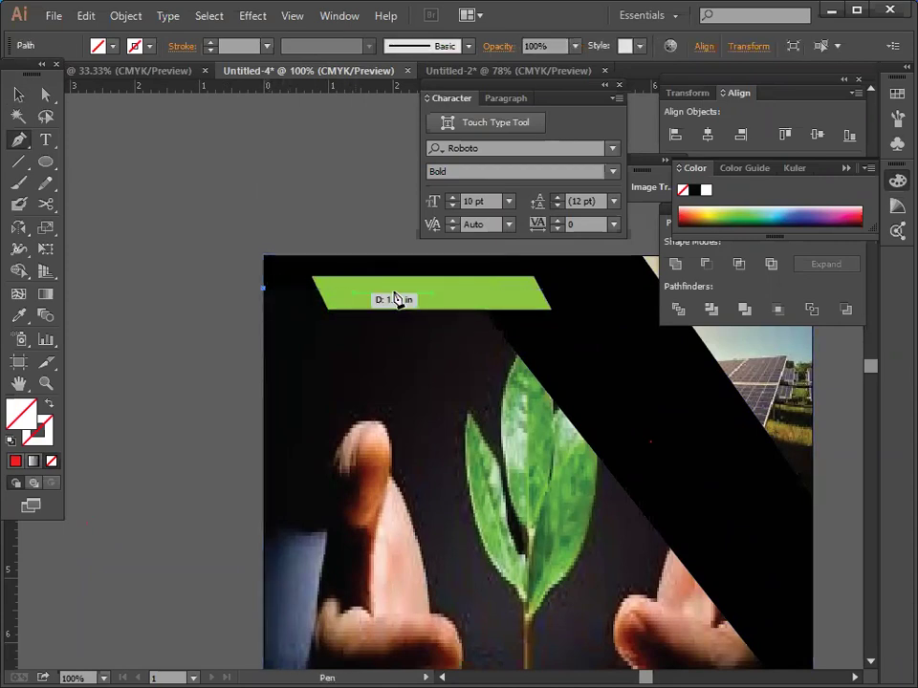
click(475, 285)
scroll(533, 434, down, 3)
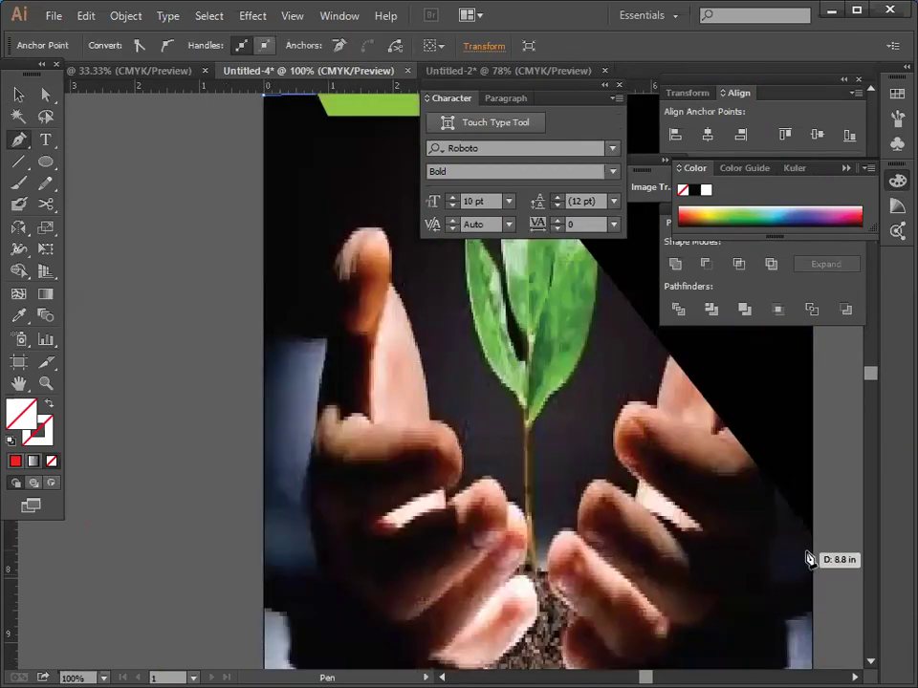
click(814, 545)
scroll(815, 535, down, 3)
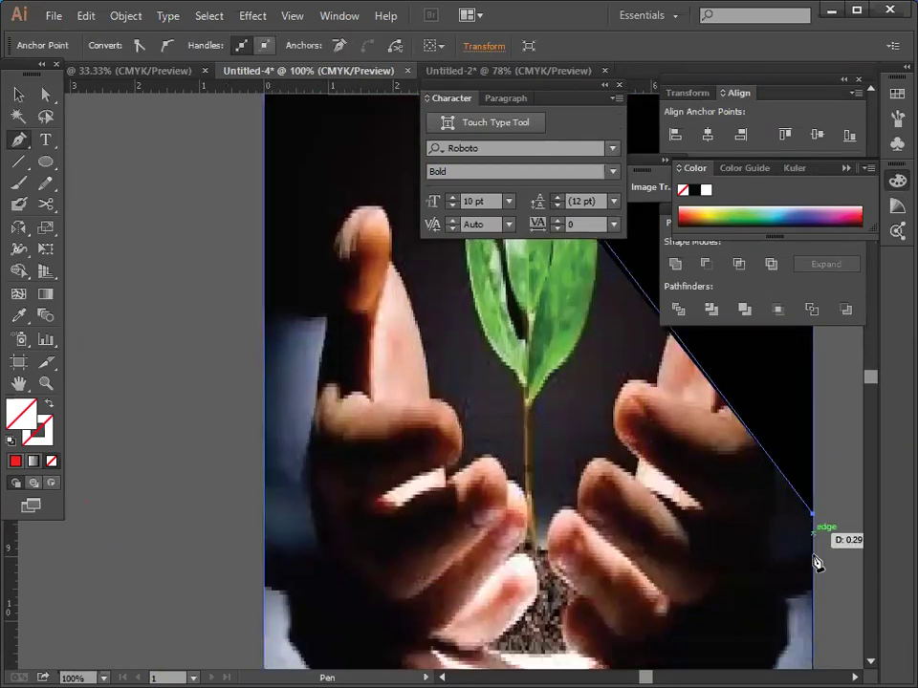
scroll(815, 562, down, 2)
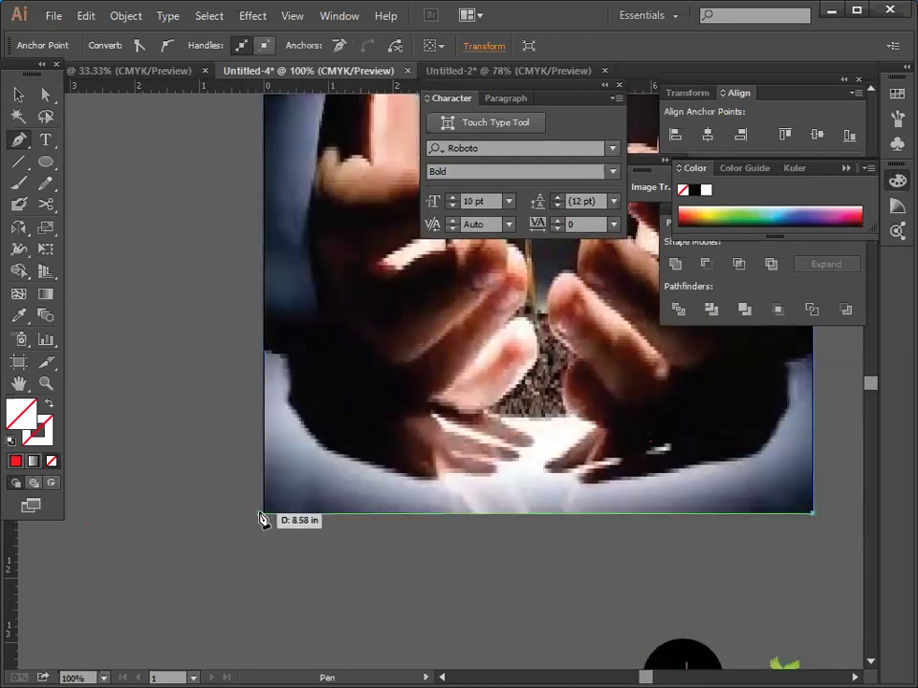
scroll(267, 520, up, 8)
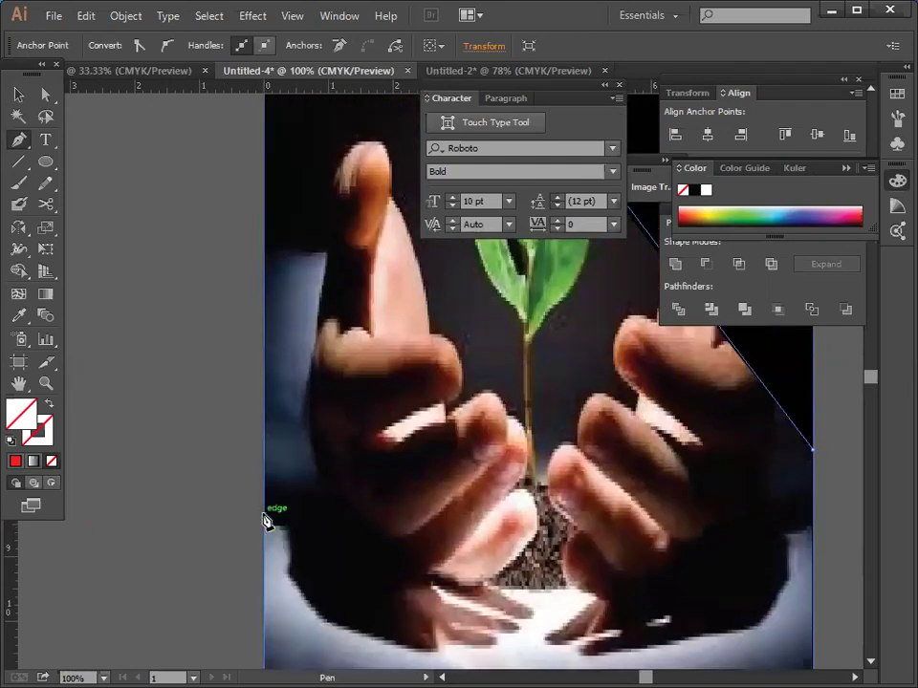
click(266, 207)
click(18, 93)
click(160, 242)
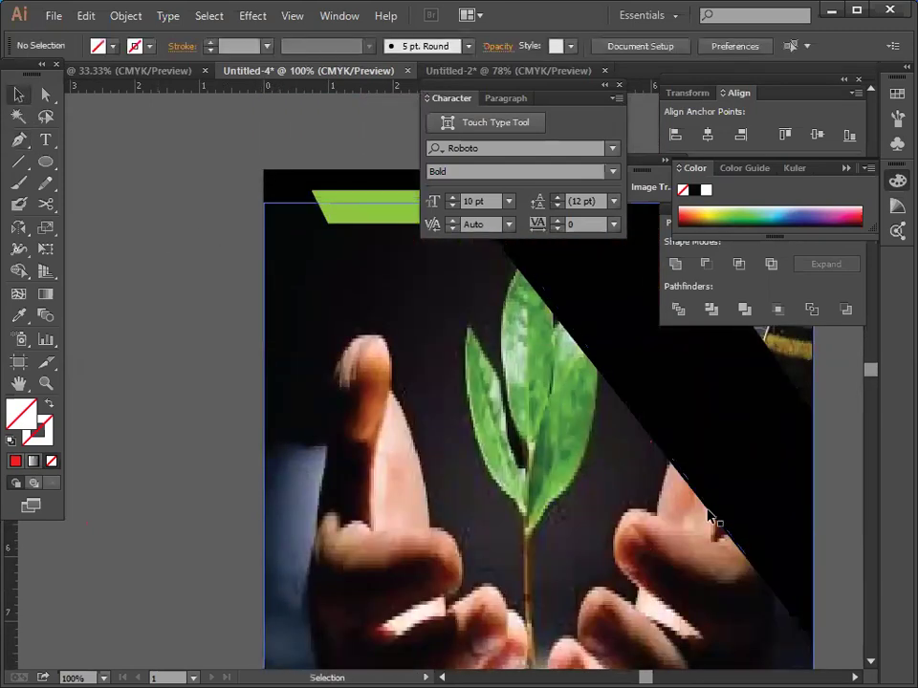
Set the plant-in-hands photo's opacity to 50%.
scroll(709, 517, down, 1)
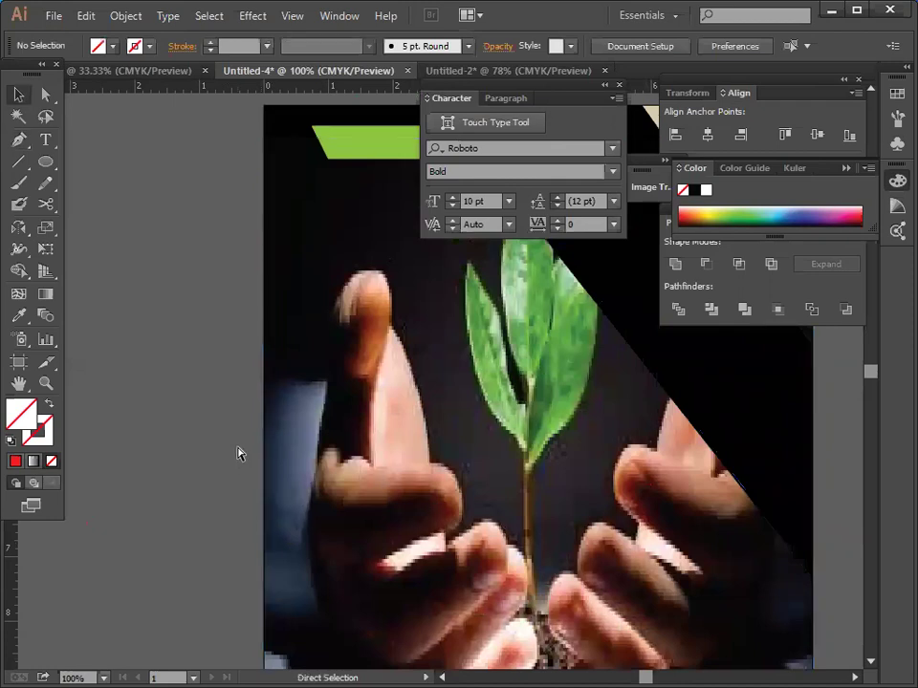
key(ctrl+minus)
key(ctrl+minus)
key(ctrl+minus)
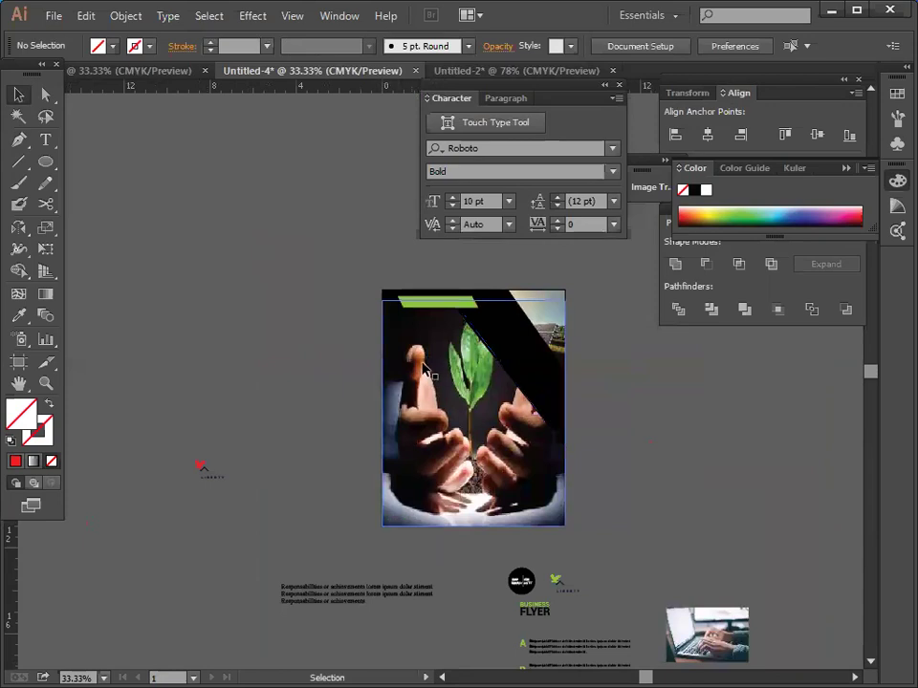
drag(387, 304, 156, 253)
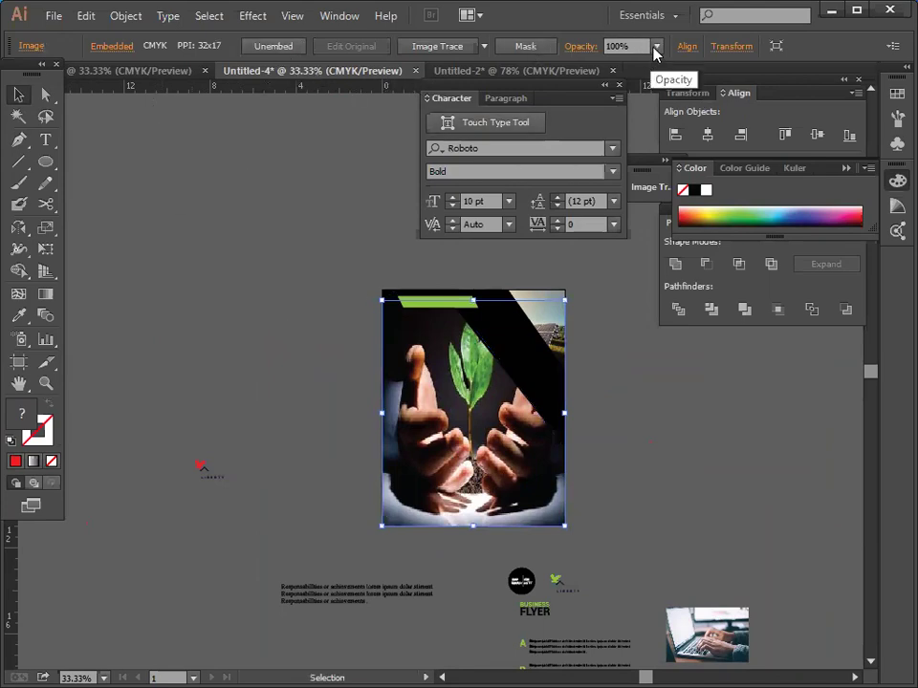
click(656, 46)
click(675, 103)
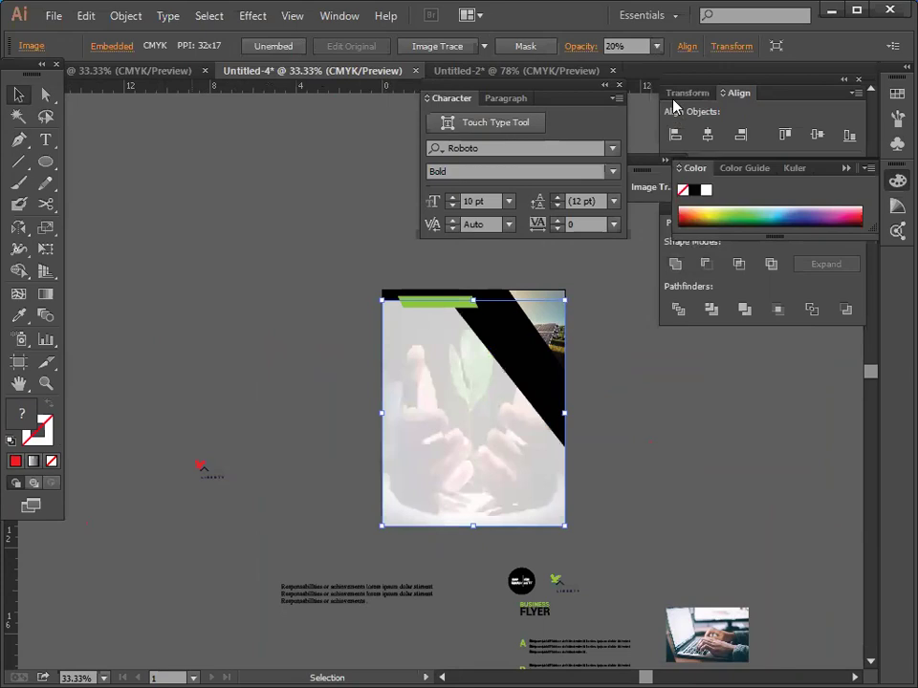
click(656, 46)
key(Escape)
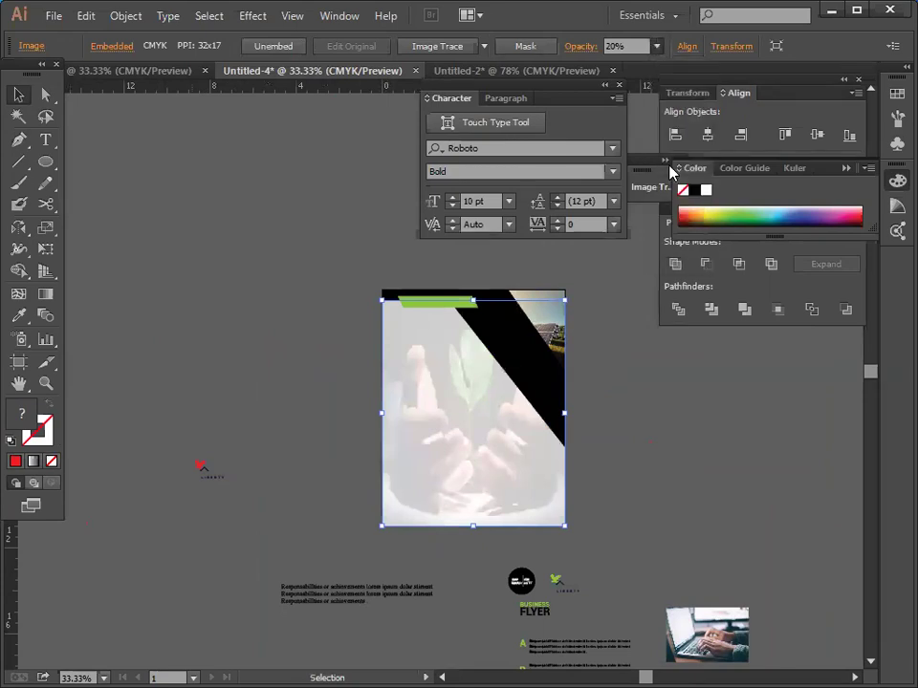
key(5)
click(606, 448)
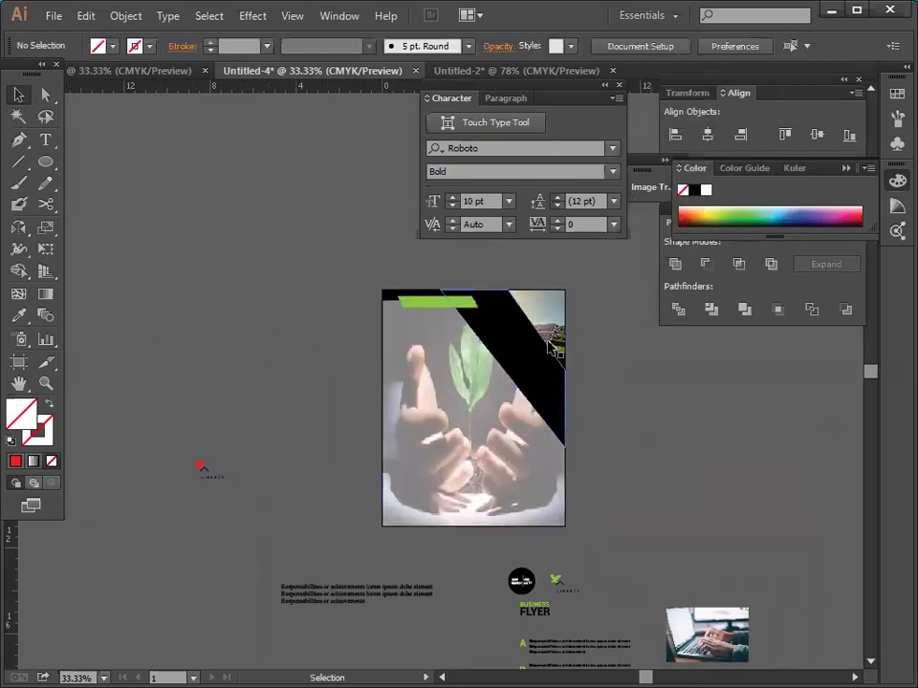
Set the opacity of the clipped solar-panel photo in the artboard's upper-right corner to 50%.
click(557, 364)
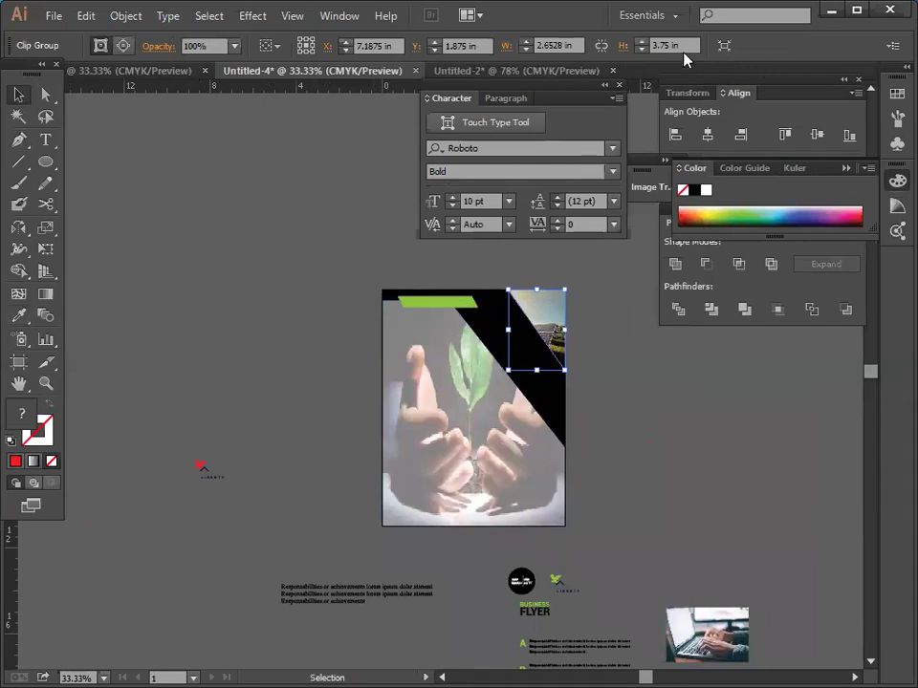
click(234, 46)
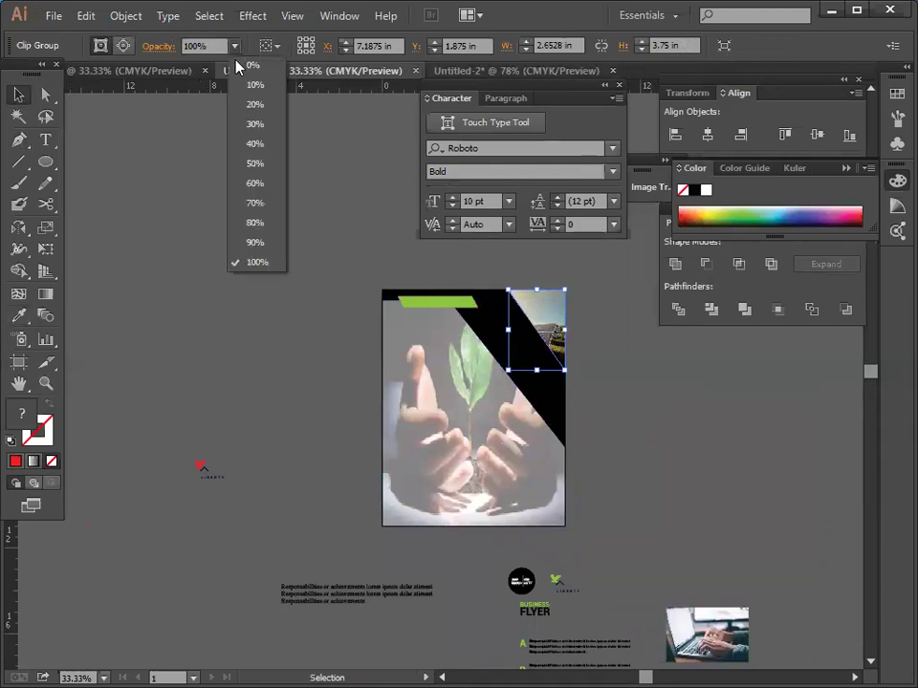
click(252, 160)
click(229, 333)
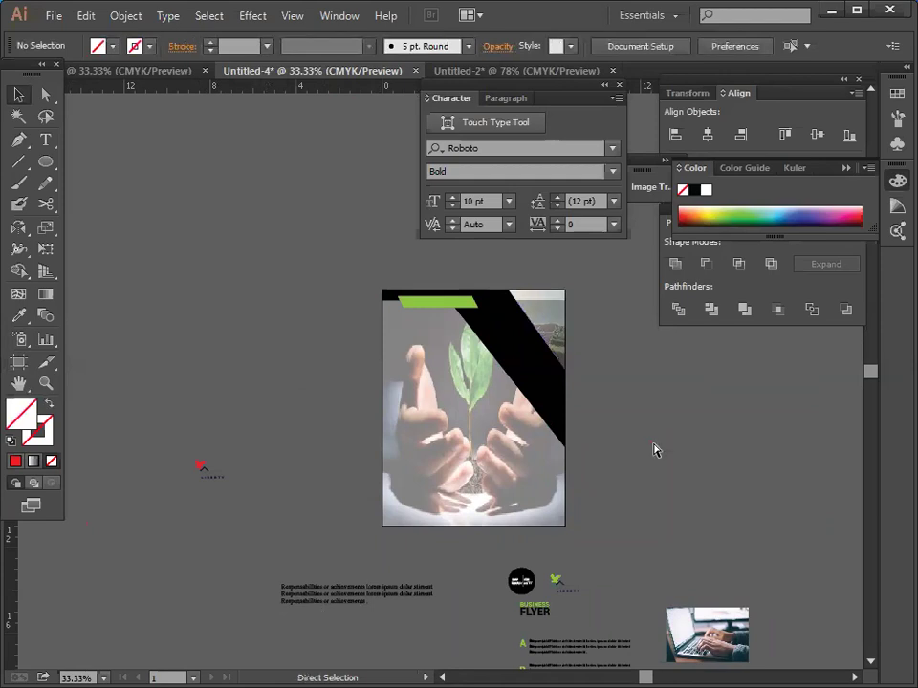
Restore the plant-in-hands photo's opacity to 100%.
key(ctrl+plus)
scroll(654, 448, down, 3)
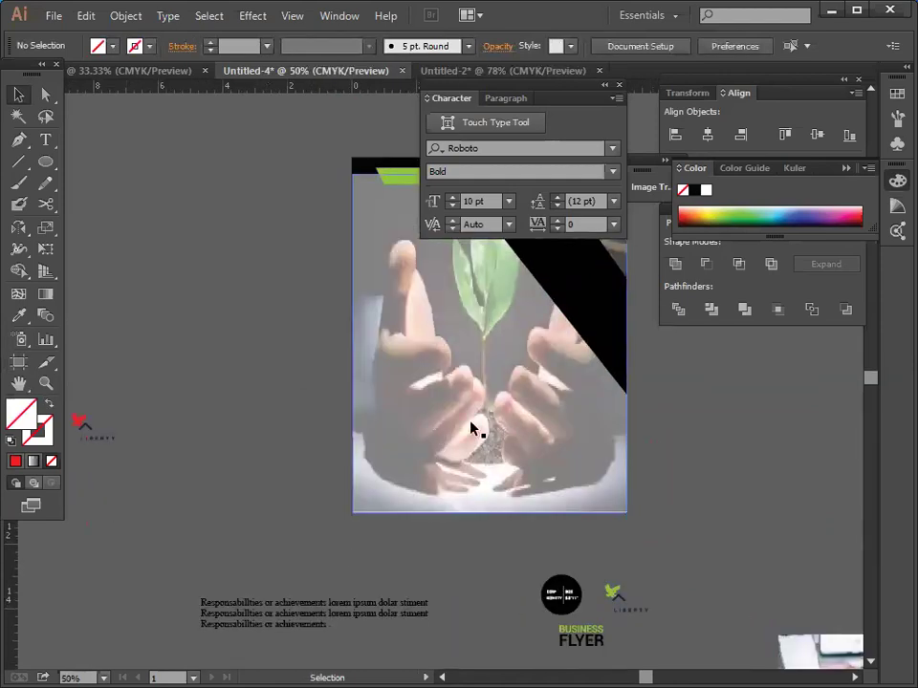
scroll(538, 451, up, 2)
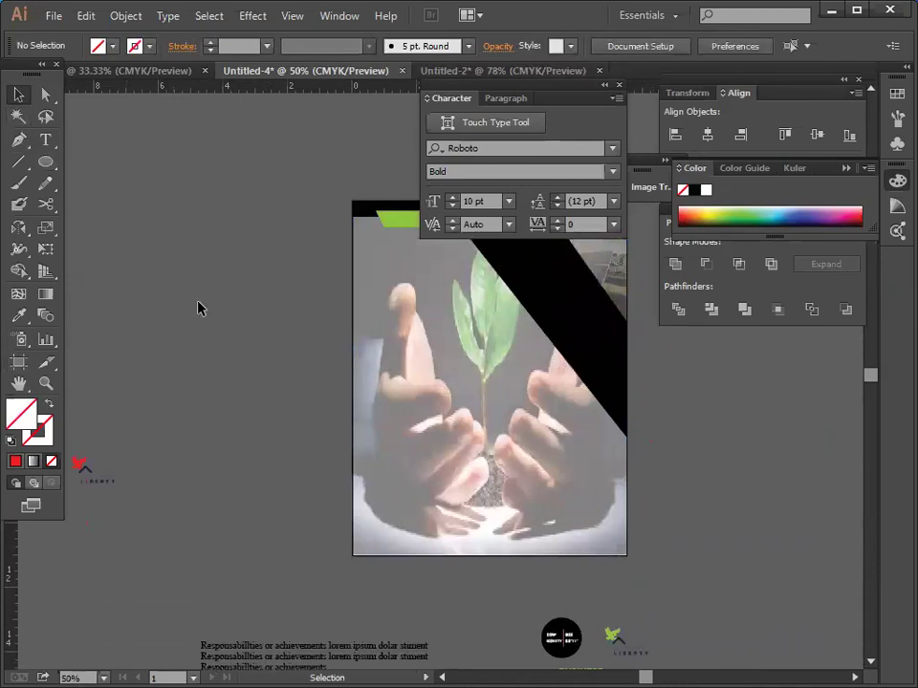
click(522, 444)
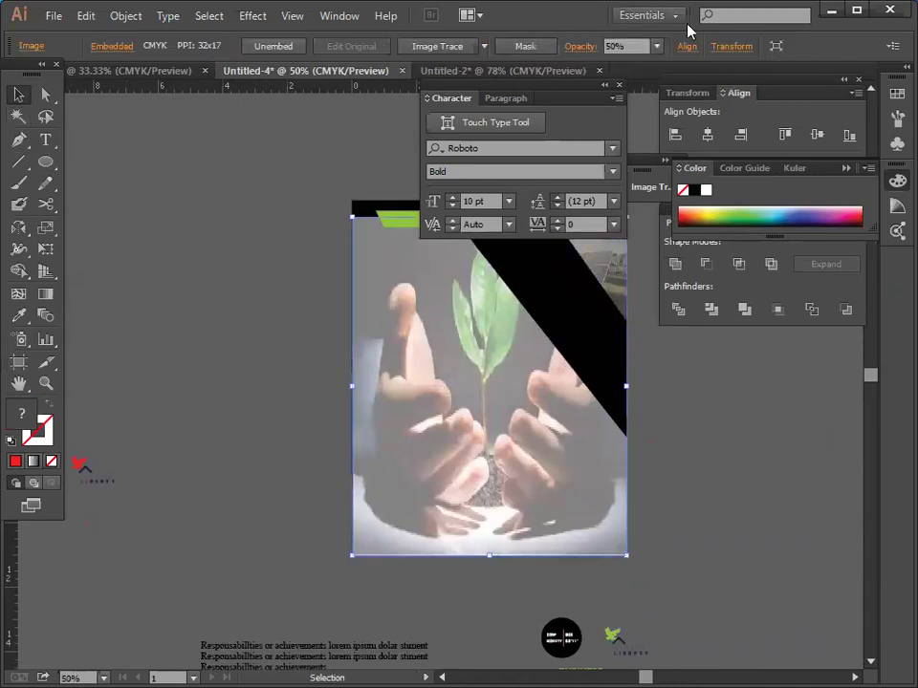
click(657, 48)
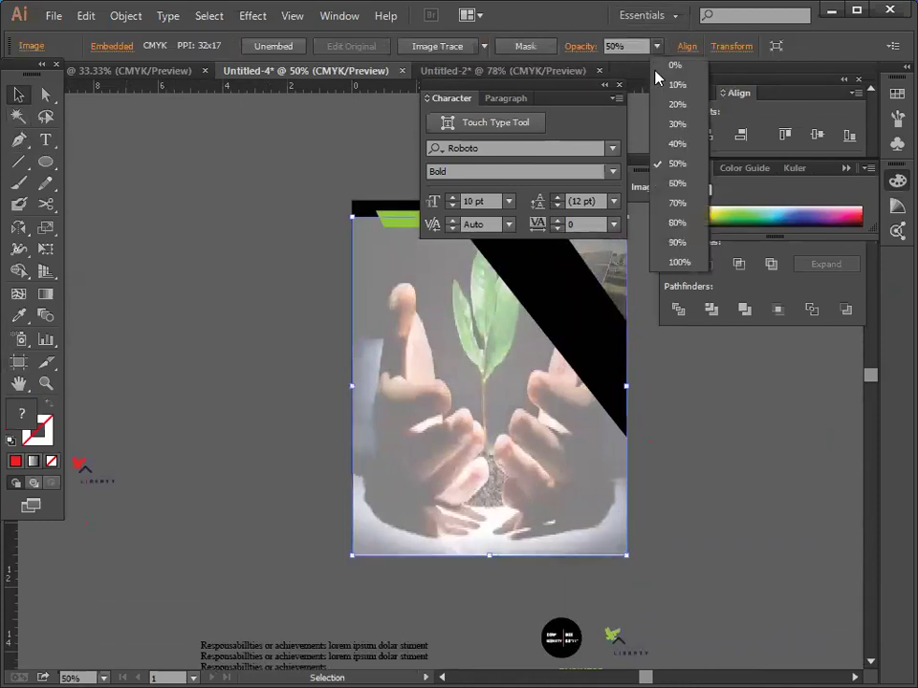
click(677, 260)
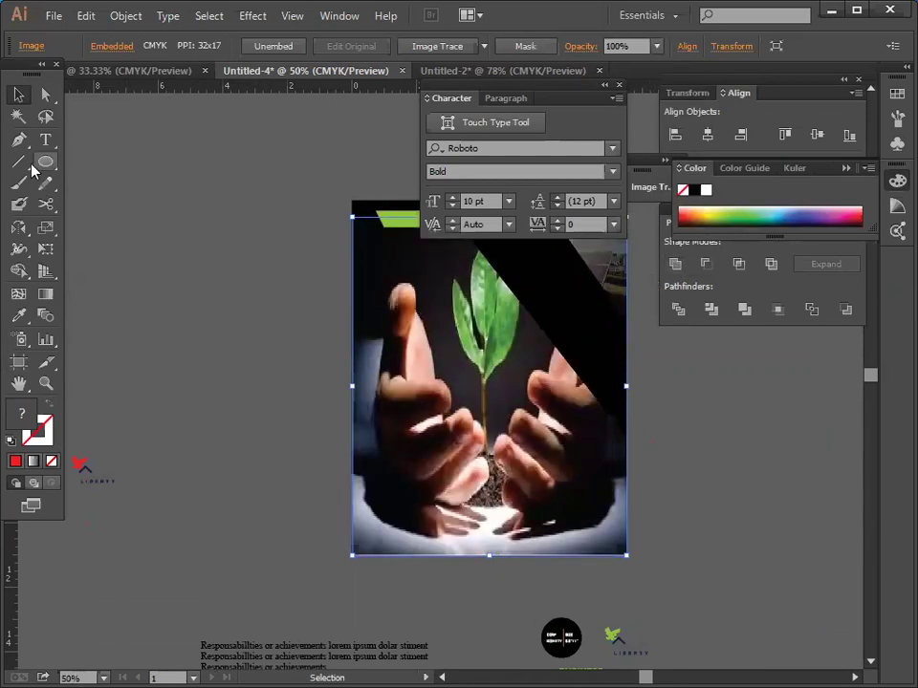
Draw a square over the hands, fill it with red, and align its left side with the artboard's left edge.
drag(52, 169, 100, 159)
drag(318, 322, 507, 509)
click(99, 45)
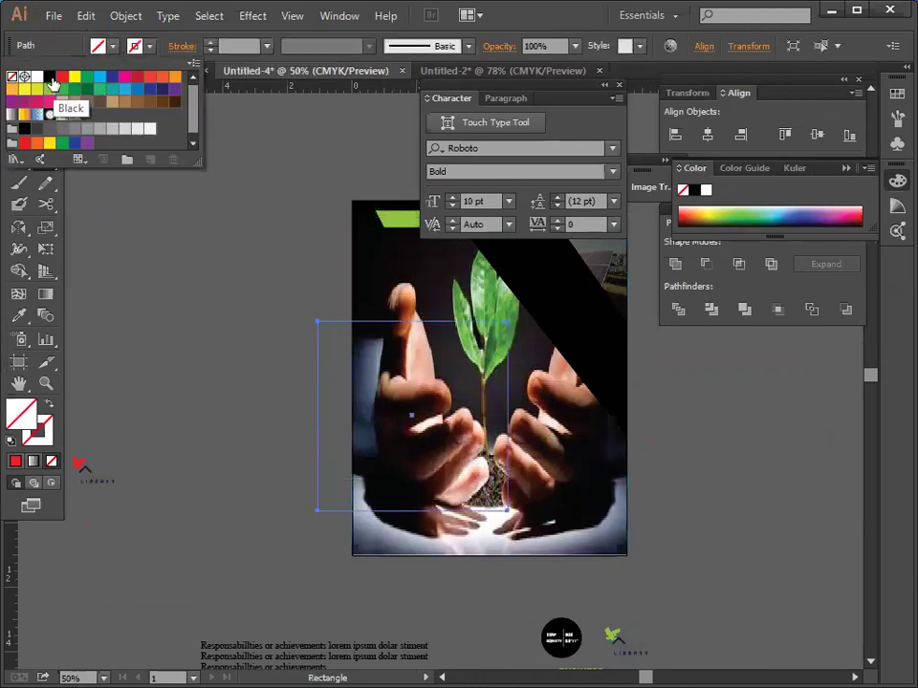
click(62, 76)
click(142, 247)
click(18, 94)
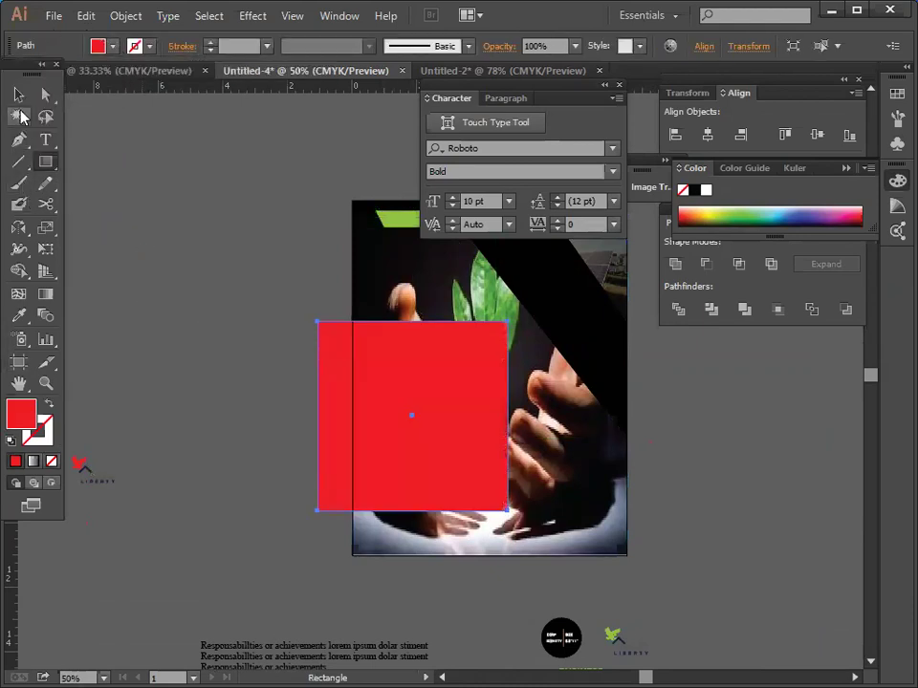
click(226, 281)
drag(419, 437, 454, 438)
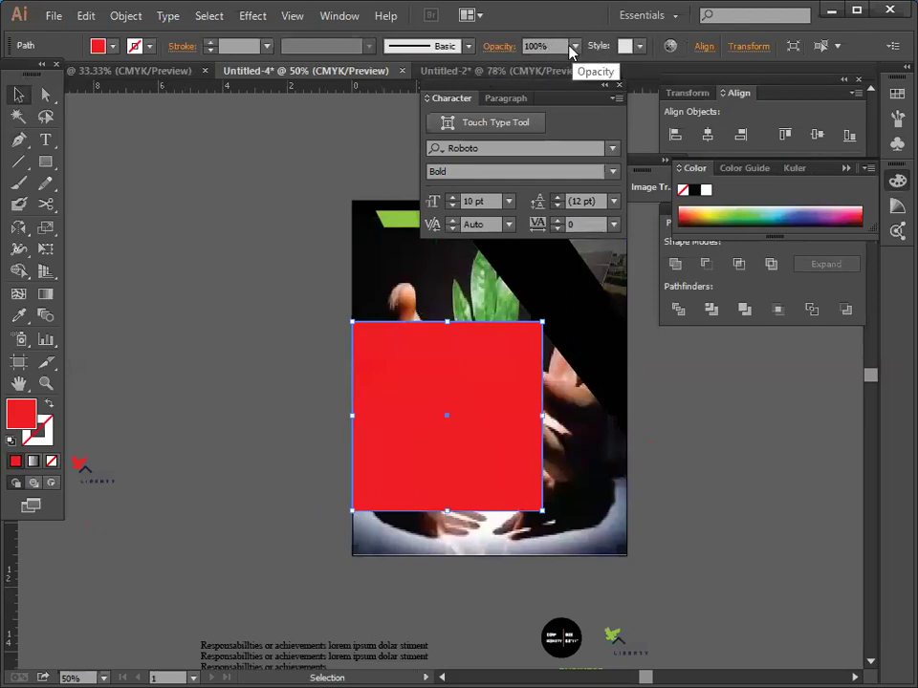
Set the red square's opacity to 20% and move it off the artboard to the empty canvas on its left.
click(573, 51)
click(602, 113)
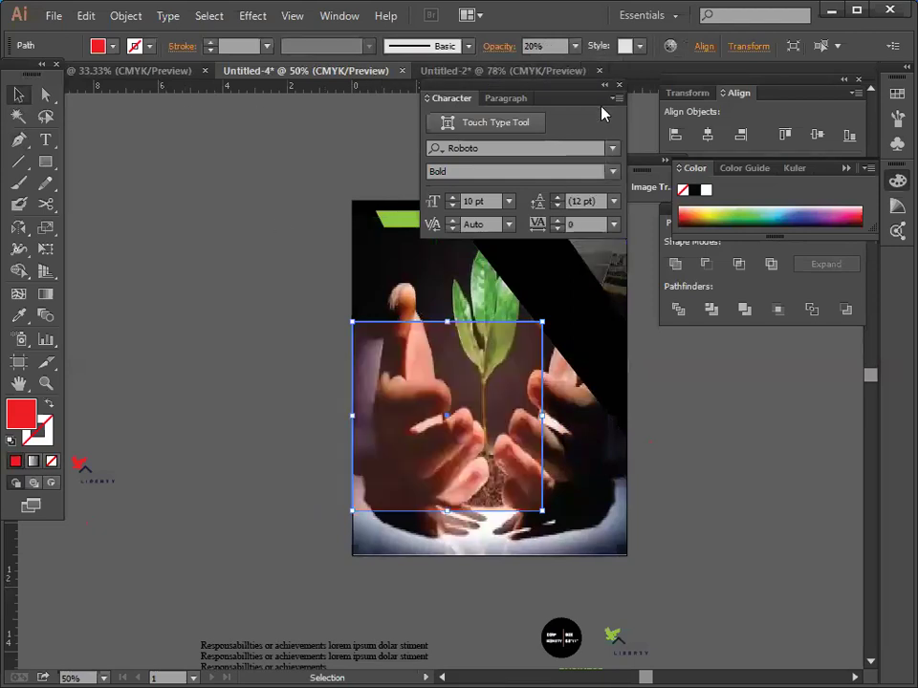
click(227, 411)
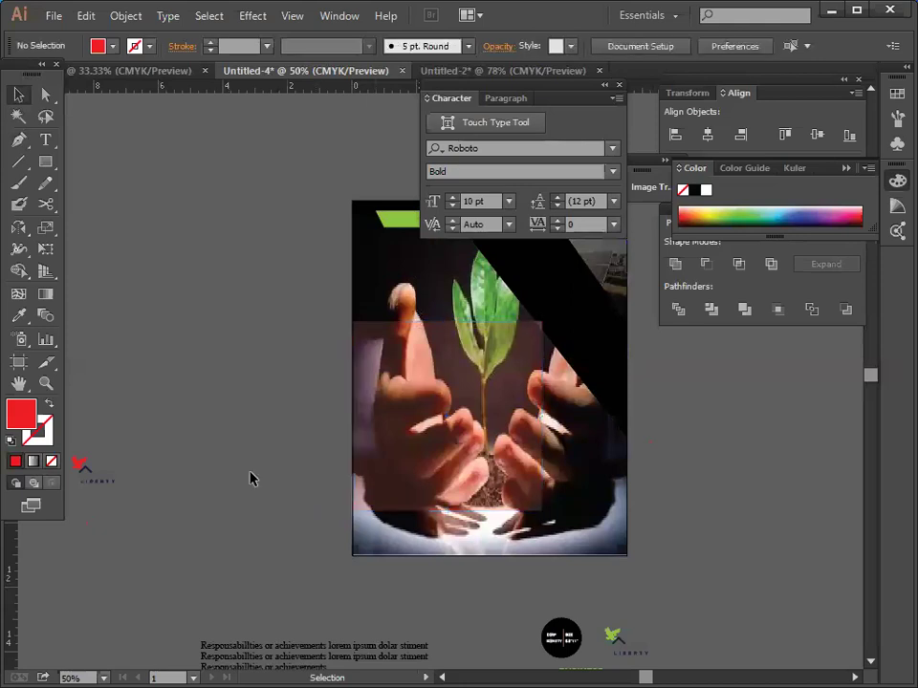
click(498, 465)
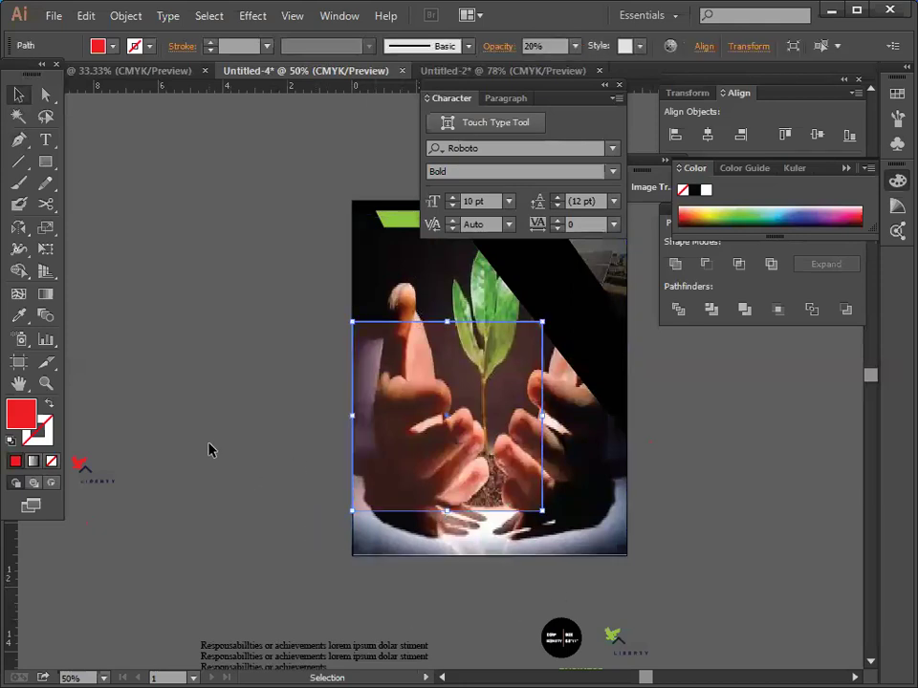
drag(448, 430, 197, 386)
Reduce the full-strength plant-in-hands photo to 50% opacity again and leave everything deselected.
click(496, 275)
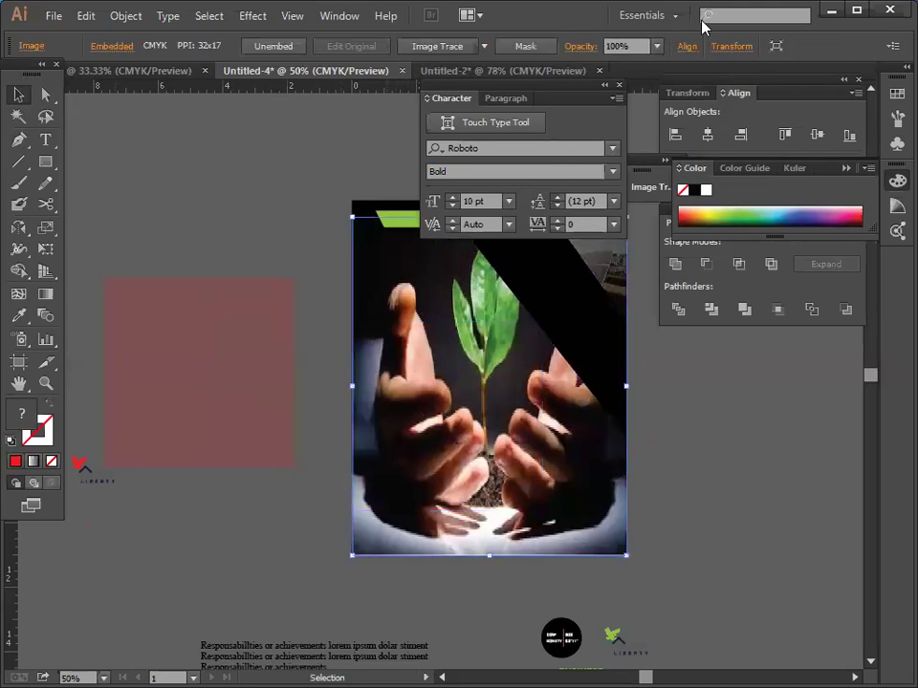
click(656, 46)
click(675, 172)
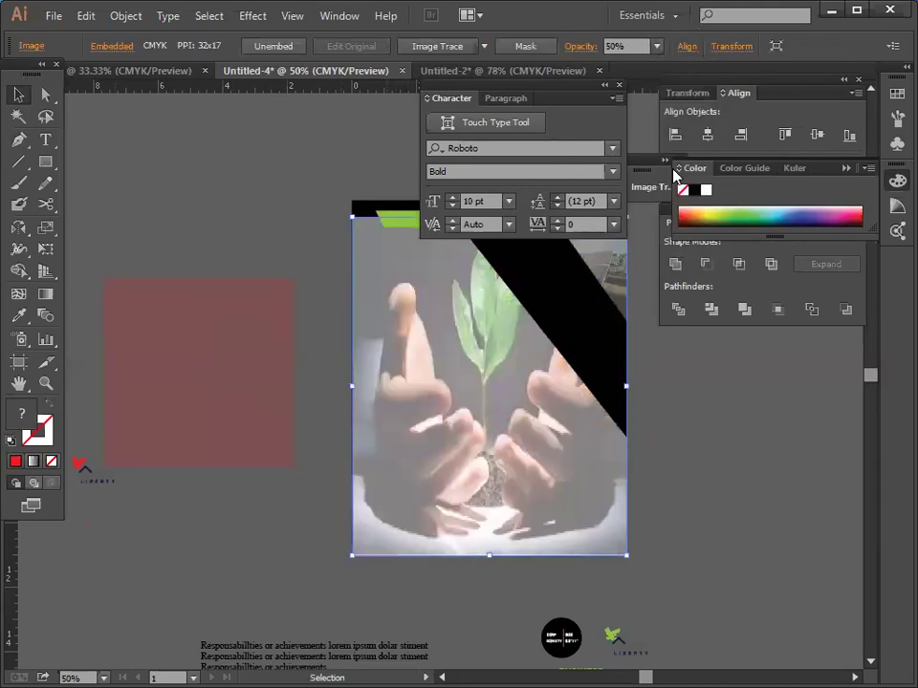
click(327, 292)
scroll(358, 328, up, 3)
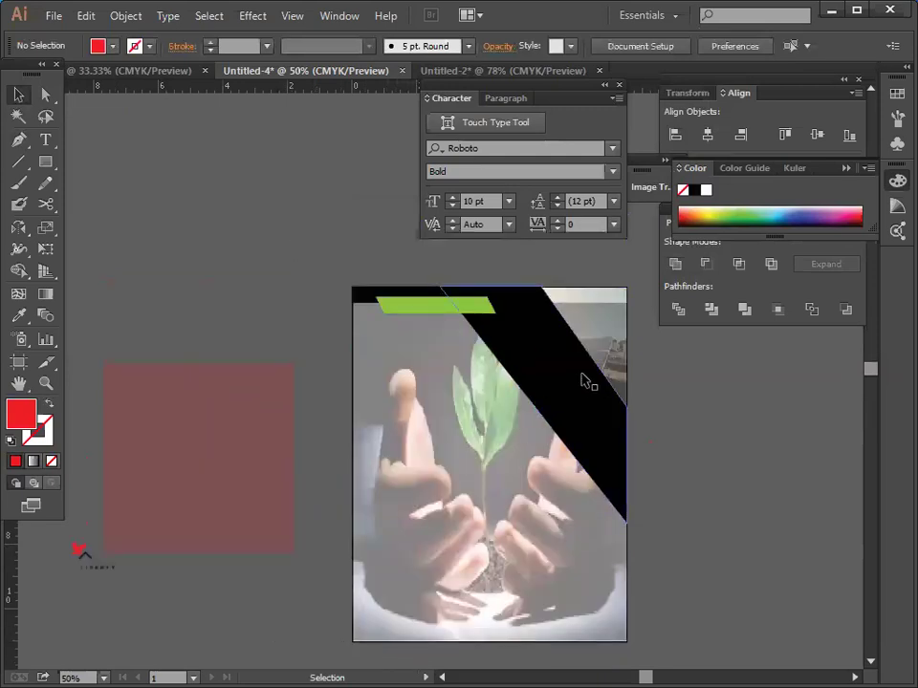
click(610, 344)
click(317, 286)
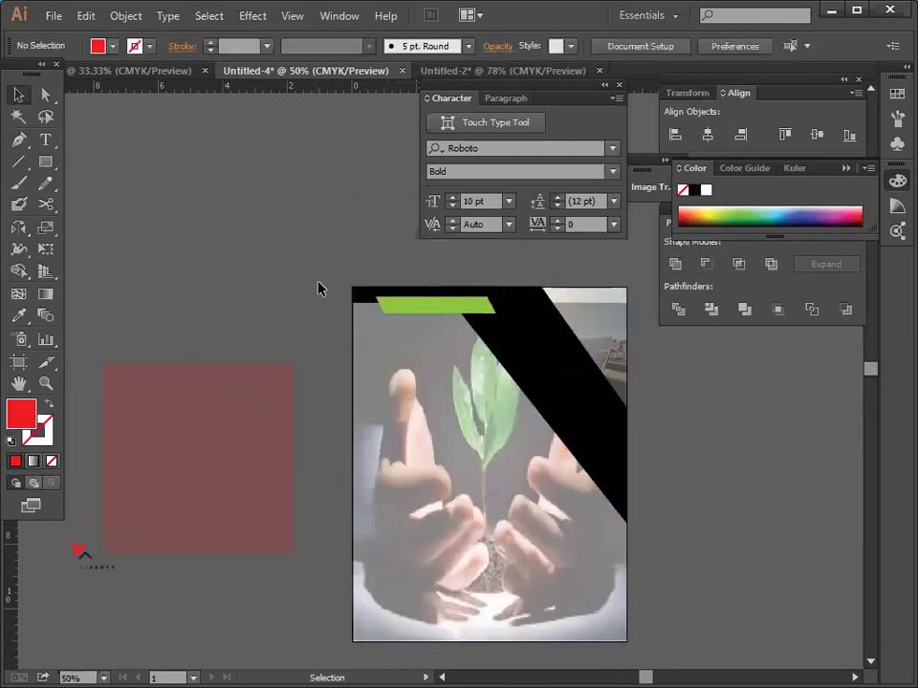
scroll(317, 287, down, 5)
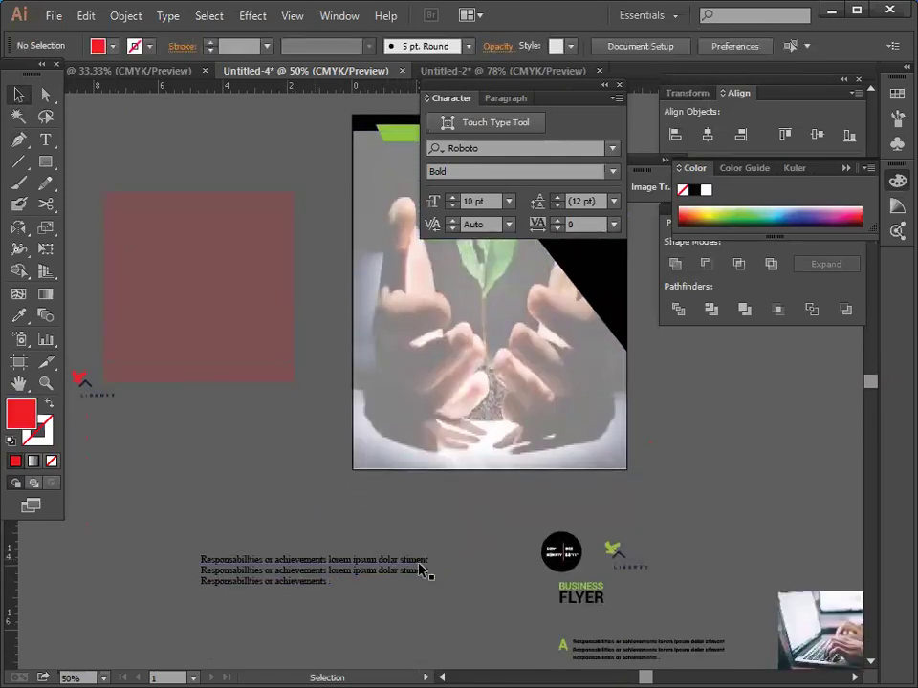
Move the grouped text and logos from below onto the artboard, over the plant-in-hands photo, and deselect them.
scroll(565, 569, down, 2)
drag(590, 543, 380, 258)
scroll(430, 365, up, 3)
scroll(429, 361, up, 2)
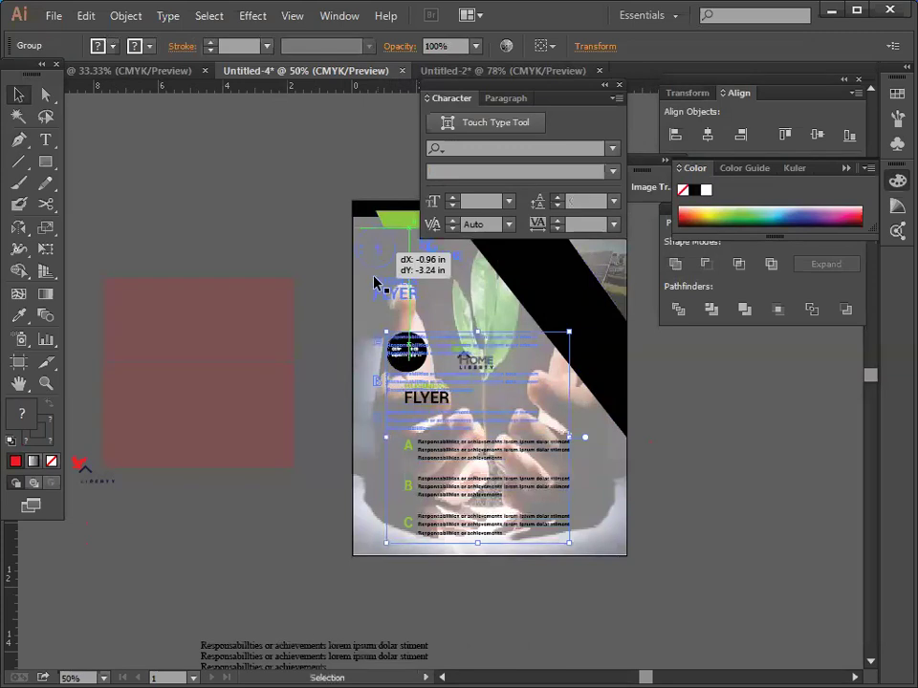
click(260, 256)
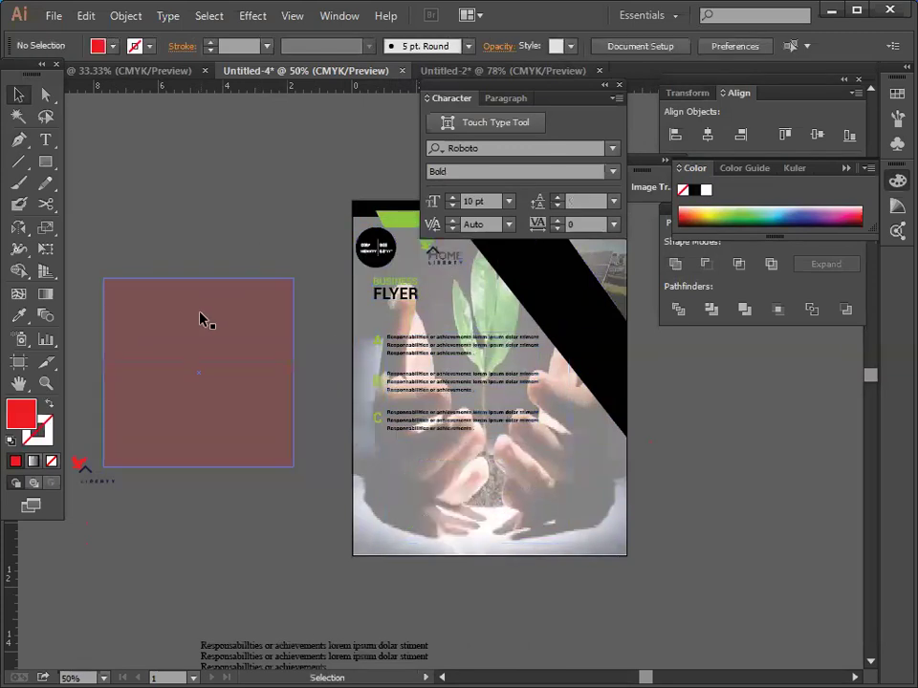
Ungroup the group of text and logos on the artboard and leave everything deselected.
key(ctrl+=)
key(ctrl+=)
key(ctrl+=)
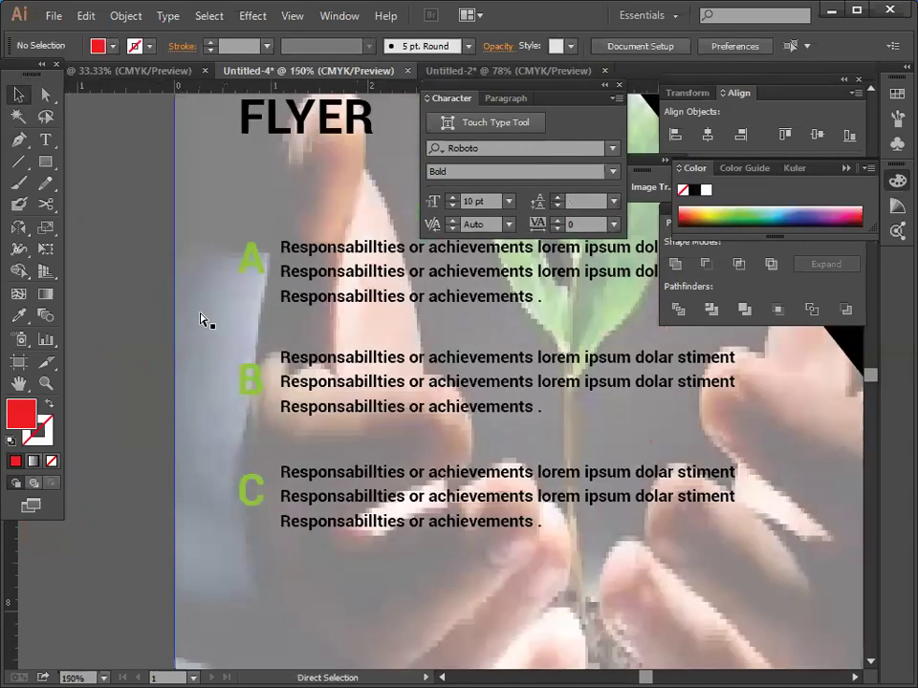
key(ctrl+minus)
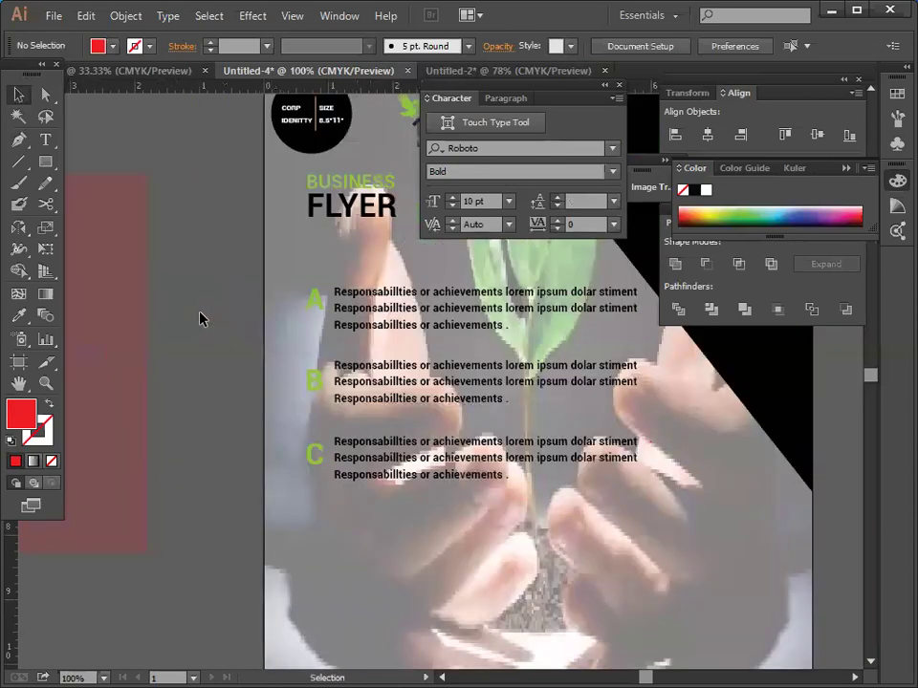
click(359, 524)
scroll(359, 524, up, 2)
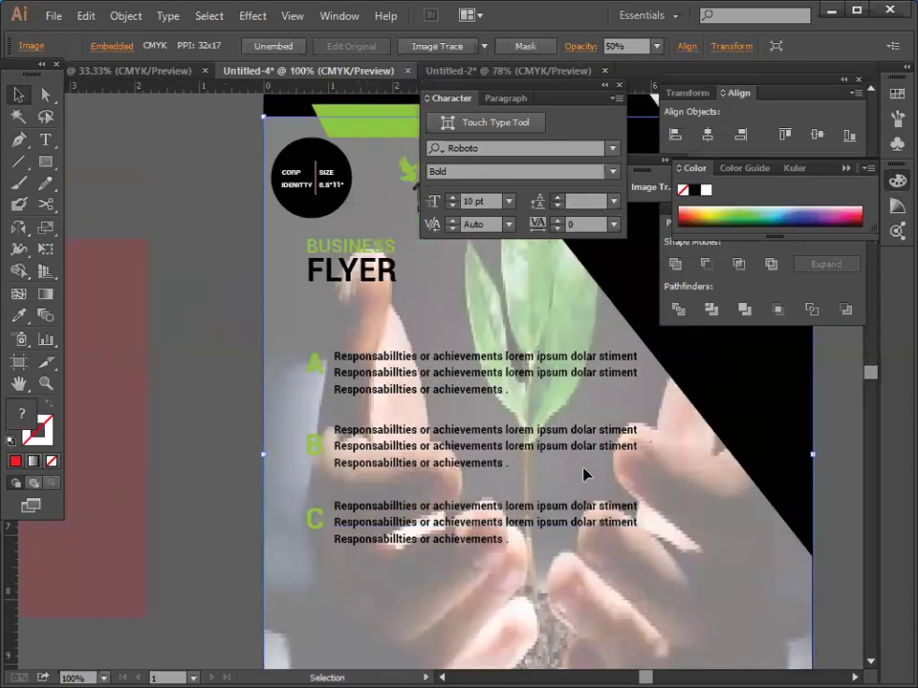
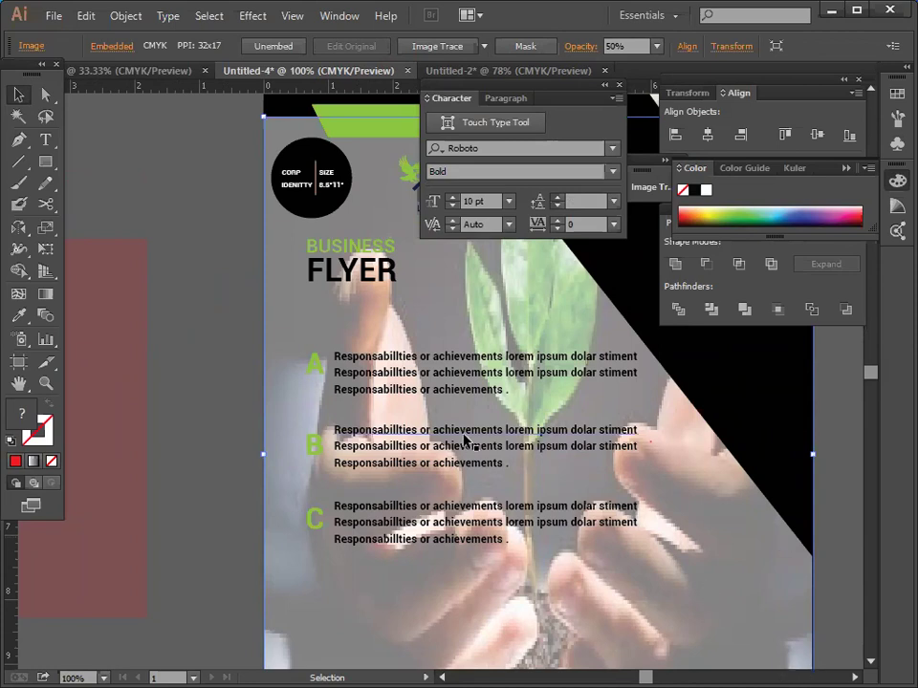
click(437, 397)
right_click(431, 397)
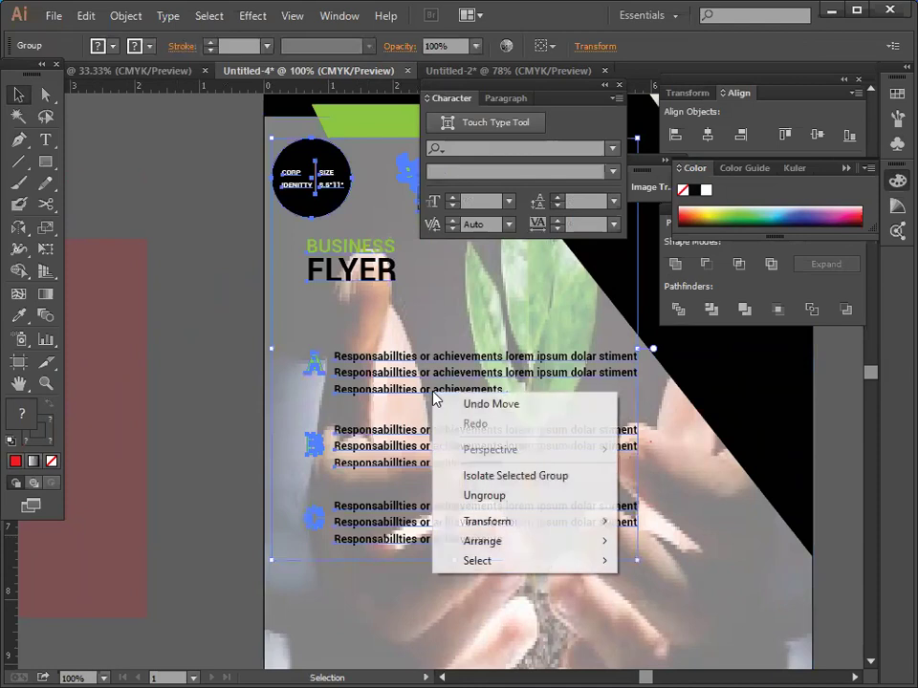
click(442, 496)
click(174, 353)
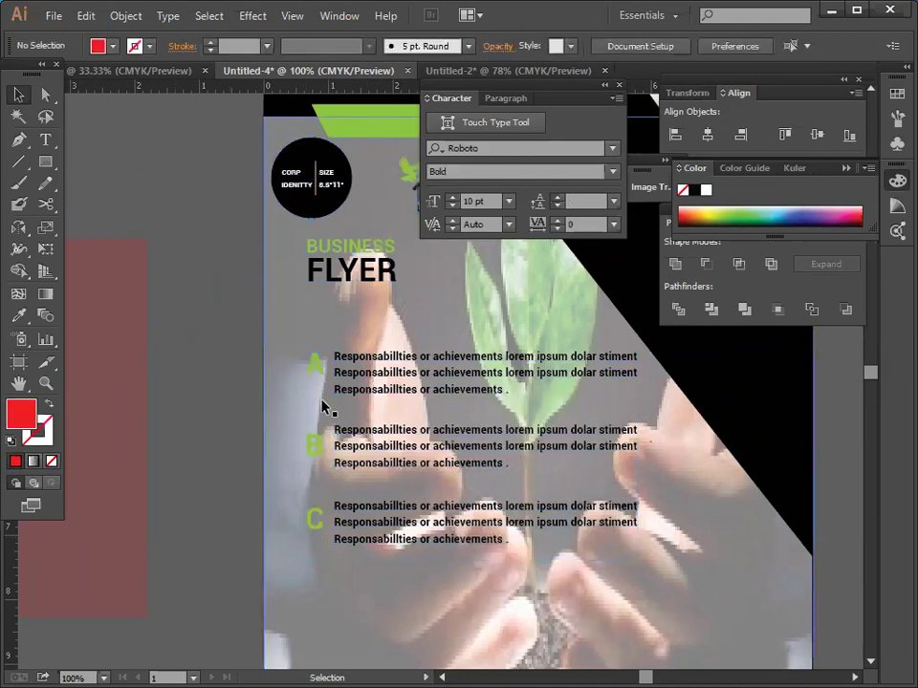
click(317, 367)
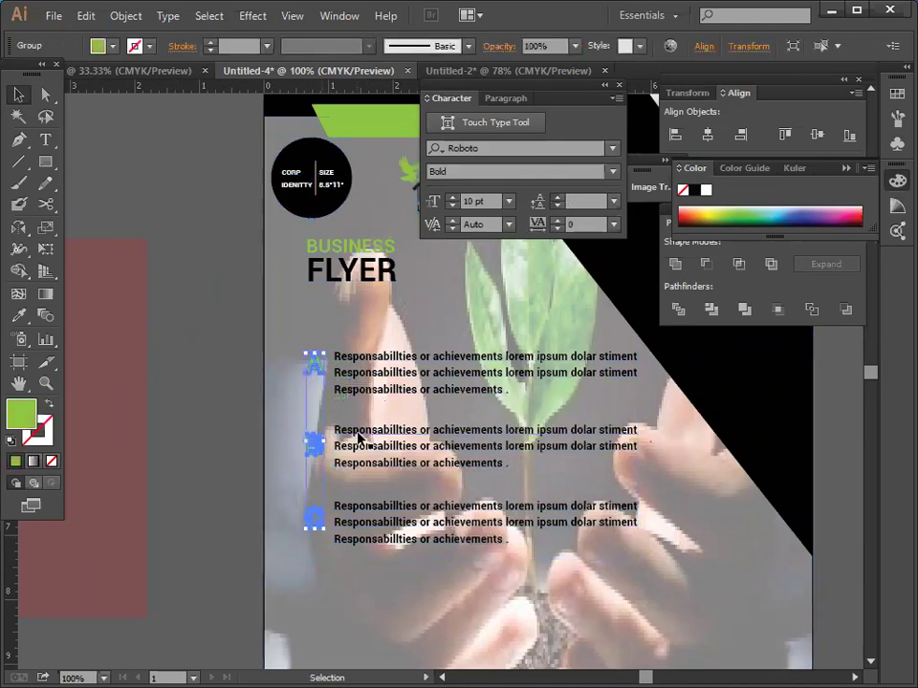
right_click(235, 407)
click(255, 489)
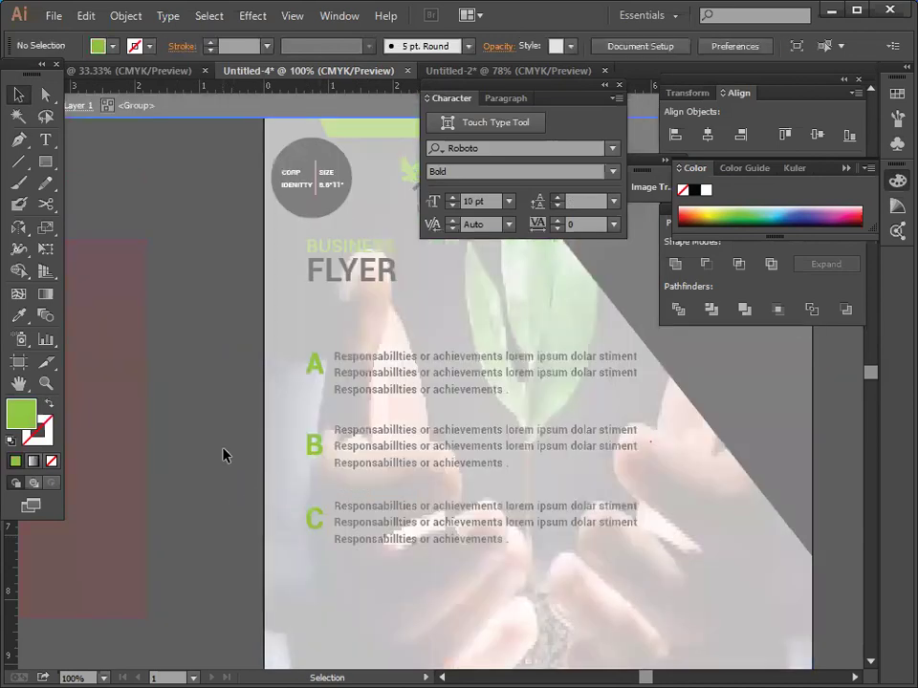
double_click(201, 440)
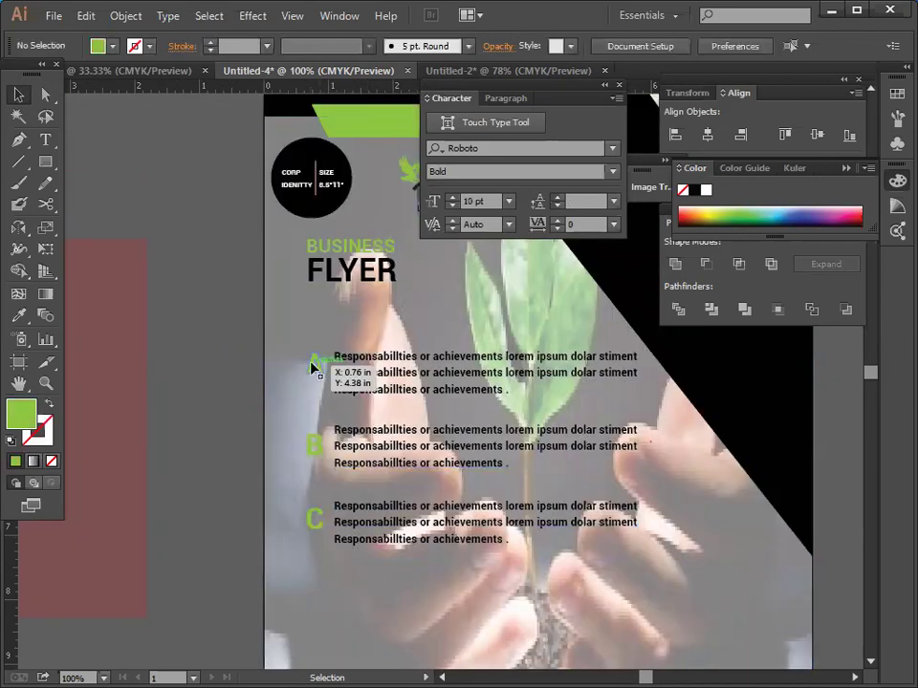
Ungroup the green A, B and C letters and nudge the A slightly down beside its paragraph.
click(314, 367)
right_click(168, 411)
click(219, 514)
click(241, 444)
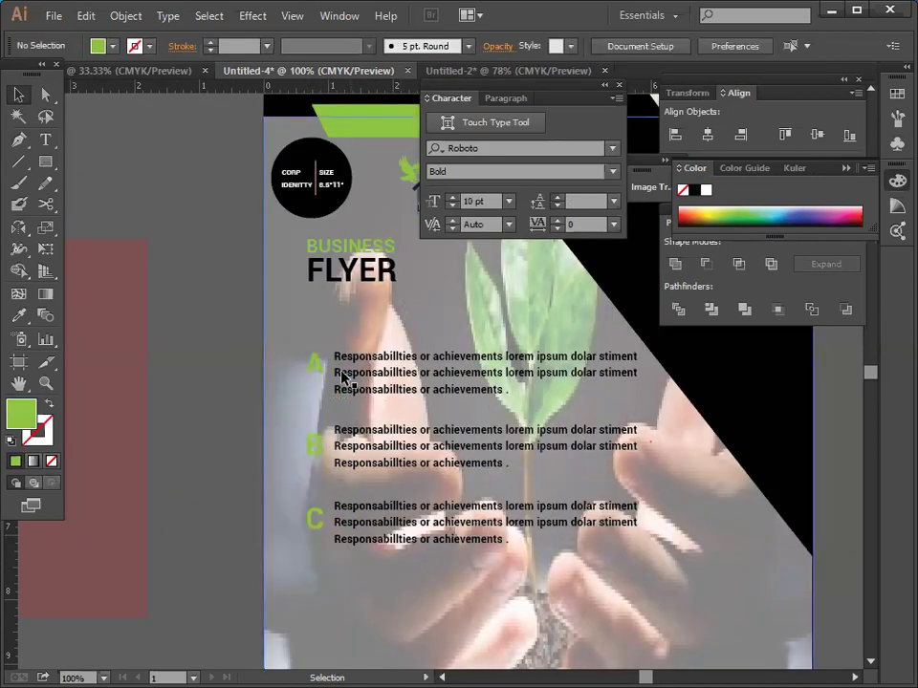
click(313, 366)
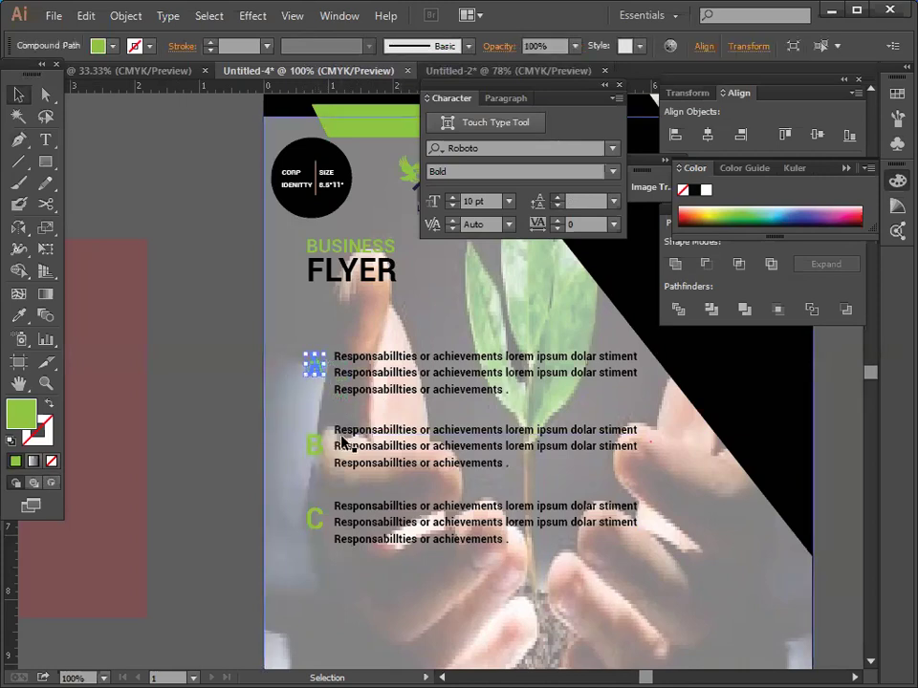
click(194, 435)
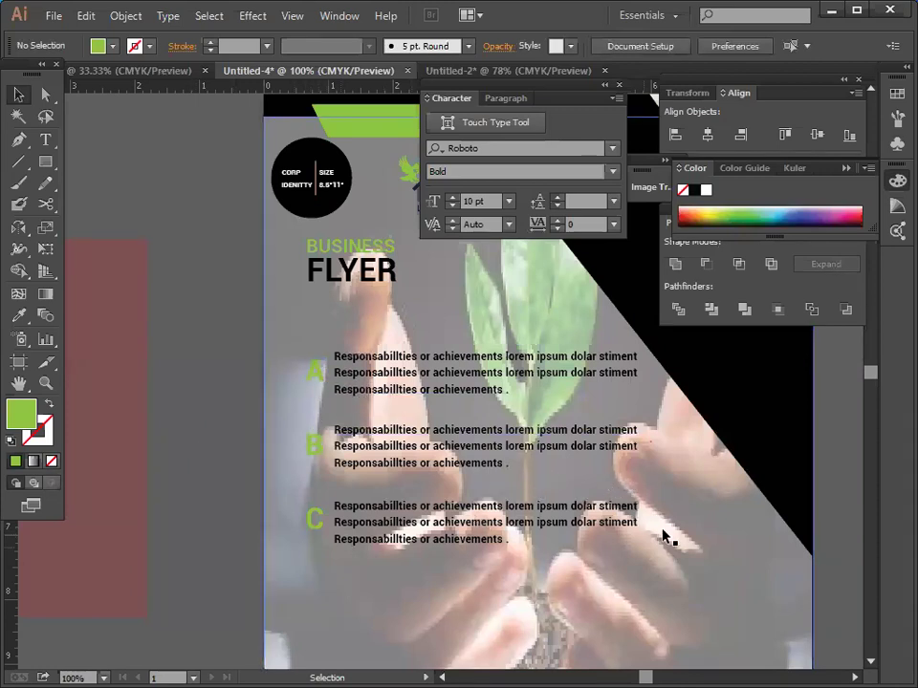
Raise the plant-in-hands photo's opacity to 60% and deselect it.
scroll(647, 554, down, 3)
click(476, 529)
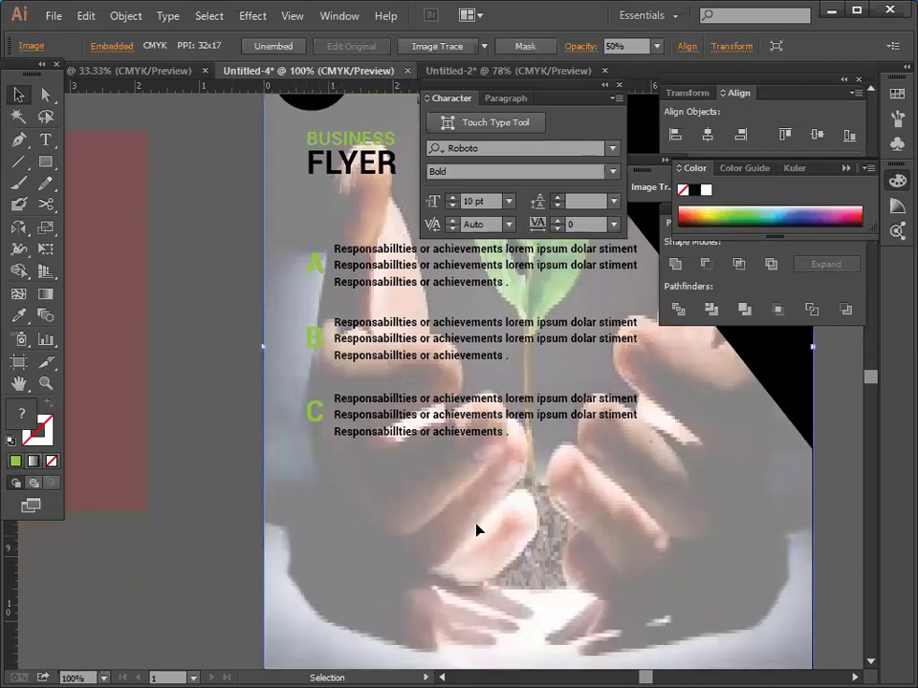
click(657, 46)
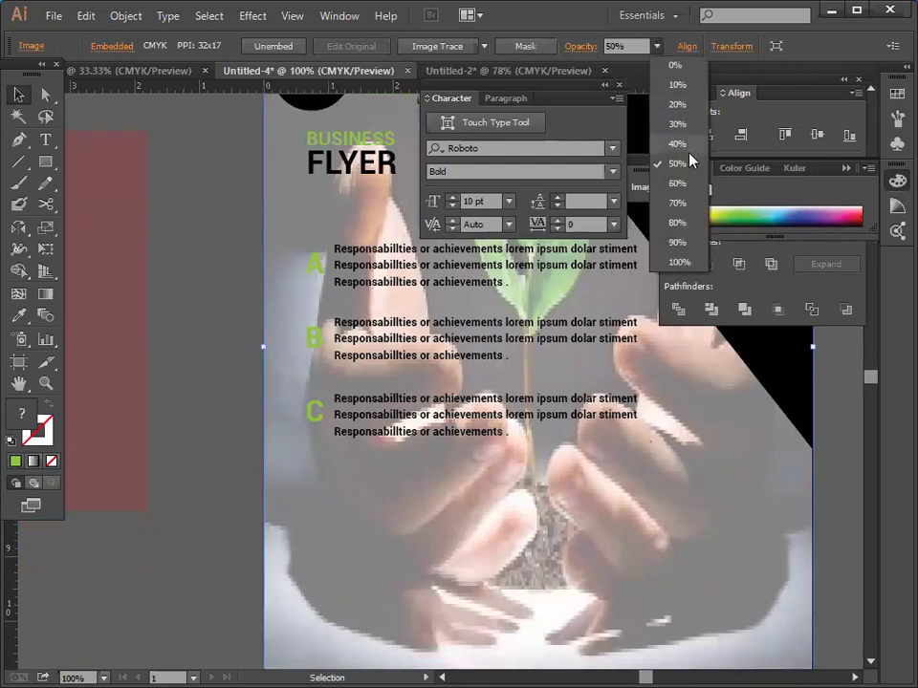
click(680, 190)
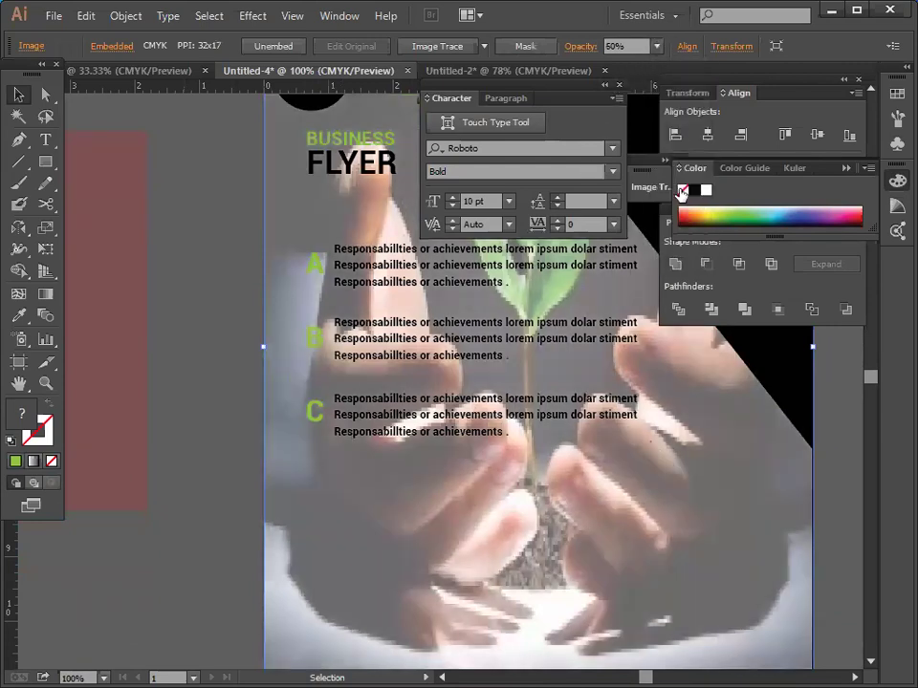
click(217, 520)
Compare 70% and 60% opacity on the plant-in-hands photo, settle on 70%, and deselect it.
click(426, 486)
click(656, 46)
click(680, 208)
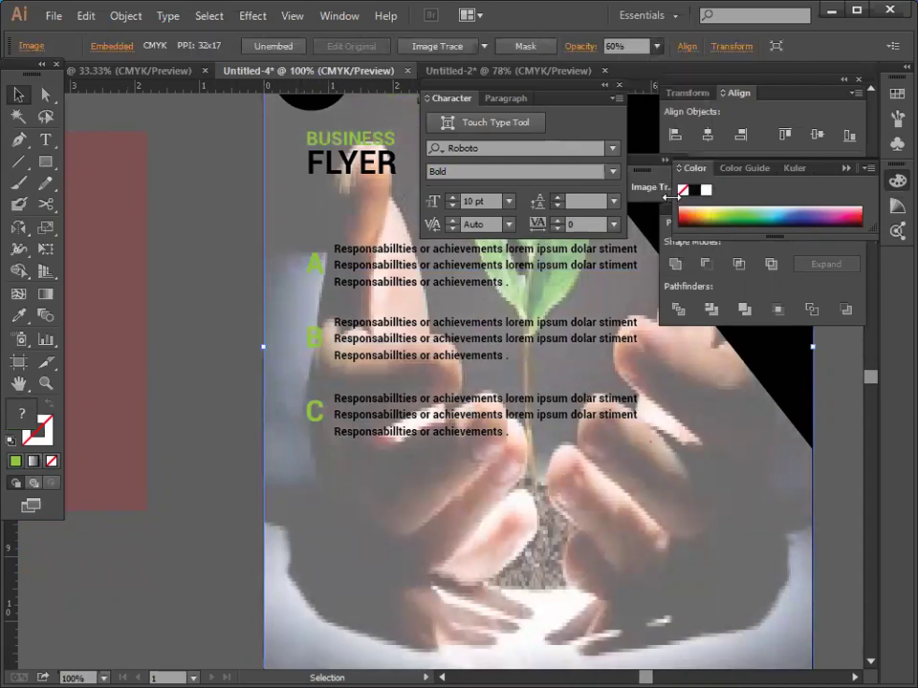
click(657, 46)
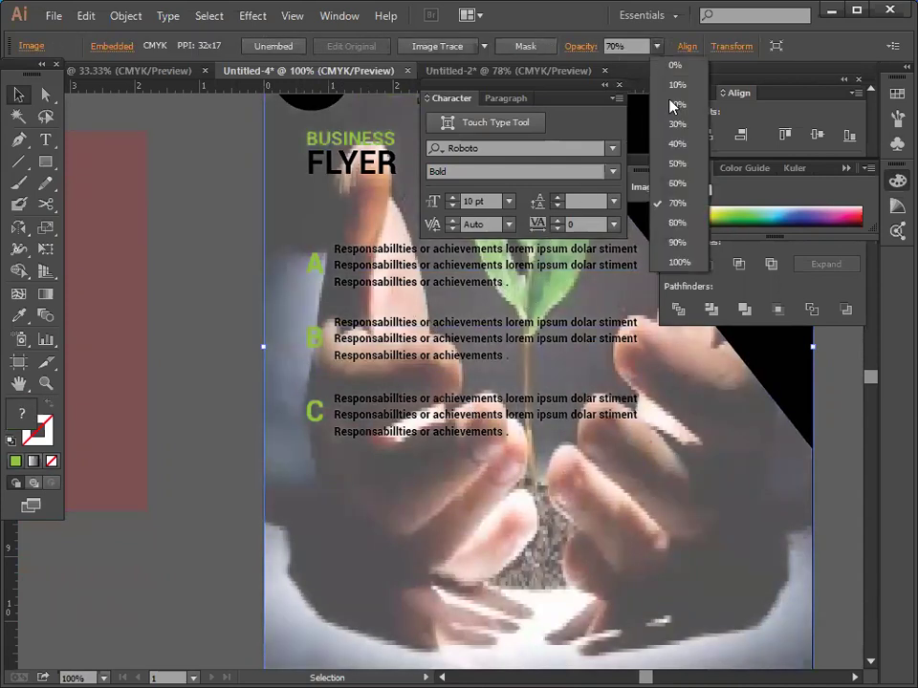
click(681, 184)
click(657, 46)
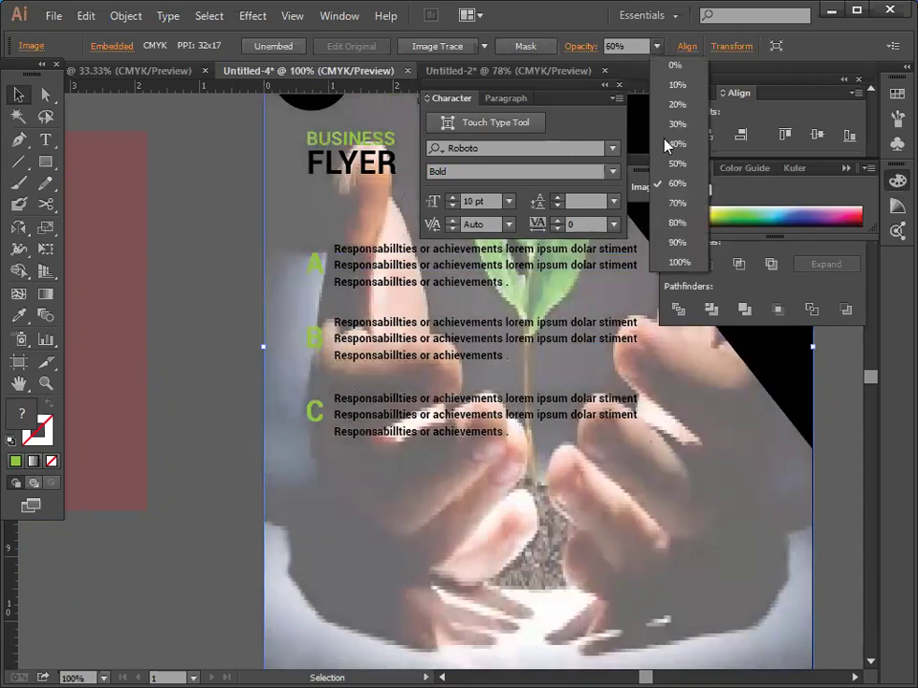
click(676, 204)
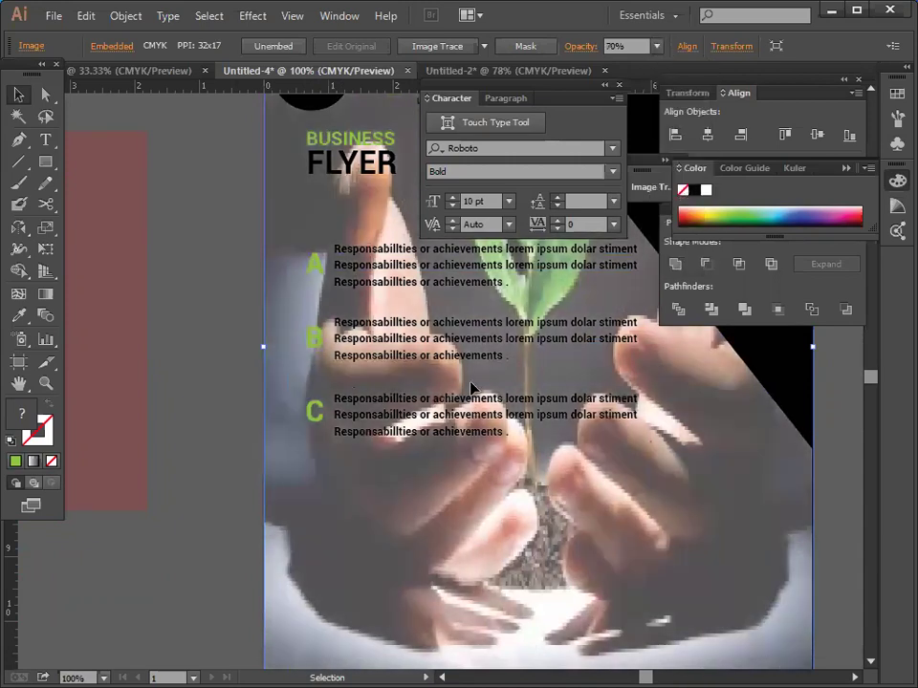
click(212, 470)
Enlarge the text block beside the green C proportionally to about 15.11 pt.
key(ctrl+minus)
key(ctrl+minus)
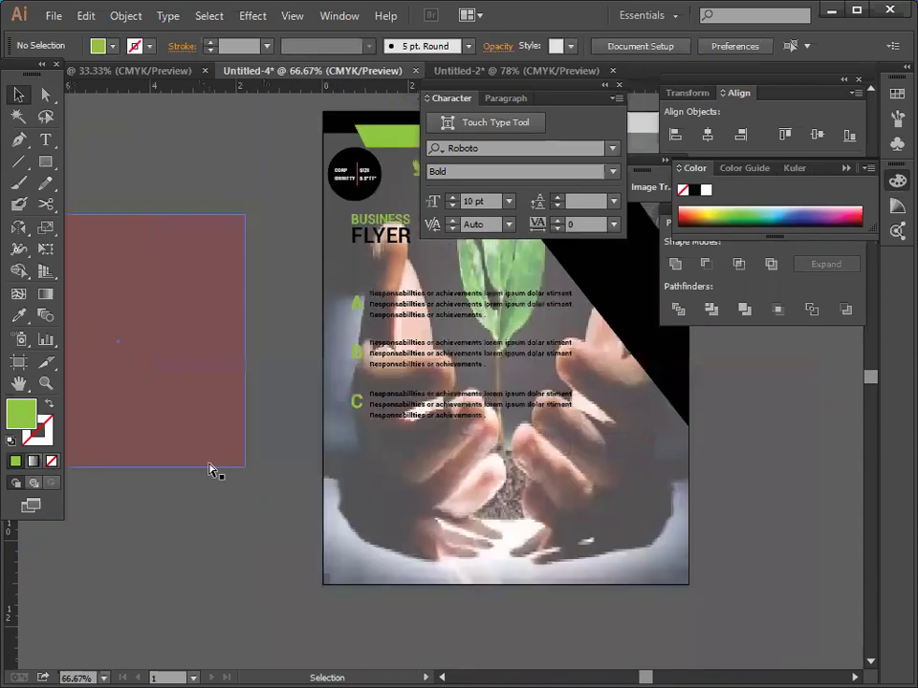
scroll(211, 470, up, 1)
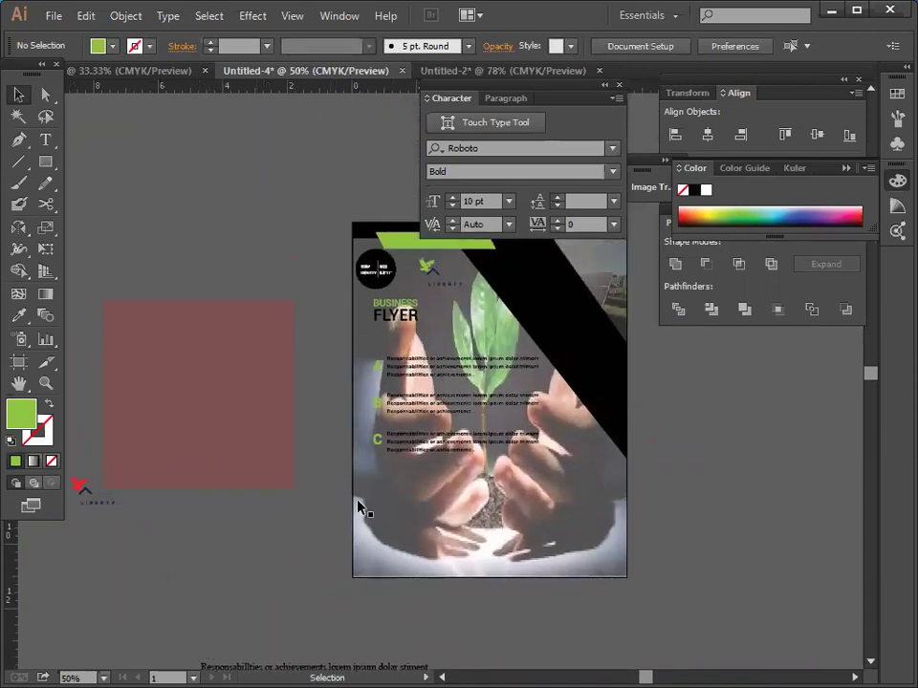
scroll(411, 500, down, 1)
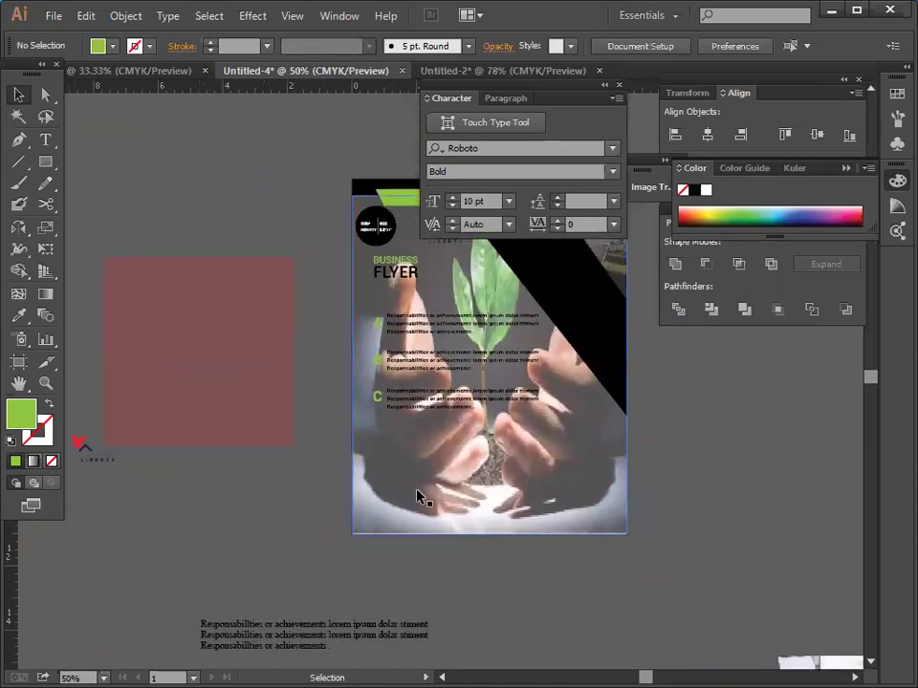
key(ctrl+plus)
key(ctrl+plus)
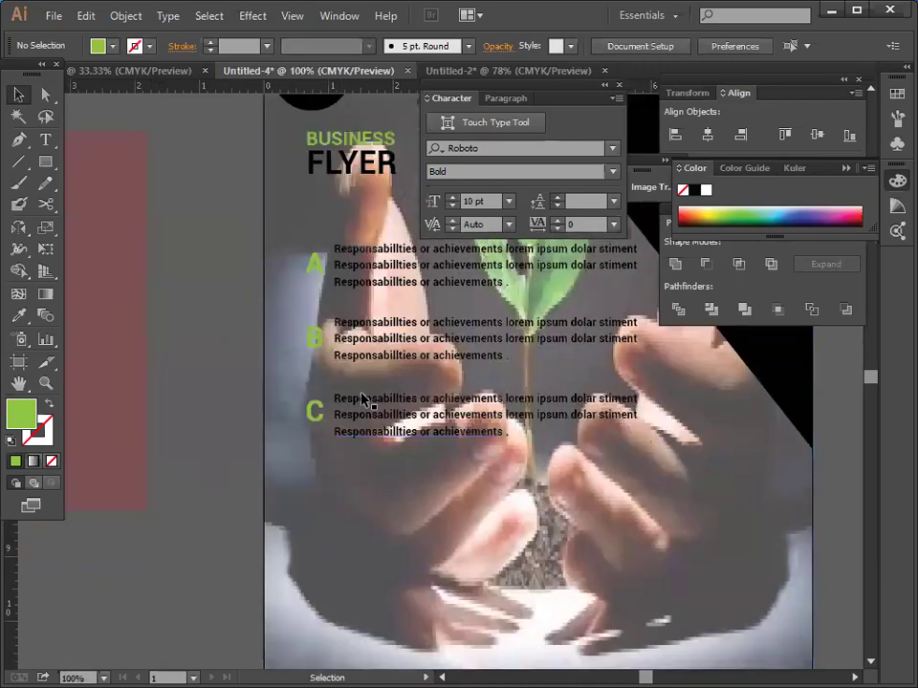
click(419, 434)
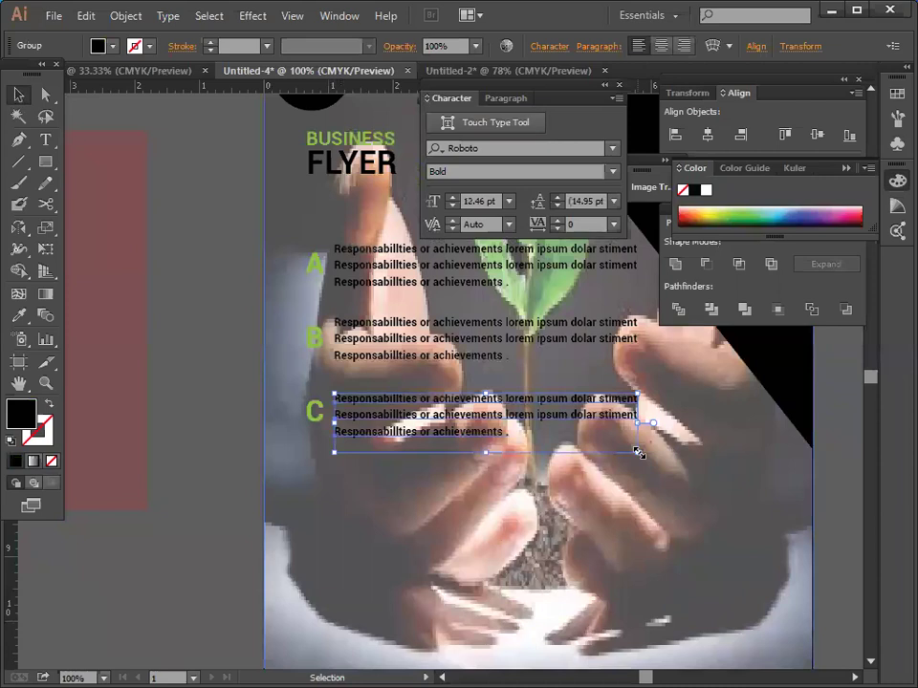
key(shift)
drag(639, 453, 669, 459)
drag(647, 420, 678, 422)
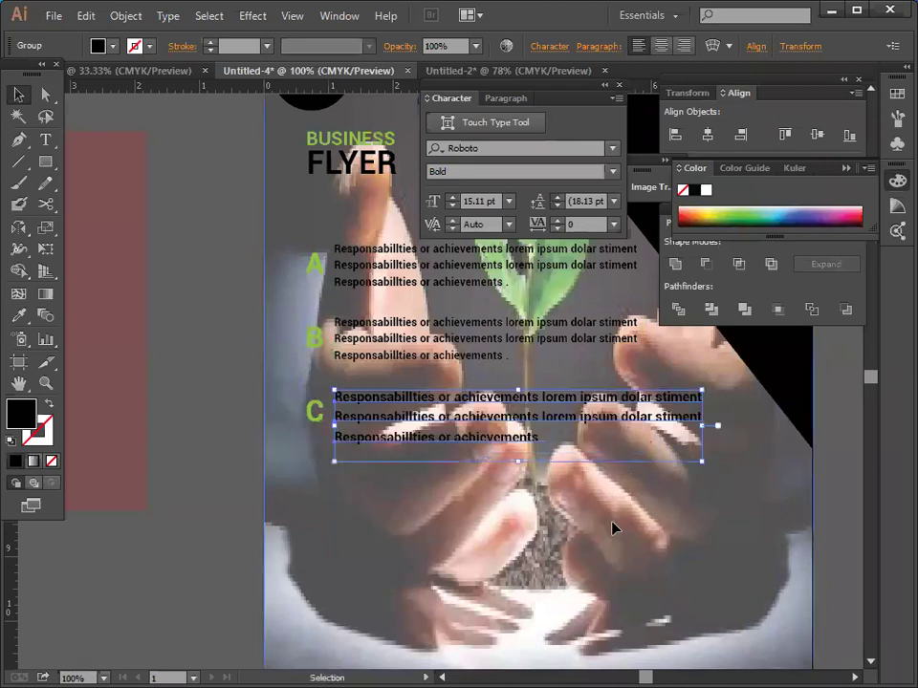
click(612, 527)
Replace the paragraphs beside A and B with copies of the enlarged C paragraph, nudging the B copy slightly down for even spacing.
scroll(590, 488, up, 1)
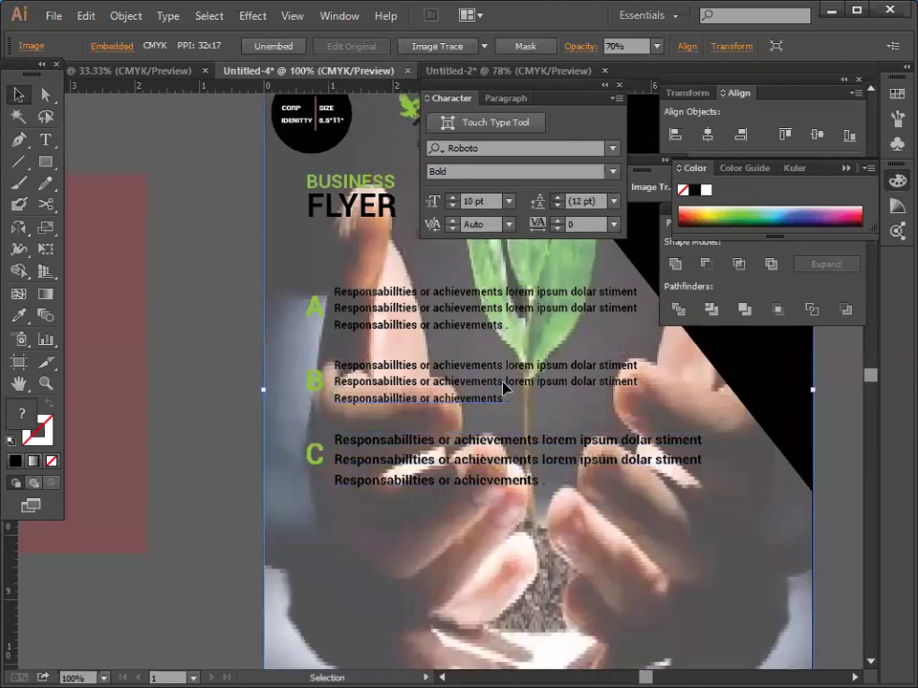
click(504, 387)
key(Delete)
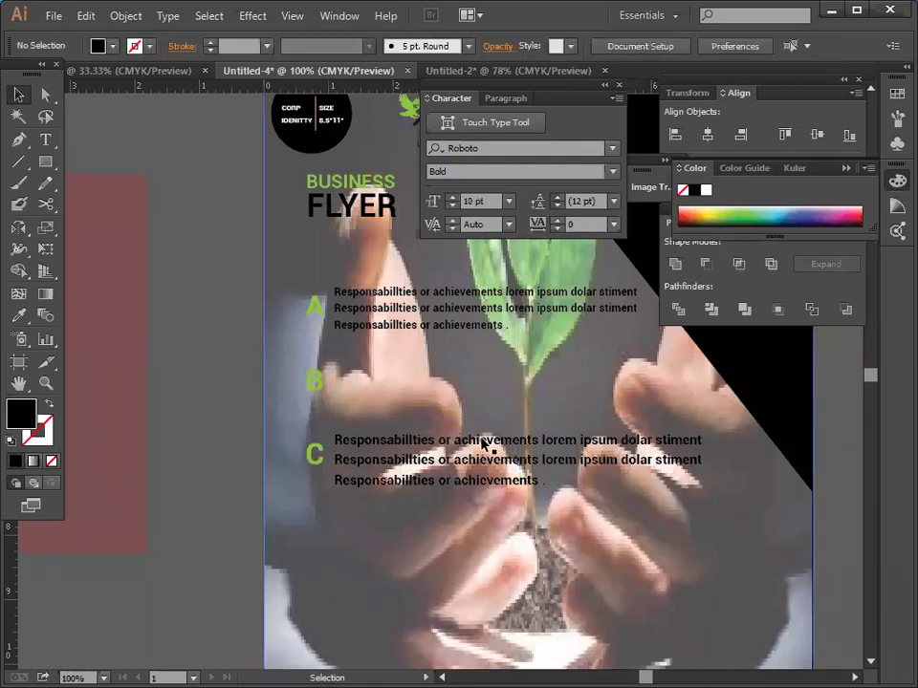
drag(485, 443, 483, 287)
click(154, 403)
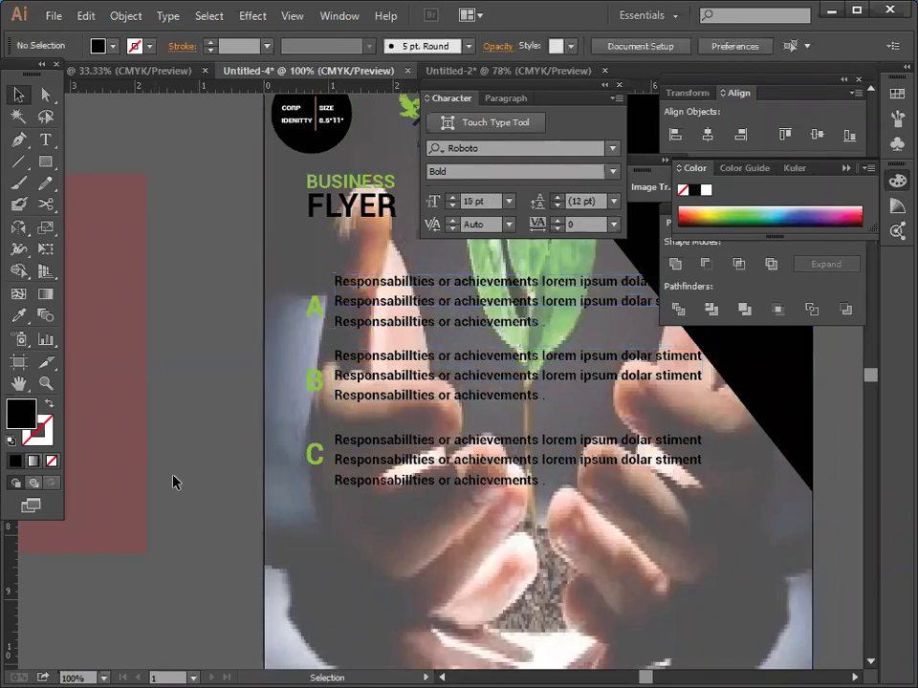
drag(504, 402, 504, 405)
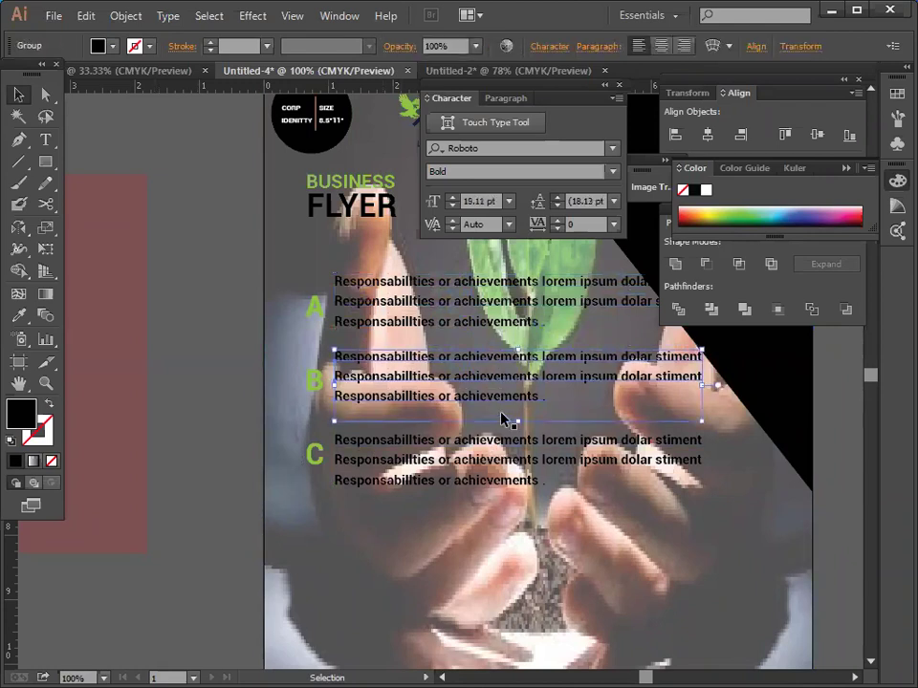
click(478, 581)
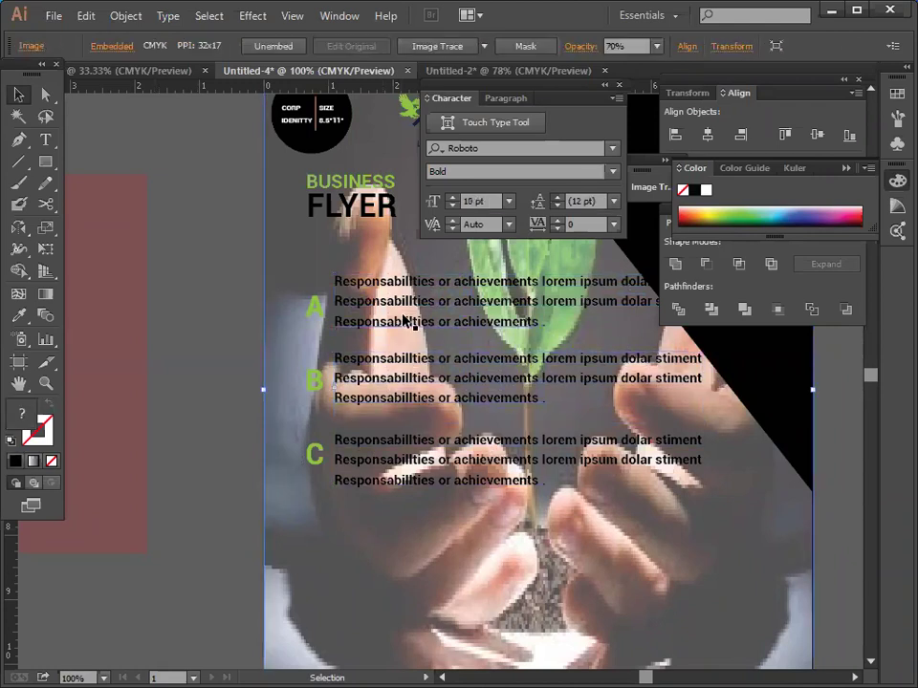
Nudge the green letter A slightly up and the letter C slightly down to align them with their paragraphs.
click(313, 306)
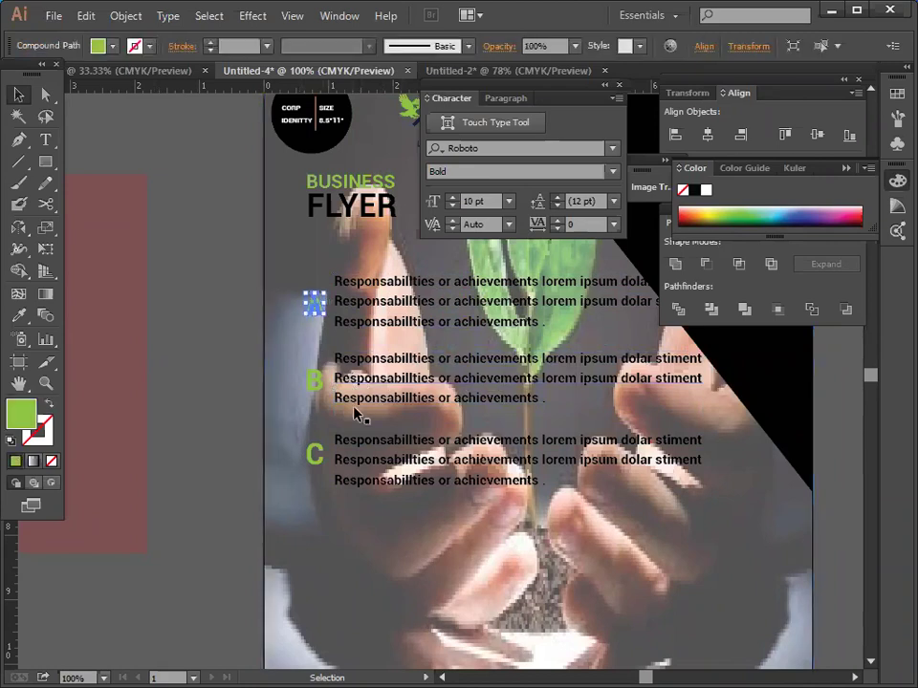
click(235, 473)
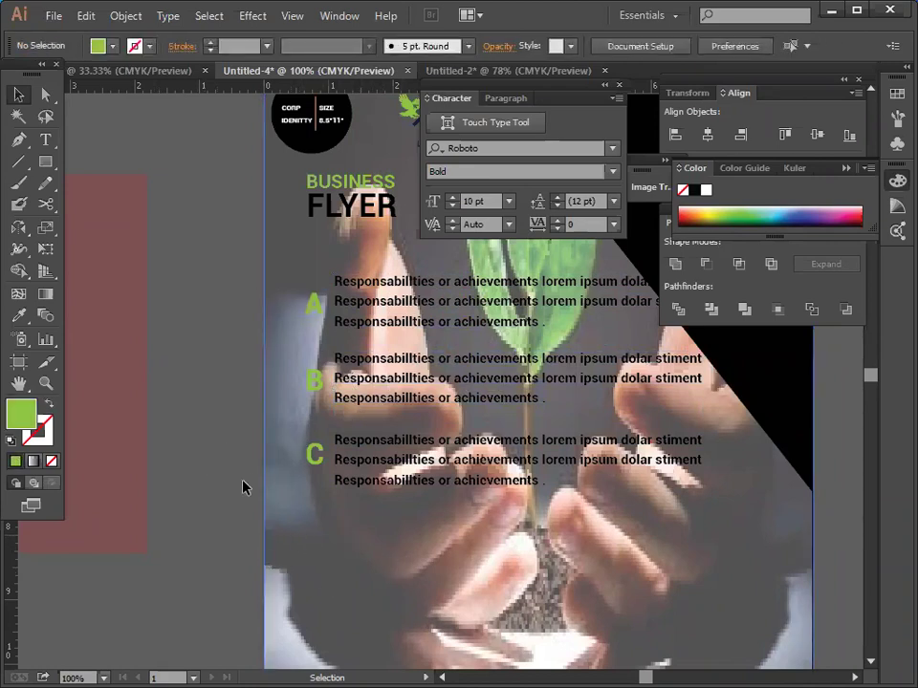
click(316, 458)
drag(315, 461, 316, 462)
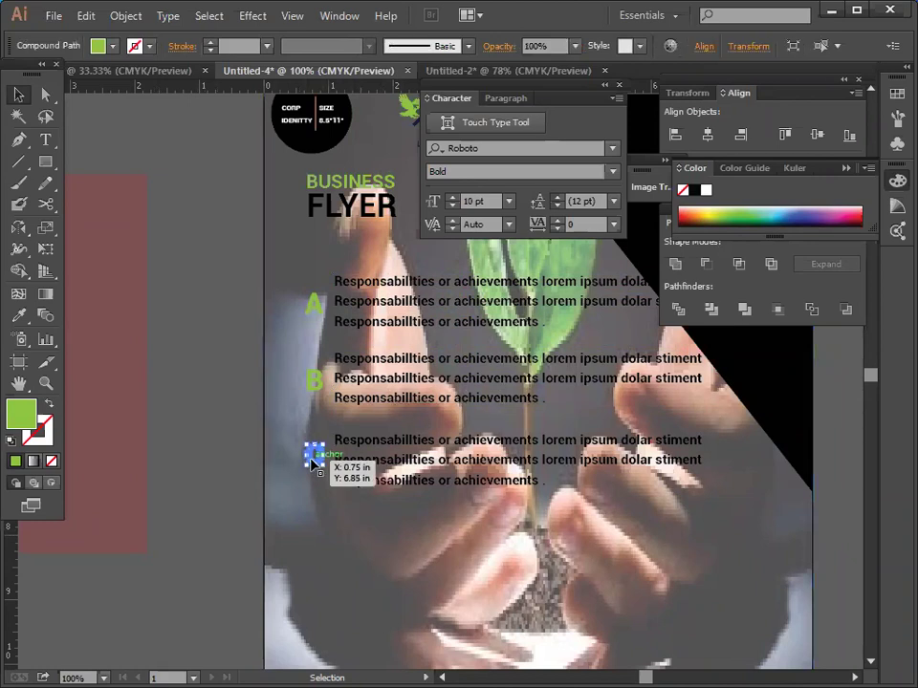
click(311, 384)
Delete the leftover faded red shape beside the artboard.
click(80, 429)
click(180, 477)
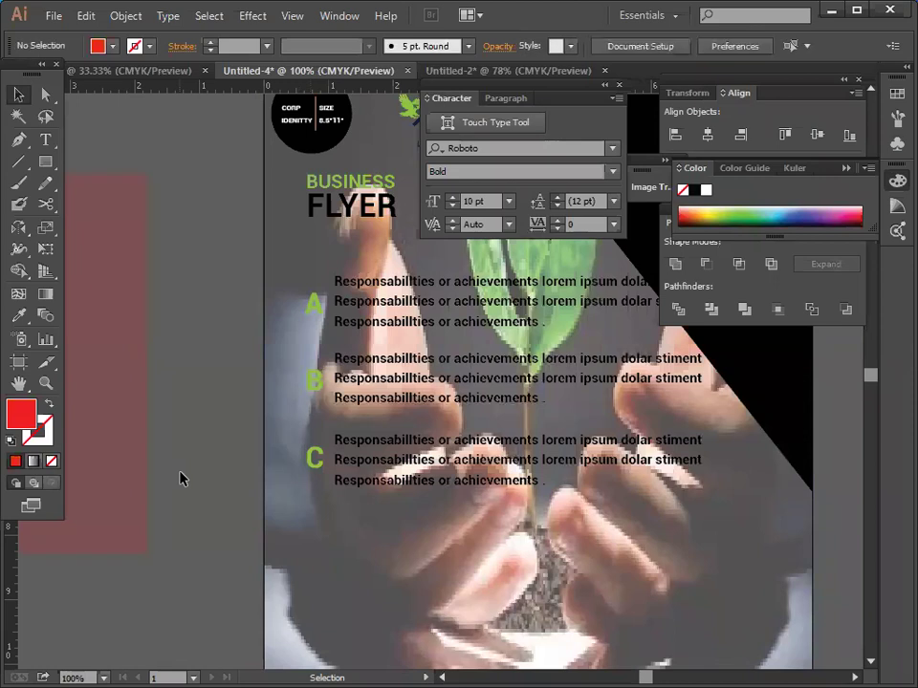
click(99, 442)
key(Delete)
Draw a light green triangle with the Pen tool over the artboard's lower-right corner, starting at the black band's tip, and deselect it.
scroll(115, 436, down, 3)
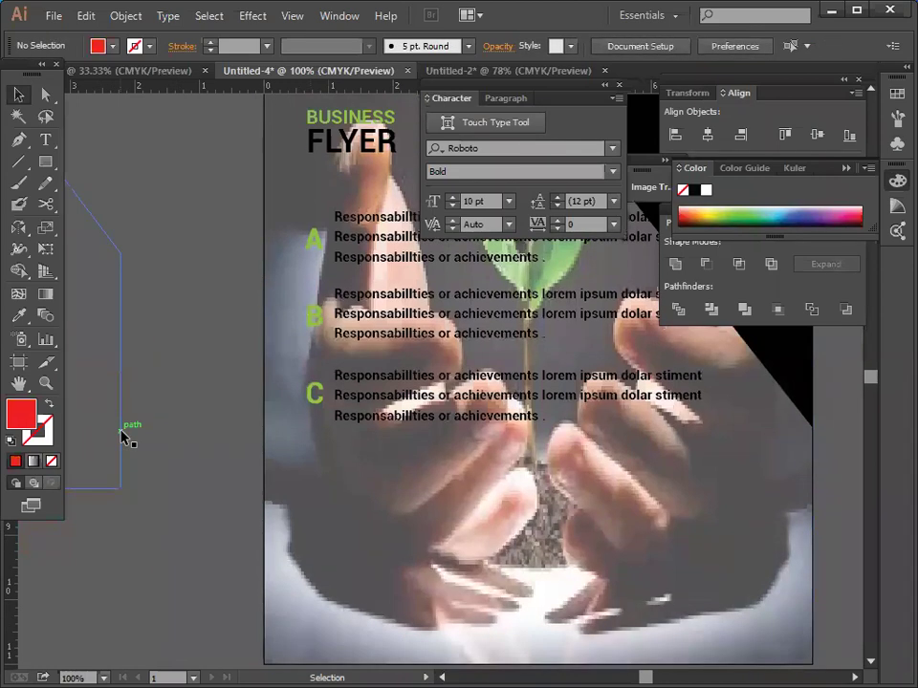
scroll(328, 546, down, 2)
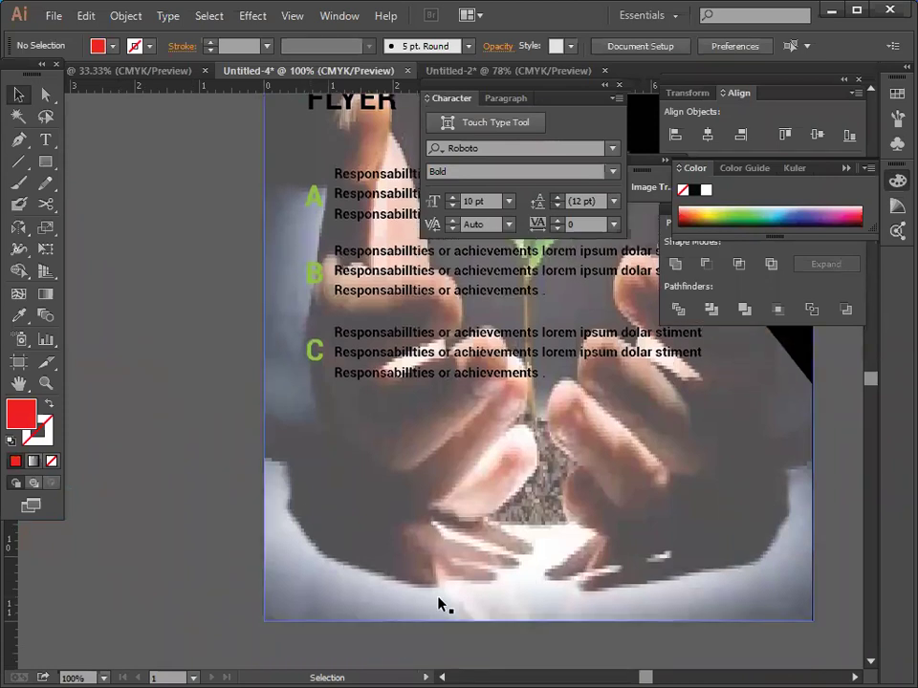
scroll(437, 612, down, 1)
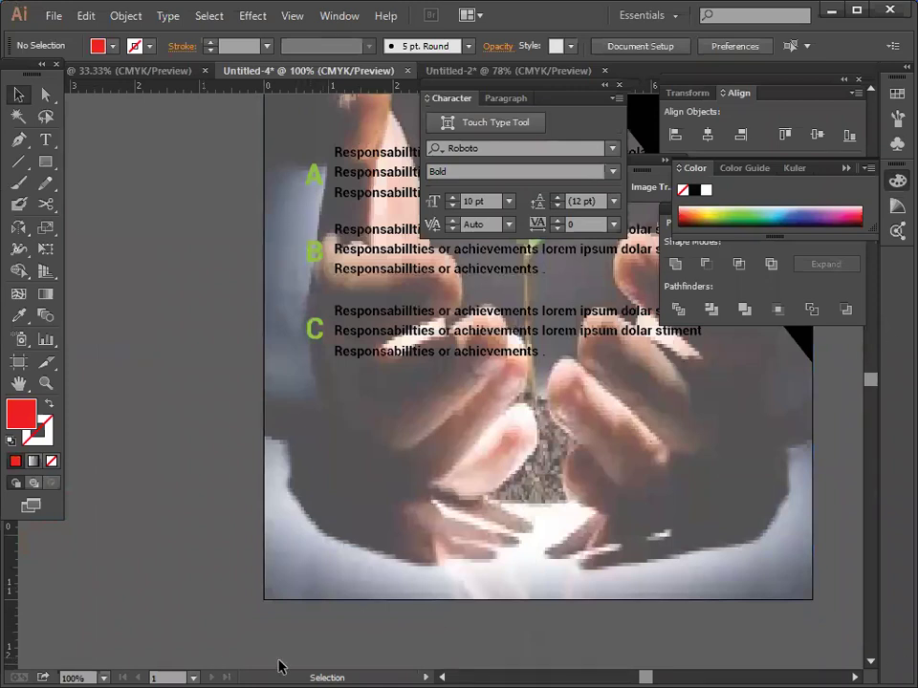
scroll(318, 444, down, 1)
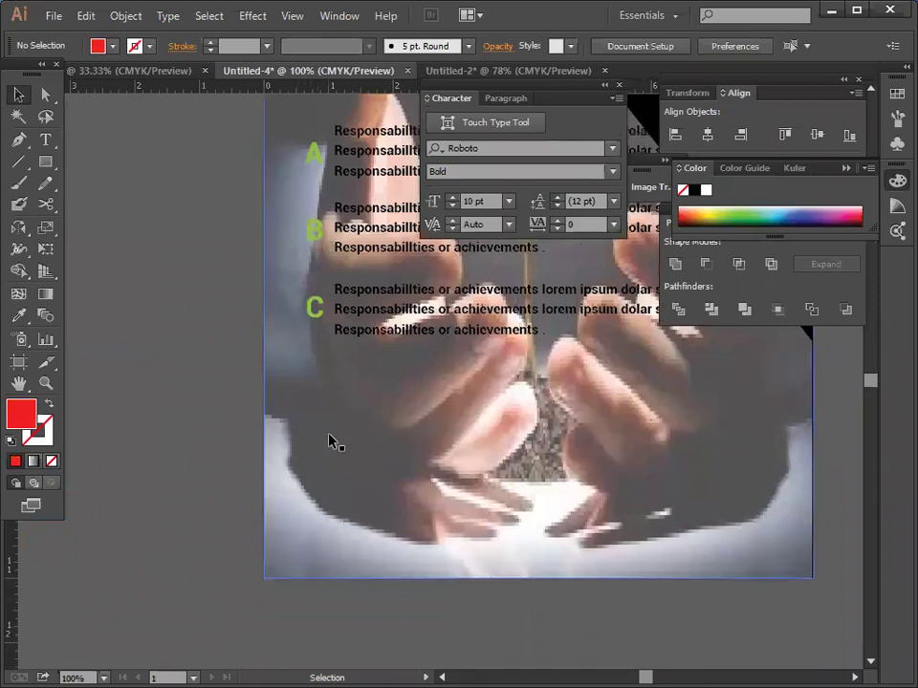
click(19, 139)
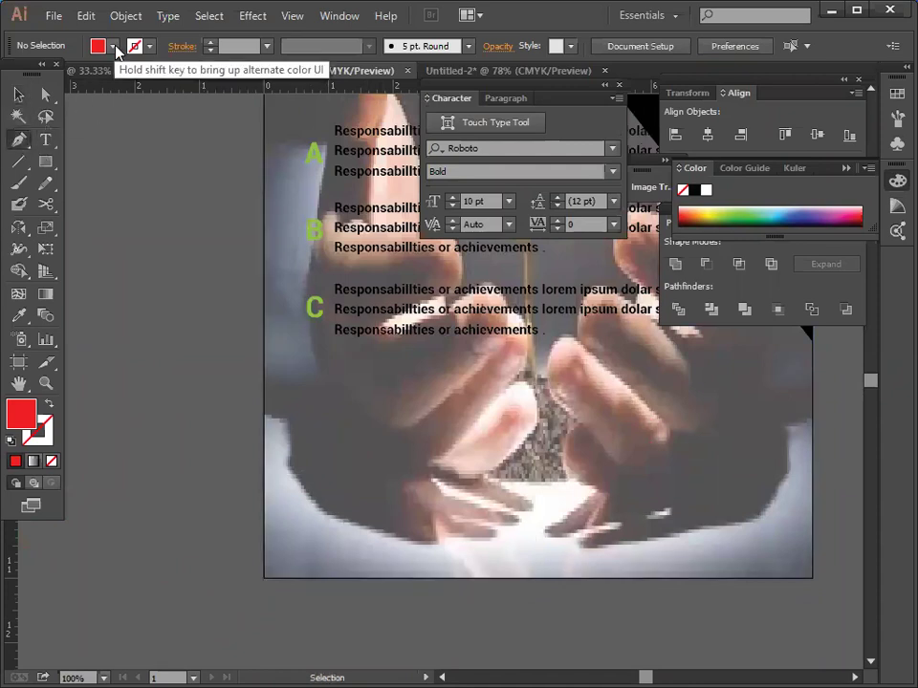
click(116, 52)
click(50, 89)
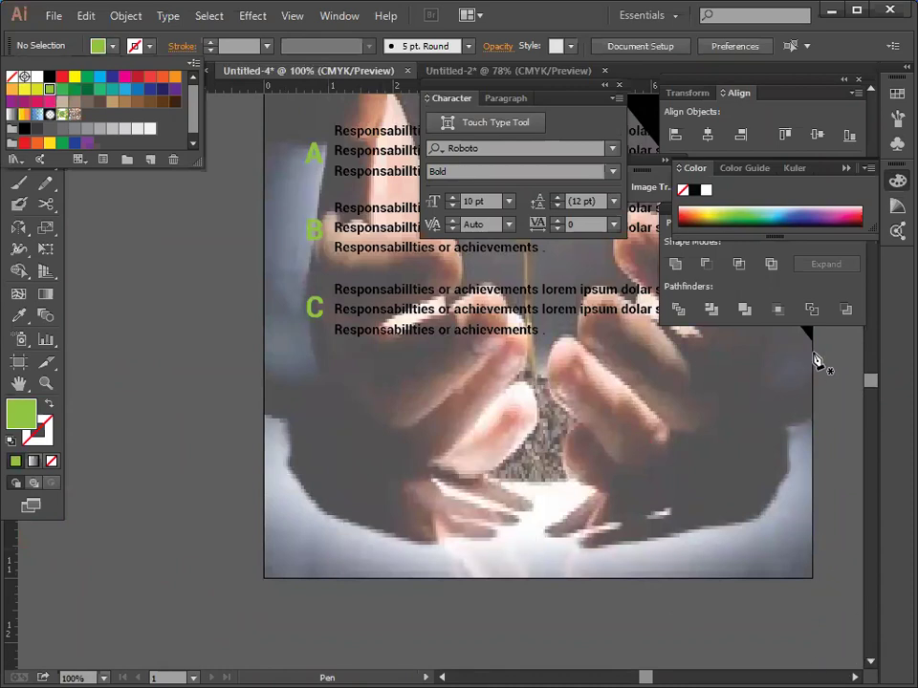
click(815, 351)
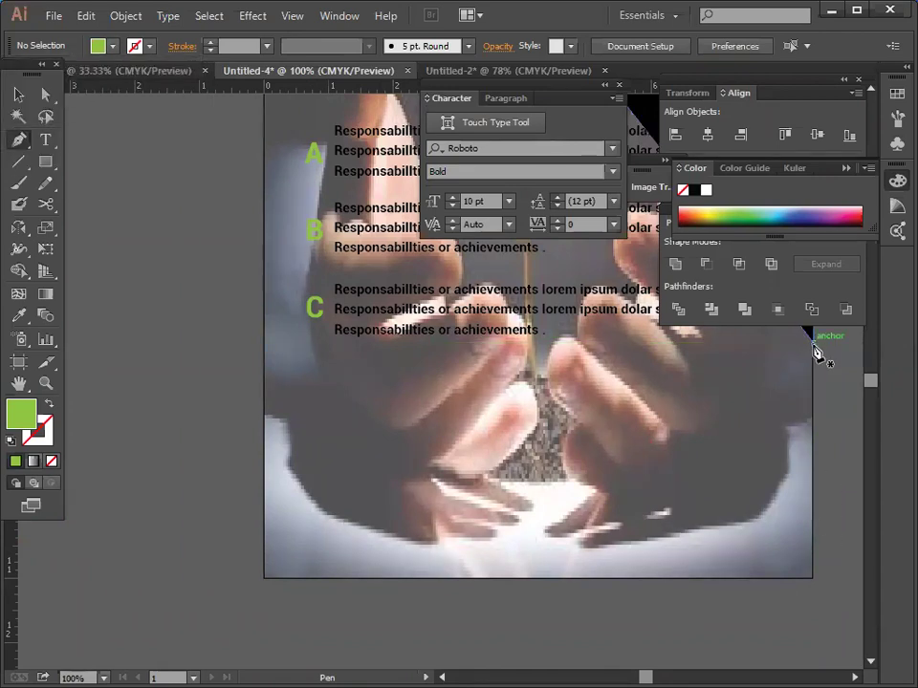
click(813, 345)
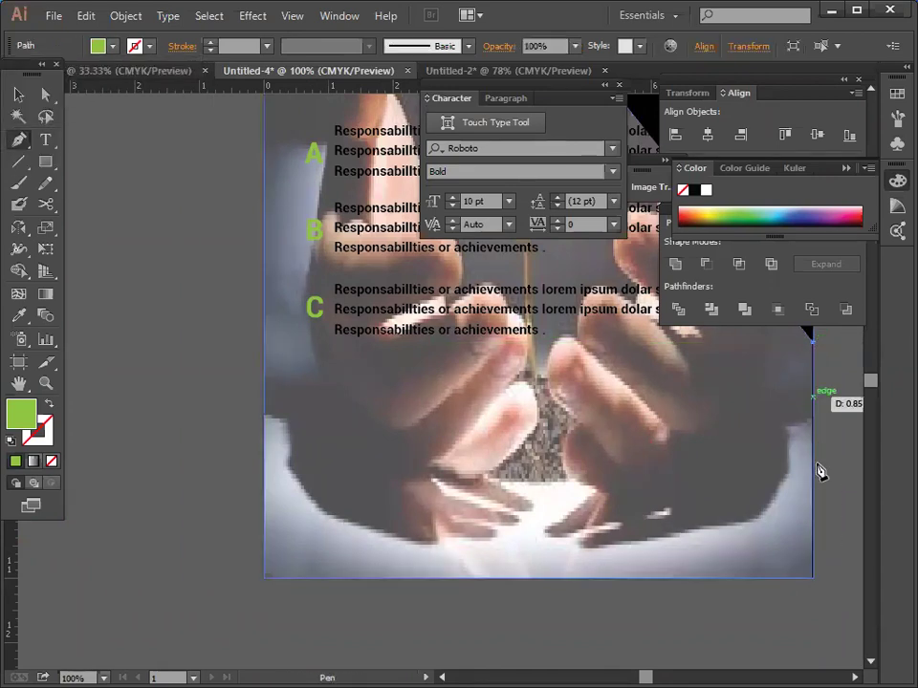
click(812, 578)
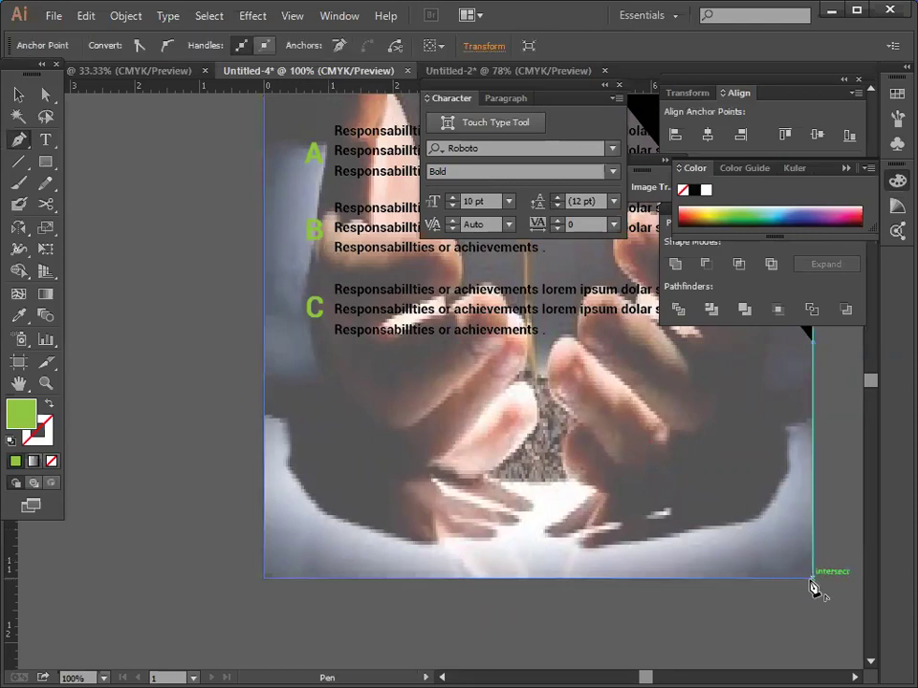
click(599, 578)
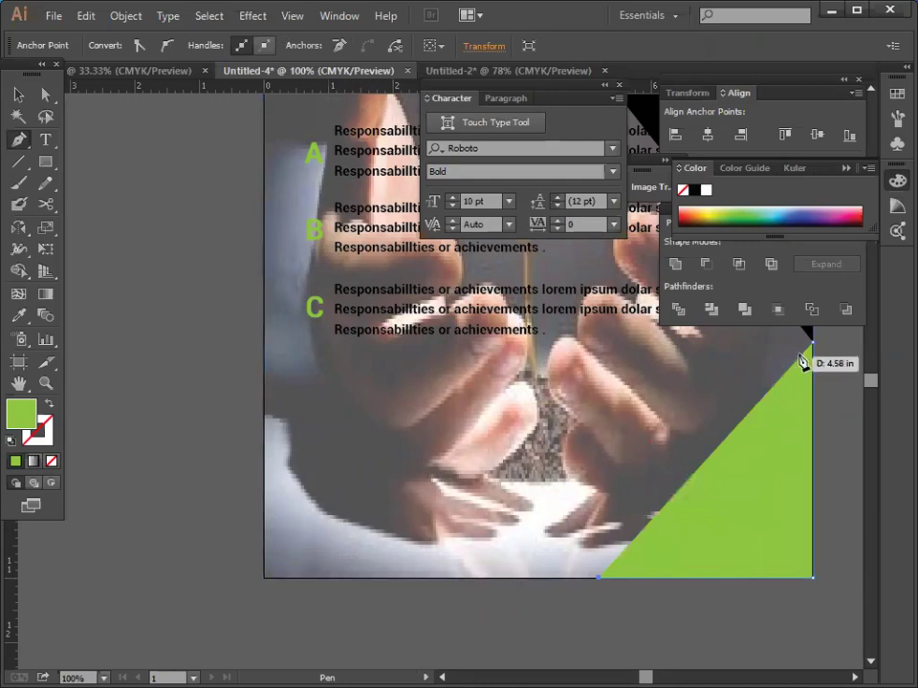
click(18, 95)
click(191, 420)
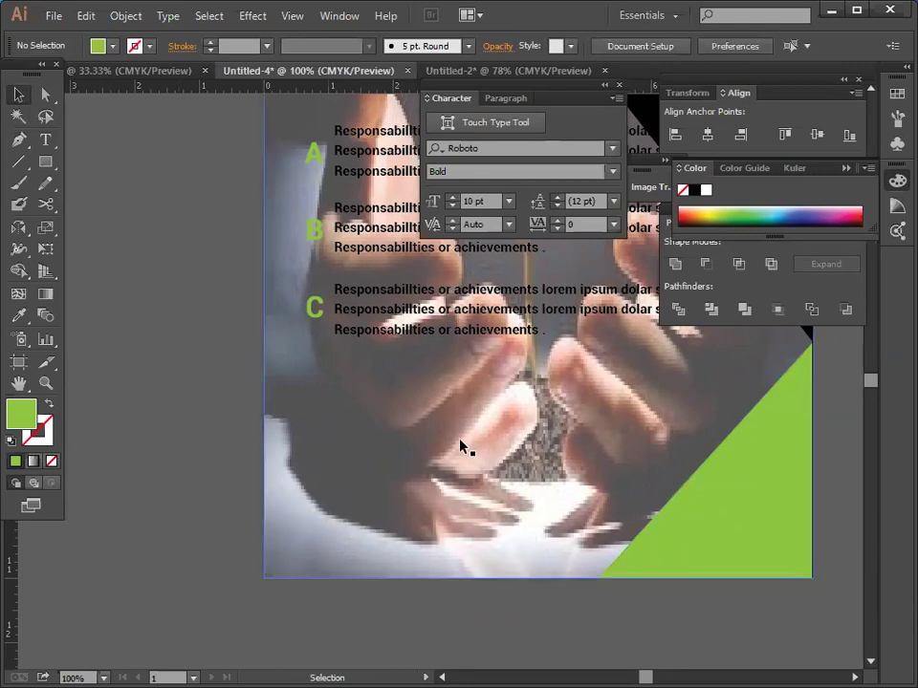
Examine the flyer from its header to the bottom edge, checking the new green triangle against the text and black bands.
scroll(564, 485, up, 2)
scroll(564, 486, up, 9)
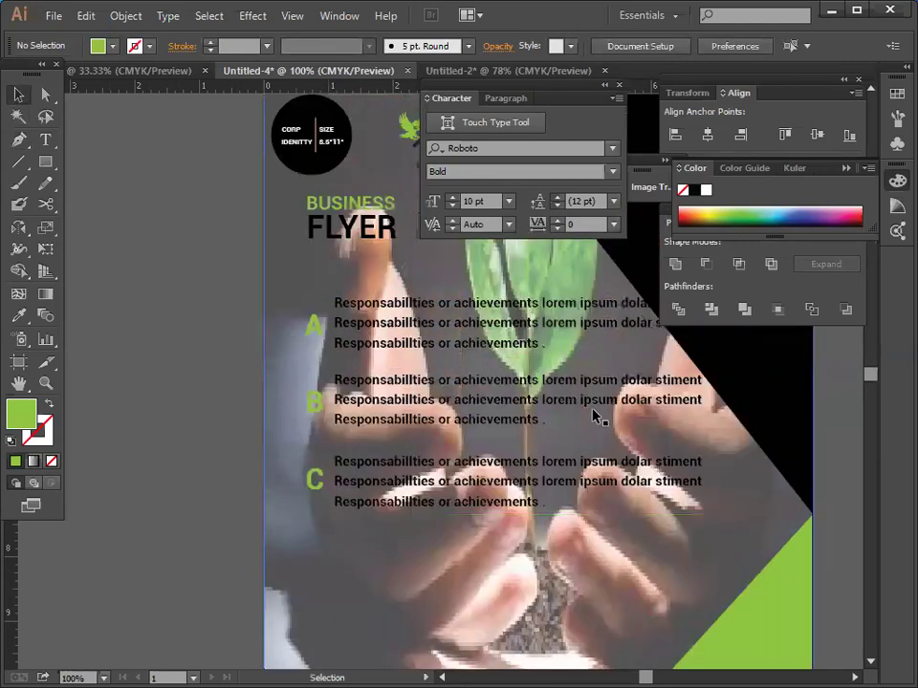
click(755, 453)
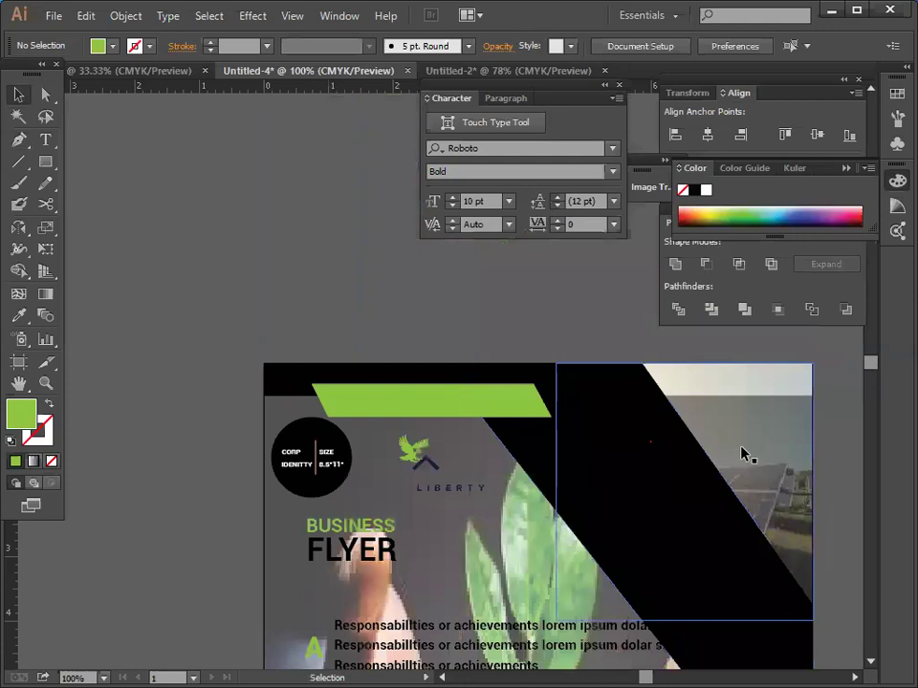
click(304, 281)
scroll(306, 280, down, 6)
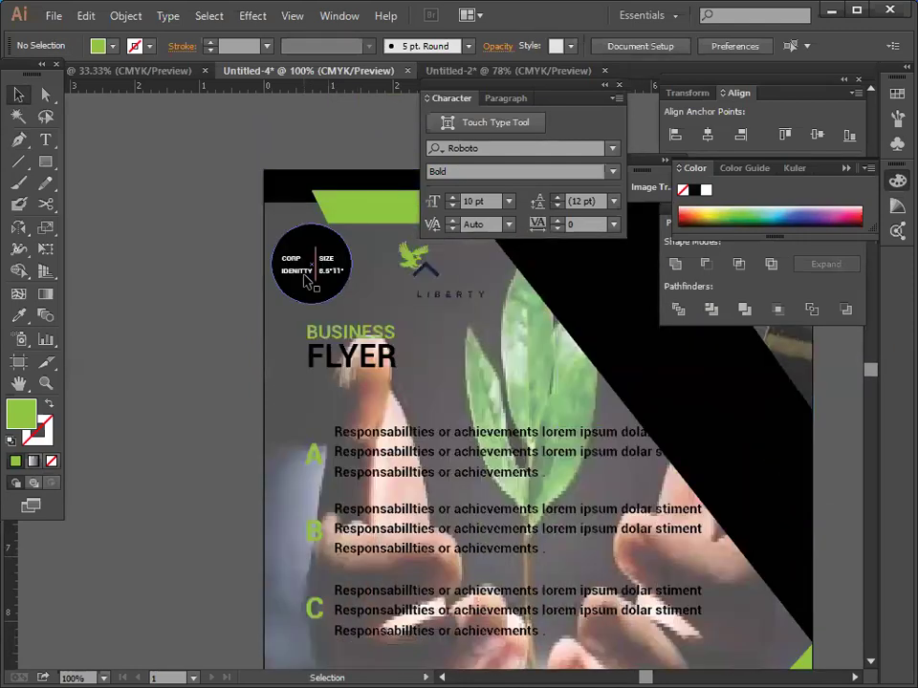
scroll(305, 279, down, 3)
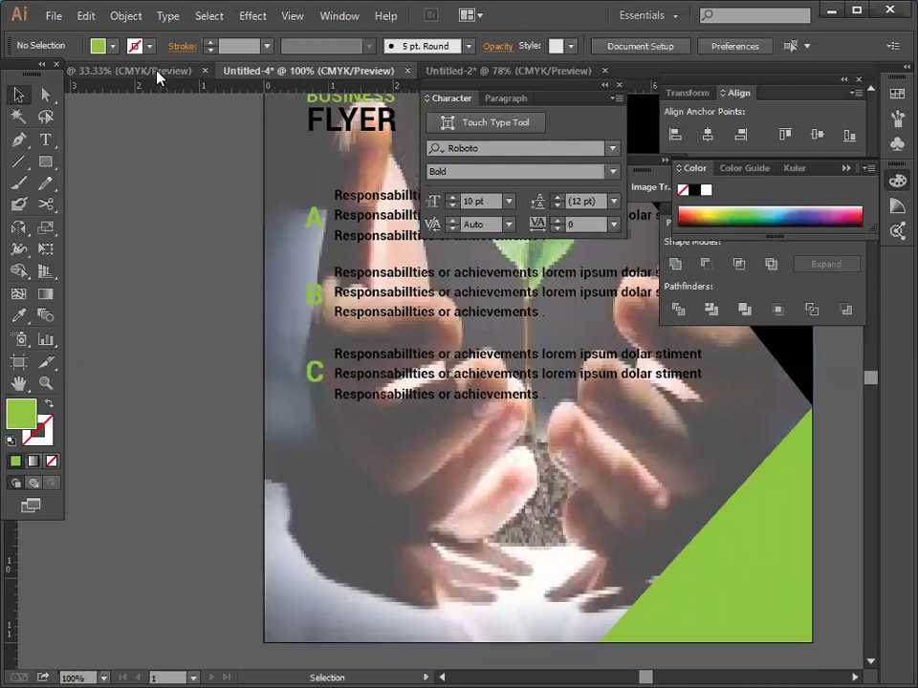
click(99, 46)
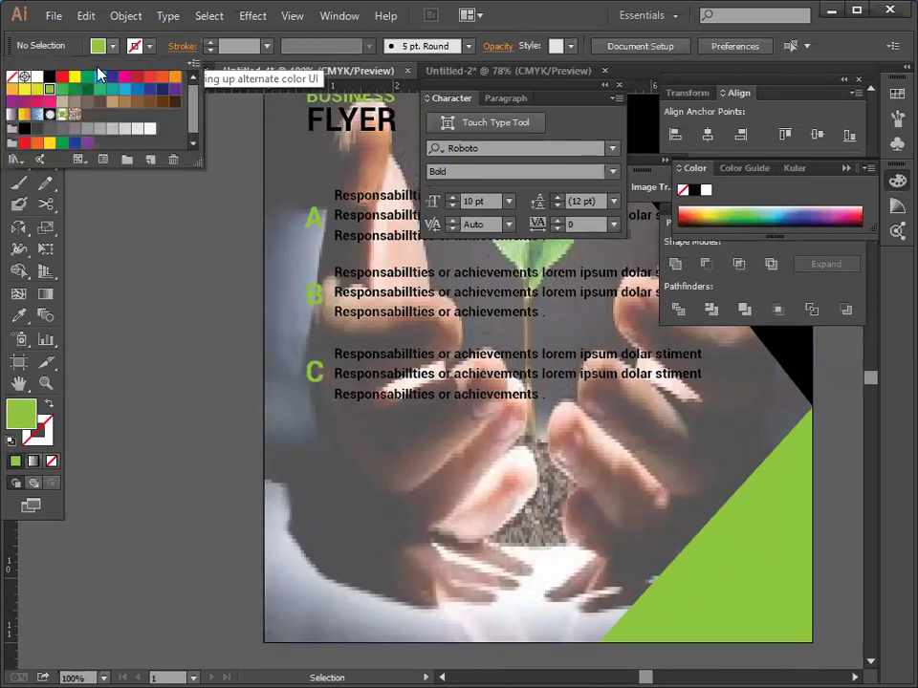
click(137, 192)
scroll(401, 392, down, 3)
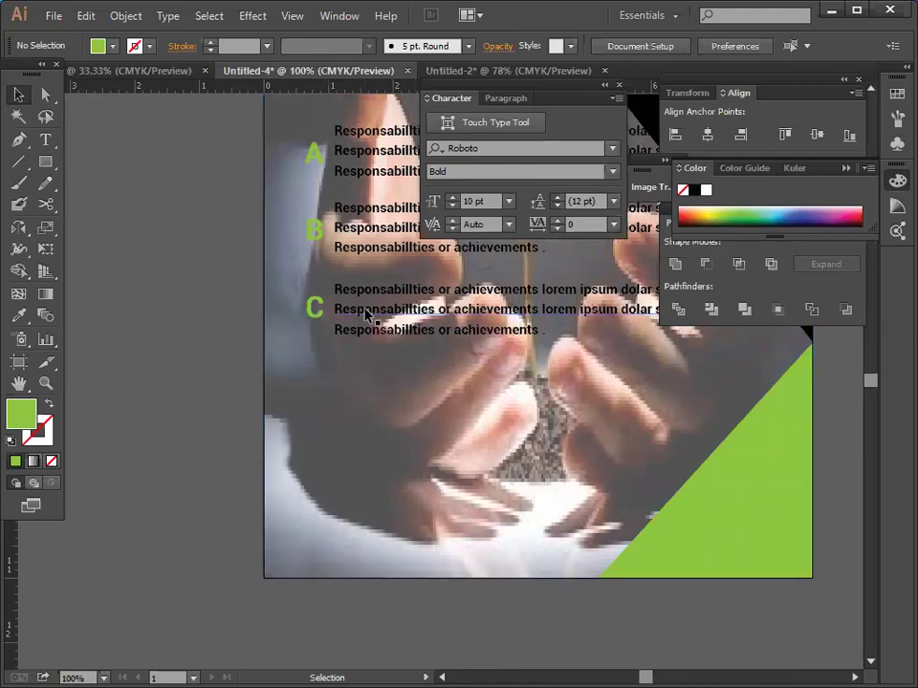
scroll(435, 491, up, 5)
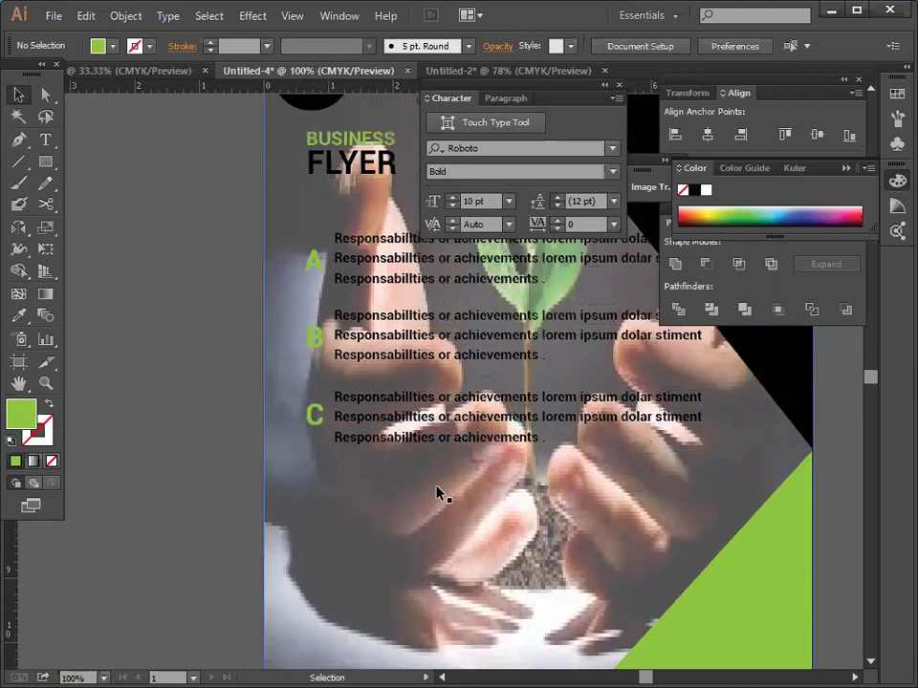
scroll(436, 491, up, 3)
scroll(438, 493, down, 3)
scroll(436, 491, up, 2)
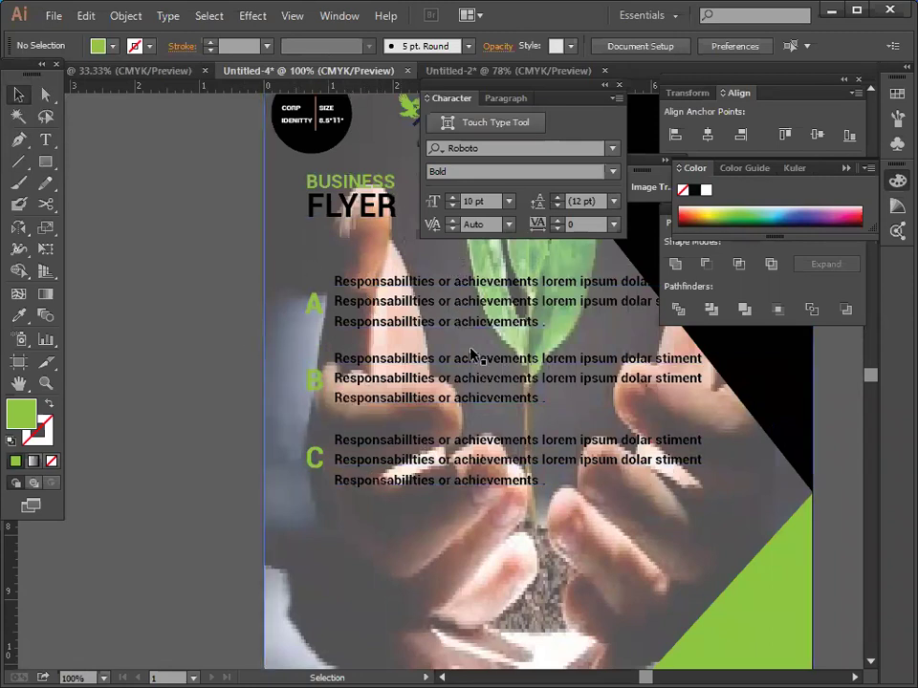
scroll(310, 339, down, 1)
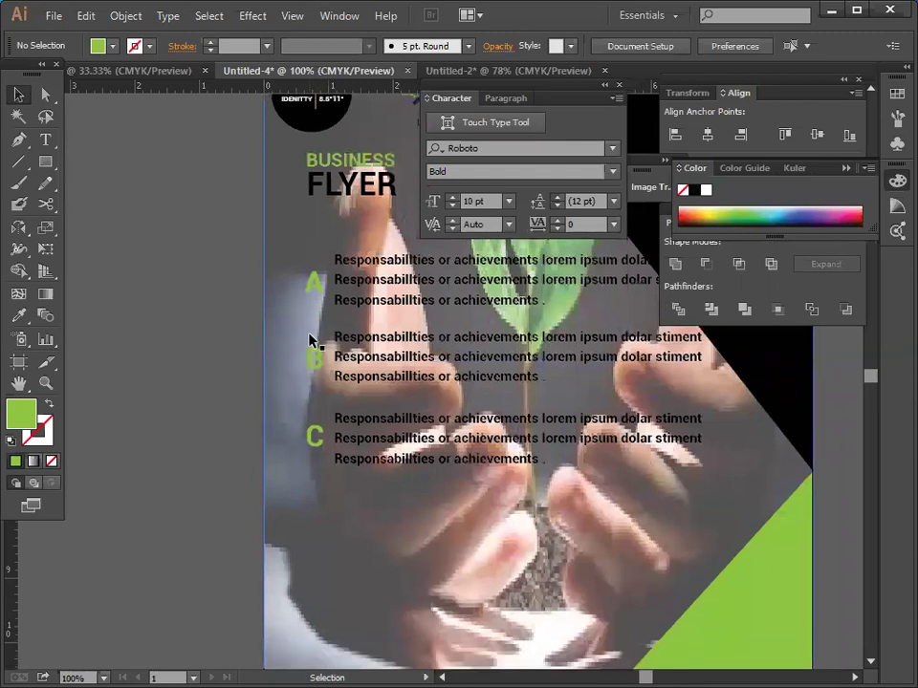
Draw a closed four-sided shape with the Pen tool over the lower-left corner, from the artboard's left edge to the green triangle's slanted side.
scroll(309, 340, down, 3)
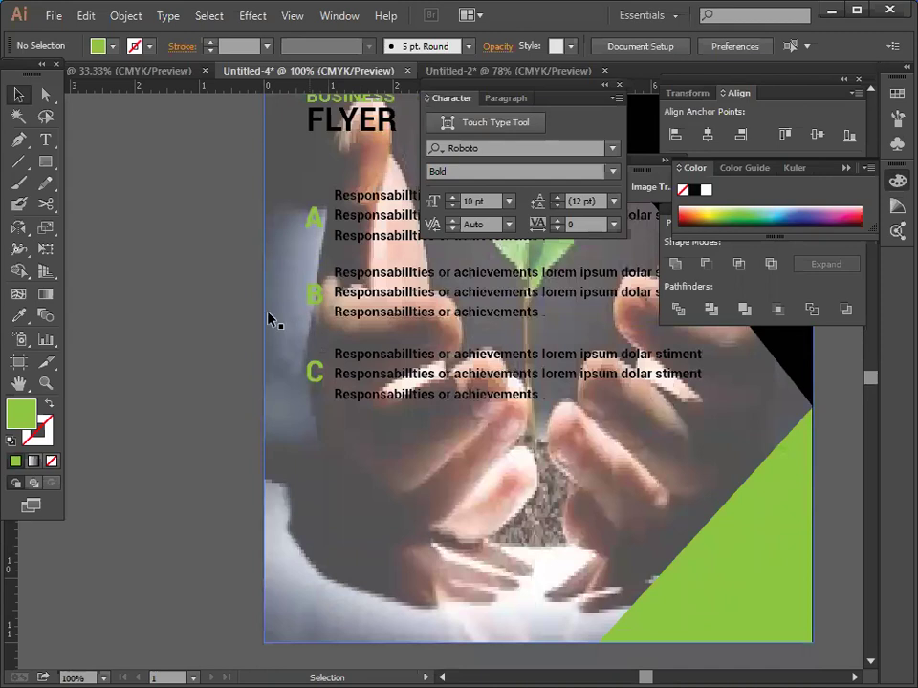
scroll(267, 315, down, 3)
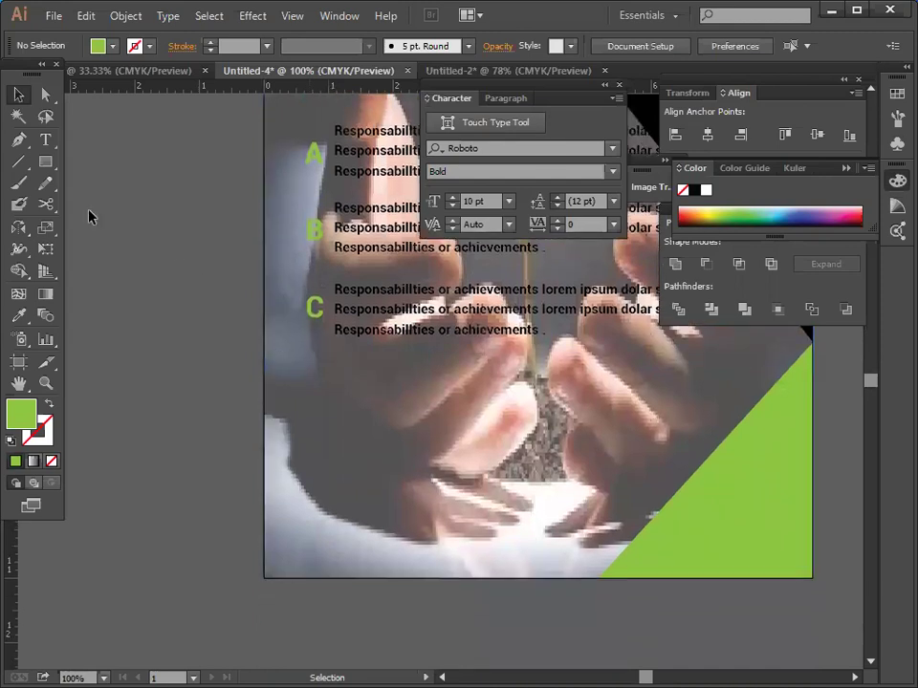
click(19, 139)
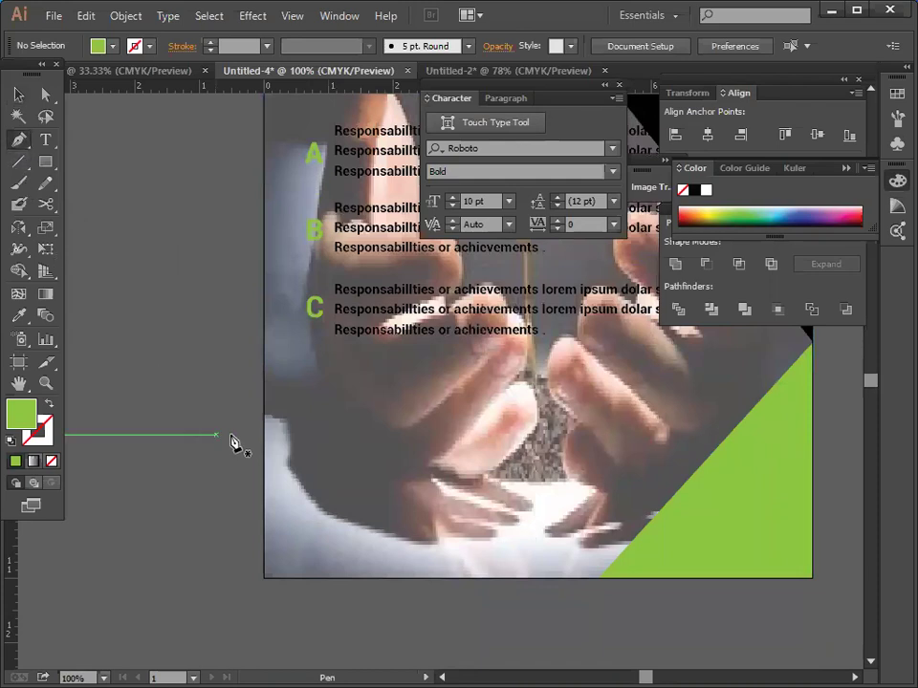
click(264, 328)
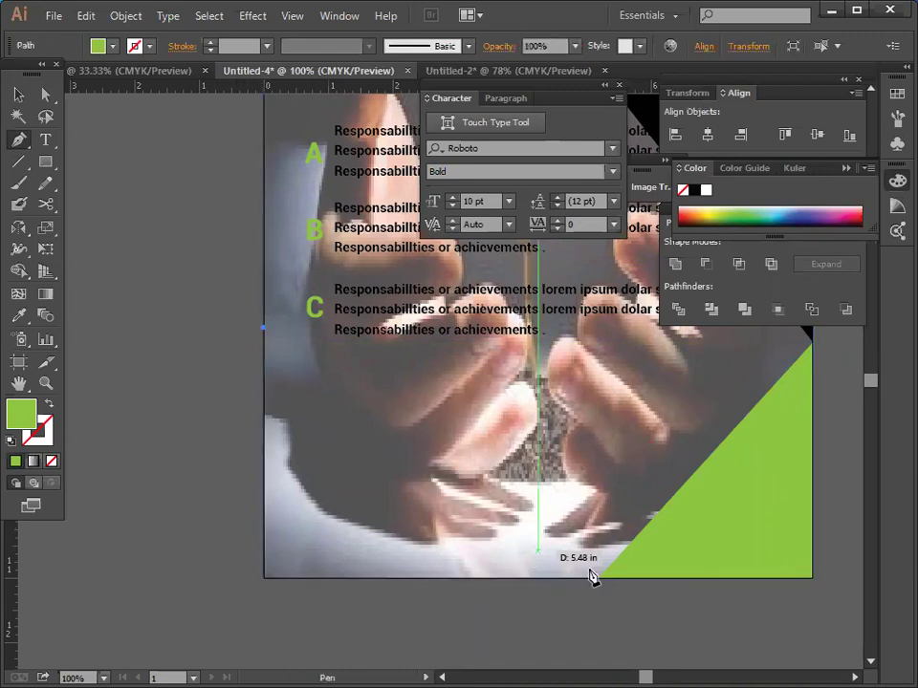
click(685, 488)
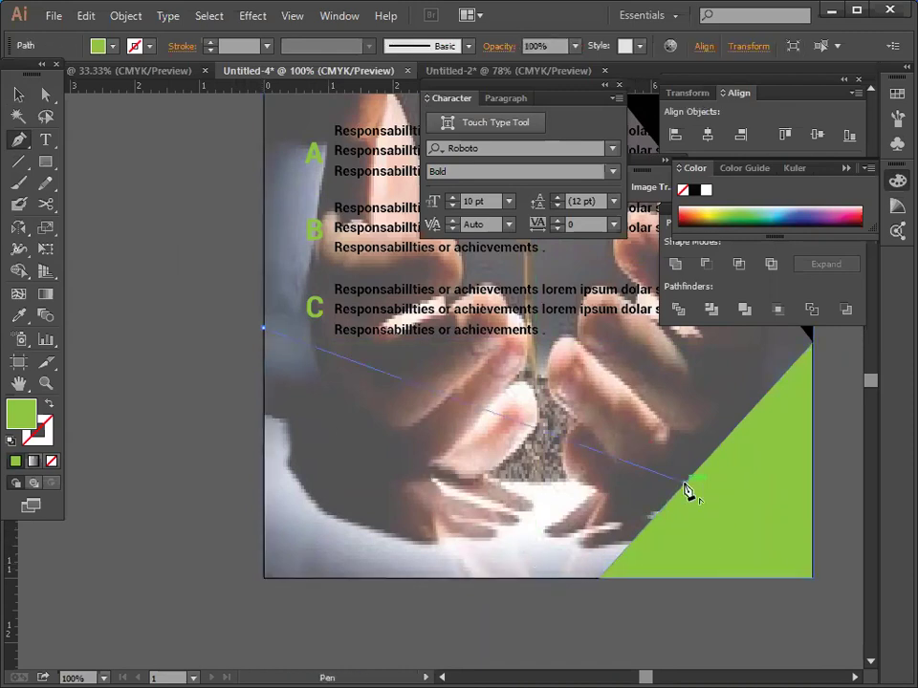
click(598, 578)
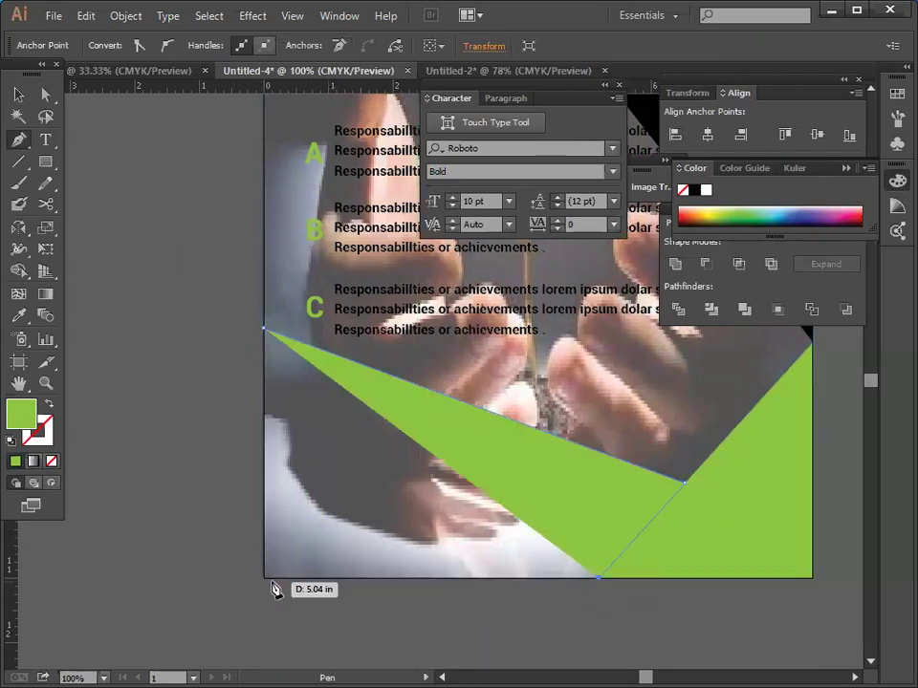
click(265, 579)
click(266, 332)
click(13, 93)
click(260, 569)
Fill the new lower-left shape with black and deselect it.
click(422, 538)
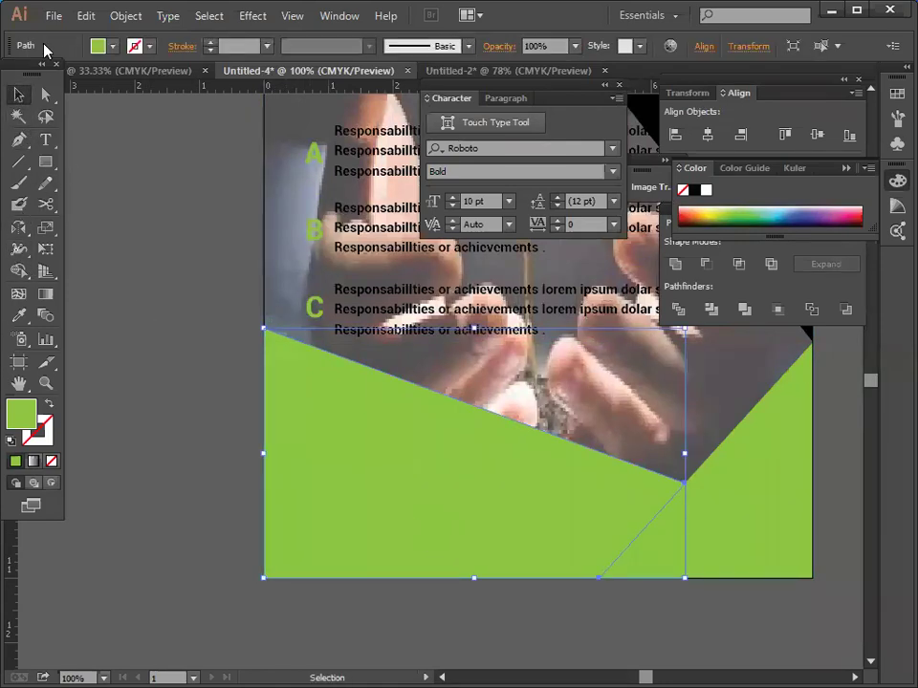
click(112, 45)
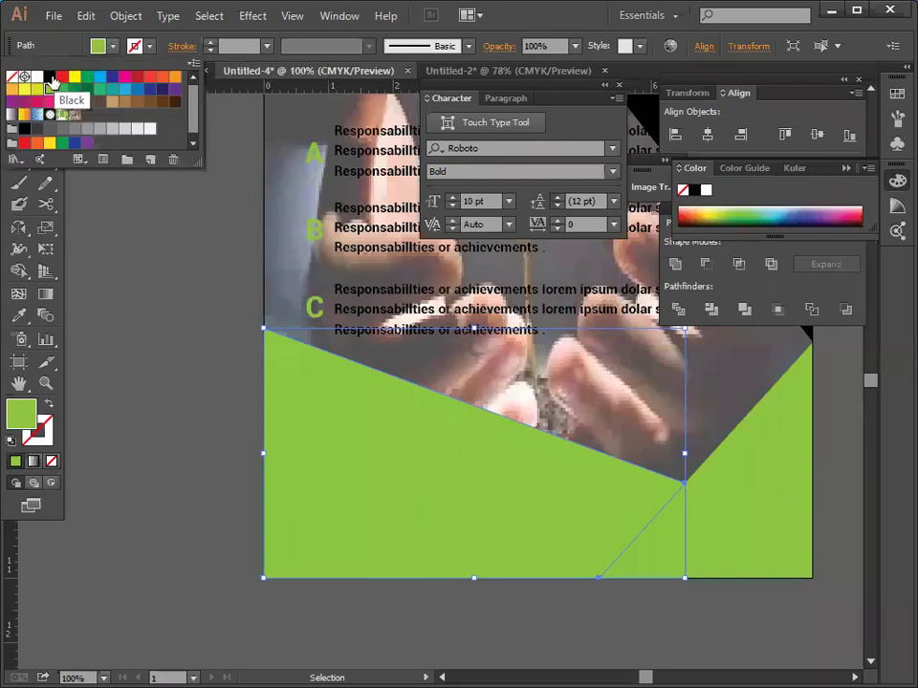
click(52, 82)
click(382, 666)
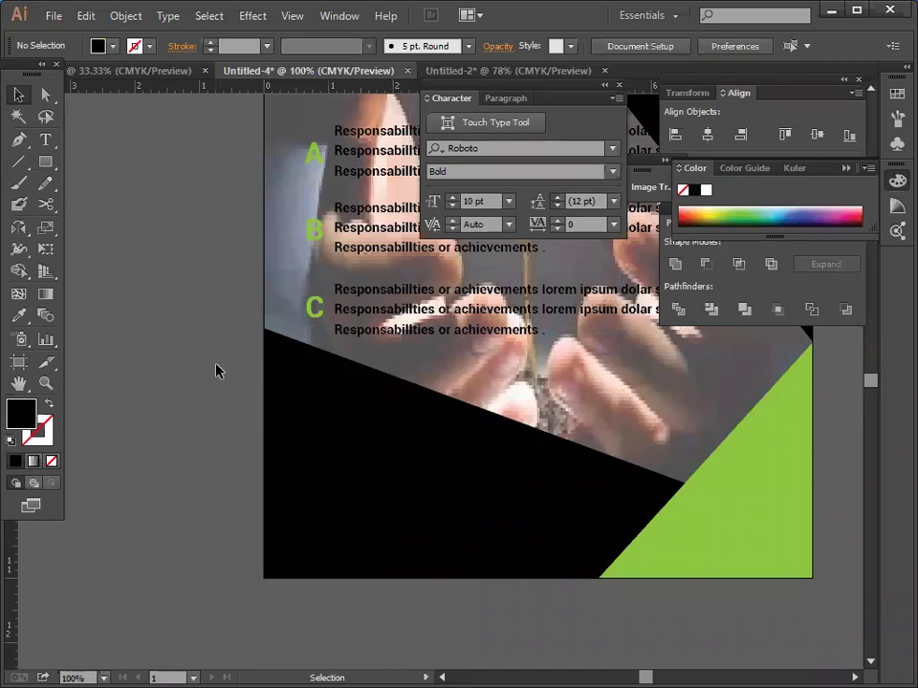
Draw a closed triangle with the Pen tool over the artboard's lower-left corner, ending at the green triangle's lower tip.
click(309, 565)
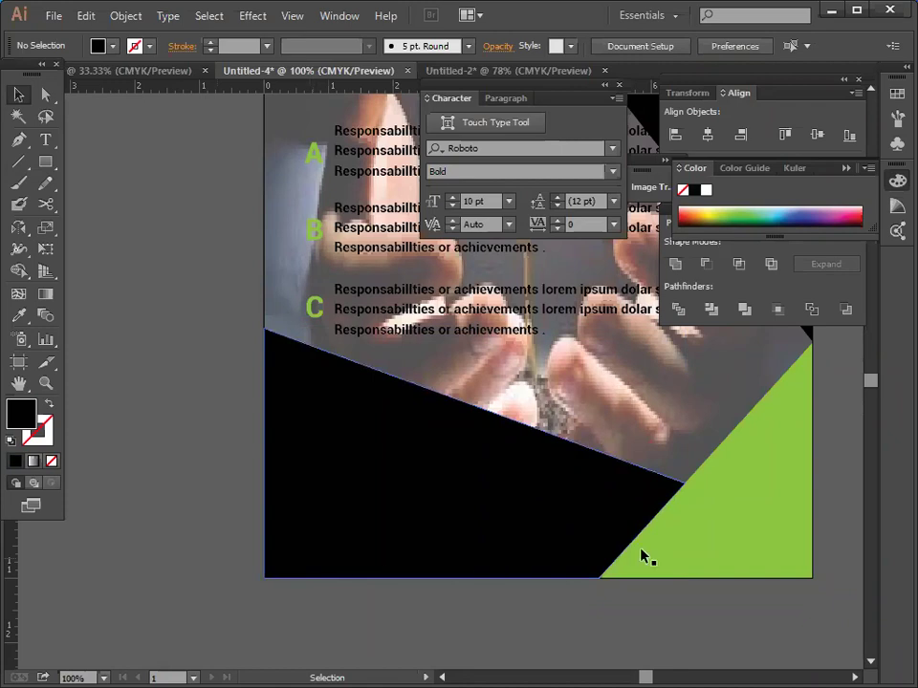
key(ctrl+shift+a)
click(19, 139)
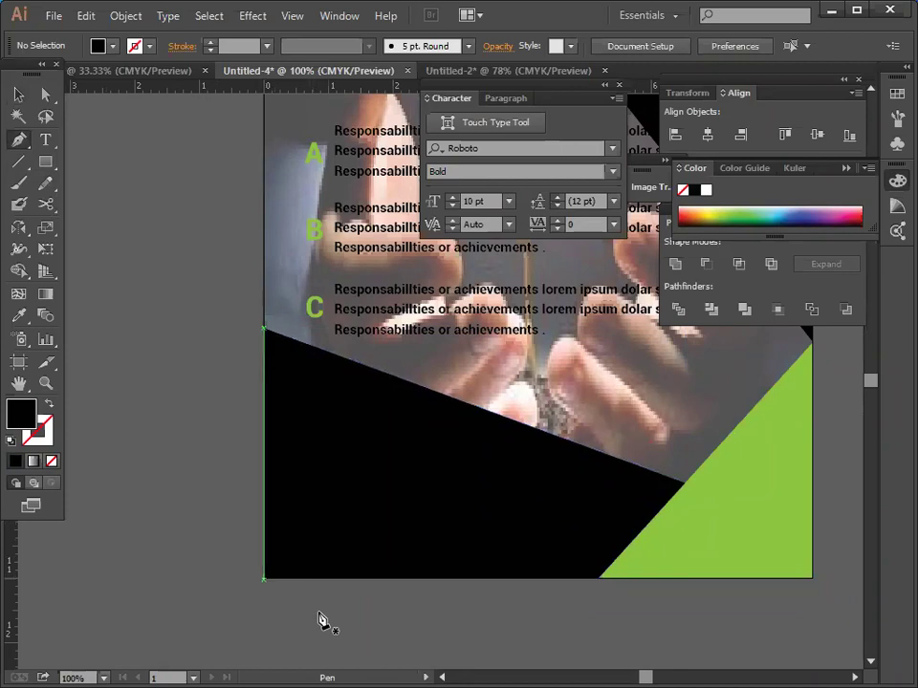
click(264, 576)
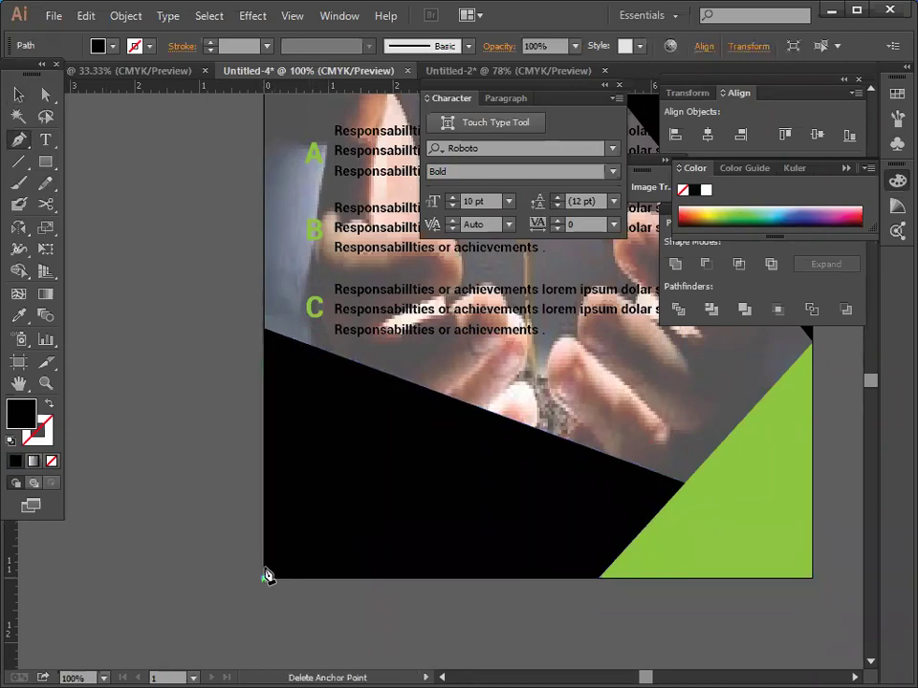
click(265, 447)
click(599, 577)
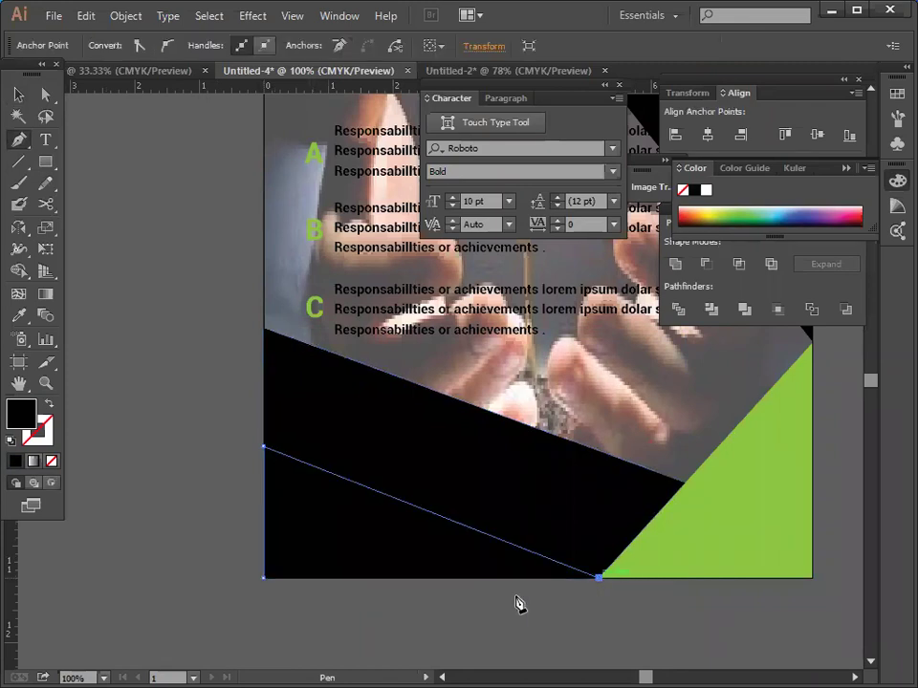
click(265, 577)
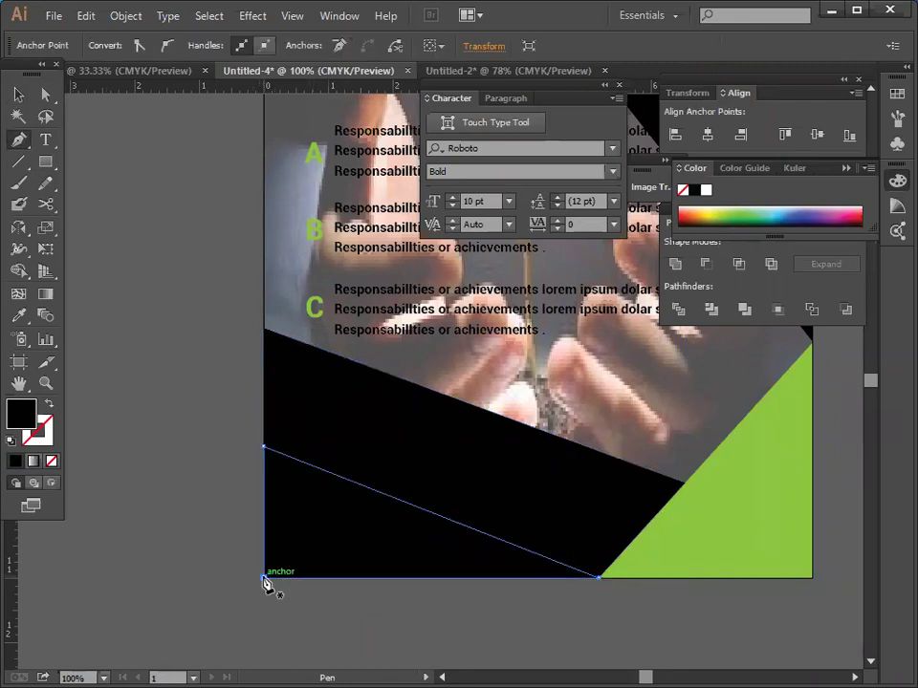
Fill the new lower-left triangle with the lower-right triangle's light green using the Eyedropper and deselect it.
click(18, 94)
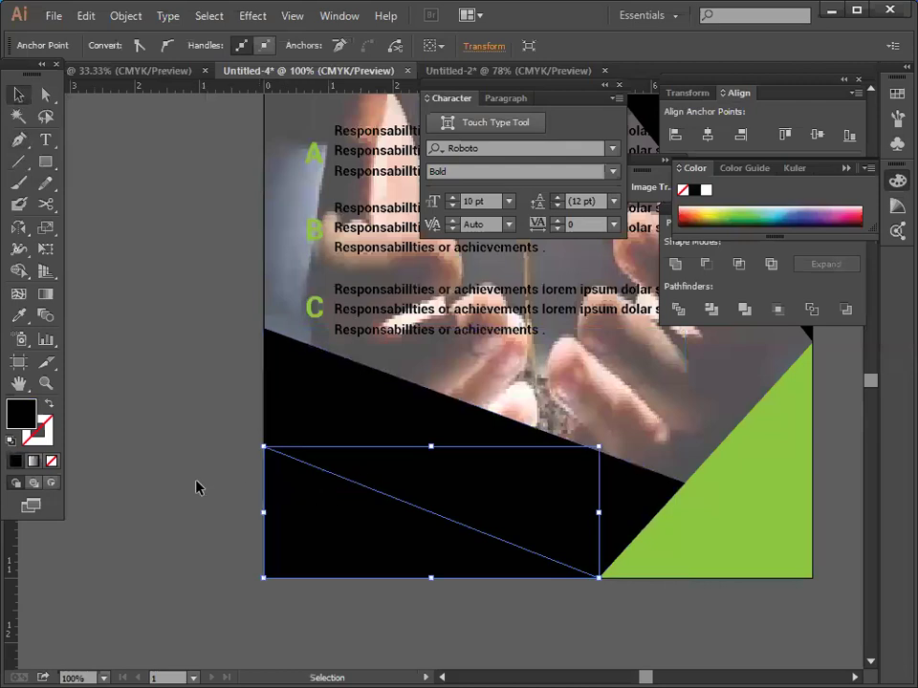
click(18, 315)
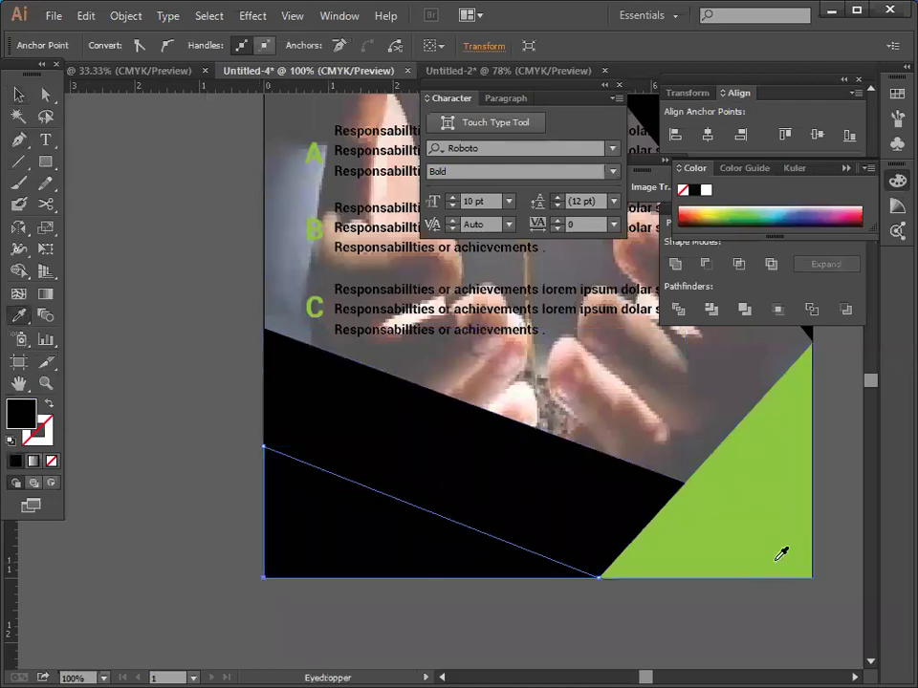
click(778, 558)
click(18, 93)
click(89, 189)
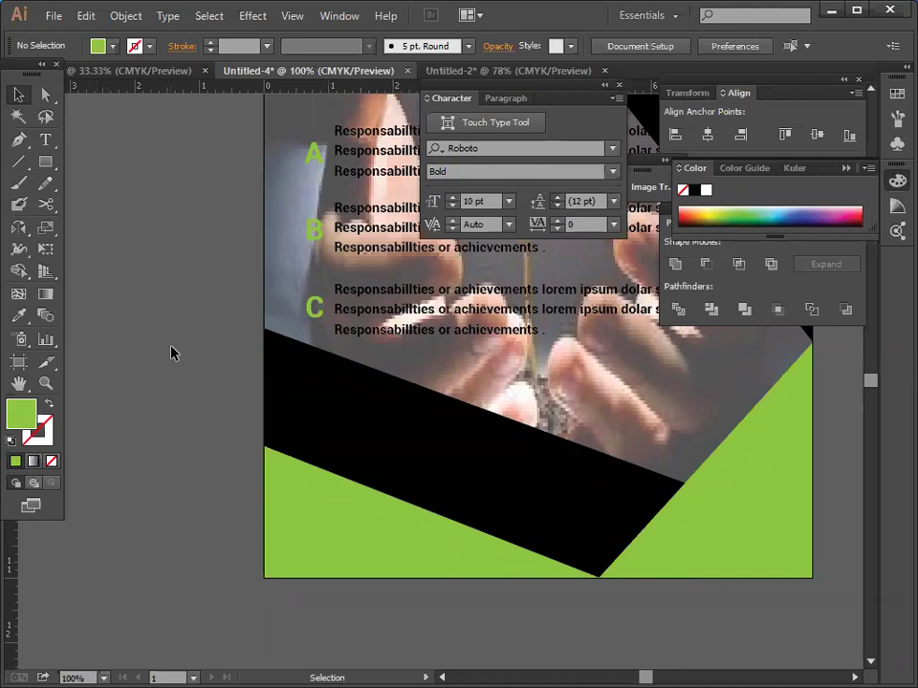
Move the Liberty logo off the artboard, beside the flyer's header, and ungroup it.
scroll(172, 354, up, 6)
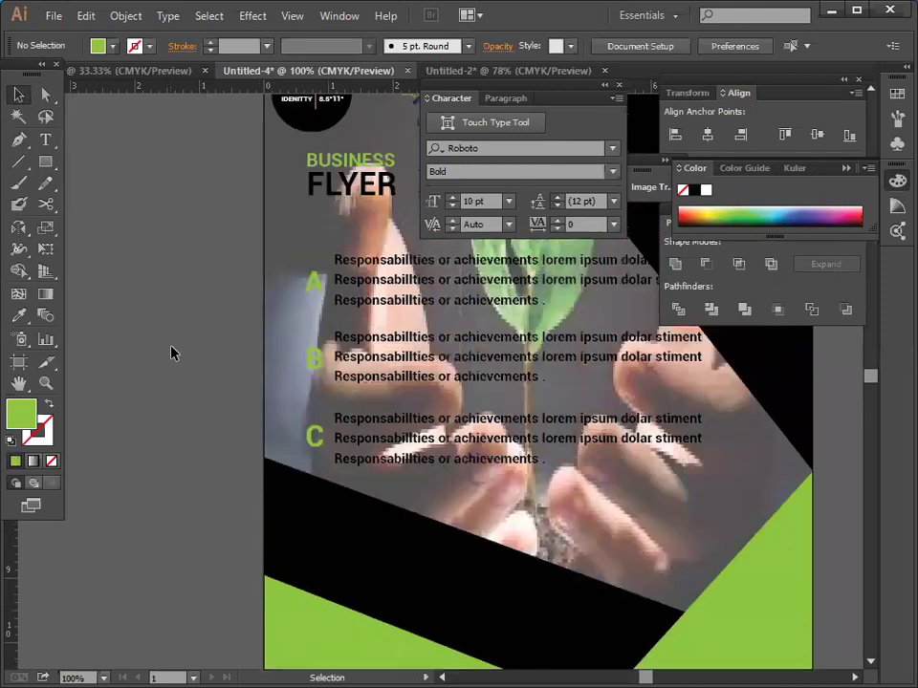
scroll(172, 353, down, 1)
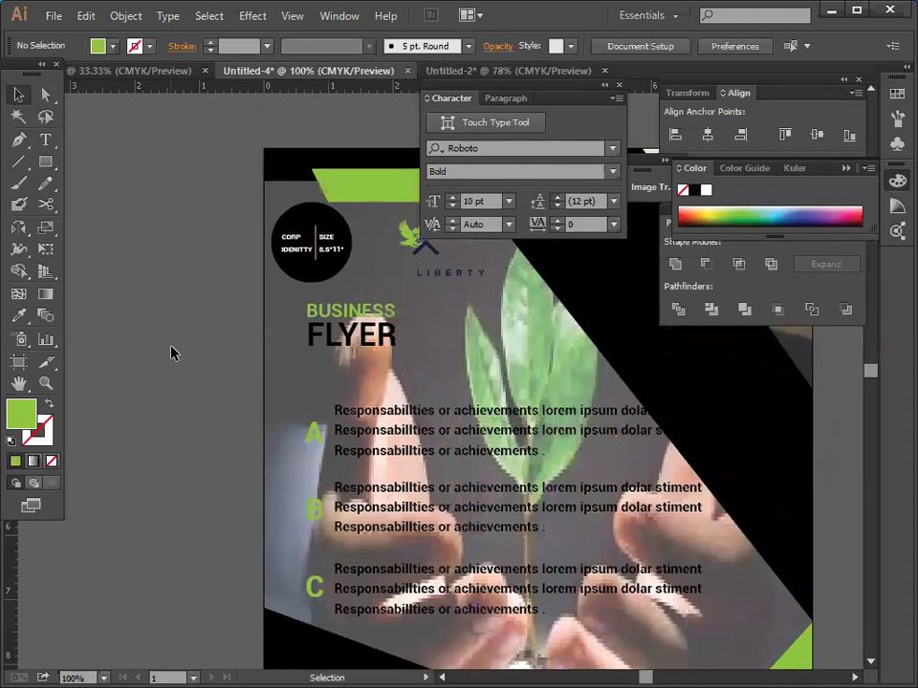
scroll(172, 354, up, 4)
drag(428, 338, 175, 309)
right_click(167, 437)
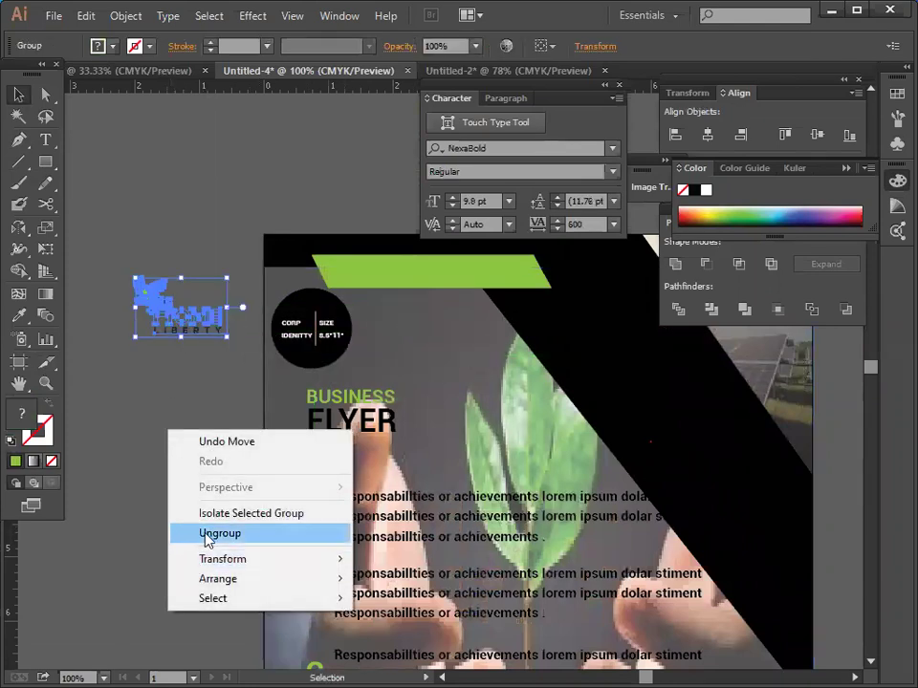
click(180, 539)
click(139, 525)
drag(131, 257, 206, 379)
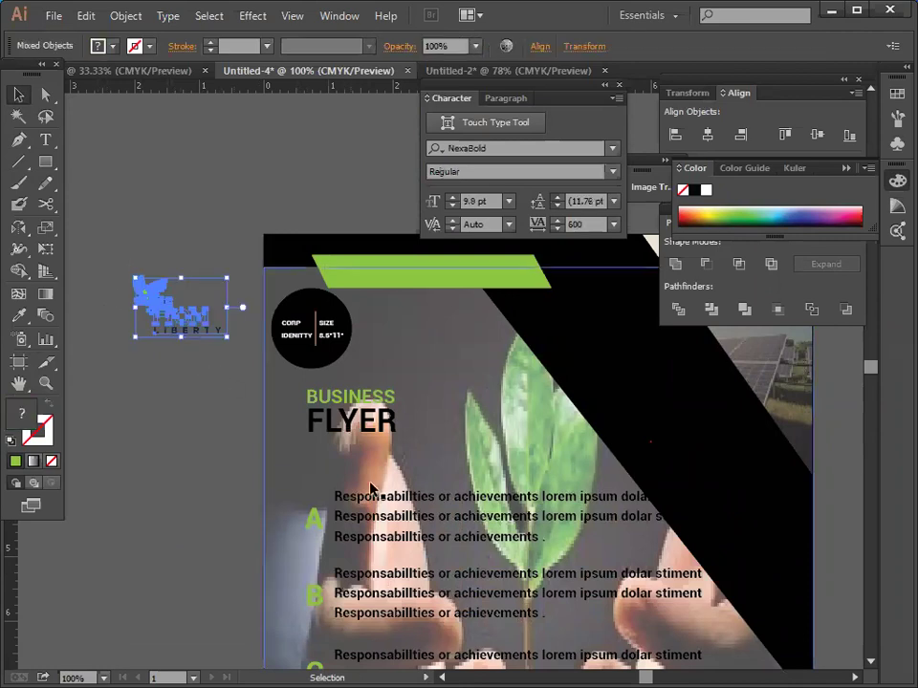
click(150, 439)
Draw a circle about 1.06 in wide with the Ellipse tool, outside the artboard's lower-left corner.
scroll(150, 438, down, 2)
scroll(150, 439, down, 5)
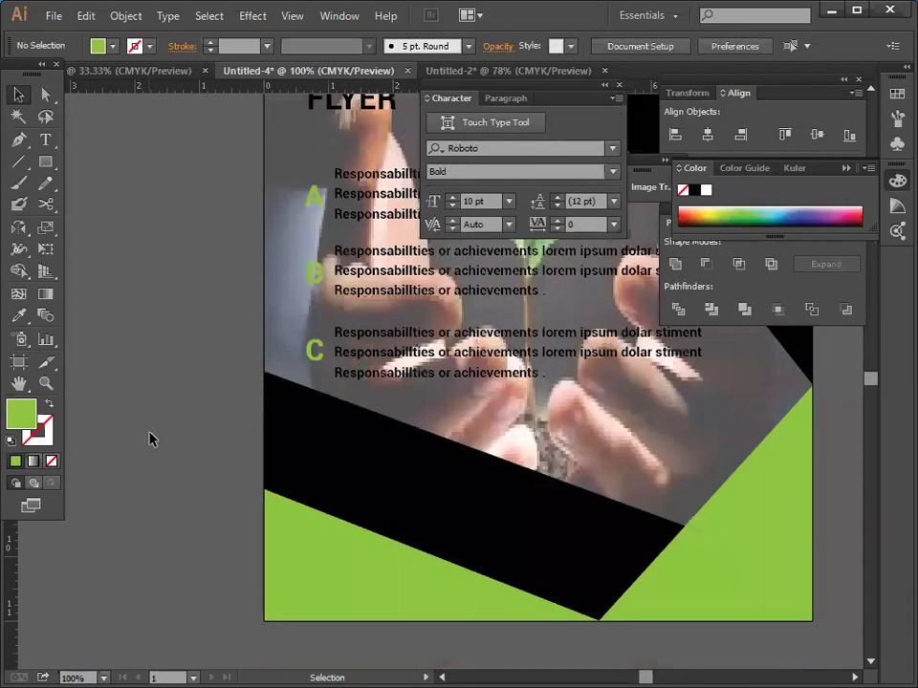
scroll(150, 439, down, 2)
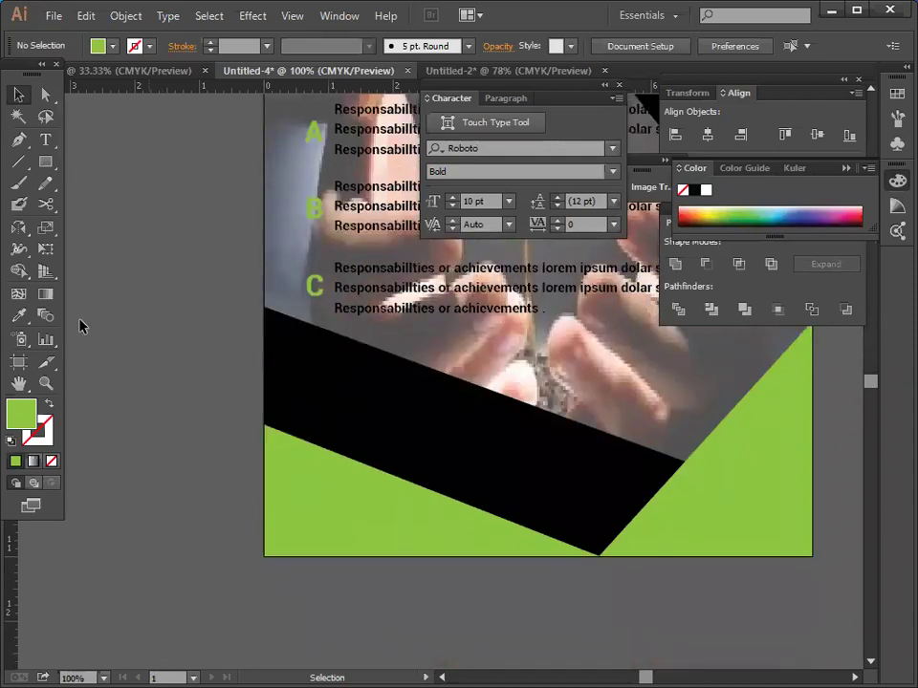
click(54, 166)
drag(56, 171, 136, 203)
drag(172, 514, 178, 546)
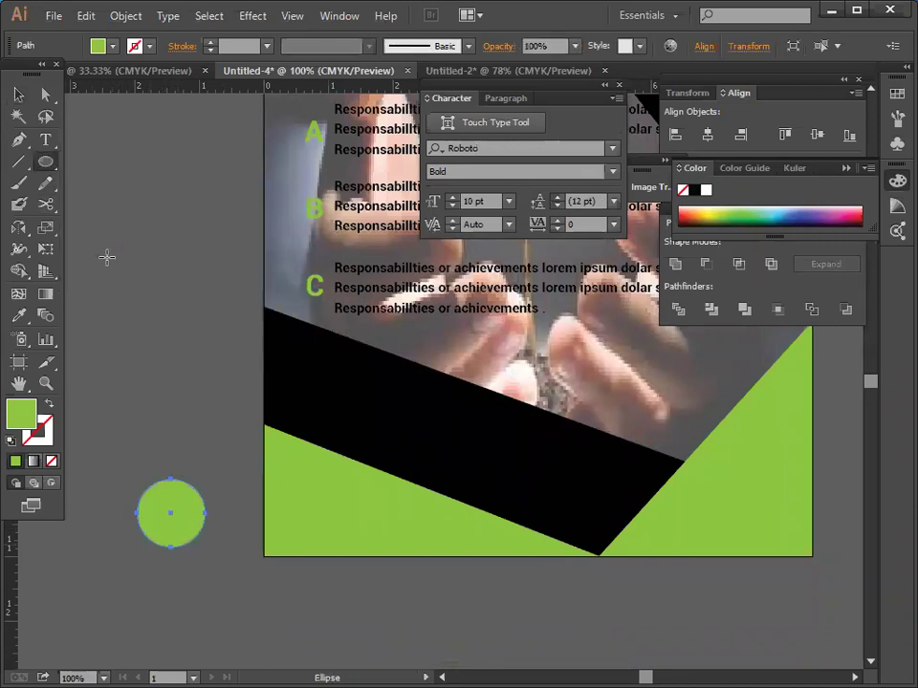
Remove the circle's fill and give it a light green stroke of 3 pt.
click(18, 94)
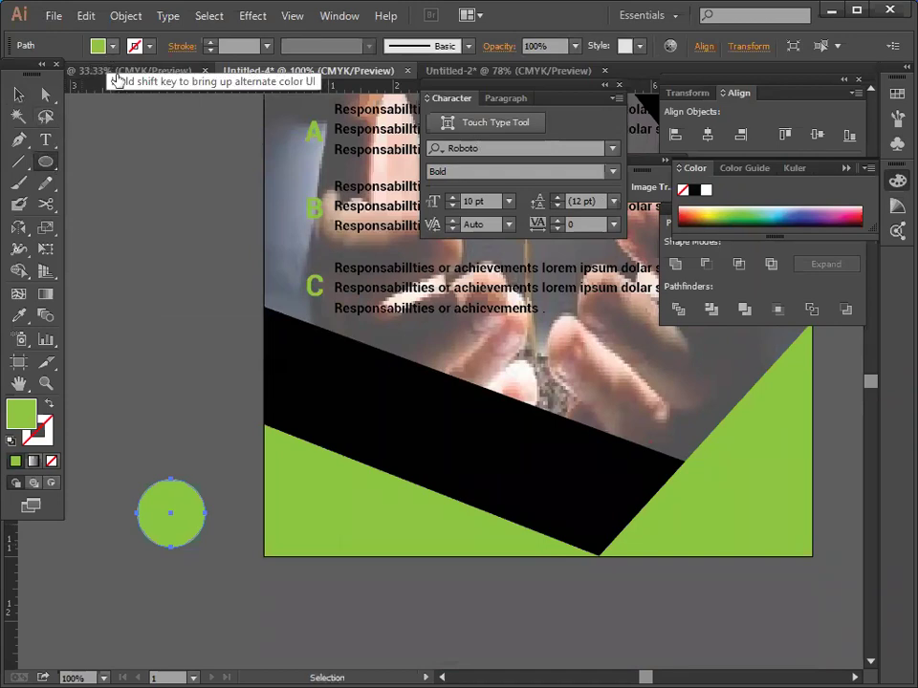
click(112, 46)
click(11, 76)
key(Escape)
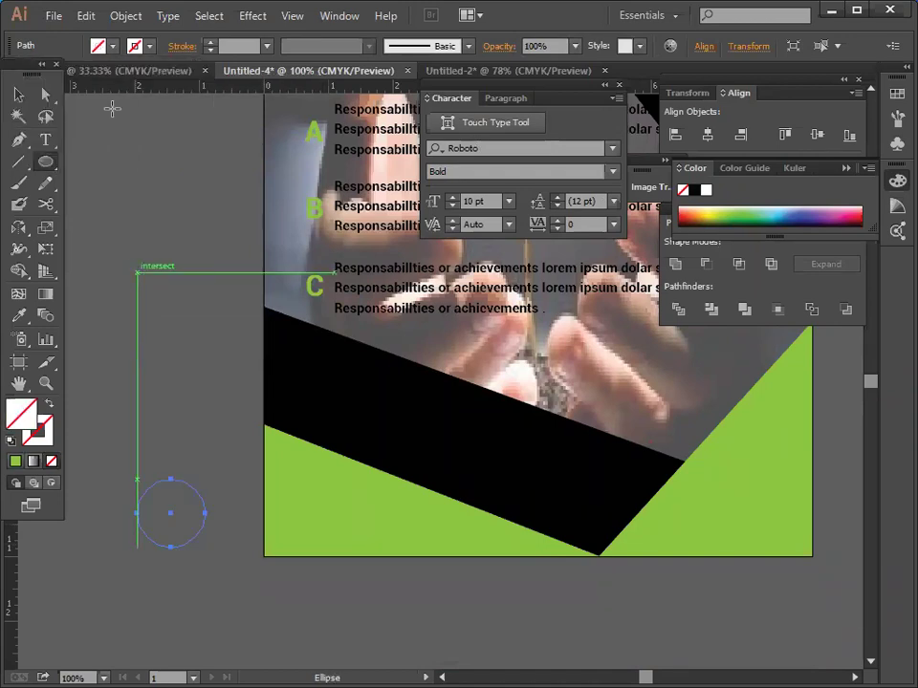
click(150, 47)
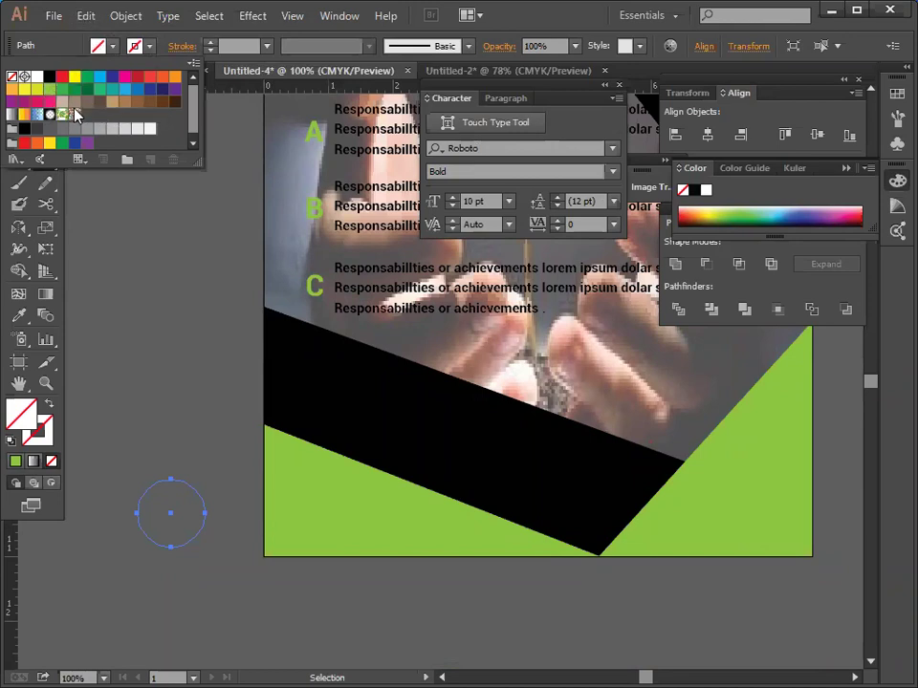
click(50, 90)
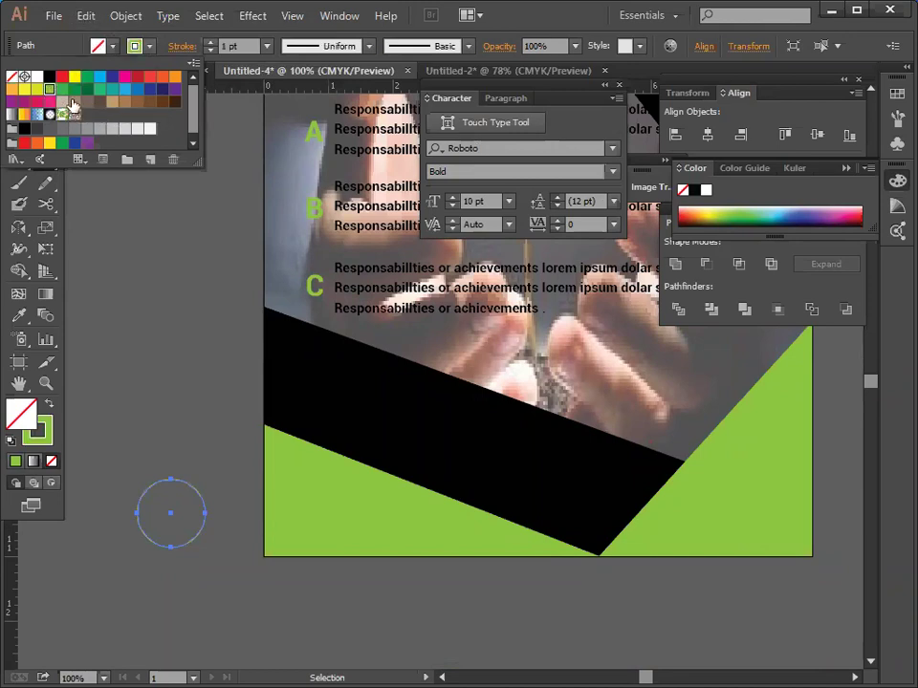
click(267, 46)
click(287, 169)
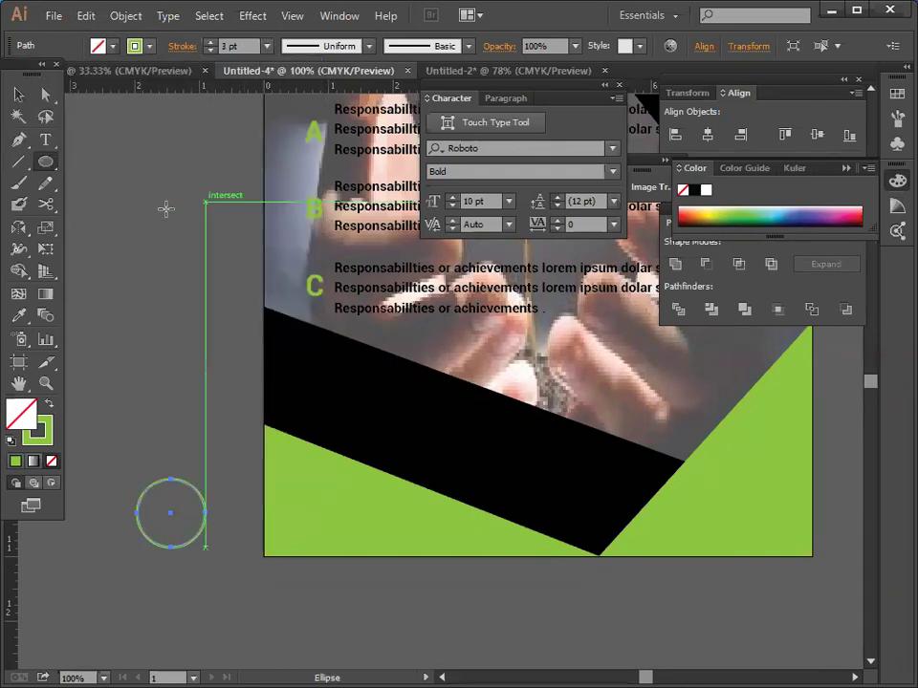
click(267, 132)
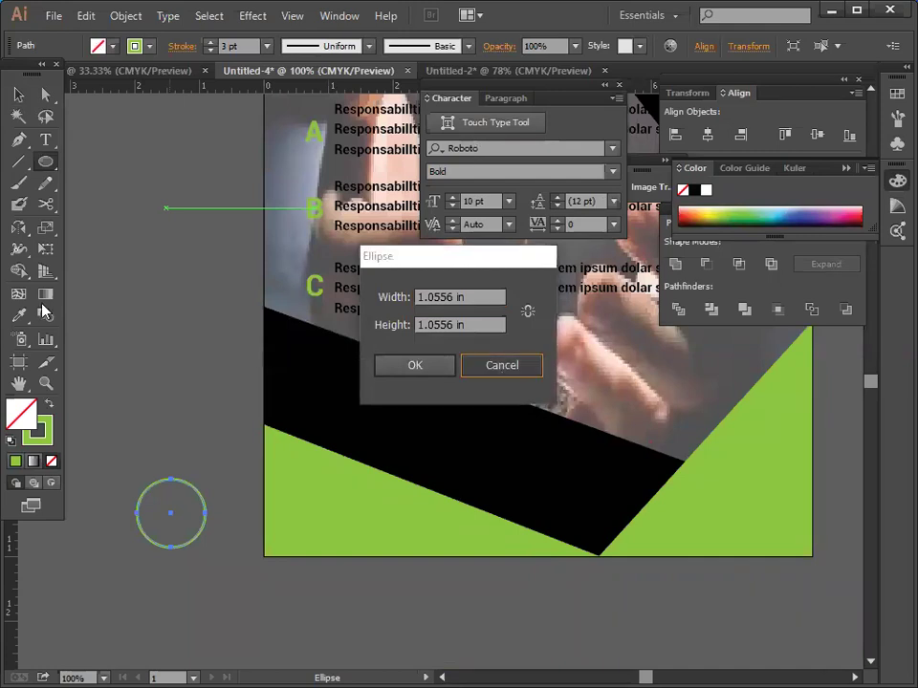
click(487, 366)
Move the green ring up beside the black band and scale it down evenly around its centre.
click(18, 94)
click(172, 227)
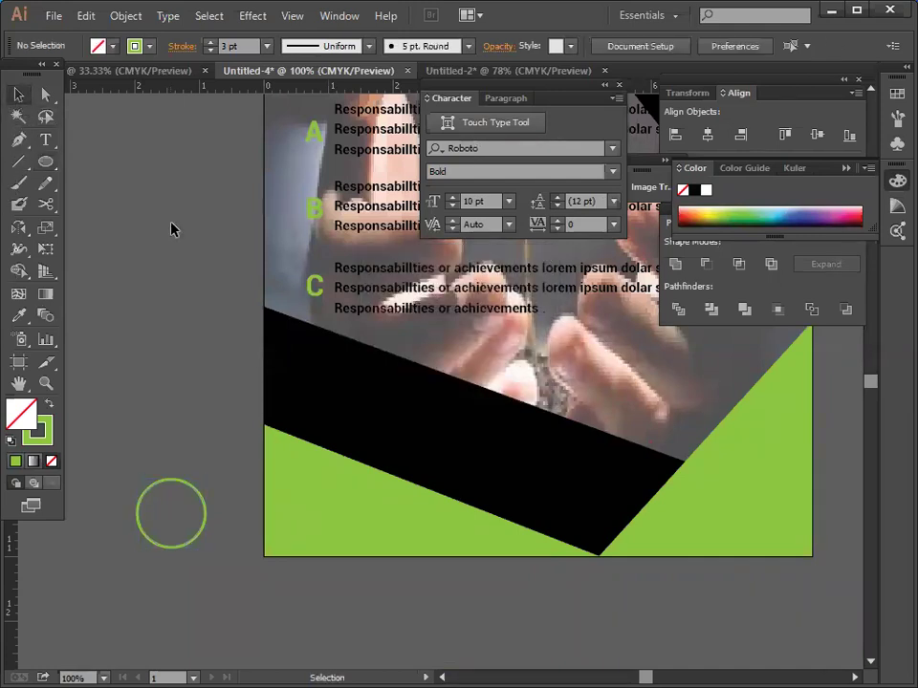
drag(195, 541, 212, 393)
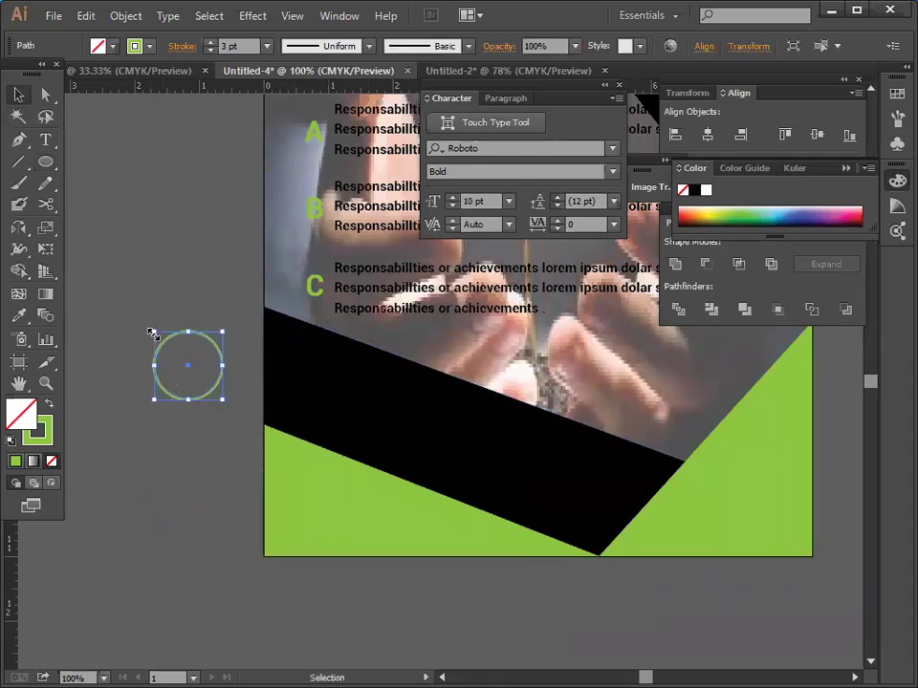
drag(152, 332, 163, 346)
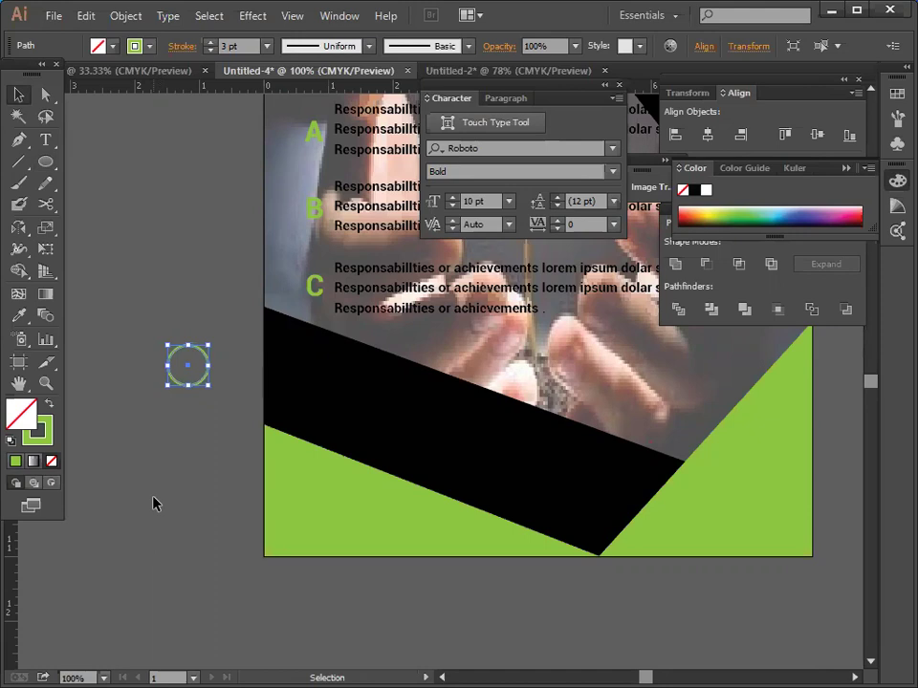
click(166, 426)
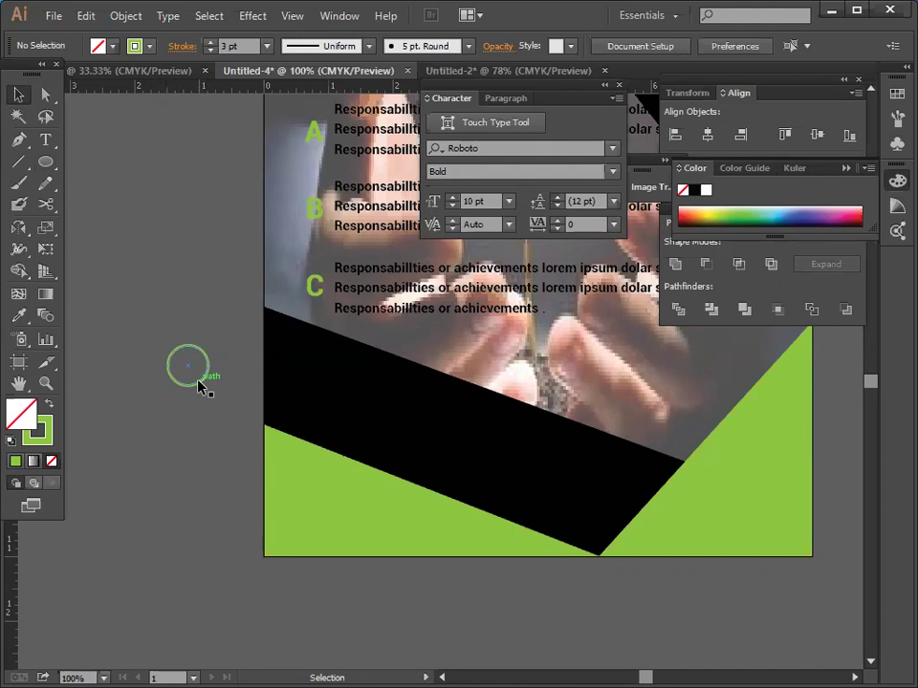
Make six copies of the small green ring, scattered in the empty area beside the artboard.
drag(198, 383, 164, 466)
alt+drag(162, 463, 236, 304)
click(229, 355)
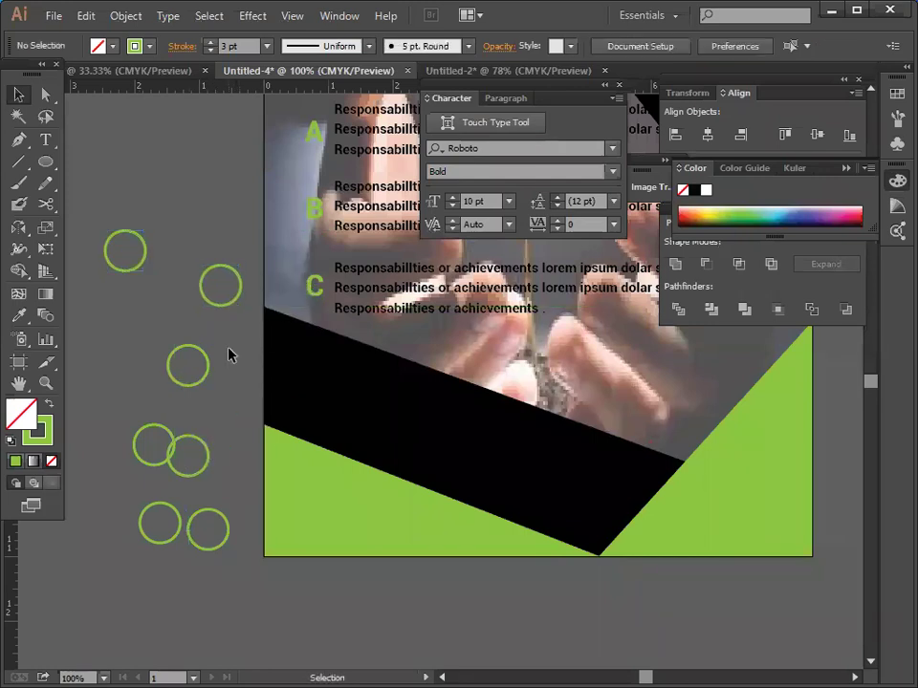
click(119, 203)
drag(98, 220, 241, 559)
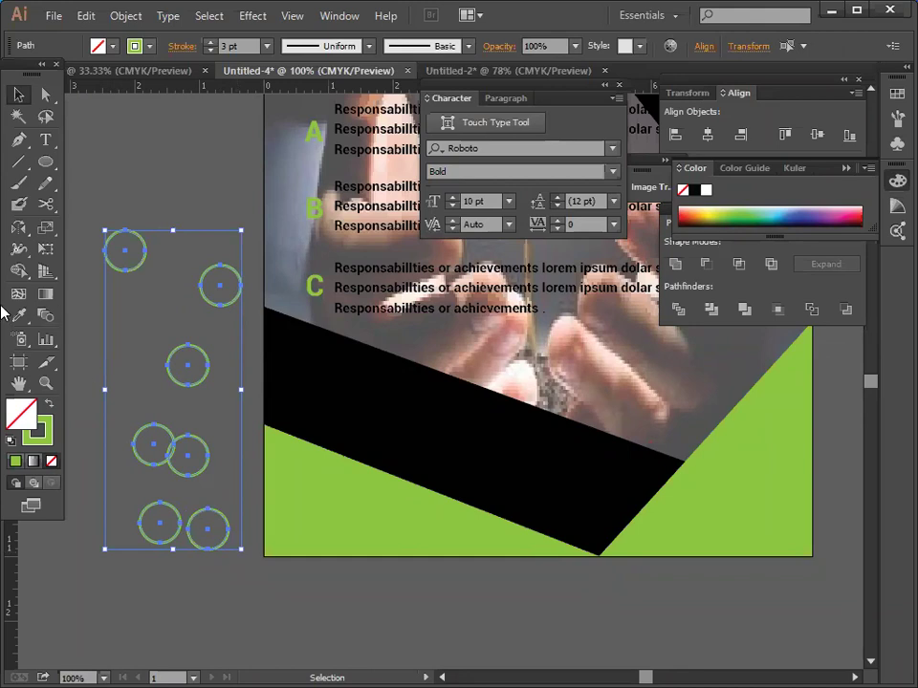
click(105, 580)
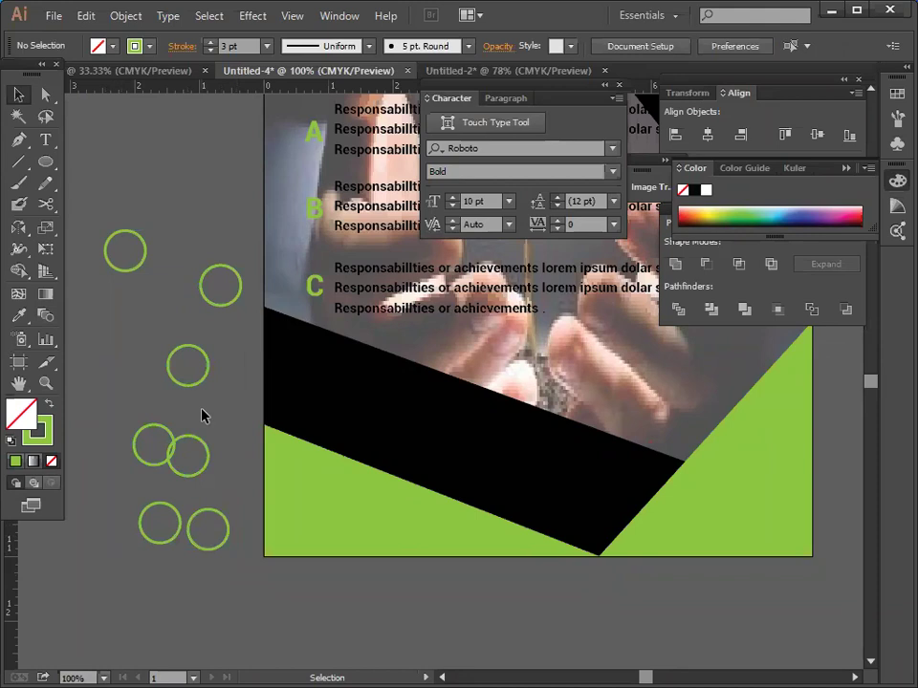
scroll(200, 415, up, 10)
scroll(195, 401, up, 2)
drag(153, 238, 277, 545)
click(200, 538)
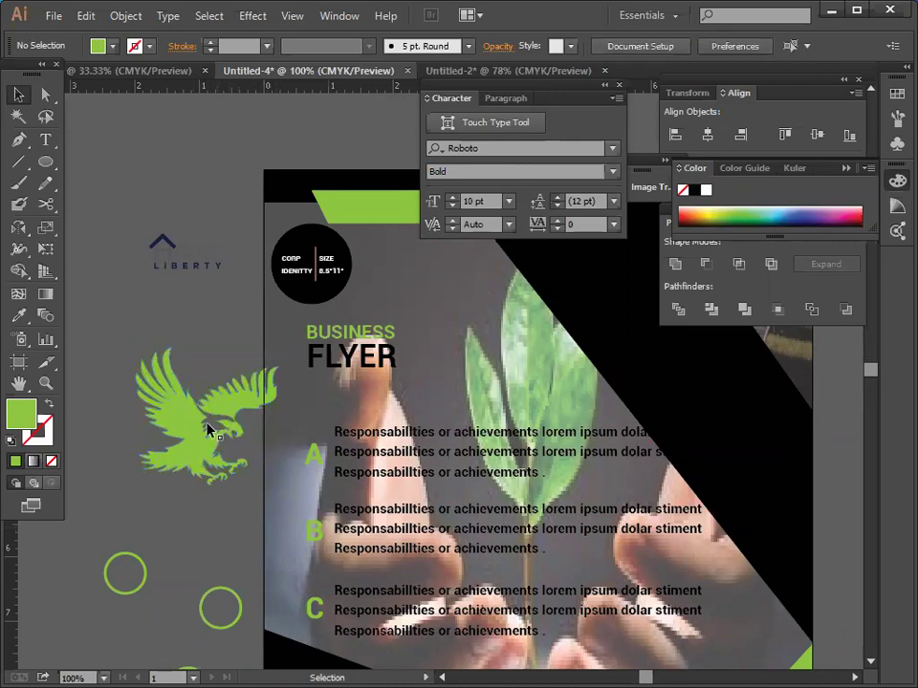
drag(208, 430, 198, 342)
key(ctrl+z)
key(ctrl+z)
key(ctrl+z)
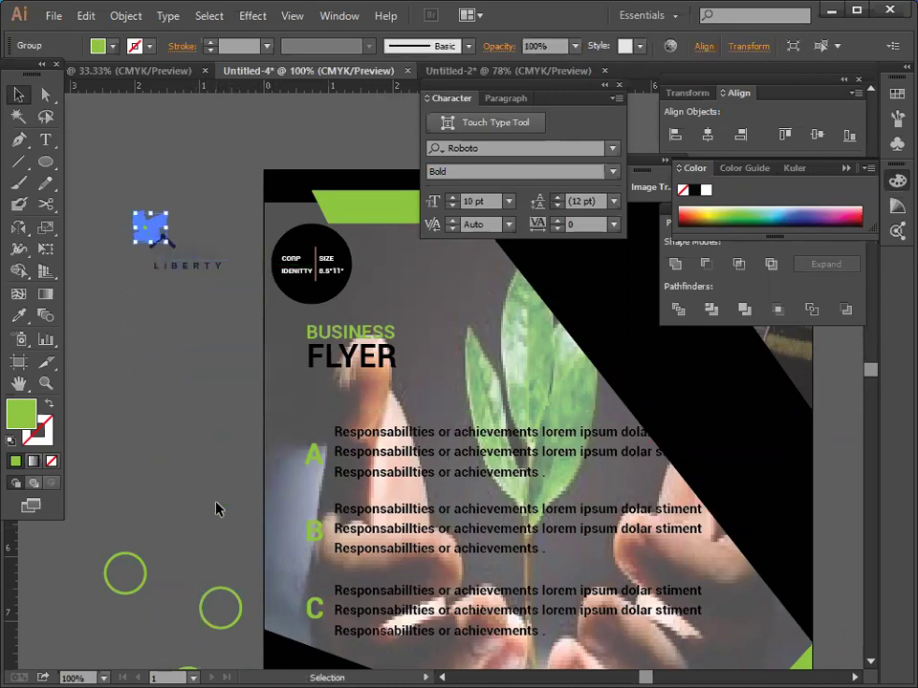
click(216, 509)
Shrink the ring nearest the artboard edge, beside text block C, evenly around its centre and deselect it.
scroll(216, 509, down, 3)
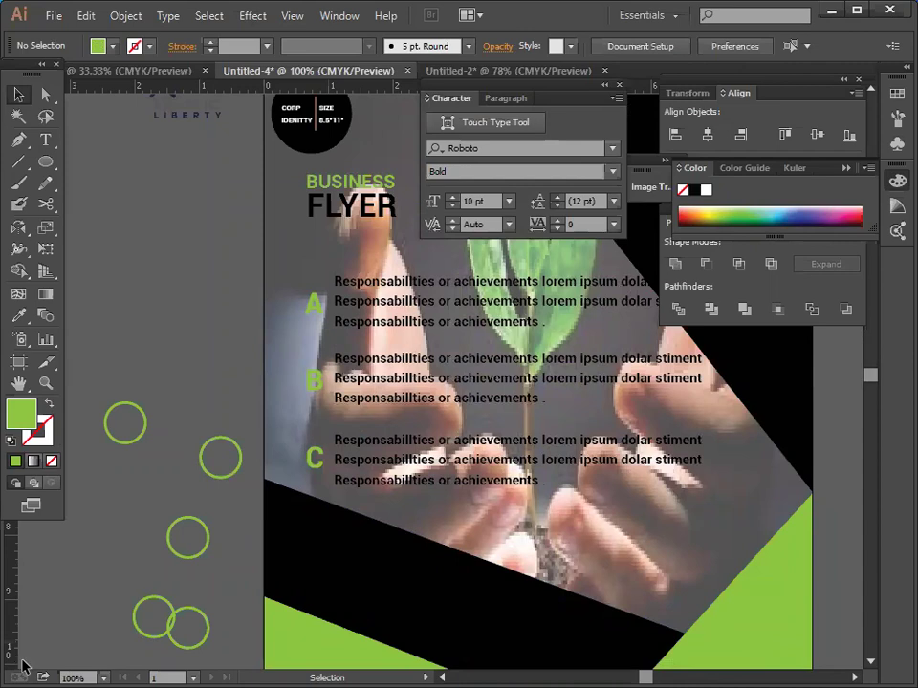
scroll(191, 478, down, 1)
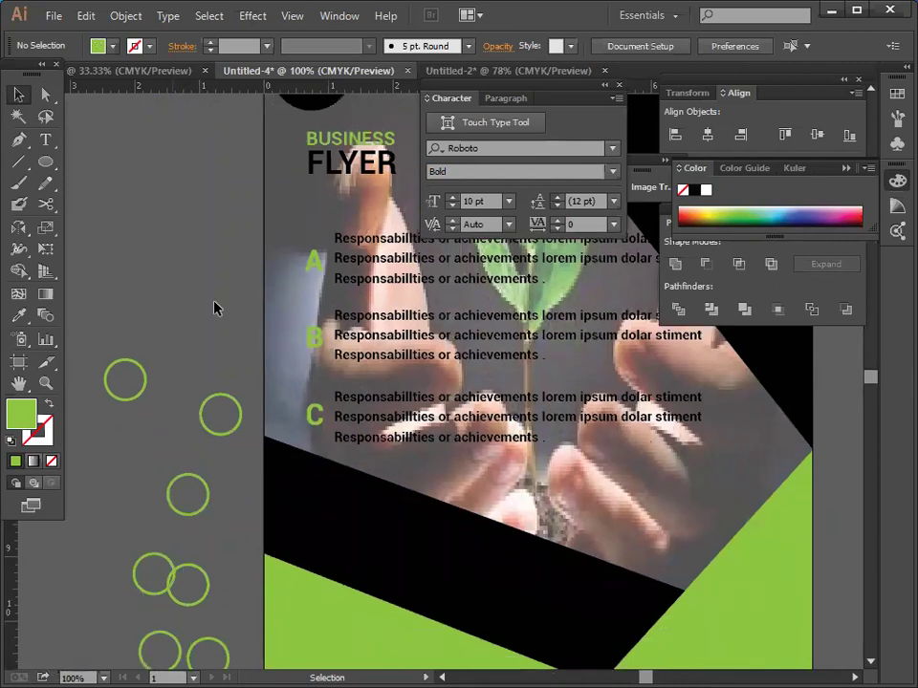
click(208, 399)
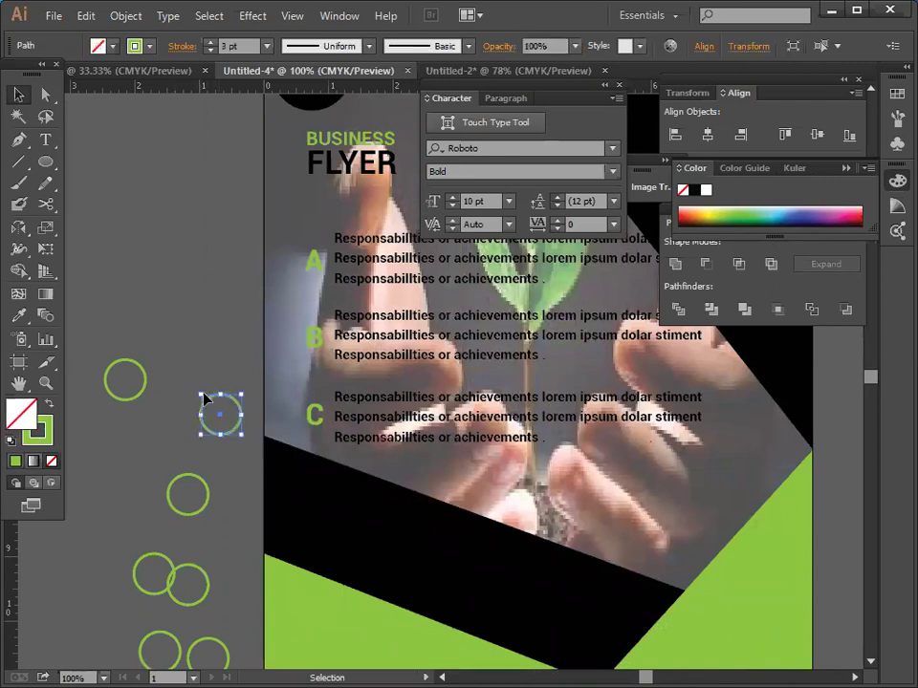
drag(202, 395, 217, 410)
click(190, 340)
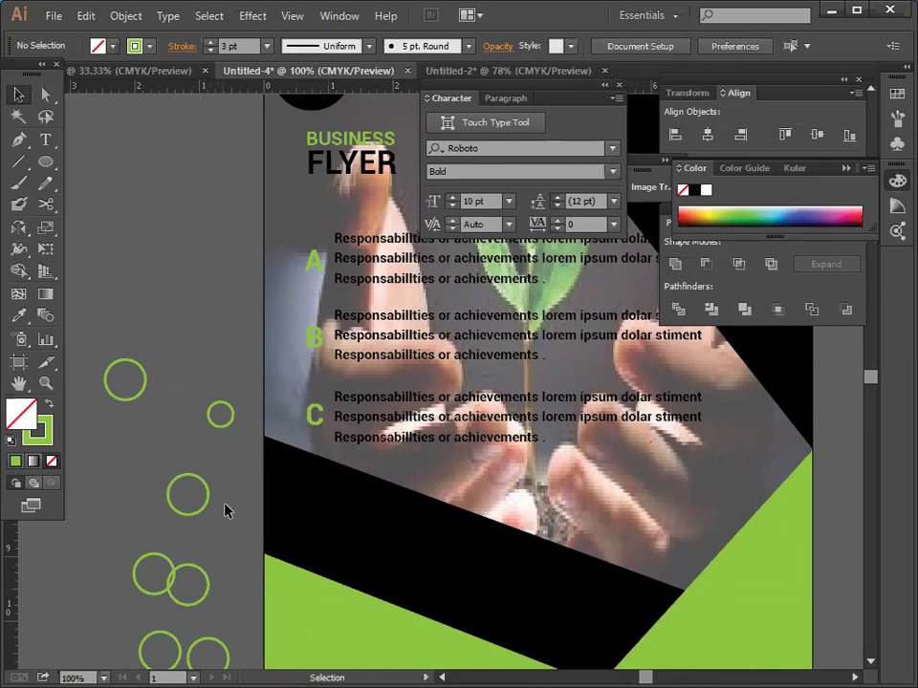
scroll(202, 494, down, 1)
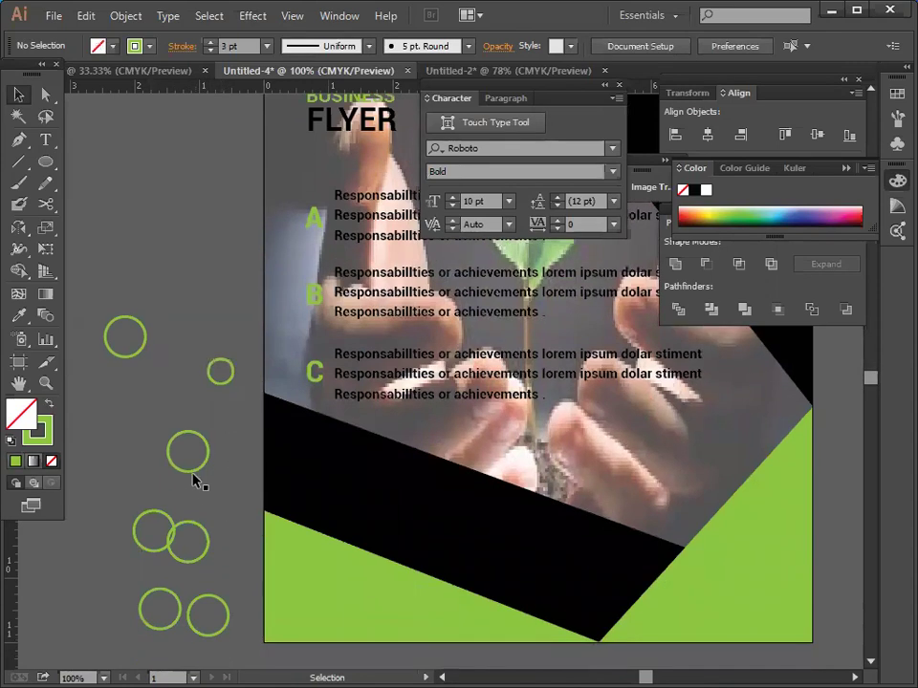
Shrink the ring beside the top of the black band evenly around its centre to about 0.46 in and deselect it.
click(190, 471)
drag(166, 431, 203, 459)
click(178, 493)
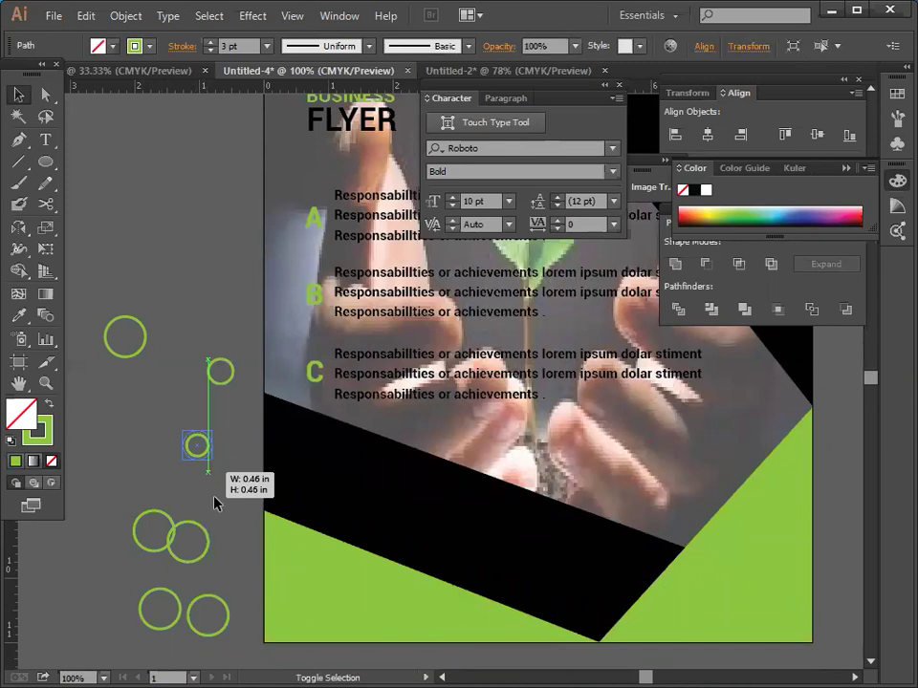
click(214, 502)
Move the shrunken ring onto the artboard's left edge over the black band and place a copy of it just below.
drag(207, 459, 275, 442)
click(216, 537)
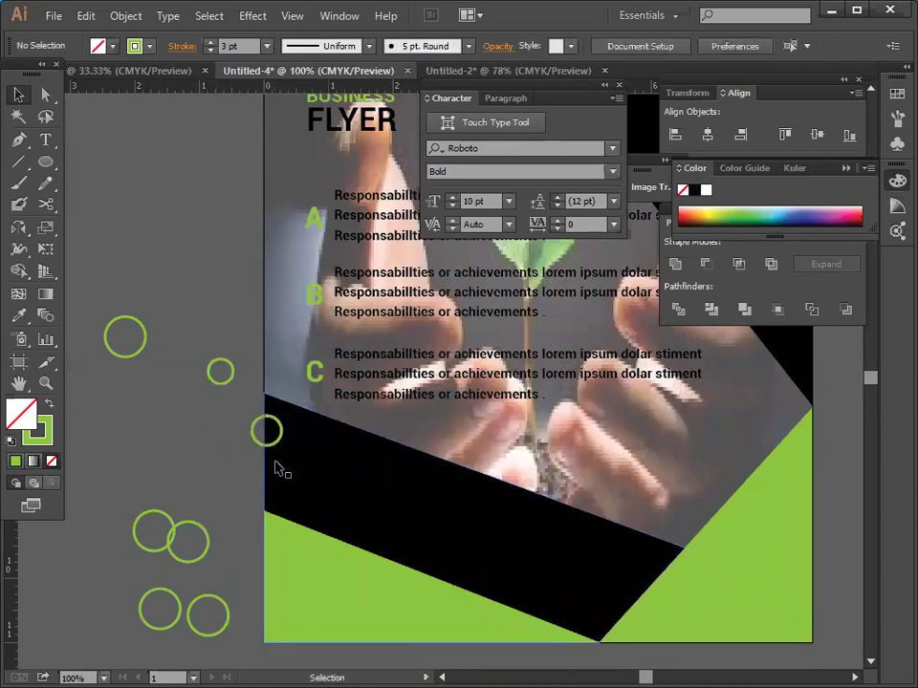
drag(277, 446, 268, 493)
click(195, 427)
Move one of the overlapping large rings and the small ring beside text block C onto the left half of the black band.
click(229, 380)
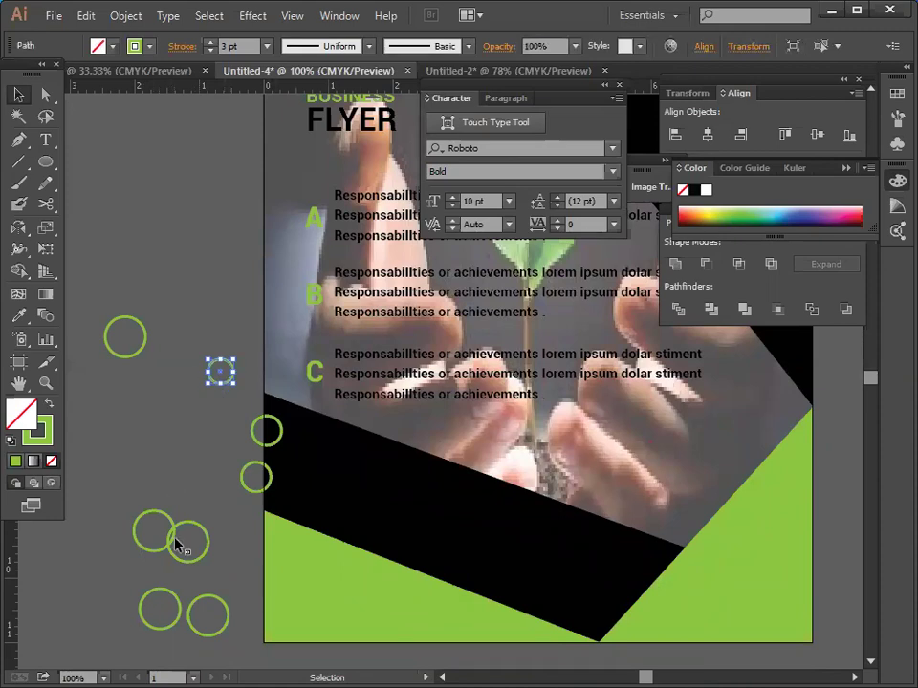
drag(199, 563, 423, 534)
drag(378, 526, 338, 526)
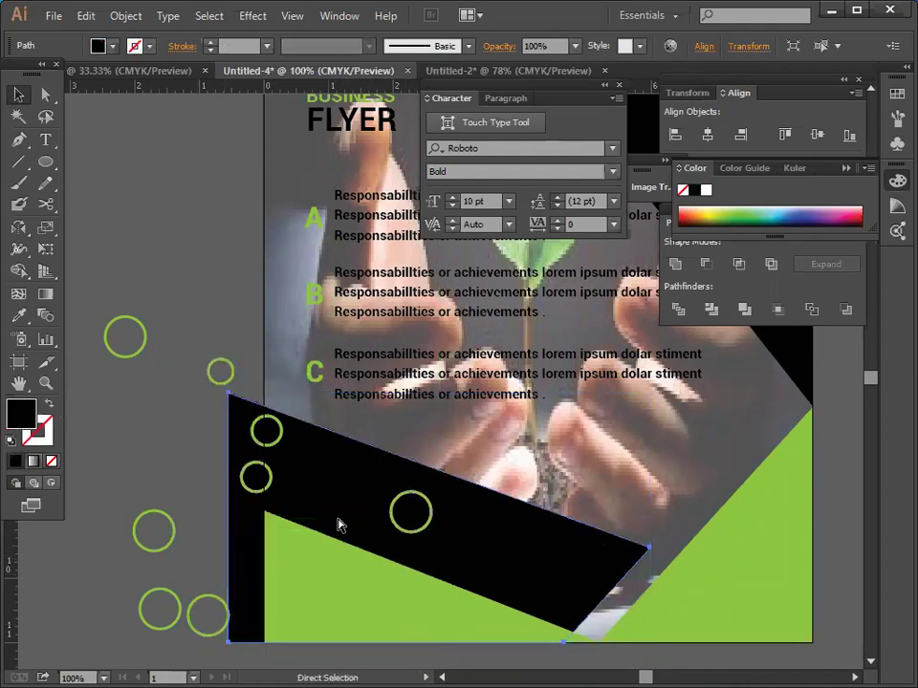
key(ctrl+z)
click(199, 469)
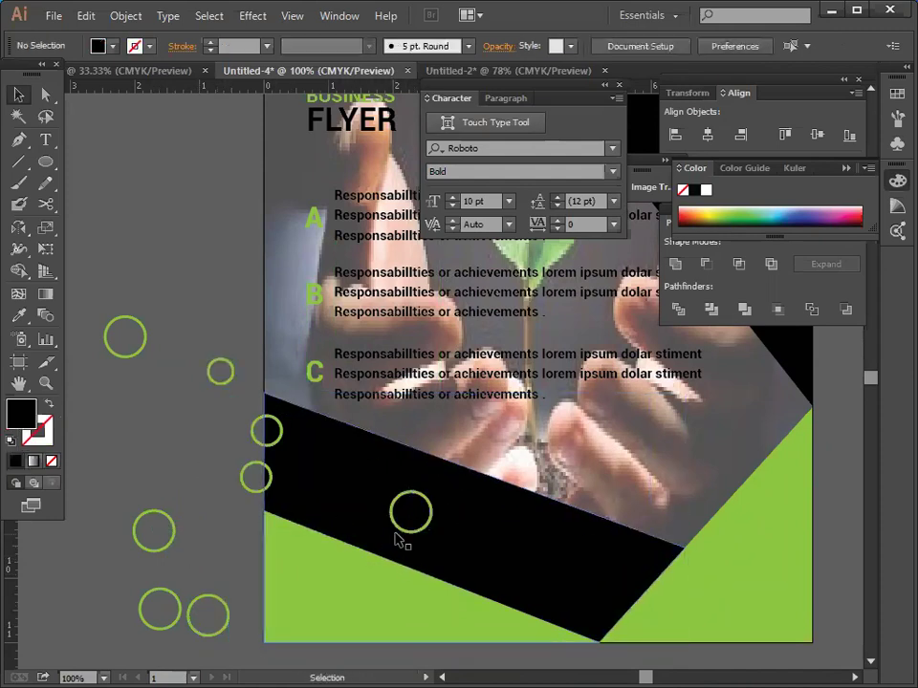
drag(397, 530, 321, 512)
click(177, 456)
drag(220, 392, 395, 476)
click(197, 496)
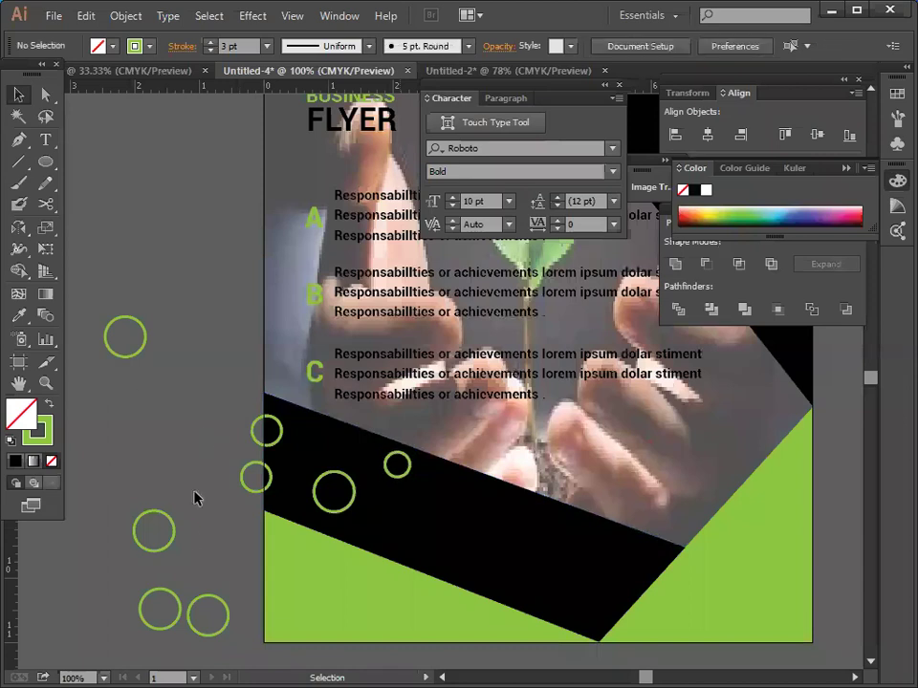
Shrink the remaining ring of the overlapping pair to a very small size and place it in the middle of the black band.
click(171, 547)
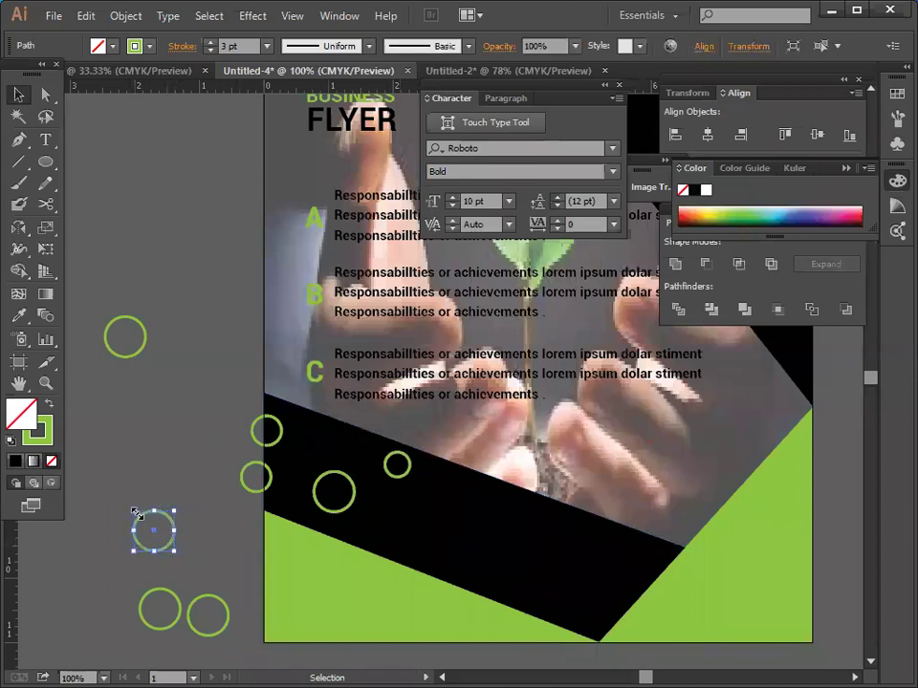
drag(137, 504, 409, 525)
click(184, 608)
click(145, 487)
Move the two lowest large rings onto the black band, one on its right half and one over its bottom tip.
drag(253, 617, 543, 541)
click(189, 545)
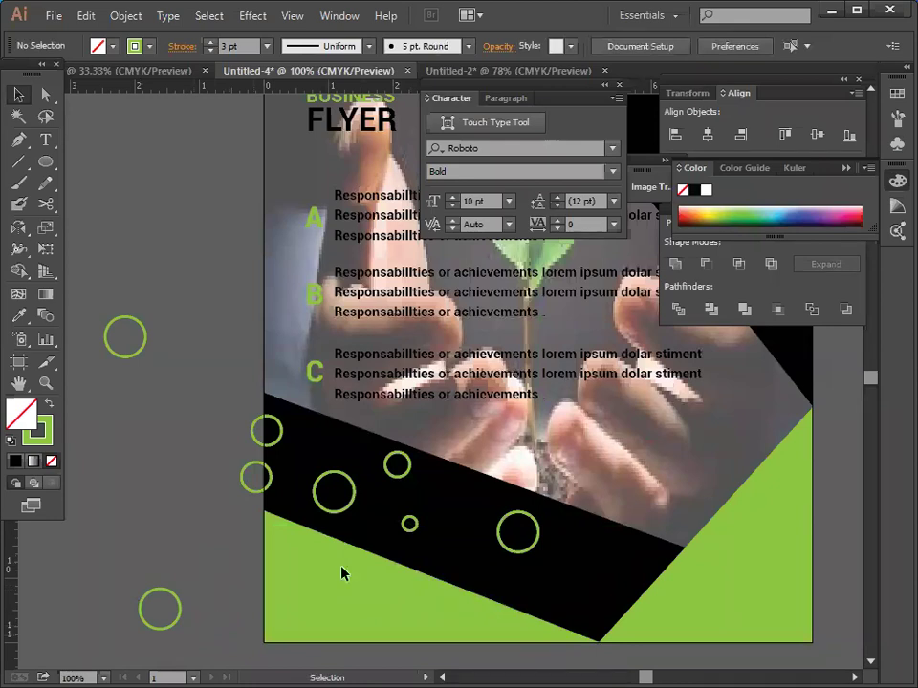
scroll(344, 573, down, 2)
drag(173, 570, 598, 585)
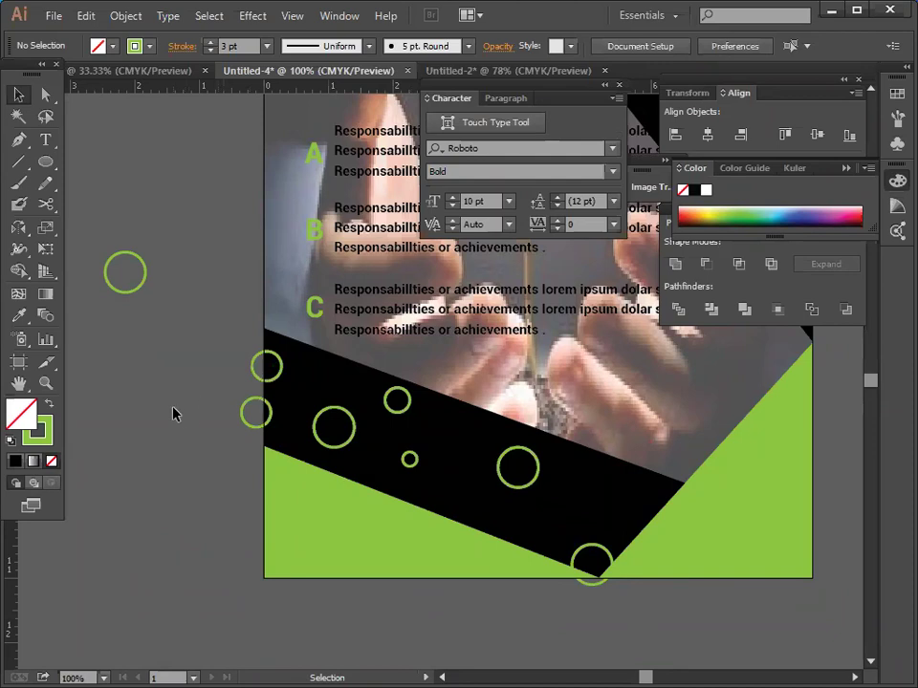
Try to cut off the parts of the two left-edge rings outside the artboard with the Shape Builder tool.
drag(218, 326, 255, 447)
drag(203, 327, 463, 617)
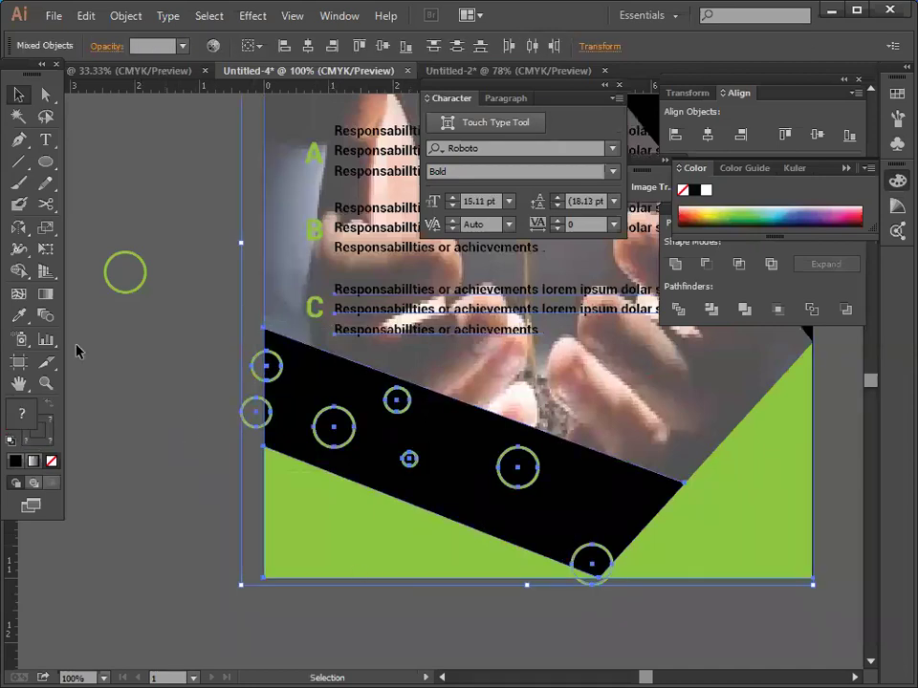
click(18, 271)
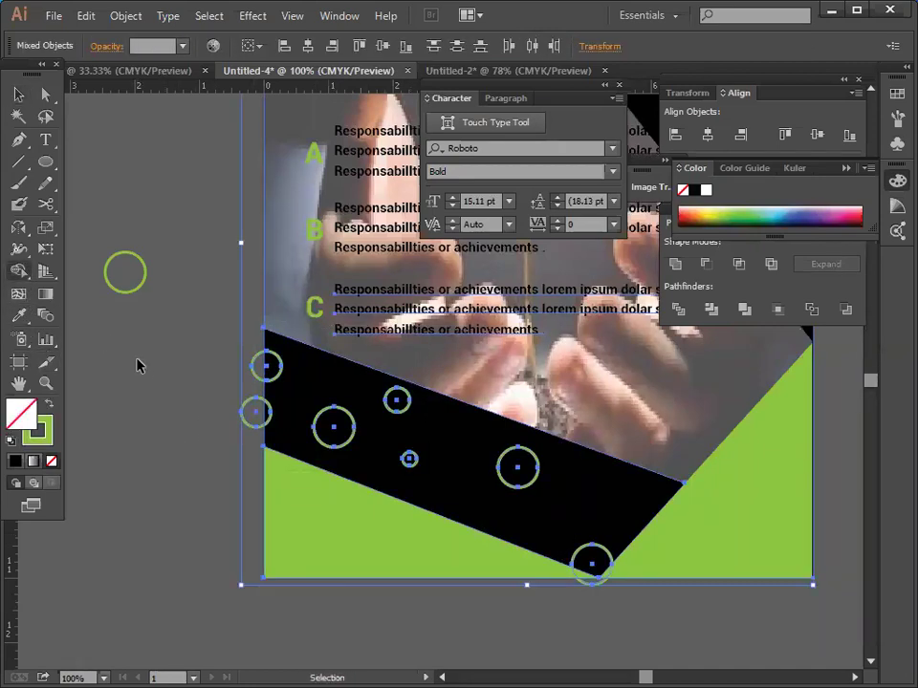
key(ctrl+=)
key(ctrl+=)
drag(655, 669, 636, 670)
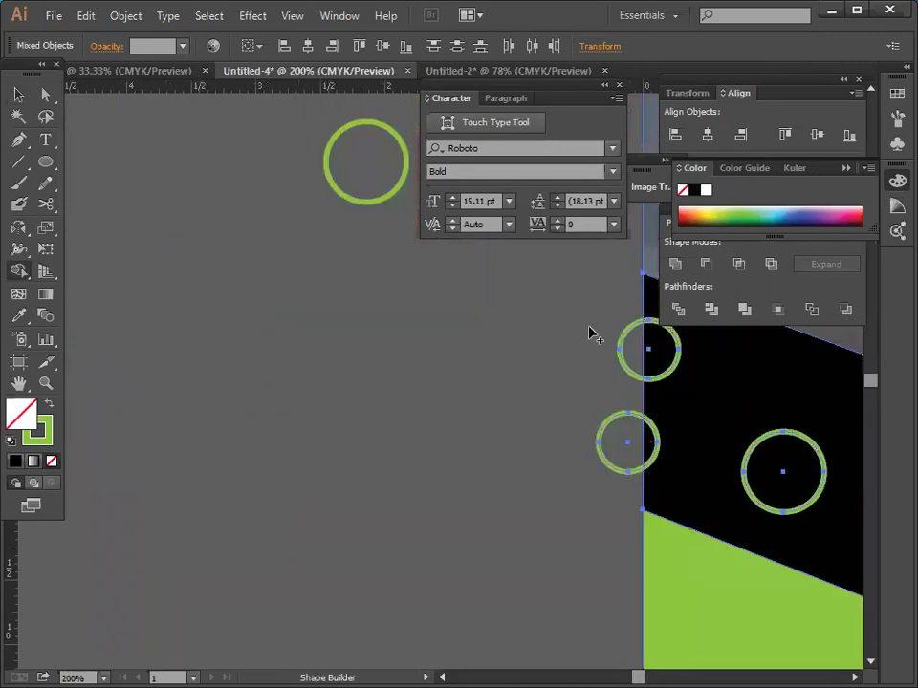
mouse_move(606, 321)
mouse_down()
mouse_move(623, 382)
mouse_move(612, 331)
mouse_up()
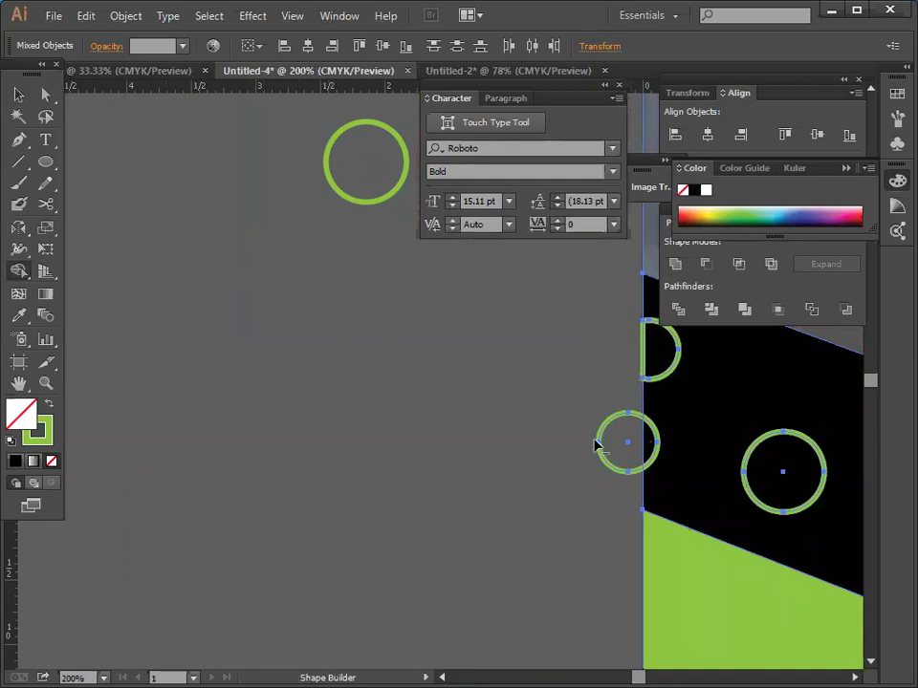
alt+click(611, 441)
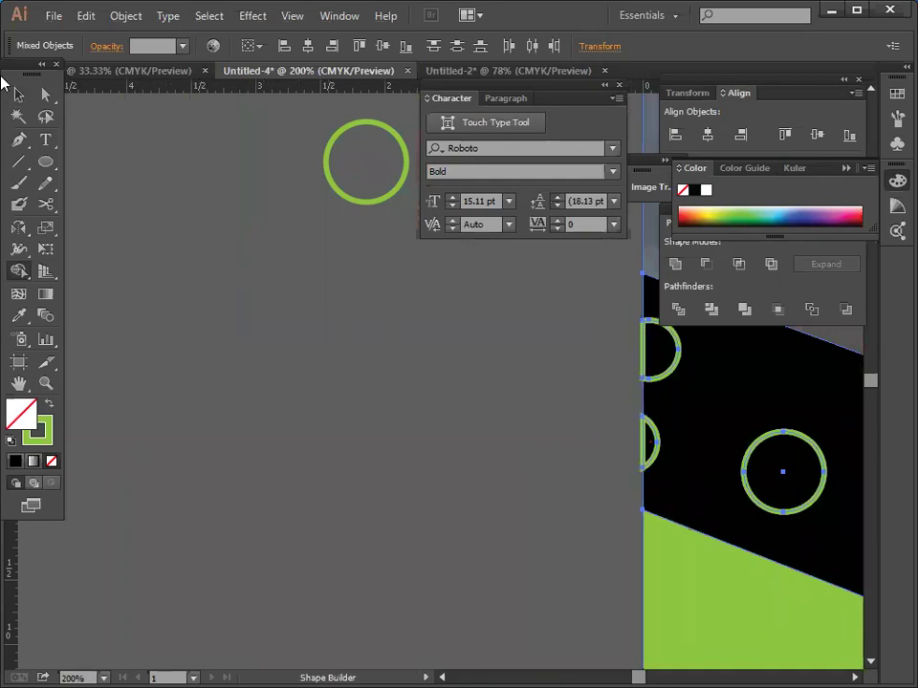
Undo both Shape Builder cuts on the left-edge rings and clear the selection.
key(ctrl+z)
key(ctrl+z)
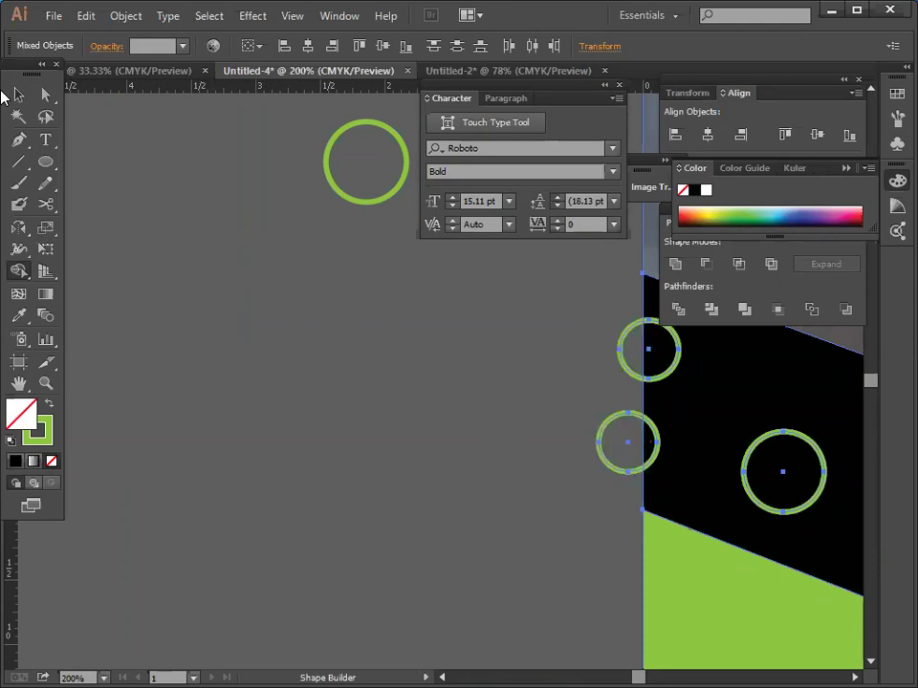
click(18, 94)
click(471, 461)
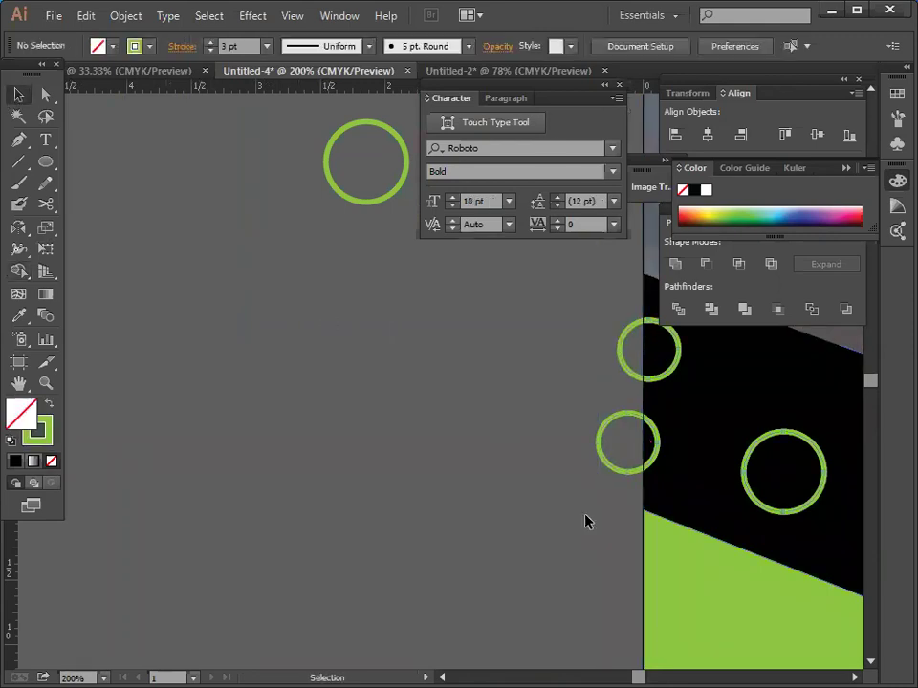
Expand the strokes of the two rings on the artboard's left edge into filled shapes and deselect them.
drag(598, 352, 555, 469)
click(134, 16)
click(162, 206)
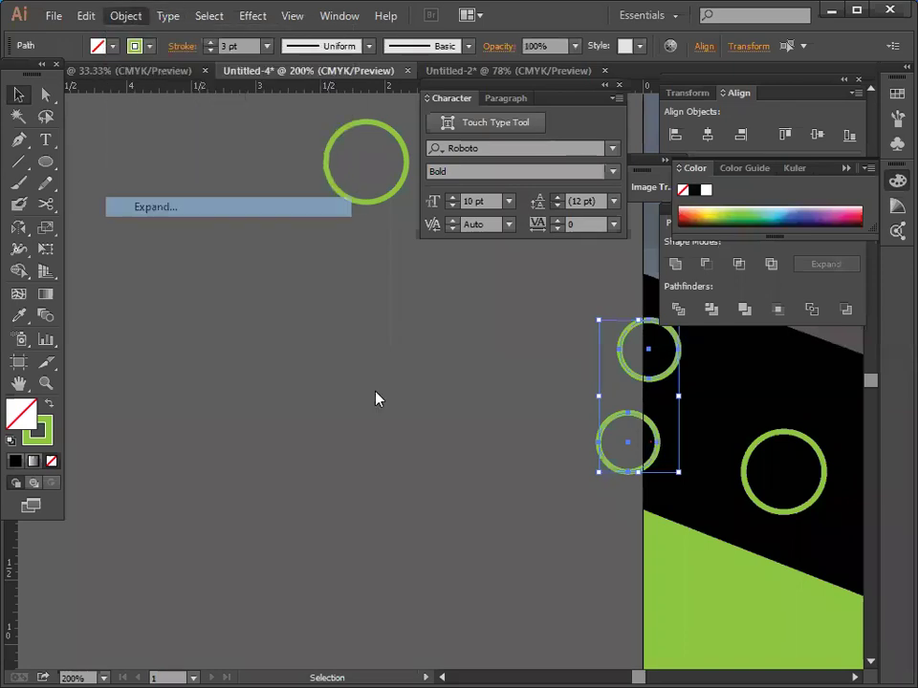
click(454, 435)
click(395, 473)
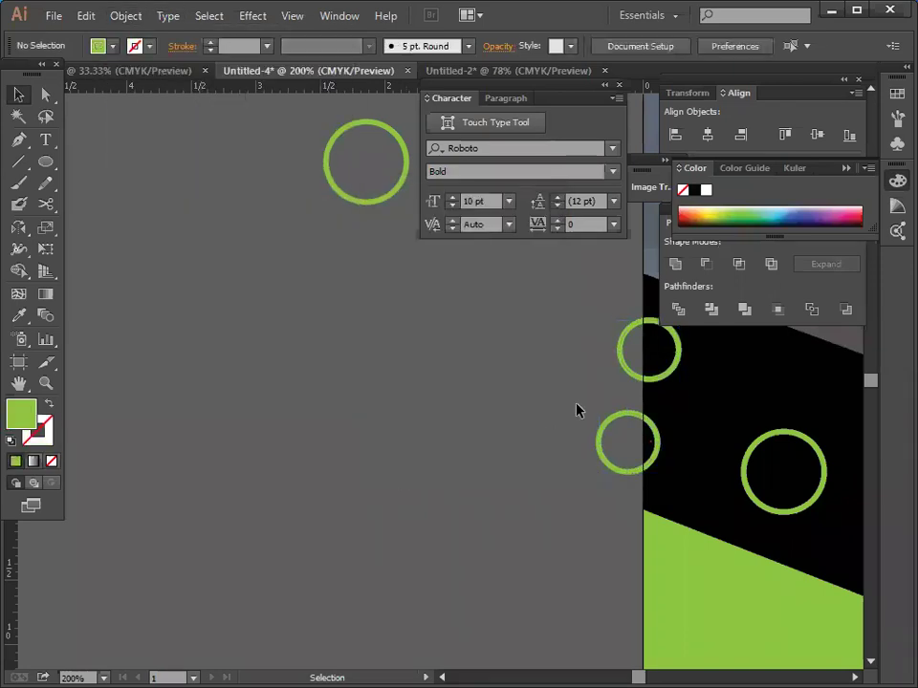
Try to remove the outer parts of the two expanded rings with the Shape Builder tool, undoing each removal.
drag(619, 475, 621, 475)
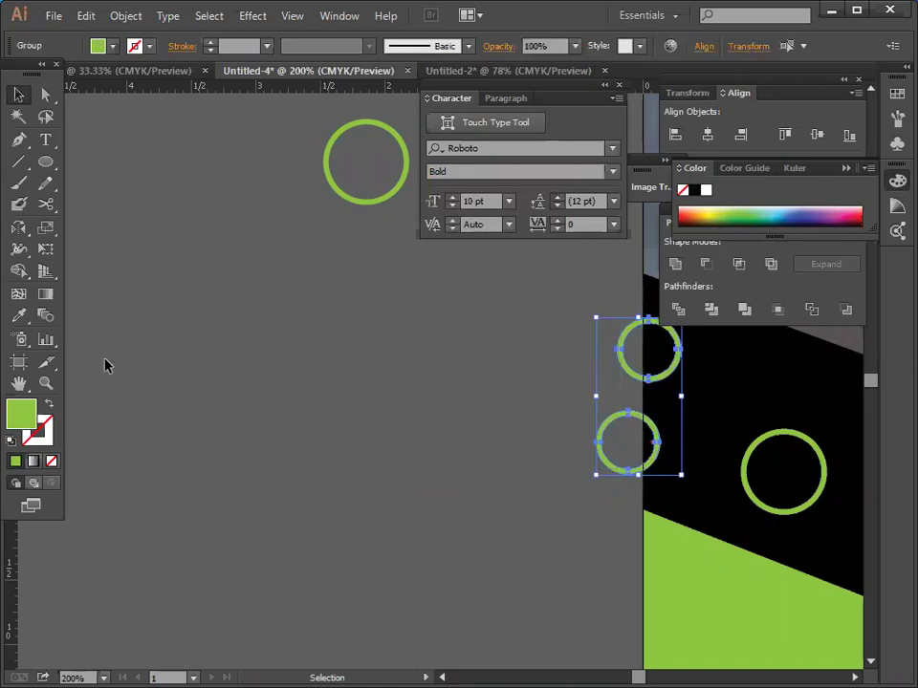
key(shift+m)
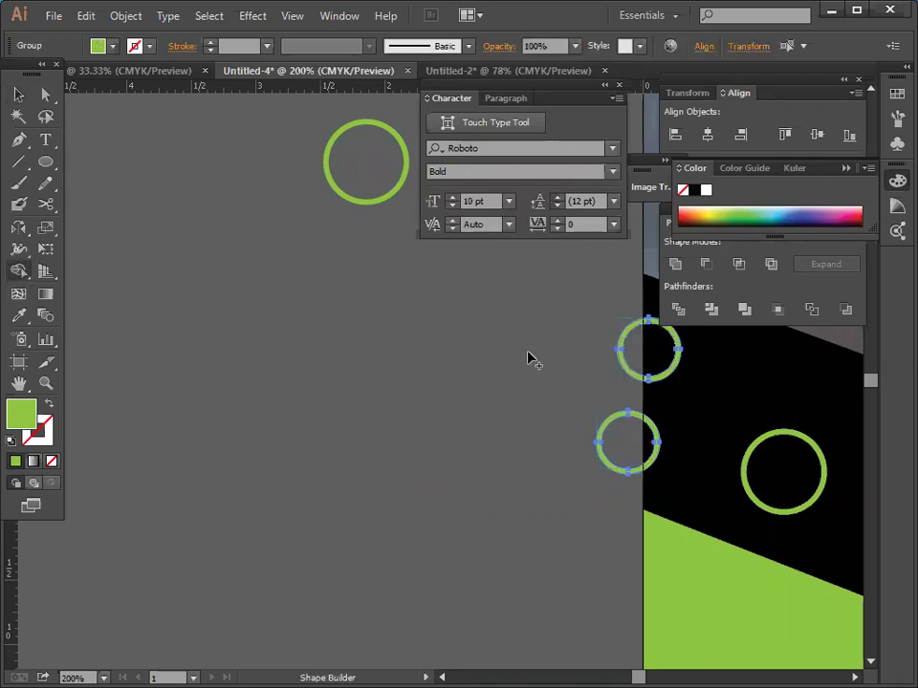
alt+click(635, 371)
key(ctrl+z)
alt+click(619, 351)
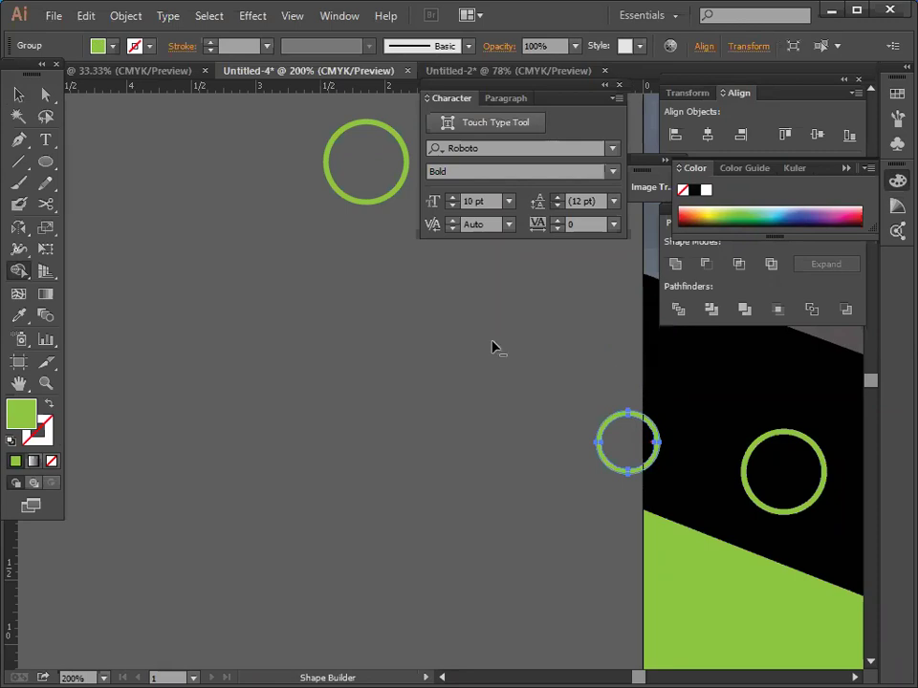
key(ctrl+z)
click(18, 94)
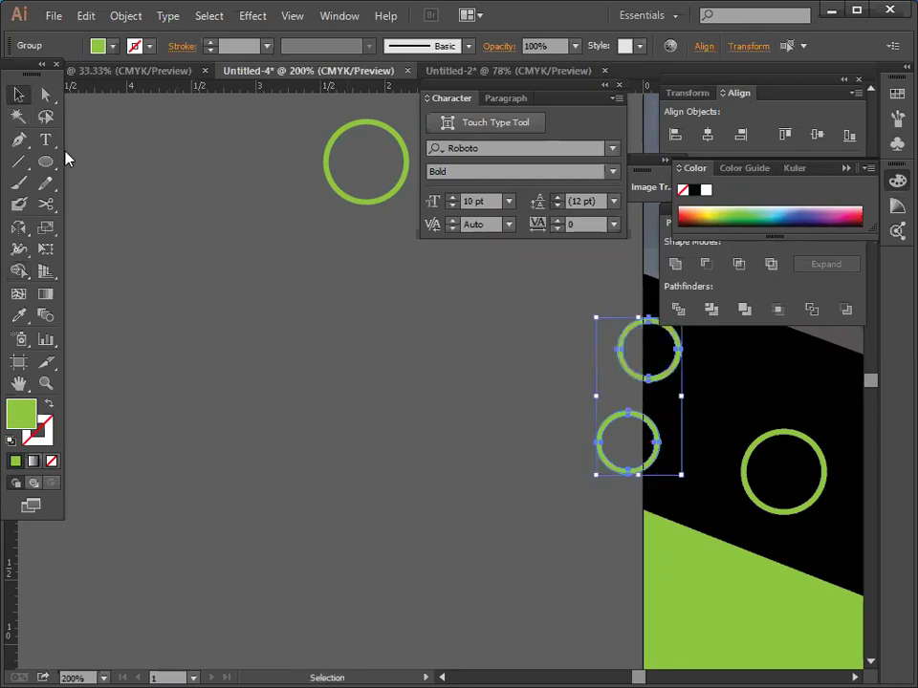
click(183, 251)
Select the two expanded rings with the overlapping flyer shapes and split them using Pathfinder Divide.
scroll(631, 669, right, 5)
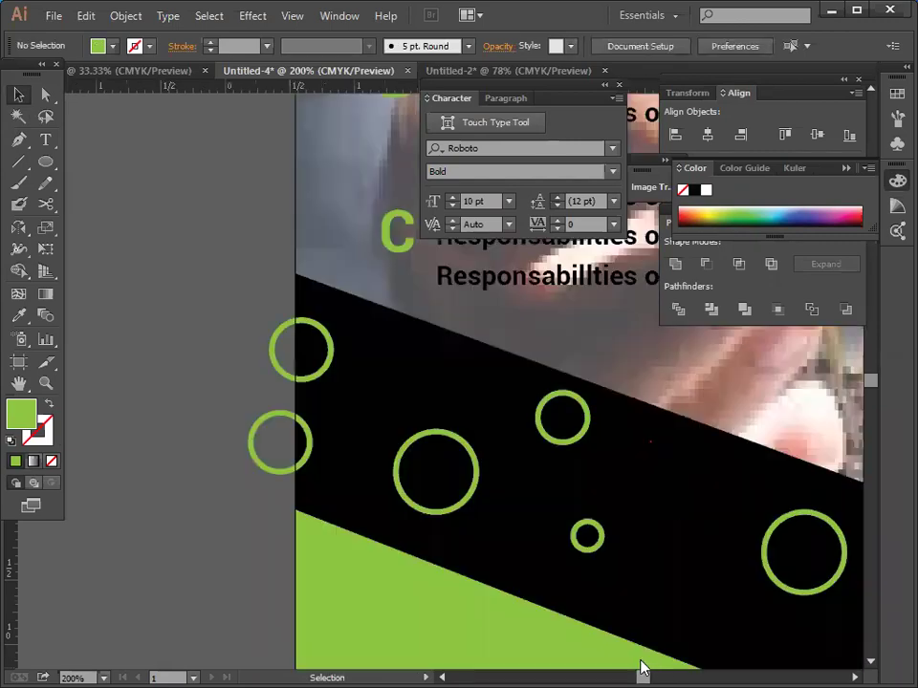
scroll(638, 667, left, 2)
drag(271, 264, 296, 490)
click(293, 355)
drag(297, 260, 401, 507)
click(287, 242)
drag(297, 211, 339, 216)
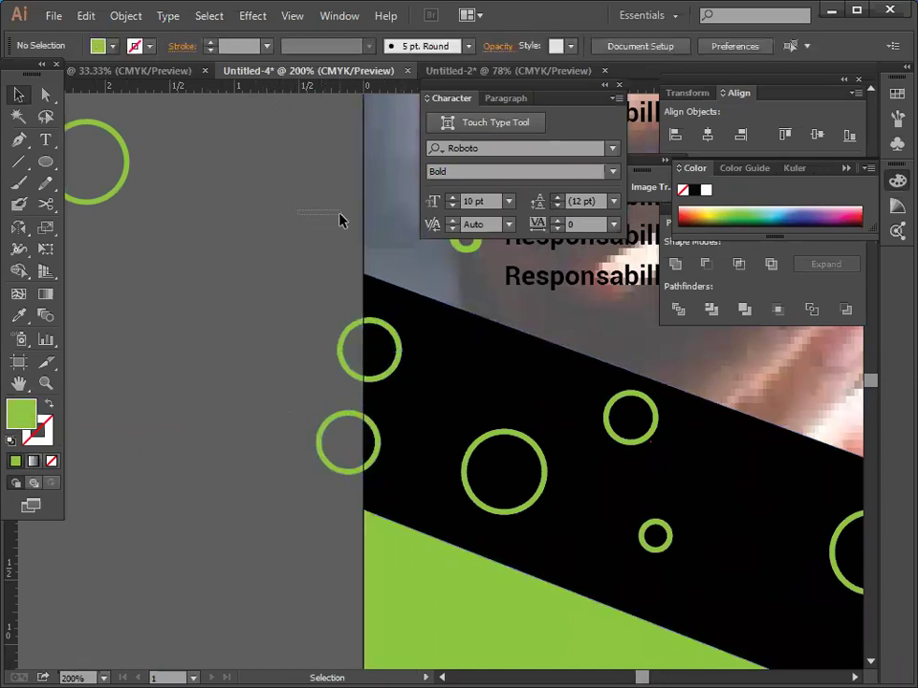
drag(384, 285, 164, 360)
click(162, 361)
drag(271, 280, 428, 483)
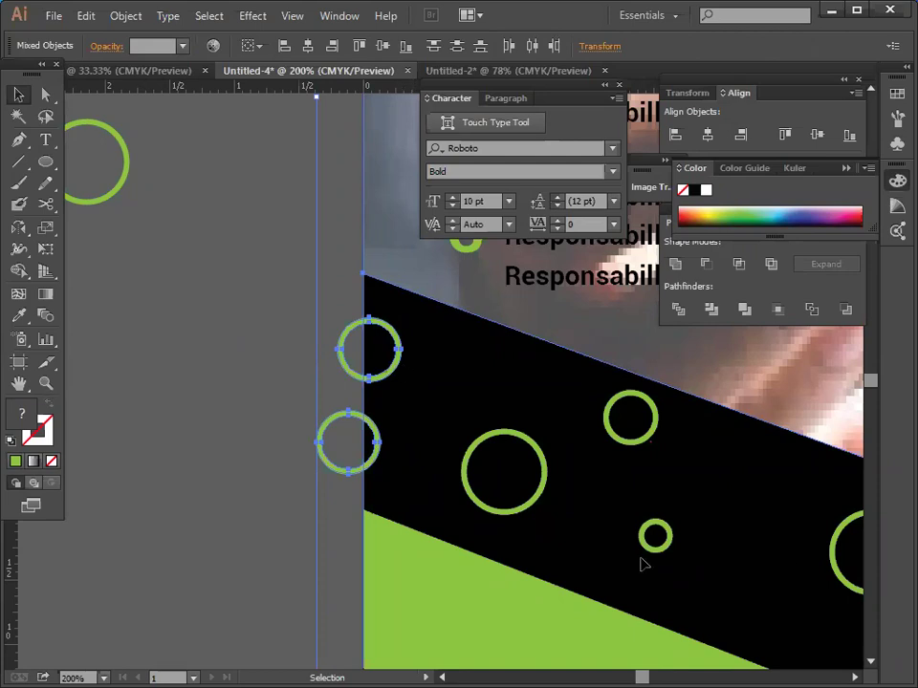
click(676, 310)
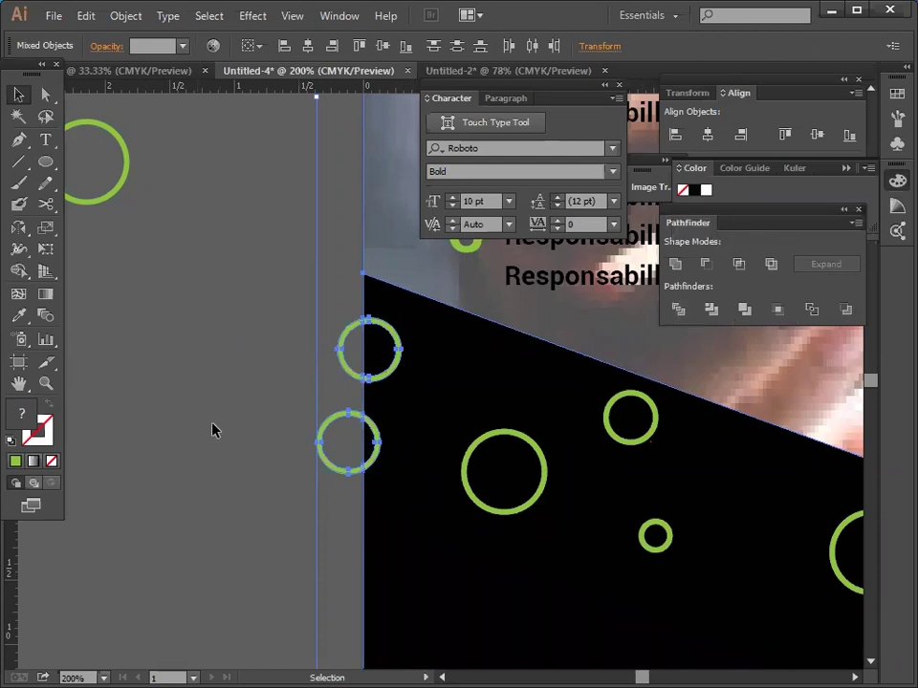
Group the divided pieces and try to select the left-edge rings' outer parts on their own.
right_click(209, 417)
click(251, 497)
click(344, 445)
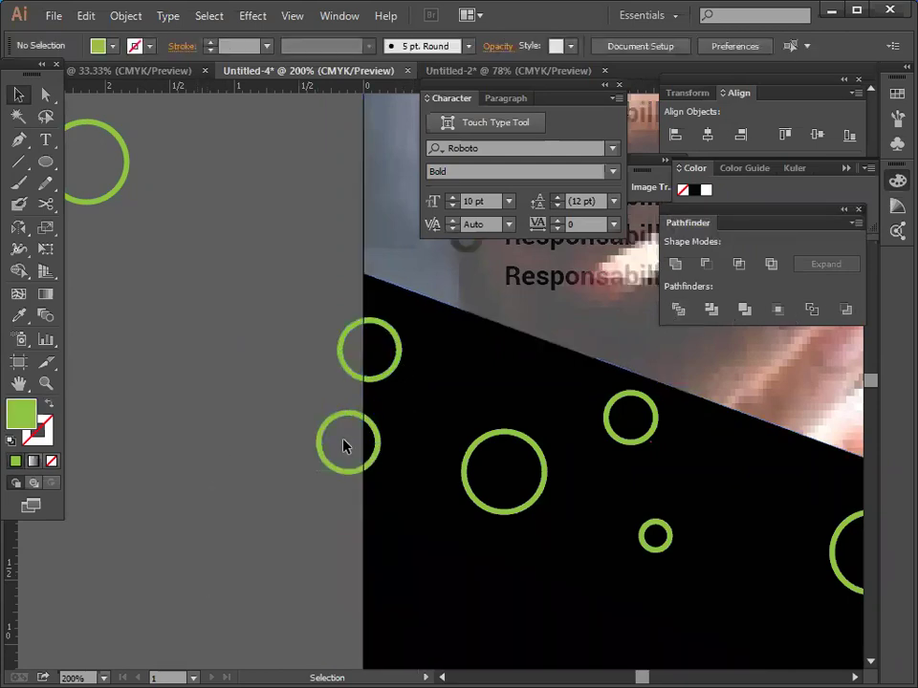
click(324, 465)
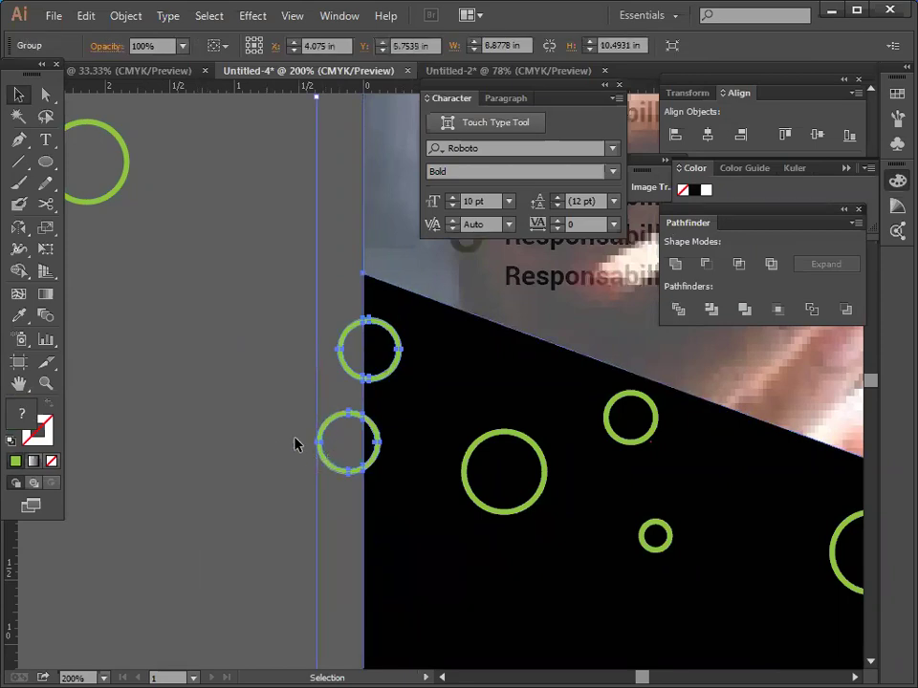
click(295, 442)
click(353, 369)
click(286, 164)
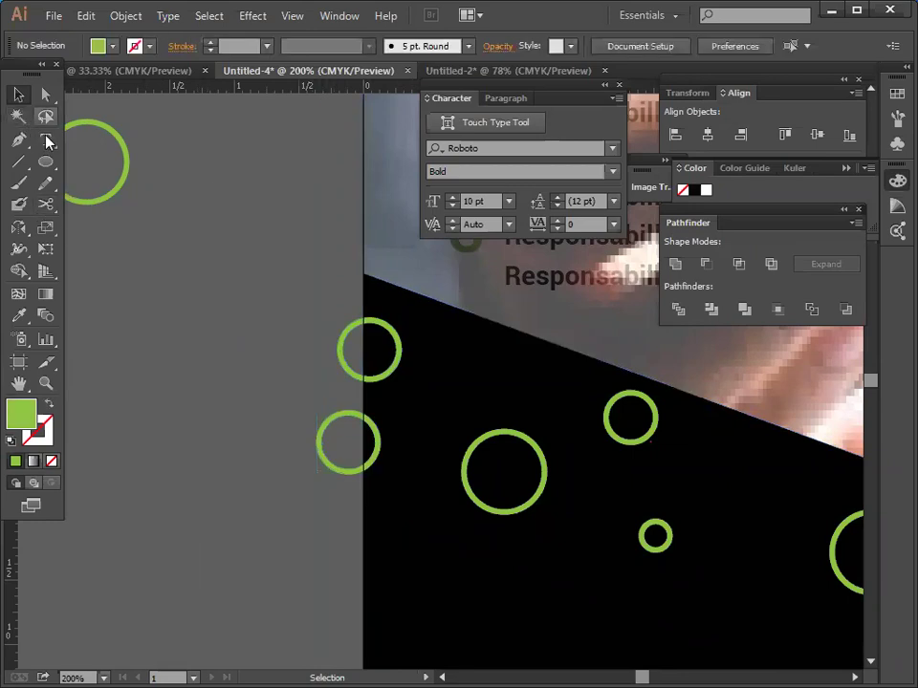
drag(264, 187, 352, 239)
click(336, 359)
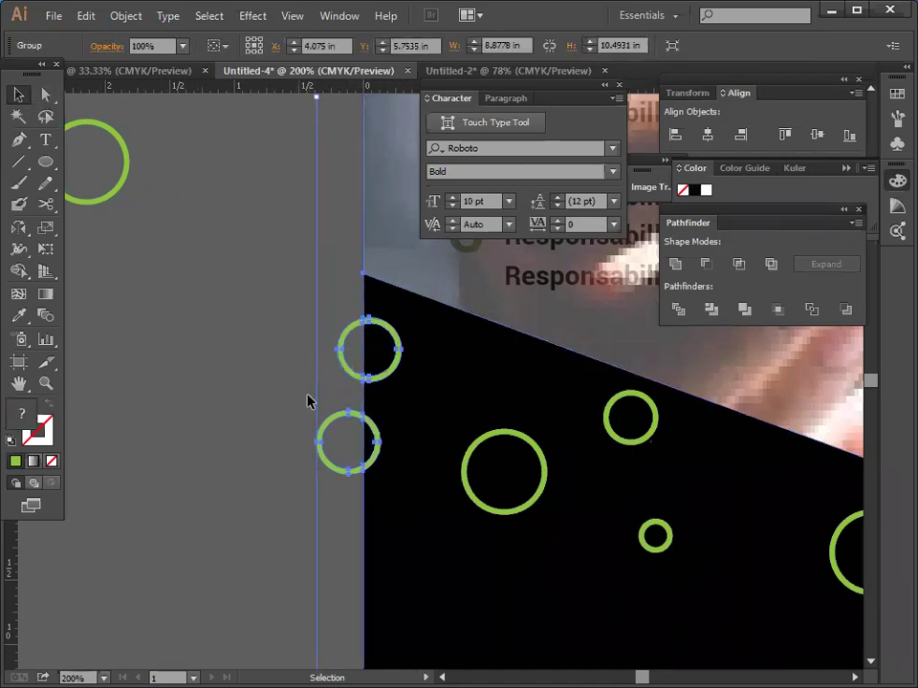
click(308, 400)
click(347, 376)
Ungroup the divided pieces, try to pull the left-edge ring parts off the artboard, and undo the move.
right_click(347, 378)
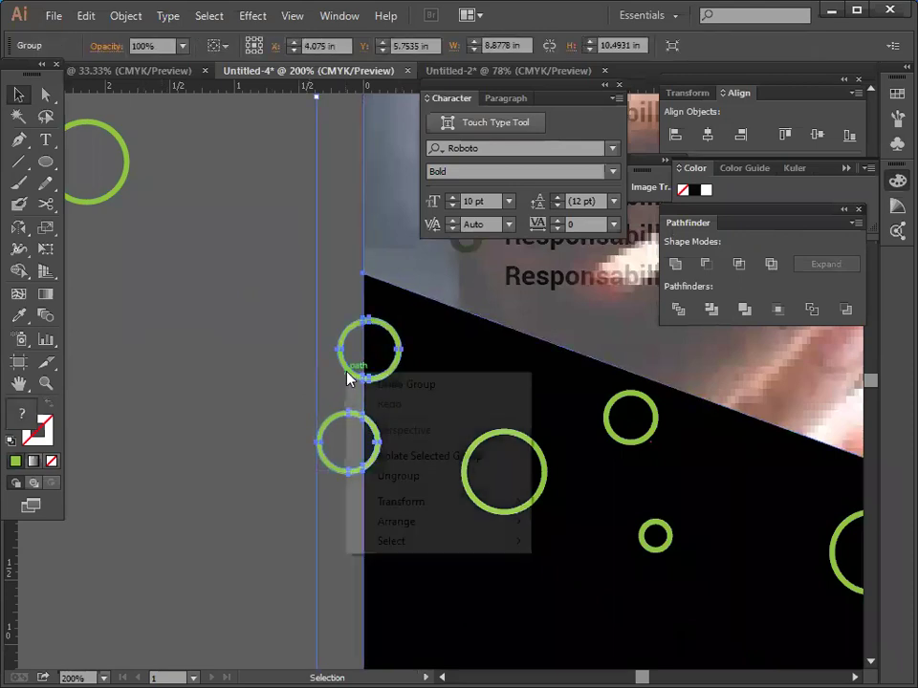
click(384, 475)
click(342, 361)
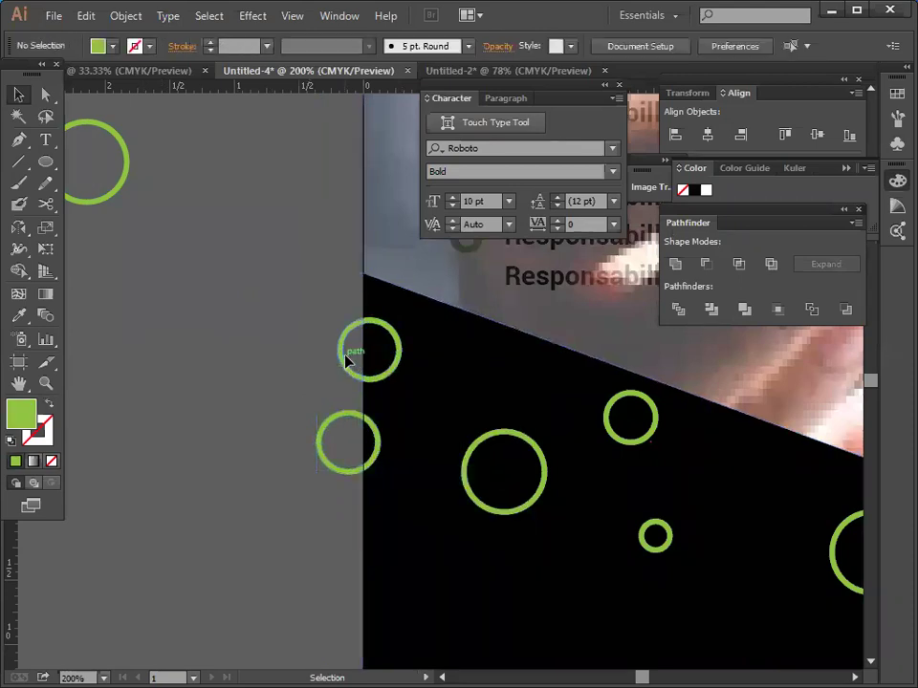
click(344, 362)
click(248, 360)
click(353, 378)
drag(342, 436, 236, 415)
key(ctrl+z)
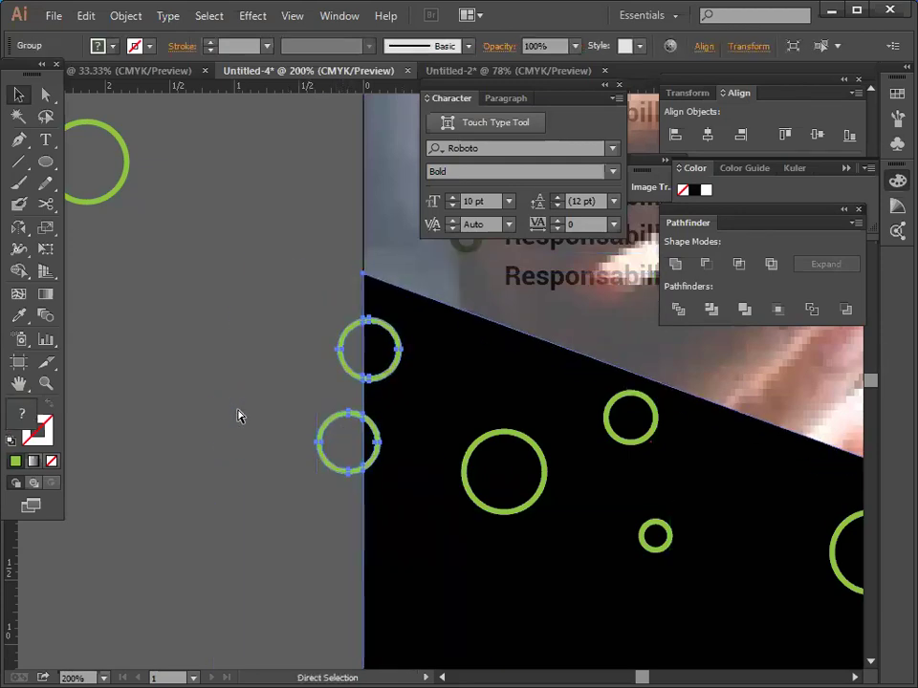
click(235, 399)
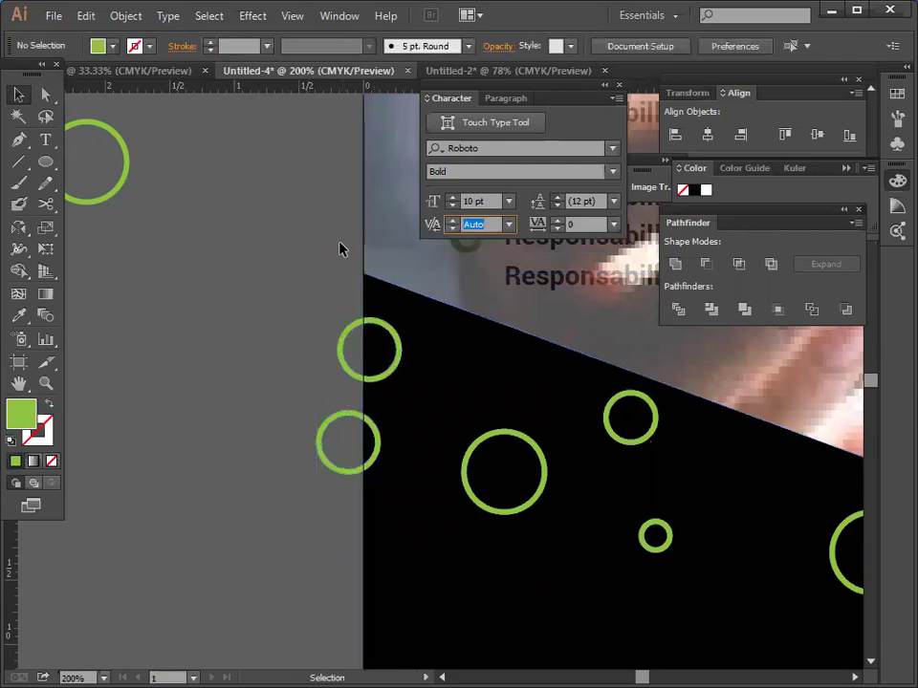
Move the divided black shape and its two left-edge rings off the artboard onto the empty canvas below the text block.
click(383, 226)
key(a)
scroll(292, 448, down, 2)
key(ctrl+minus)
key(ctrl+minus)
key(ctrl+minus)
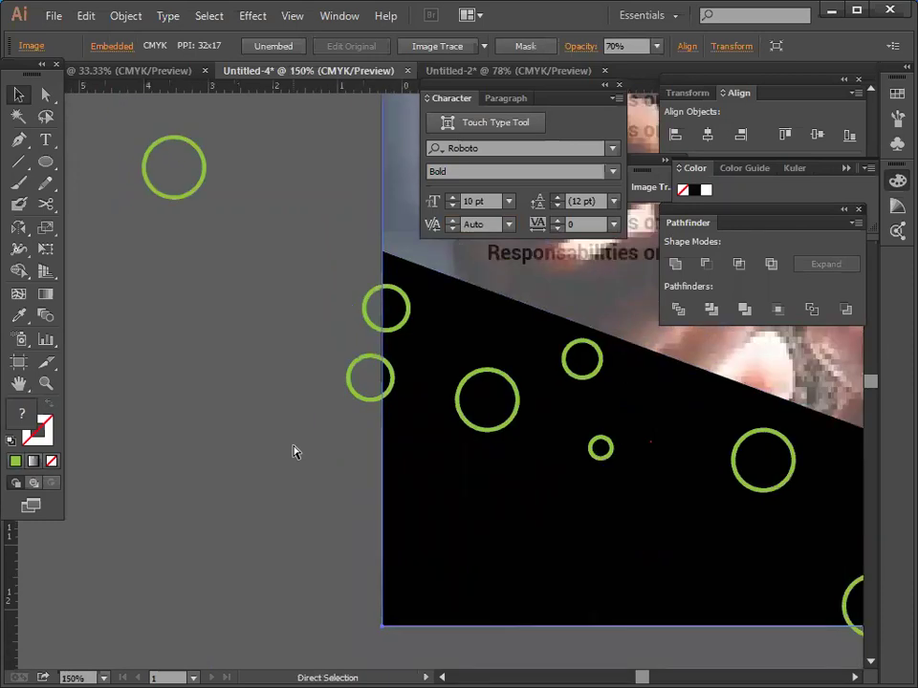
drag(404, 390, 180, 443)
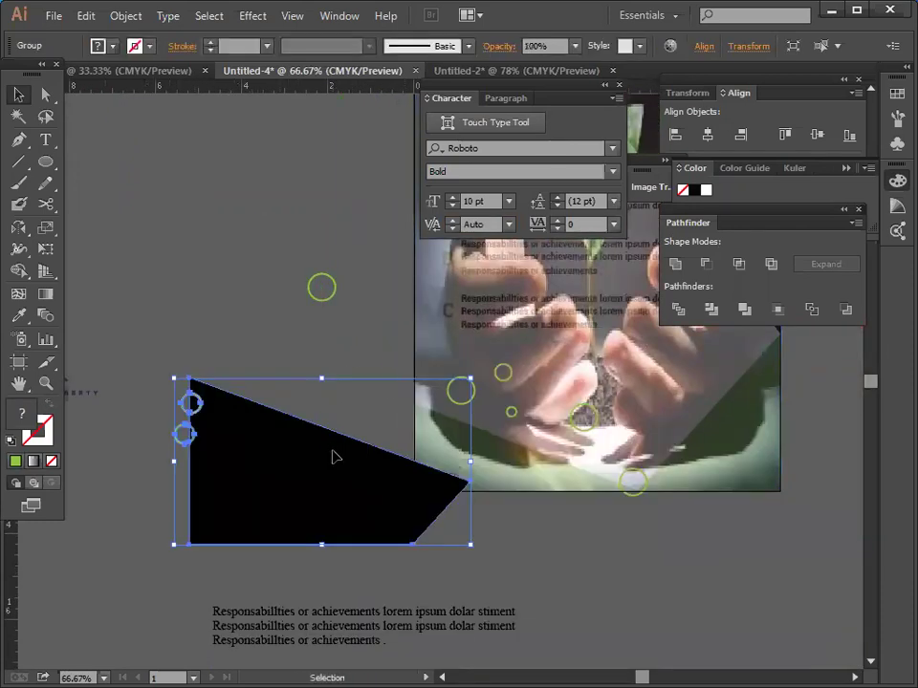
scroll(334, 457, down, 3)
drag(348, 365, 527, 651)
scroll(521, 536, up, 2)
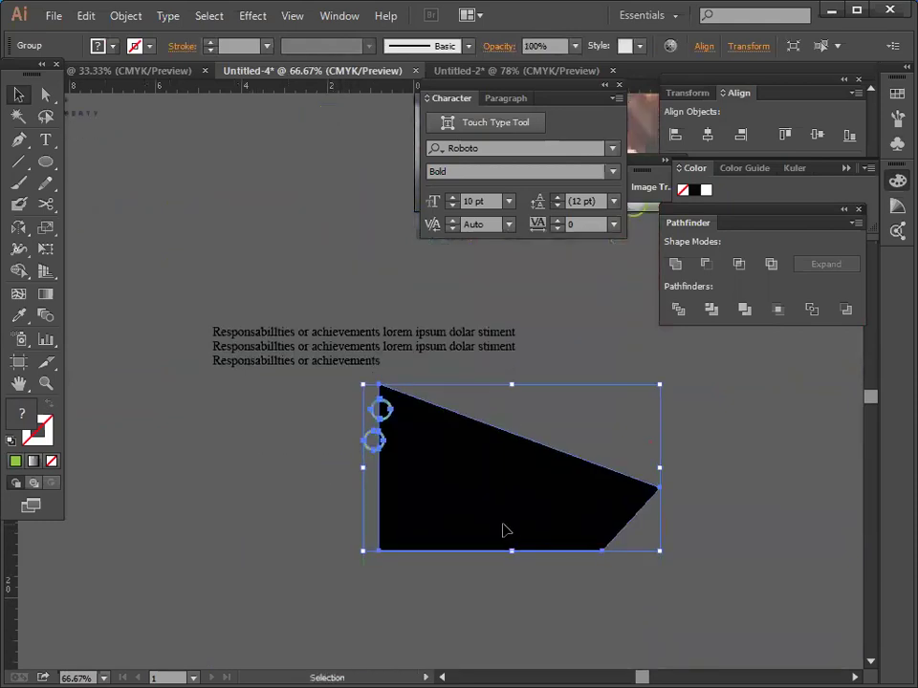
drag(507, 532, 505, 566)
click(281, 475)
drag(276, 426, 523, 563)
key(a)
key(ctrl+equal)
key(ctrl+equal)
key(v)
scroll(446, 496, down, 4)
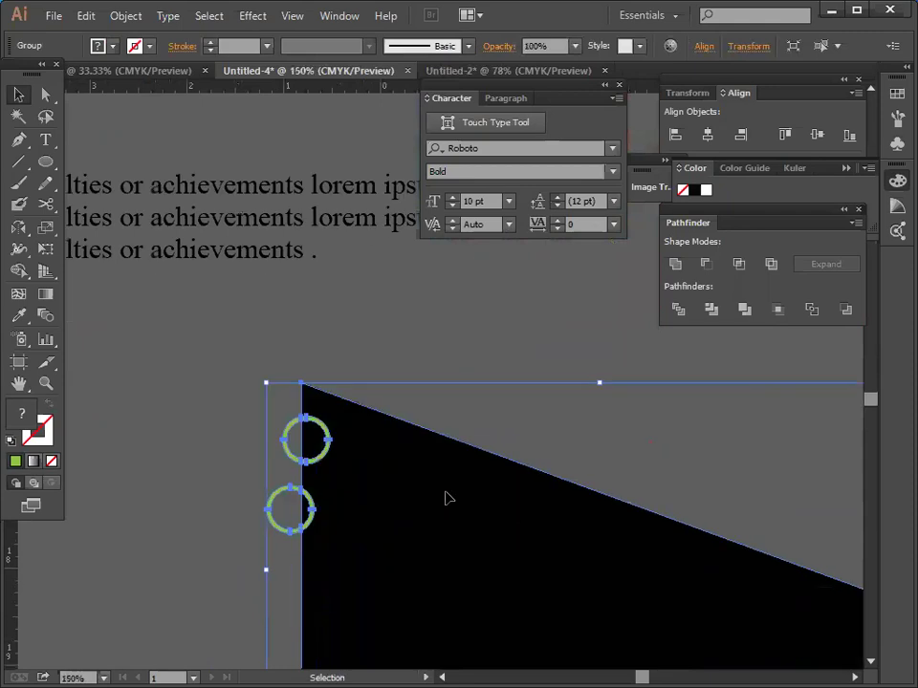
click(502, 359)
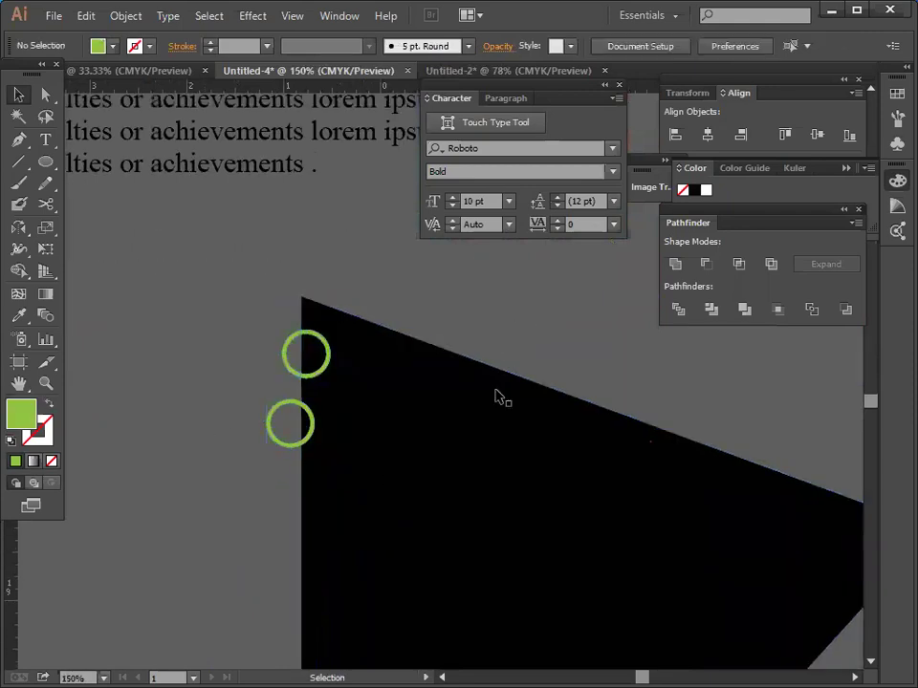
click(497, 396)
drag(304, 333, 256, 329)
Ungroup the divided pieces and delete the outer parts of both rings that stick out past the black shape's left edge.
click(126, 15)
key(Escape)
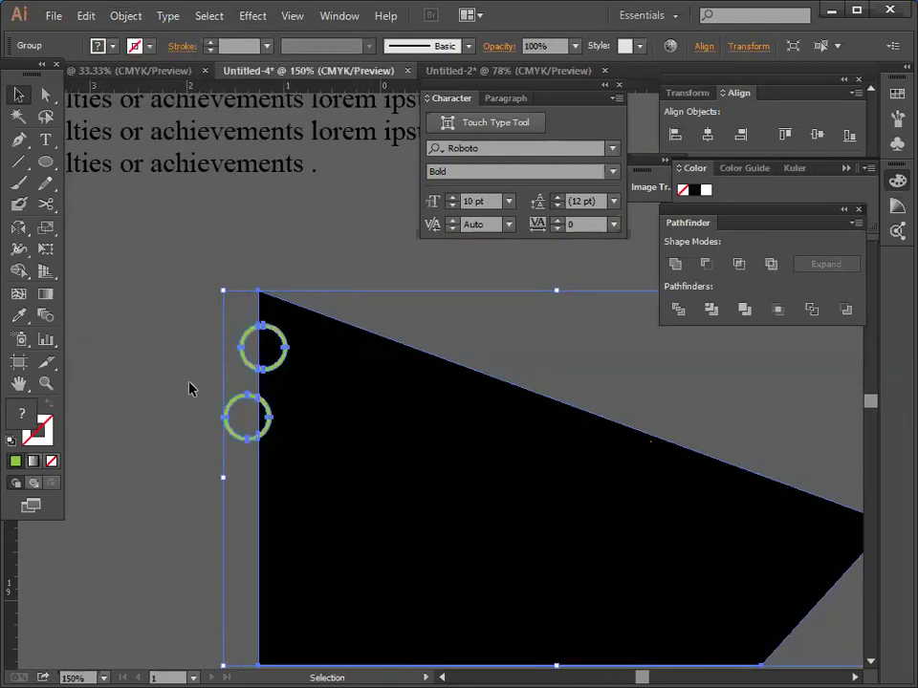
click(379, 299)
click(362, 341)
click(246, 301)
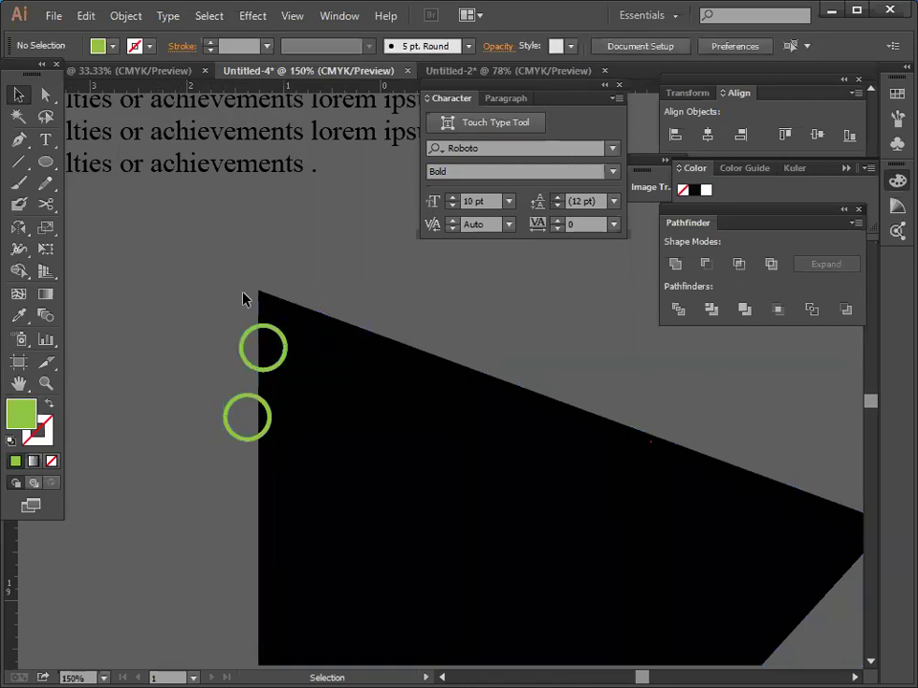
click(241, 352)
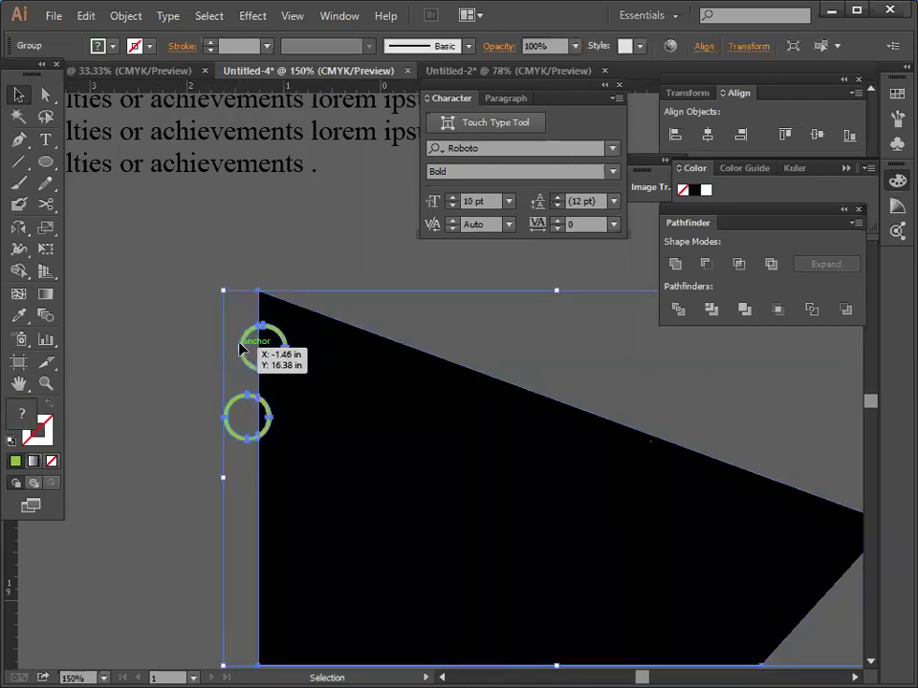
right_click(241, 349)
click(252, 444)
click(181, 414)
click(239, 402)
key(ctrl+shift+bracketleft)
click(247, 382)
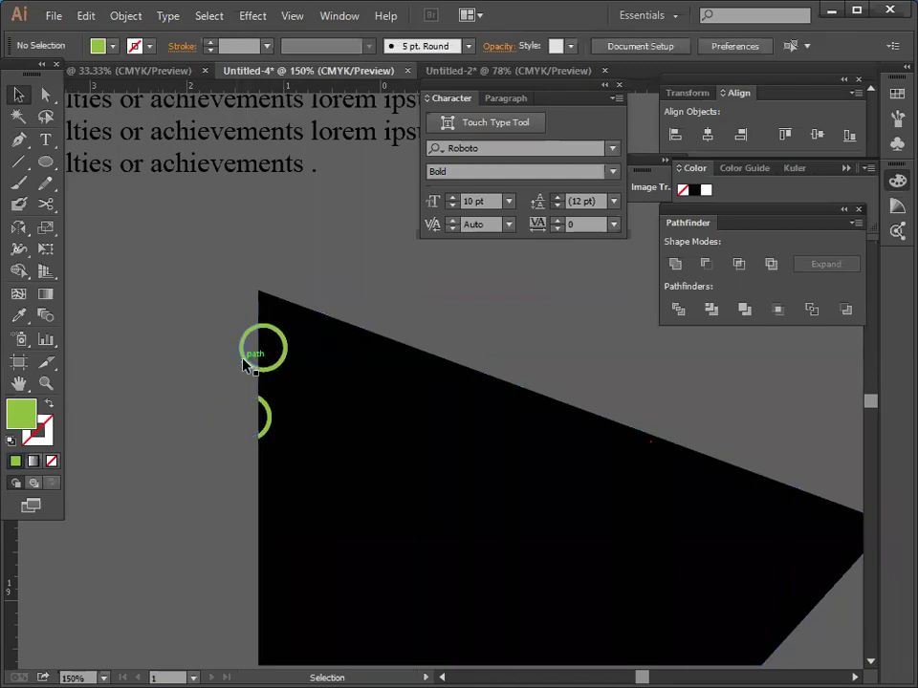
drag(234, 442, 238, 454)
click(236, 447)
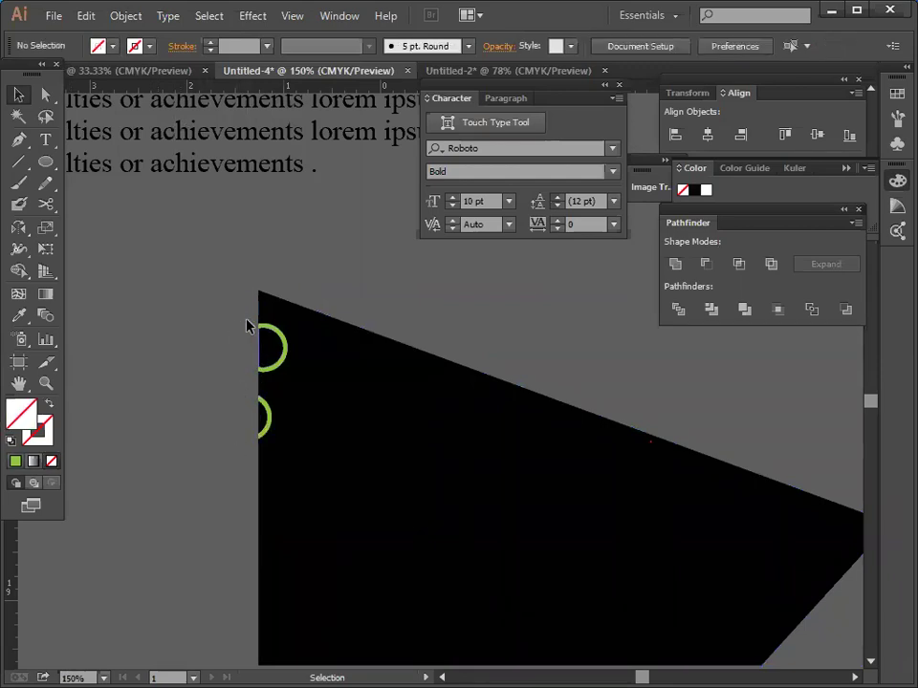
Group the black shape with the trimmed ring pieces and dismiss the accidentally opened graph dialog.
scroll(232, 344, down, 3)
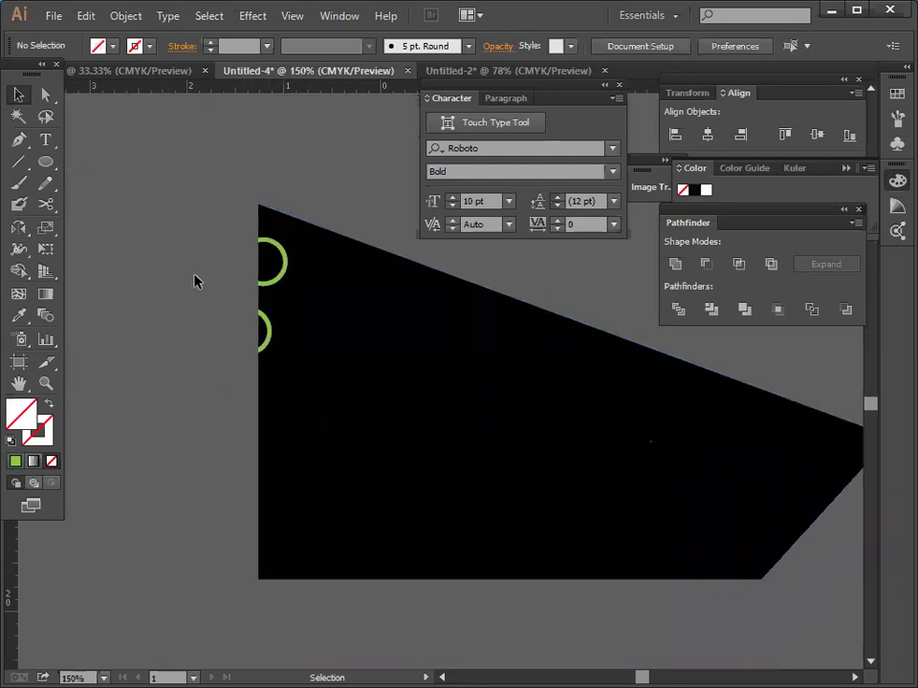
drag(217, 227, 391, 430)
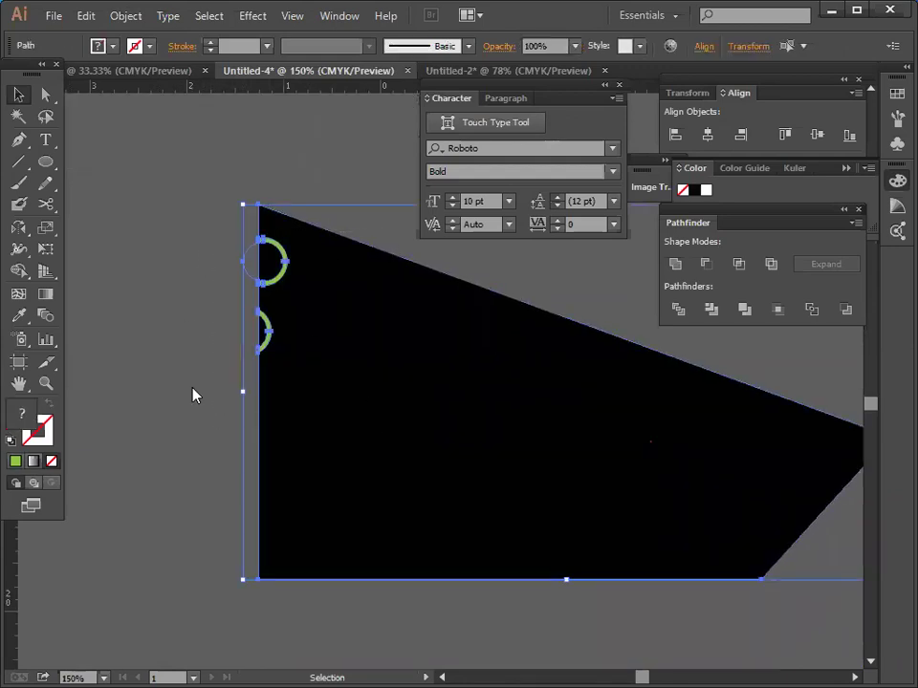
right_click(195, 391)
click(221, 205)
key(j)
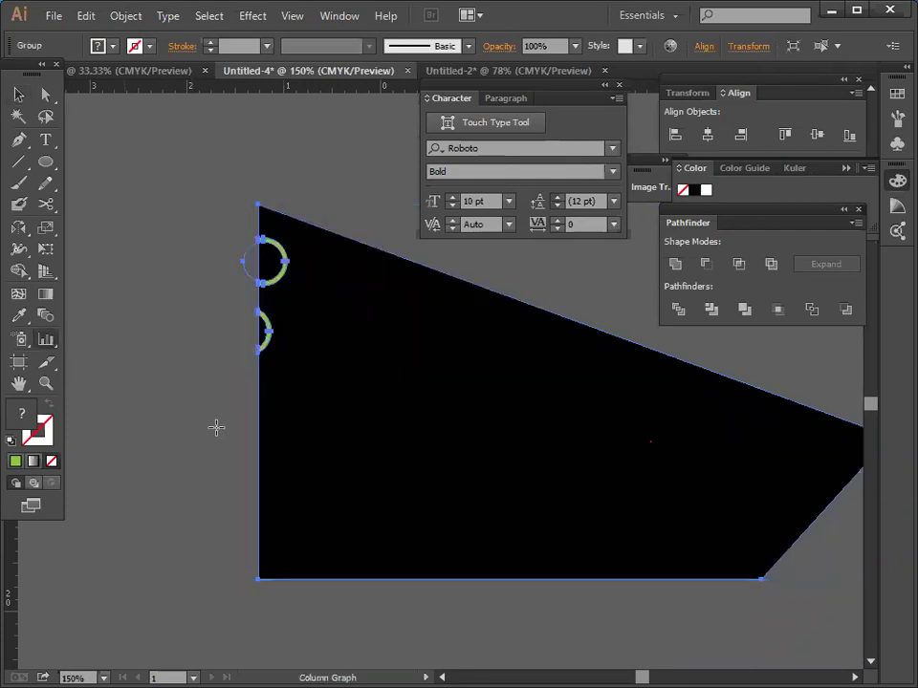
click(464, 481)
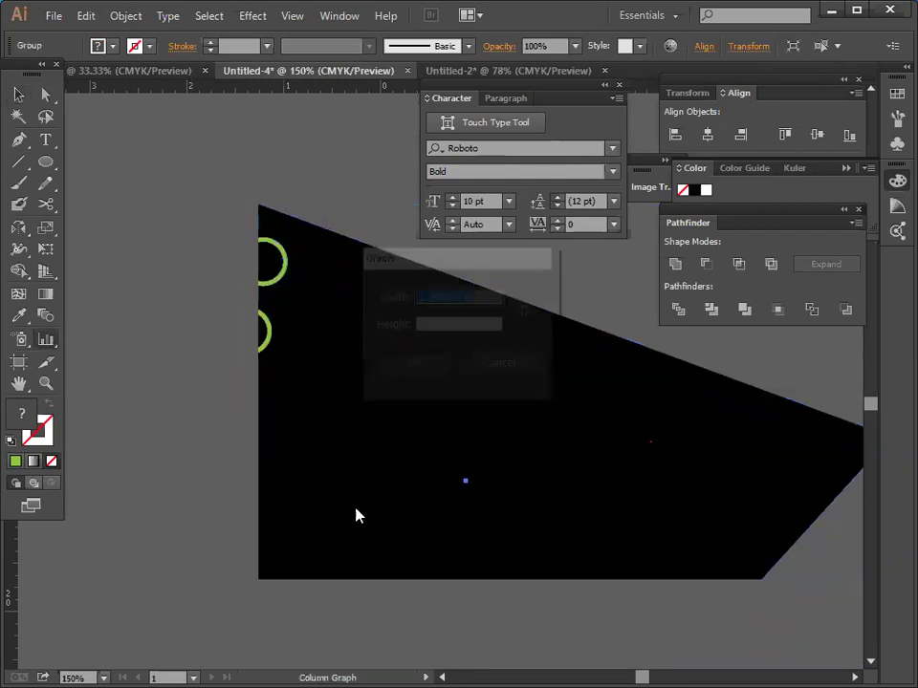
click(504, 371)
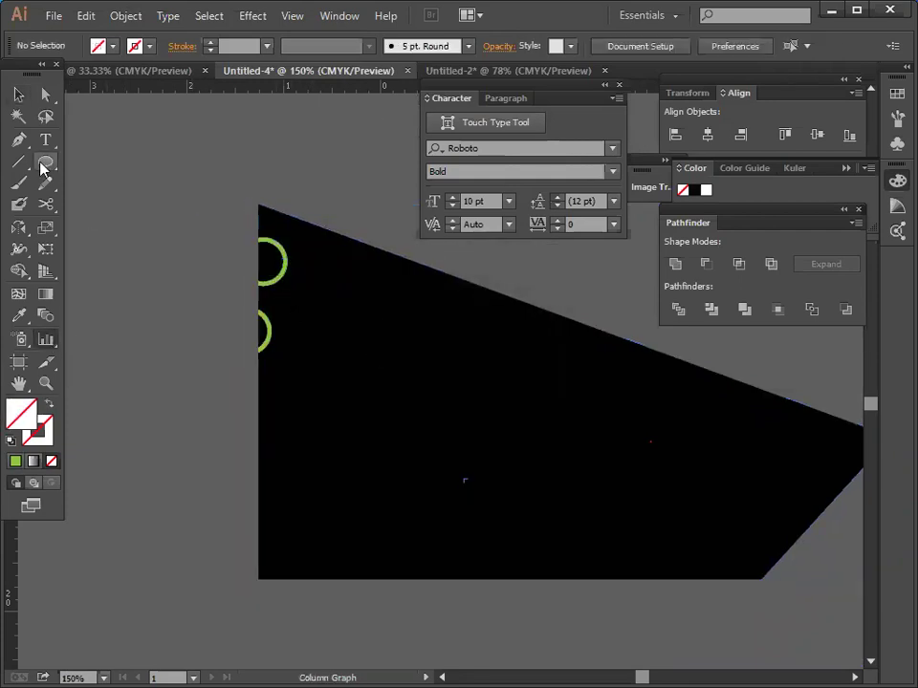
click(19, 93)
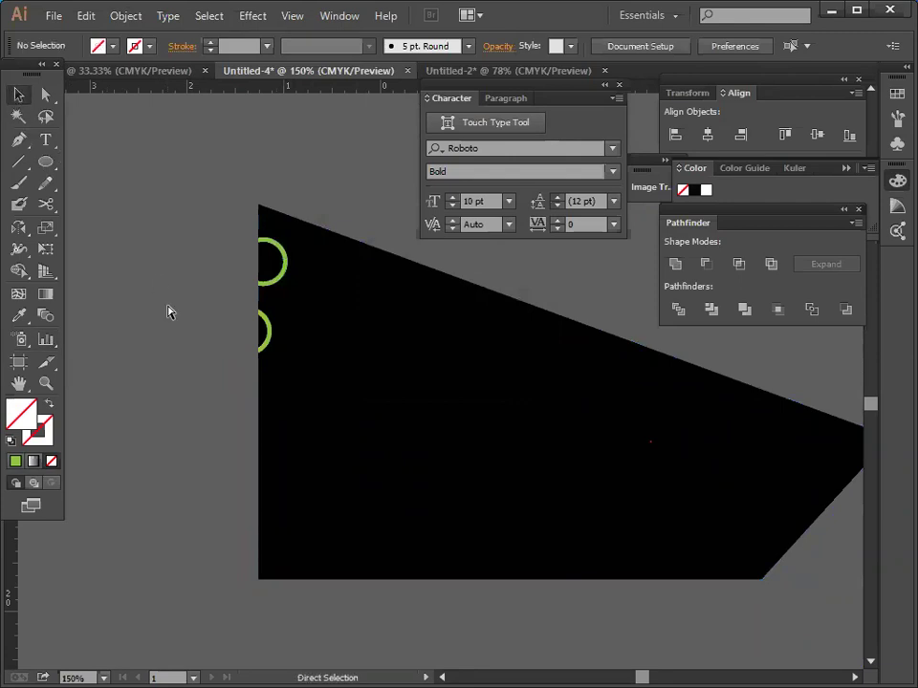
Undo the grouping, the ring trimming and the moves until the divided pieces are back on the artboard.
key(ctrl+minus)
key(ctrl+minus)
key(ctrl+minus)
key(ctrl+a)
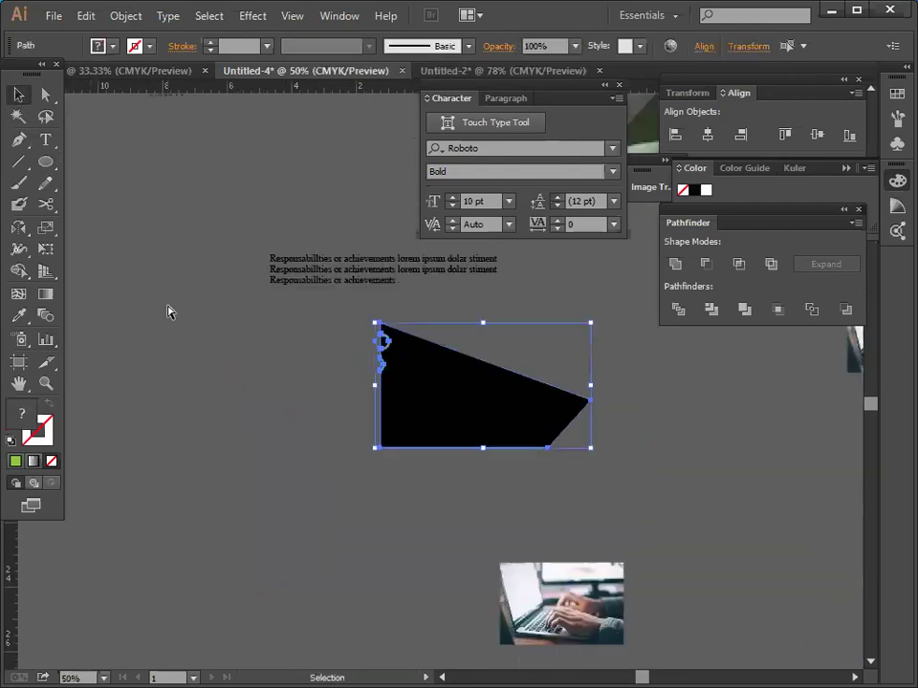
key(ctrl+g)
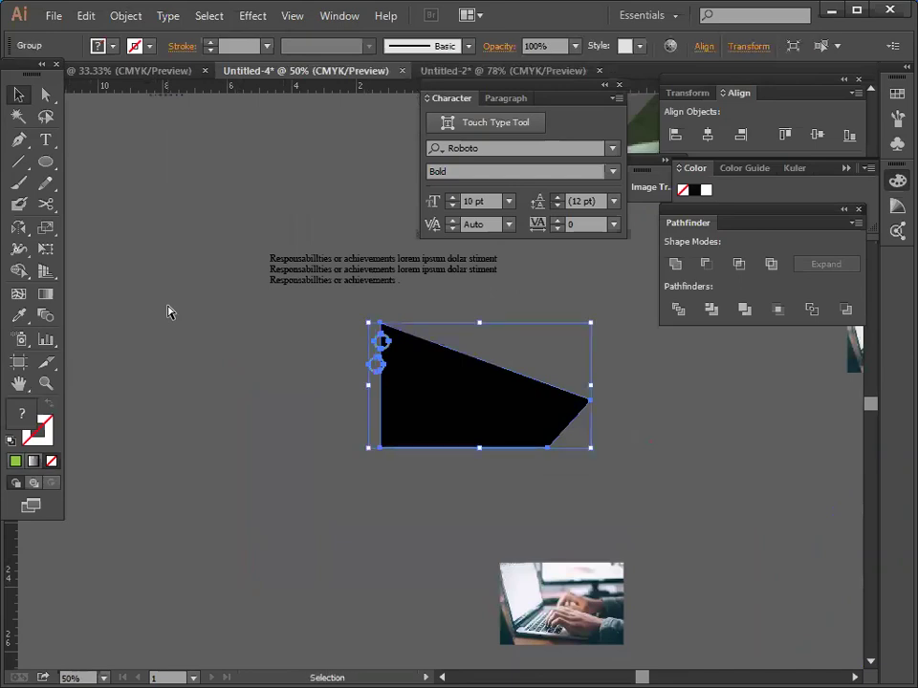
key(shift+Right)
key(shift+Right)
key(shift+Right)
key(shift+Up)
key(shift+Up)
key(shift+Up)
key(shift+Up)
key(shift+Up)
key(shift+Up)
key(shift+Up)
key(shift+Up)
key(shift+Up)
key(shift+Up)
key(shift+Up)
key(shift+Up)
key(shift+Up)
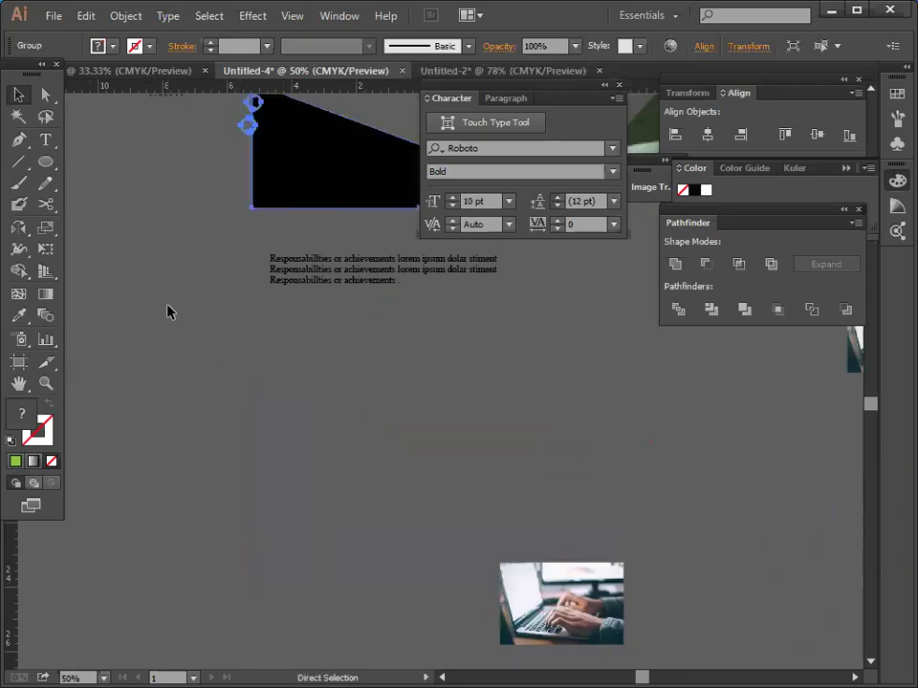
scroll(310, 385, up, 5)
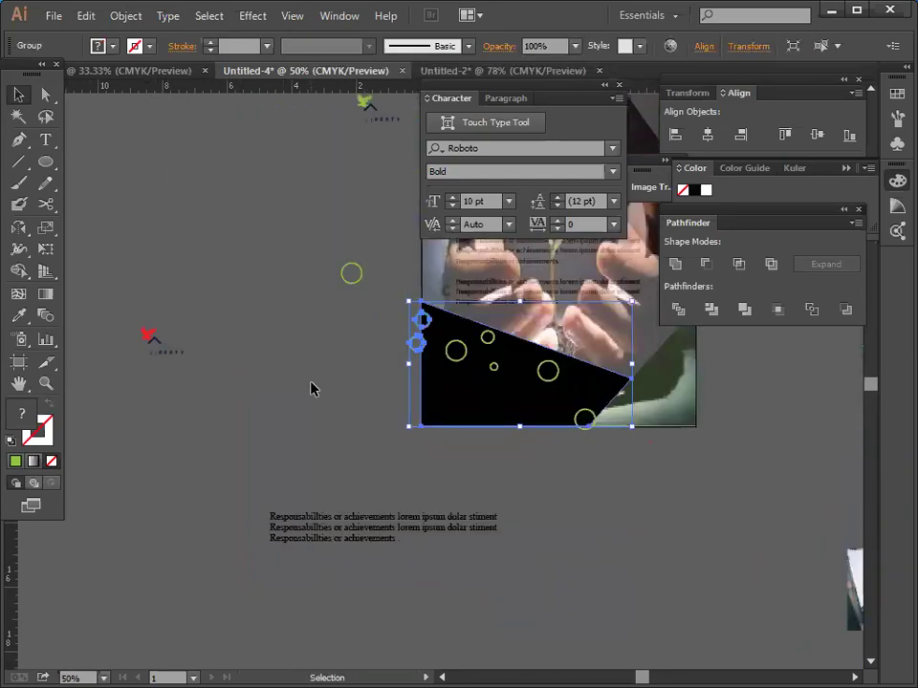
click(302, 430)
key(a)
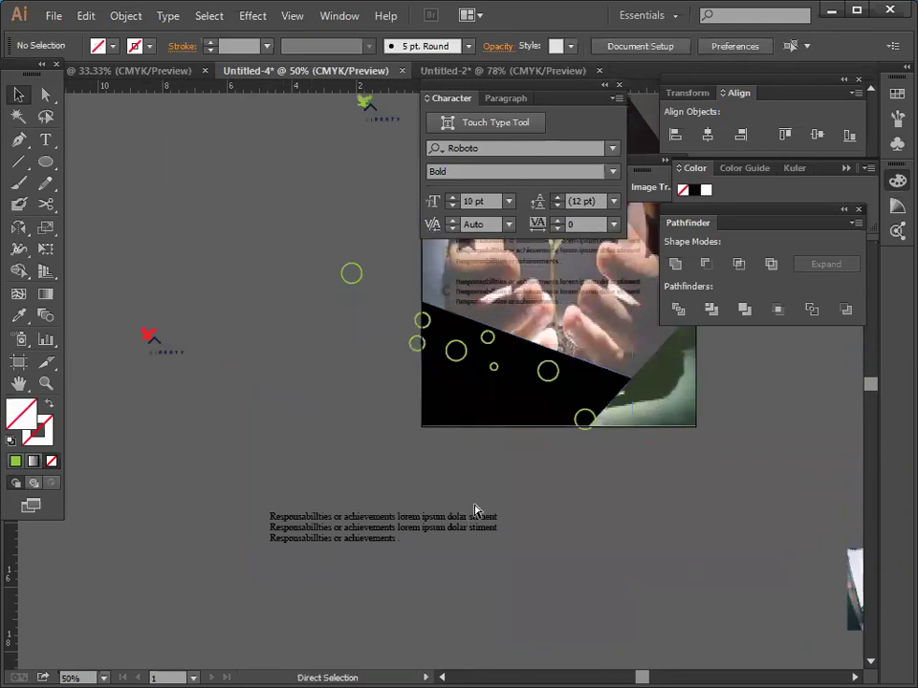
Undo the Pathfinder Divide and the expansion of the two left-edge rings.
key(ctrl+equal)
key(ctrl+equal)
key(ctrl+equal)
key(ctrl+equal)
scroll(416, 453, up, 4)
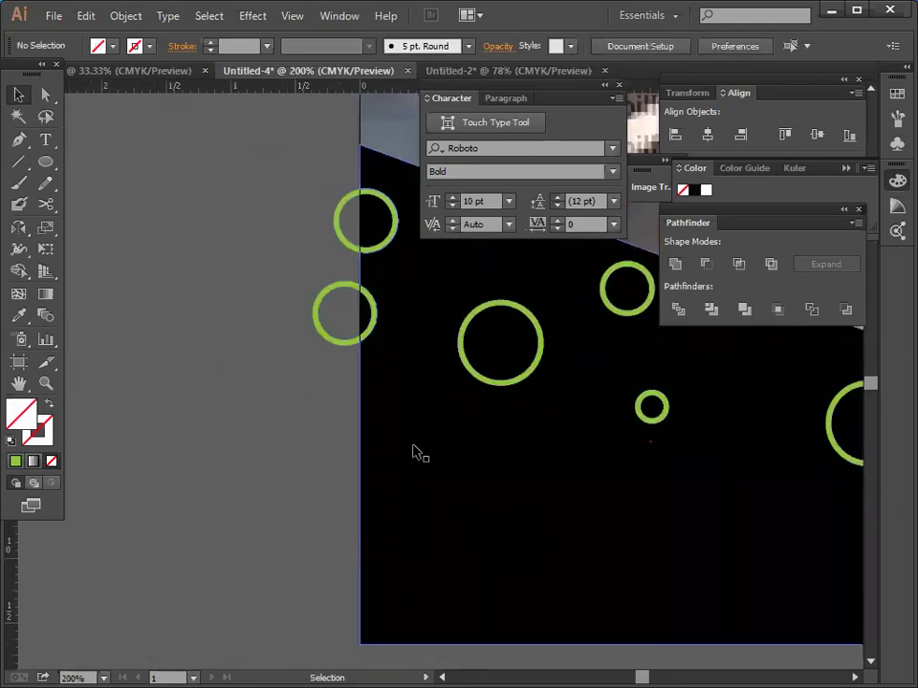
click(350, 393)
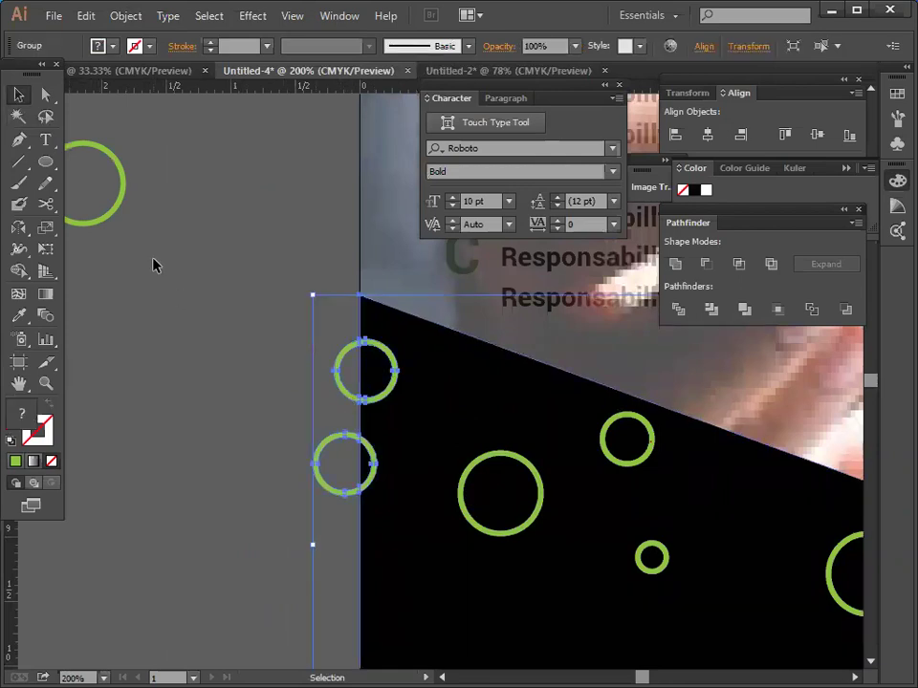
key(ctrl+alt+3)
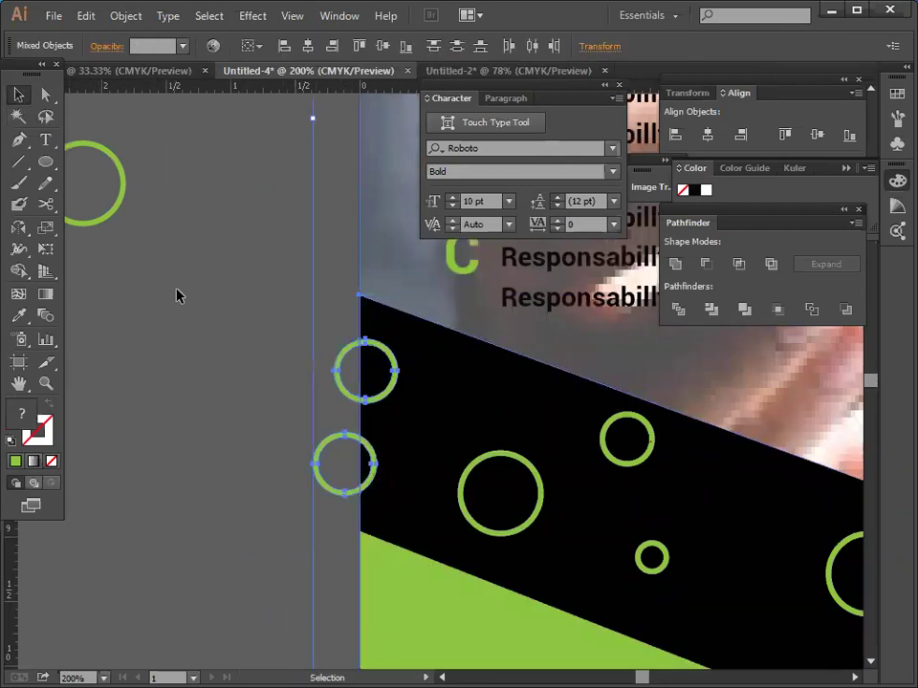
key(ctrl+z)
click(134, 435)
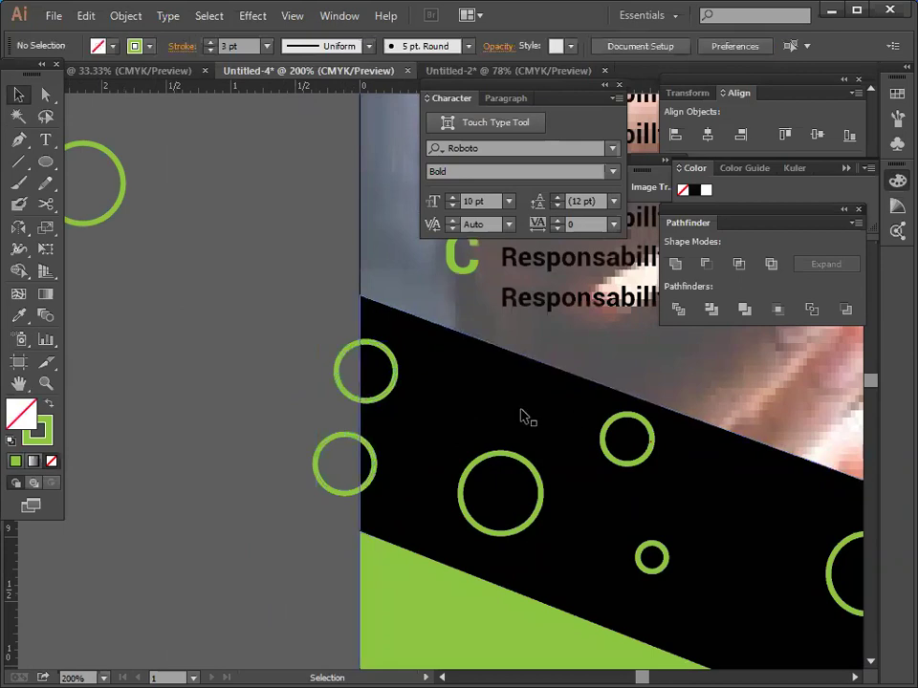
Set the opacity of the large ring nearest the left-edge rings in the black band to 10%.
scroll(524, 416, down, 2)
click(474, 466)
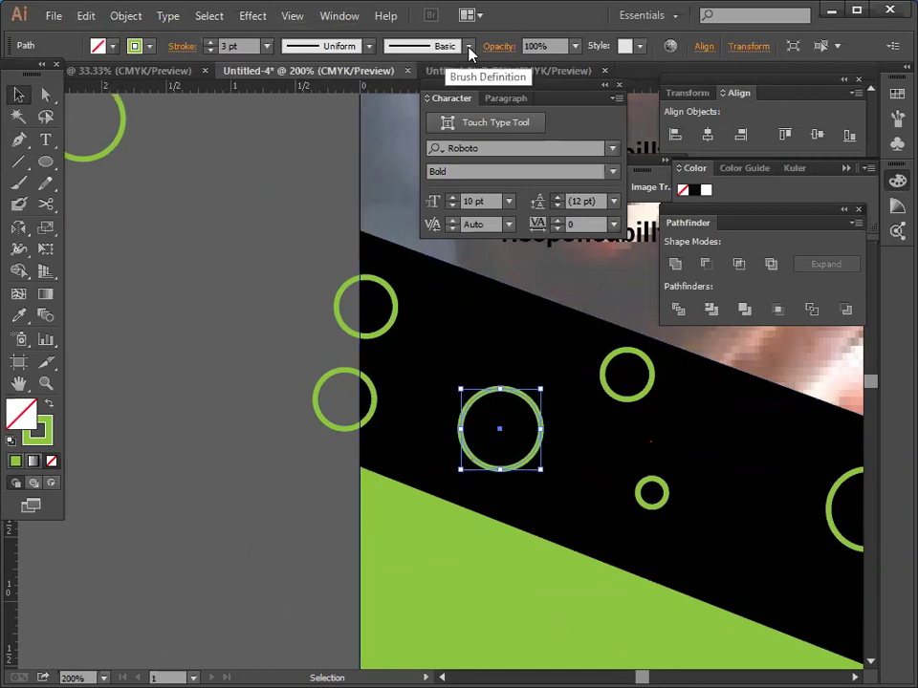
click(575, 46)
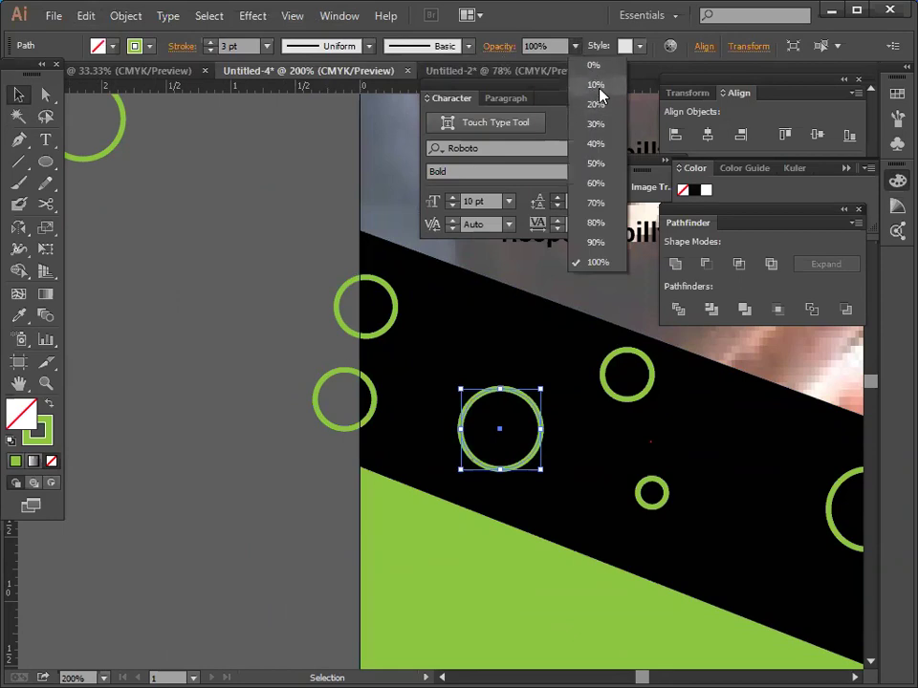
click(599, 87)
click(278, 287)
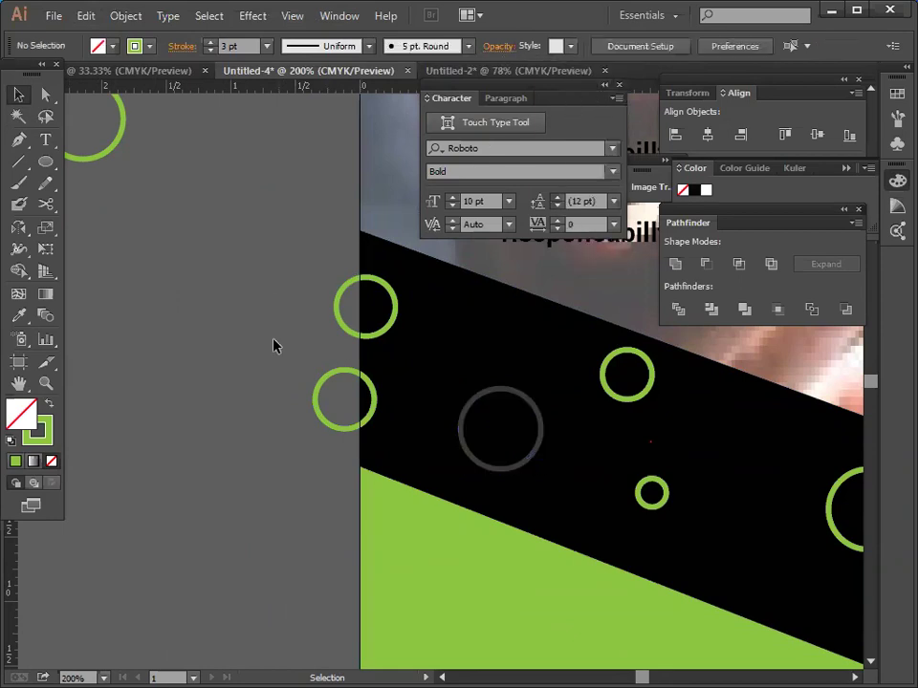
Set the opacity of the medium ring near the black band's upper edge to 20%.
click(613, 394)
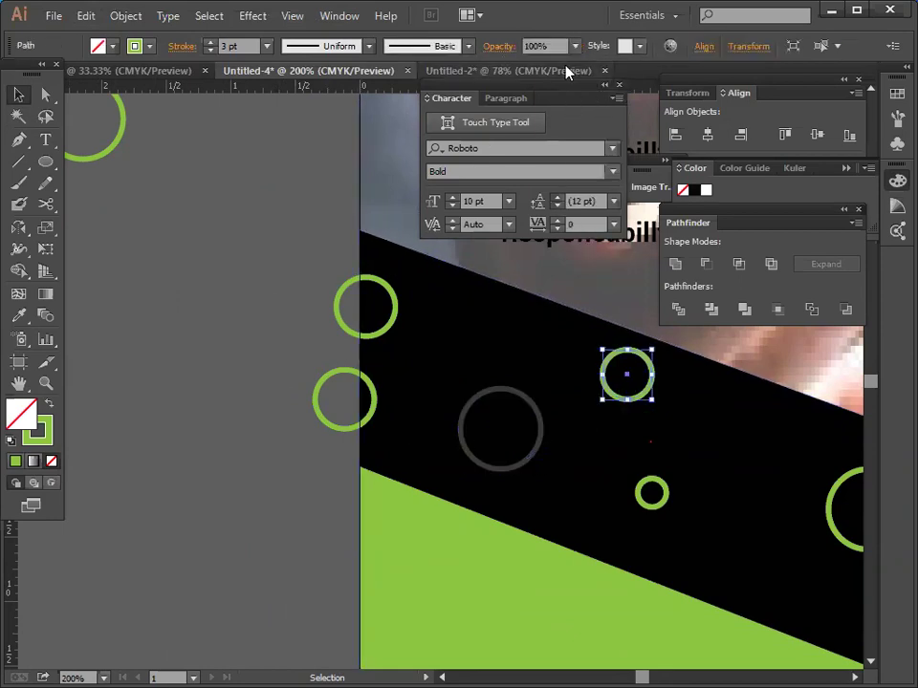
click(575, 46)
click(594, 103)
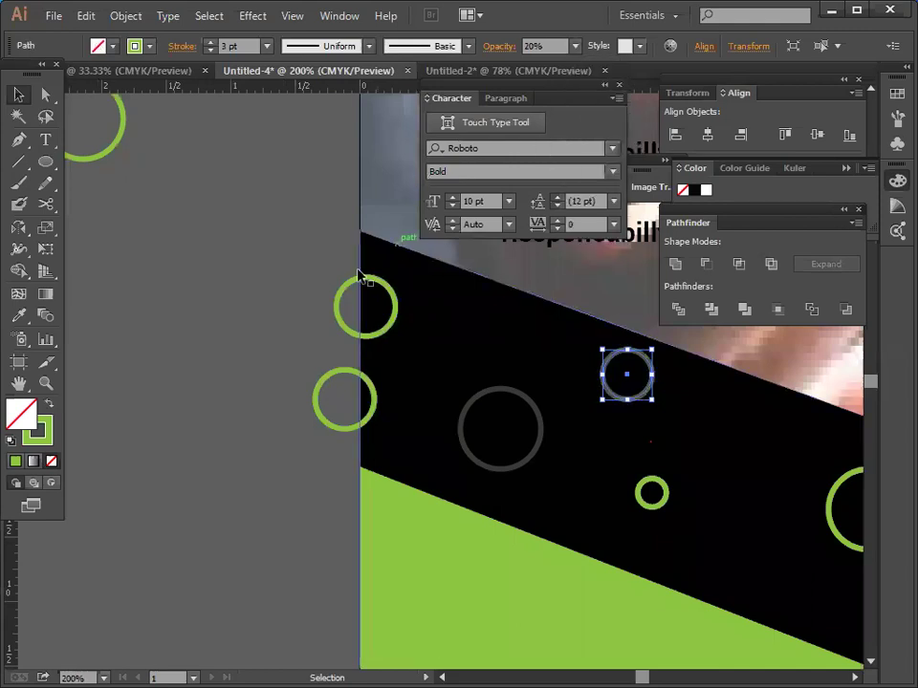
click(285, 289)
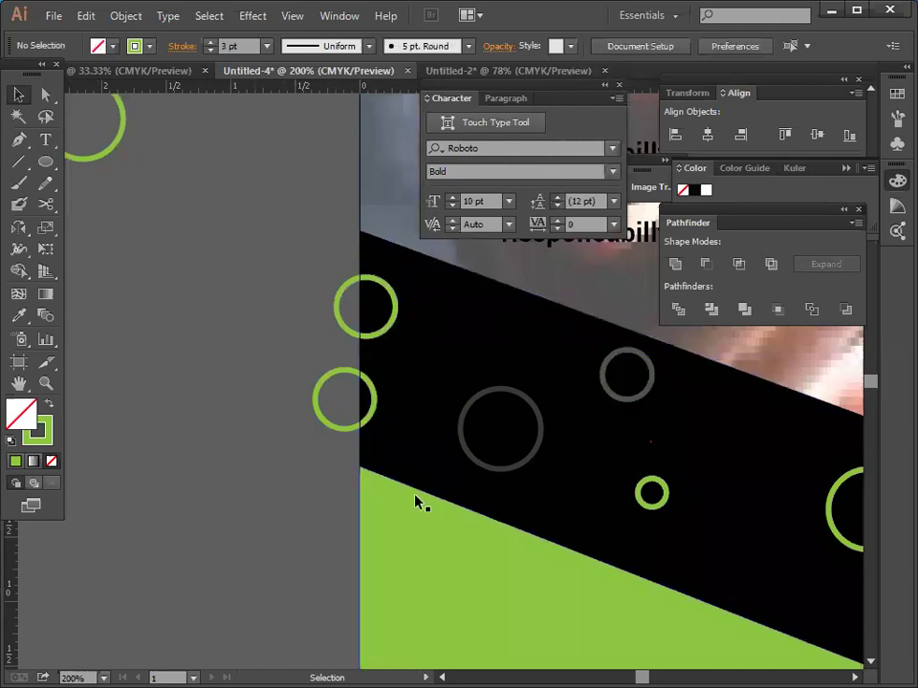
Set the opacity of the smallest ring in the black band to 40%.
click(646, 501)
click(575, 45)
click(593, 142)
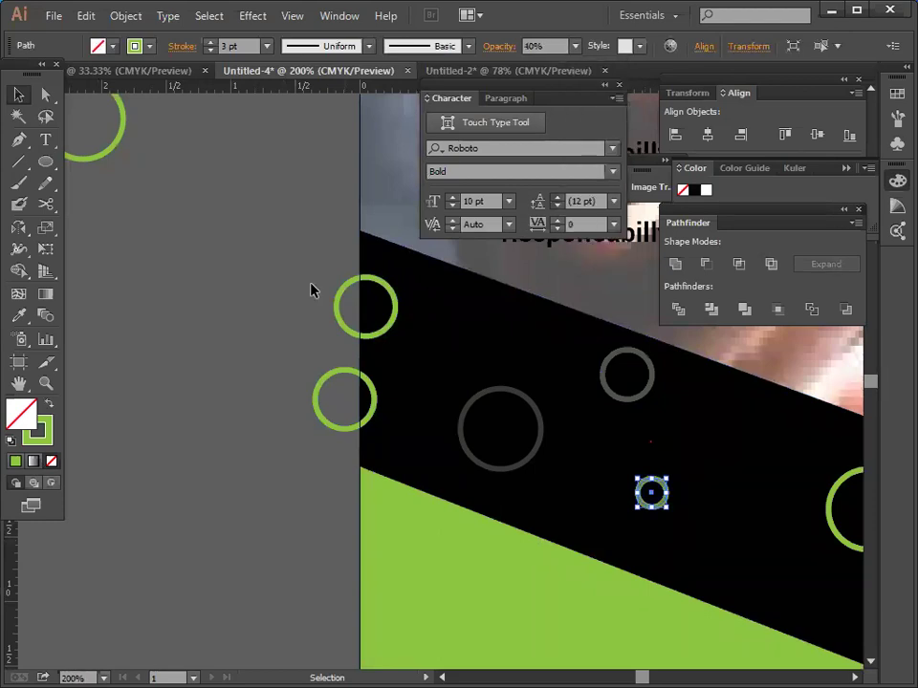
click(209, 307)
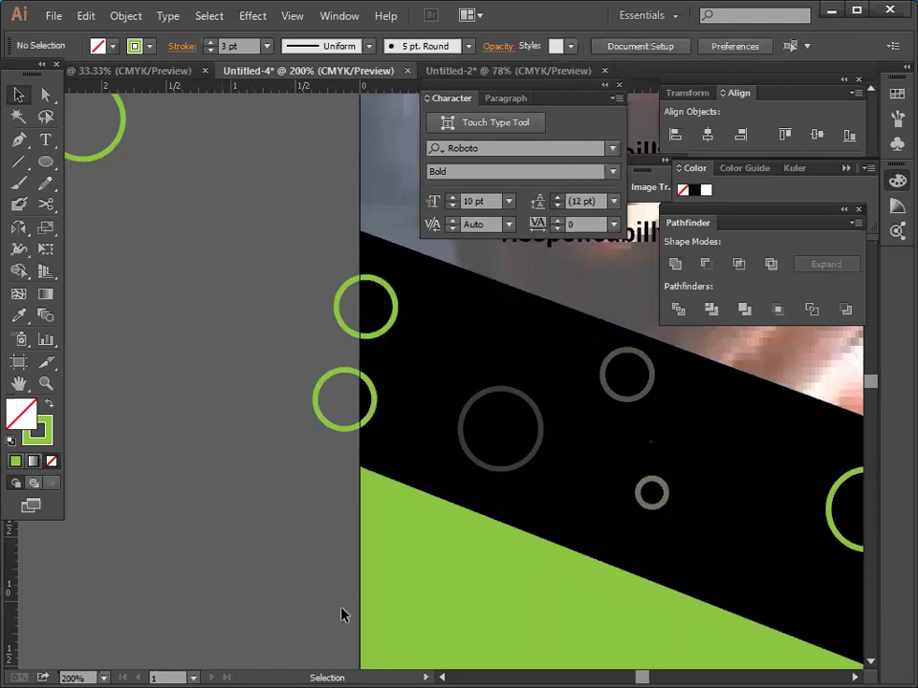
Set the opacity of the large green ring near the middle of the black band to 70%.
scroll(648, 668, right, 5)
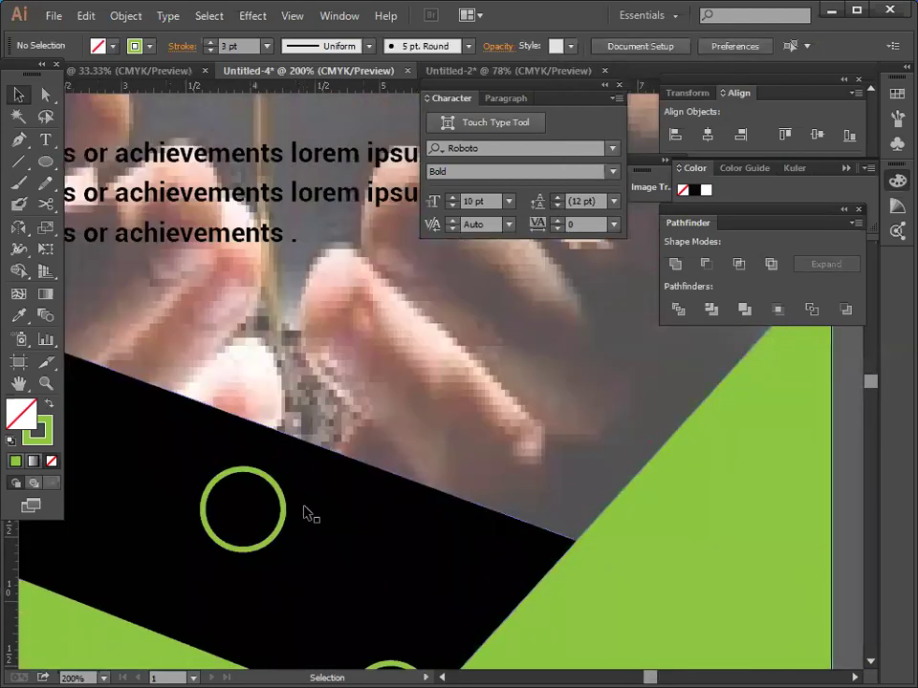
click(284, 510)
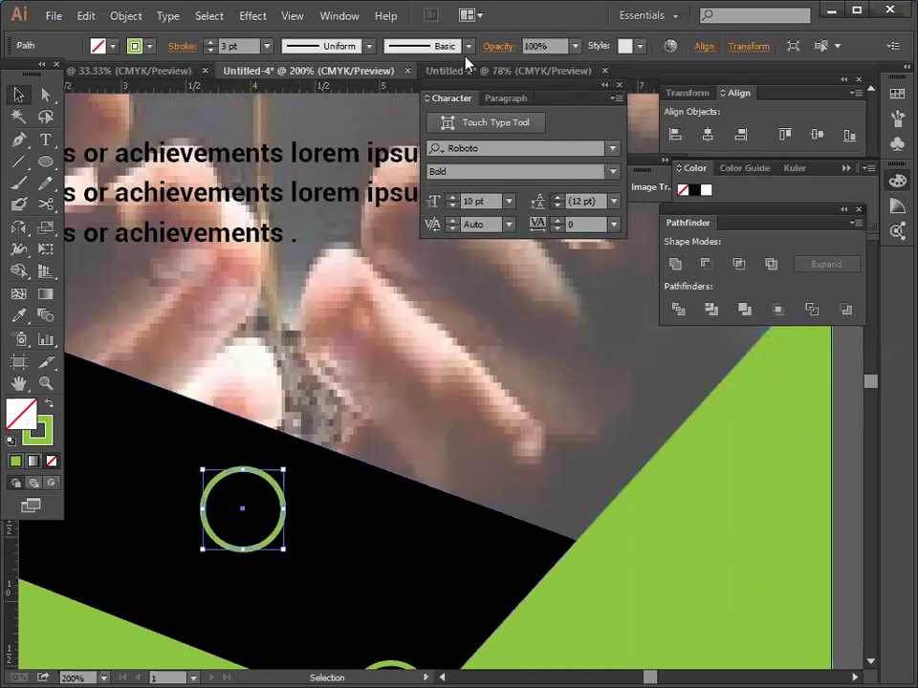
click(575, 46)
click(592, 202)
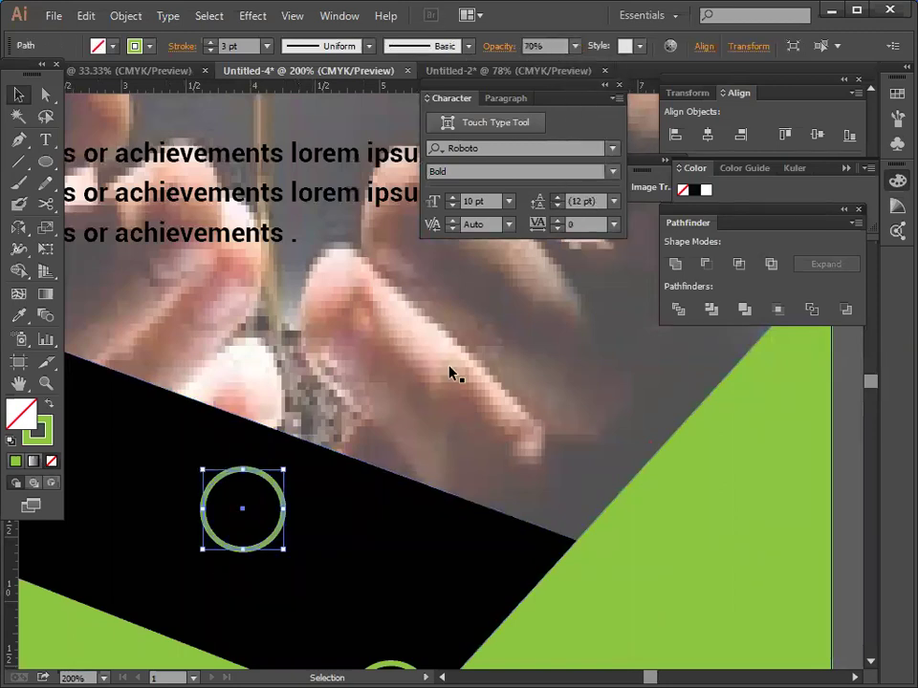
double_click(591, 447)
key(a)
key(ctrl+minus)
key(ctrl+minus)
key(ctrl+minus)
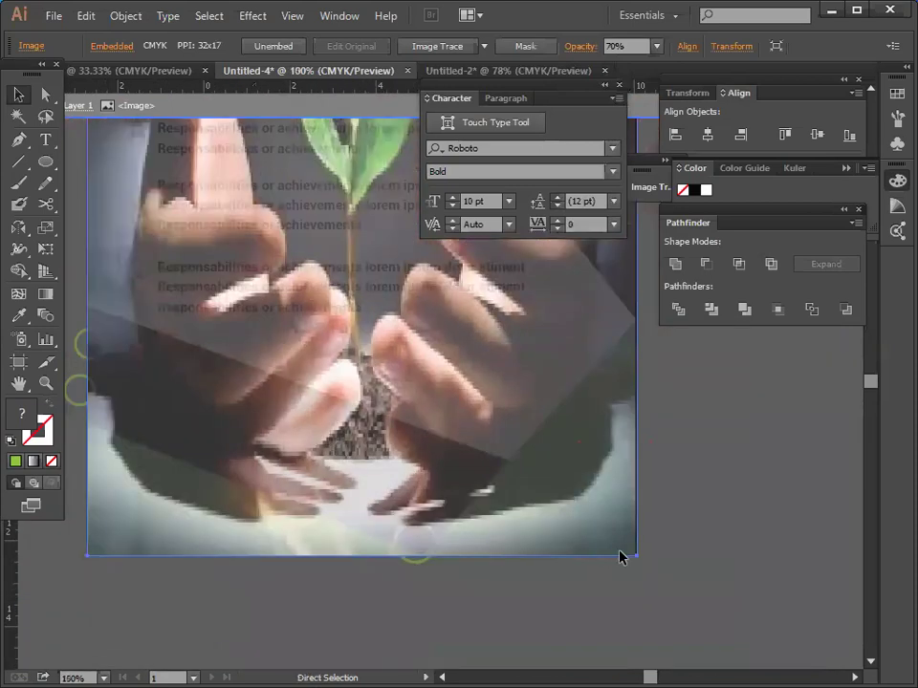
double_click(622, 557)
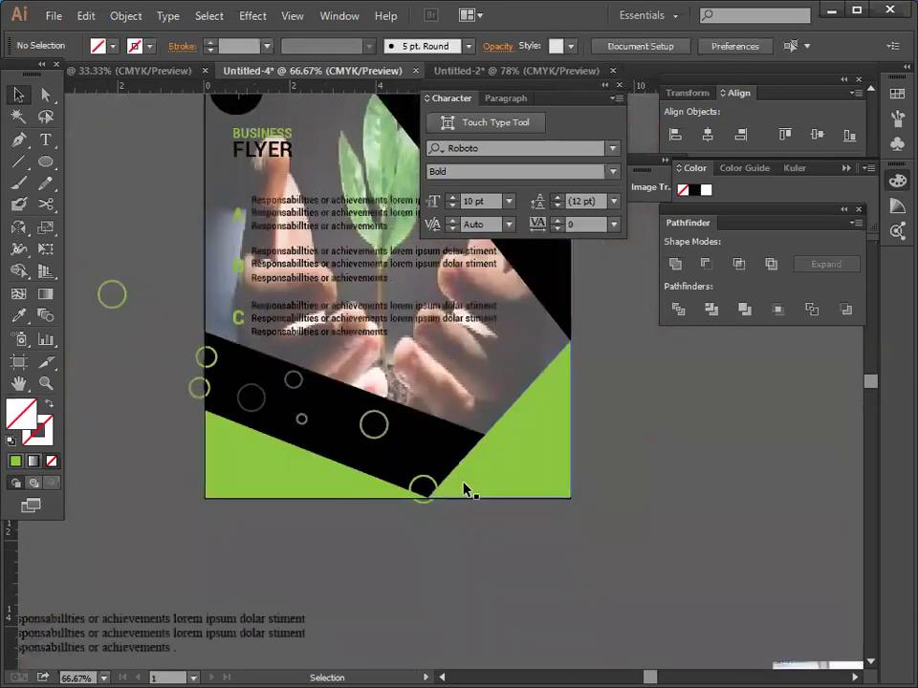
Set the opacity of the ring at the black band's lowest corner, on the flyer's bottom edge, to 20%.
click(421, 503)
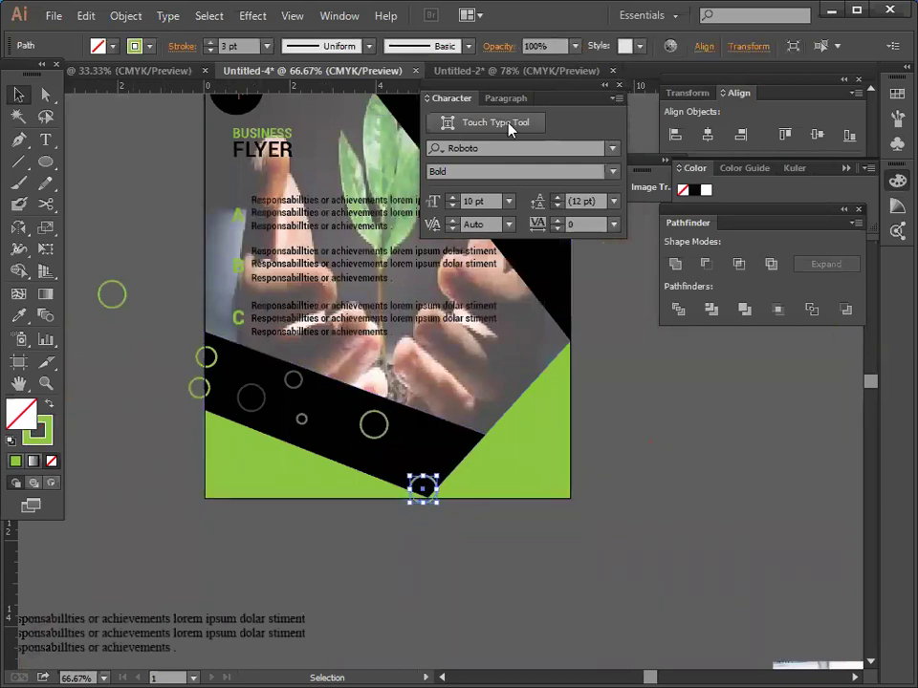
click(575, 46)
click(594, 106)
click(688, 498)
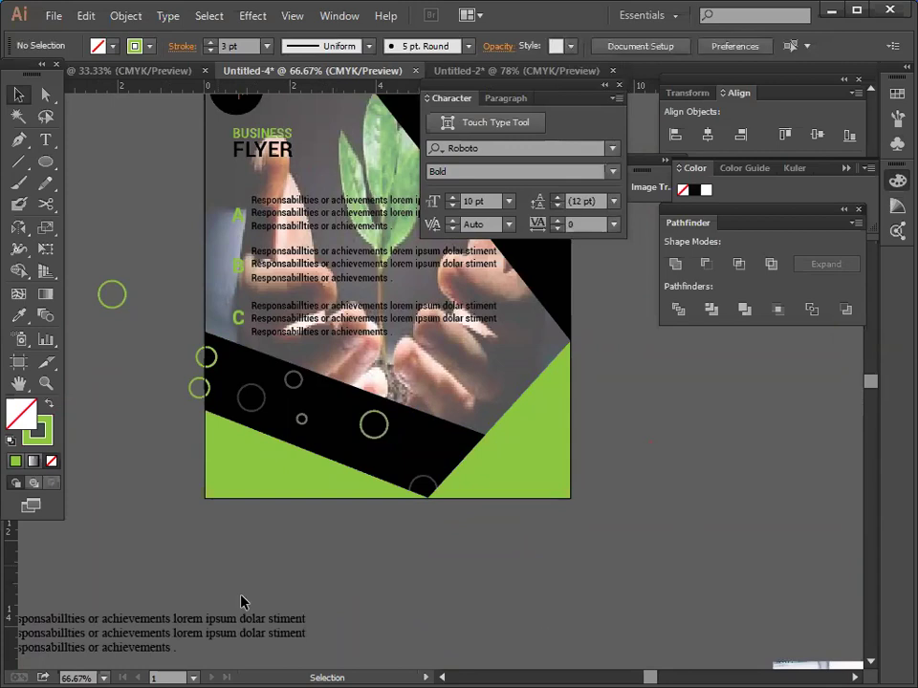
Set the opacity of the large ring near the middle of the black band to 40%.
click(374, 424)
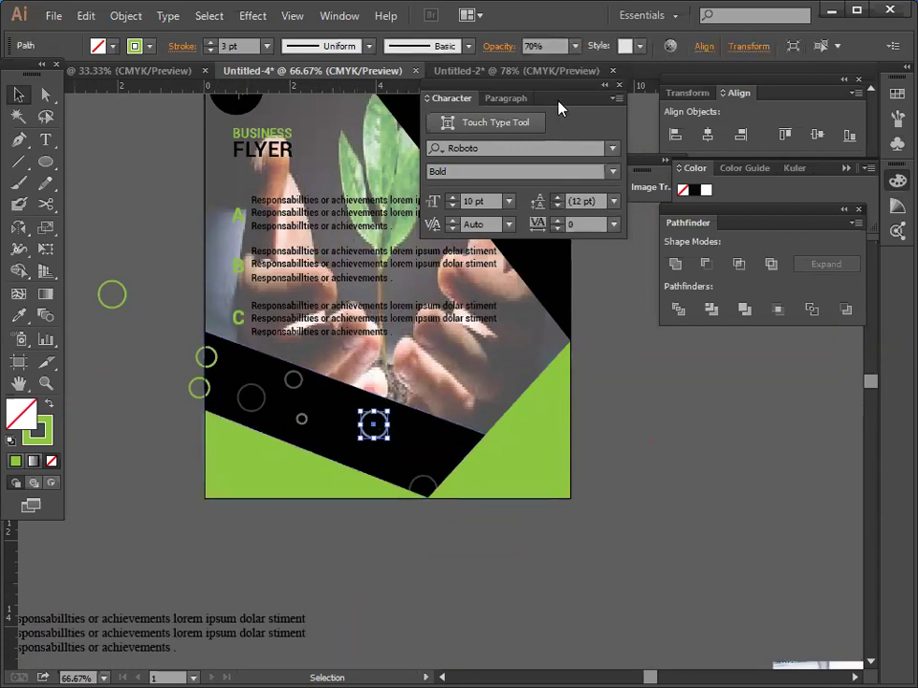
click(574, 45)
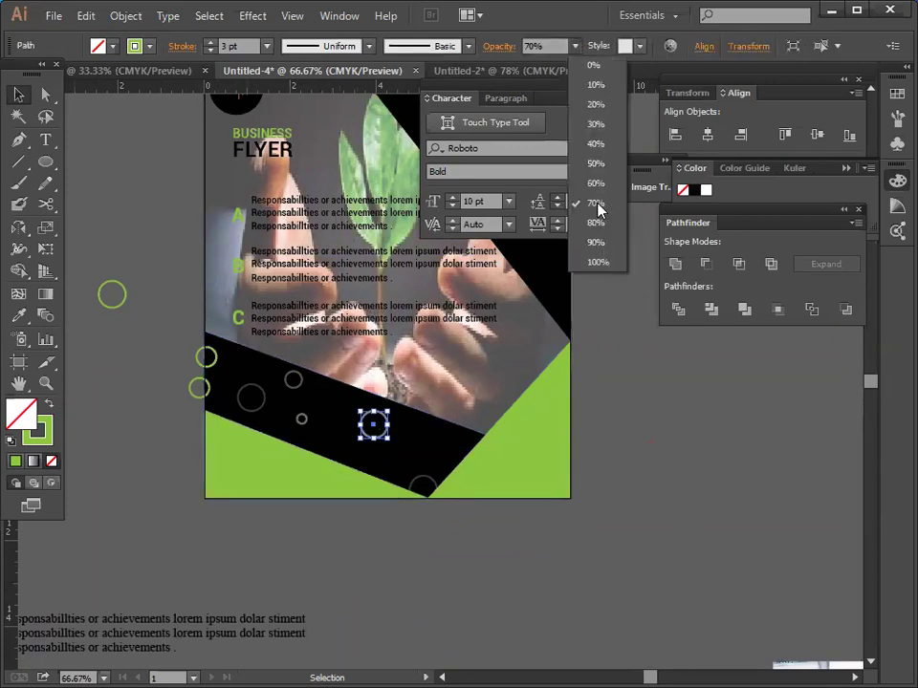
click(602, 144)
click(668, 409)
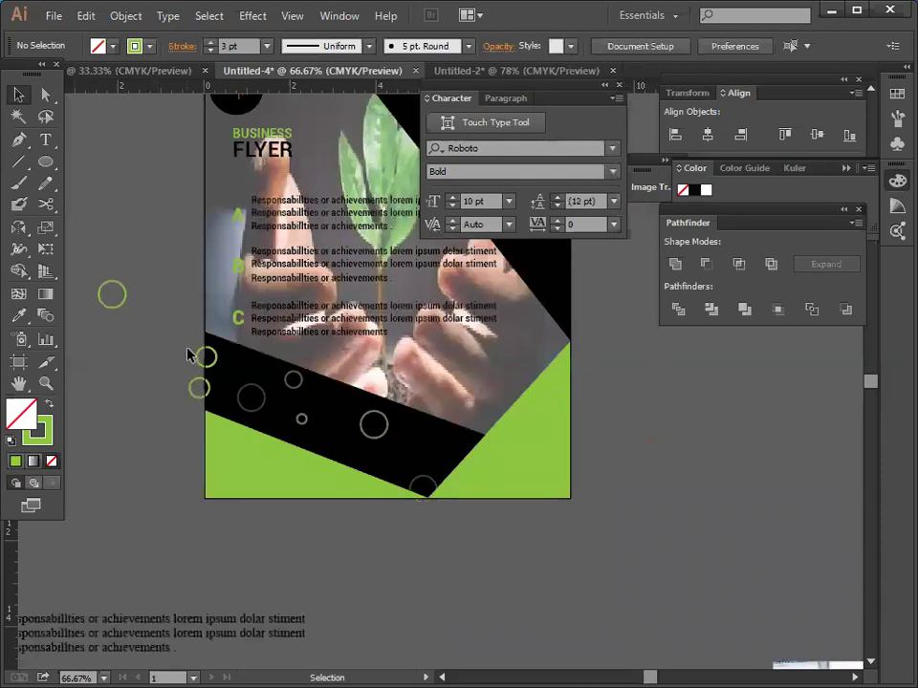
Expand the fill and stroke of the lower green ring on the flyer's left edge.
drag(176, 351, 147, 409)
click(163, 430)
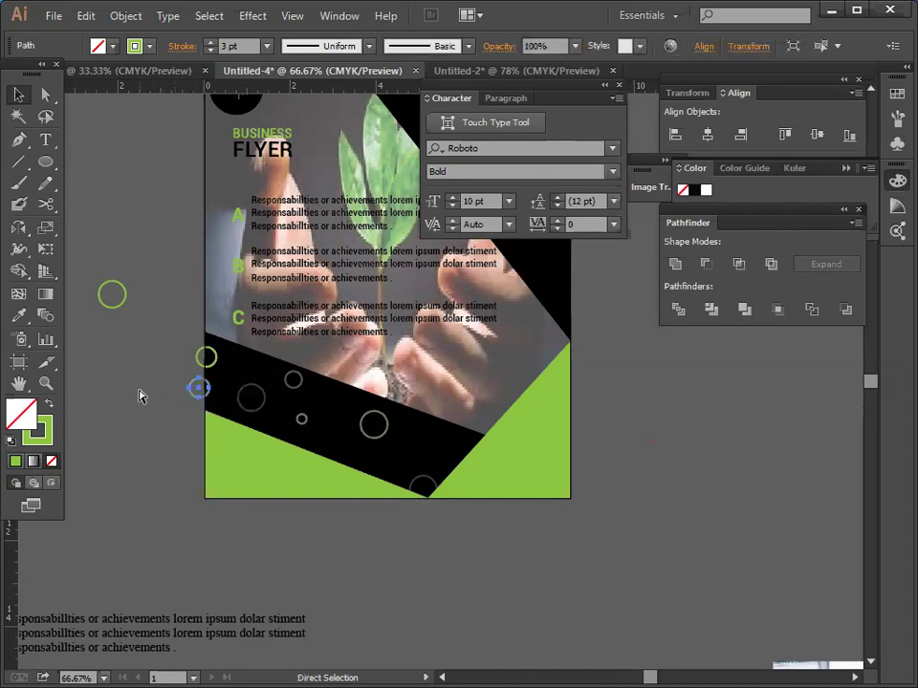
key(ctrl+equal)
key(ctrl+equal)
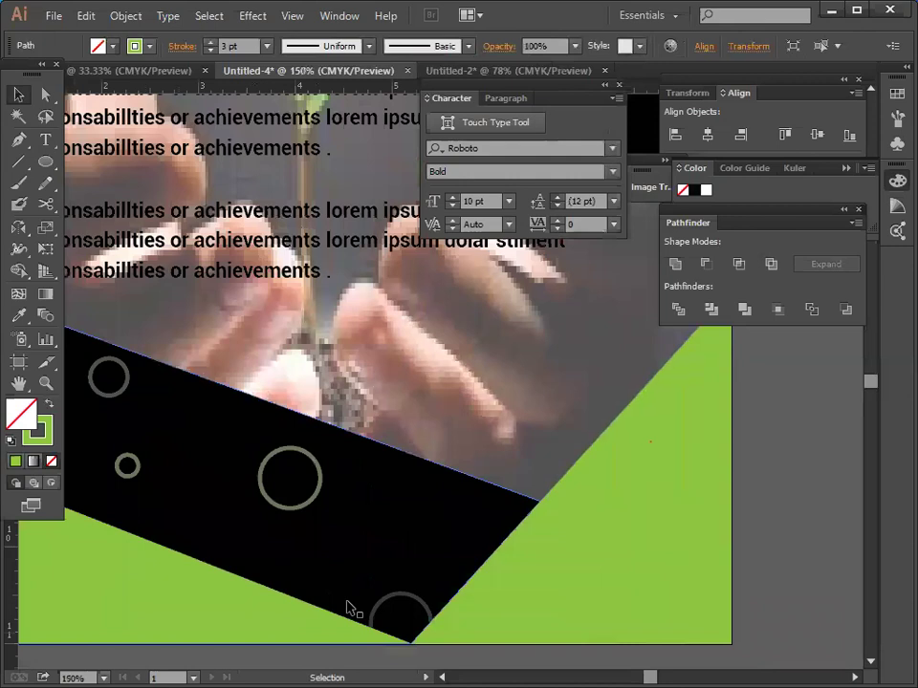
scroll(646, 666, left, 5)
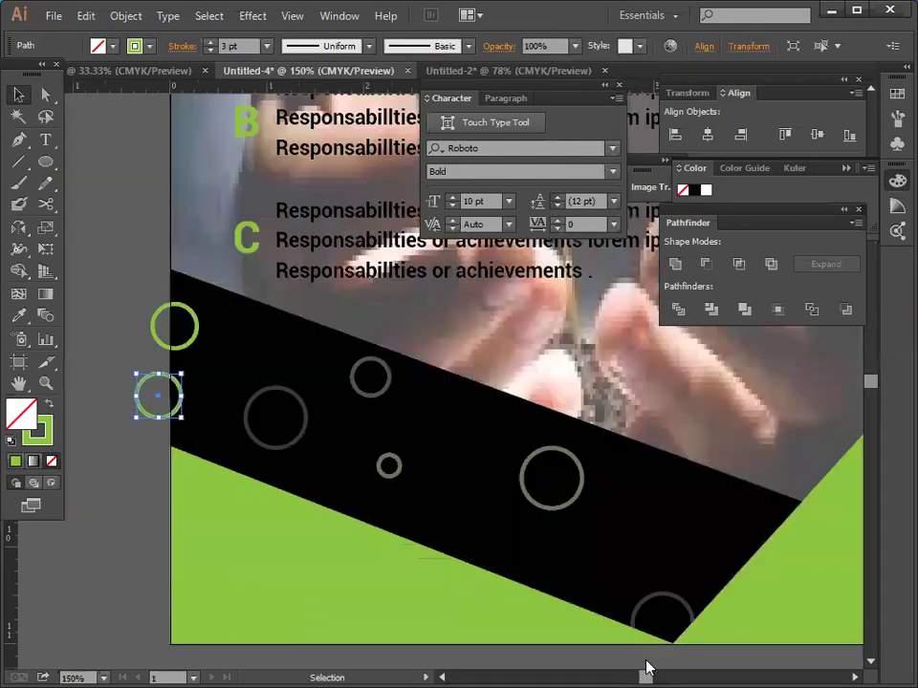
click(120, 16)
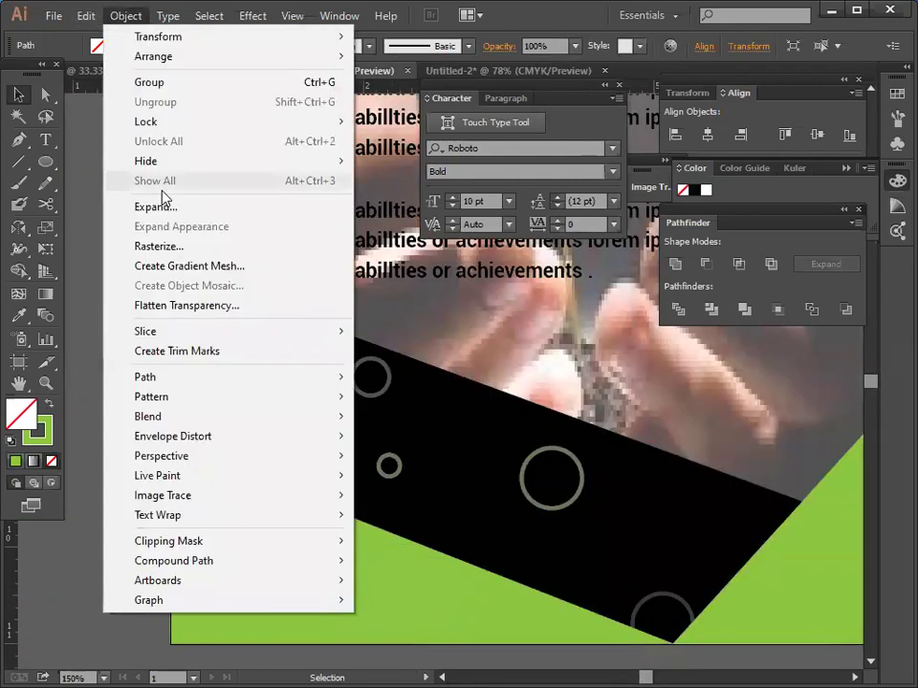
click(123, 204)
click(405, 439)
click(103, 346)
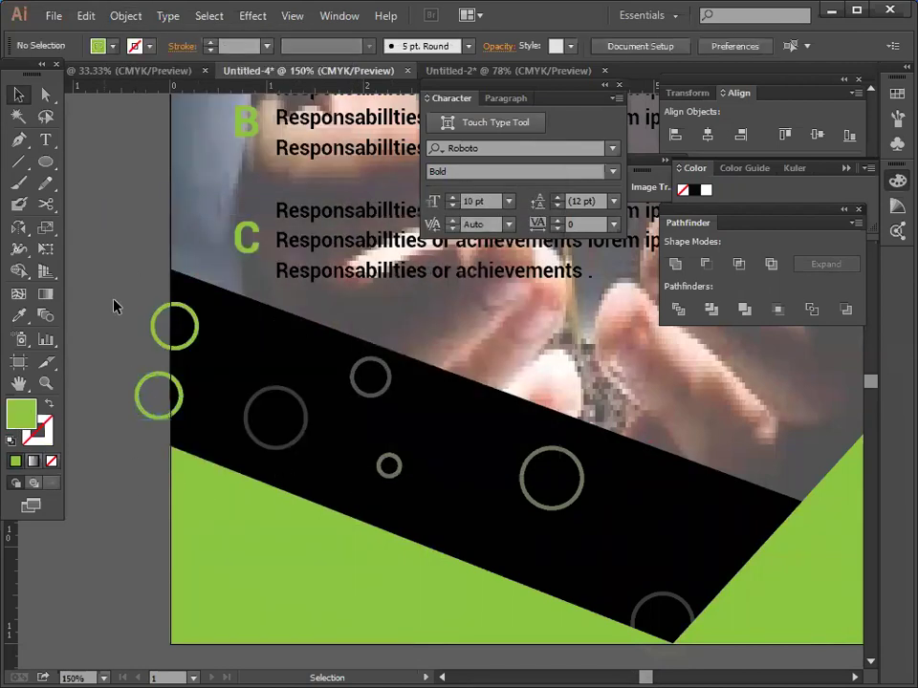
Expand the fill and stroke of the upper green ring on the flyer's left edge.
drag(158, 406, 151, 413)
click(132, 470)
click(158, 325)
click(134, 18)
click(156, 207)
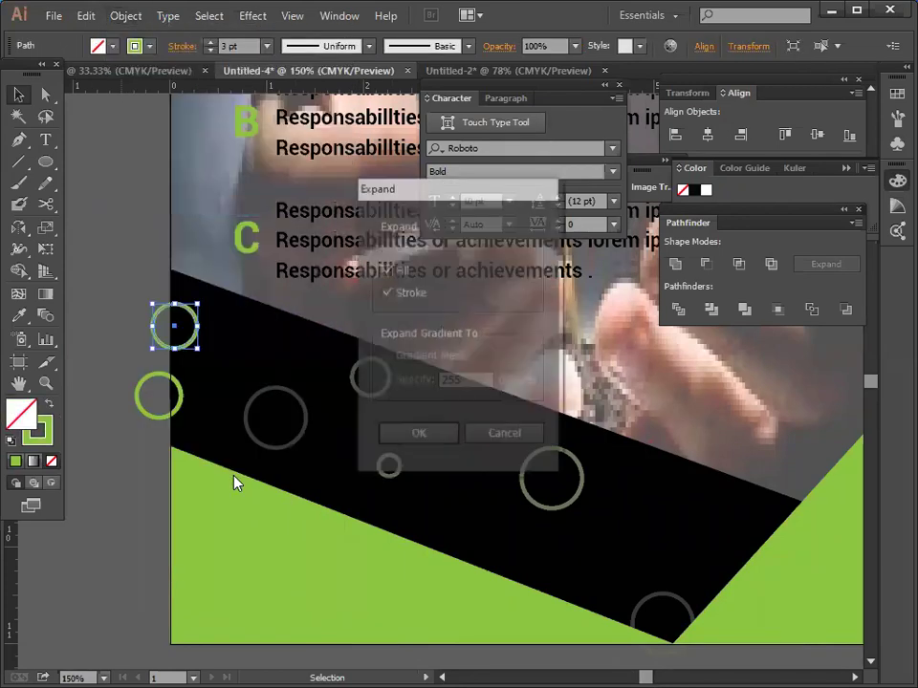
click(415, 434)
click(141, 507)
drag(137, 270, 151, 430)
click(140, 449)
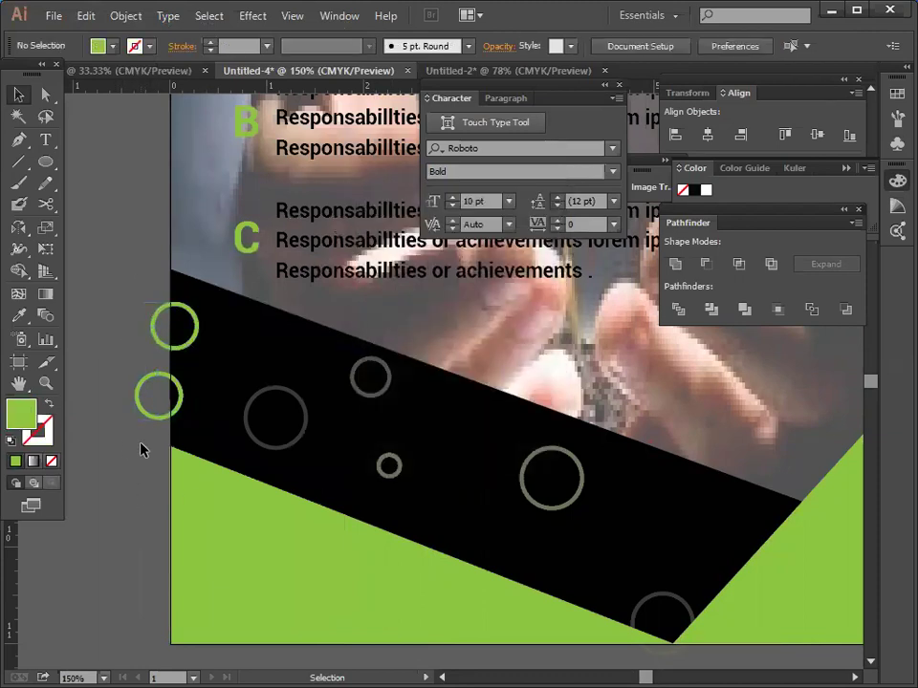
drag(137, 251, 181, 442)
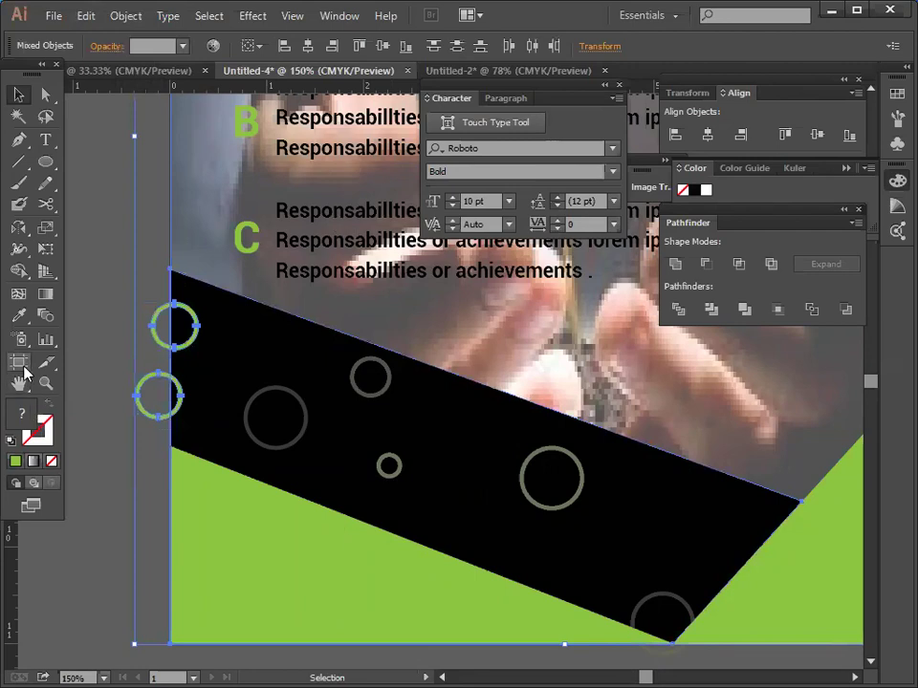
click(129, 379)
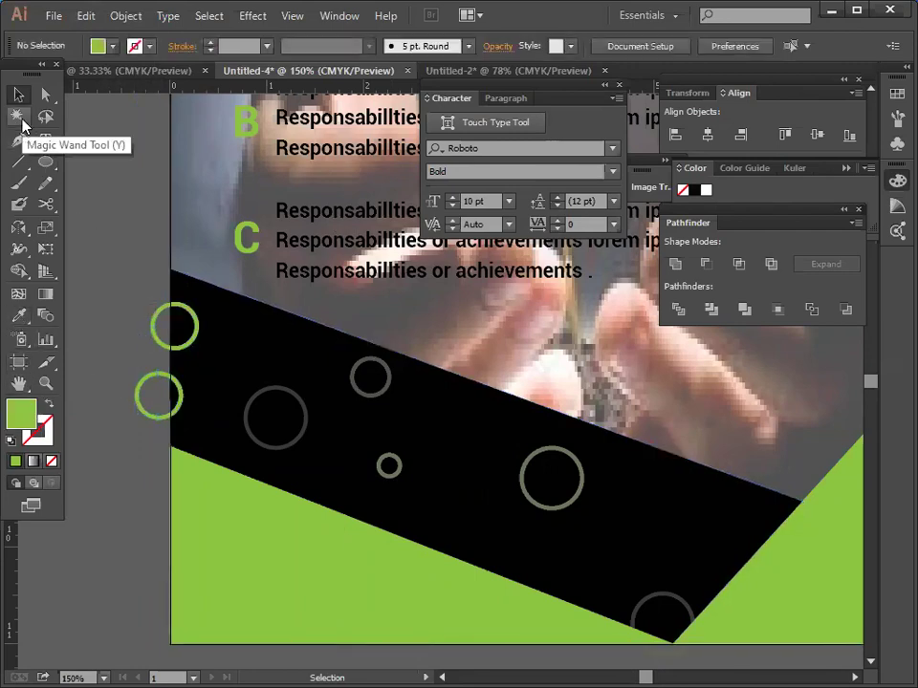
Draw a short diagonal line beside the artboard's left edge and select similar objects with the Magic Wand tool.
click(19, 161)
drag(88, 189, 134, 149)
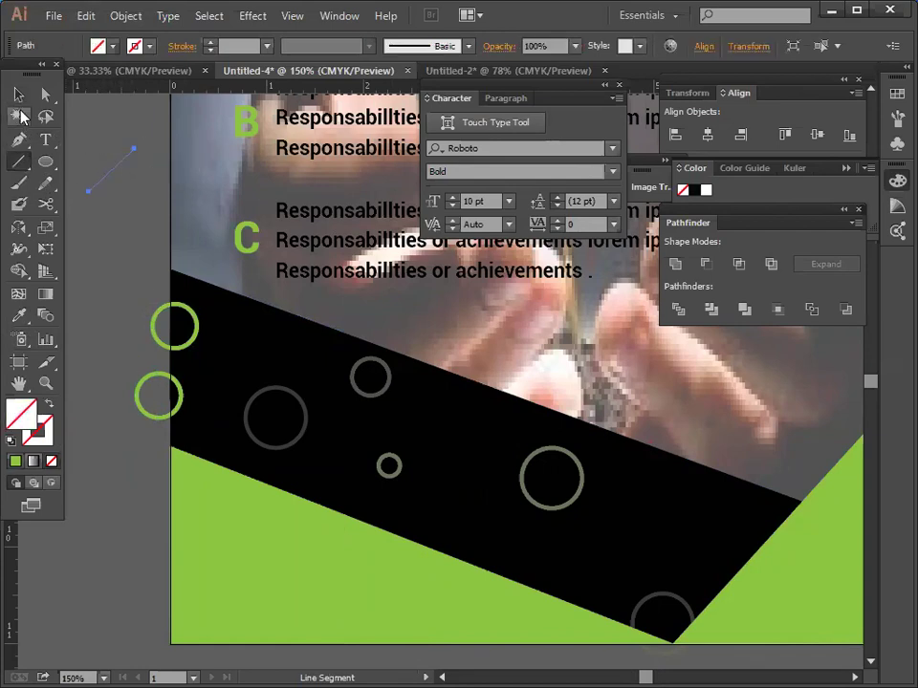
key(y)
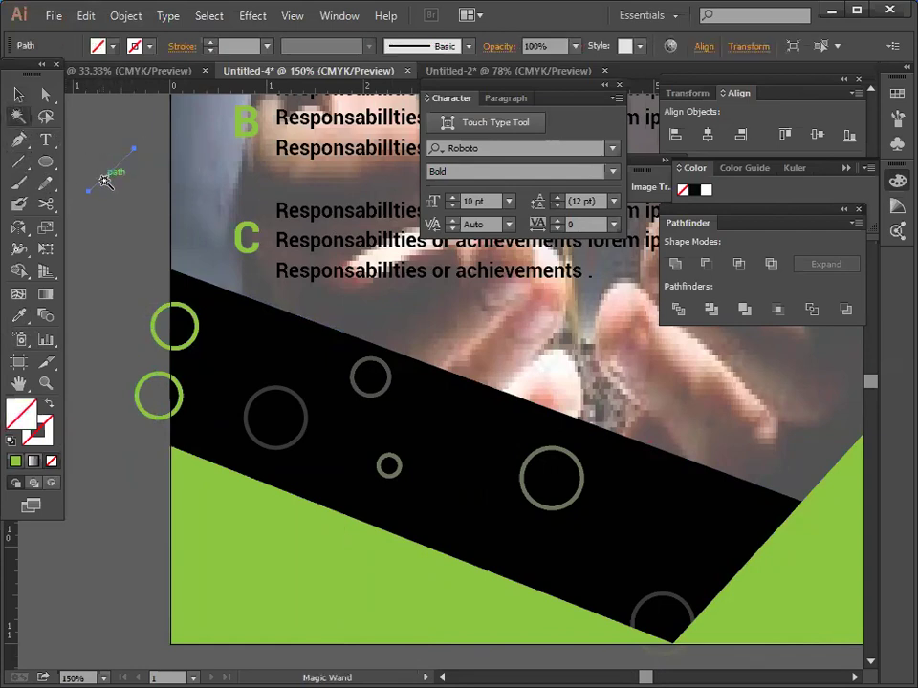
click(106, 180)
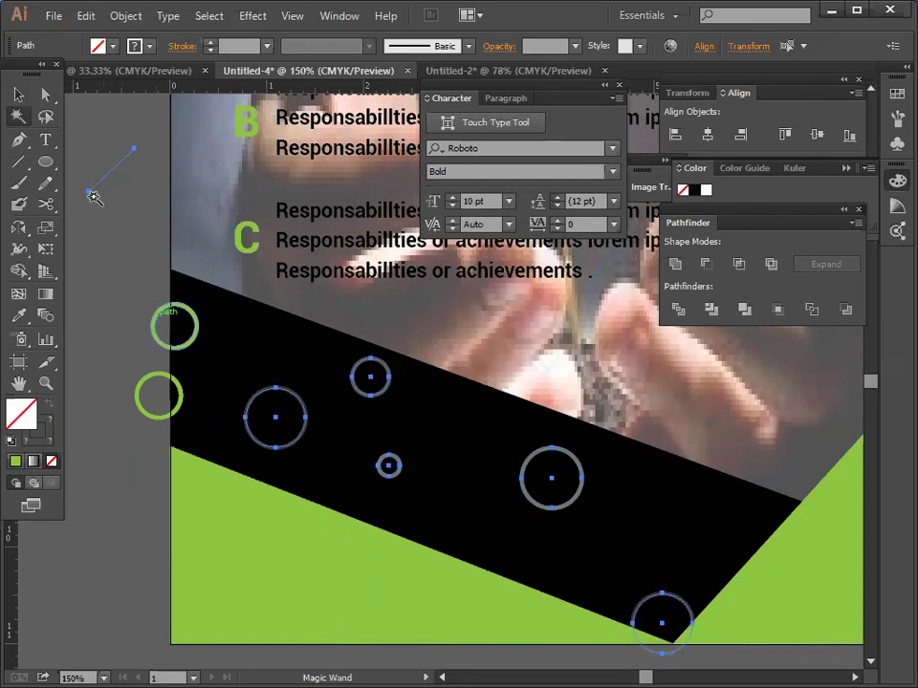
click(19, 95)
click(84, 115)
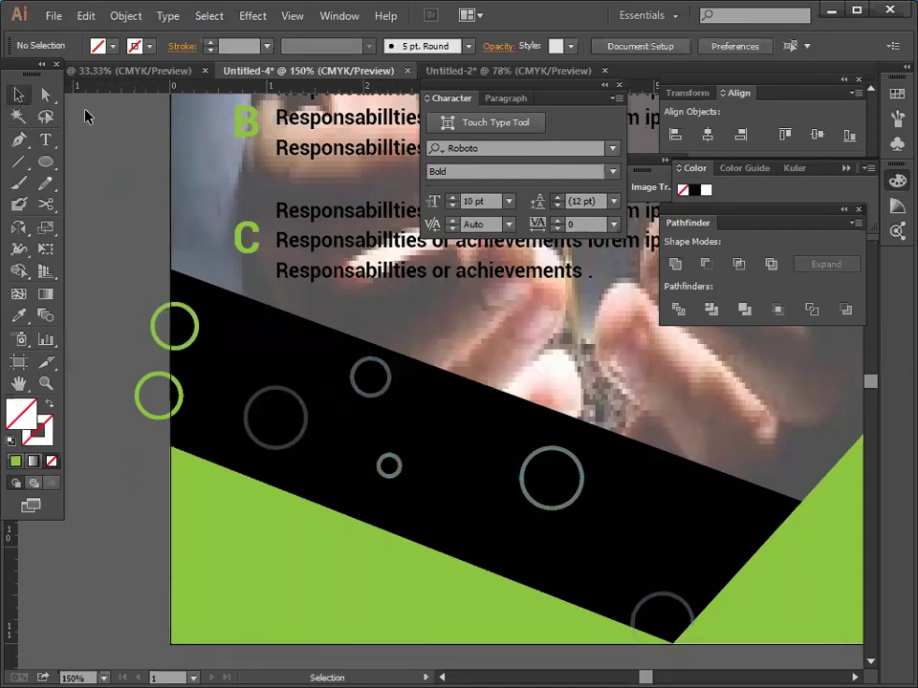
Inspect the paths of the rings and the black band in outline view, and return to the colour preview.
scroll(135, 231, down, 1)
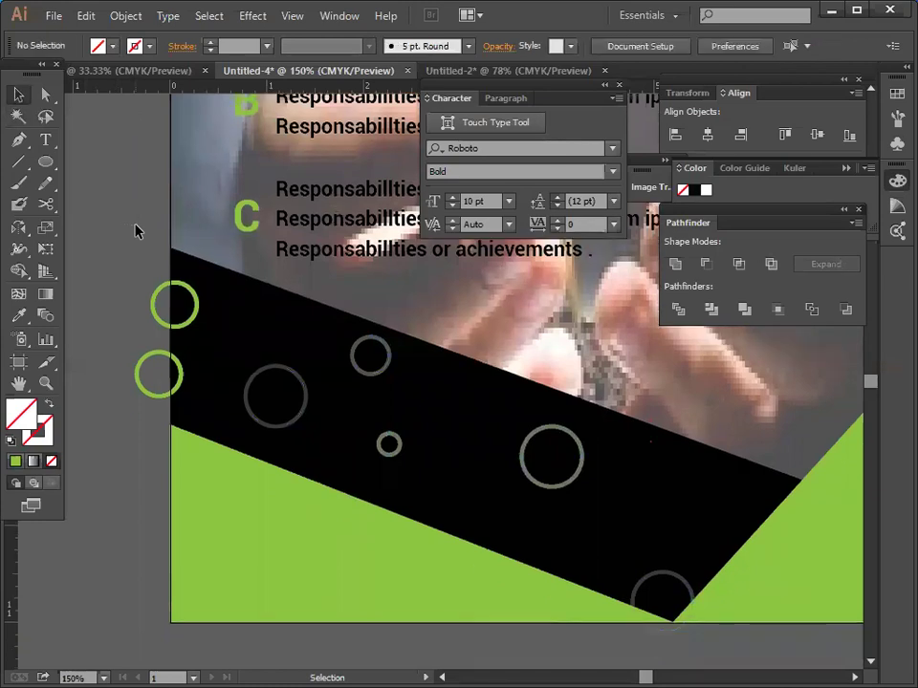
key(a)
key(ctrl+y)
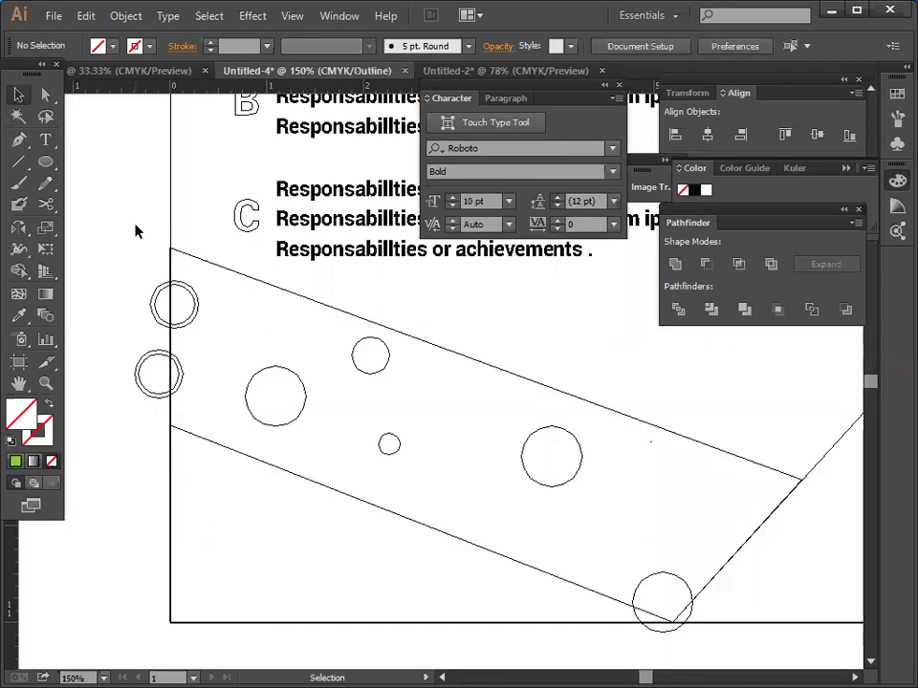
scroll(113, 286, up, 6)
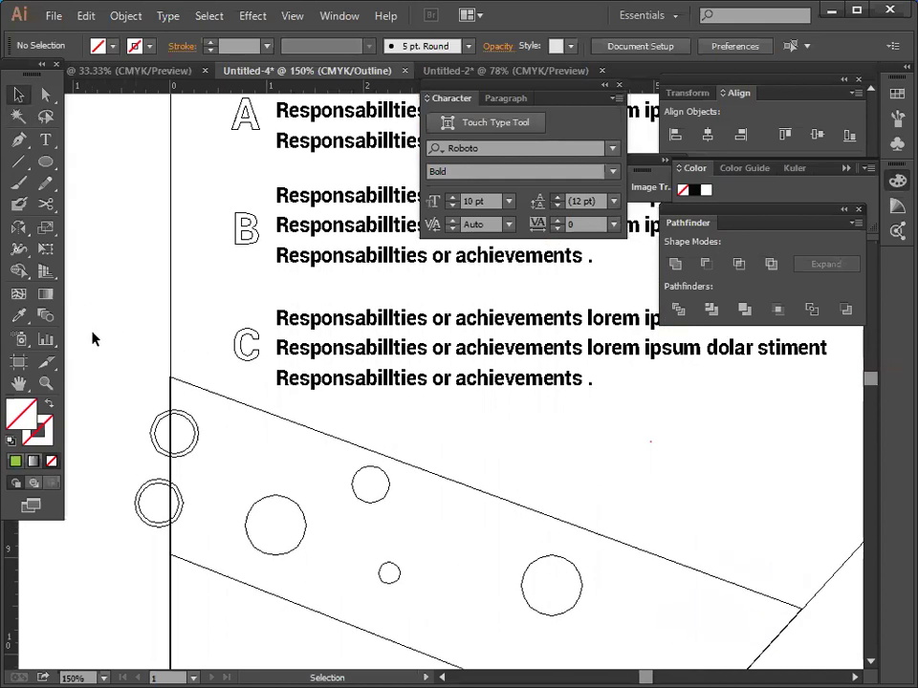
key(ctrl+y)
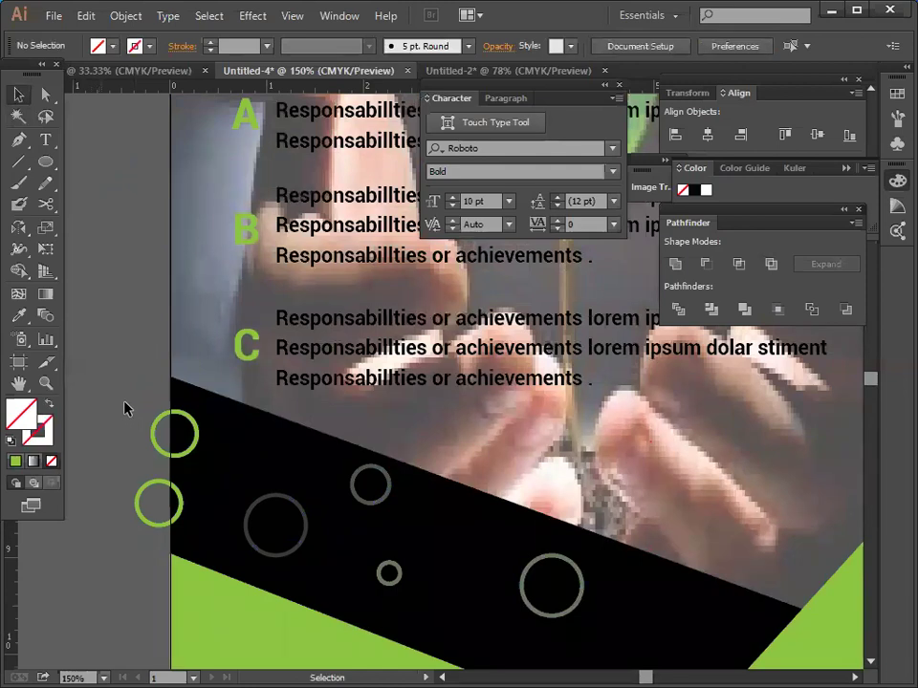
Hide the document rulers.
scroll(124, 409, down, 2)
drag(140, 344, 188, 440)
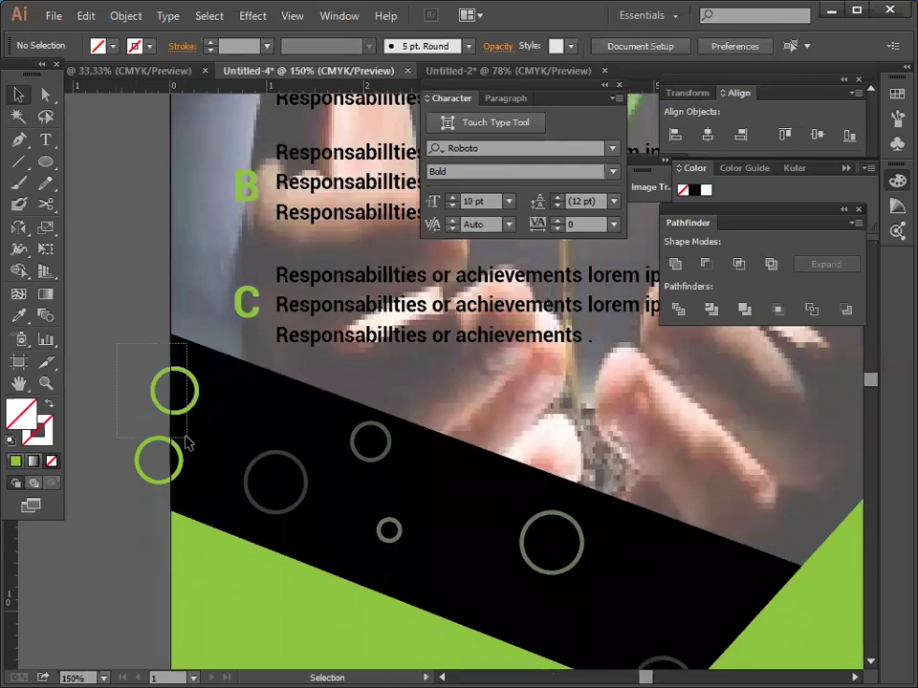
click(82, 524)
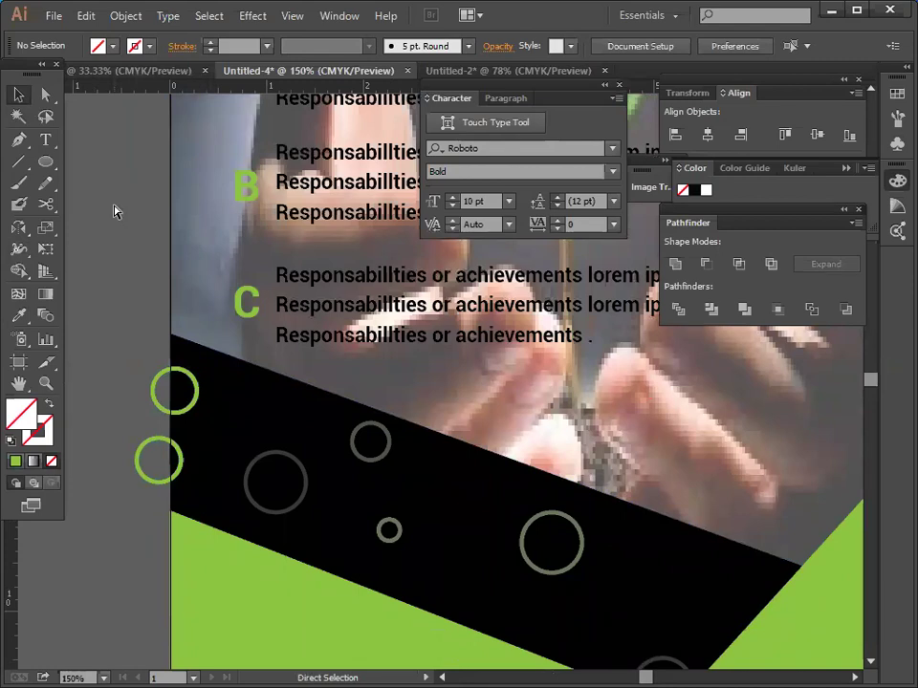
key(ctrl+r)
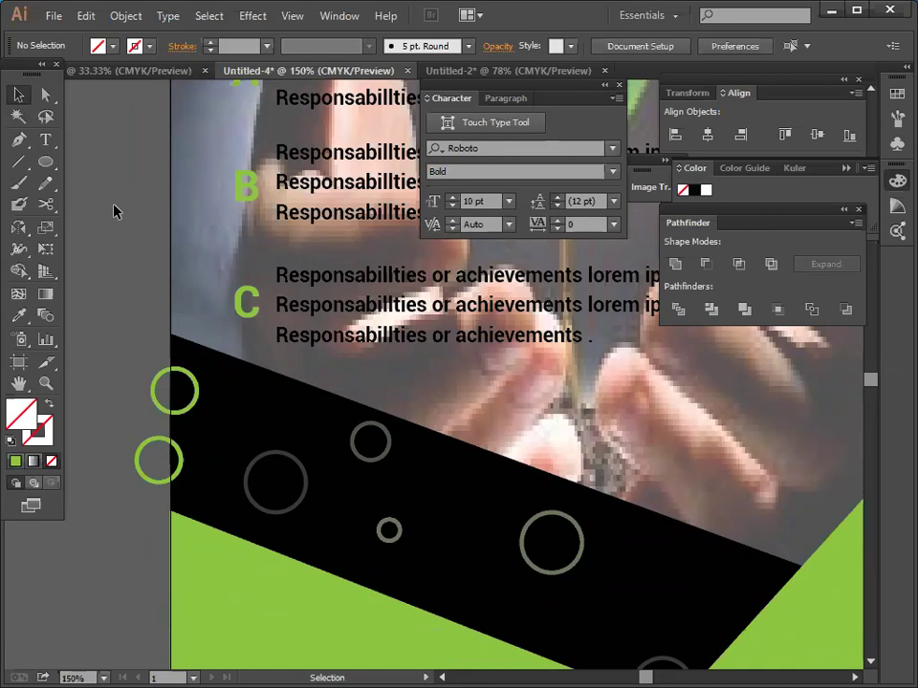
Examine the whole flyer layout, from the header down to the black band with its rings.
drag(119, 358, 177, 493)
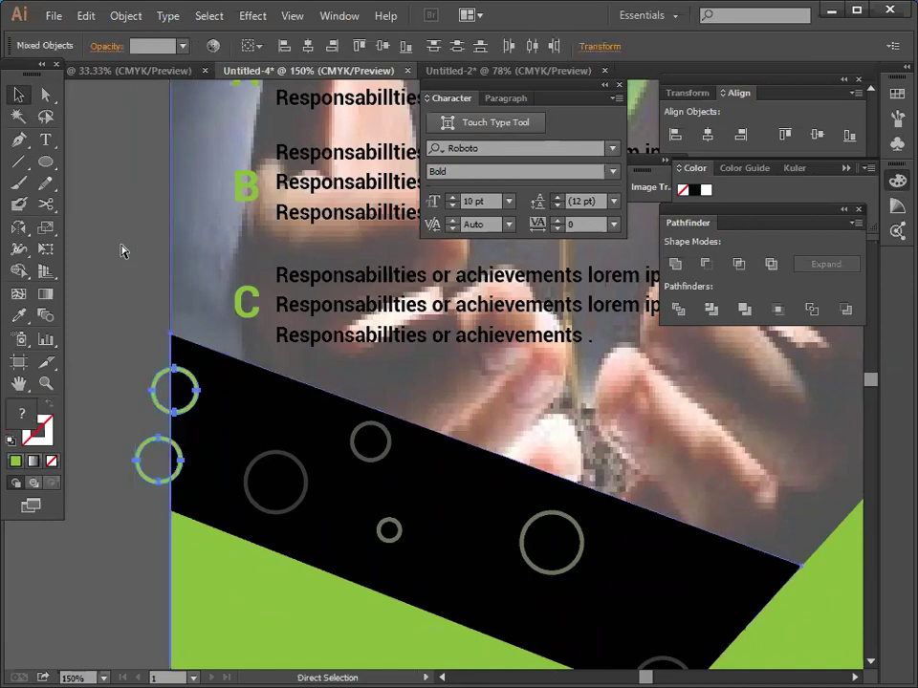
key(ctrl+minus)
key(ctrl+minus)
key(v)
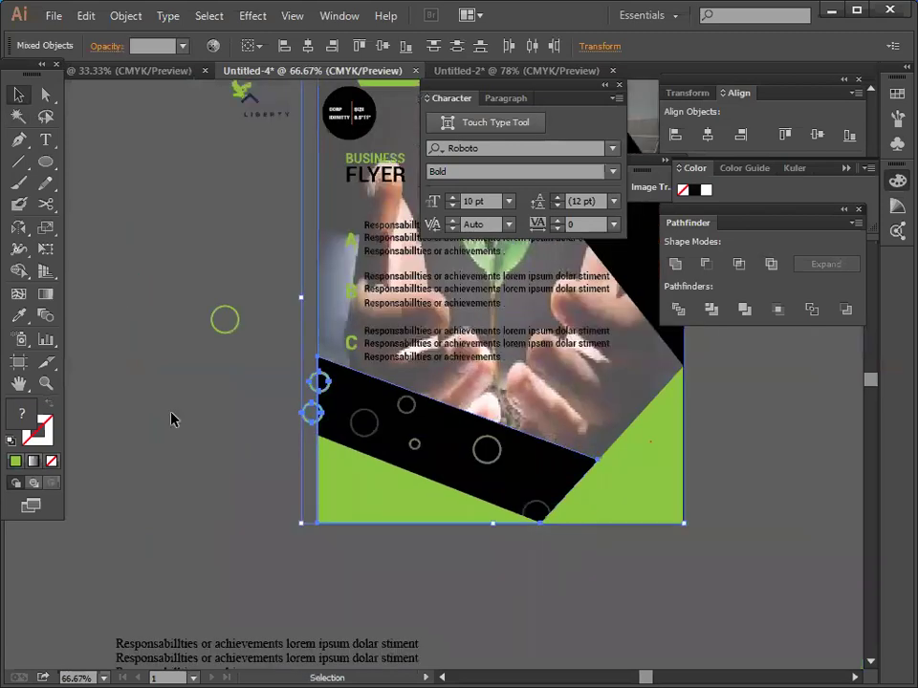
click(183, 419)
scroll(370, 182, up, 3)
scroll(344, 191, up, 1)
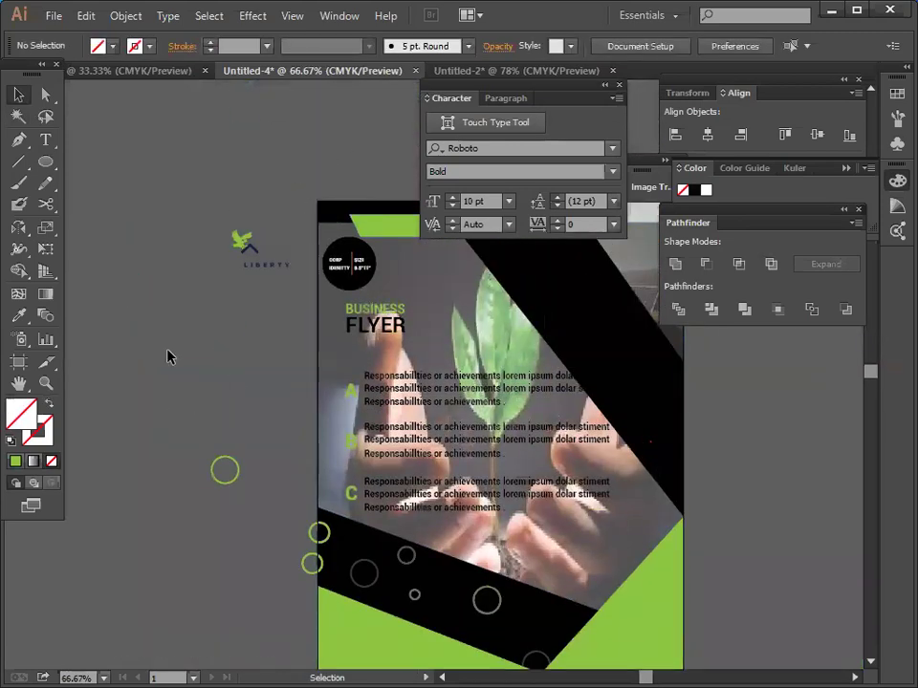
drag(151, 335, 613, 514)
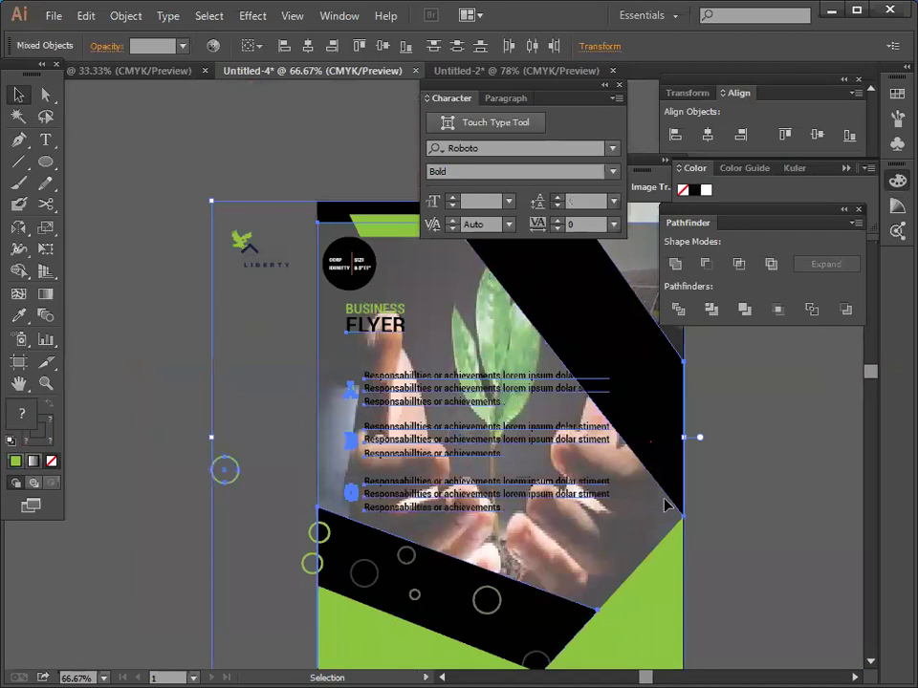
click(757, 508)
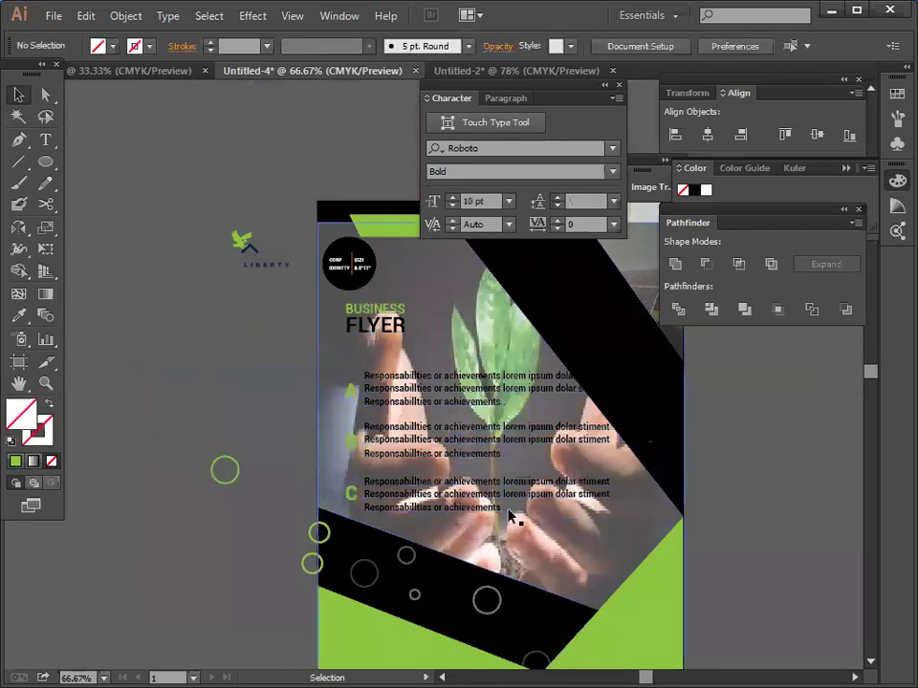
click(600, 552)
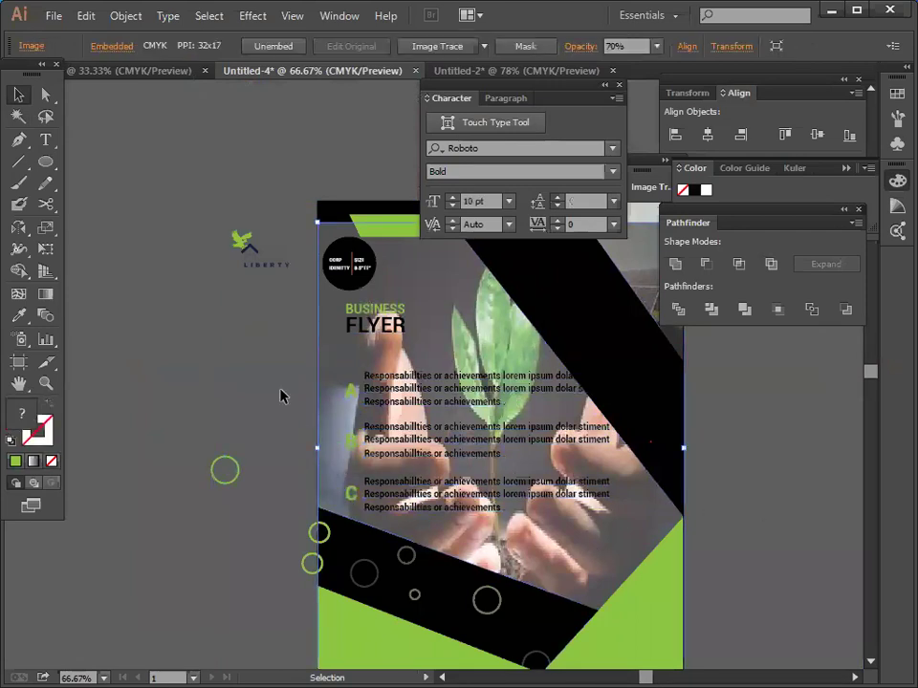
drag(155, 278, 619, 550)
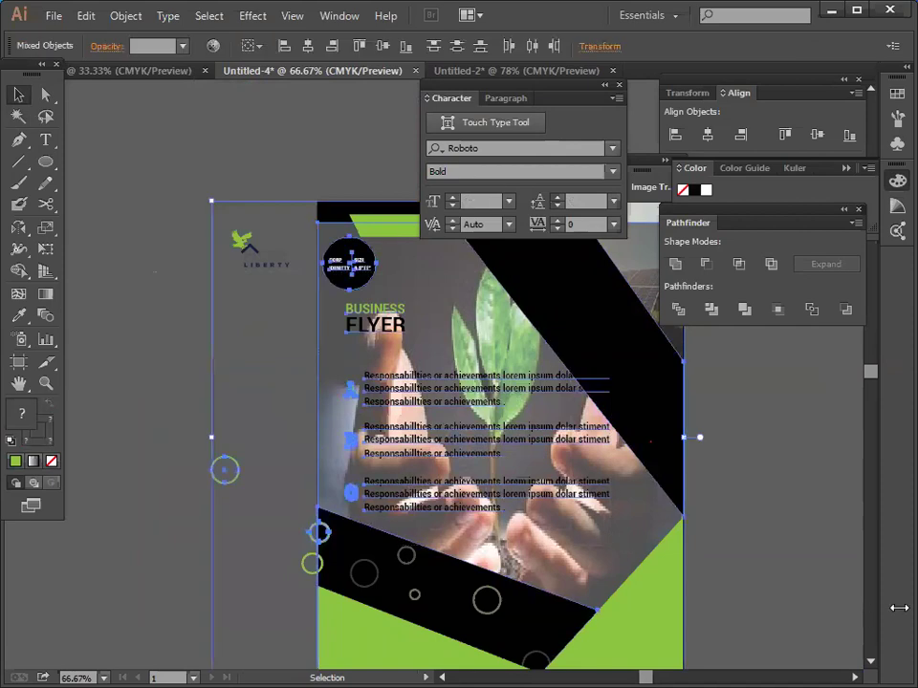
scroll(834, 631, down, 4)
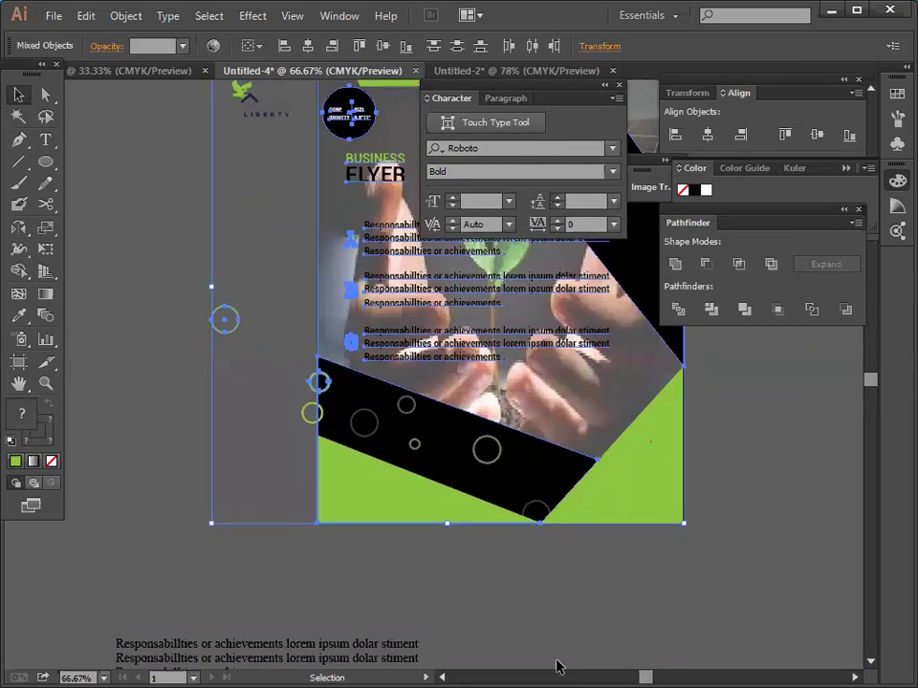
click(265, 447)
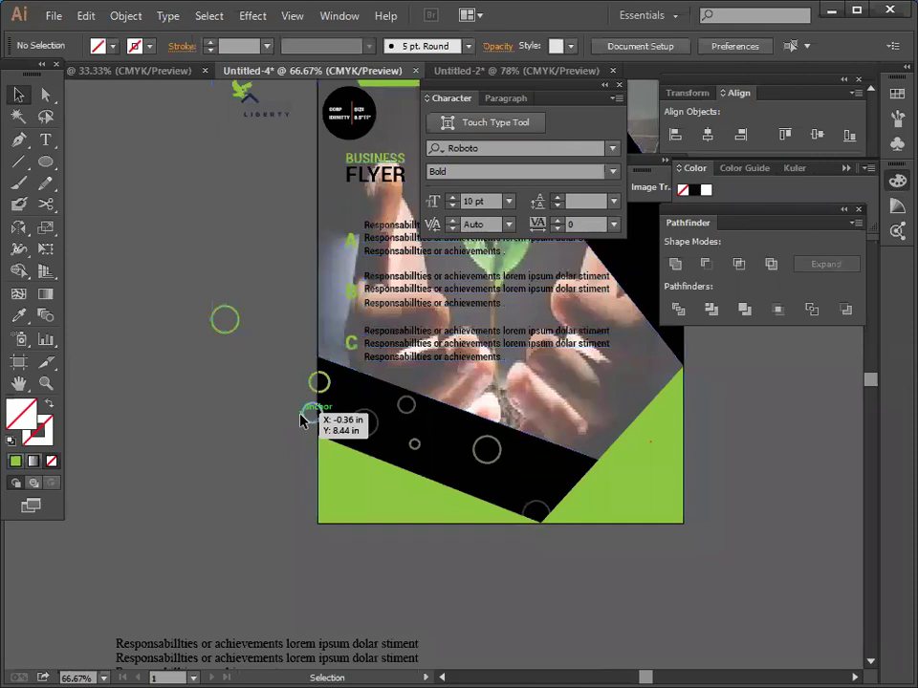
Move the two green rings overlapping the black band's left end onto the pasteboard beside the artboard and select both.
drag(302, 419, 172, 473)
drag(317, 384, 148, 417)
click(170, 415)
drag(125, 374, 213, 528)
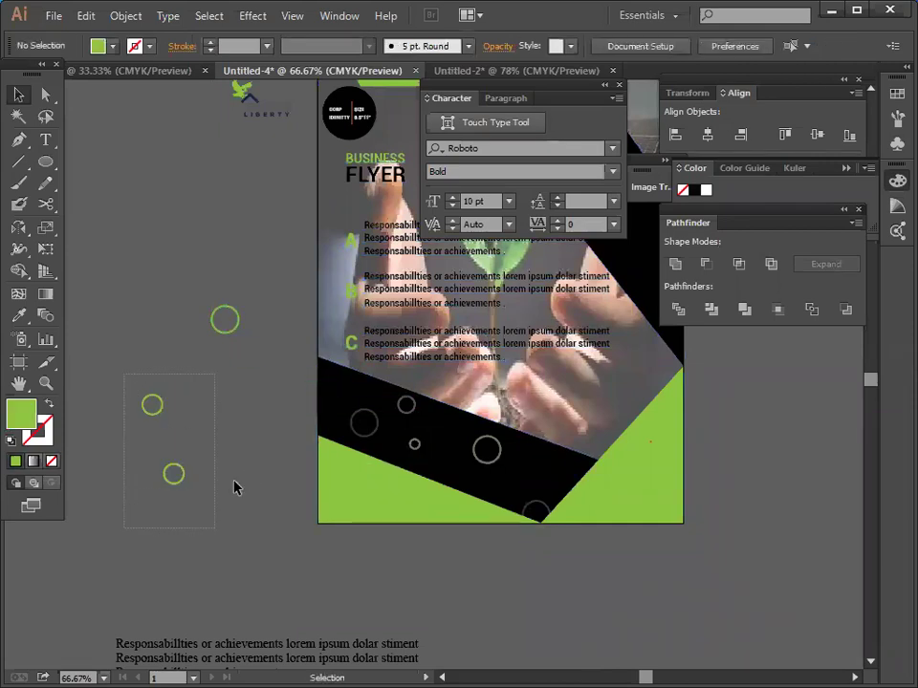
scroll(234, 488, down, 3)
key(ctrl+g)
drag(176, 405, 207, 382)
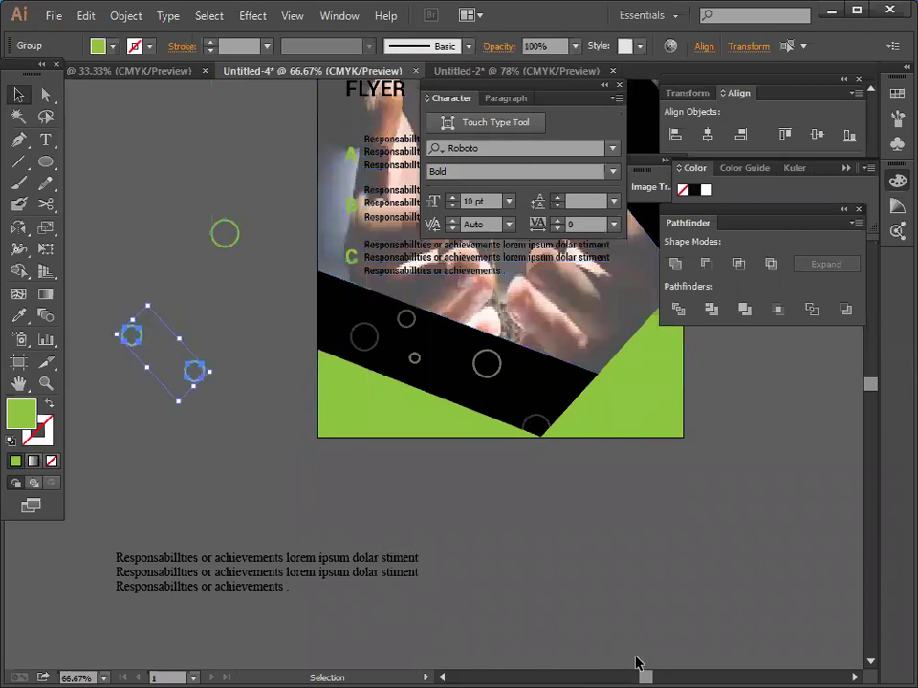
key(a)
key(ctrl+shift+a)
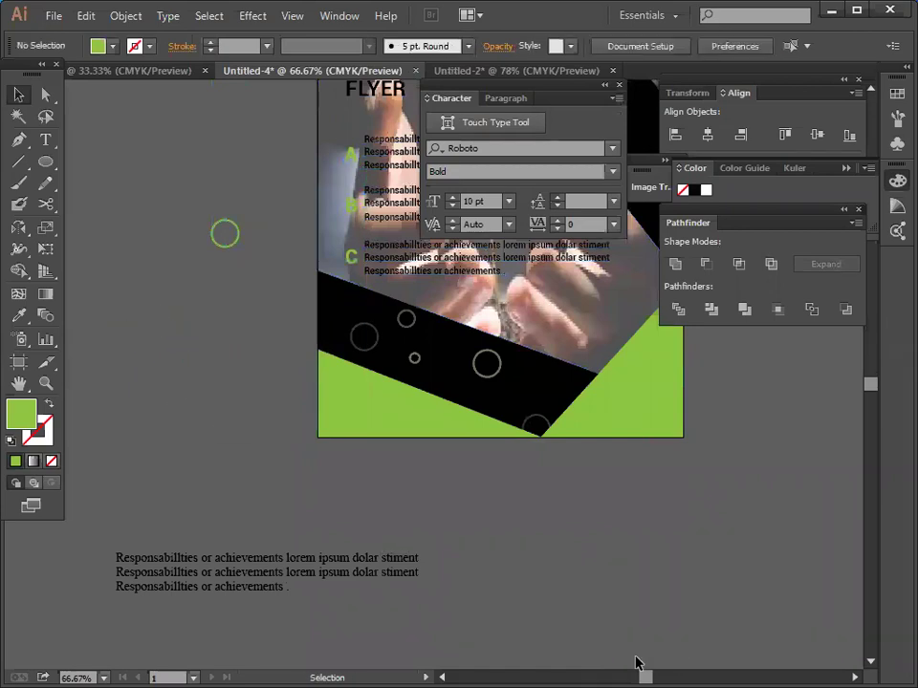
key(ctrl+z)
key(ctrl+z)
key(v)
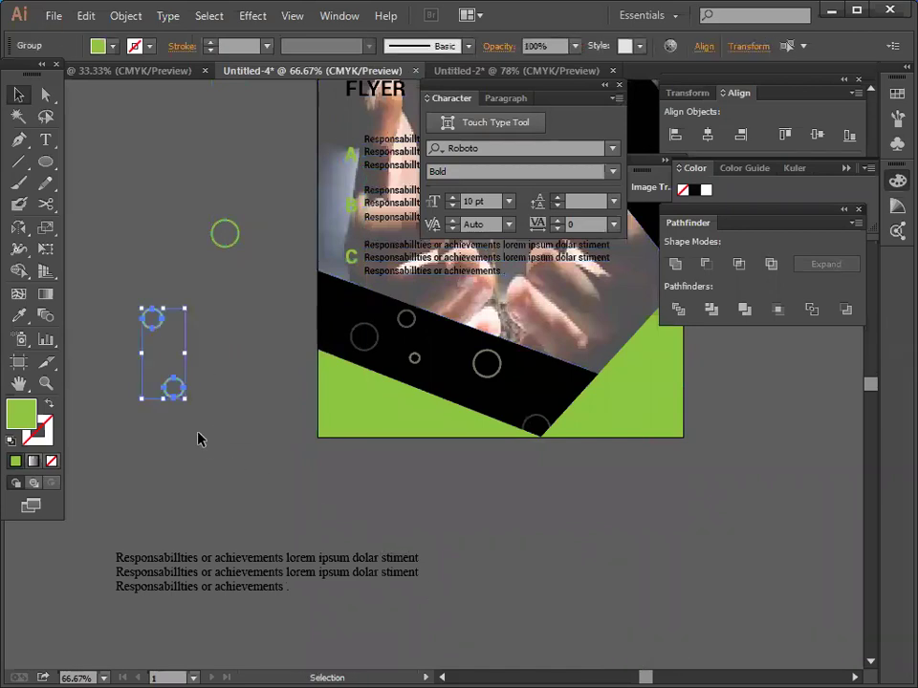
Move the two small green rings together to the empty pasteboard area below the flyer.
click(111, 324)
drag(172, 387, 652, 610)
scroll(569, 578, down, 3)
key(ctrl+shift+a)
key(ctrl+z)
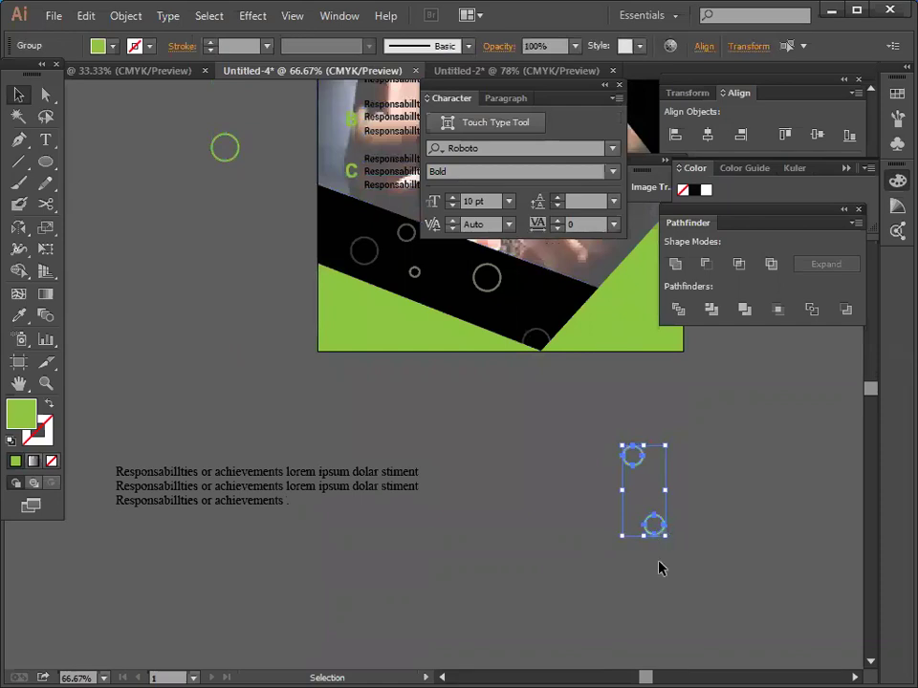
drag(651, 536, 580, 580)
key(ctrl+z)
drag(655, 523, 518, 548)
Draw a tall, narrow green rectangle covering the left part of the upper ring.
key(ctrl+equal)
key(ctrl+equal)
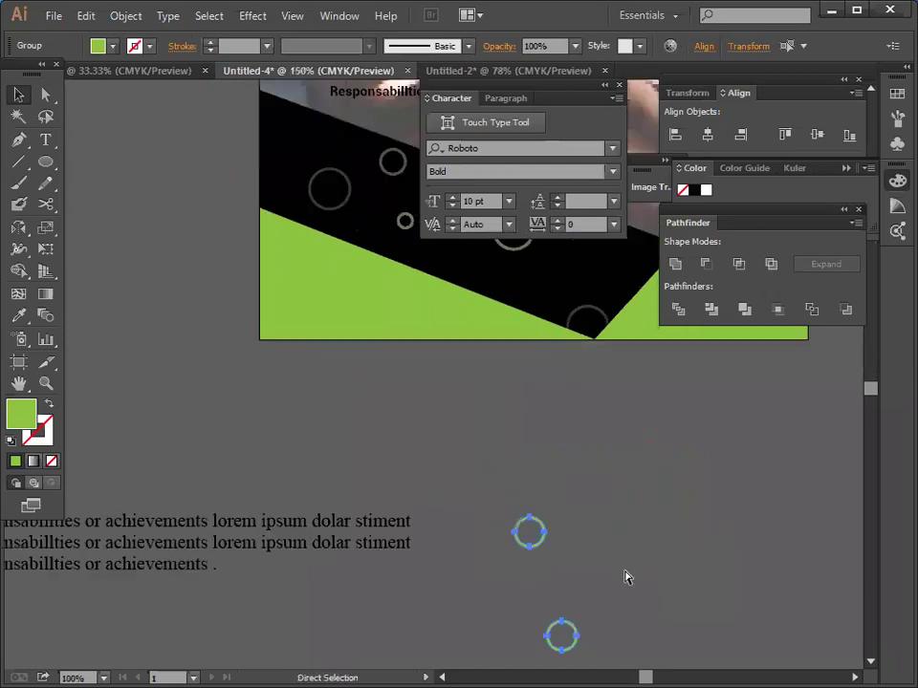
key(ctrl+equal)
scroll(629, 557, down, 5)
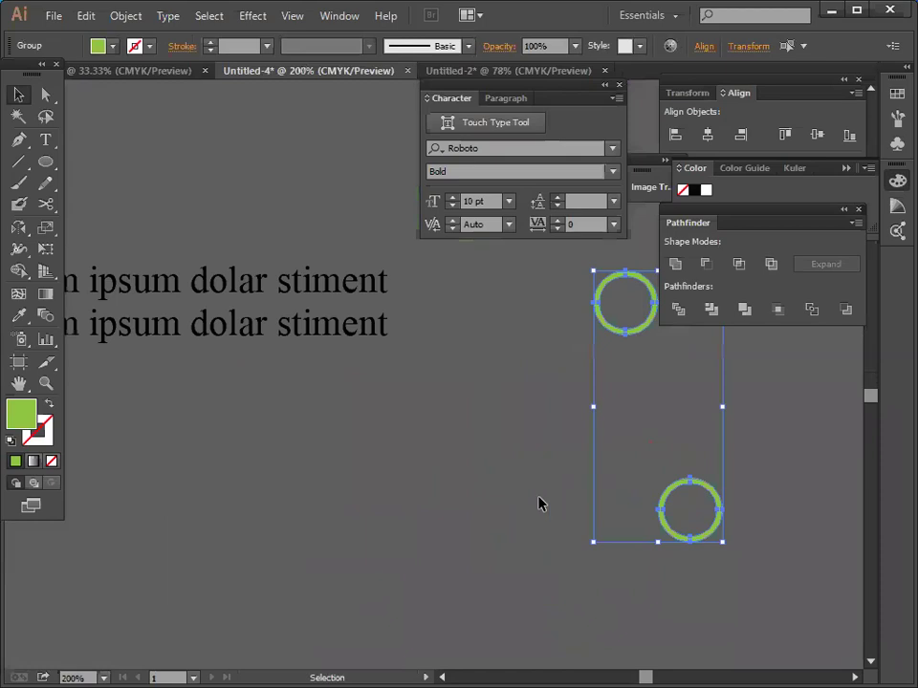
click(539, 502)
scroll(611, 427, up, 3)
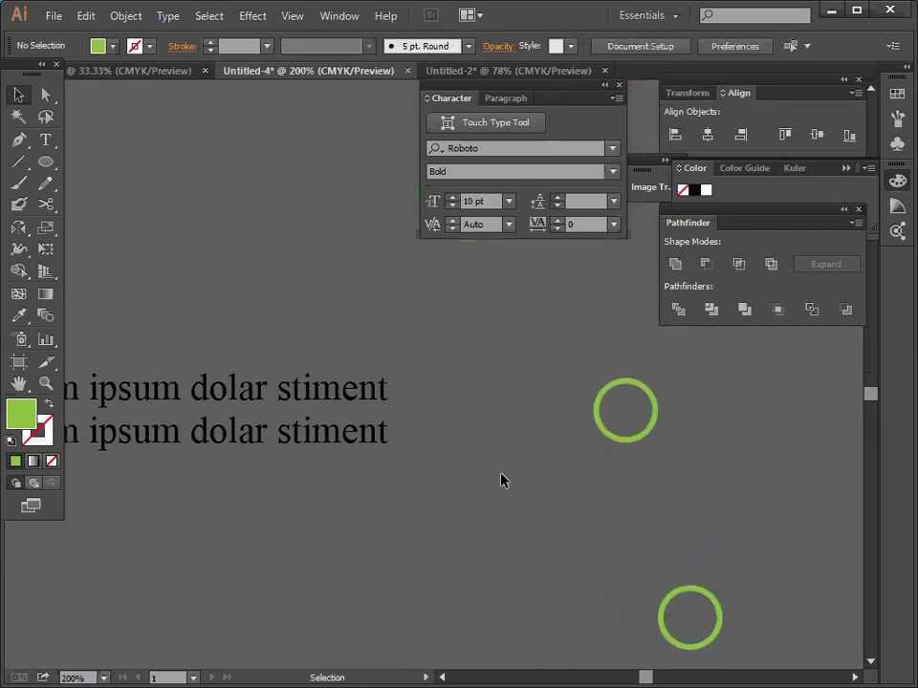
click(50, 166)
drag(51, 168, 145, 164)
drag(570, 350, 619, 508)
click(18, 94)
click(174, 174)
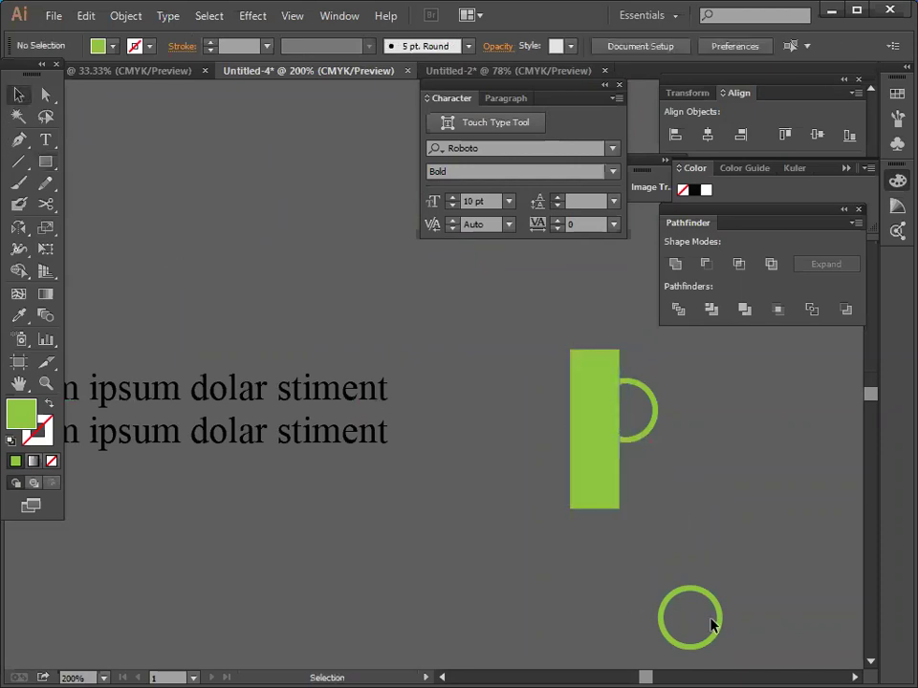
Move the lower ring upward, closer to the other ring, and duplicate the green rectangle over its left part.
drag(663, 623, 660, 543)
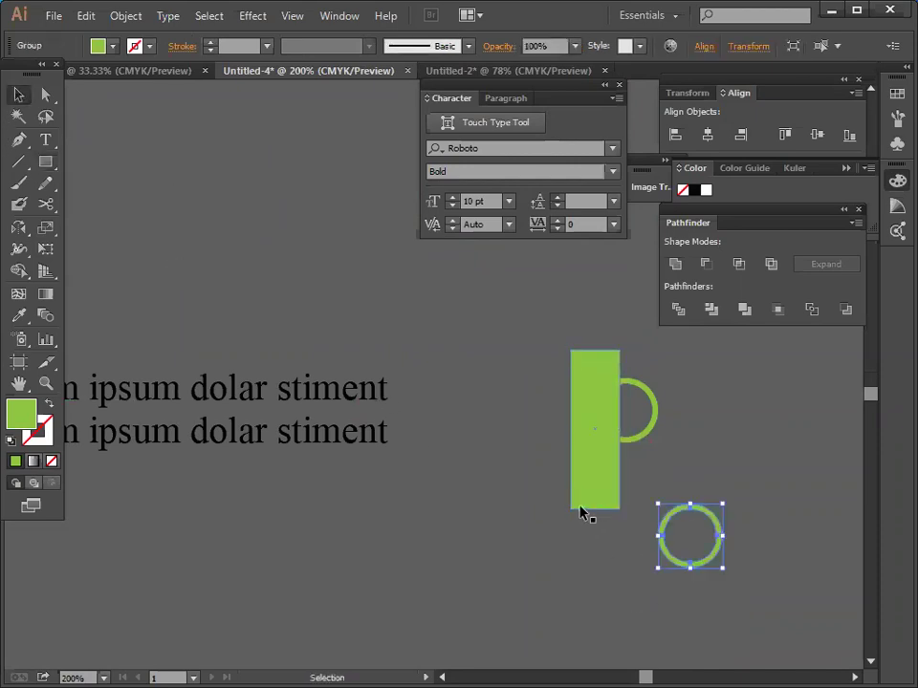
drag(593, 501, 685, 604)
click(543, 441)
Cut away both rectangles and the ring portions under them with the Shape Builder tool, leaving two open arcs.
drag(507, 333, 659, 507)
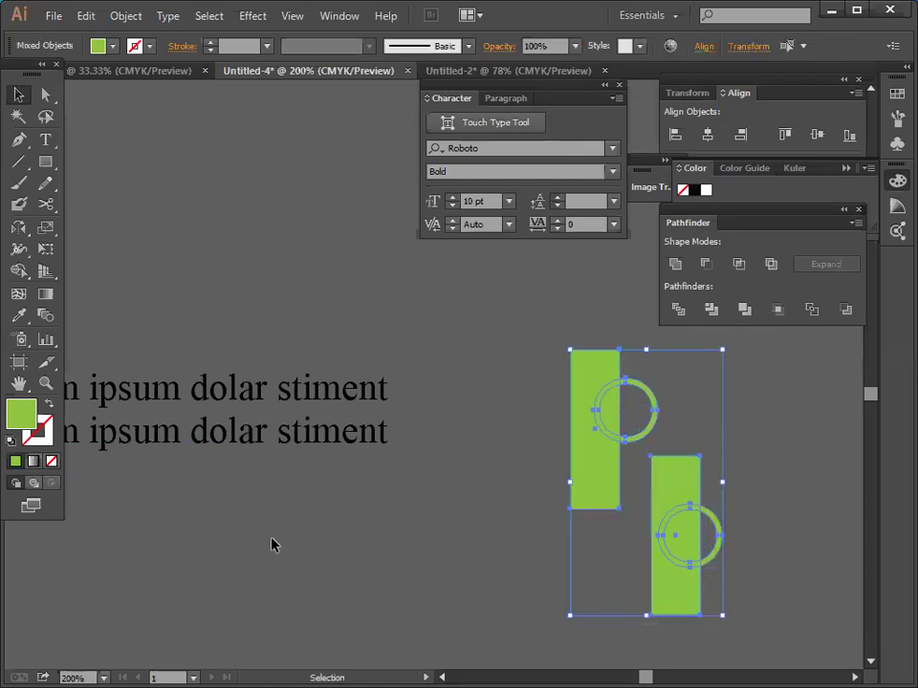
click(18, 271)
drag(572, 427, 612, 426)
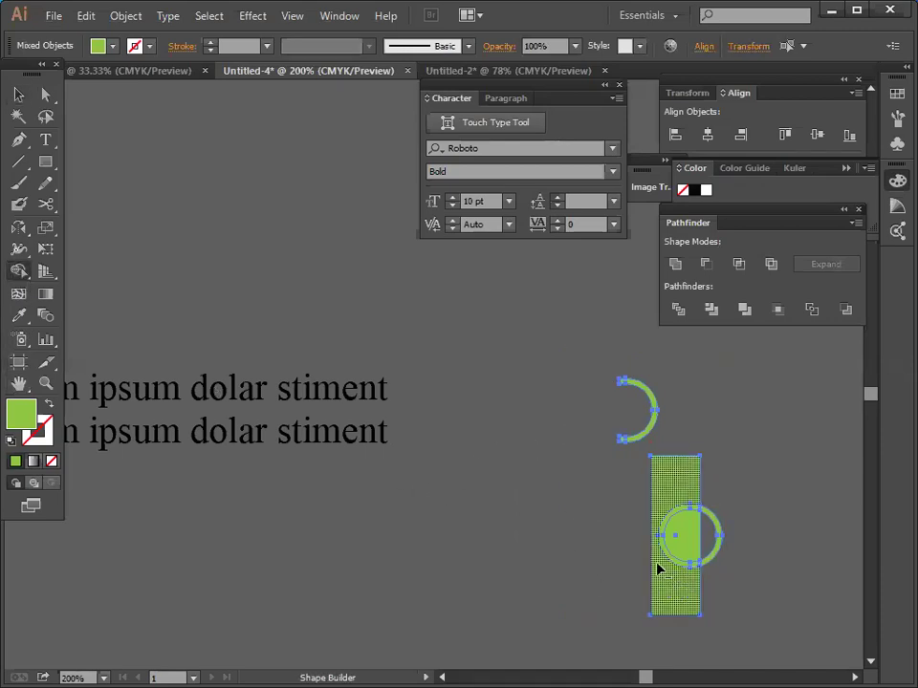
mouse_move(657, 569)
mouse_down()
mouse_move(647, 531)
mouse_move(675, 540)
mouse_up()
drag(191, 284, 181, 272)
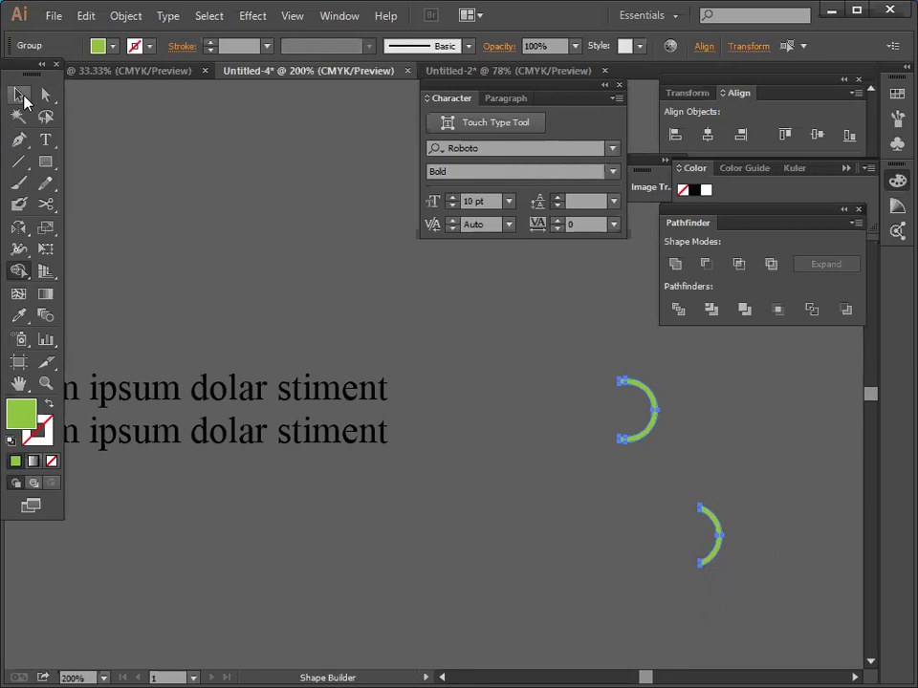
Set the opacity of the two green arcs to 30% and group them.
click(20, 96)
click(521, 332)
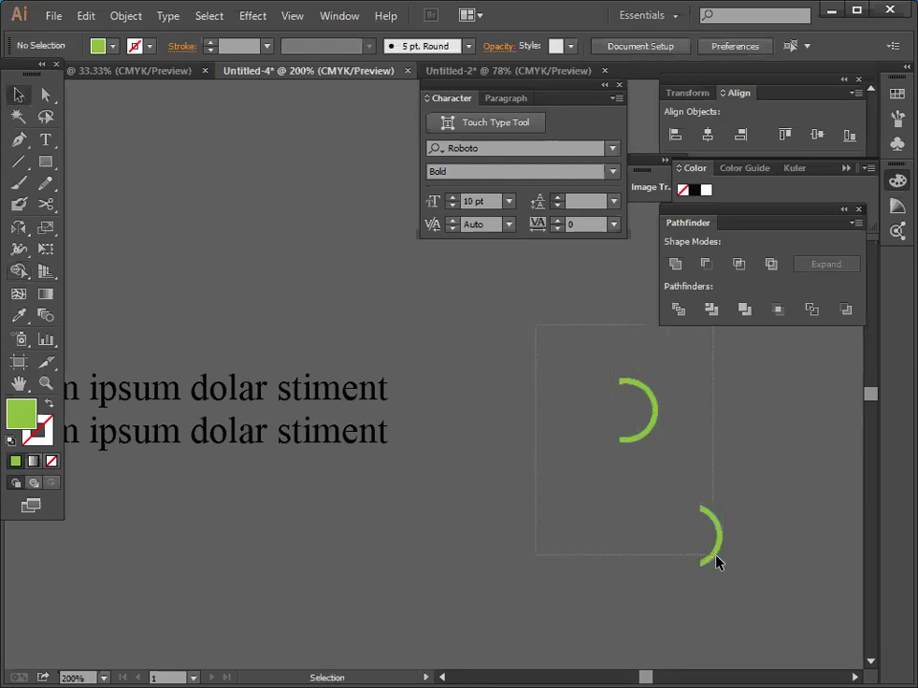
drag(717, 562, 728, 573)
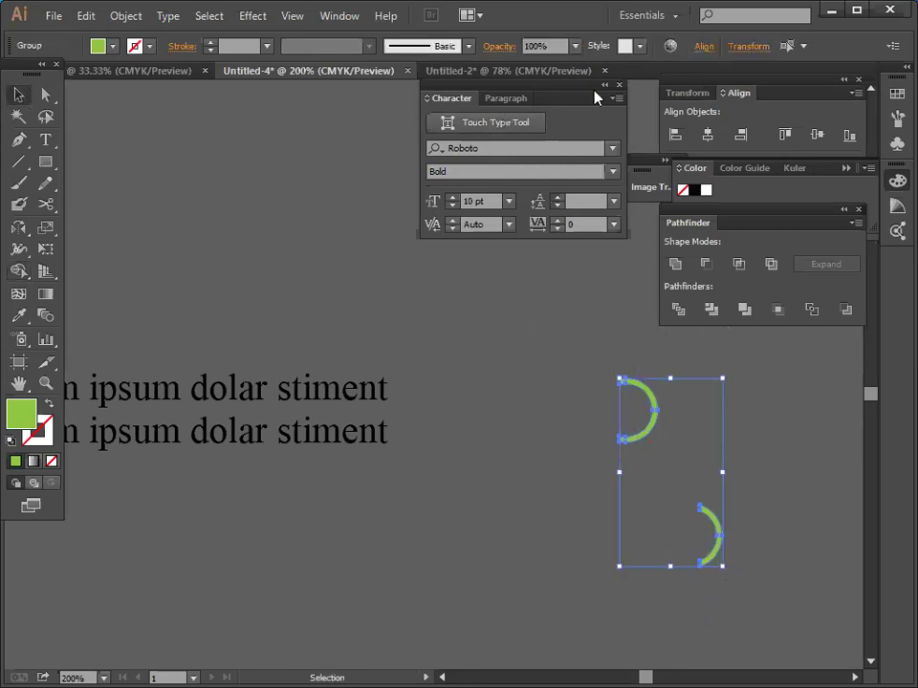
click(577, 47)
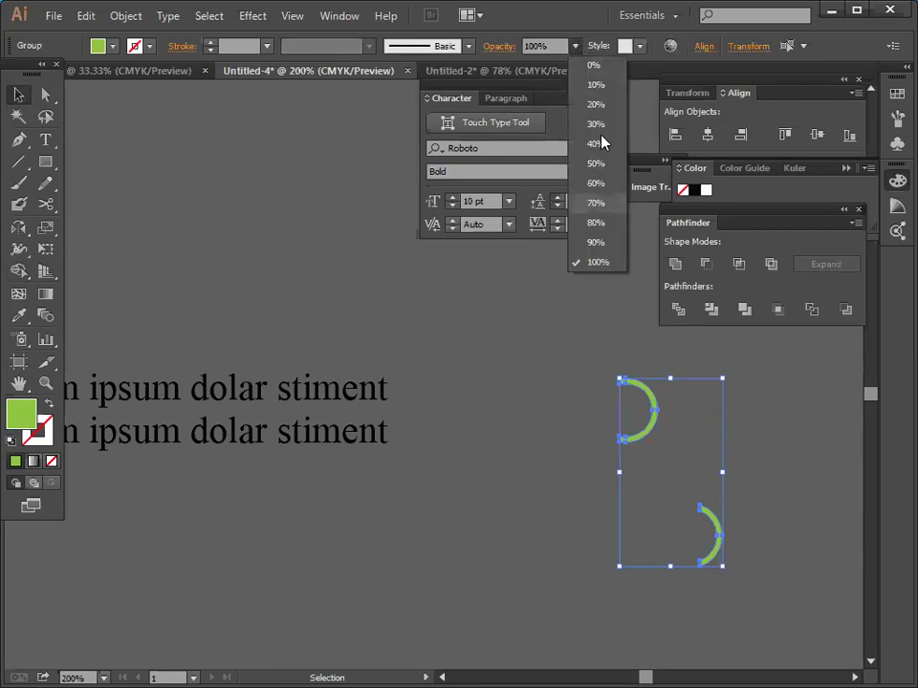
click(600, 123)
click(559, 375)
drag(594, 344, 736, 572)
right_click(727, 499)
click(769, 398)
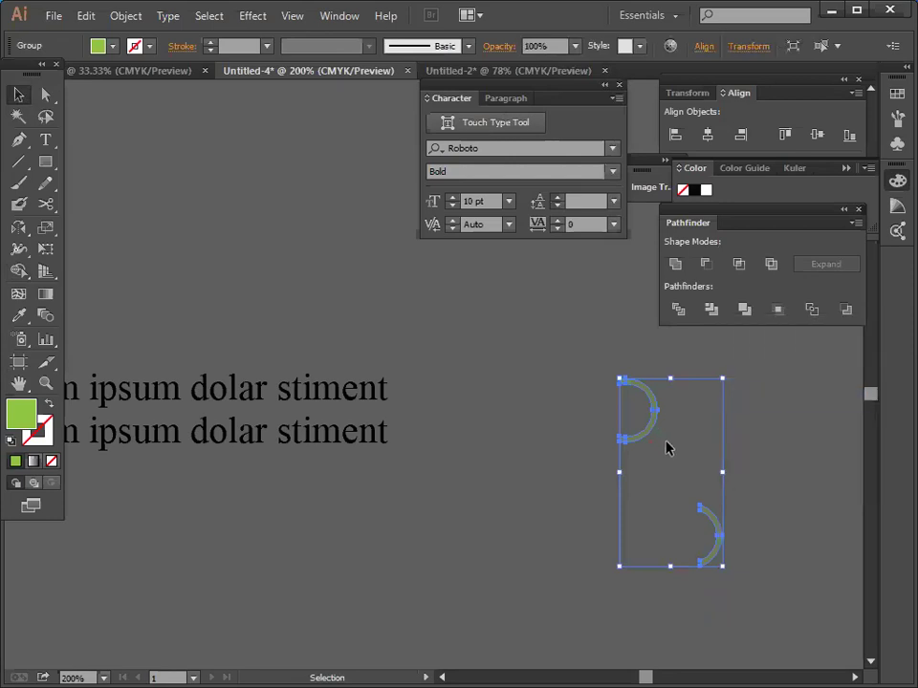
Move the grouped arcs from the pasteboard onto the flyer, across the lower edge of the black band.
drag(656, 436, 267, 161)
scroll(268, 158, up, 5)
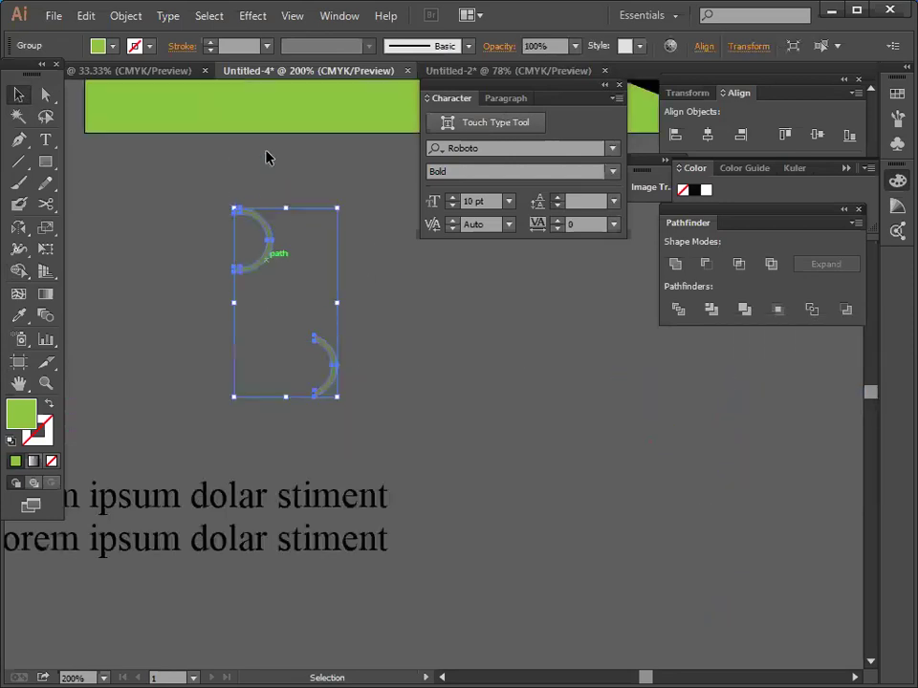
scroll(296, 185, up, 2)
drag(266, 426, 305, 122)
scroll(373, 512, up, 4)
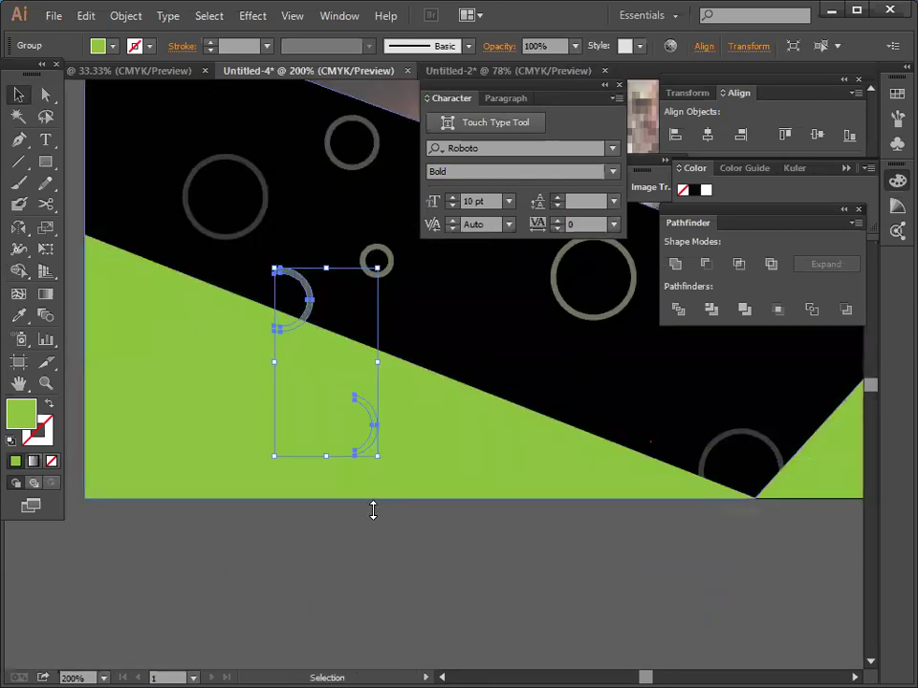
Move the grouped half-rings up to the flyer's left edge and ungroup them so each can be placed separately.
drag(642, 667, 641, 669)
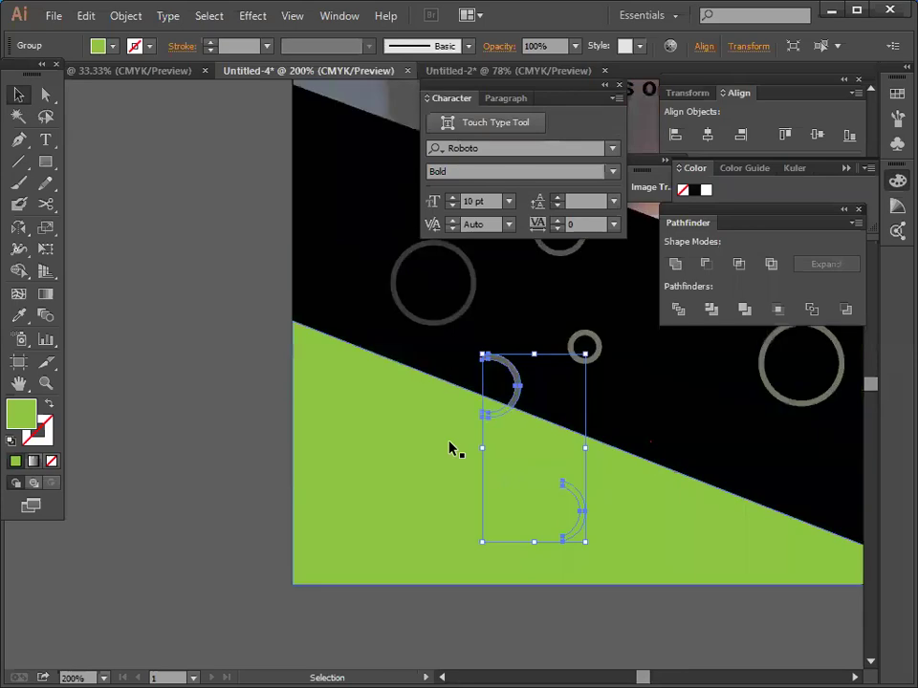
scroll(451, 449, up, 3)
drag(516, 487, 311, 264)
right_click(194, 279)
click(243, 379)
click(184, 293)
drag(220, 297, 220, 297)
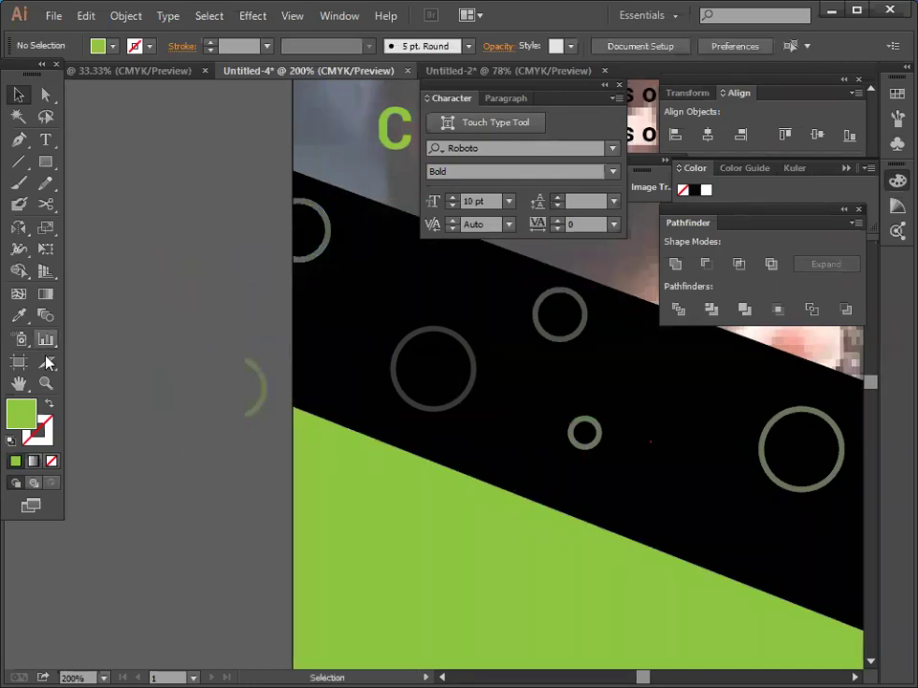
Place the lower half-ring flush with the flyer's left edge on the black band and nudge the upper half-ring against the same edge.
drag(256, 418, 299, 382)
click(211, 426)
click(315, 255)
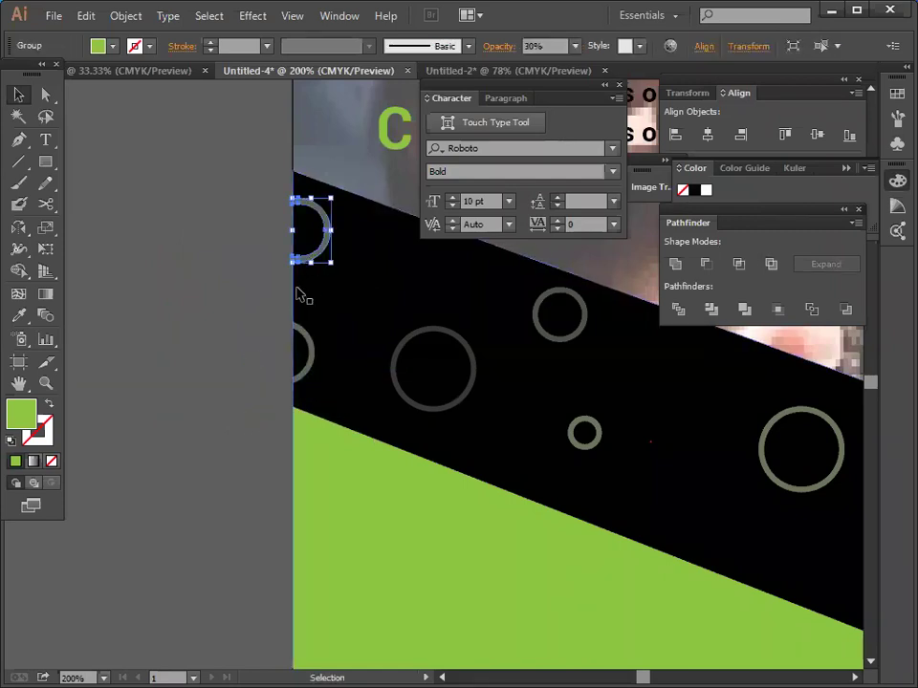
click(184, 457)
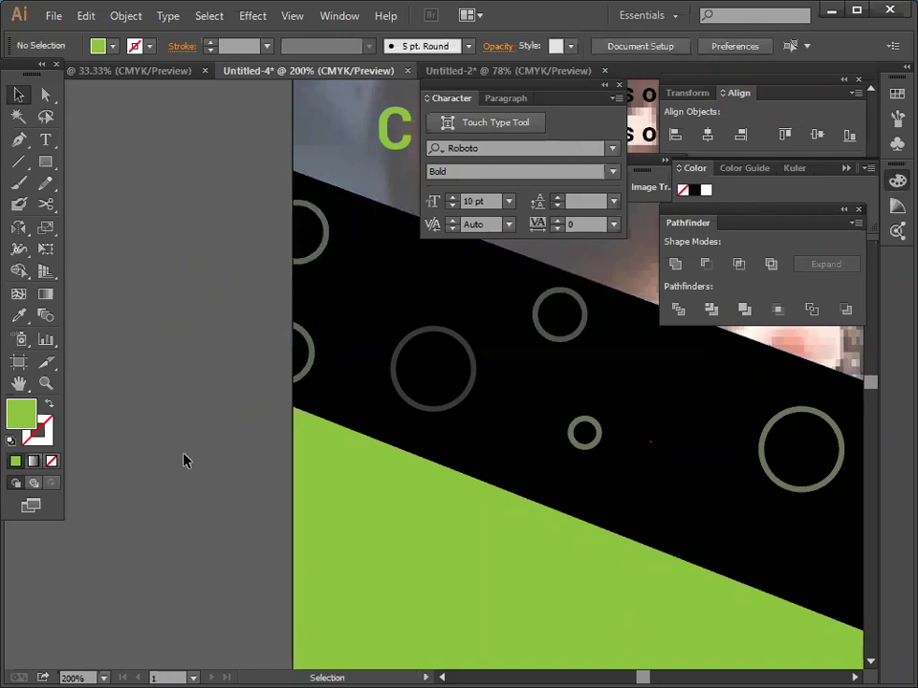
click(312, 260)
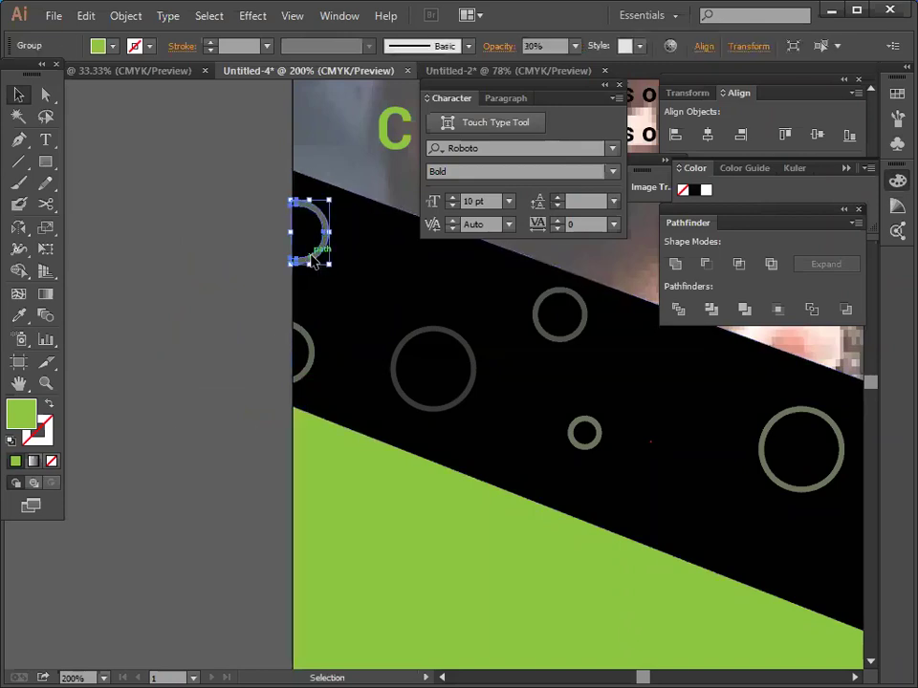
click(199, 325)
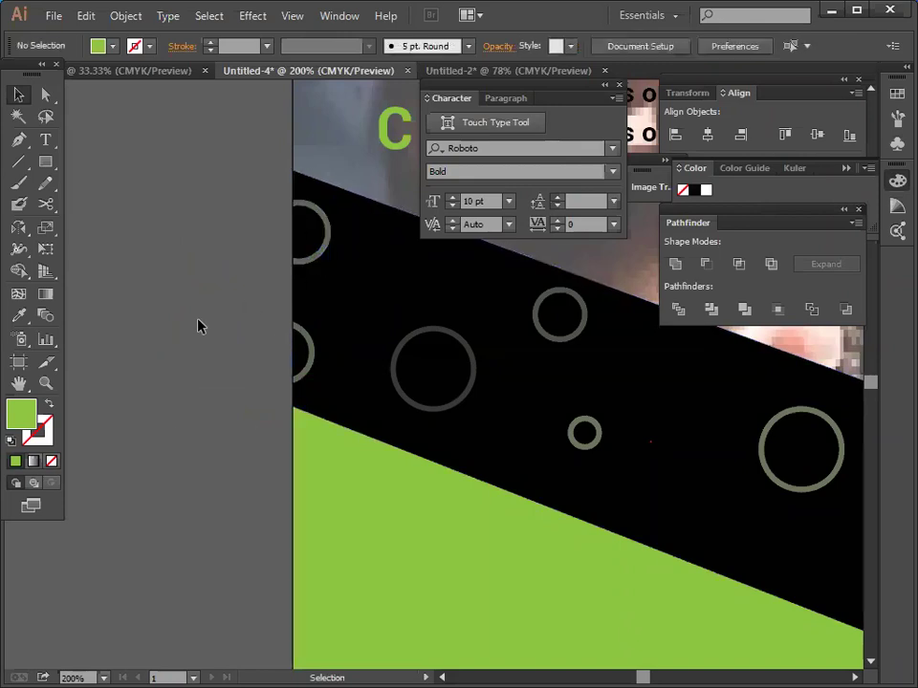
Expand the 10% opacity circle at the bottom tip of the black band into a filled shape.
key(ctrl+minus)
key(ctrl+minus)
key(ctrl+minus)
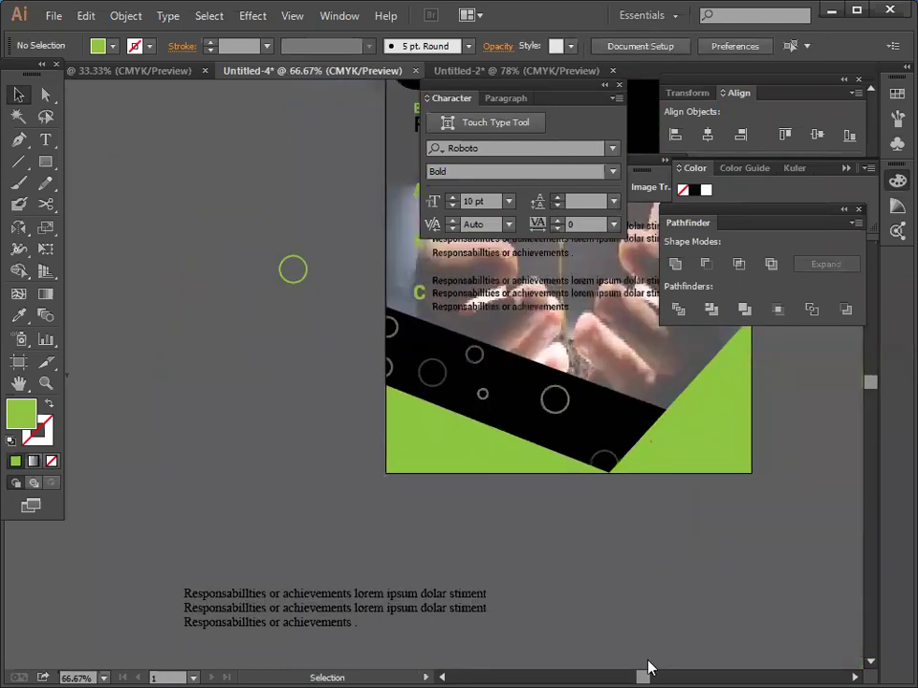
scroll(643, 667, right, 5)
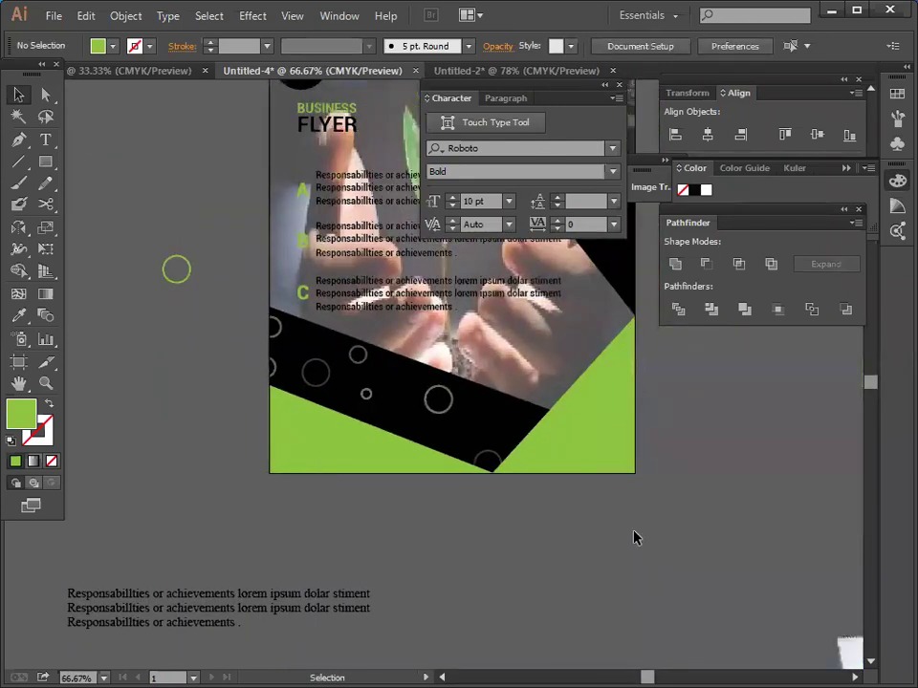
key(a)
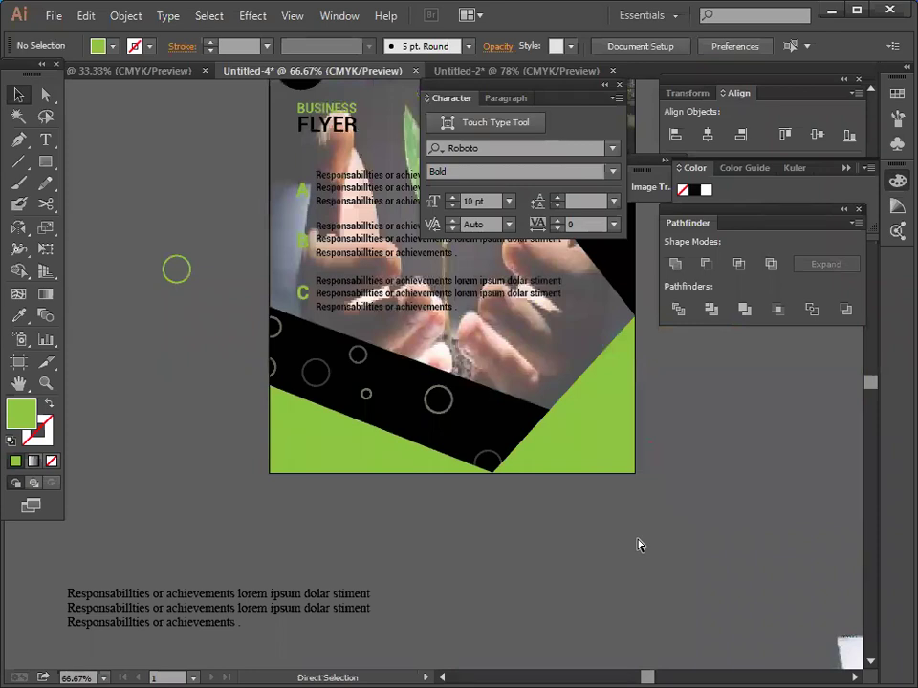
key(ctrl+plus)
key(ctrl+plus)
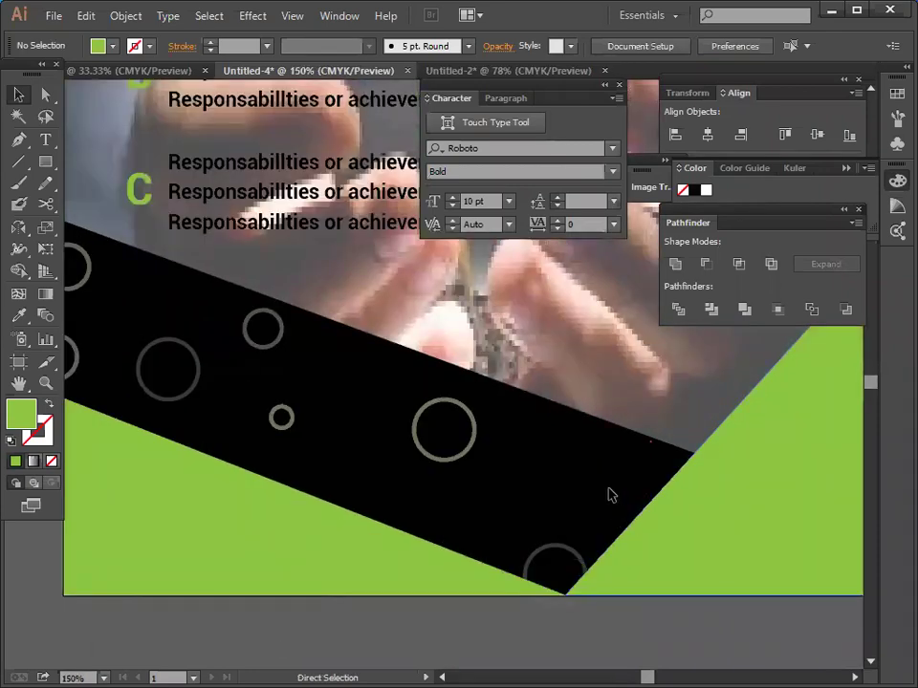
key(ctrl+plus)
scroll(582, 495, down, 5)
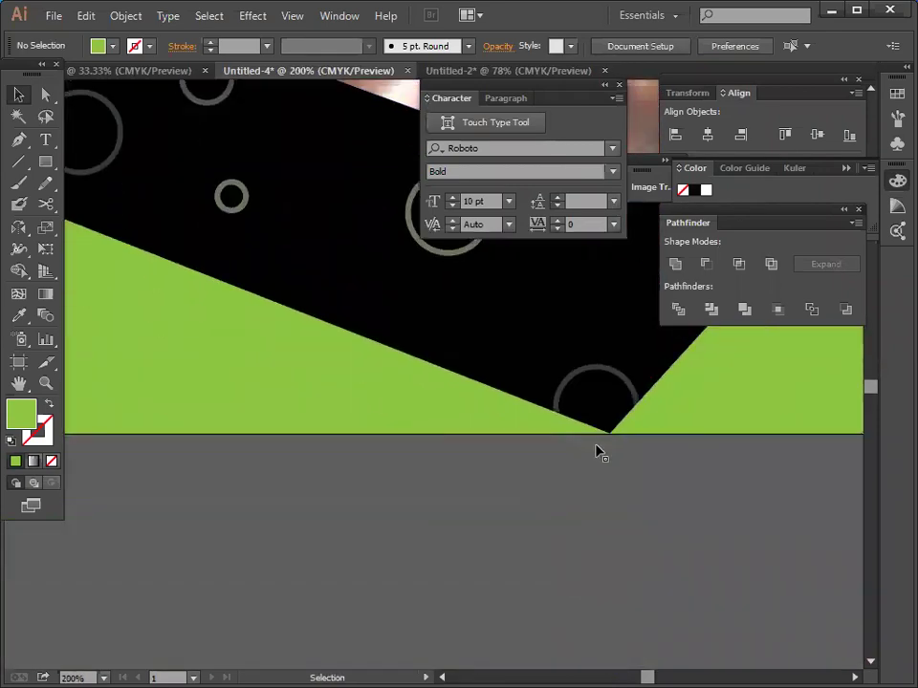
click(598, 451)
click(118, 16)
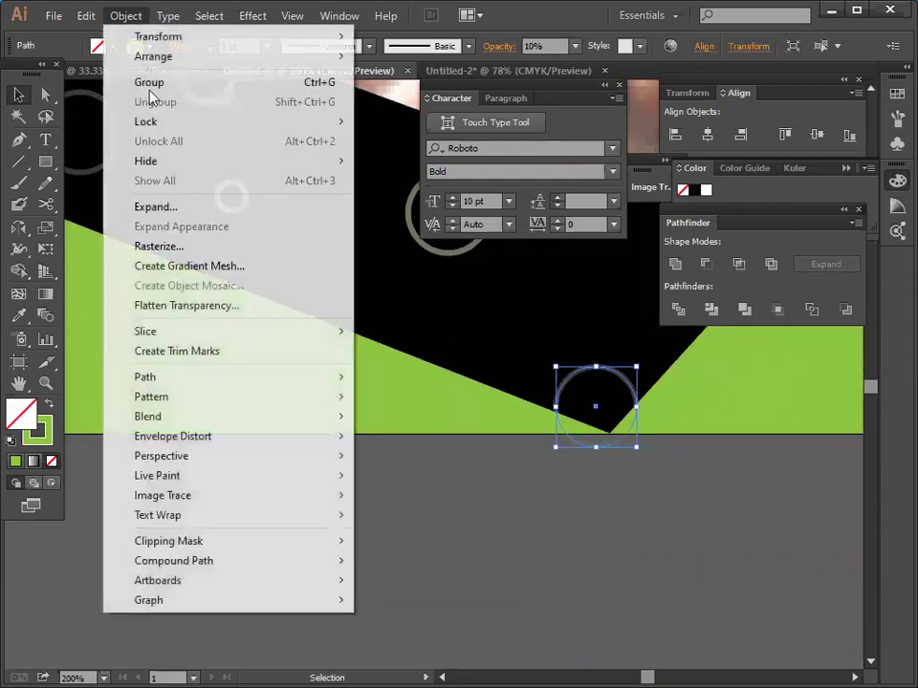
click(156, 210)
click(432, 442)
click(601, 488)
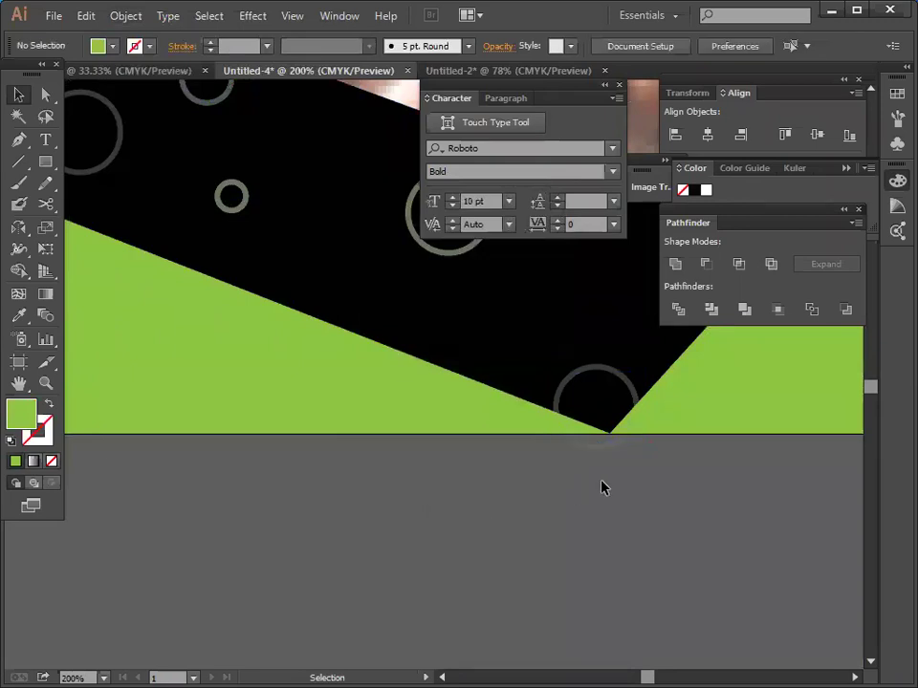
Move the expanded ring from the black band's bottom tip to the empty area below the artboard.
key(ctrl+equal)
key(ctrl+equal)
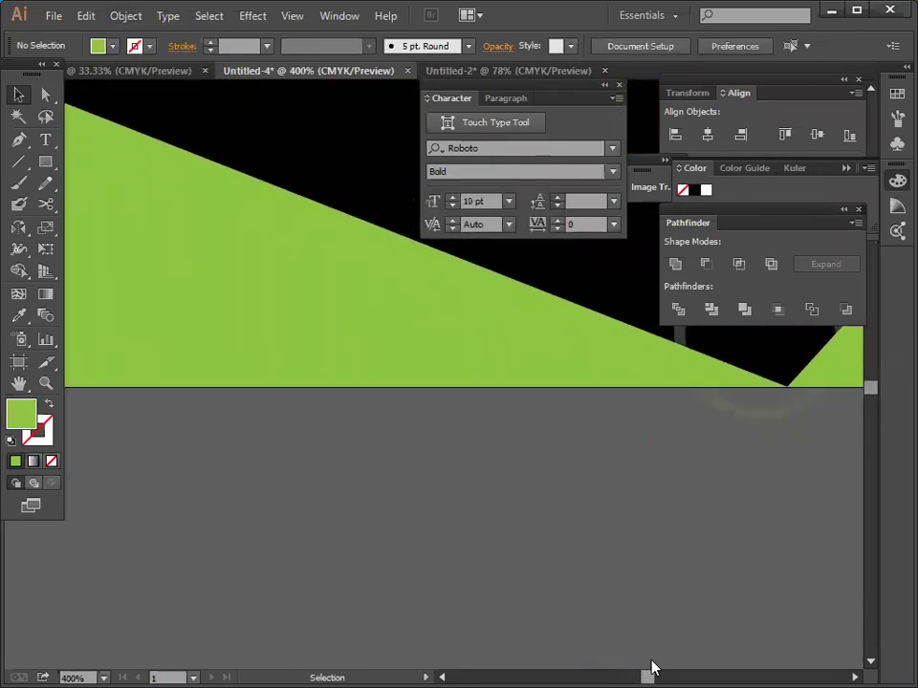
scroll(650, 667, right, 3)
drag(185, 498, 375, 314)
click(239, 516)
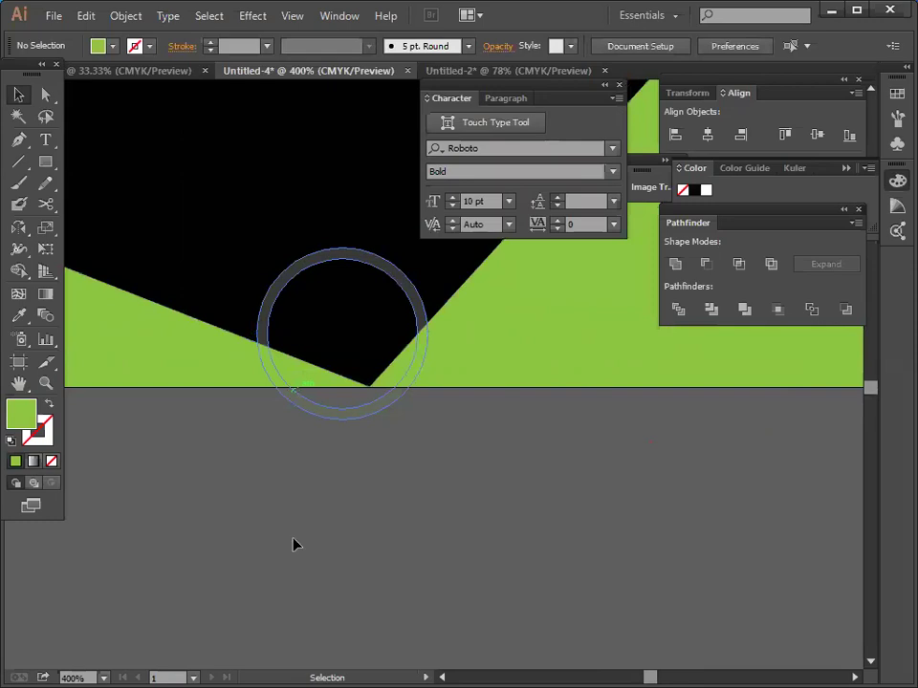
scroll(303, 526, down, 3)
drag(336, 397, 329, 508)
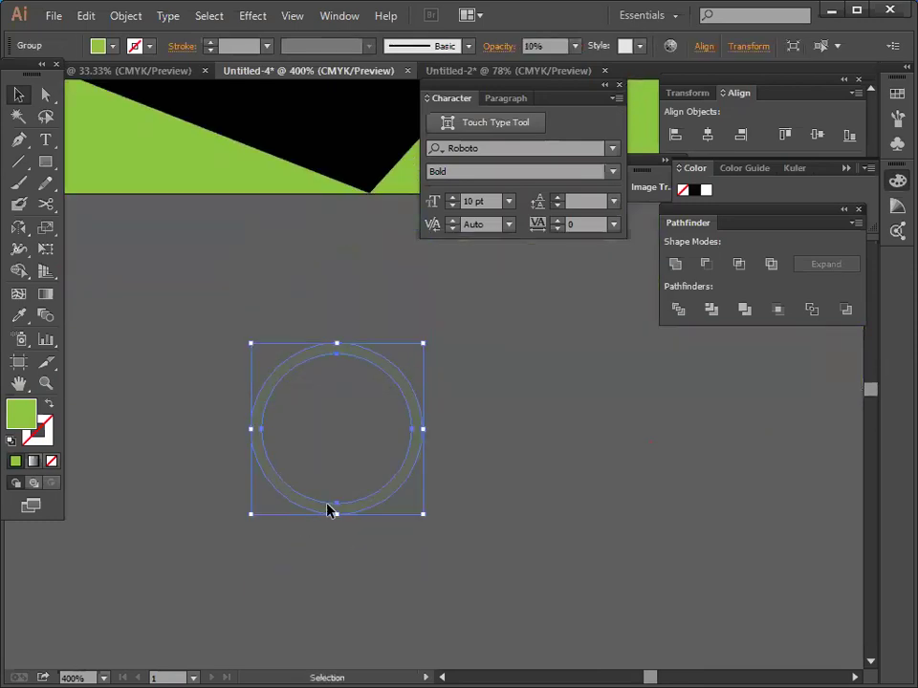
key(ctrl+shift+a)
Draw a rectangle over the ring's lower part and remove the rectangle with the overlapped ring section using Shape Builder.
click(45, 161)
drag(236, 468, 503, 560)
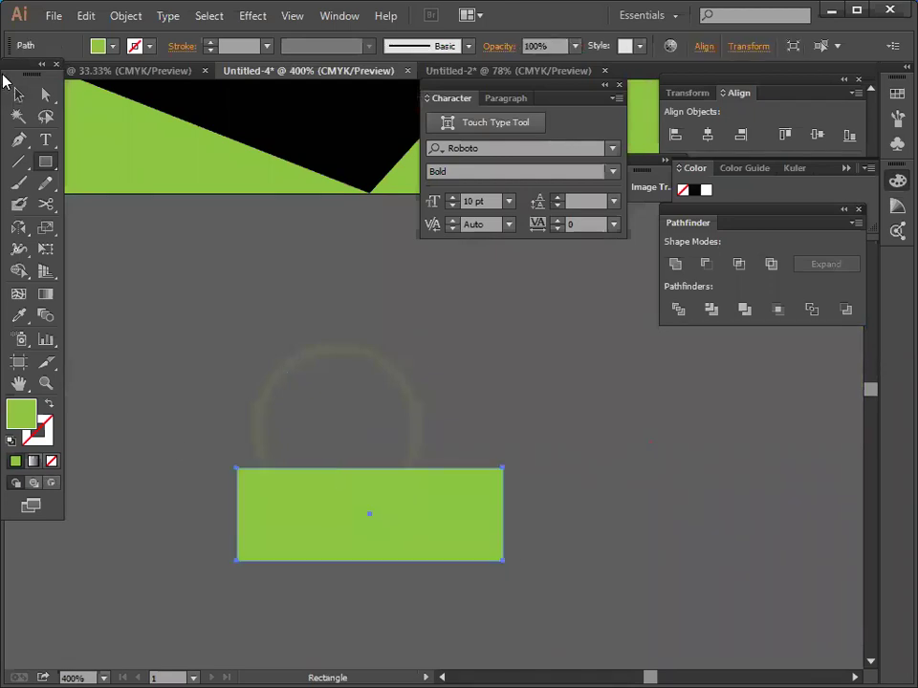
click(18, 94)
drag(116, 307, 328, 535)
key(shift+m)
scroll(246, 427, down, 2)
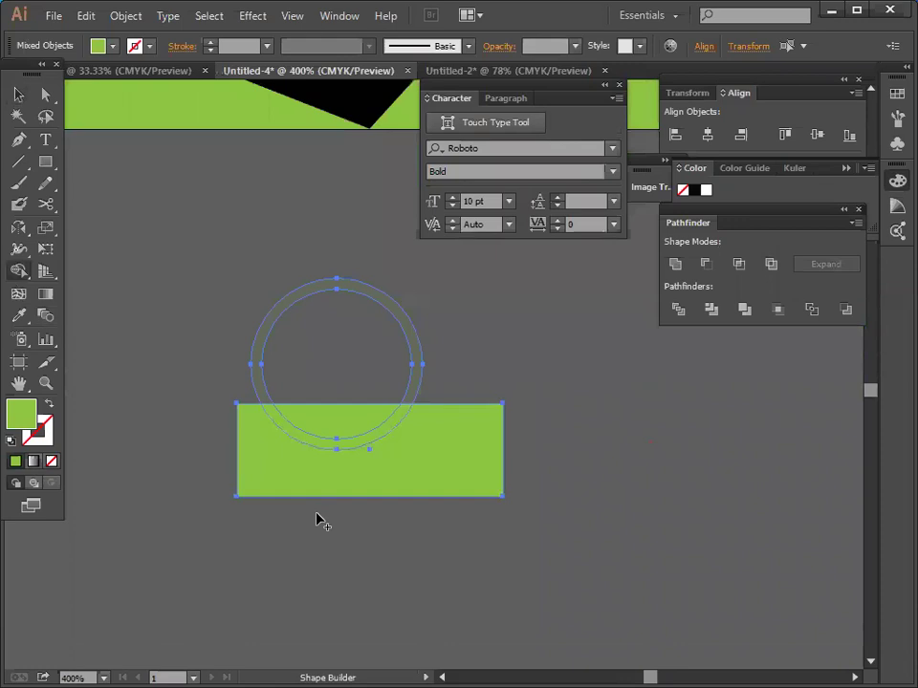
drag(319, 519, 329, 430)
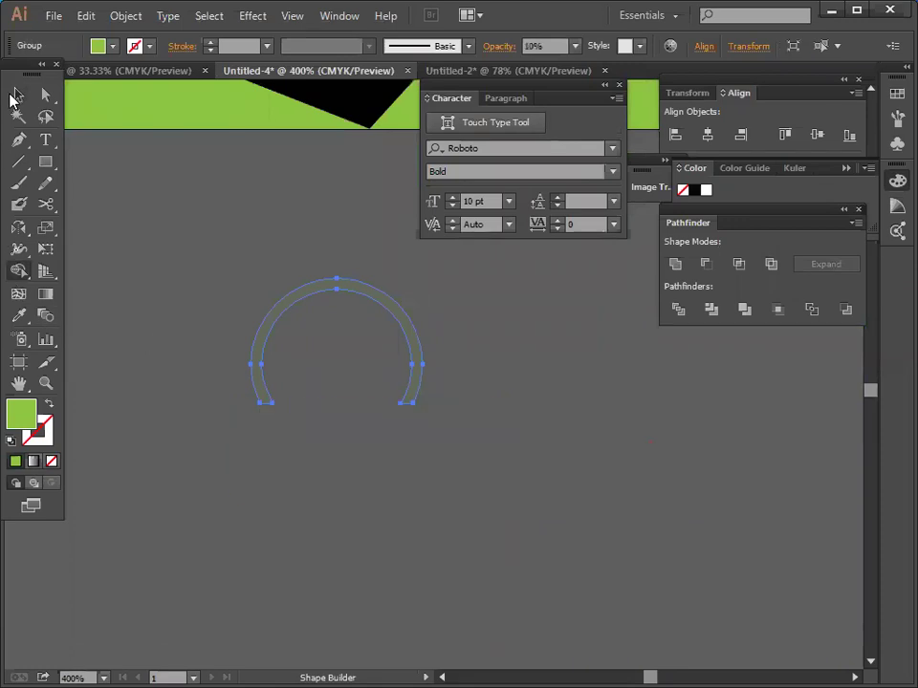
Move the trimmed ring back onto the bottom tip of the black band, with its open ends at the green shapes' edges.
click(18, 94)
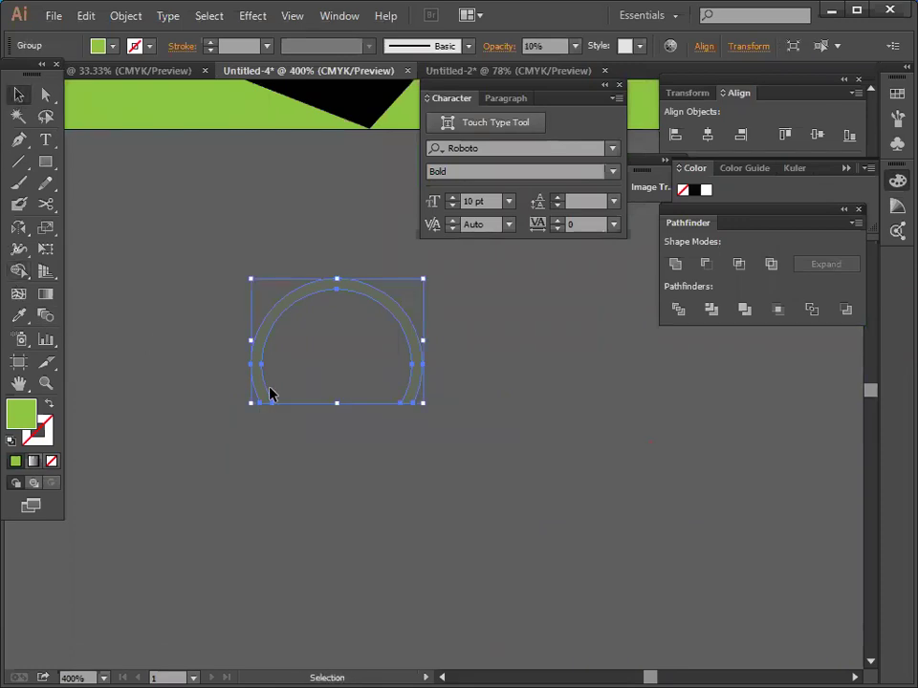
scroll(270, 392, up, 5)
drag(357, 444, 354, 133)
click(412, 368)
scroll(412, 378, up, 5)
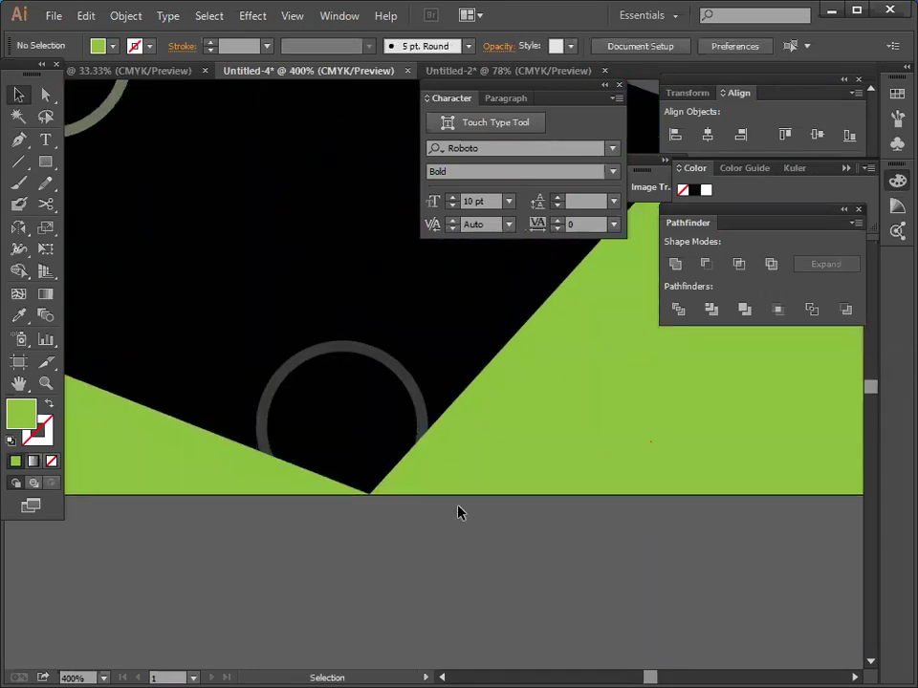
Duplicate the large ring and the small ring from the lower black band onto the upper diagonal black band.
key(ctrl+minus)
key(ctrl+minus)
key(ctrl+minus)
key(ctrl+minus)
key(ctrl+minus)
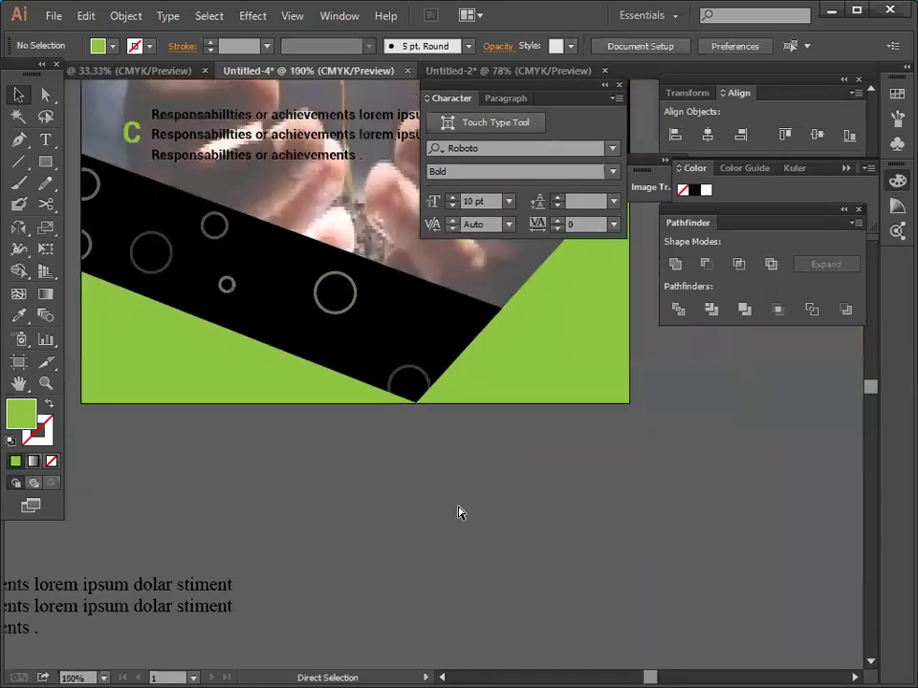
key(ctrl+minus)
scroll(453, 514, up, 6)
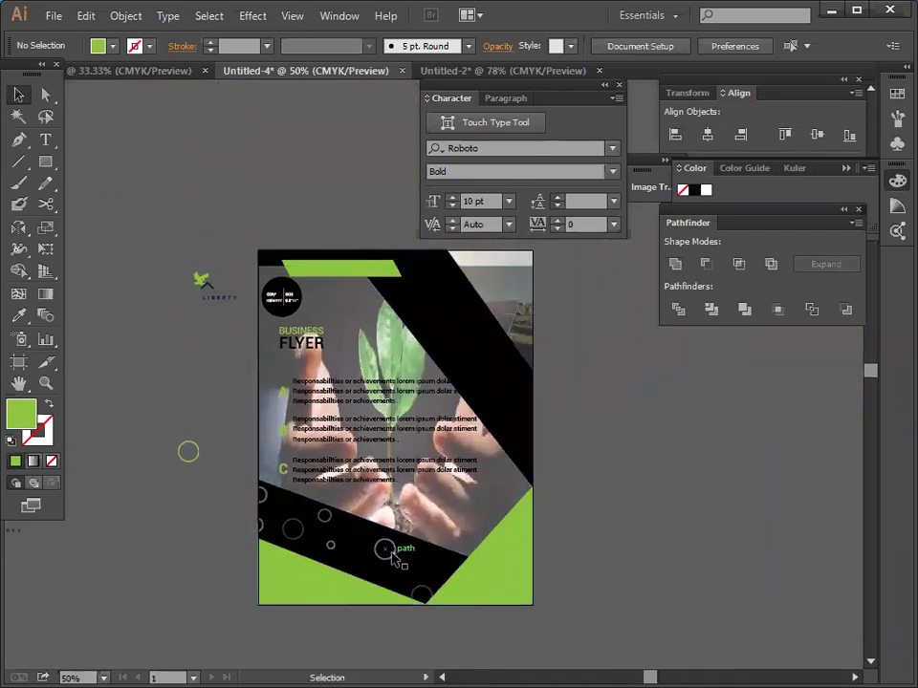
drag(395, 552, 477, 364)
click(576, 534)
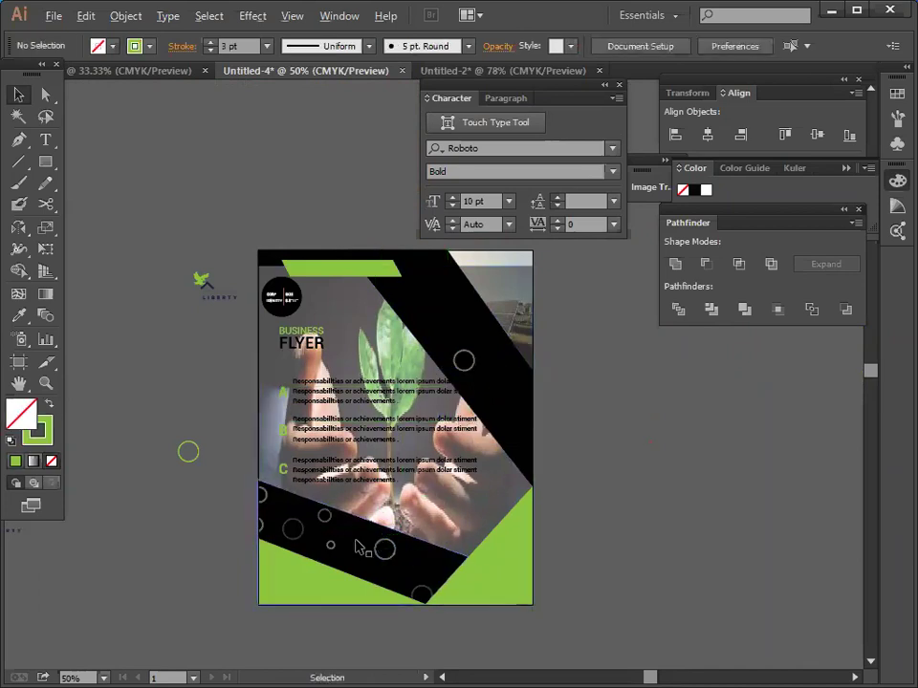
drag(337, 550, 447, 307)
click(590, 470)
Add copies of the medium ring, the small ring and the faint dark ring to the upper diagonal black band.
drag(323, 517, 432, 275)
click(610, 455)
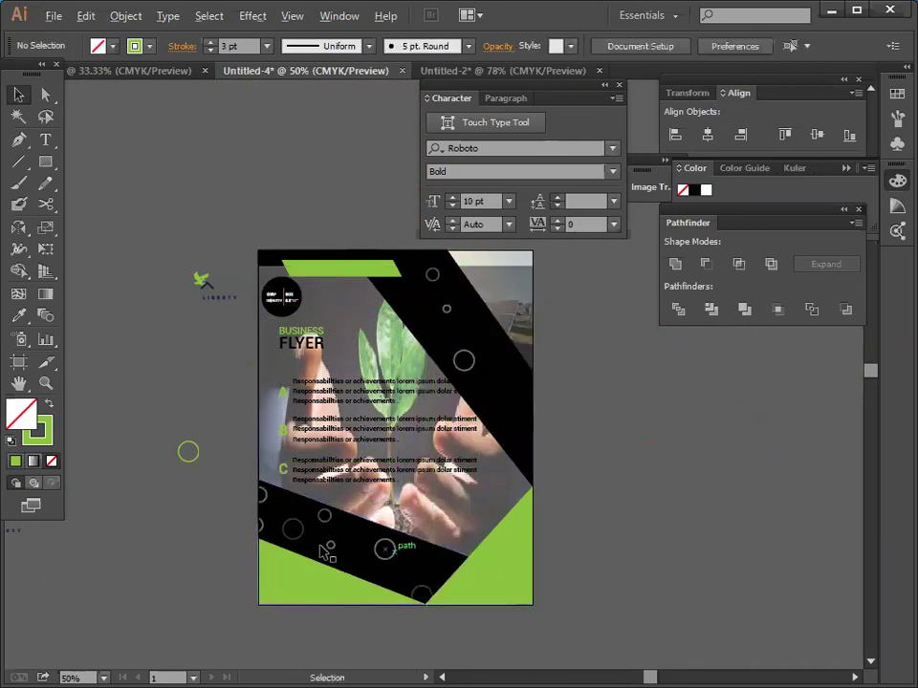
drag(322, 546, 517, 377)
click(629, 507)
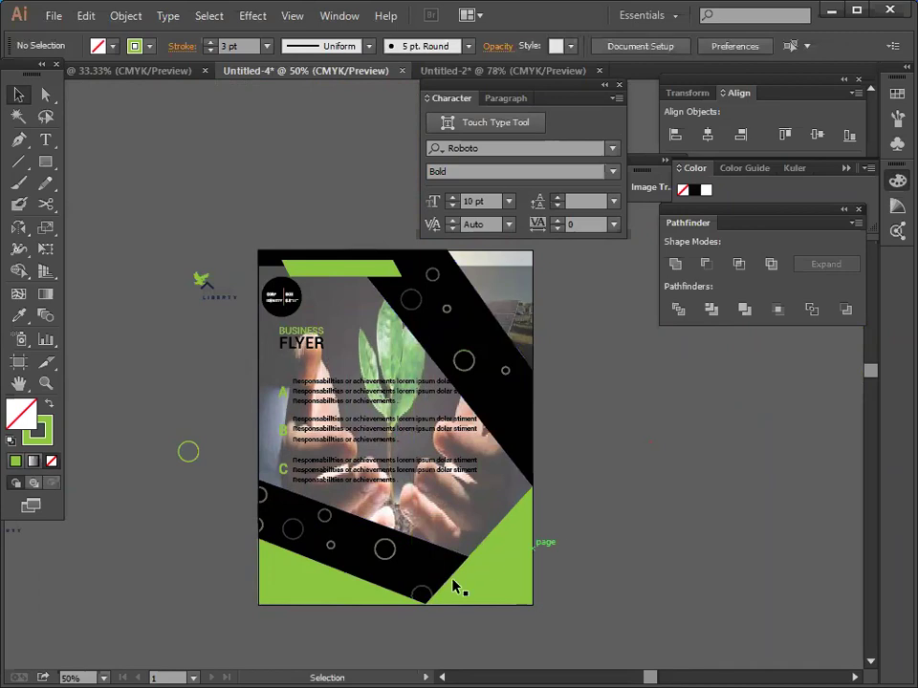
Duplicate the trimmed ring onto the lower end of the upper band, rotating it to sit against the flyer's right edge.
drag(426, 592, 538, 462)
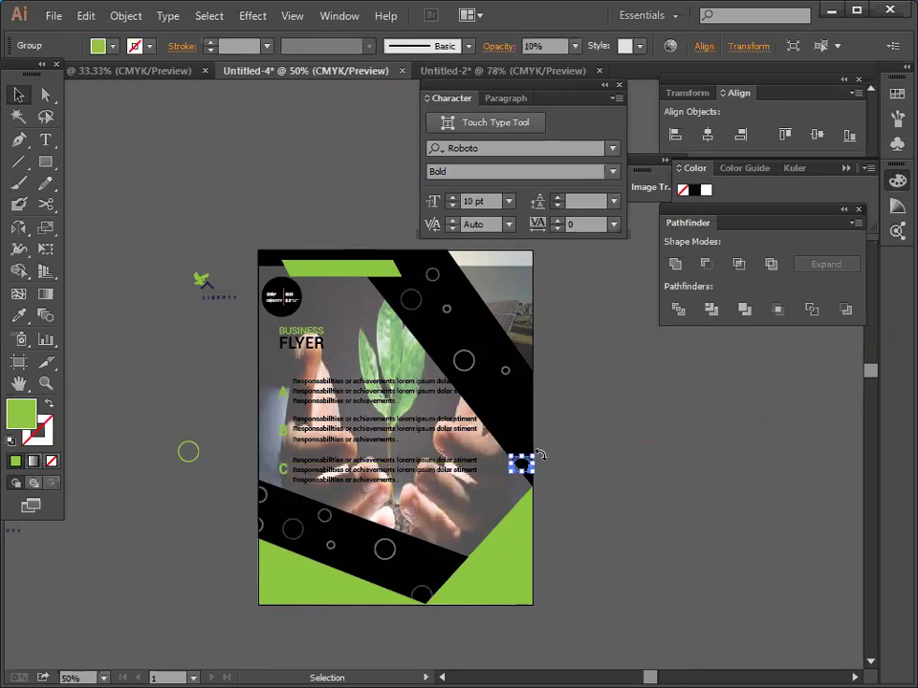
drag(538, 456, 506, 435)
click(539, 487)
drag(526, 476, 534, 449)
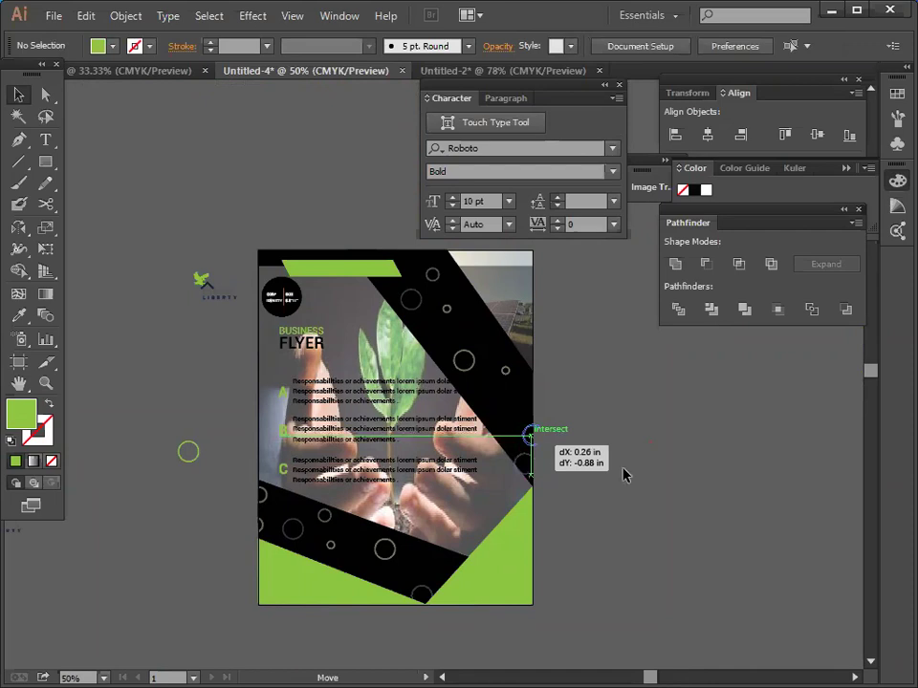
drag(622, 475, 622, 475)
Nudge the upper small ring on the diagonal band slightly down and to the right.
scroll(565, 485, up, 2)
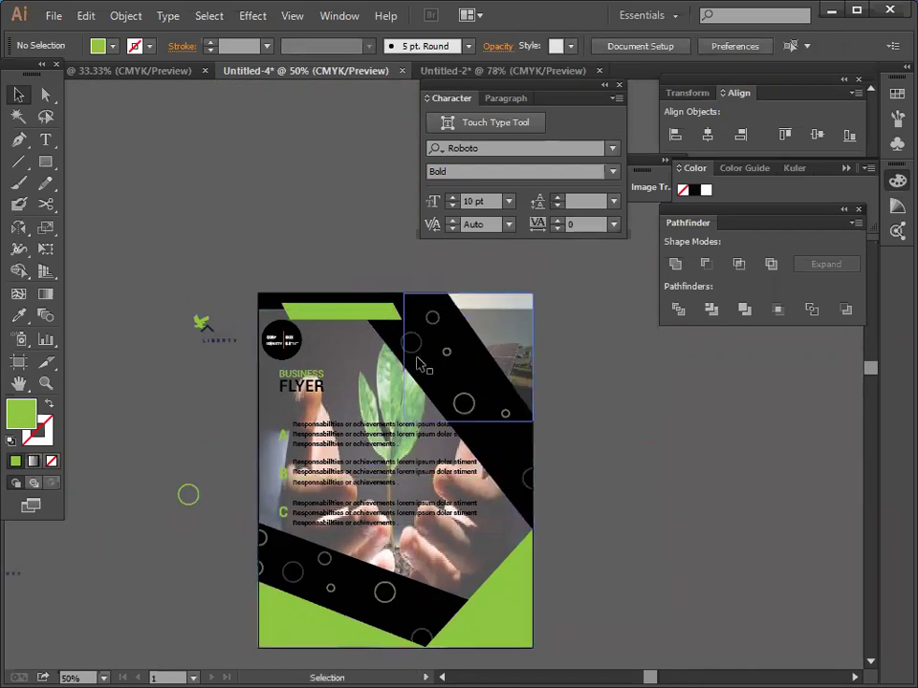
drag(442, 358, 447, 357)
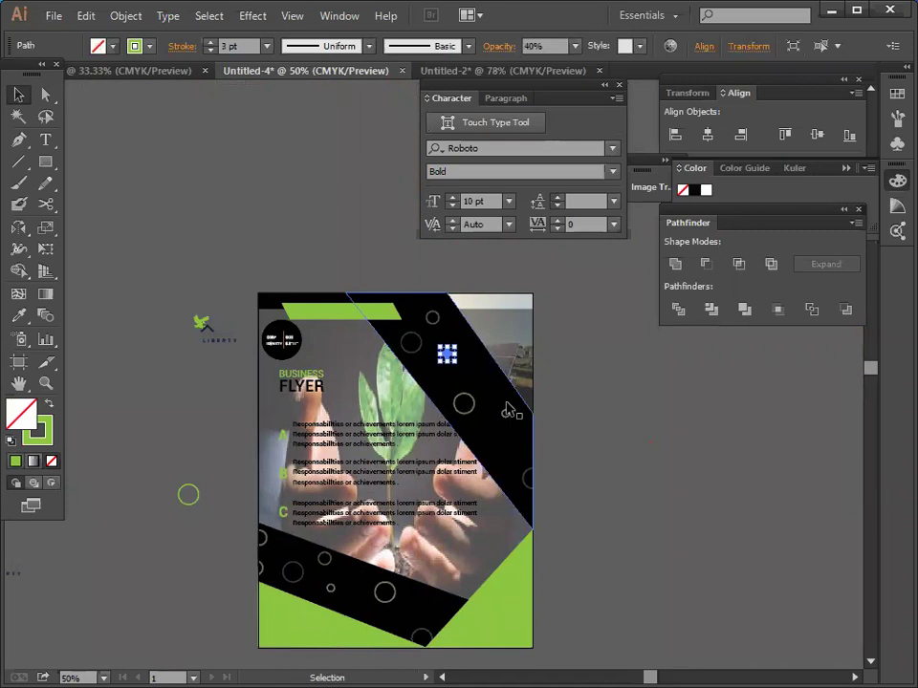
click(608, 434)
scroll(363, 440, down, 2)
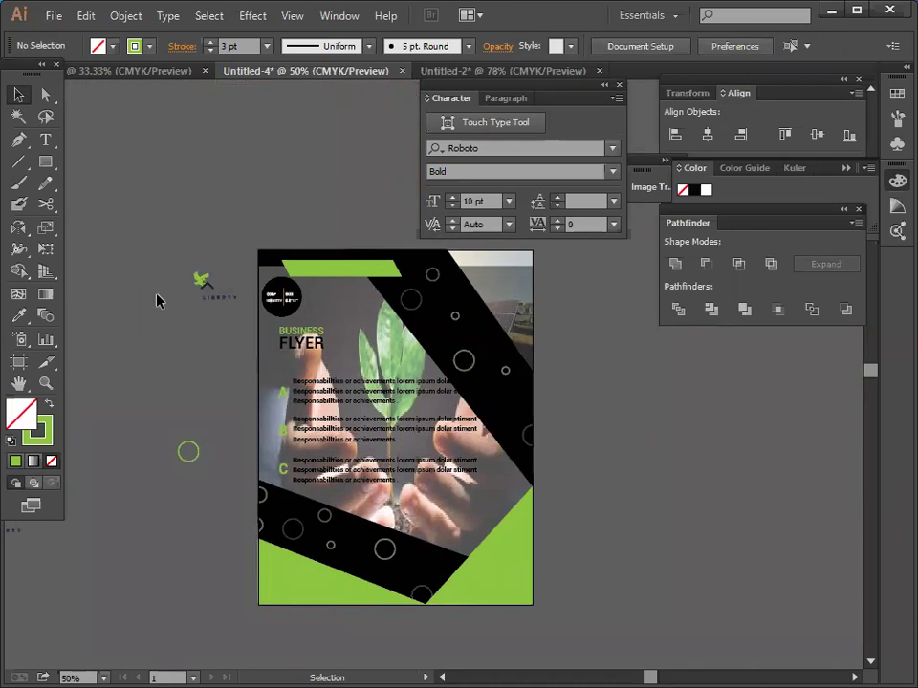
Move the Home Liberty logo to the empty area below the flyer and enlarge it.
drag(234, 307, 651, 565)
scroll(650, 476, down, 5)
drag(638, 392, 419, 504)
drag(612, 642, 512, 592)
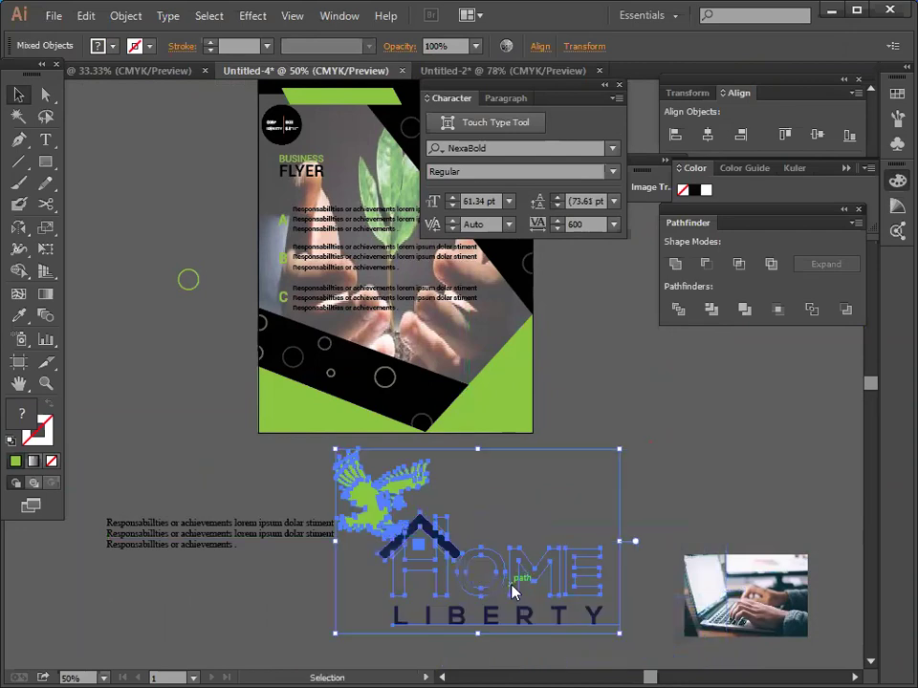
Ungroup the Home Liberty logo and deselect its parts.
right_click(511, 593)
click(739, 424)
click(739, 425)
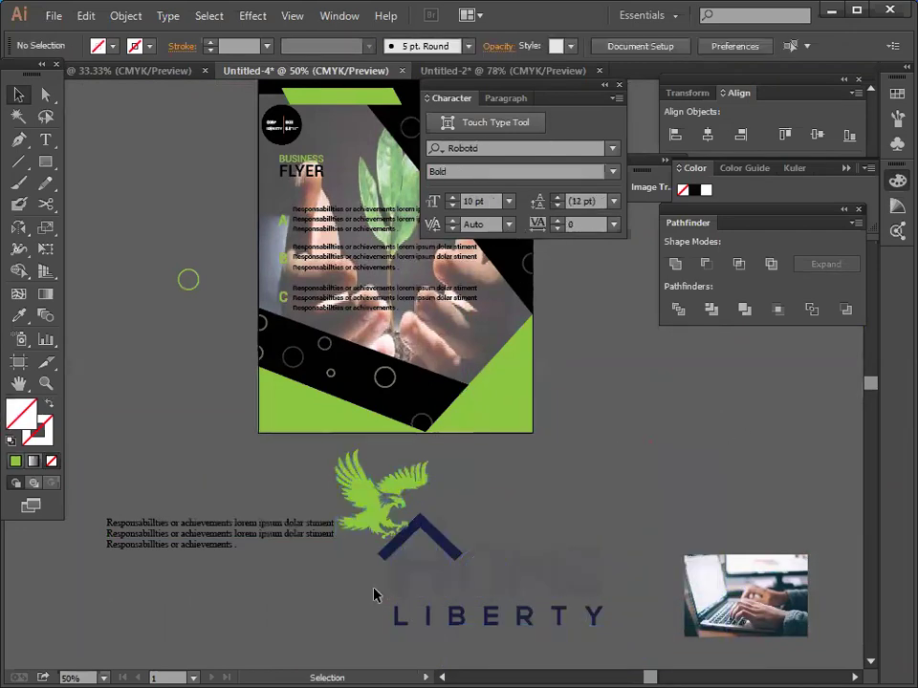
Fill the logo's HOME lettering and house shape with white.
click(591, 586)
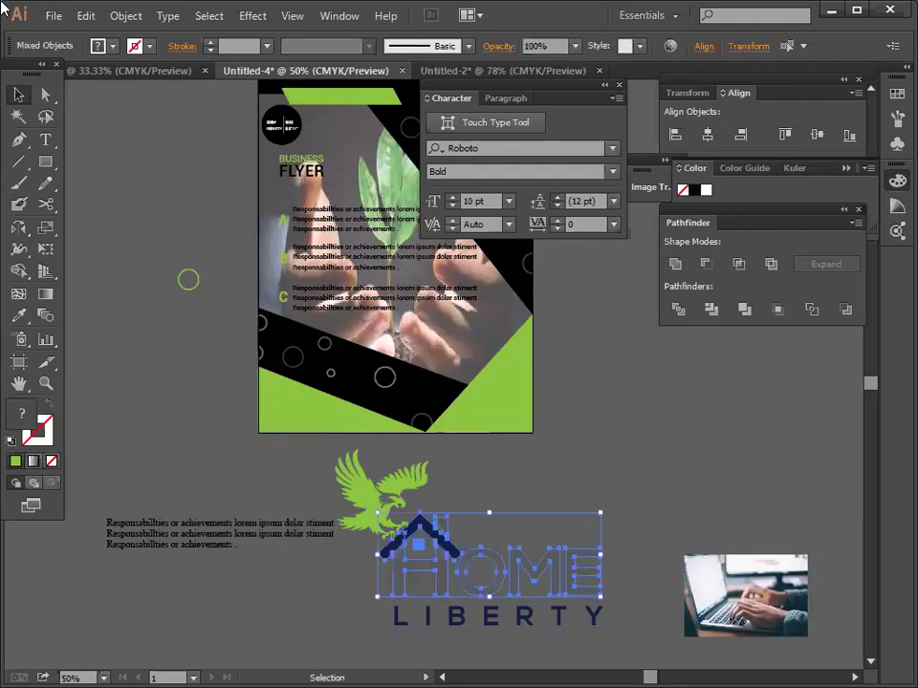
click(100, 46)
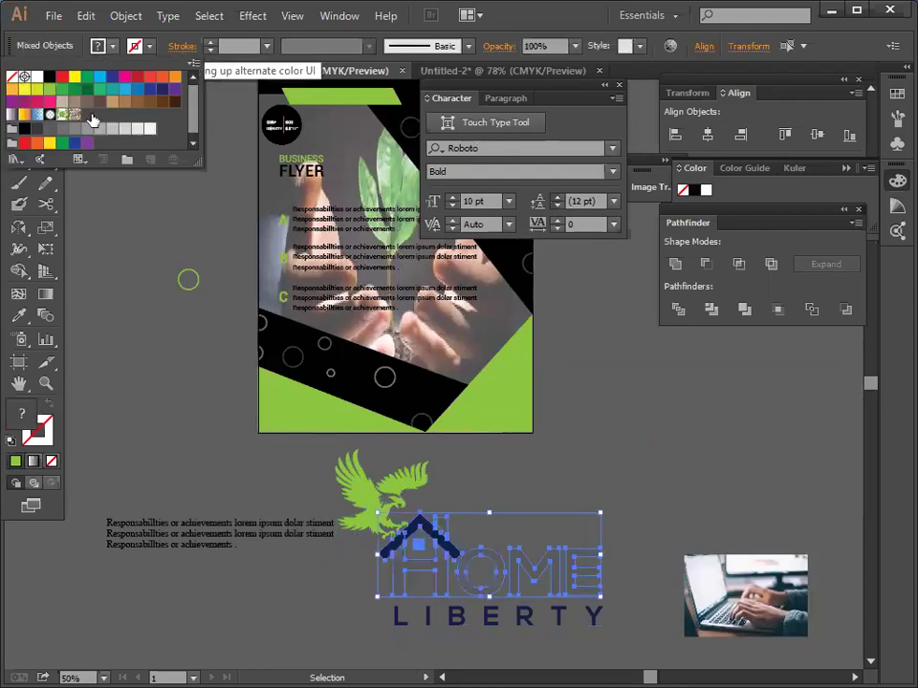
click(36, 76)
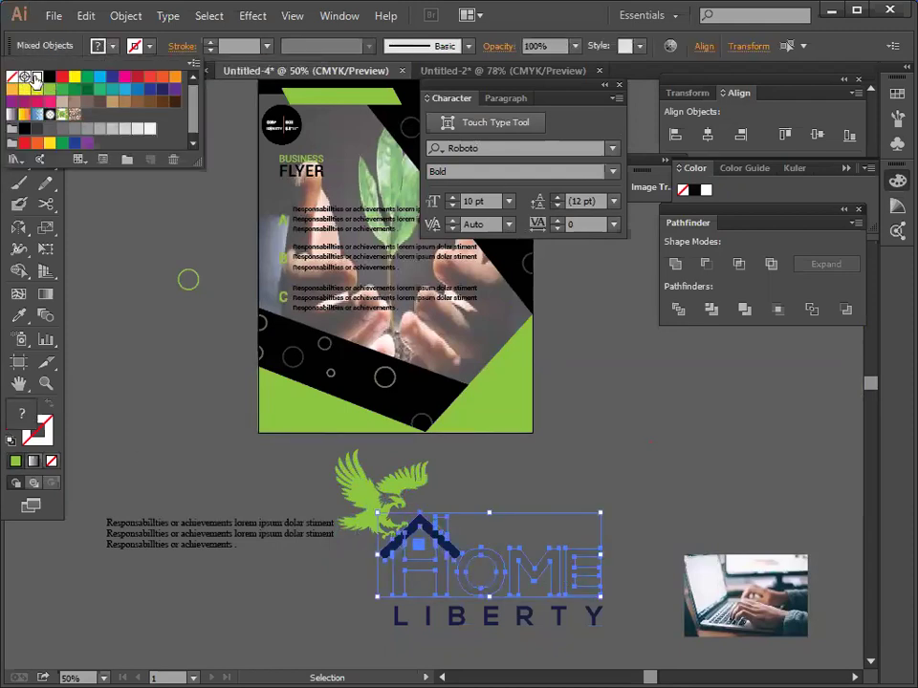
click(108, 285)
click(82, 430)
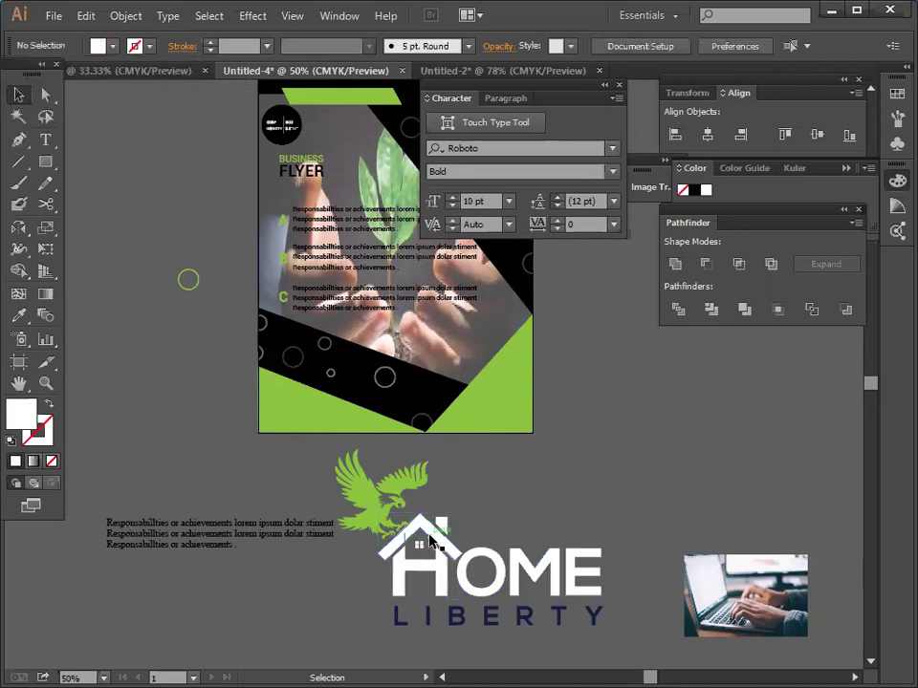
Recolour the logo's LIBERTY text with the green sampled from the flyer's lower corner.
scroll(454, 568, down, 2)
click(453, 564)
click(18, 316)
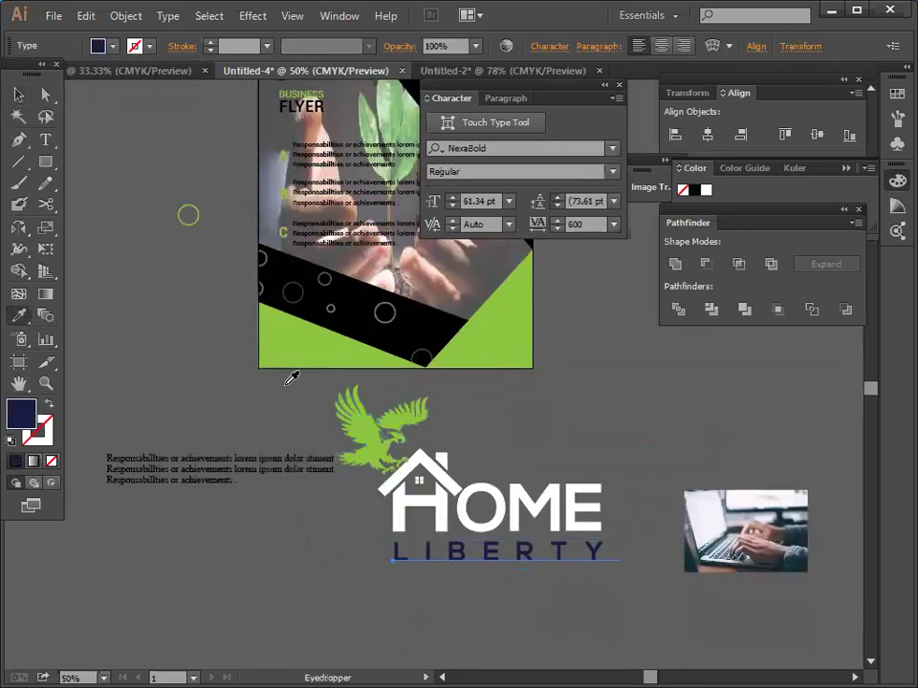
click(269, 343)
click(18, 93)
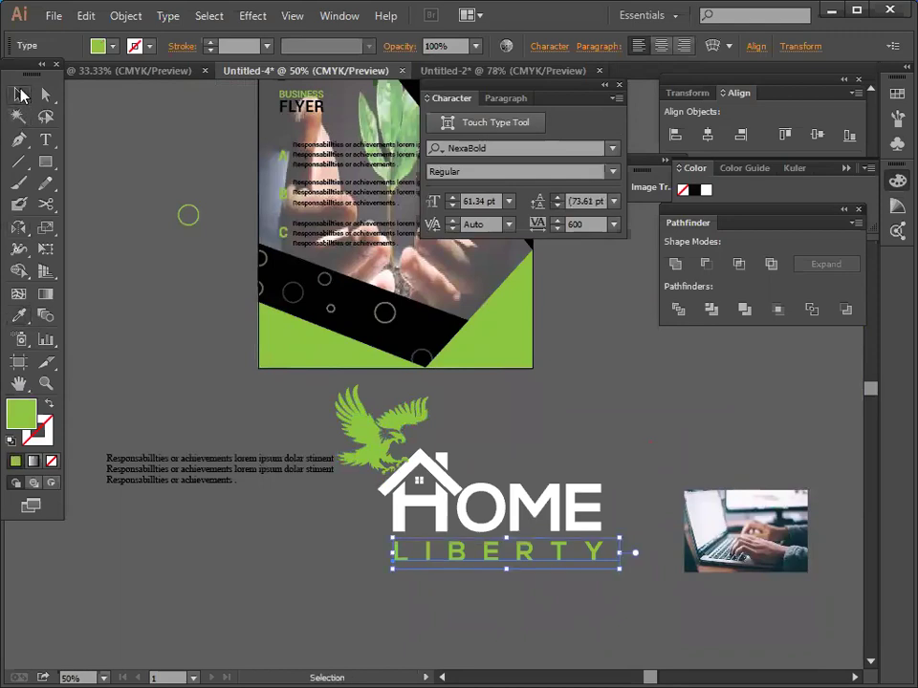
click(103, 280)
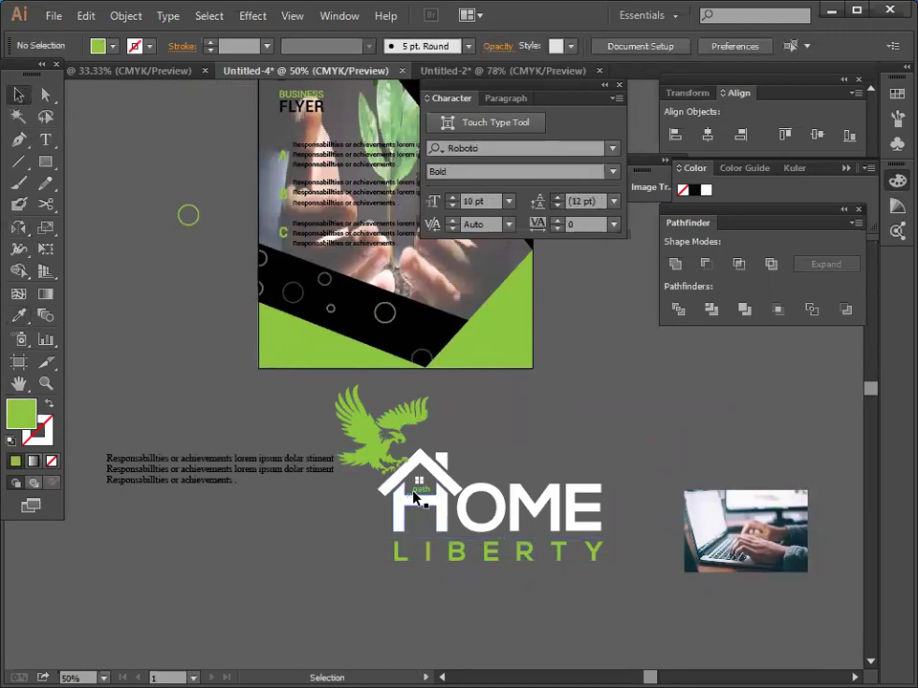
Ungroup the house artwork in the logo and recolour its chimney with the flyer's green.
click(414, 495)
right_click(417, 488)
click(497, 405)
click(619, 426)
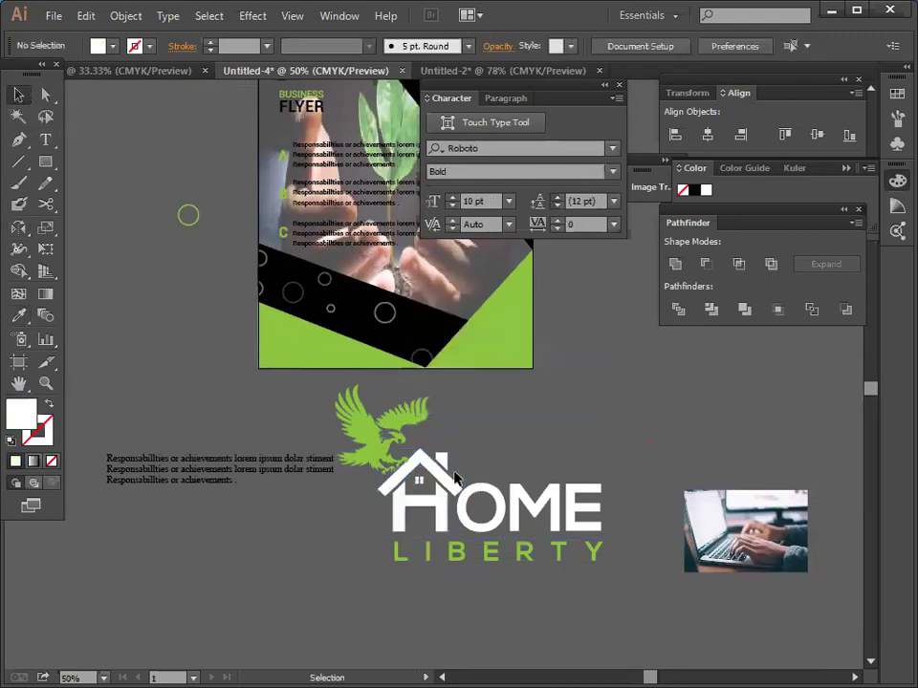
click(441, 461)
click(19, 315)
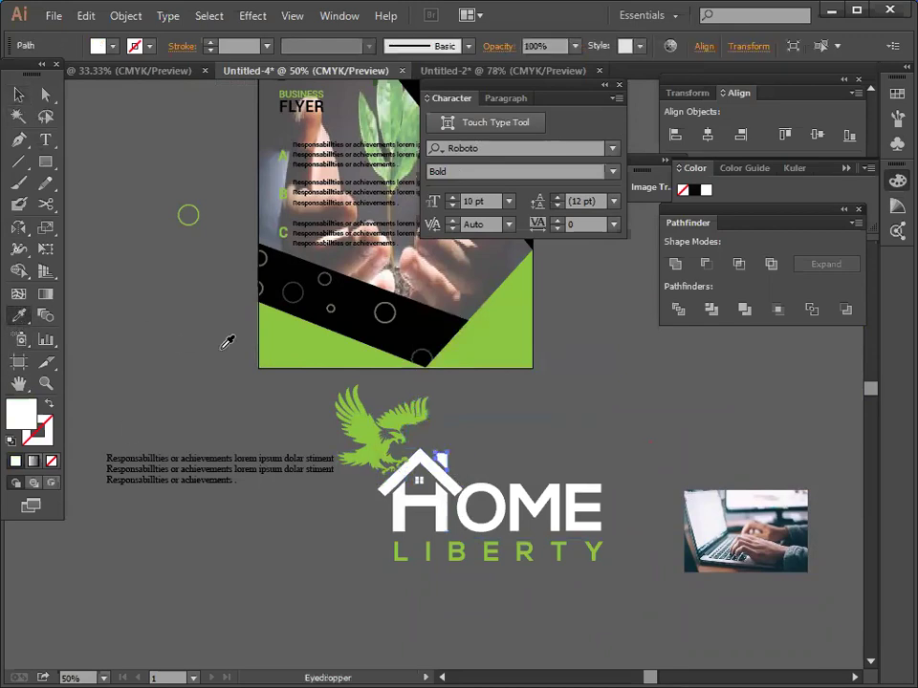
click(230, 345)
click(19, 94)
click(117, 348)
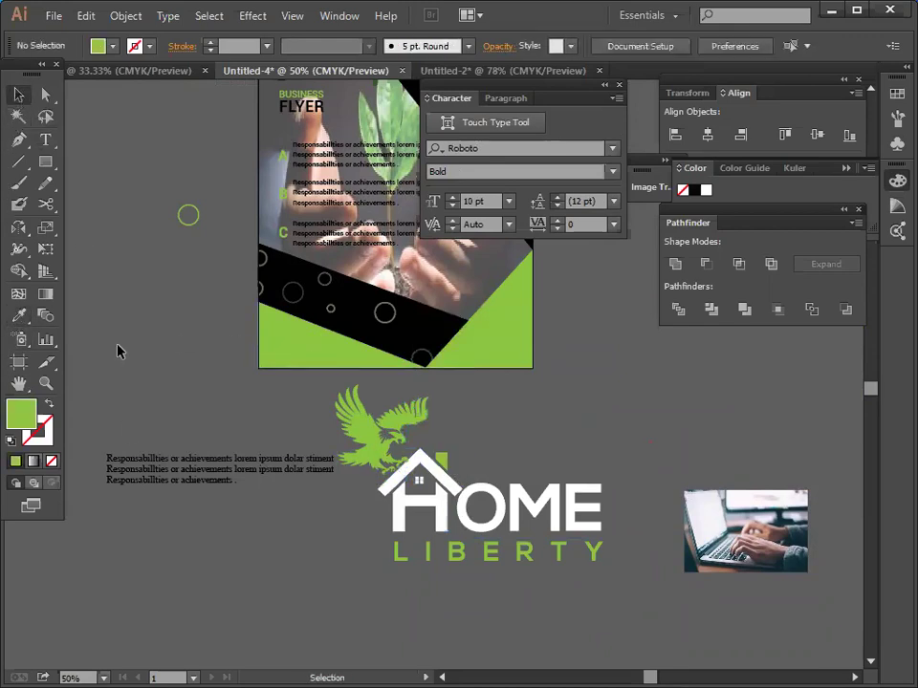
Recolour the small window under the logo's roof with the flyer's green.
click(419, 482)
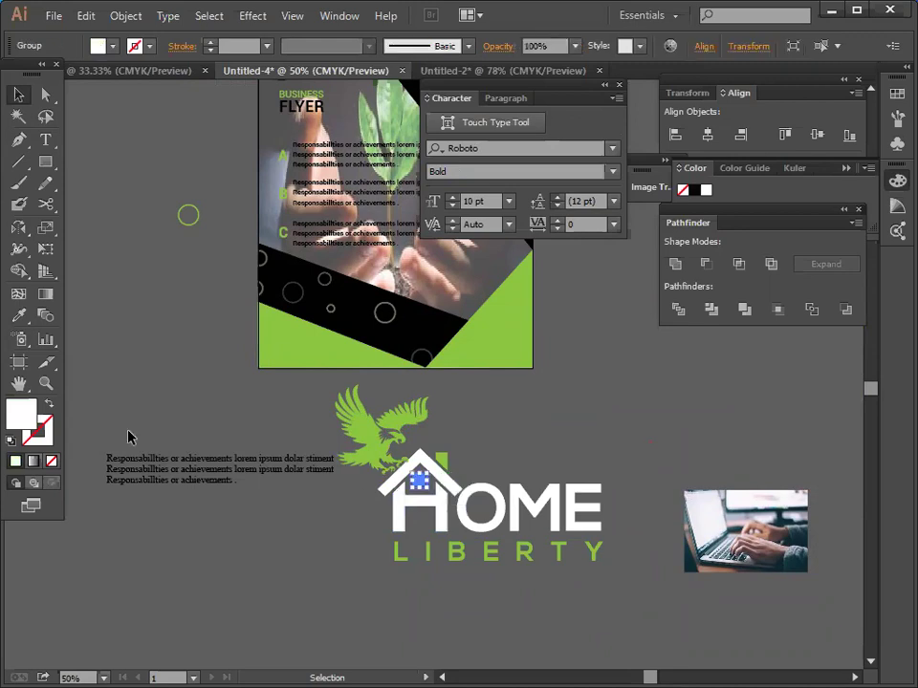
click(18, 315)
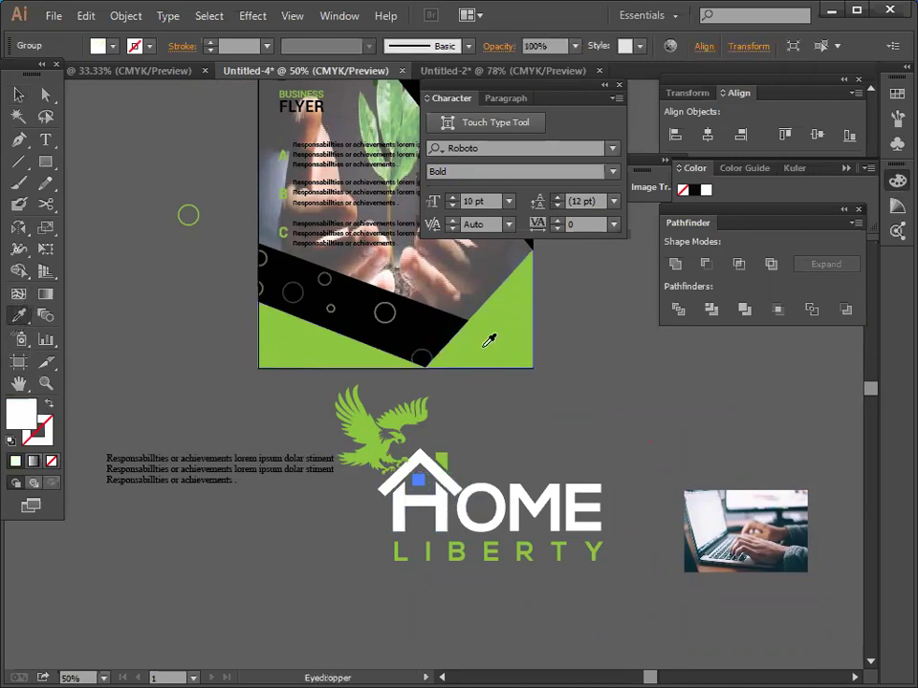
click(489, 340)
click(18, 94)
Enlarge the green window under the roof from its centre to about 0.34 by 0.31 in.
key(ctrl+equal)
key(ctrl+equal)
key(ctrl+equal)
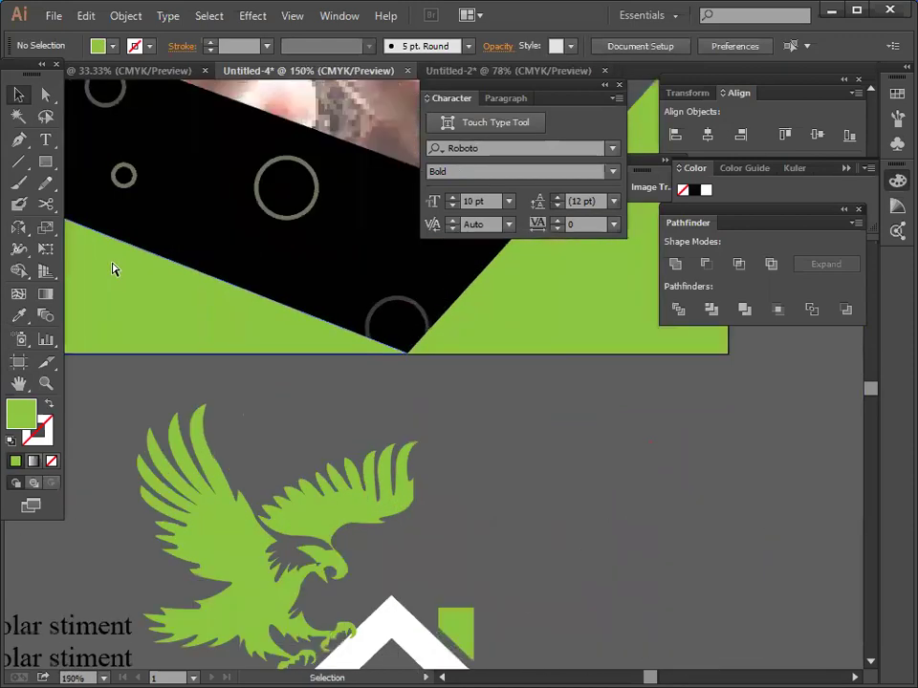
scroll(120, 269, down, 5)
scroll(408, 395, up, 1)
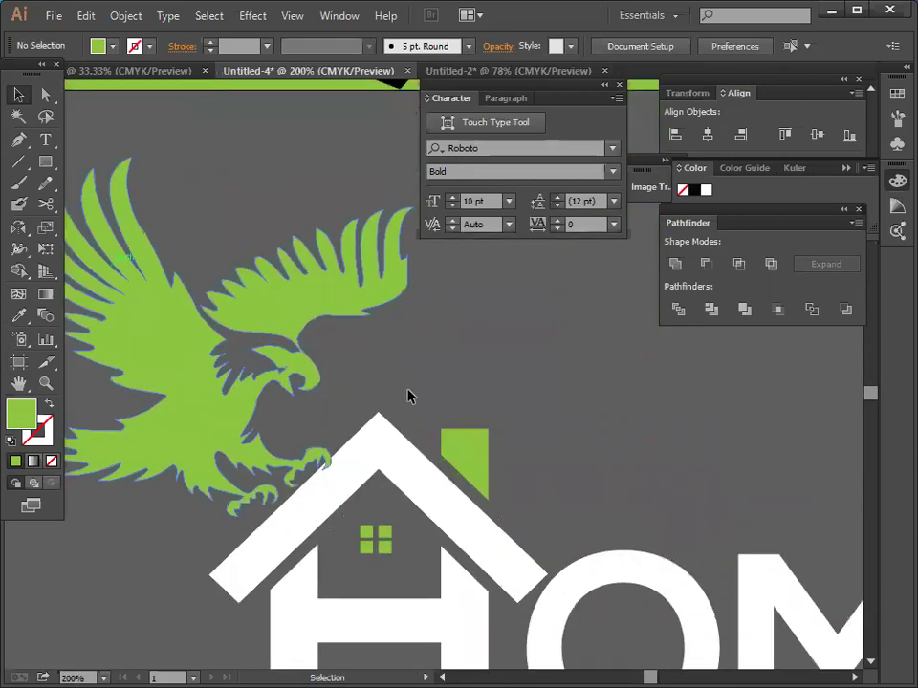
scroll(407, 396, down, 4)
click(386, 378)
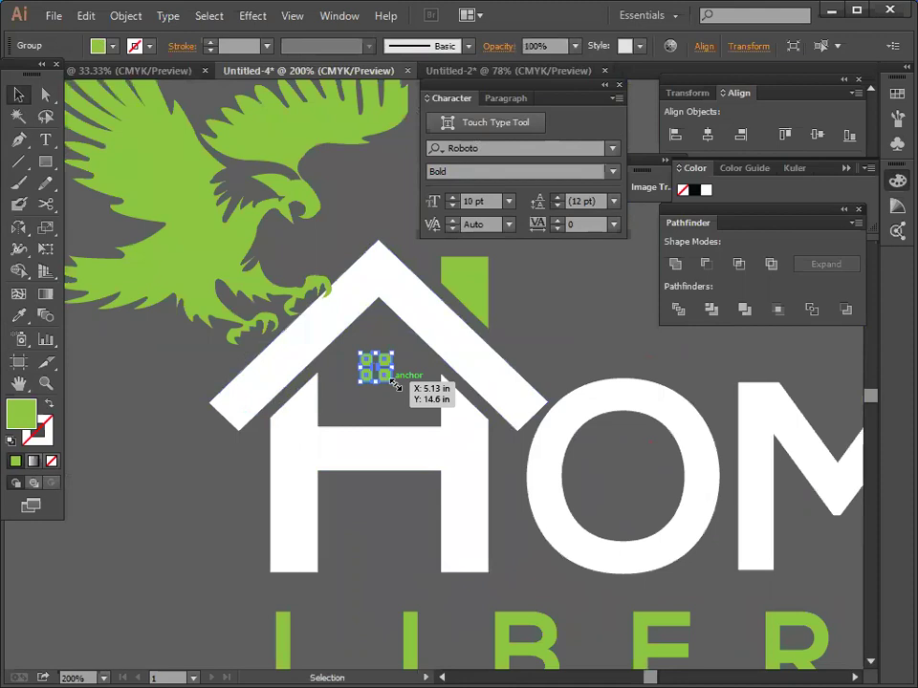
drag(394, 383, 398, 392)
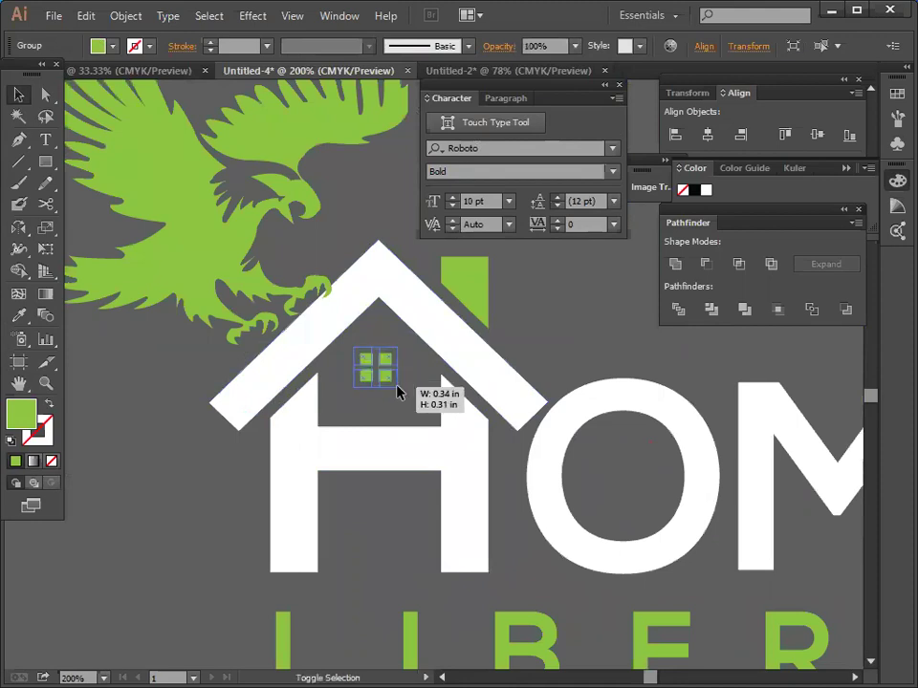
click(203, 503)
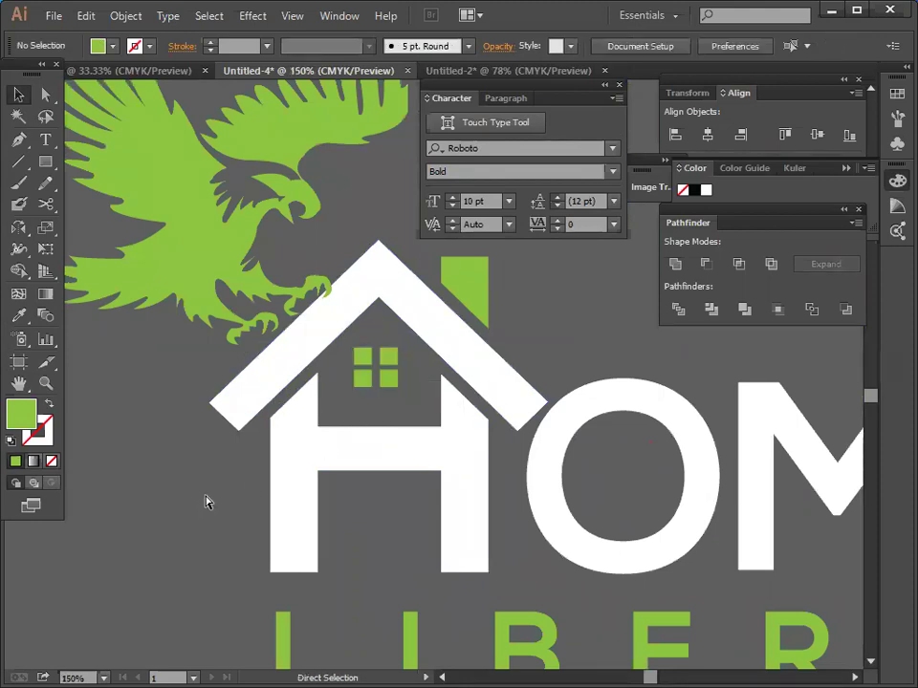
Group all parts of the Home Liberty logo and scale it down to about half size.
key(ctrl+minus)
key(ctrl+minus)
key(ctrl+minus)
key(ctrl+minus)
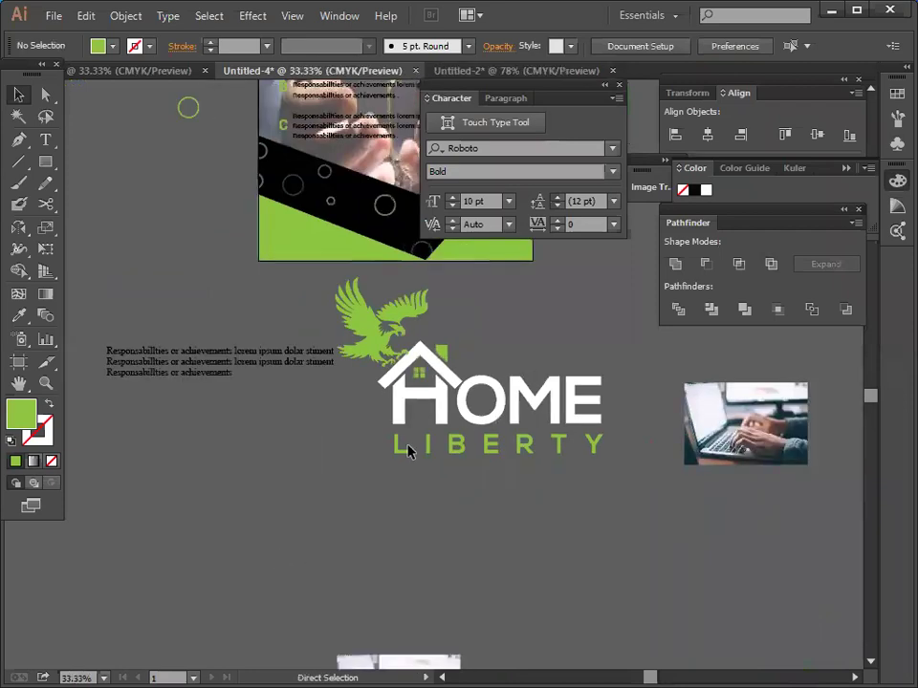
key(ctrl+minus)
click(540, 344)
right_click(539, 341)
click(584, 421)
click(455, 430)
drag(368, 311, 457, 409)
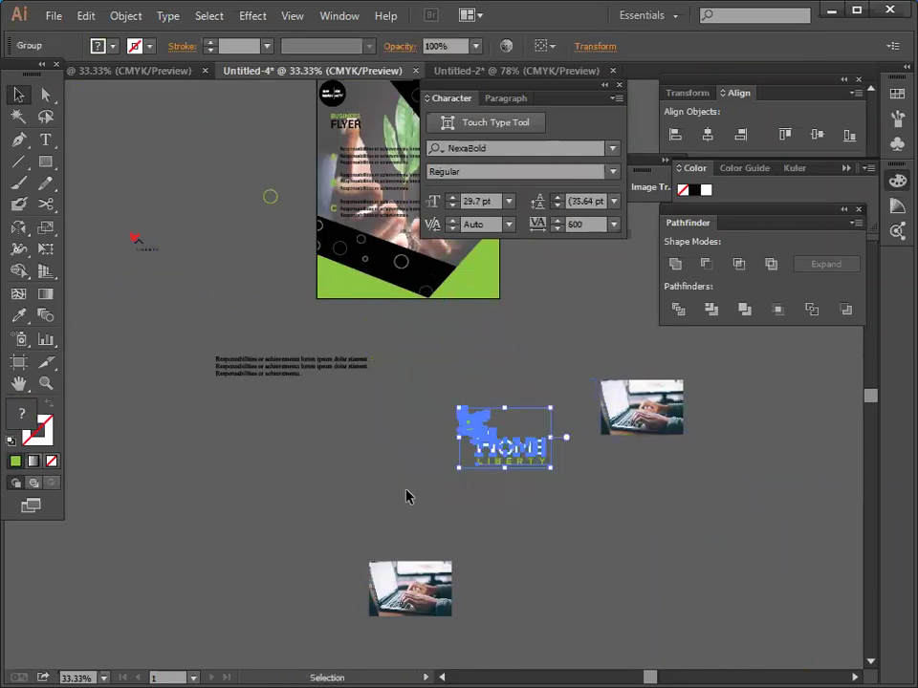
Shrink the logo further and move it onto the flyer, beside the round black badge.
click(407, 496)
scroll(407, 498, up, 3)
drag(492, 602, 437, 528)
click(383, 584)
click(499, 572)
drag(440, 528, 448, 533)
click(475, 593)
drag(492, 571, 390, 277)
click(596, 461)
scroll(583, 454, up, 4)
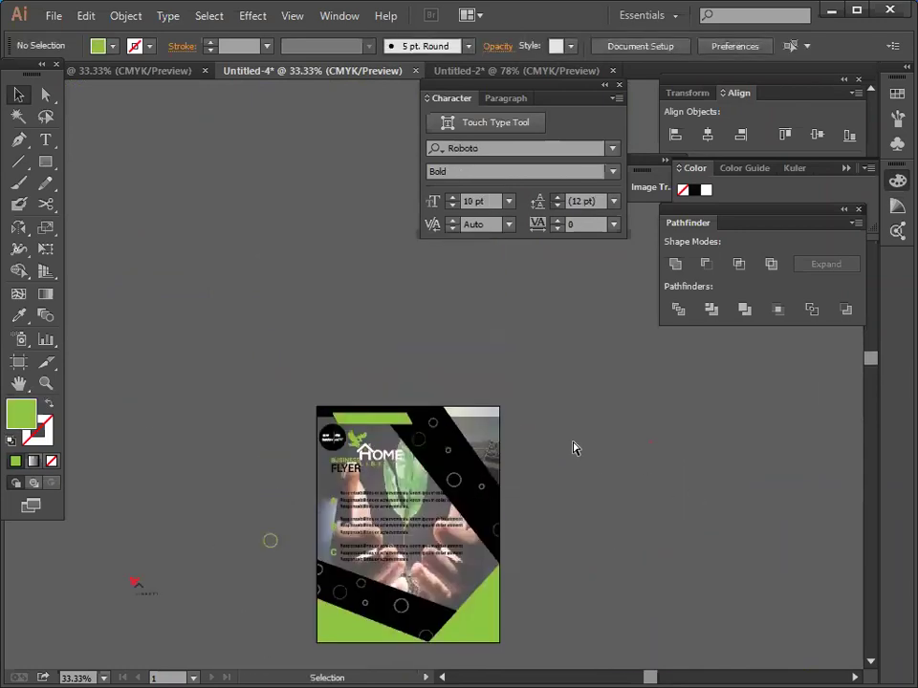
Scale down the logo on the flyer and position it just below the green bar, clear of the BUSINESS FLYER heading.
key(ctrl+plus)
key(ctrl+plus)
key(ctrl+plus)
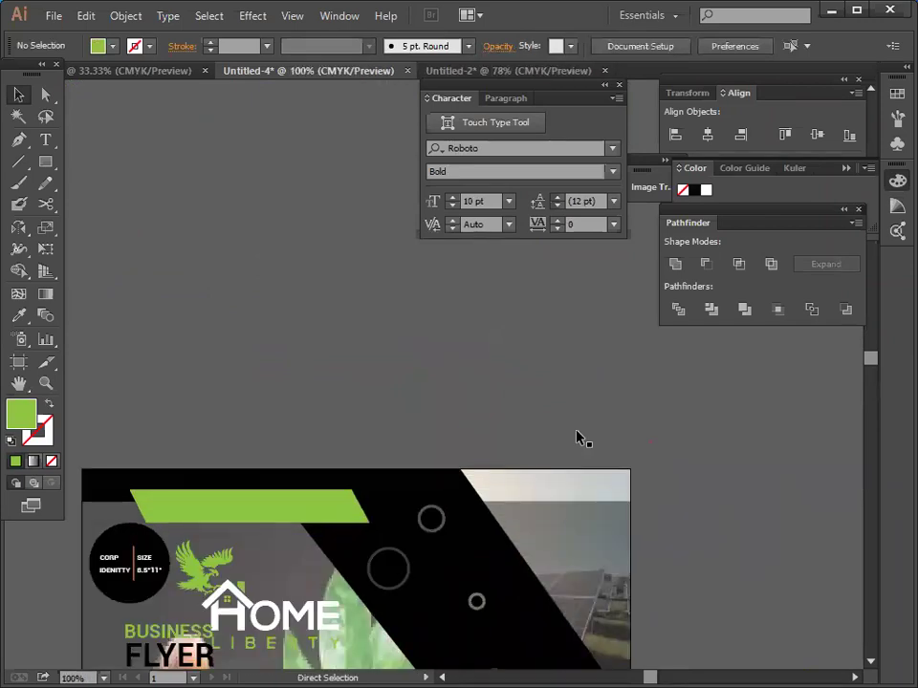
key(ctrl+plus)
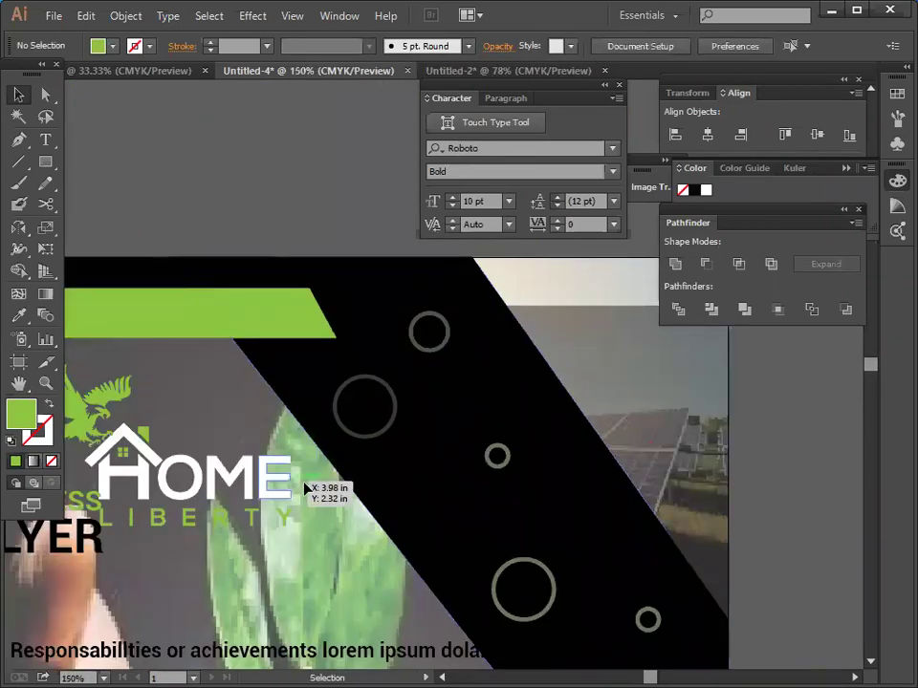
drag(306, 488, 331, 495)
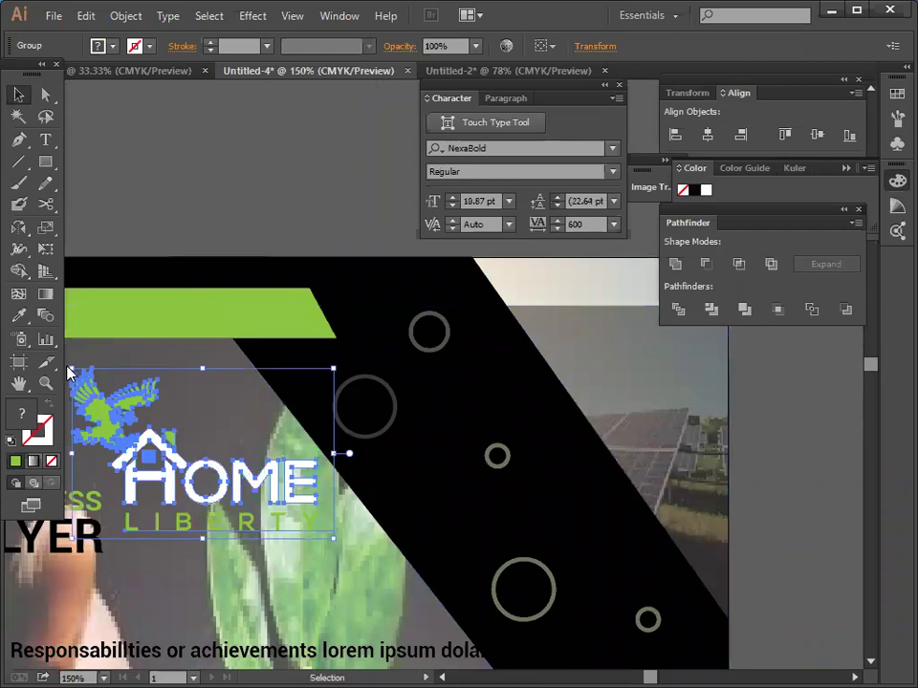
drag(72, 367, 125, 457)
drag(191, 466, 182, 414)
Ungroup the placed logo and fill its HOME lettering and roof with black.
right_click(164, 161)
click(215, 262)
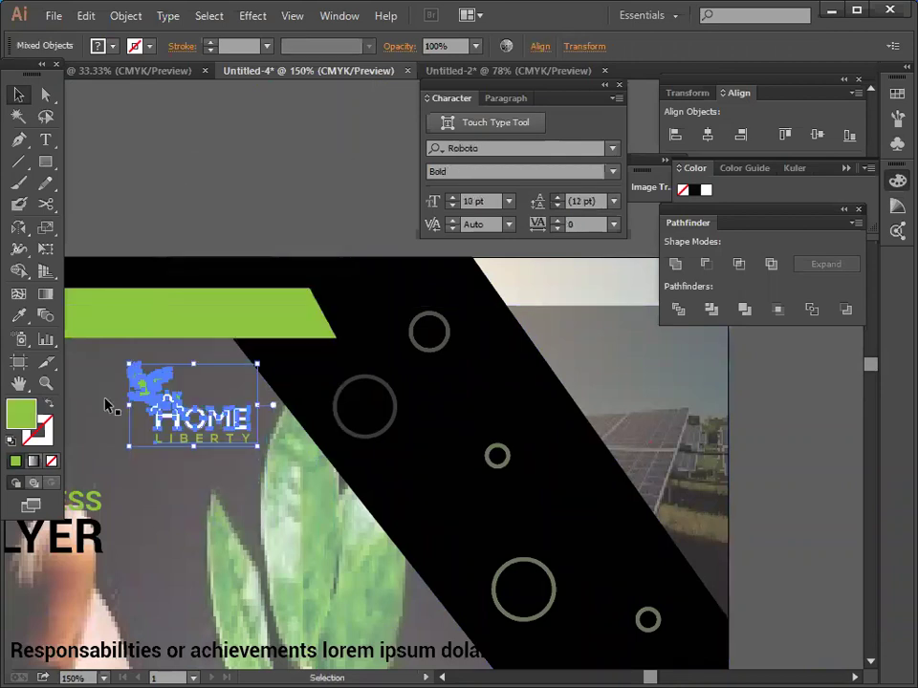
click(106, 404)
click(188, 436)
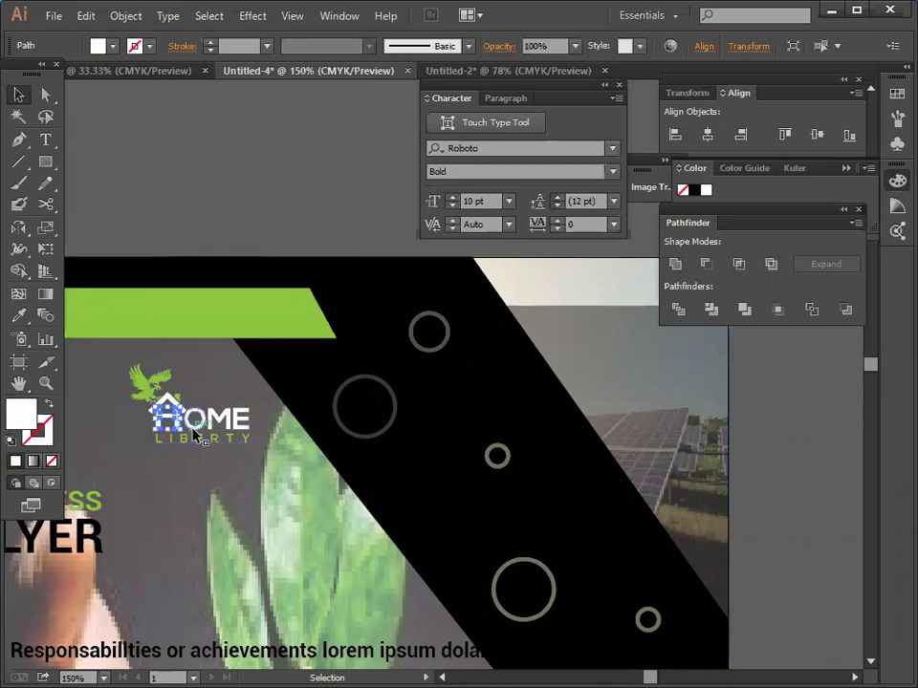
shift+click(196, 433)
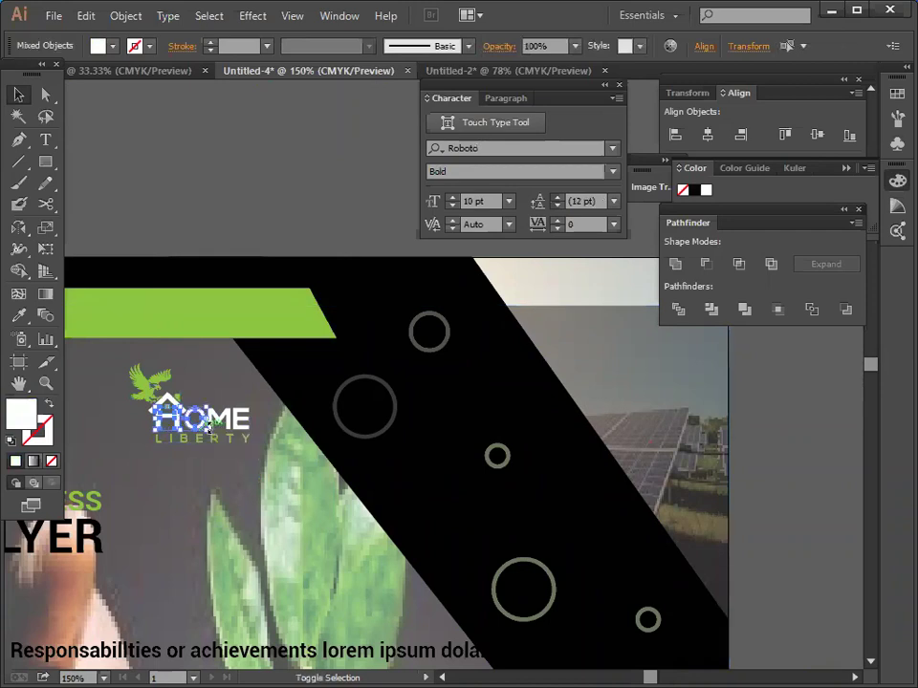
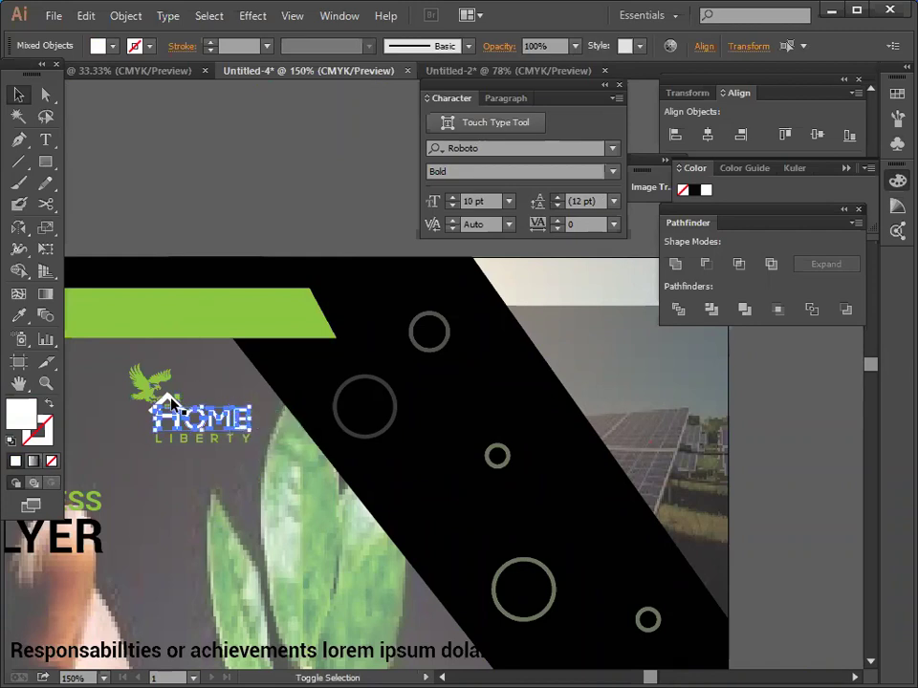
click(113, 46)
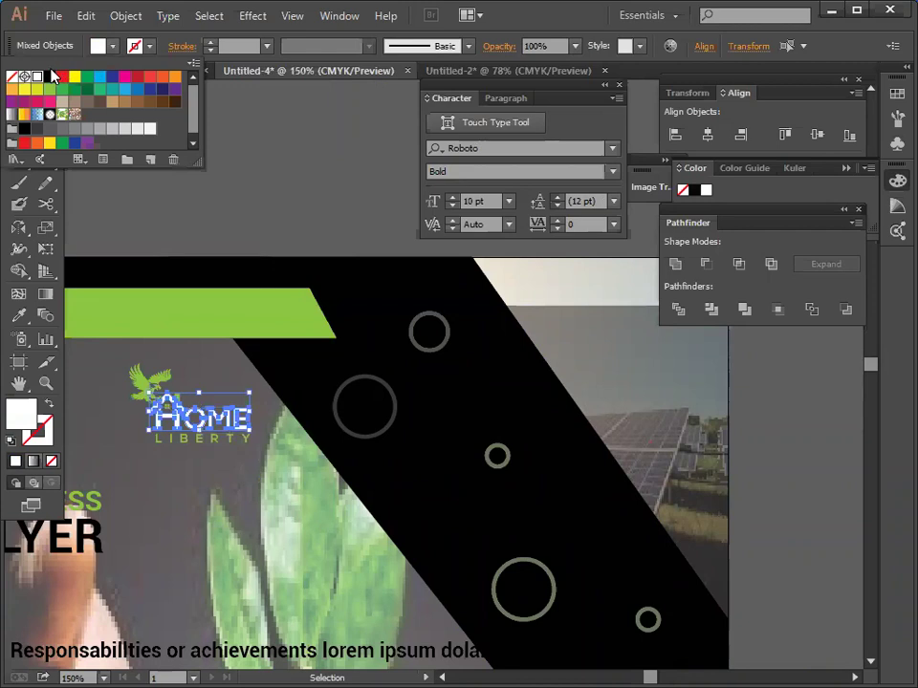
click(48, 80)
click(235, 203)
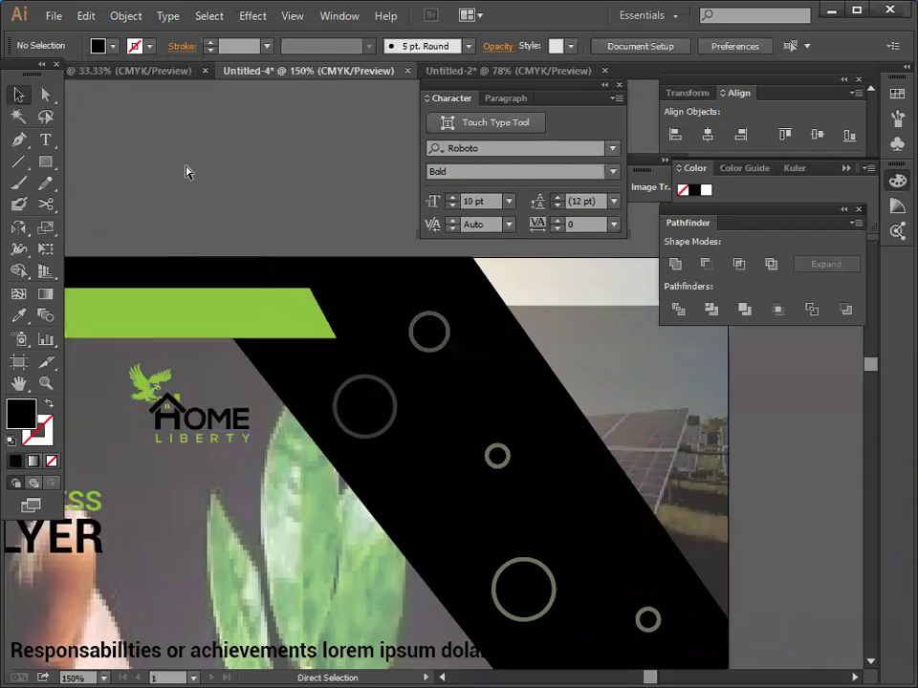
key(ctrl+minus)
key(ctrl+equal)
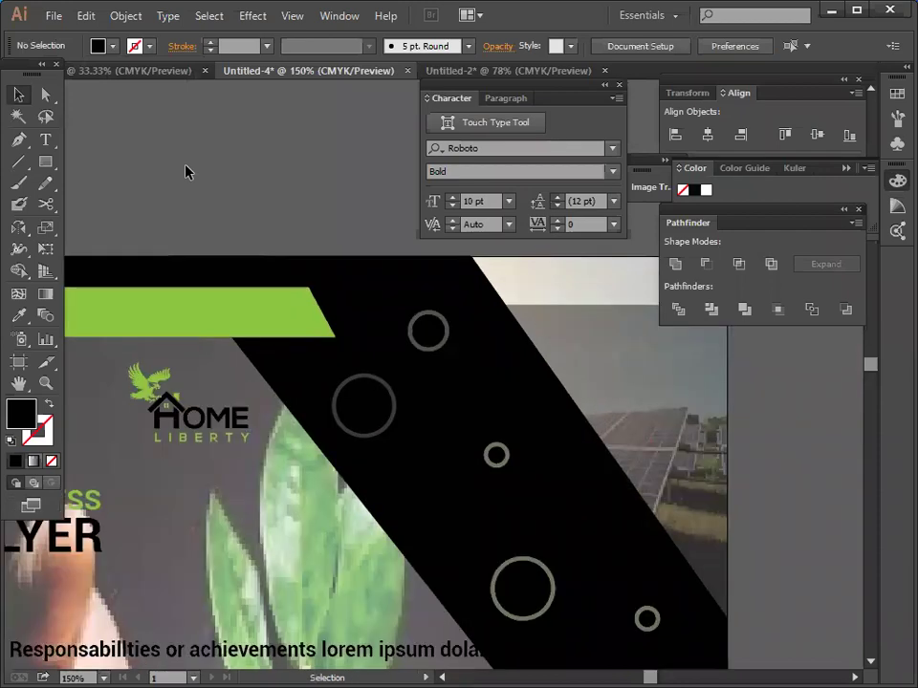
scroll(186, 172, down, 2)
key(ctrl)
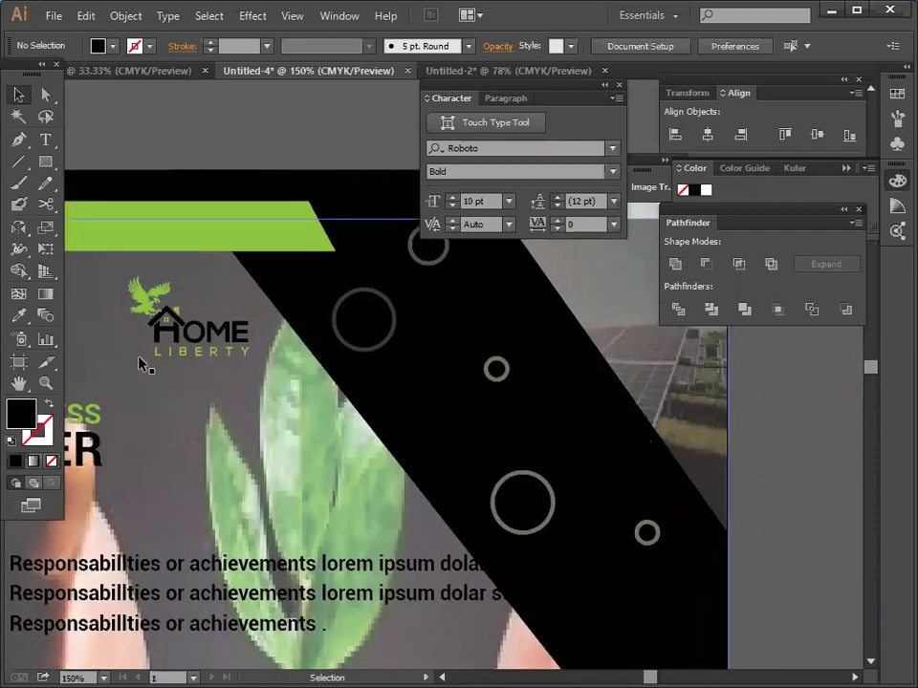
click(145, 299)
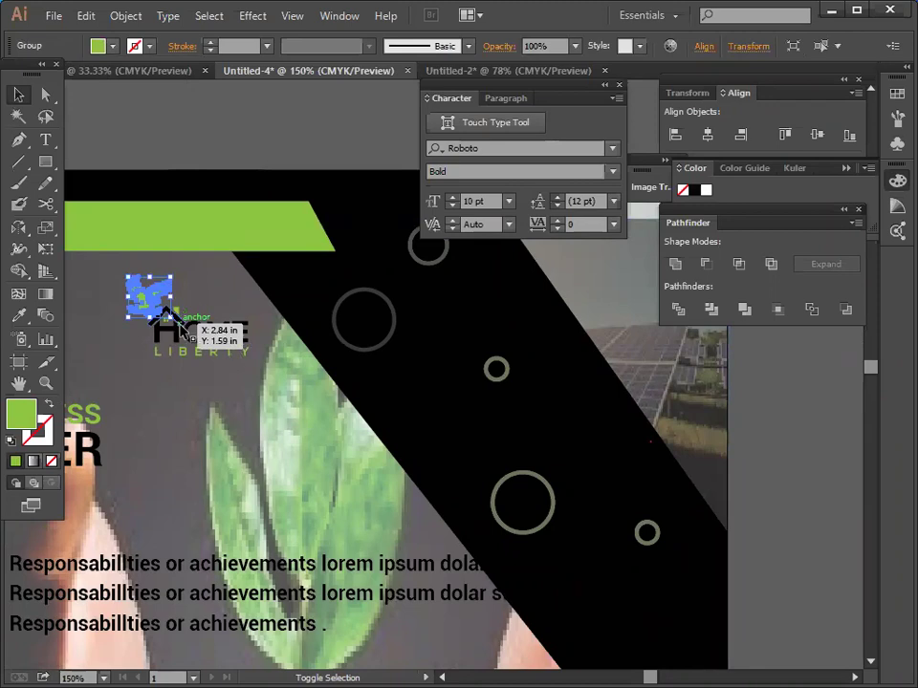
shift+click(165, 321)
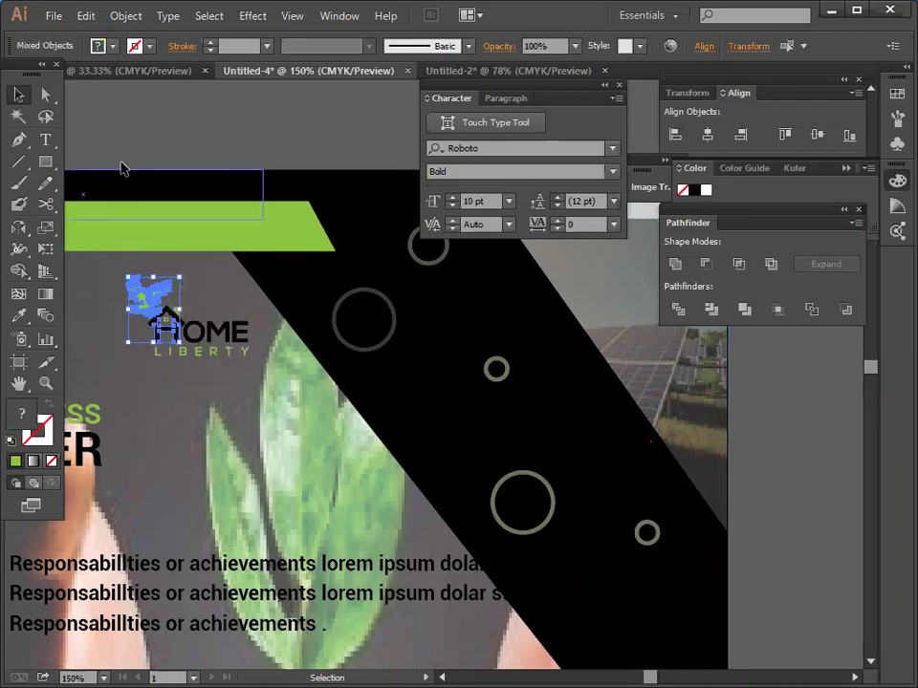
click(134, 136)
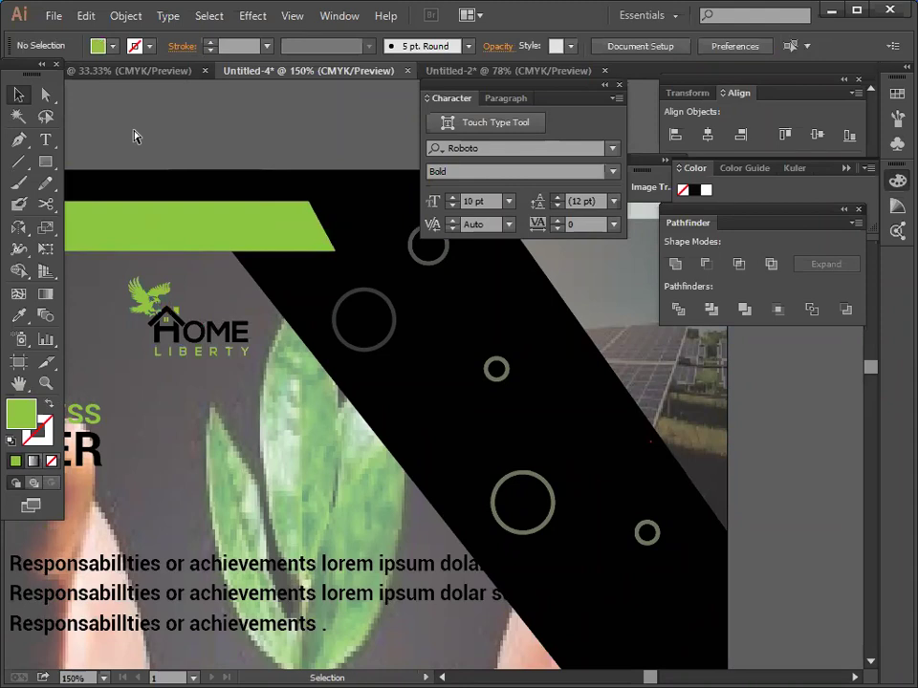
key(ctrl+minus)
key(ctrl+minus)
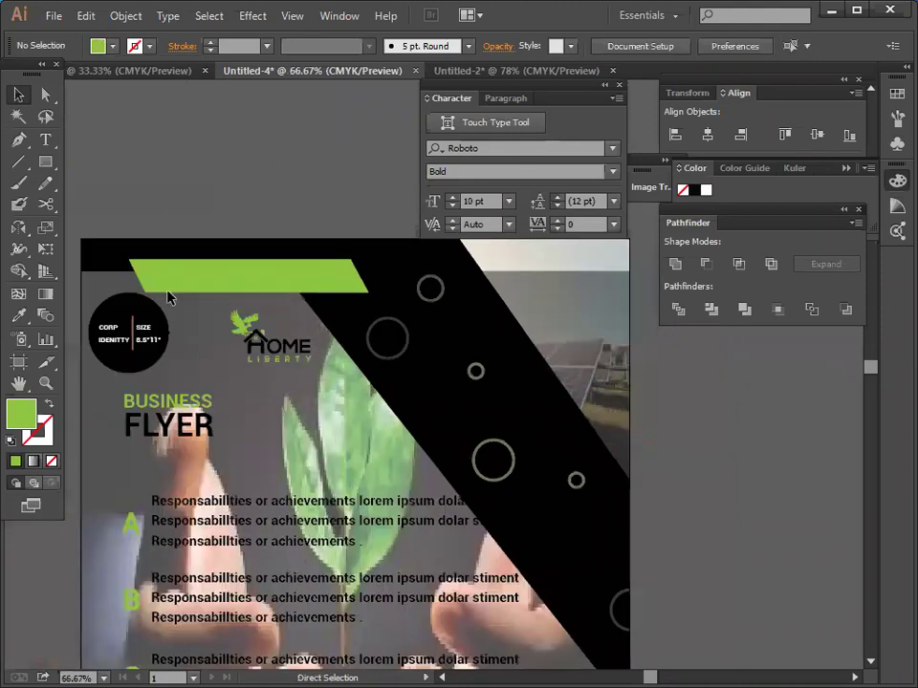
click(613, 71)
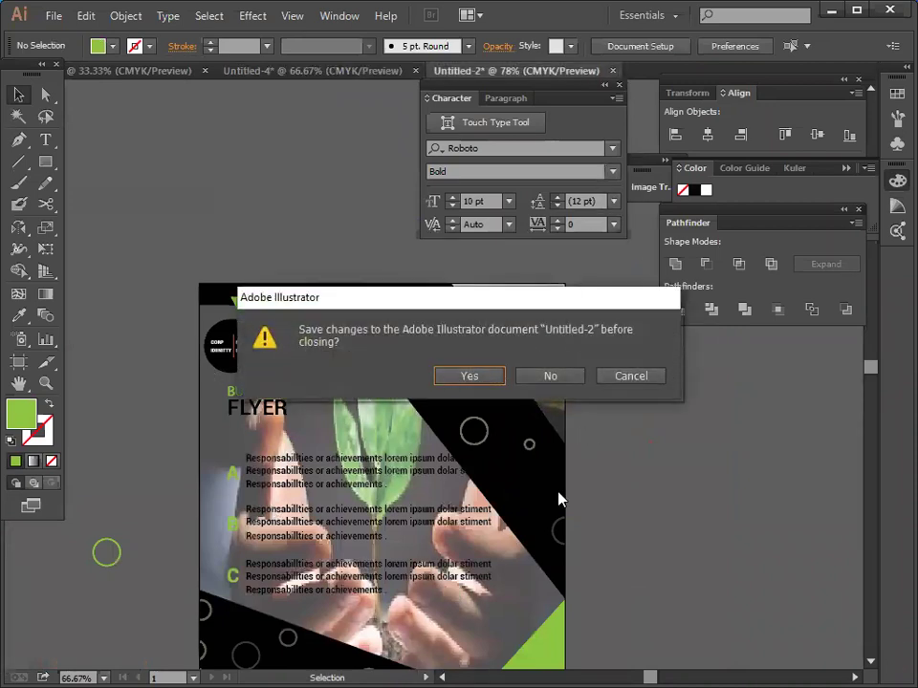
click(645, 376)
click(586, 306)
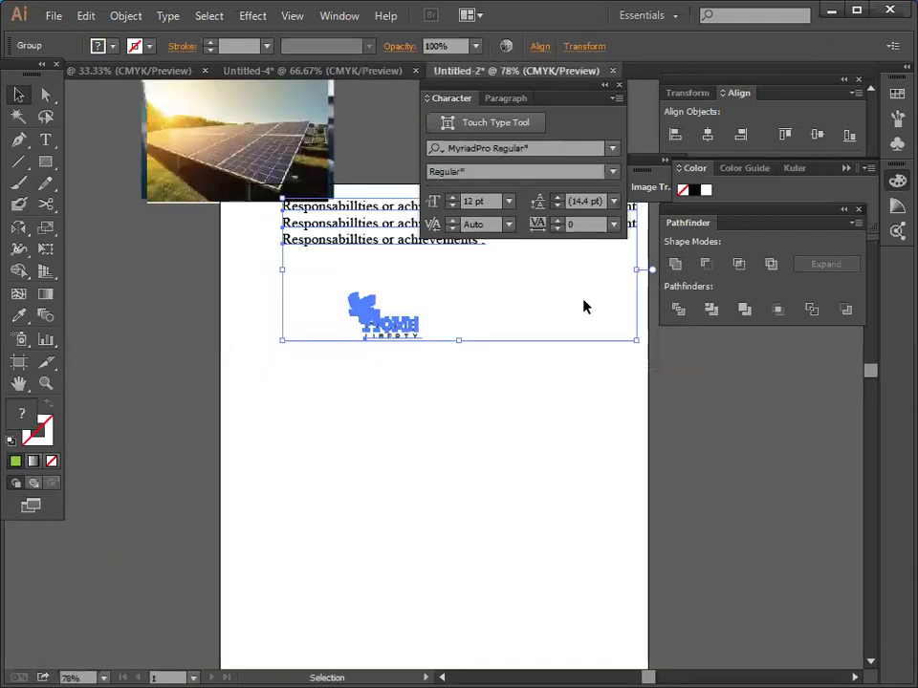
click(387, 72)
scroll(346, 233, down, 3)
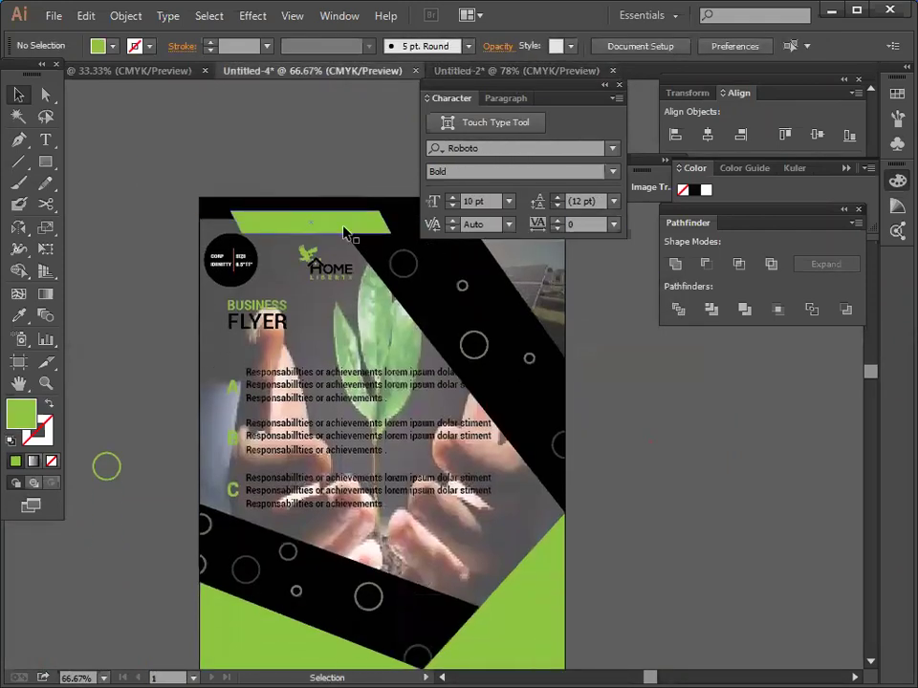
Close the Character panel and delete the stray green ring lying outside the flyer's artboard.
click(619, 85)
scroll(682, 466, down, 2)
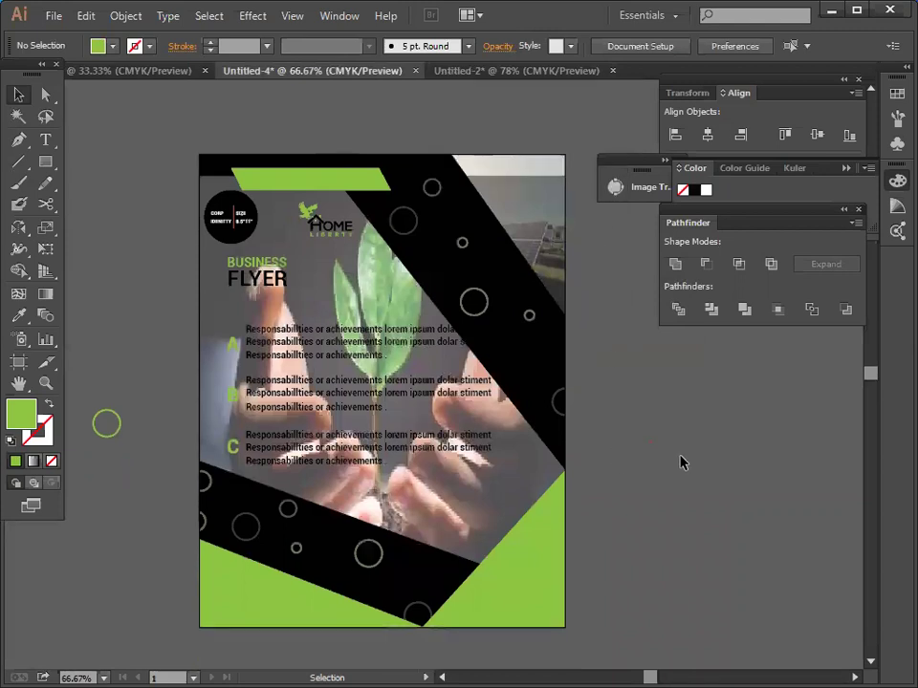
drag(85, 318, 141, 468)
key(Delete)
Delete the leftover Responsabillties text block and the laptop photo lying below the flyer's artboard.
scroll(149, 460, down, 2)
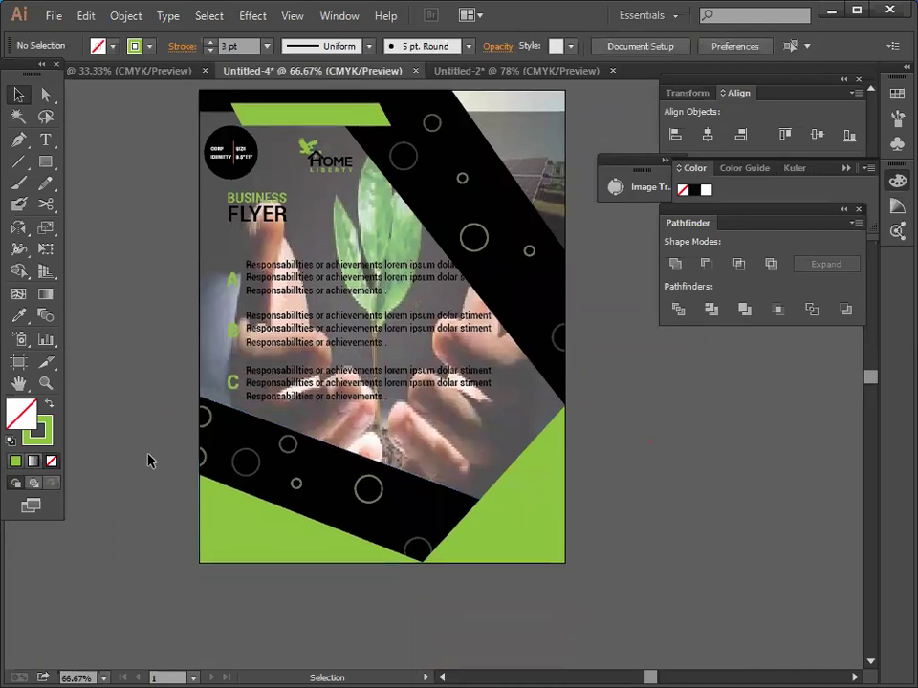
scroll(149, 460, up, 3)
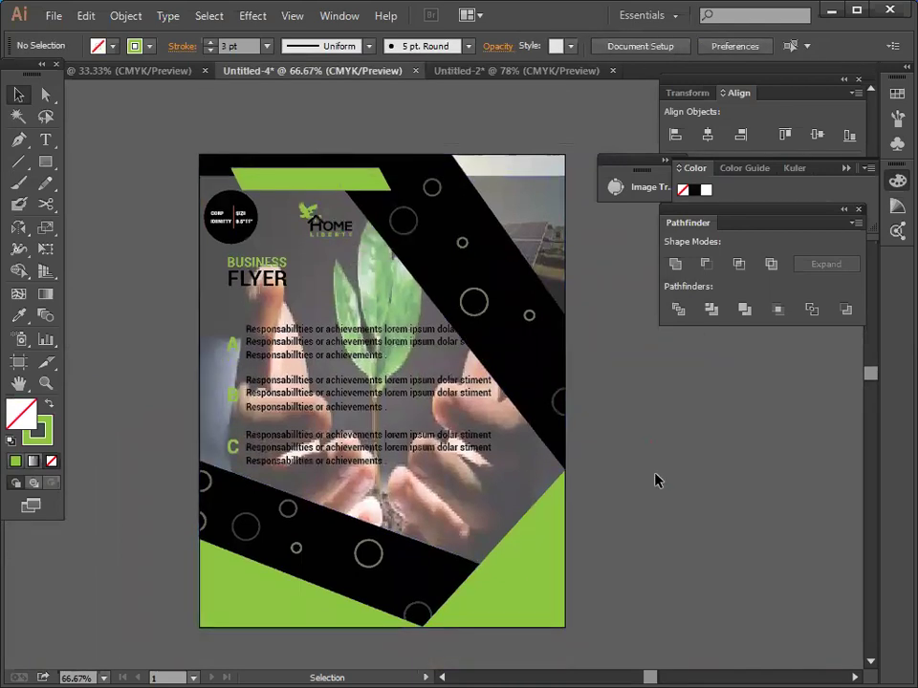
scroll(666, 499, down, 3)
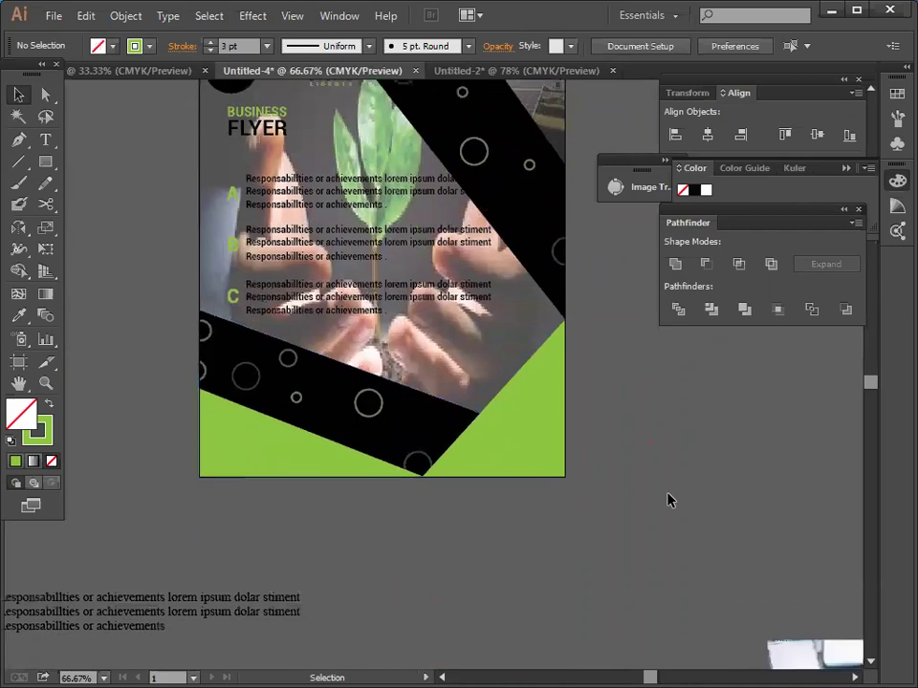
scroll(668, 499, down, 4)
click(166, 420)
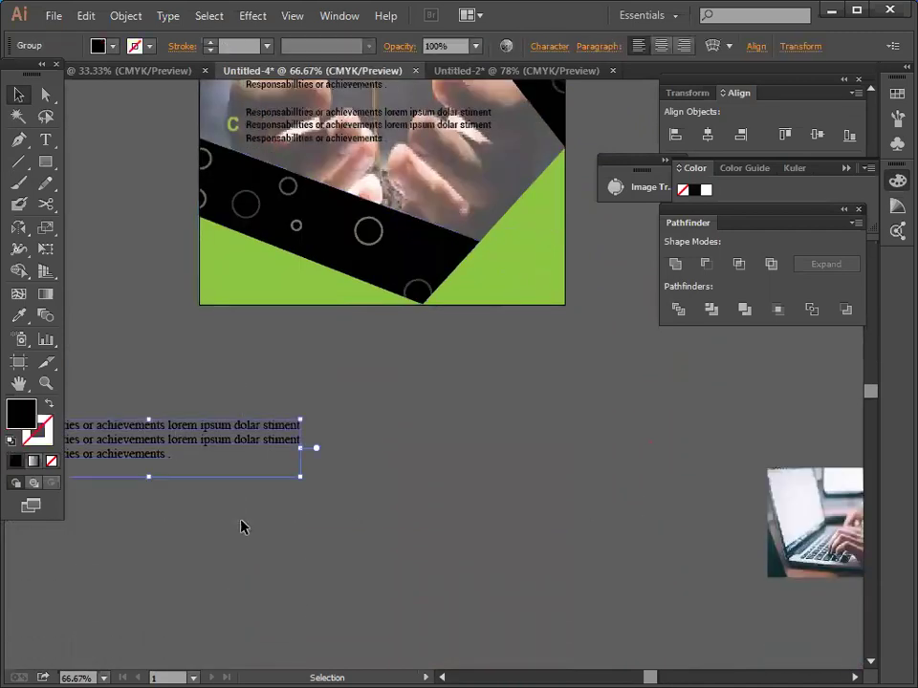
key(Delete)
click(783, 531)
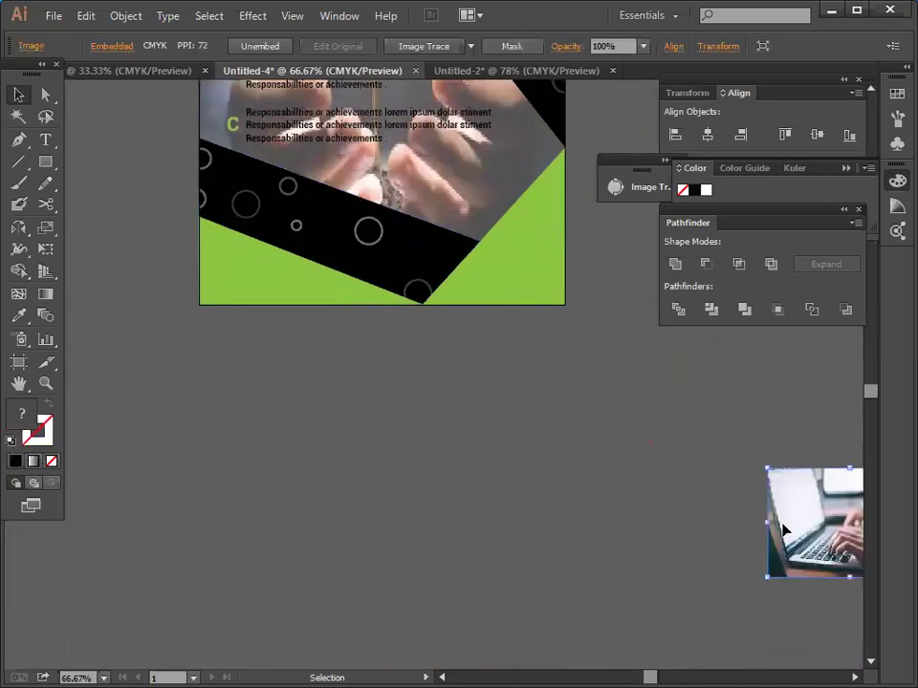
key(Delete)
Nudge the round black badge's circle slightly left and up so its CORP IDENITTY and SIZE text sits better inside it.
scroll(722, 512, up, 3)
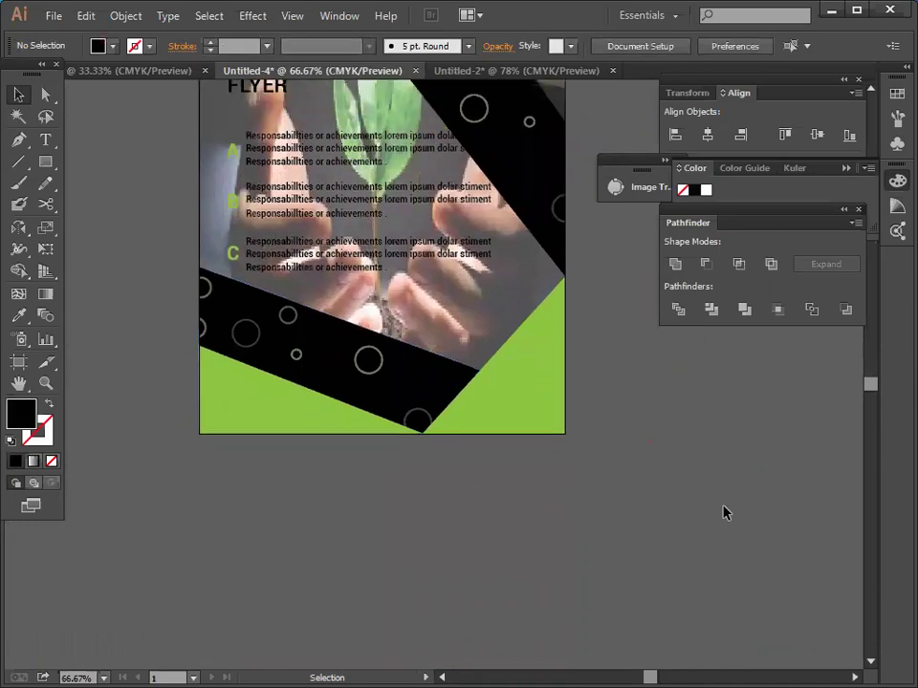
scroll(723, 513, up, 3)
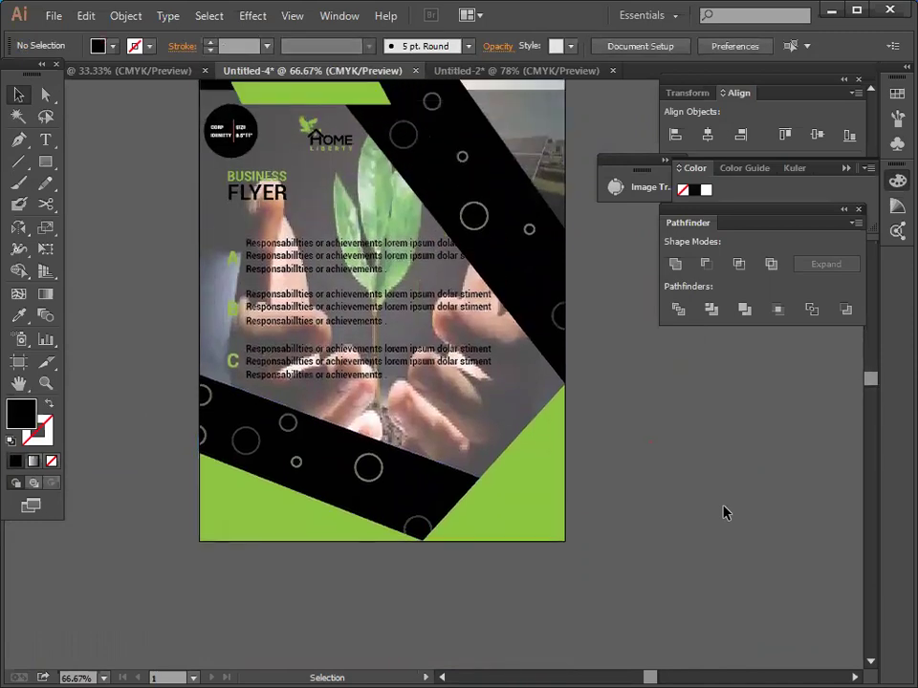
scroll(722, 512, up, 1)
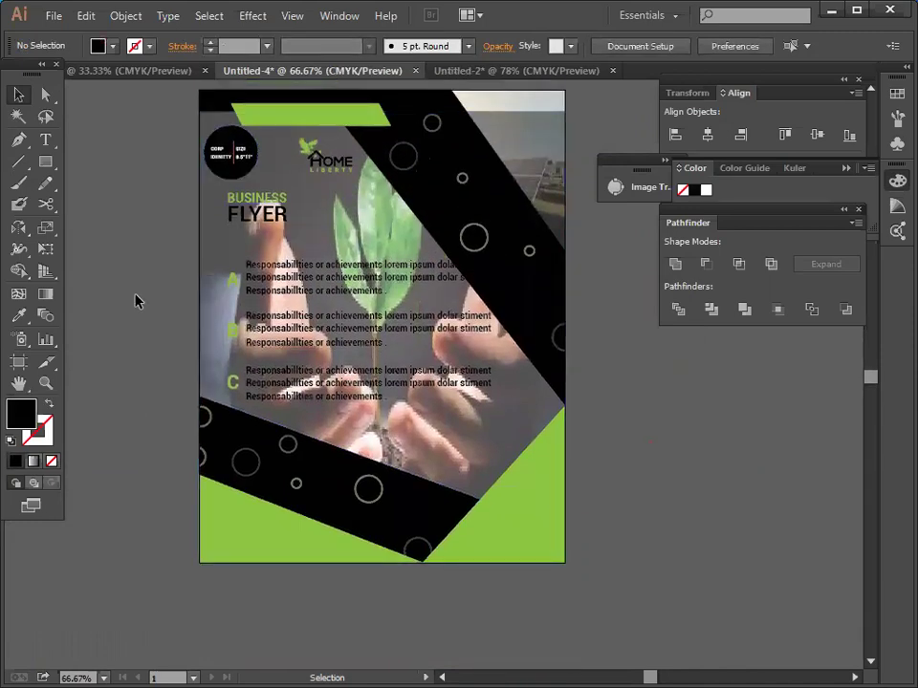
scroll(134, 301, up, 1)
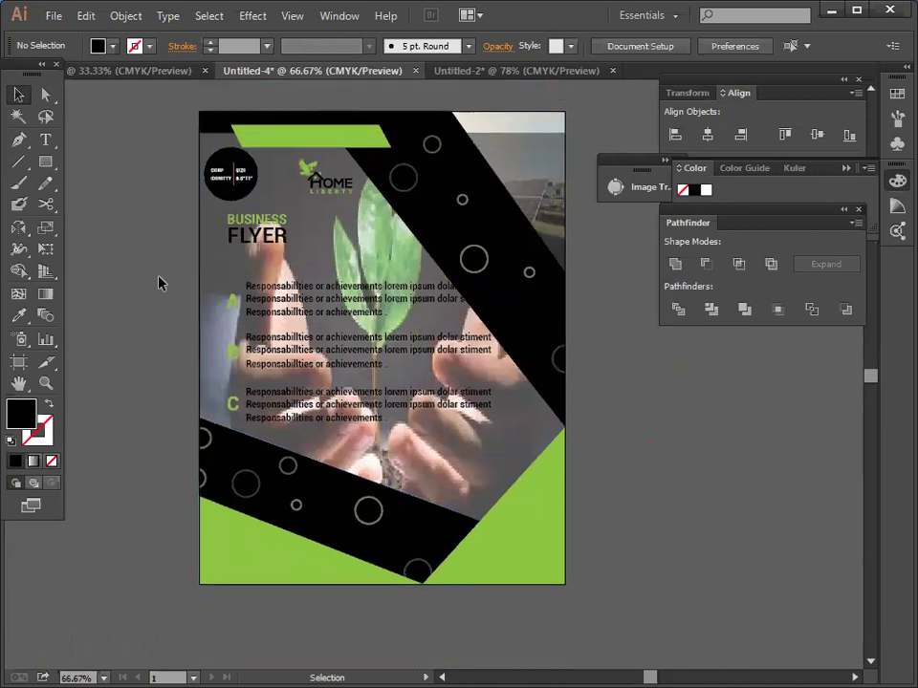
click(246, 177)
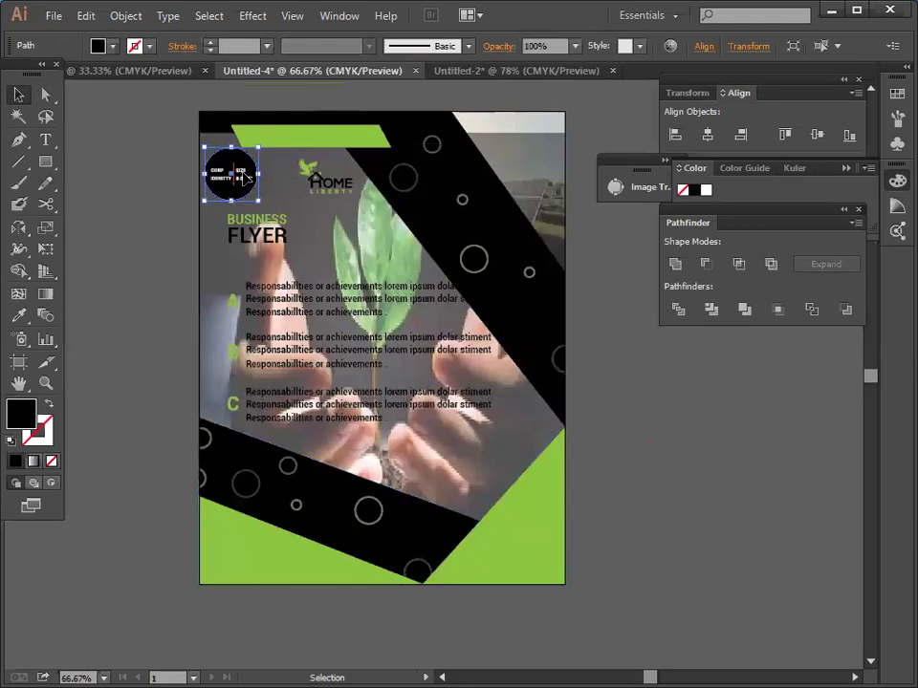
key(Left)
key(Left)
key(Left)
key(Left)
key(Left)
key(Left)
key(Up)
key(Up)
key(Up)
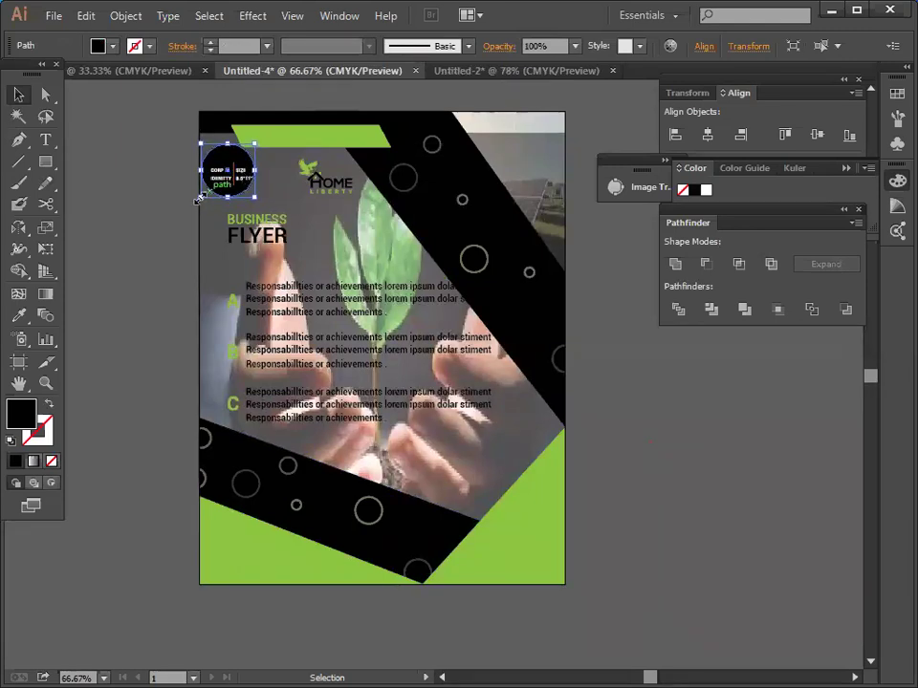
click(158, 217)
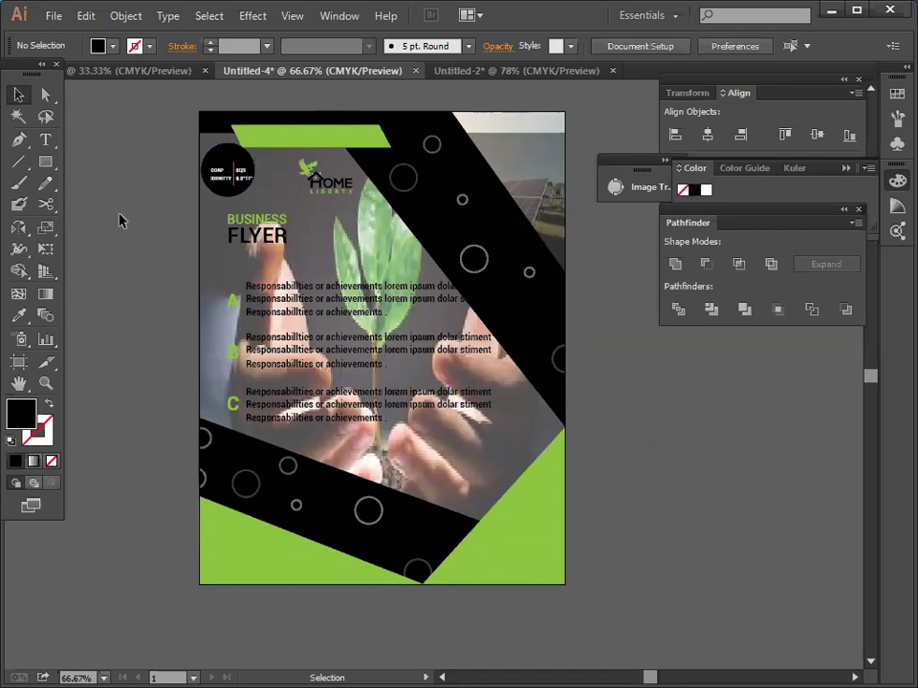
Save the flyer for web as a JPEG High image named fly in the 111 folder on the Desktop.
click(52, 17)
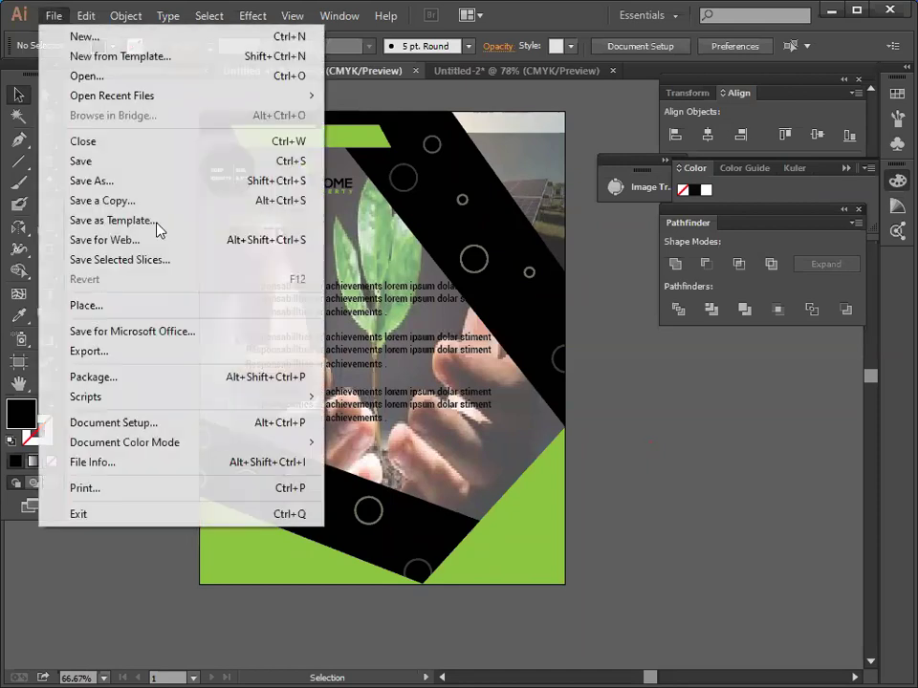
click(148, 241)
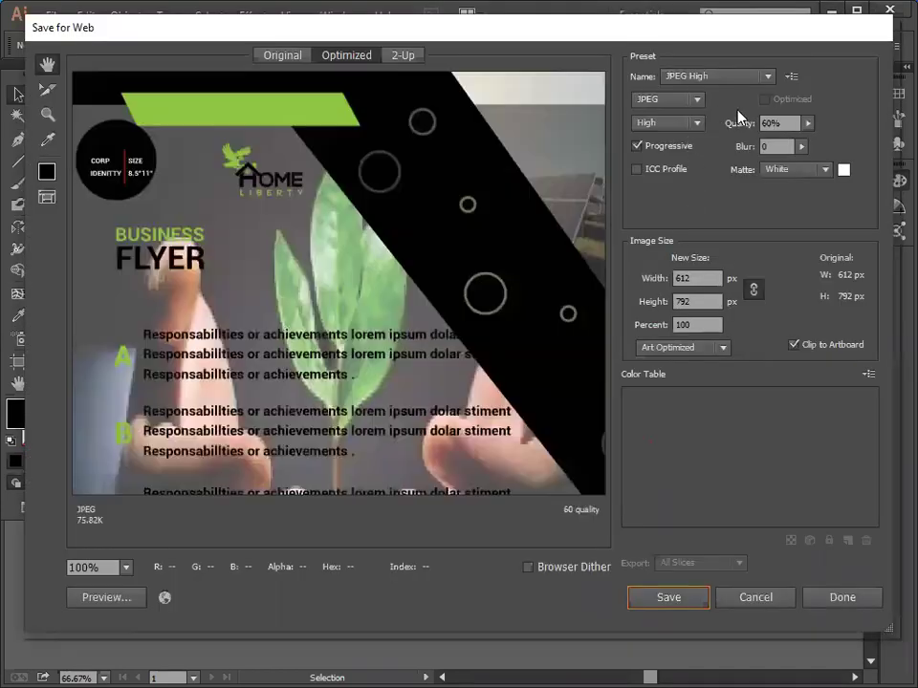
click(637, 595)
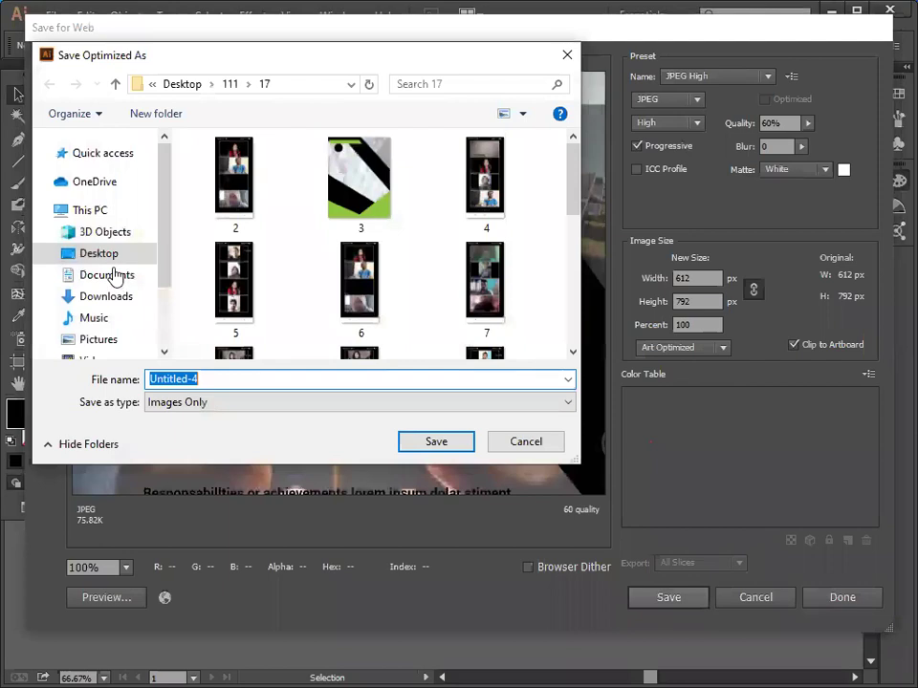
click(113, 254)
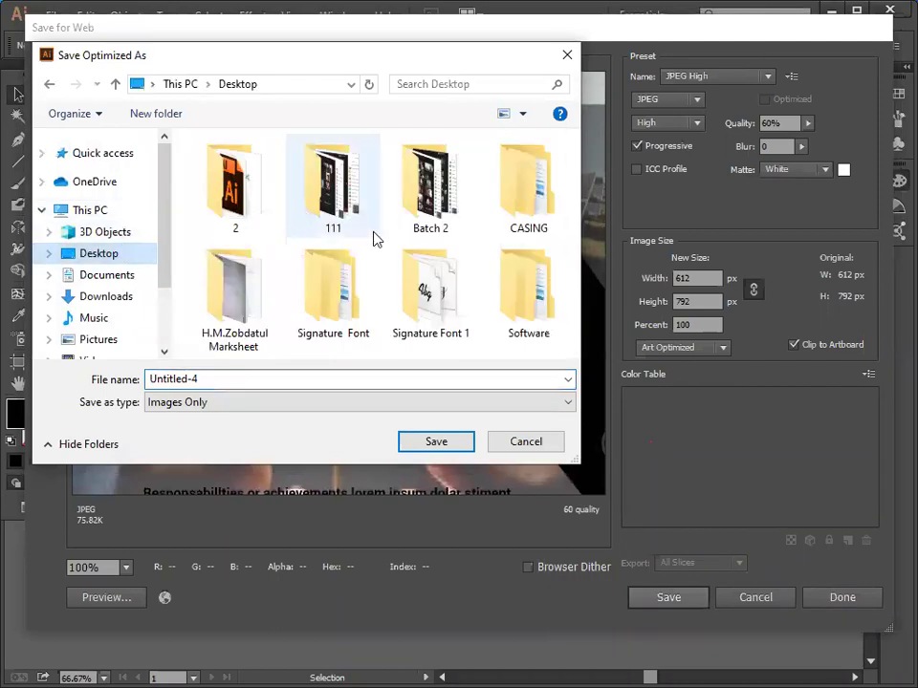
double_click(332, 186)
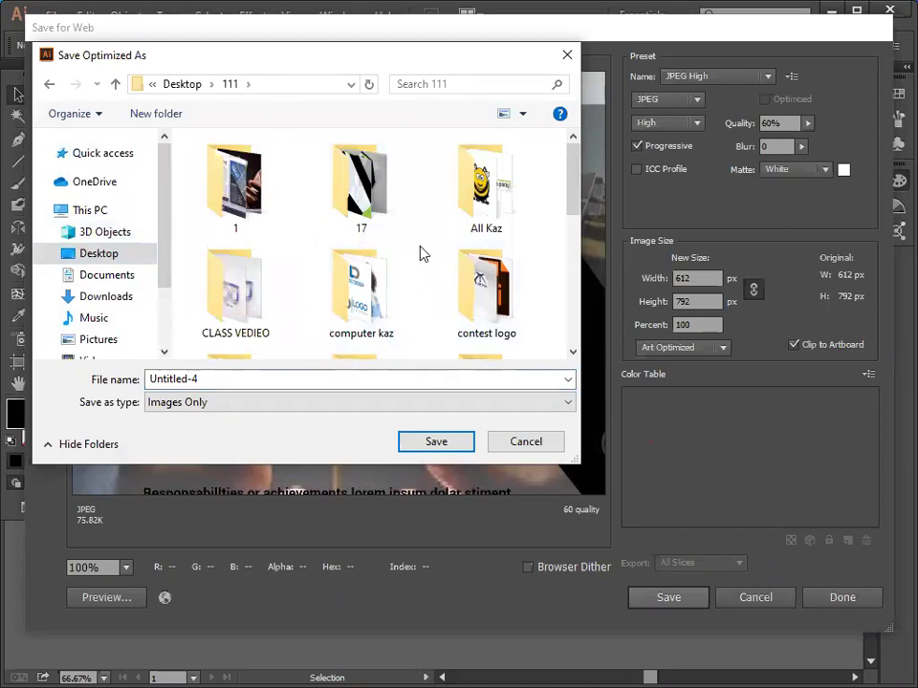
scroll(423, 254, down, 1)
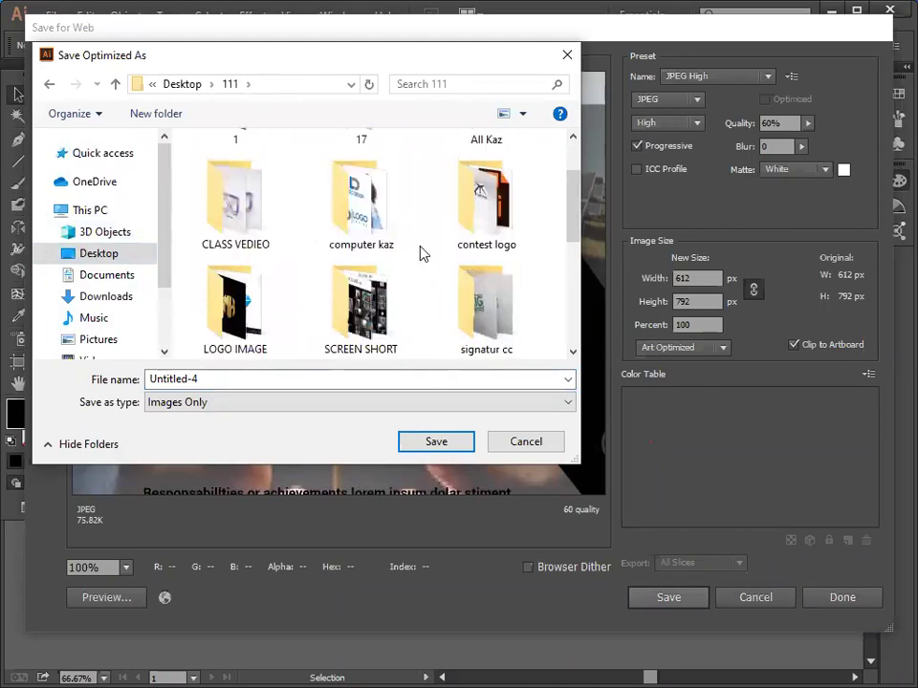
scroll(422, 253, down, 5)
double_click(209, 376)
key(BackSpace)
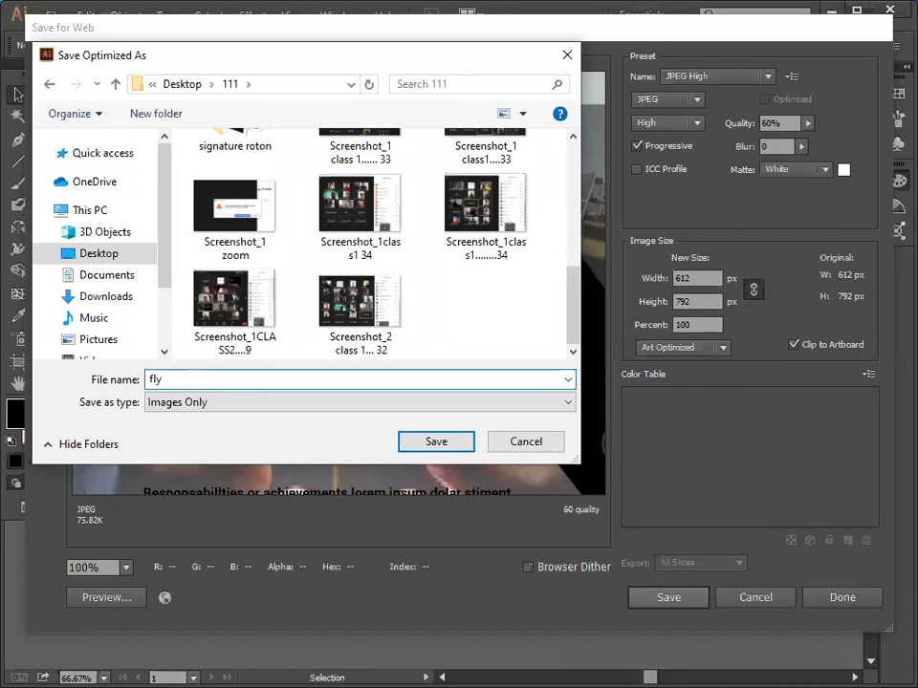
click(416, 446)
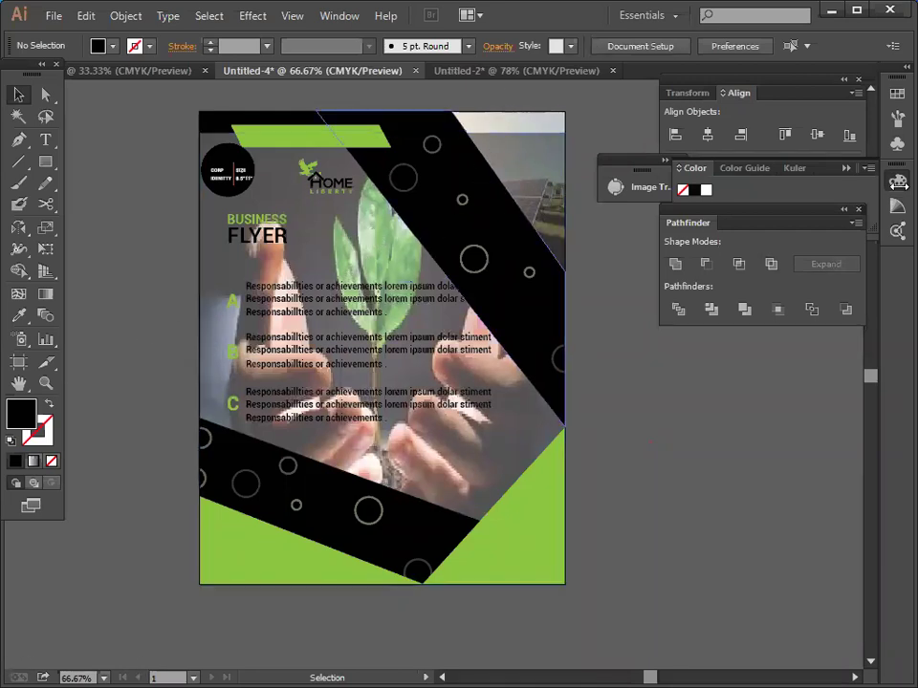
Switch to Photoshop and close the images (4).jpg mockup without saving its changes.
click(830, 16)
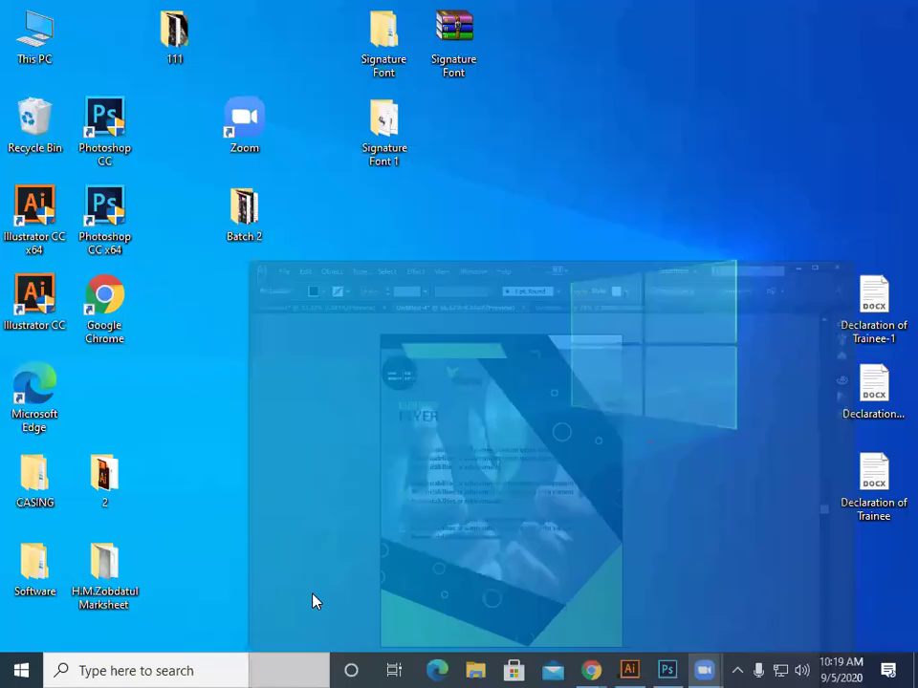
click(666, 670)
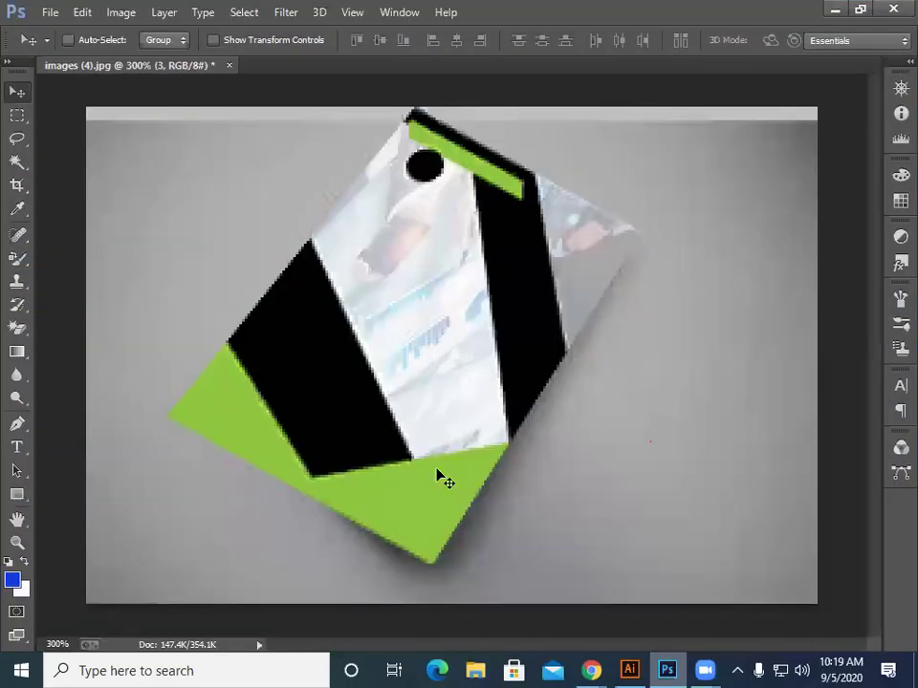
key(super+d)
key(super+d)
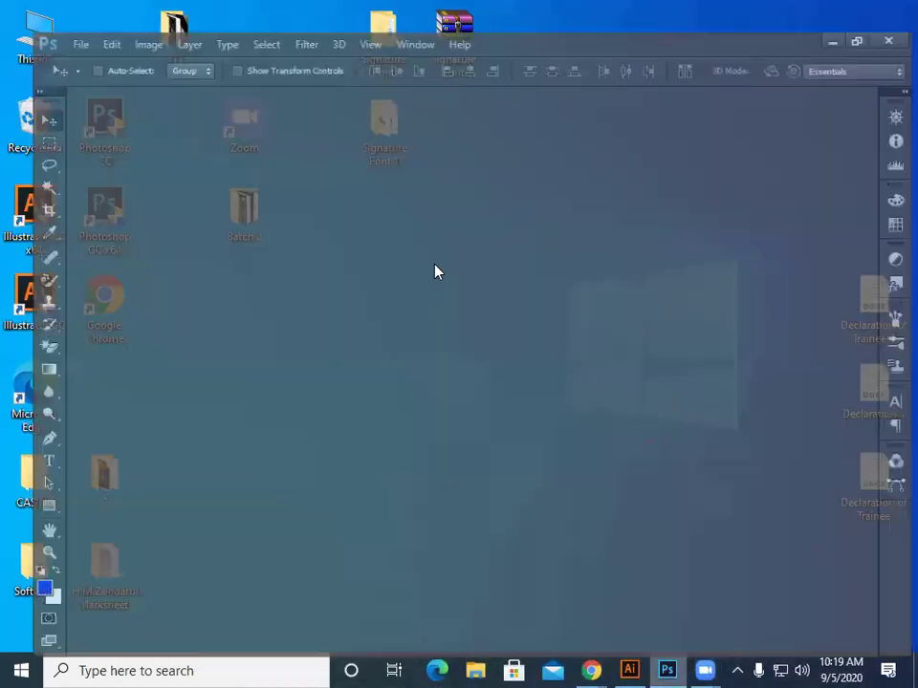
key(ctrl+w)
key(n)
key(alt+f)
key(Down)
key(Down)
key(Return)
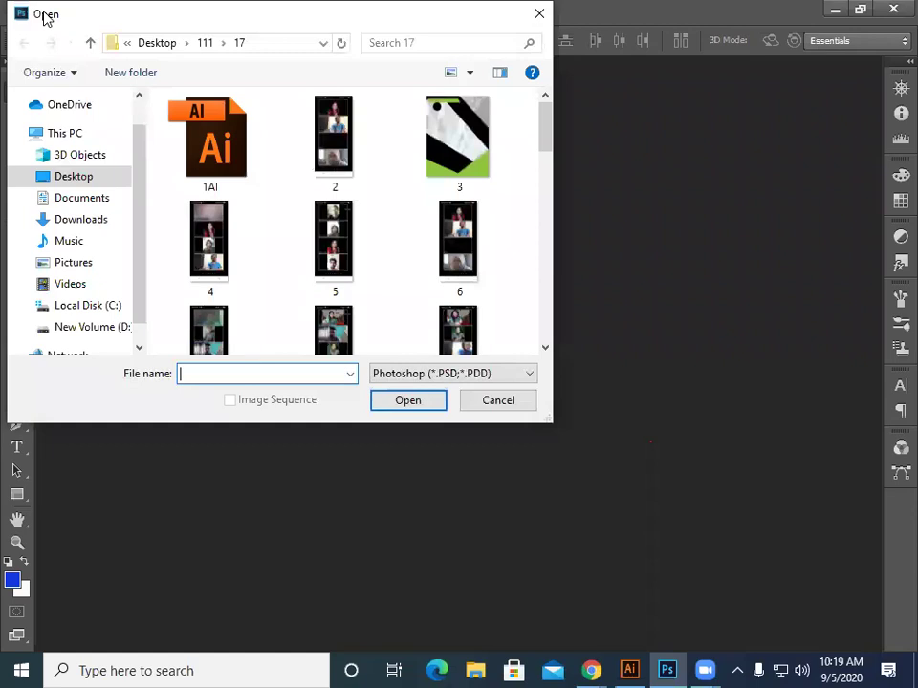
key(Escape)
Look through the 17 folder inside the Desktop's 111 folder for a flyer mockup image to open.
key(alt+f)
key(Down)
key(Down)
key(Return)
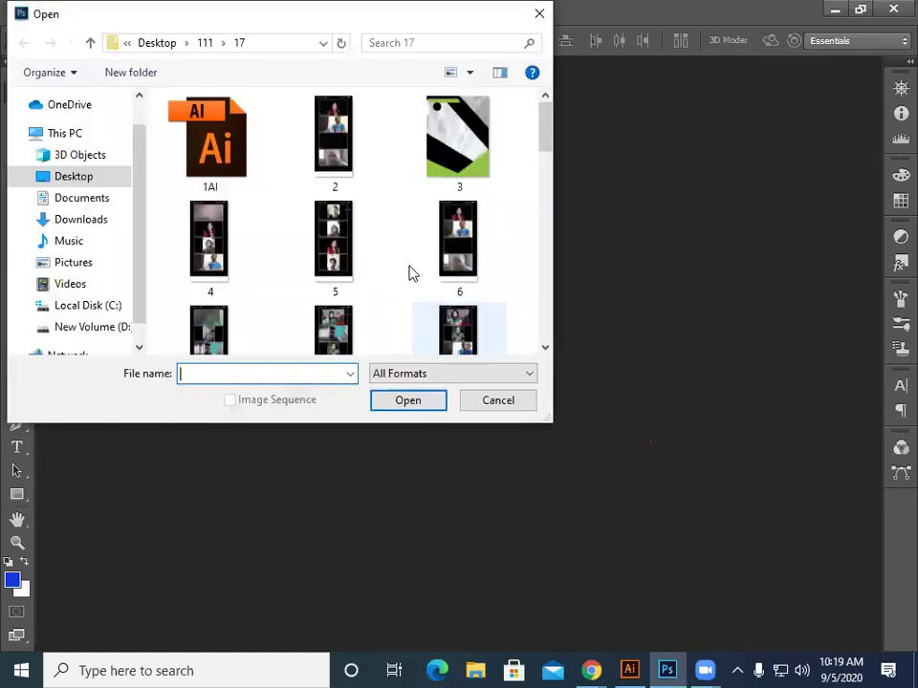
scroll(411, 275, down, 15)
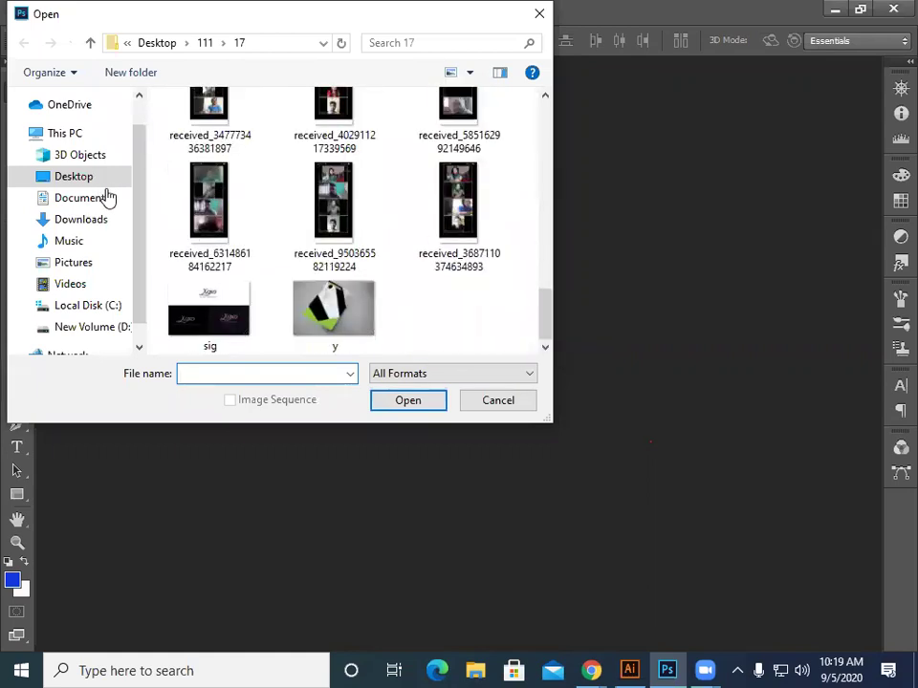
click(74, 176)
double_click(325, 153)
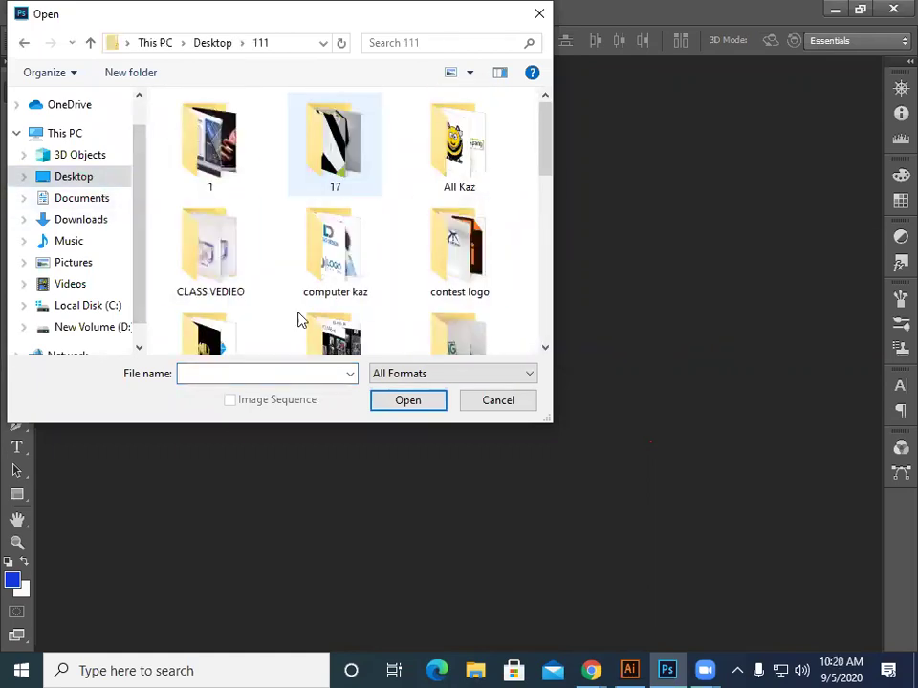
double_click(352, 147)
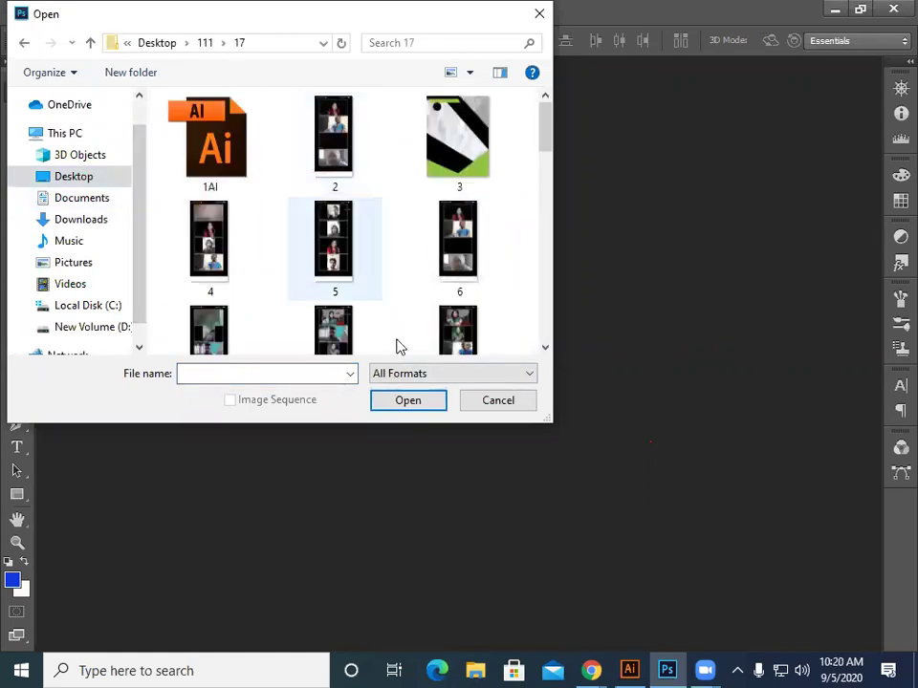
scroll(421, 316, down, 3)
scroll(436, 289, down, 10)
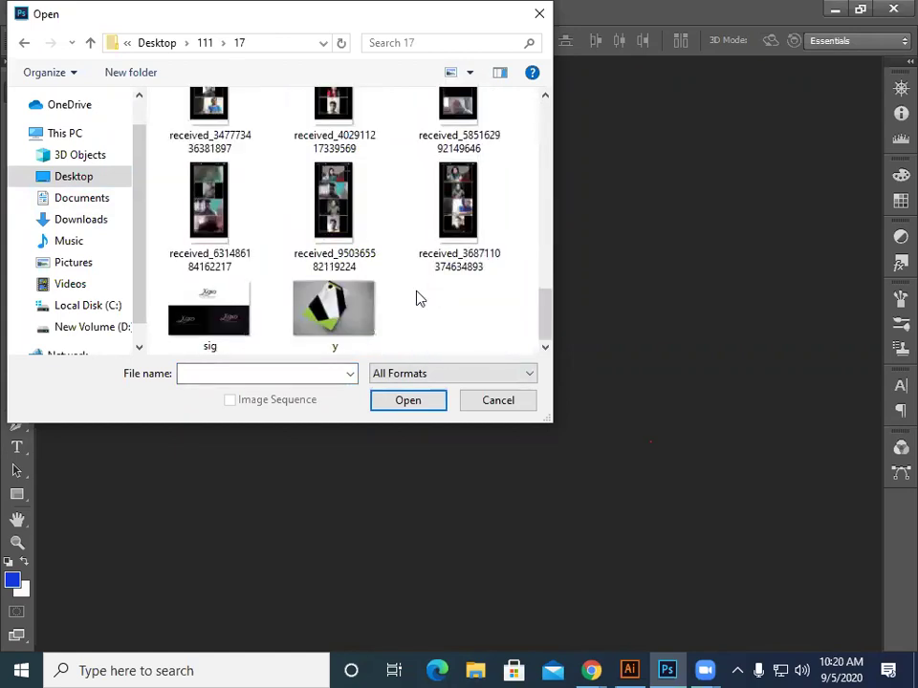
scroll(418, 299, up, 4)
scroll(418, 299, up, 8)
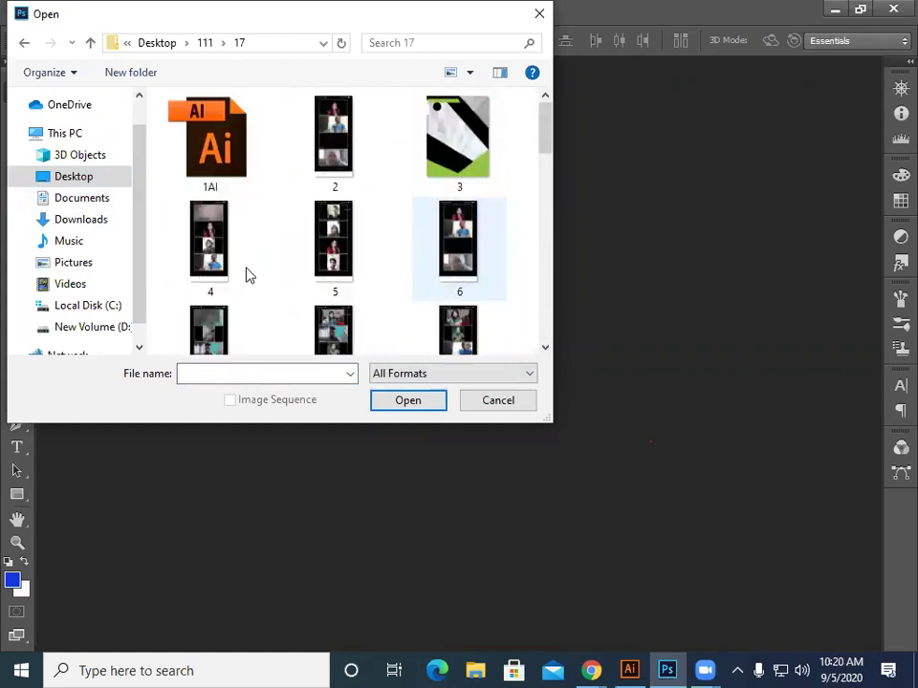
Look through the Downloads folder for a usable flyer mockup file.
click(105, 224)
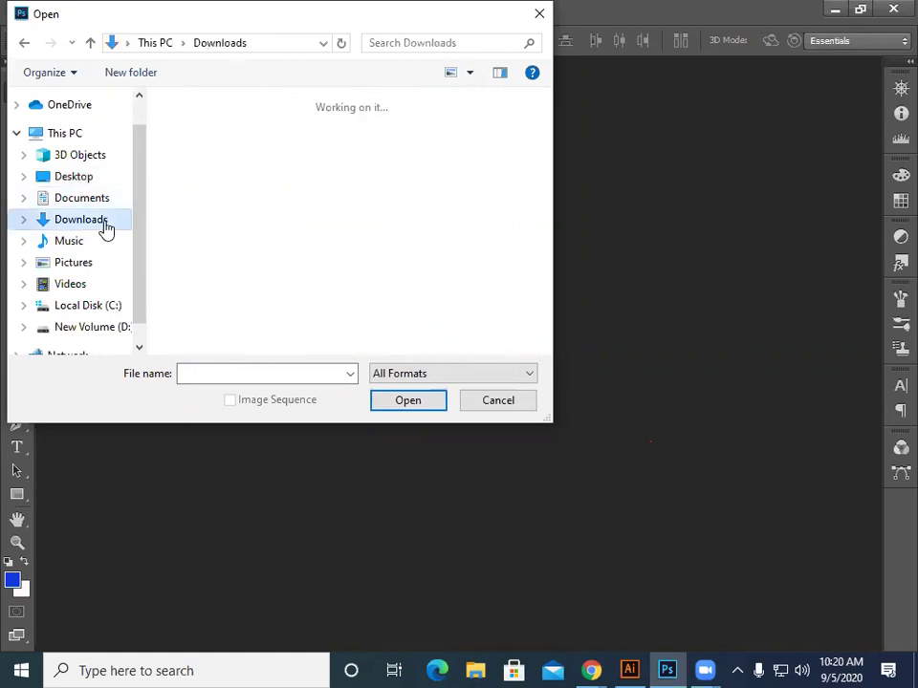
scroll(387, 243, down, 12)
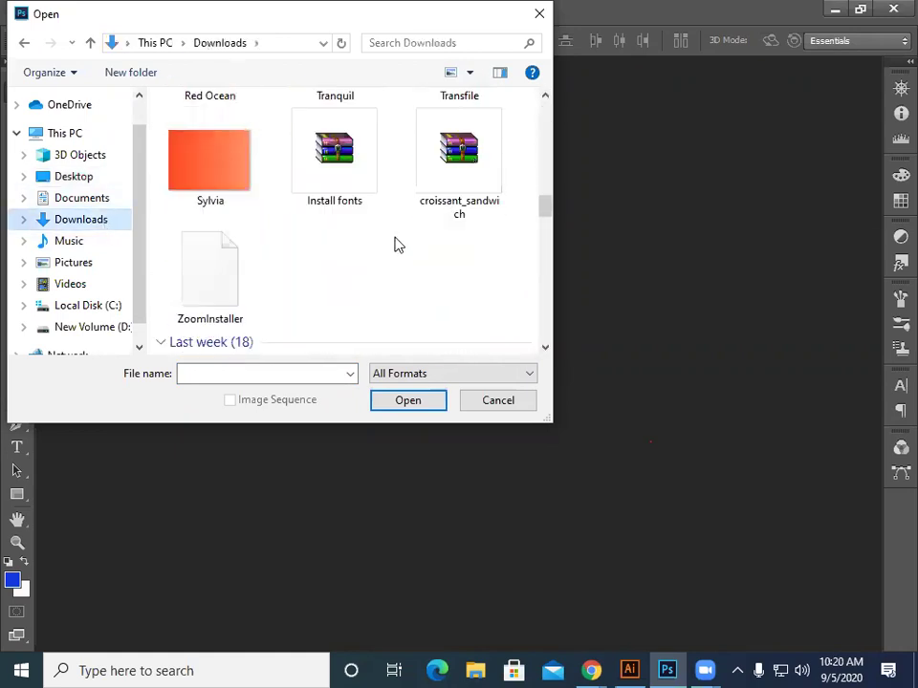
scroll(398, 278, down, 3)
scroll(396, 303, down, 10)
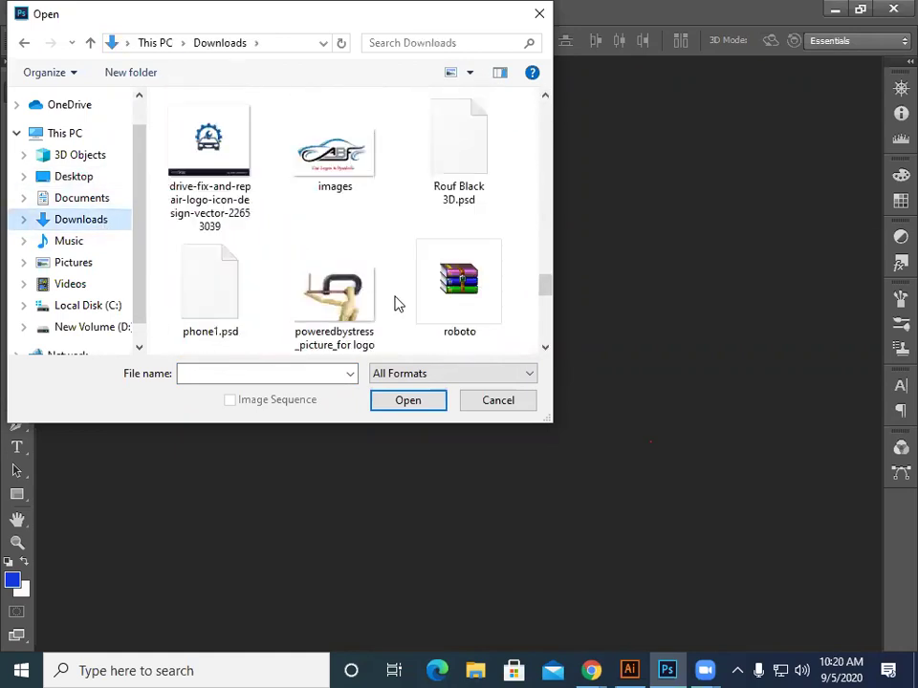
scroll(239, 232, up, 3)
scroll(239, 232, up, 3)
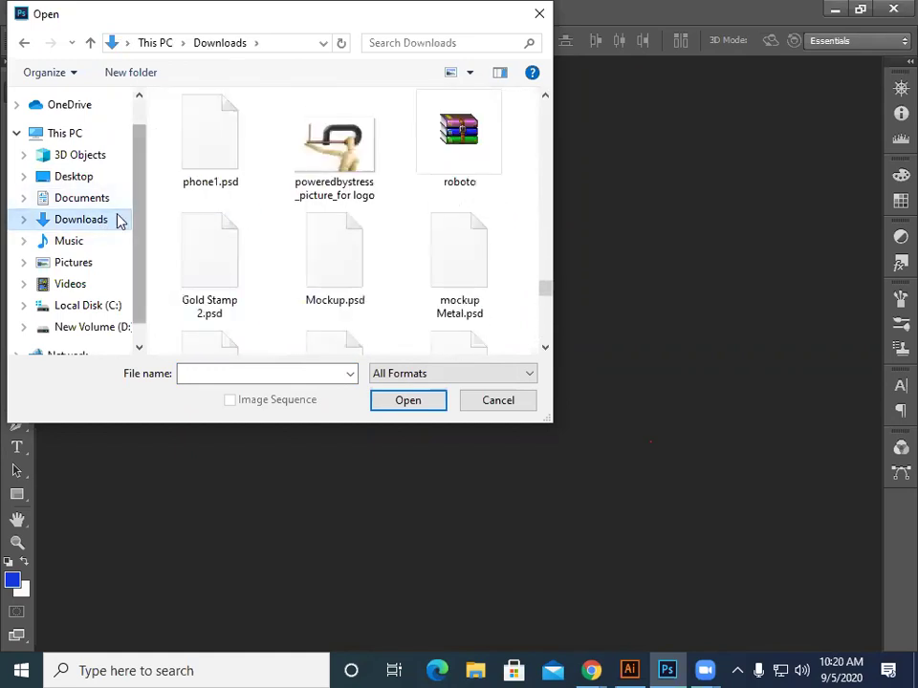
click(107, 221)
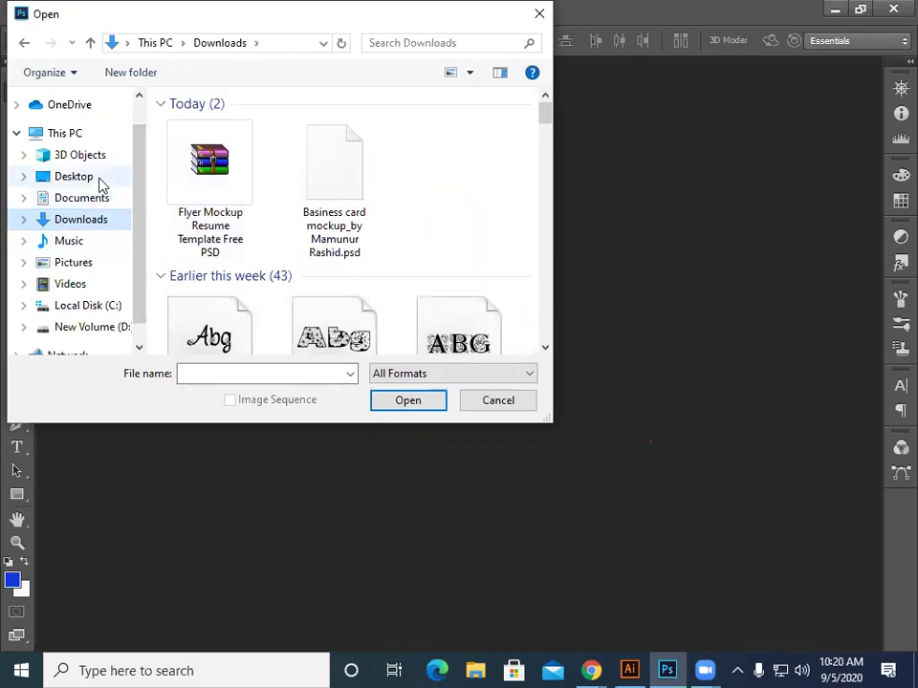
Check the Desktop's 111 and 2 folders for a flyer mockup image, ending in the 111 folder.
click(96, 178)
double_click(346, 189)
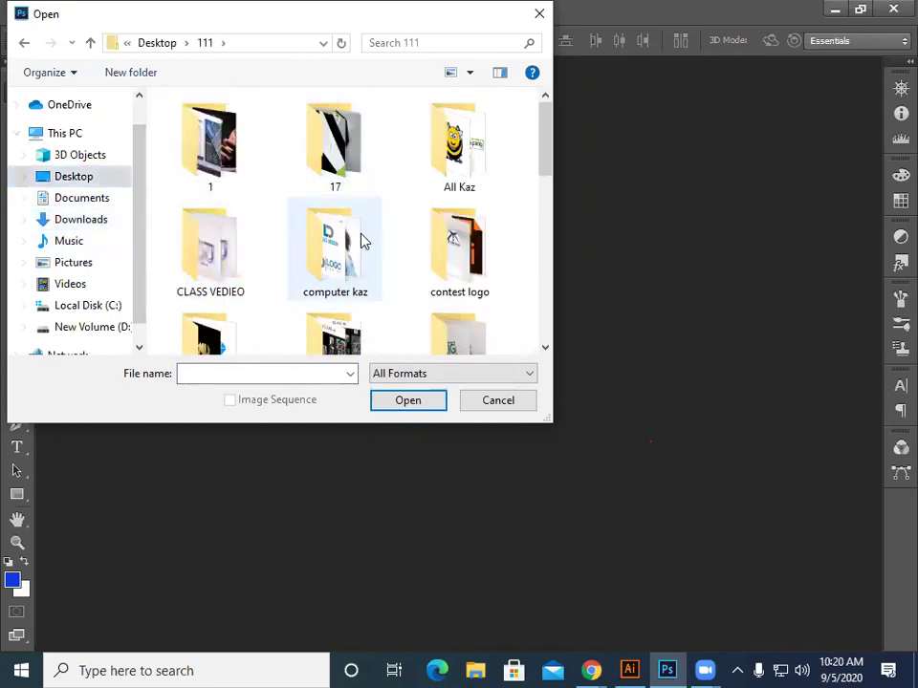
double_click(336, 169)
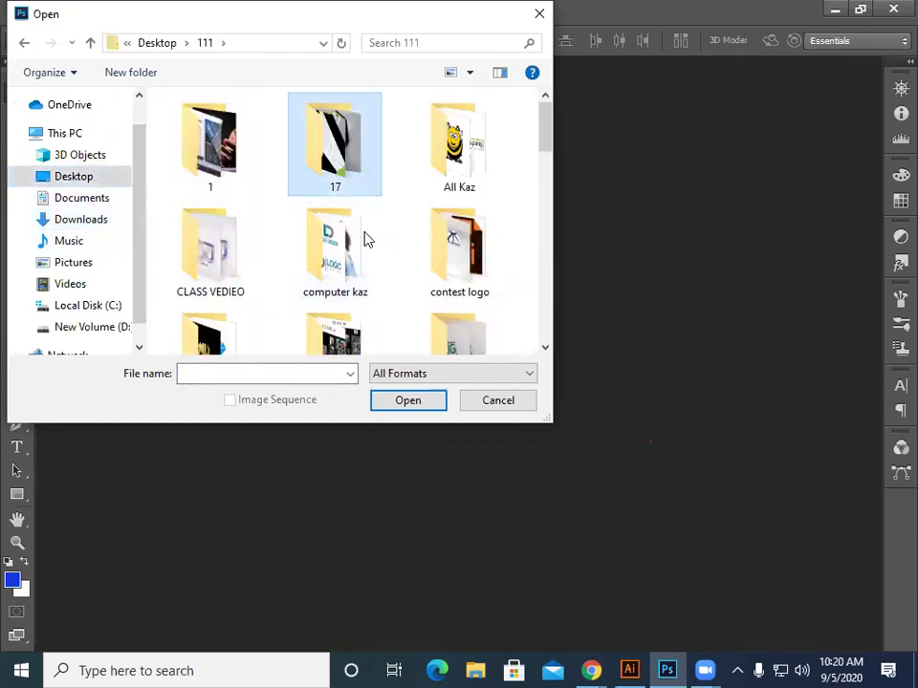
click(103, 180)
double_click(204, 177)
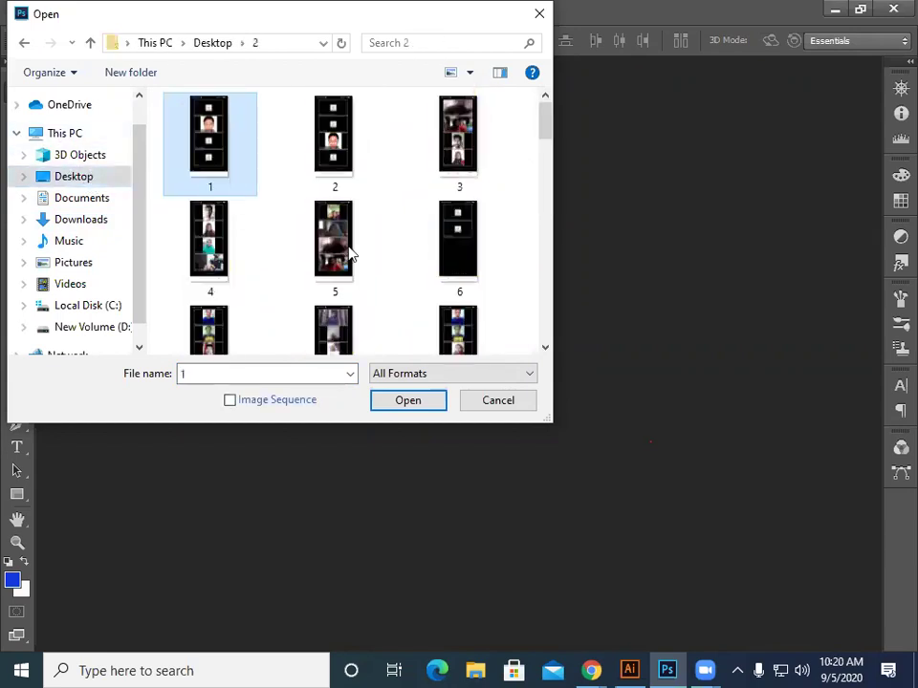
click(115, 180)
scroll(381, 221, down, 3)
scroll(381, 221, up, 3)
click(355, 172)
double_click(356, 172)
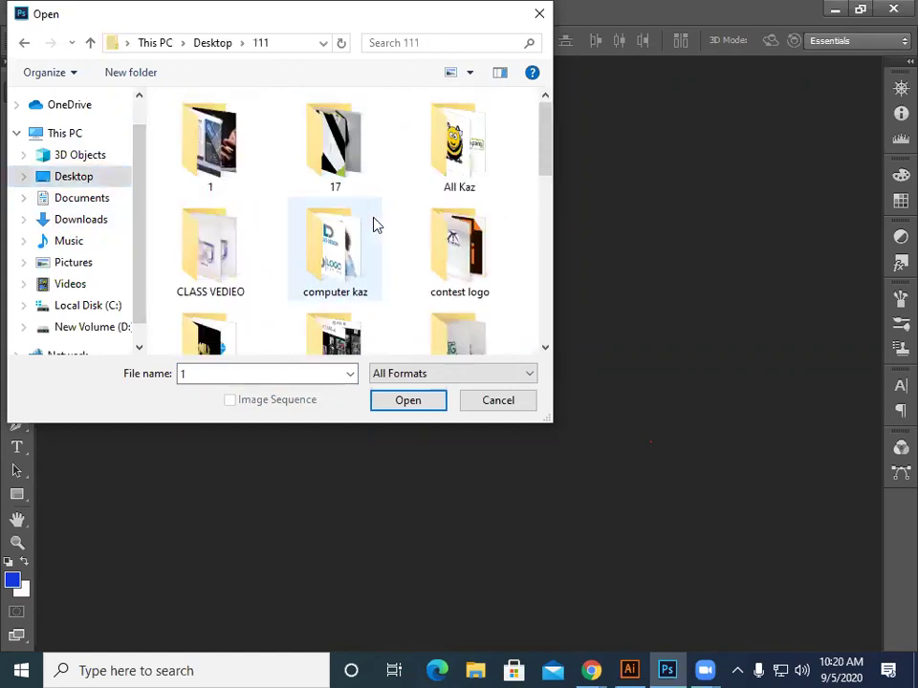
Open the tilted red flyer mockup images (5).jpg from the 1 folder inside 111 and dock its window as a tab.
click(230, 172)
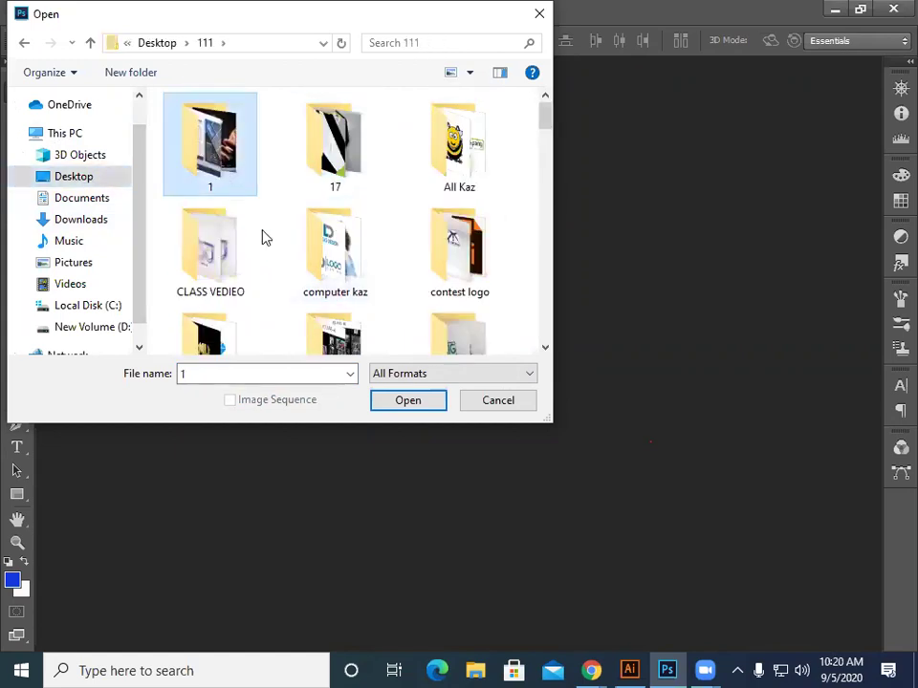
key(Return)
scroll(367, 278, down, 4)
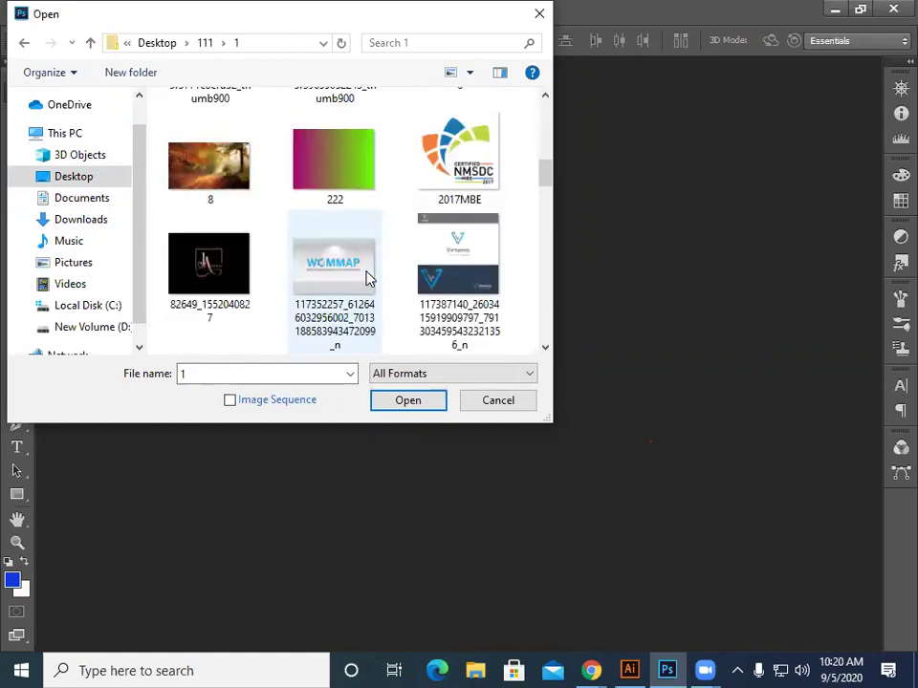
scroll(369, 278, down, 3)
scroll(369, 278, down, 8)
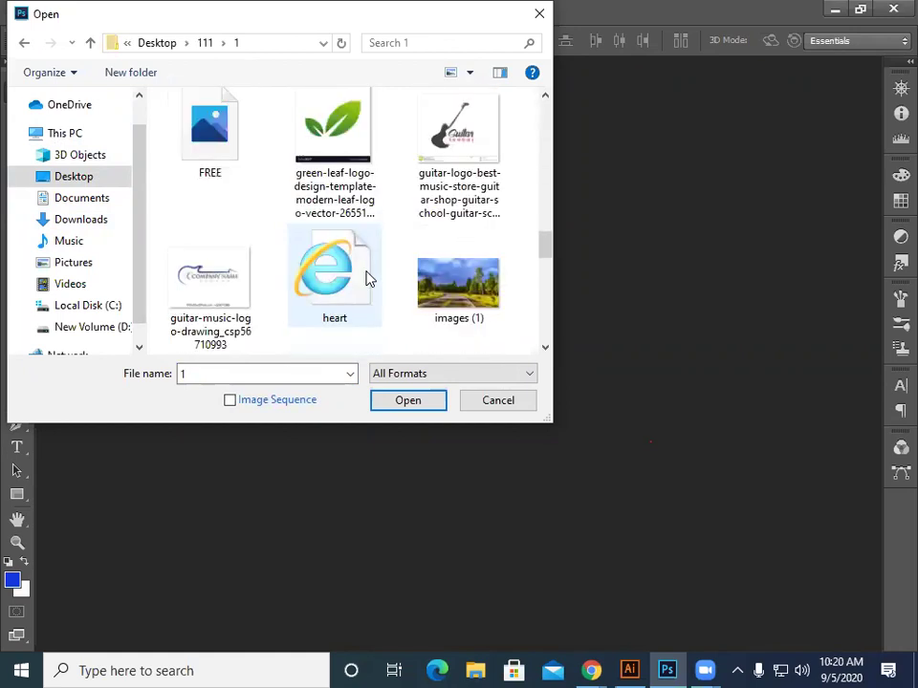
scroll(369, 278, down, 2)
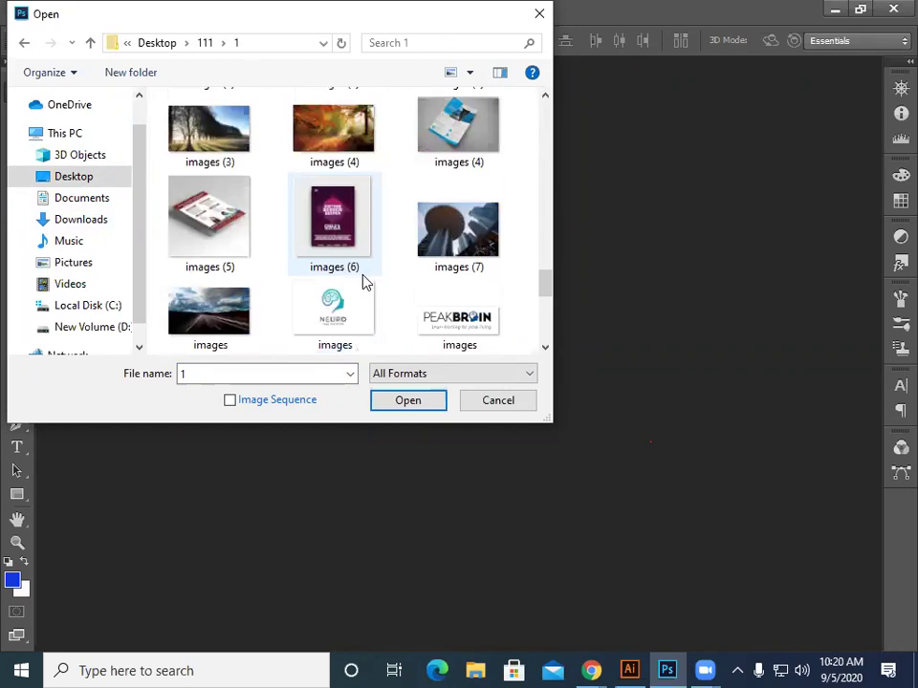
click(211, 241)
click(405, 402)
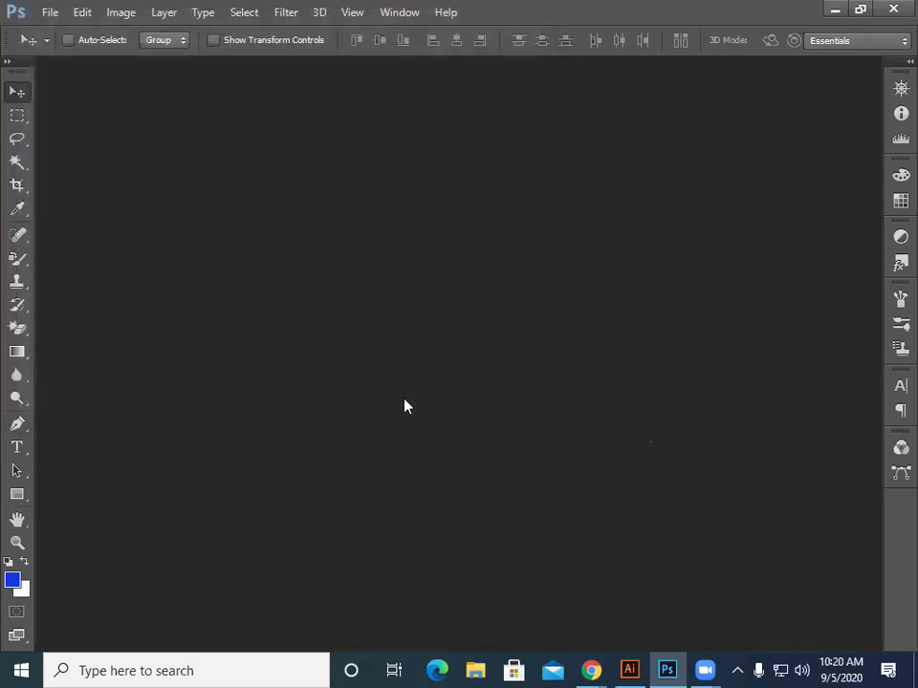
drag(160, 74, 180, 61)
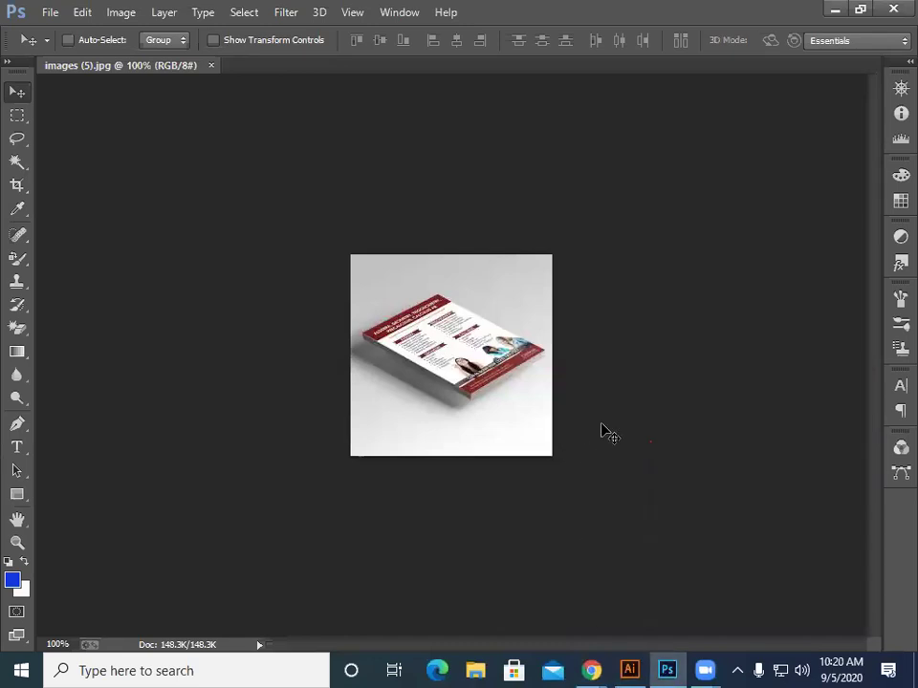
Inspect the images (5).jpg mockup at 300% zoom, then close the document.
key(ctrl+plus)
key(ctrl+plus)
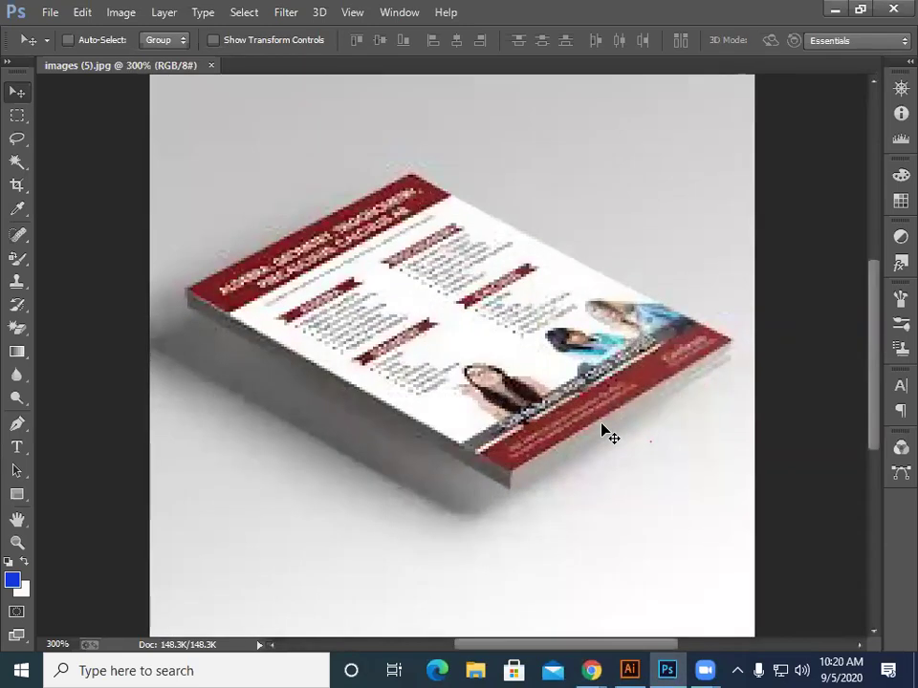
key(ctrl+minus)
key(ctrl+minus)
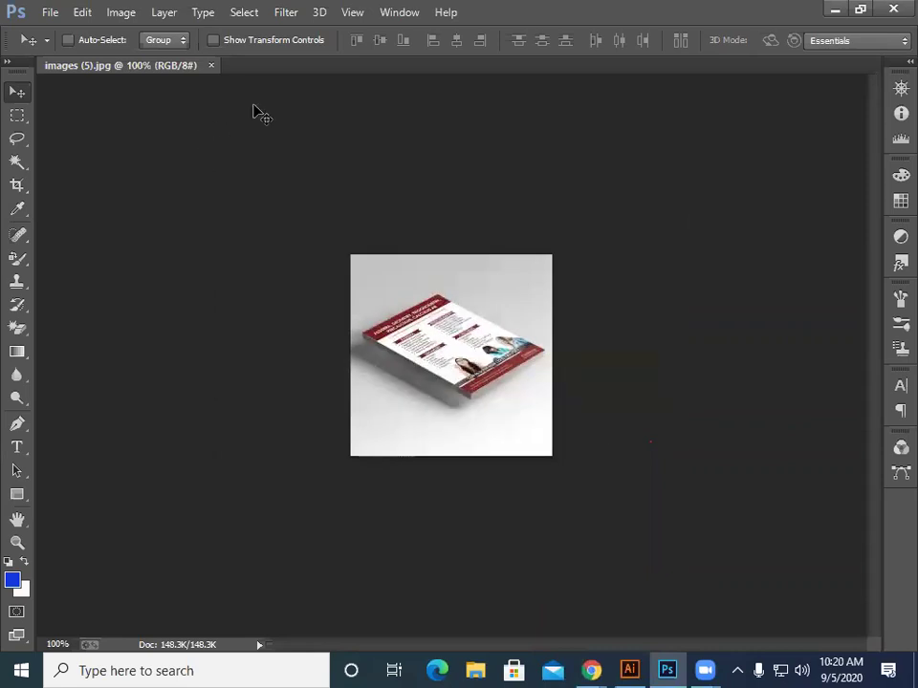
click(209, 65)
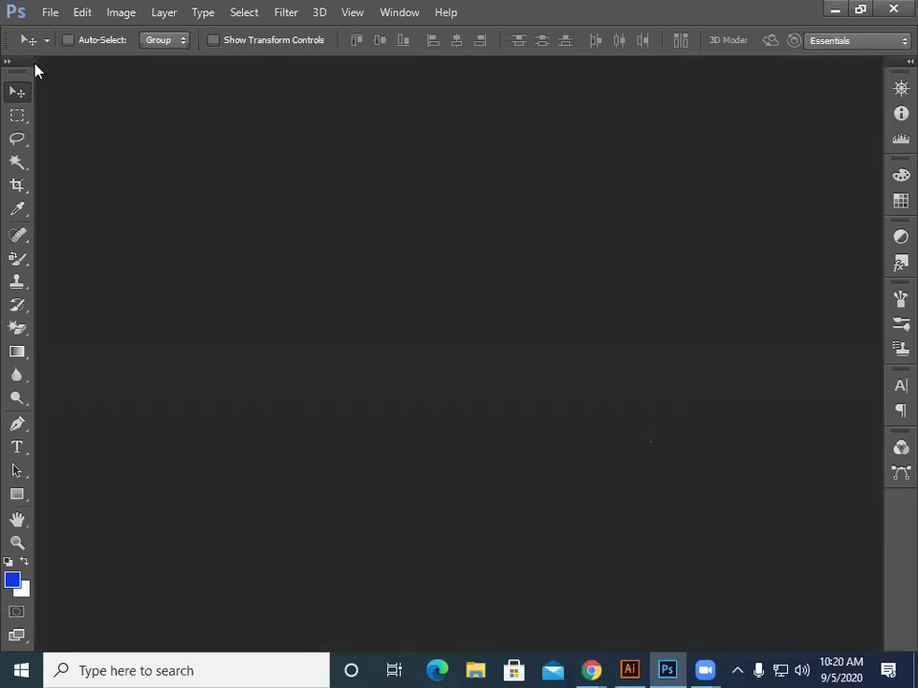
Open the Black Friday poster mockup images (2).jpg from the 1 folder inside 111 and dock its window as a tab.
click(50, 13)
click(69, 49)
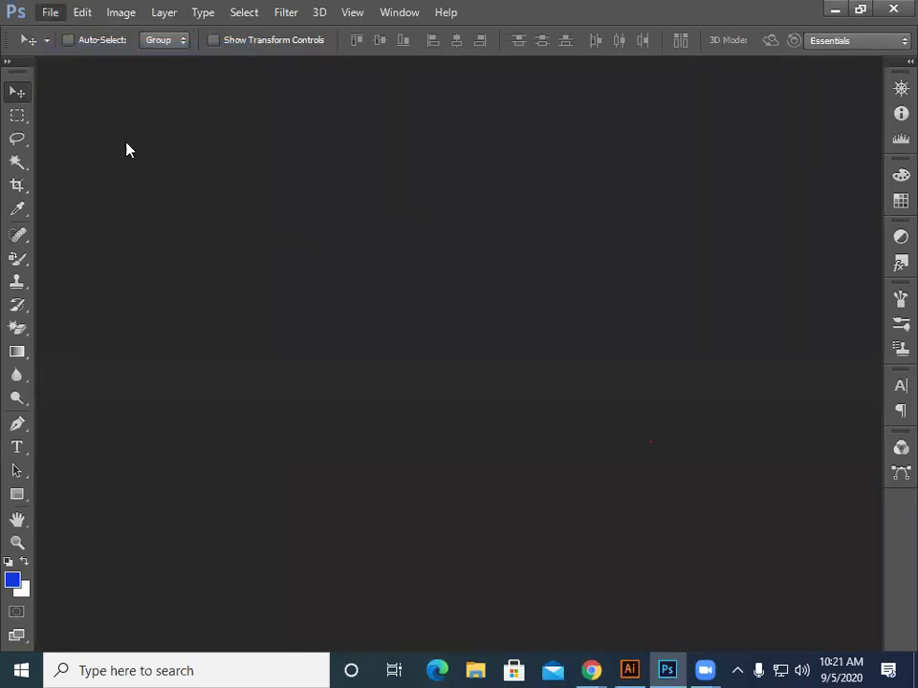
scroll(390, 285, down, 10)
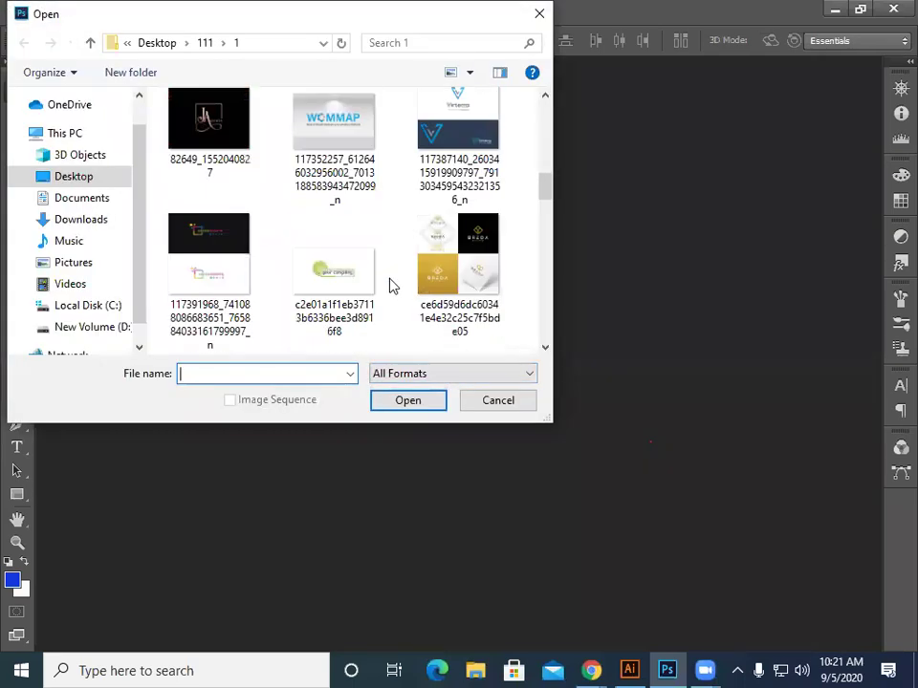
scroll(391, 285, down, 3)
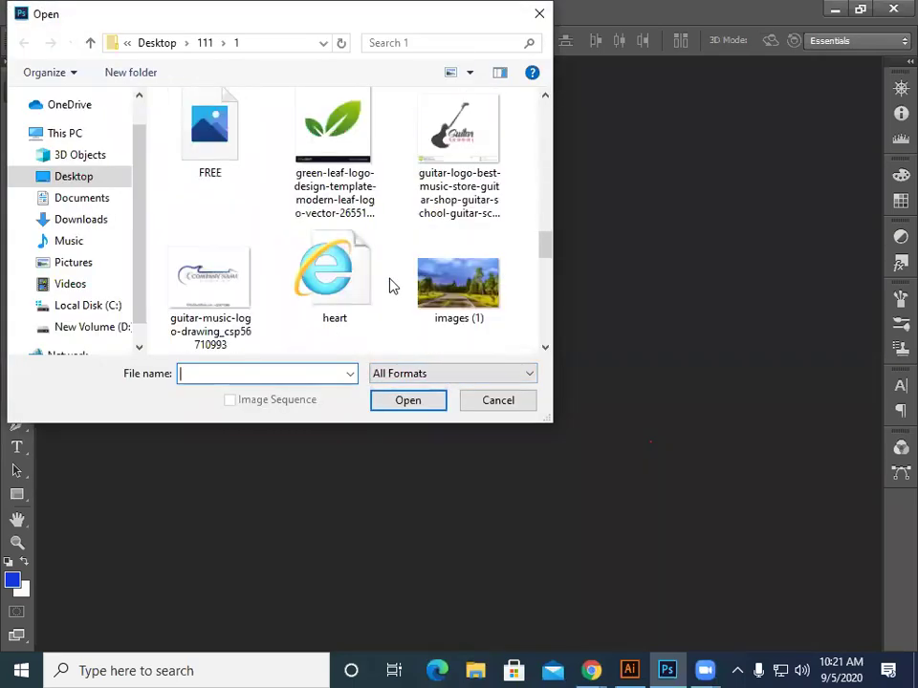
scroll(391, 285, down, 6)
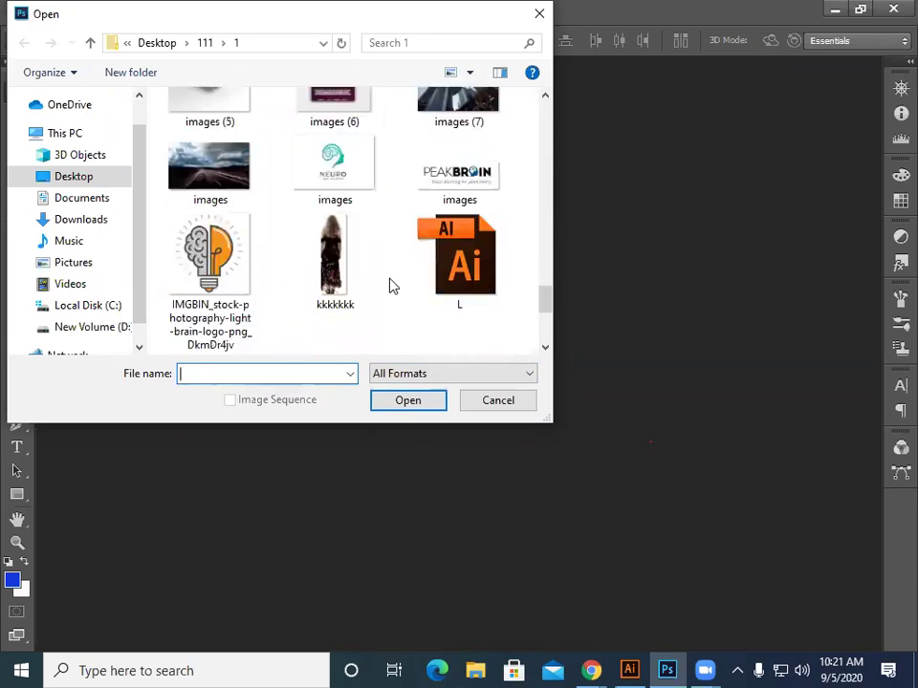
scroll(391, 285, up, 5)
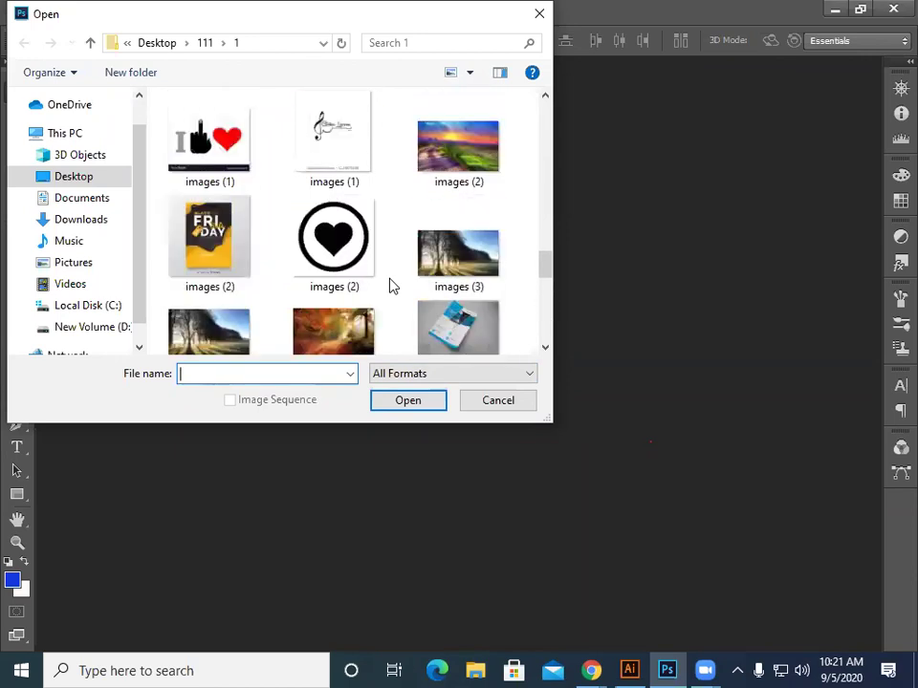
click(209, 239)
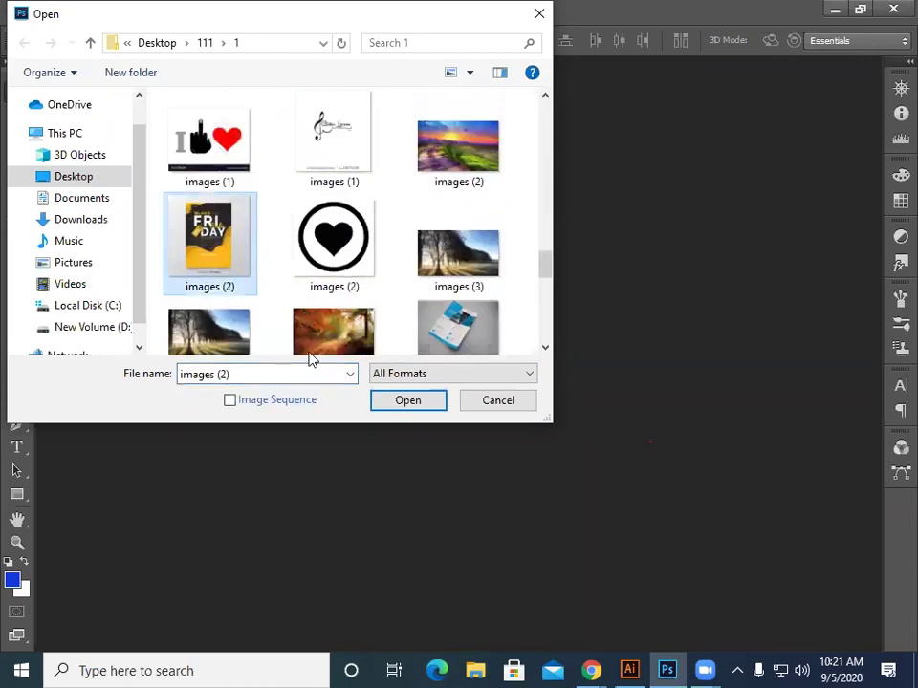
click(395, 401)
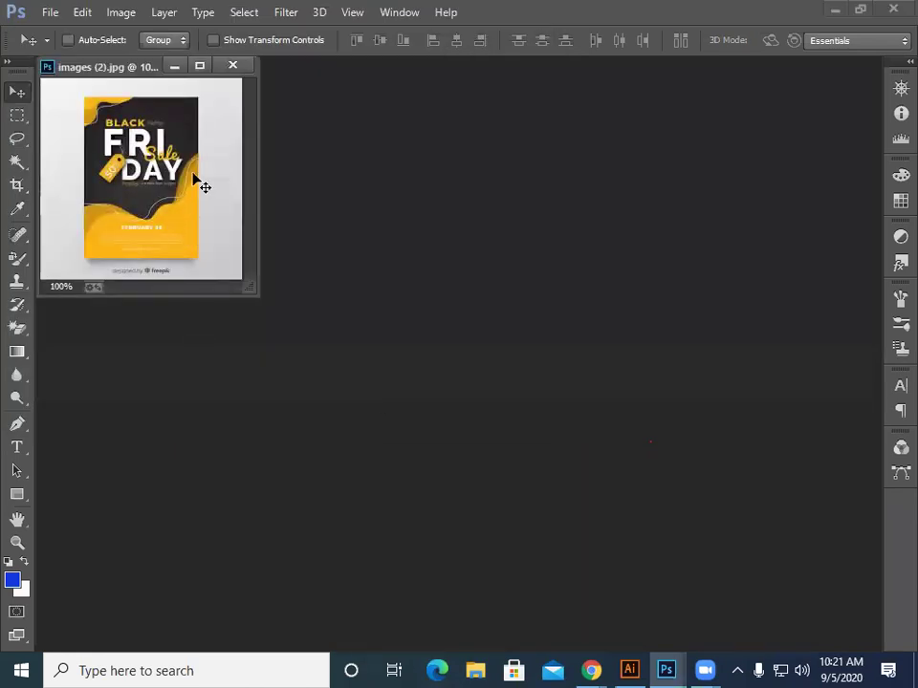
drag(137, 66, 197, 68)
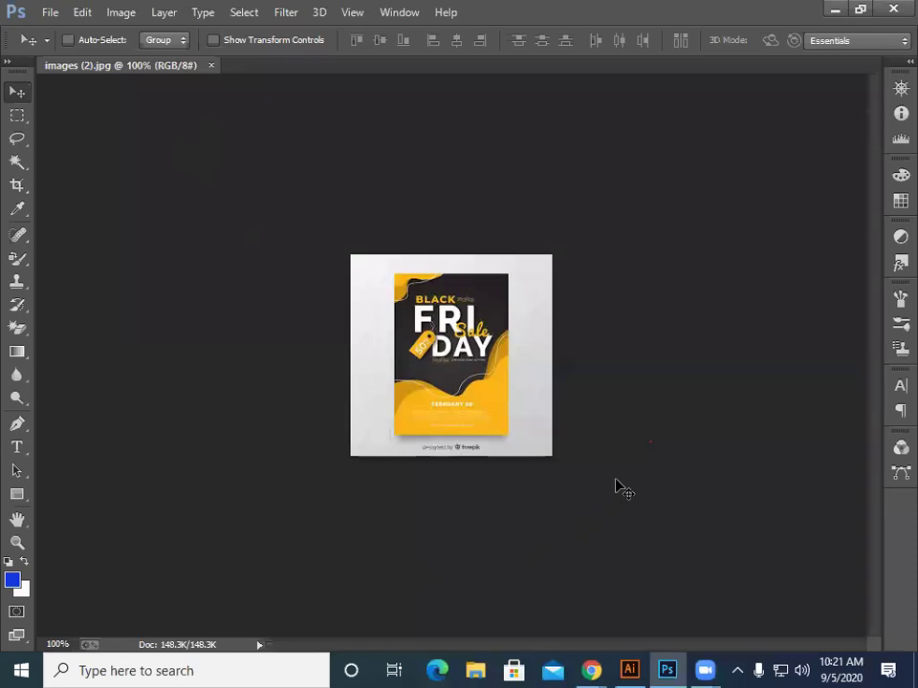
Place the flyer image from the Desktop's 111 folder as an embedded object in the images (2).jpg mockup.
key(ctrl+plus)
key(ctrl+plus)
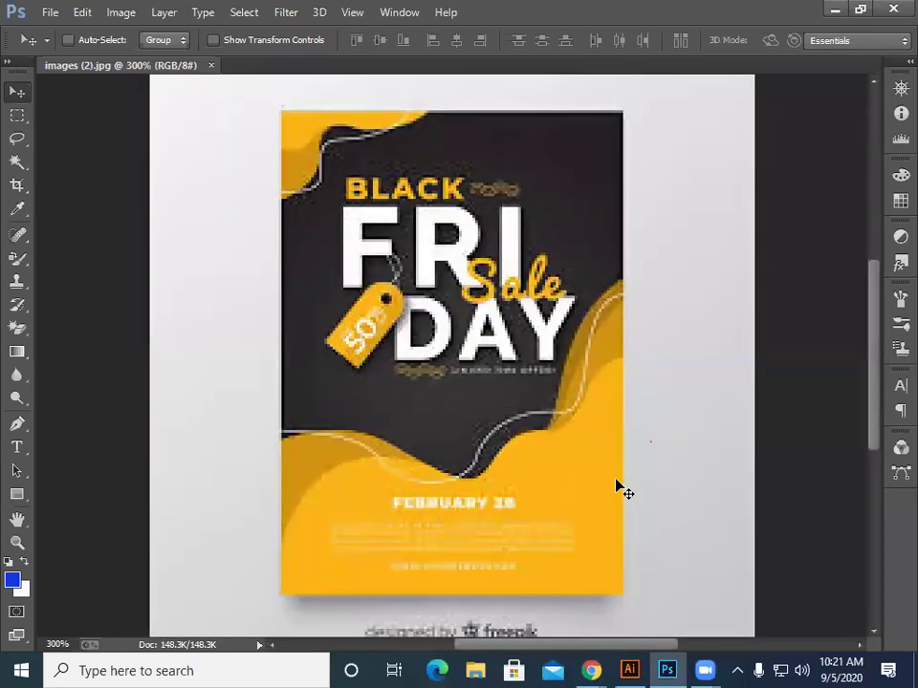
click(46, 12)
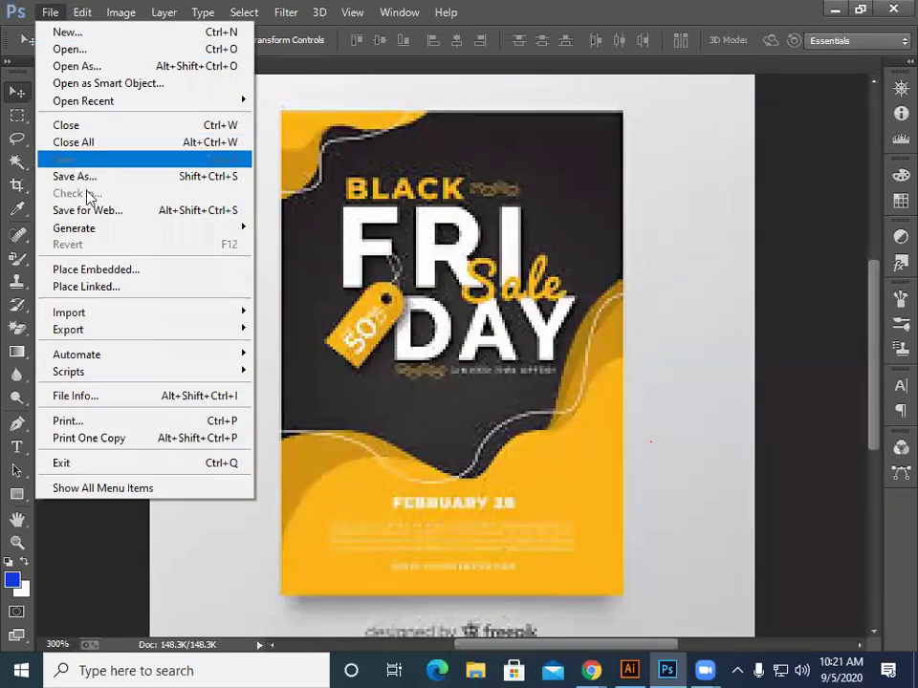
click(129, 271)
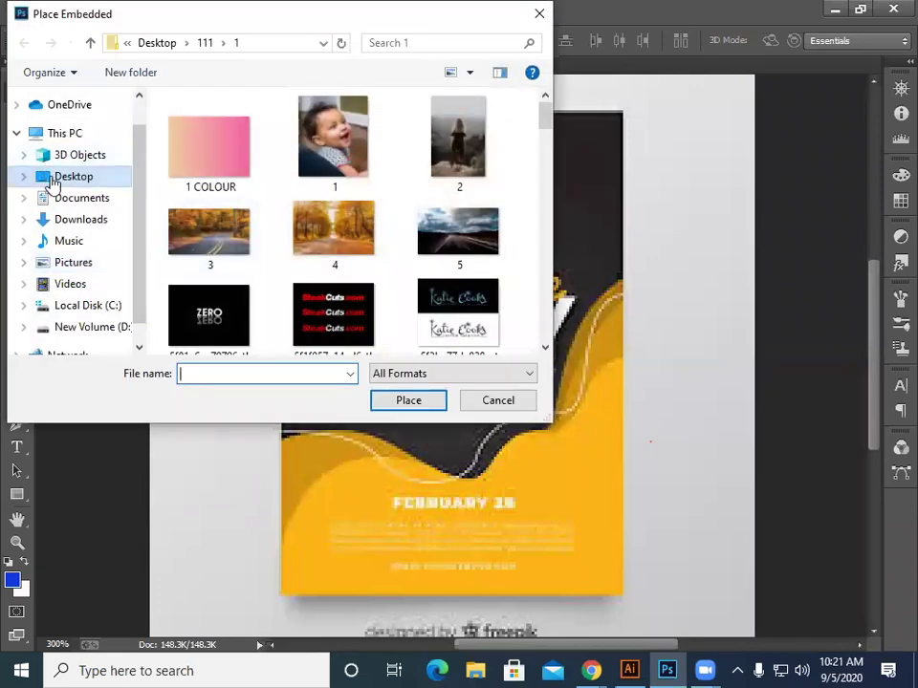
scroll(321, 272, down, 15)
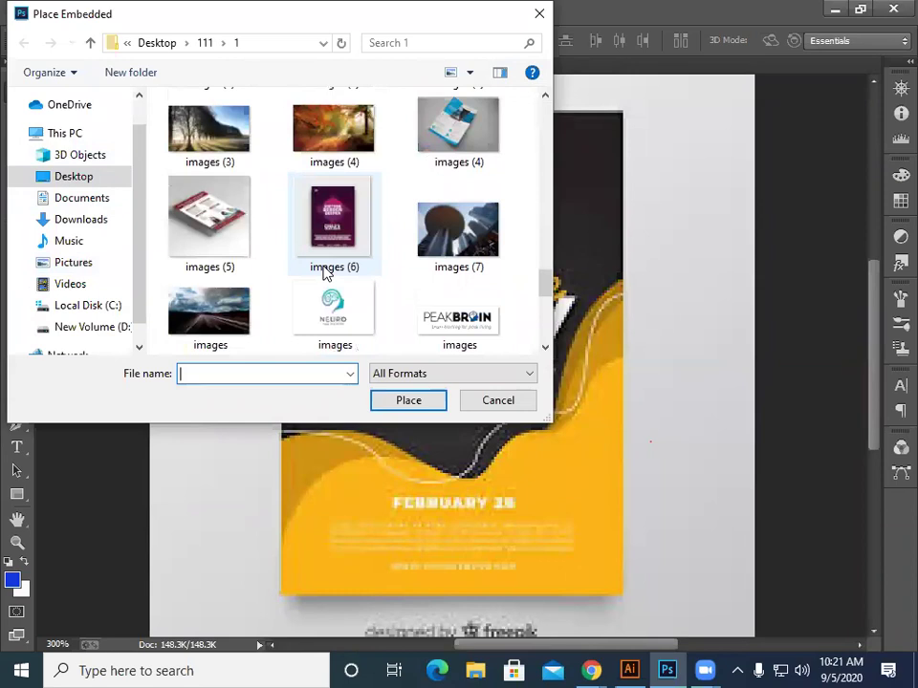
scroll(323, 272, down, 5)
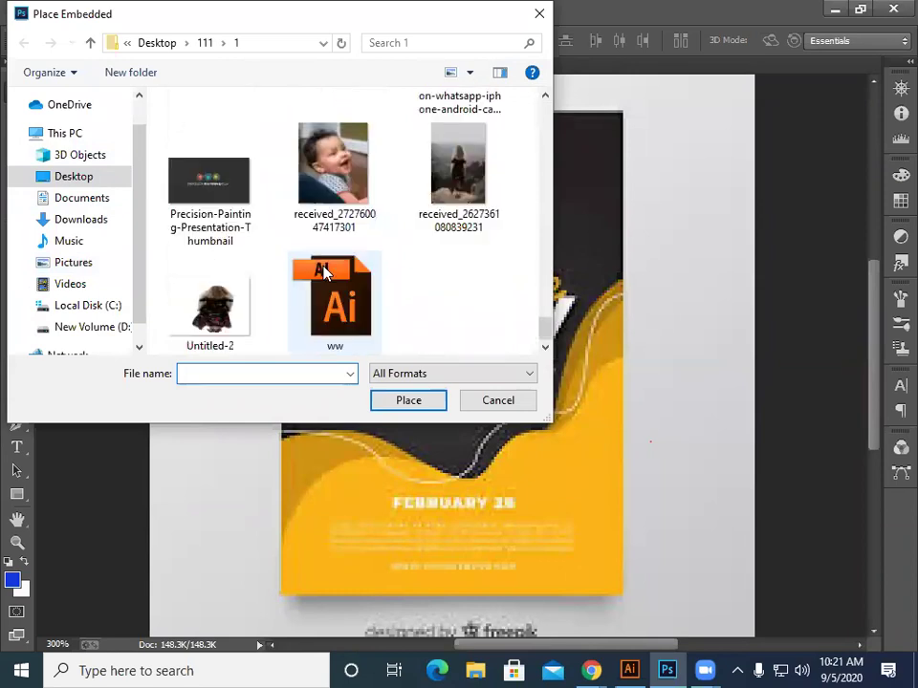
click(79, 185)
scroll(424, 306, down, 5)
scroll(427, 306, up, 5)
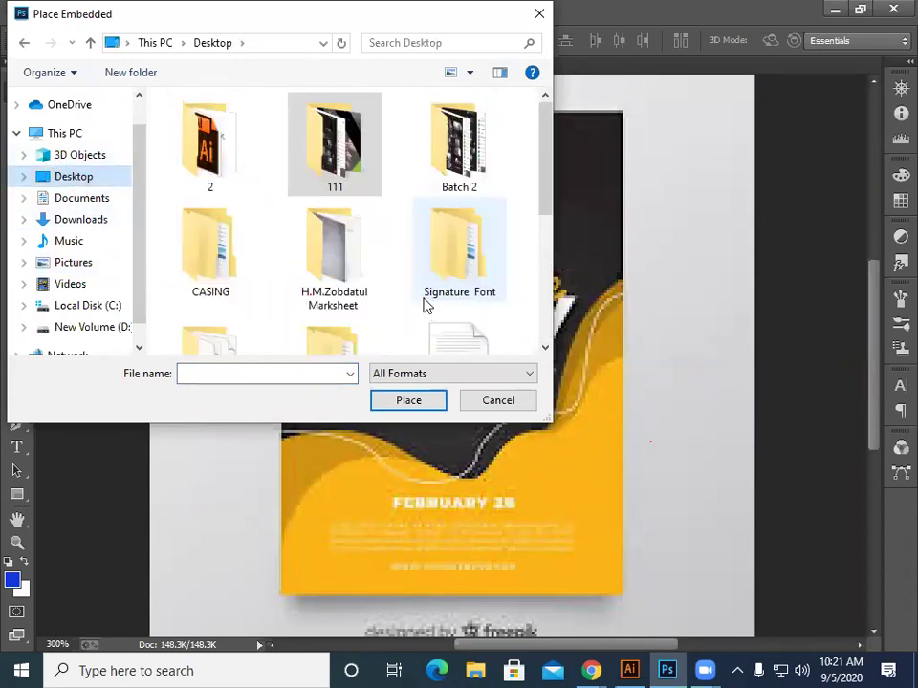
double_click(346, 153)
scroll(400, 316, down, 8)
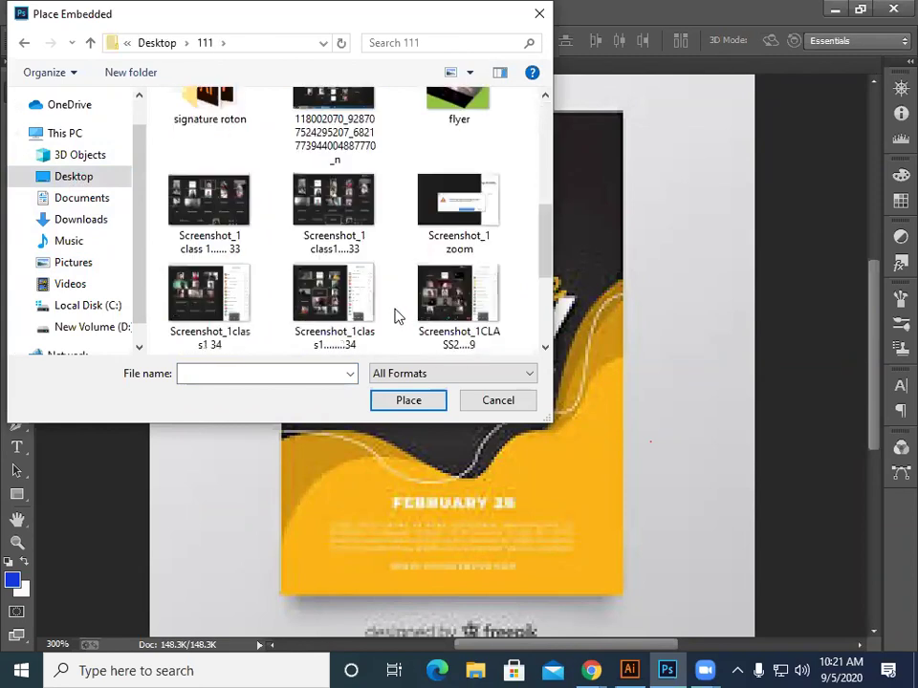
scroll(399, 315, up, 2)
scroll(398, 315, up, 4)
scroll(396, 313, down, 3)
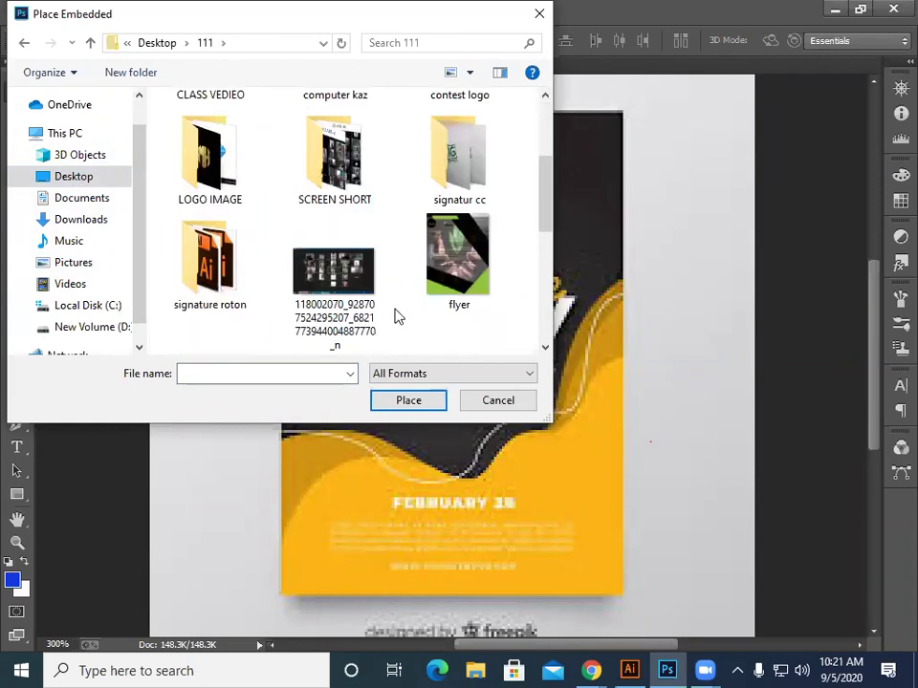
scroll(396, 314, up, 2)
click(463, 277)
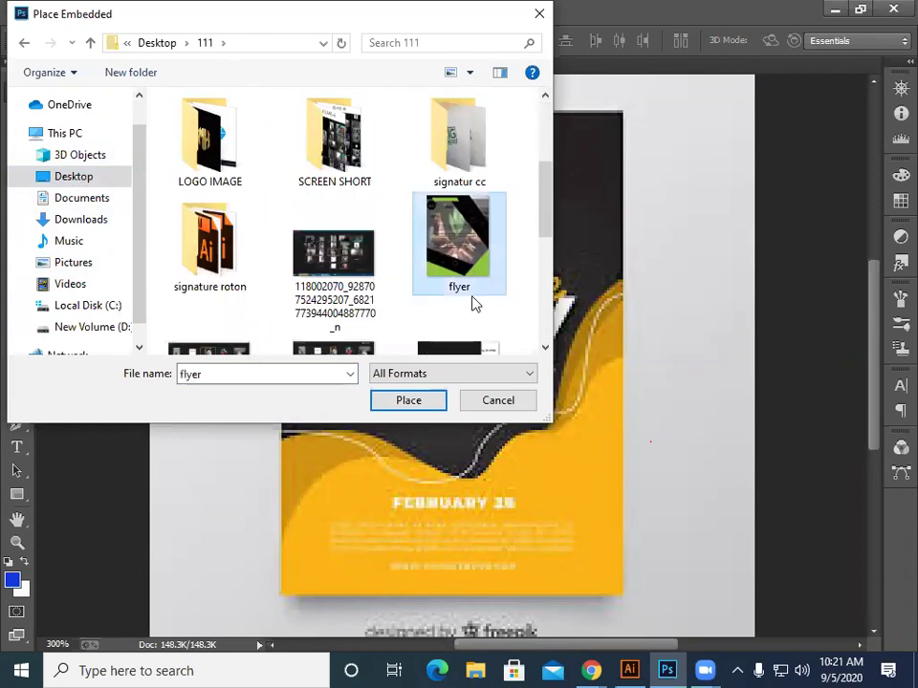
click(408, 402)
Scale the placed flyer down to the poster's width and extend its left and top edges, to about 20.97% width and 22.01% height.
scroll(408, 401, up, 2)
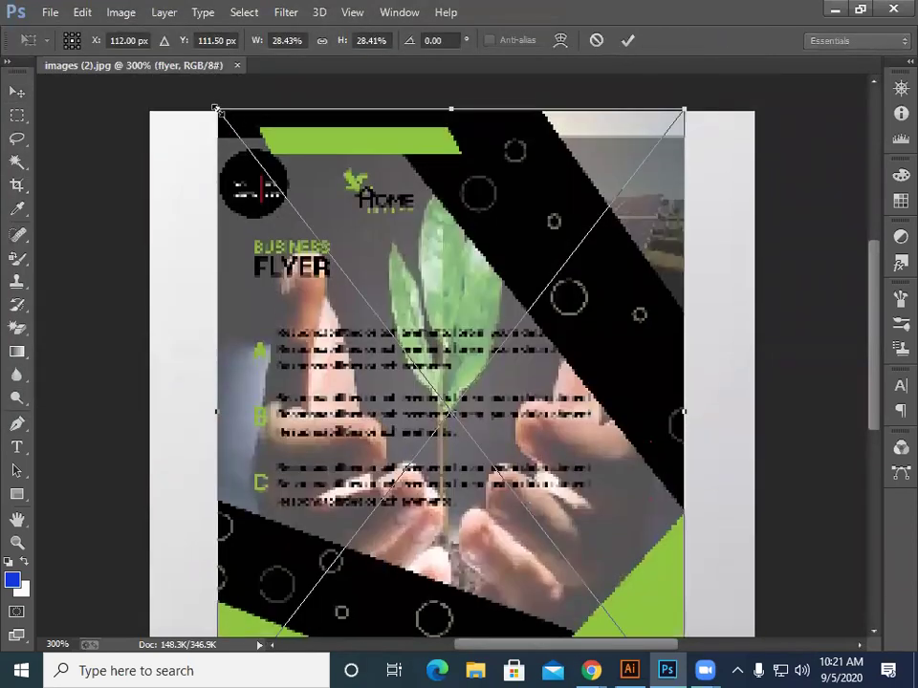
drag(216, 109, 261, 202)
scroll(446, 378, down, 1)
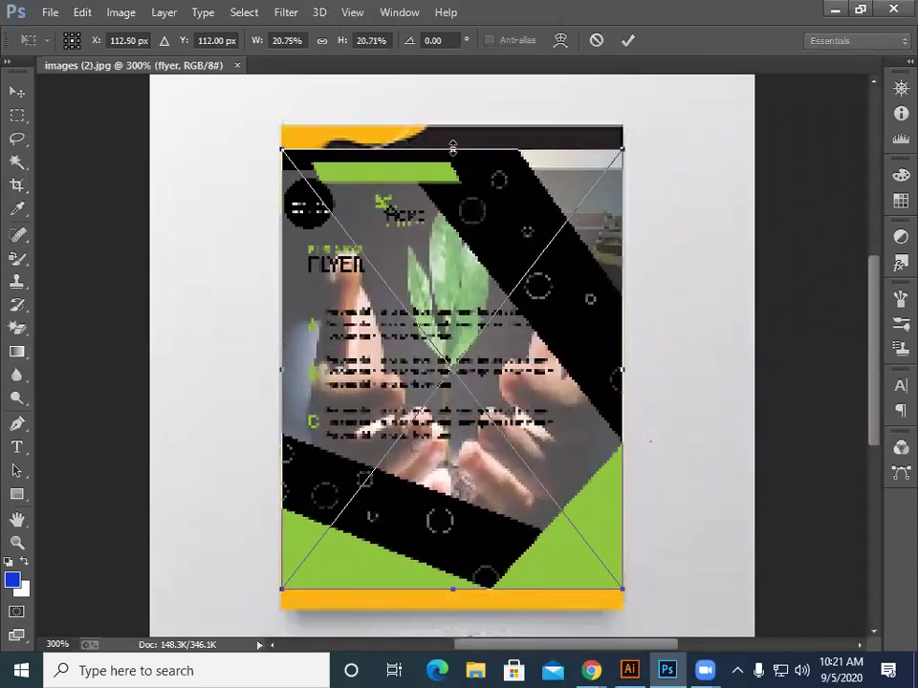
drag(453, 153, 453, 130)
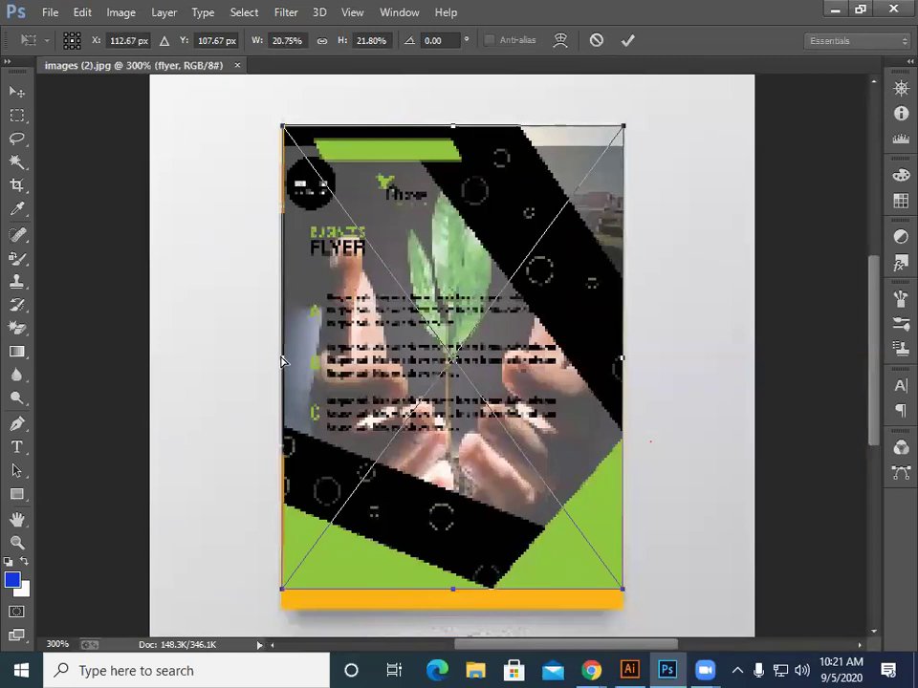
drag(283, 361, 279, 363)
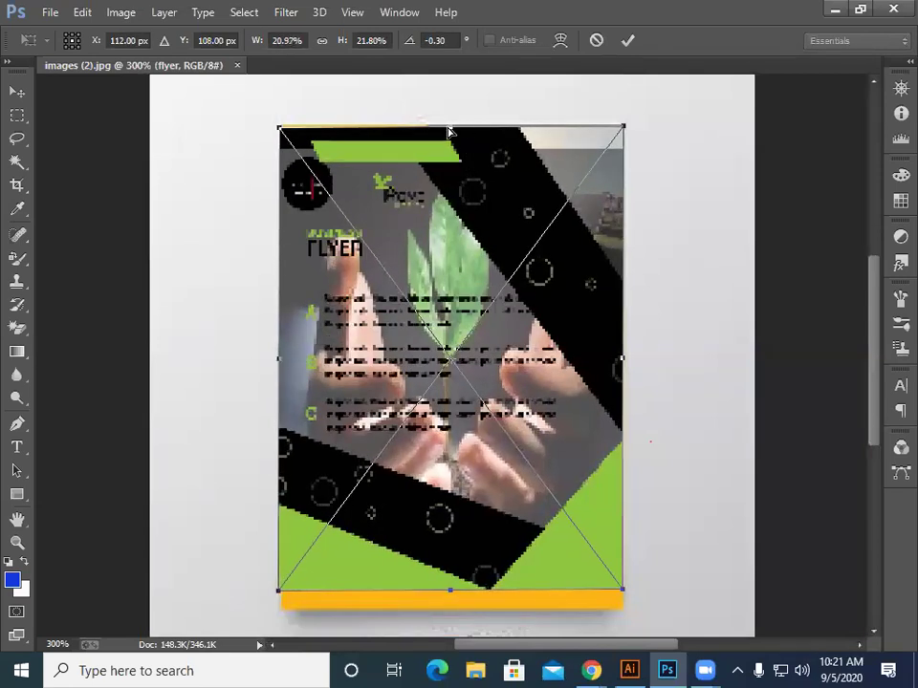
drag(450, 128, 450, 122)
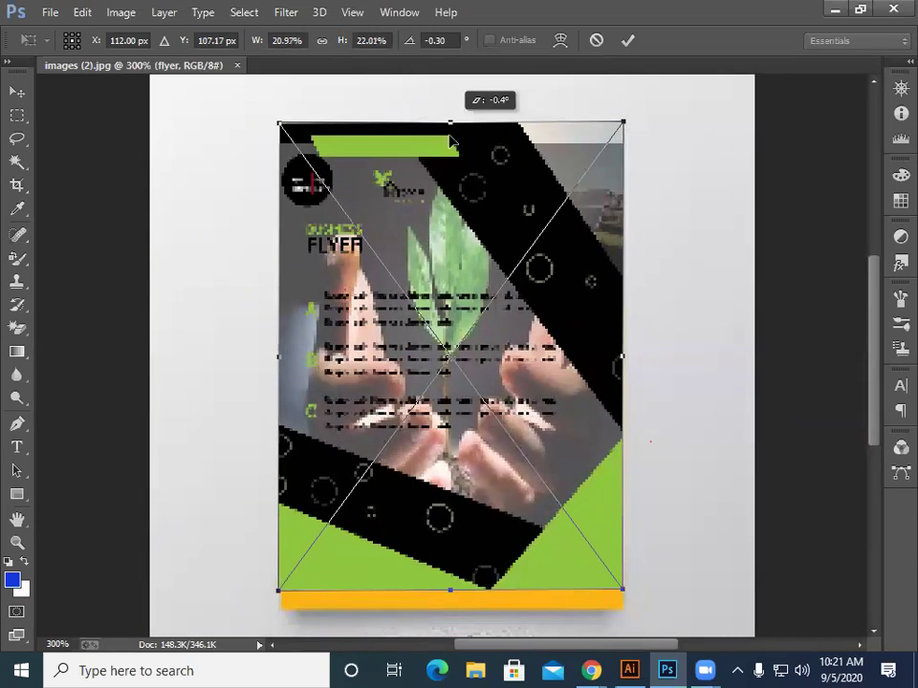
Stretch the flyer's bottom and side edges over the remaining poster, to about 21.73% width and 22.94% height, and apply the placement.
scroll(430, 496, down, 2)
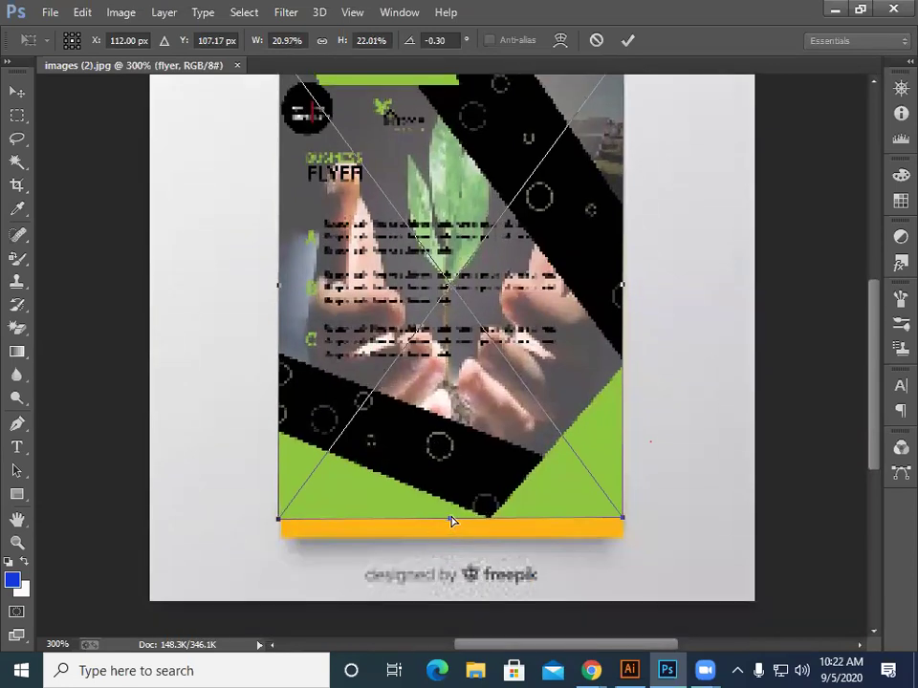
drag(452, 528, 453, 542)
scroll(613, 449, up, 1)
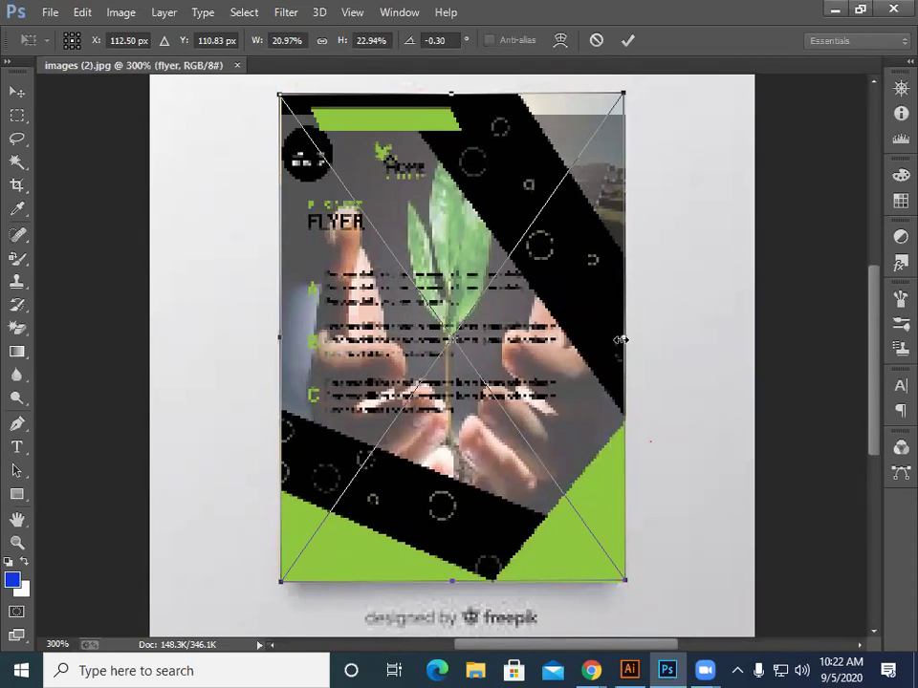
drag(626, 344, 627, 344)
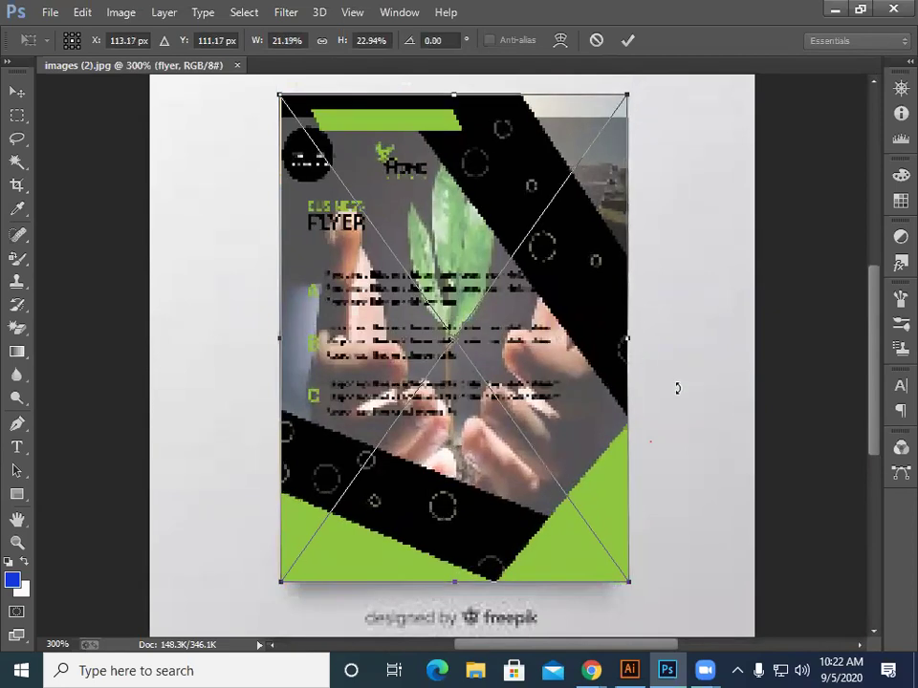
drag(281, 345, 275, 338)
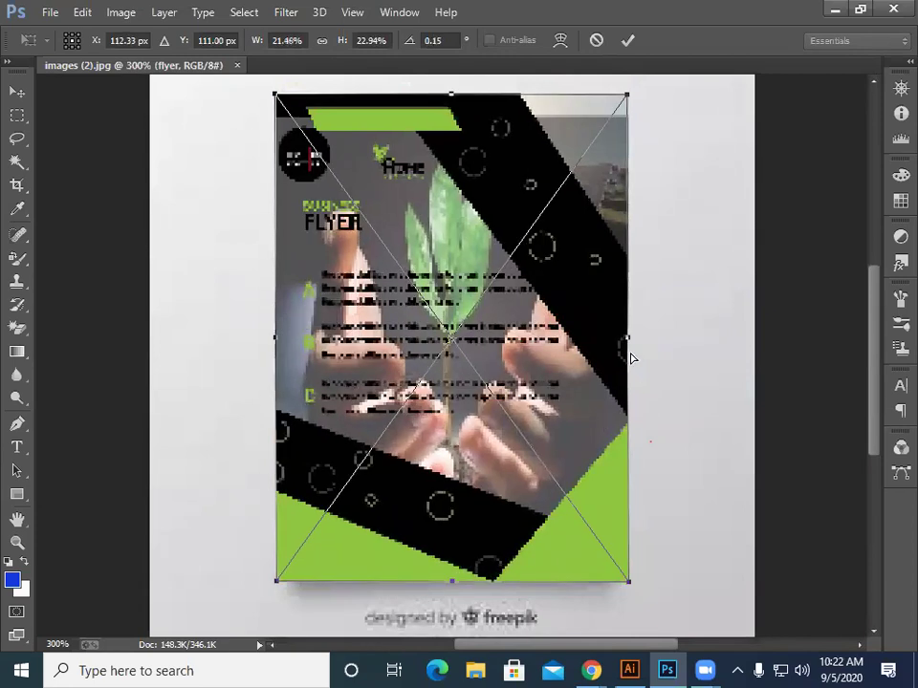
drag(629, 345, 635, 345)
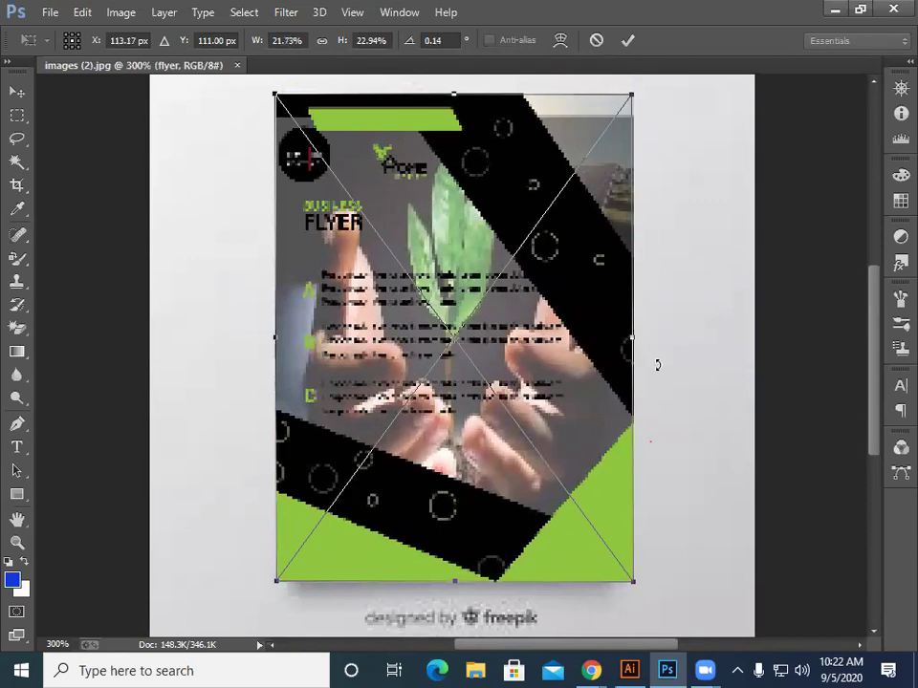
scroll(674, 384, up, 2)
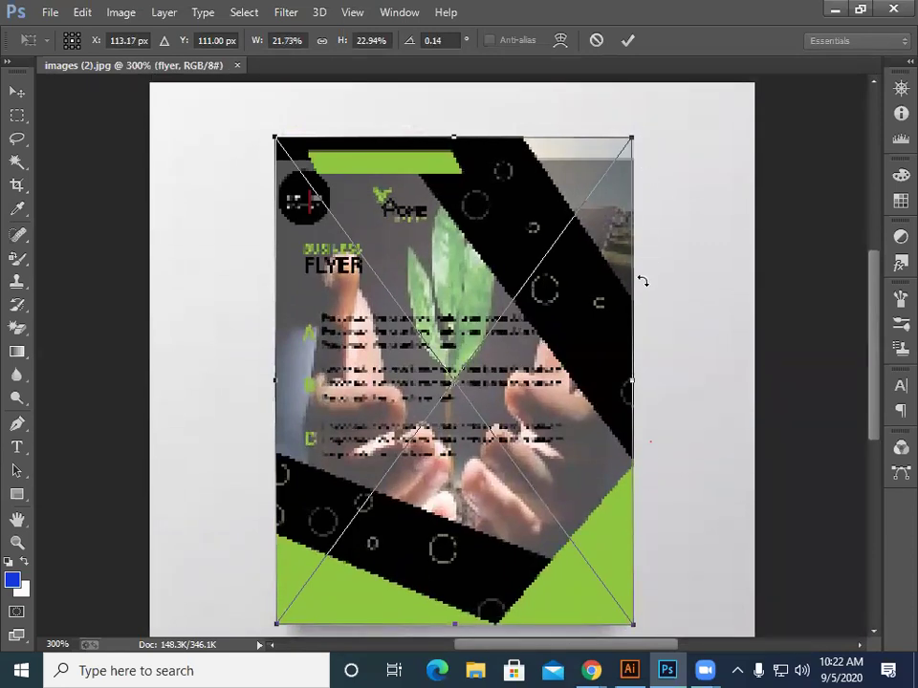
key(Return)
Save the mockup to the Desktop as a layered Photoshop file named 4444, with Maximize Compatibility enabled.
key(ctrl+shift+s)
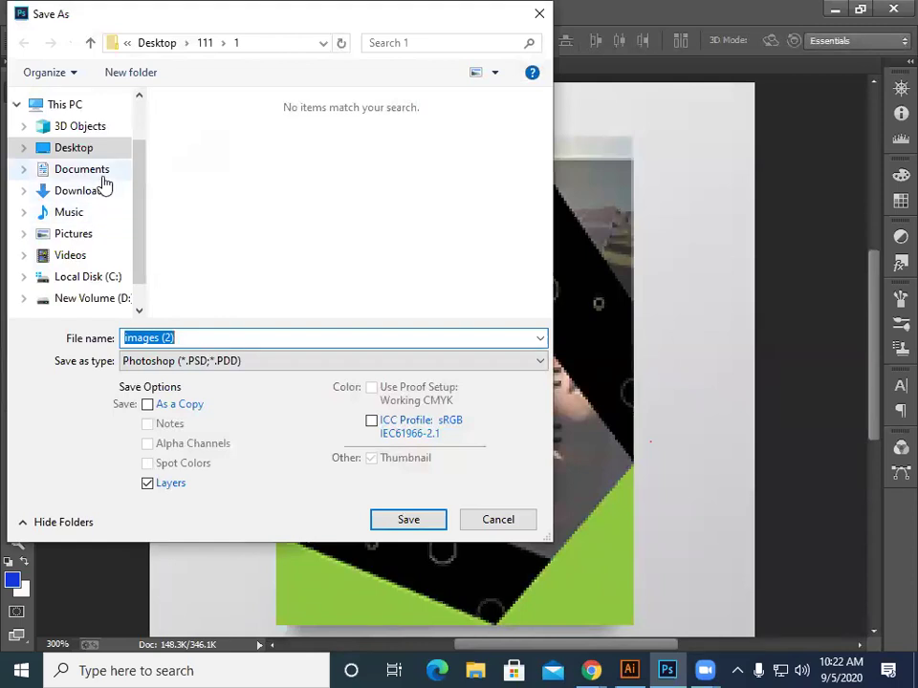
click(101, 191)
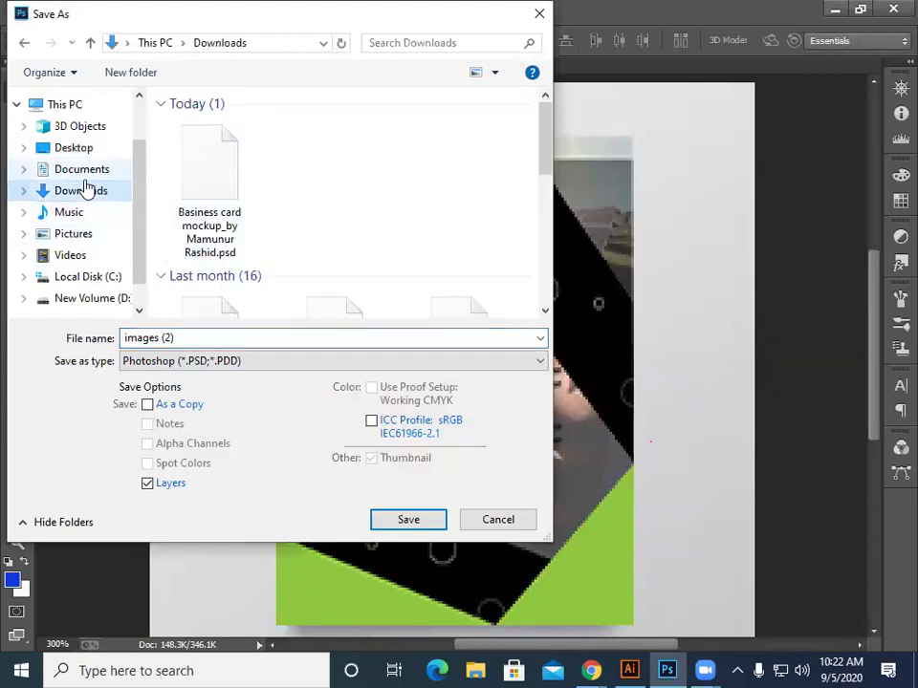
click(74, 147)
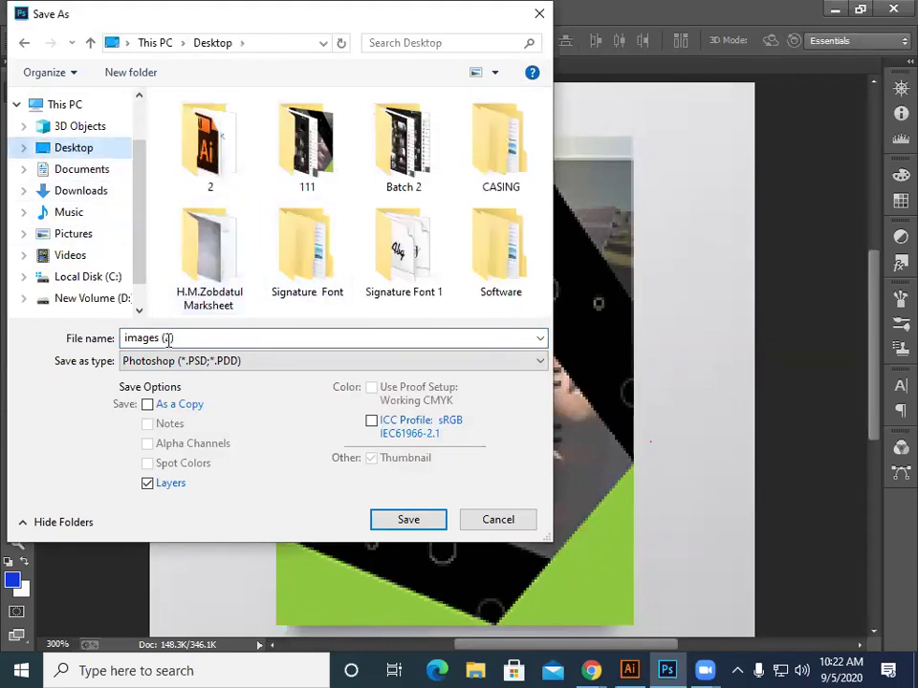
drag(123, 337, 176, 336)
key(BackSpace)
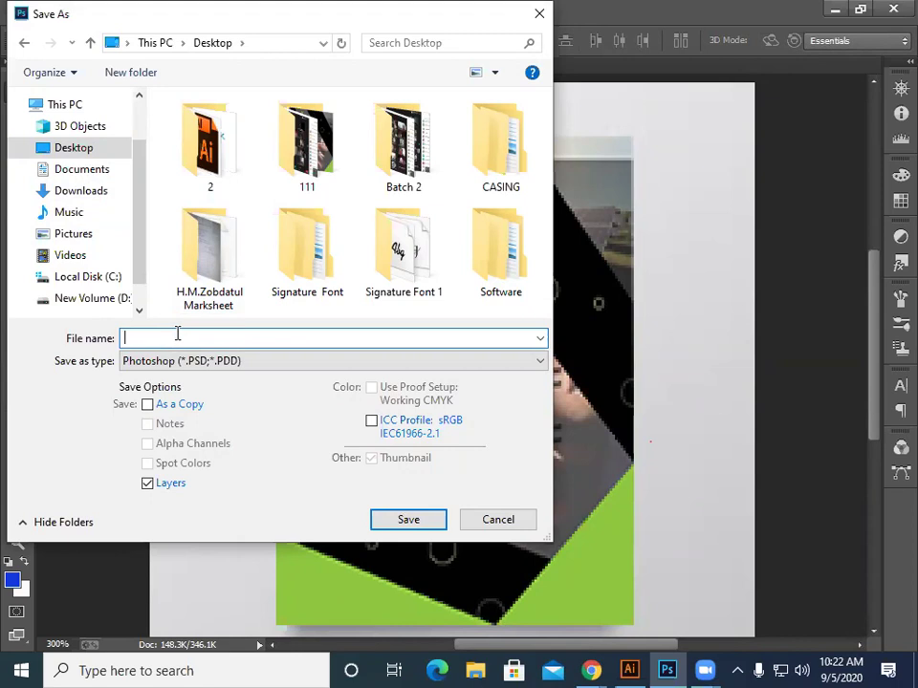
text(44)
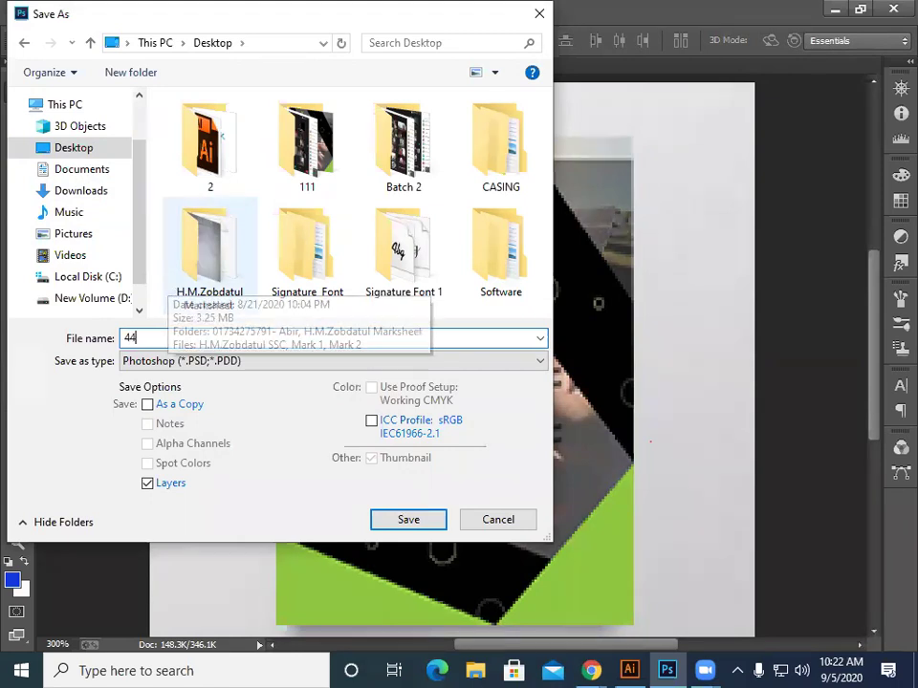
text(44)
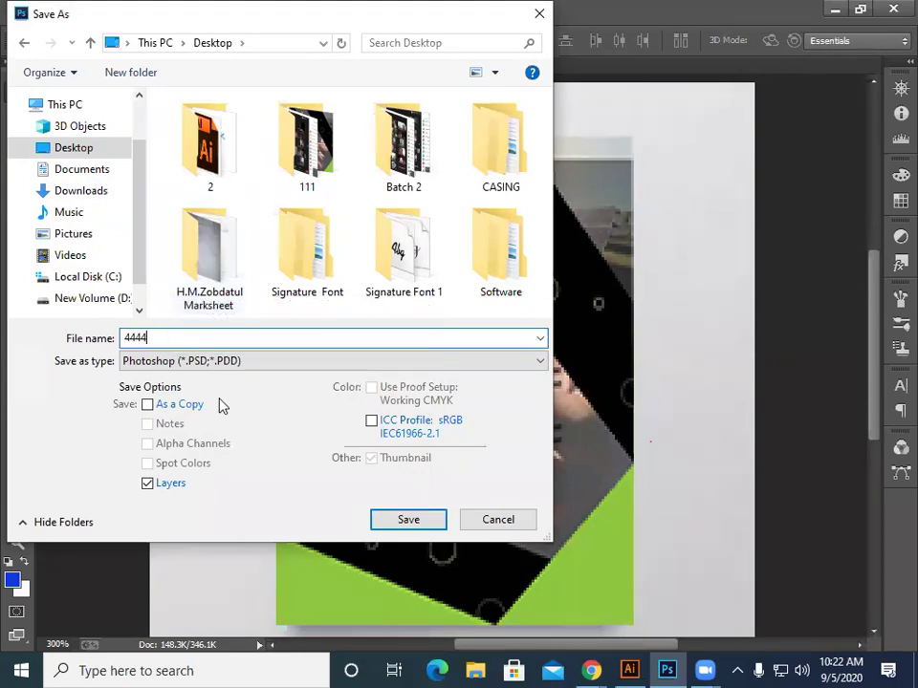
click(392, 525)
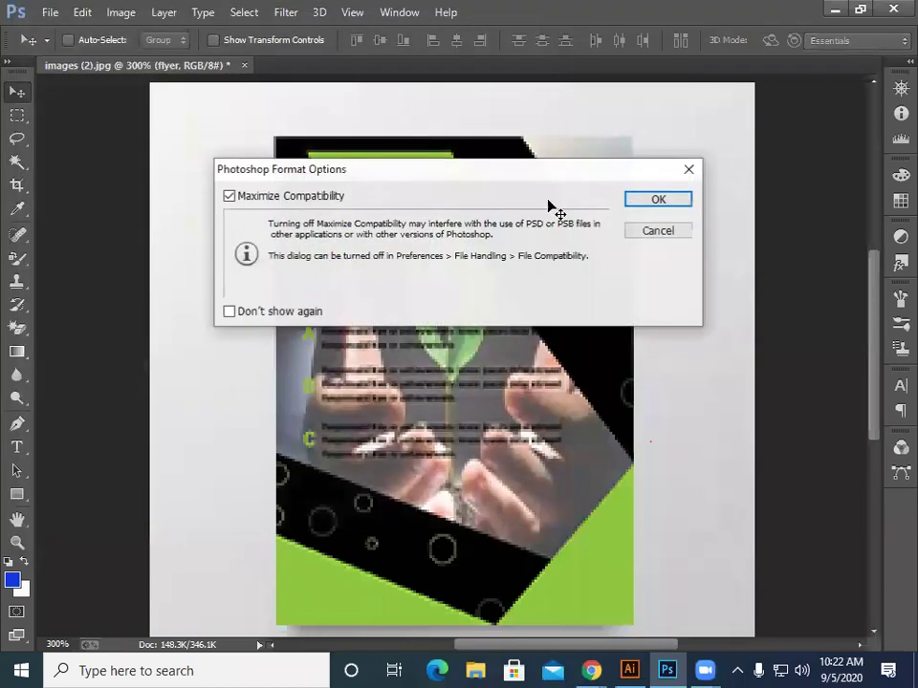
key(Return)
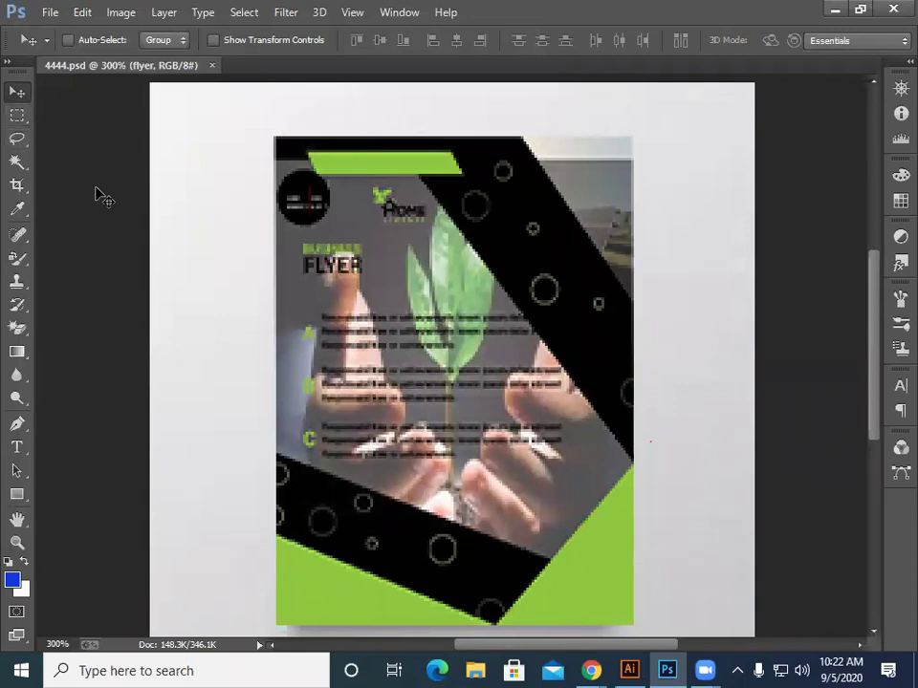
View the whole flyer mockup at 100% zoom, then switch to the Windows desktop.
key(ctrl+minus)
key(ctrl+minus)
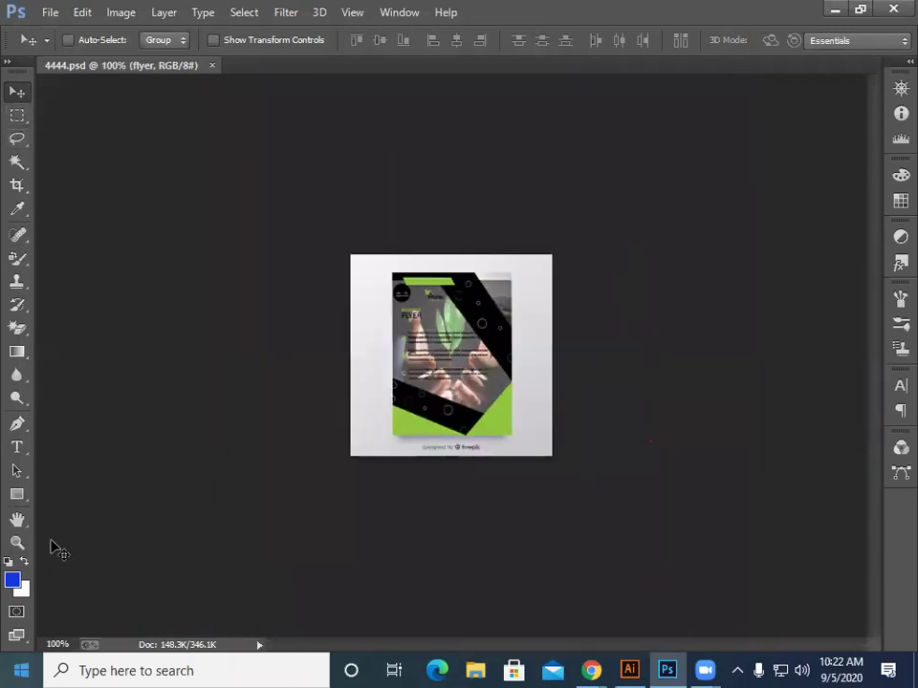
click(884, 11)
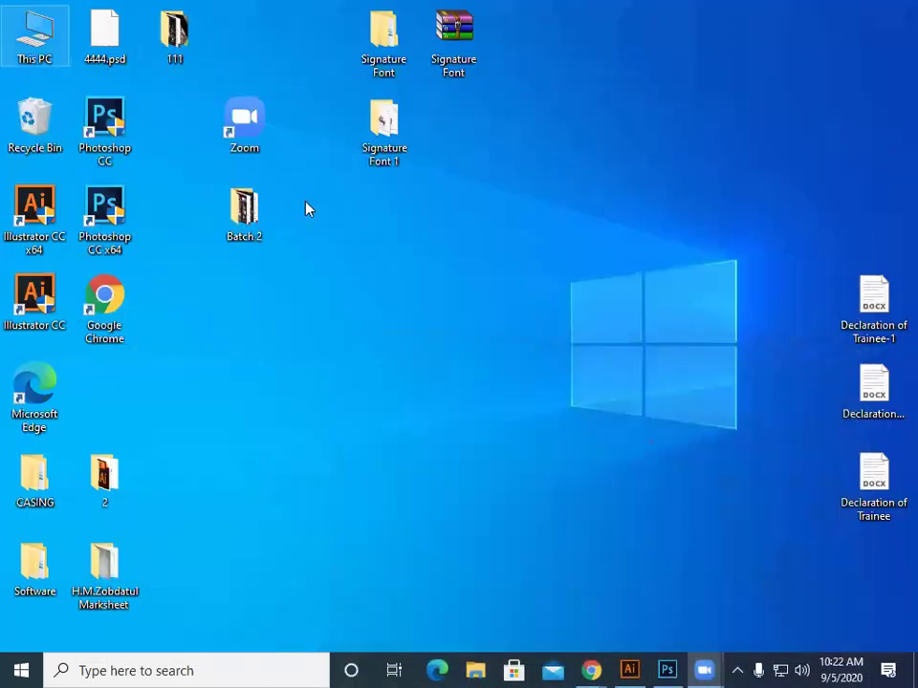
Try to open 4444.psd through the Microsoft Store option without making it the default for .psd files, then close the Store window.
double_click(104, 34)
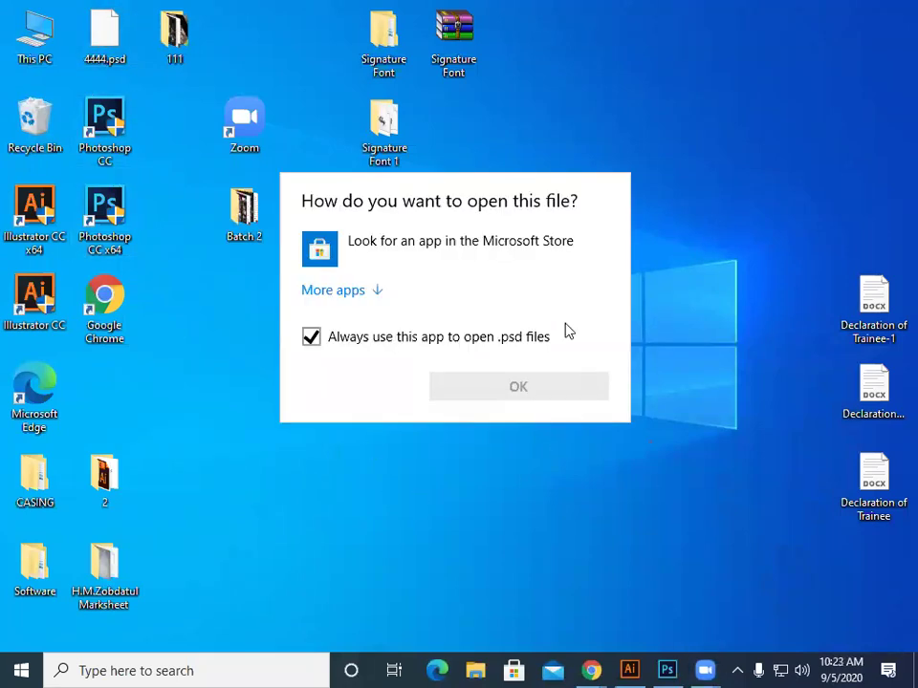
click(311, 338)
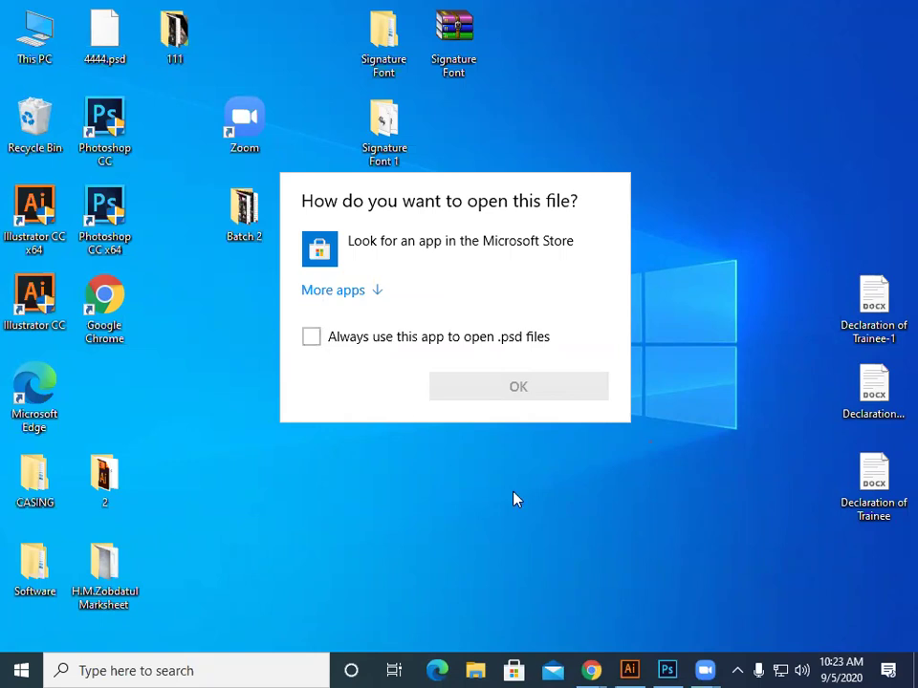
click(606, 299)
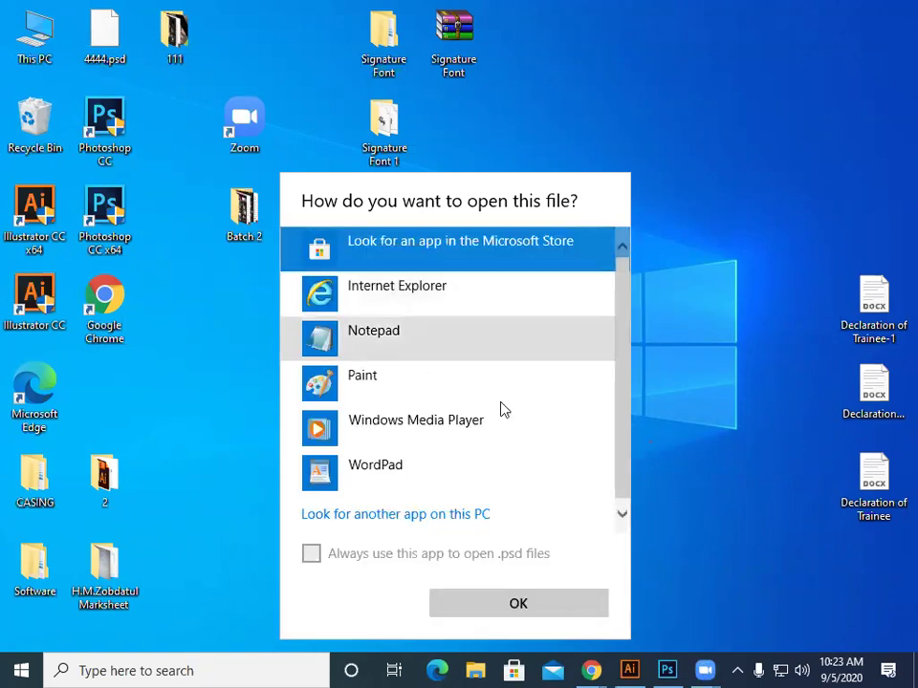
click(543, 604)
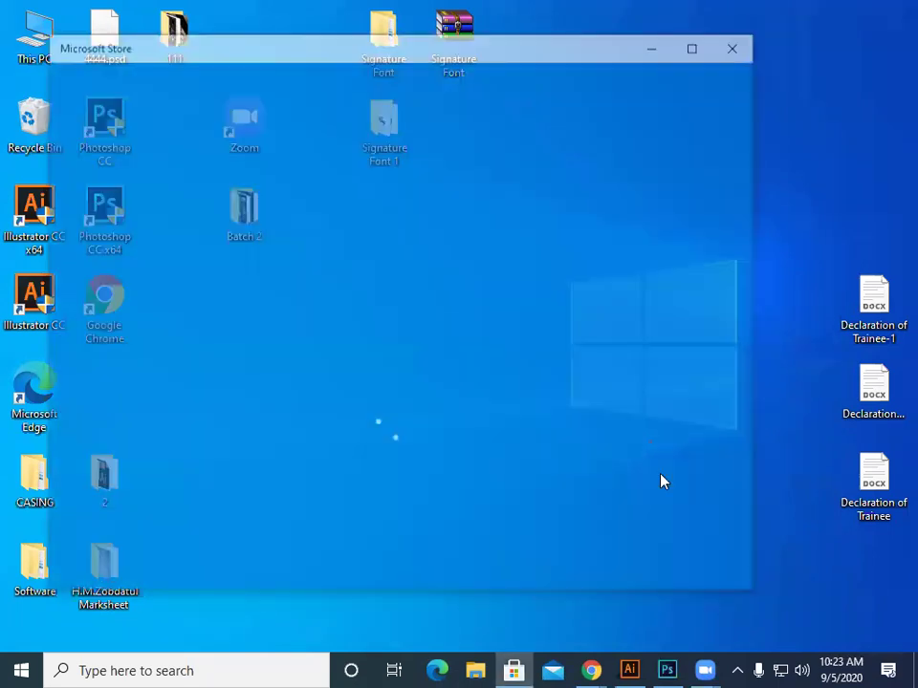
click(741, 42)
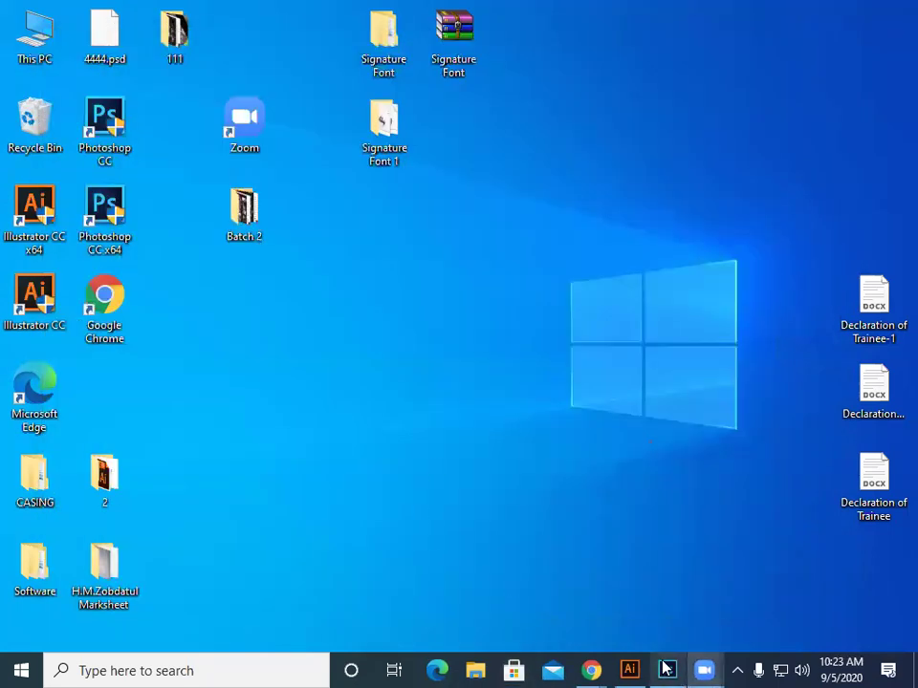
Review the 4444.psd mockup in Photoshop at different zoom levels, then switch to the flyer document in Illustrator.
mouse_move(667, 669)
click(726, 611)
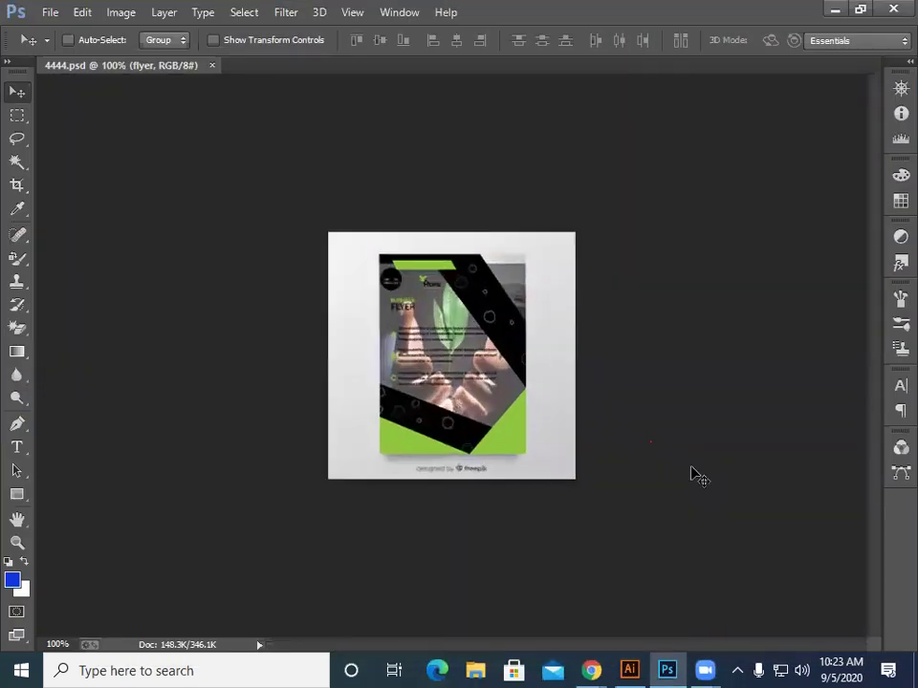
key(ctrl+plus)
key(ctrl+plus)
key(ctrl+minus)
key(ctrl+minus)
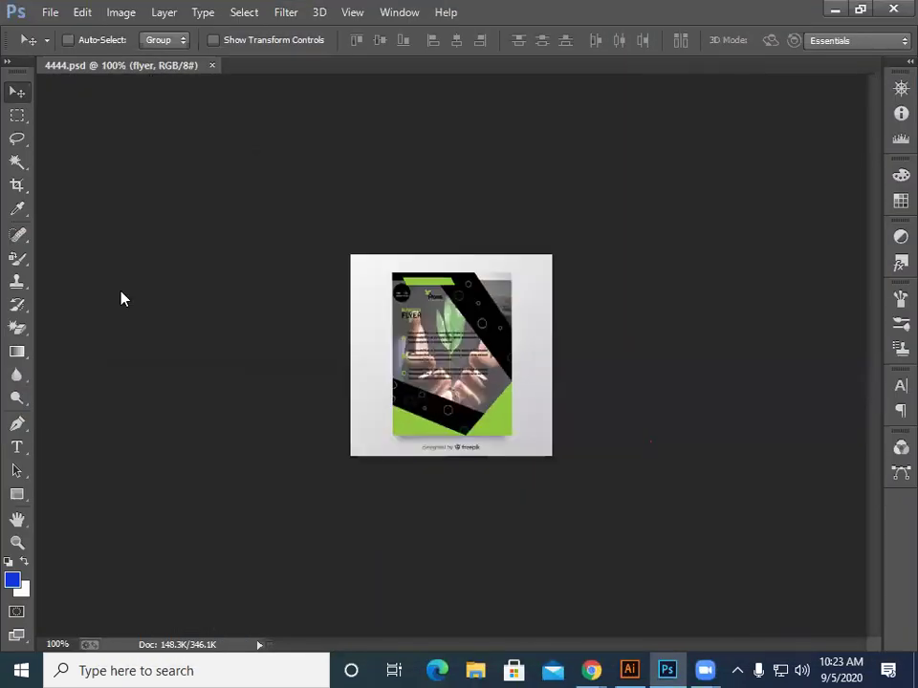
click(834, 9)
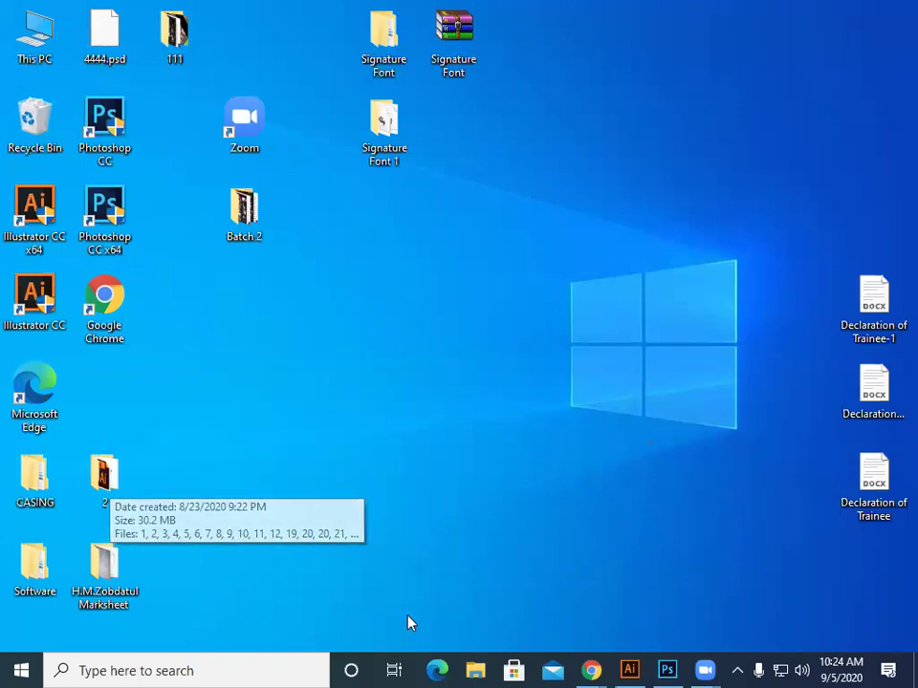
click(631, 668)
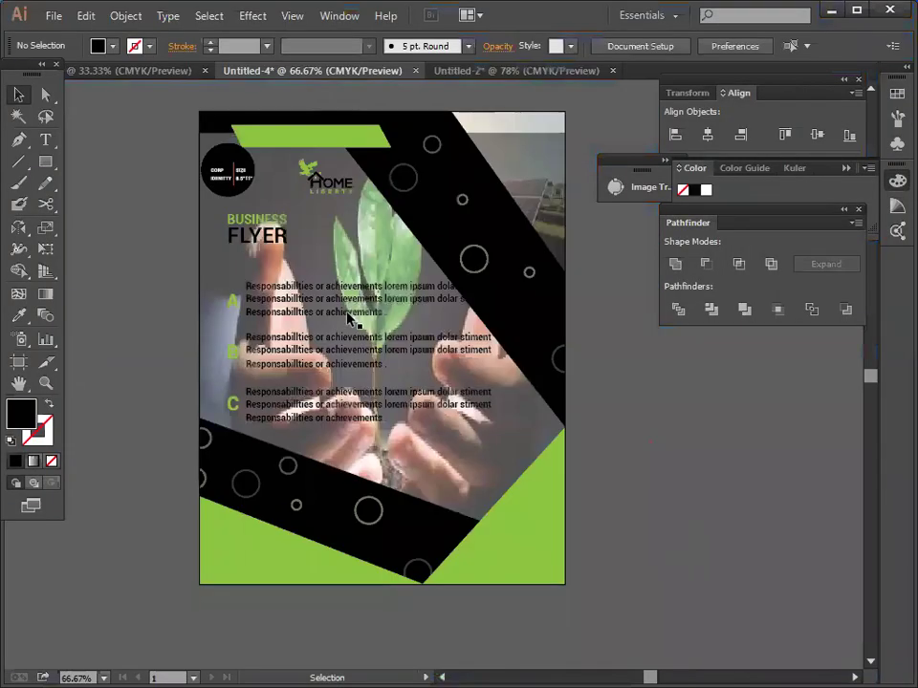
Fade the hands-and-plant background image to 20% opacity.
click(305, 237)
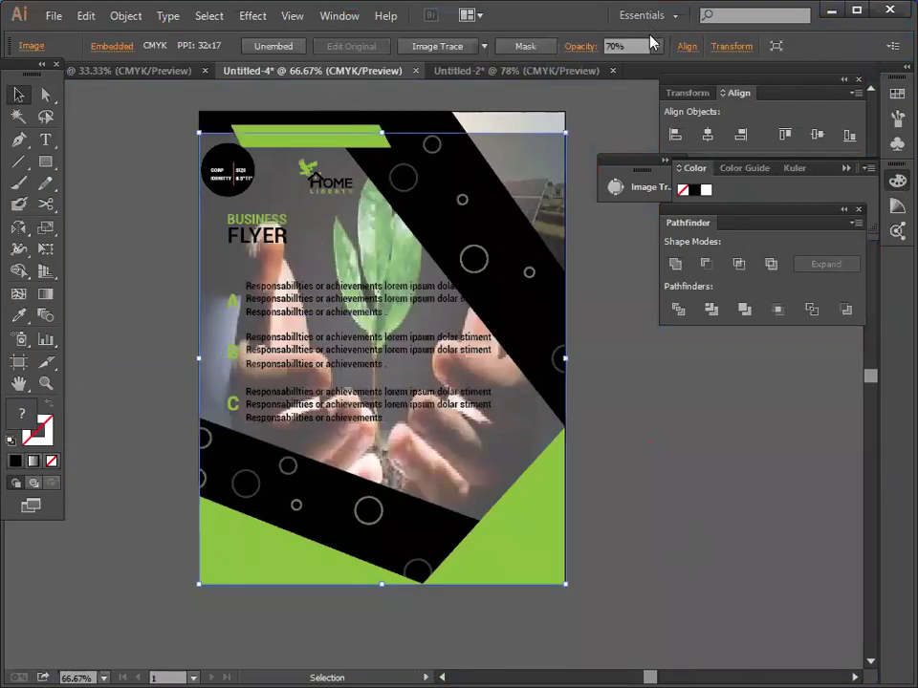
click(656, 46)
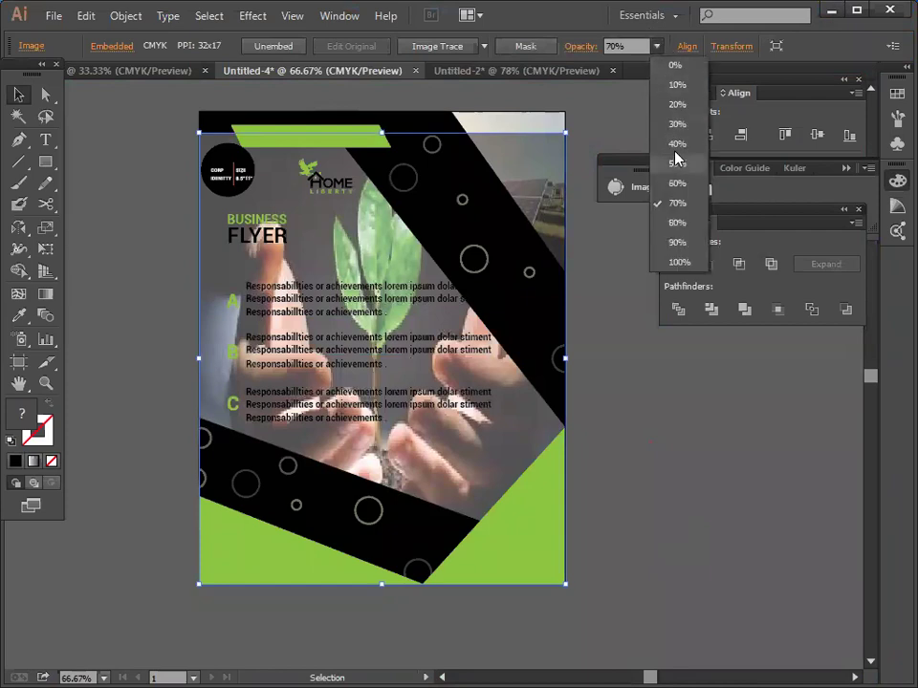
click(677, 102)
click(680, 420)
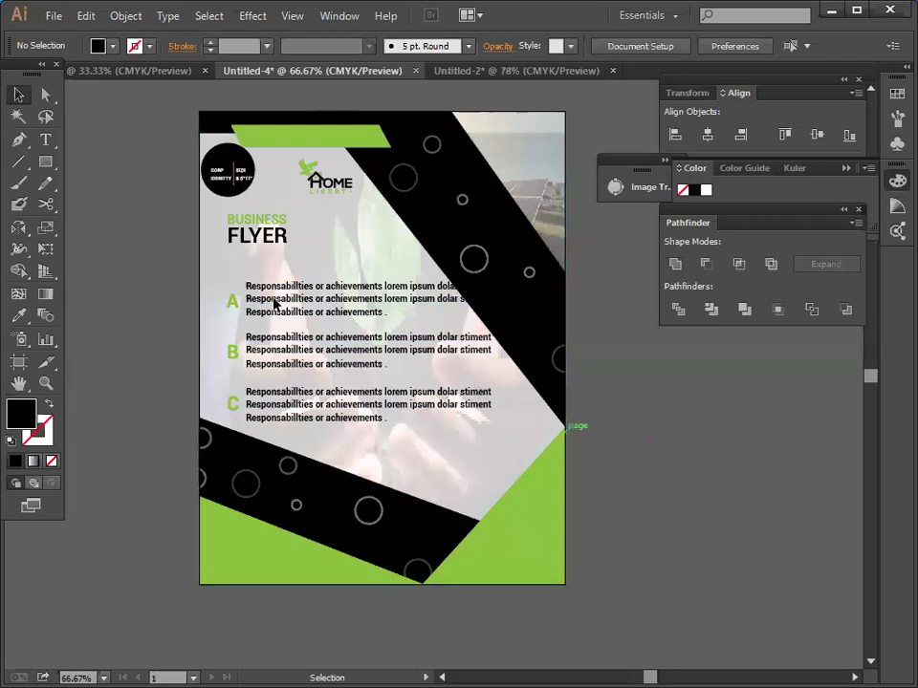
scroll(725, 452, up, 1)
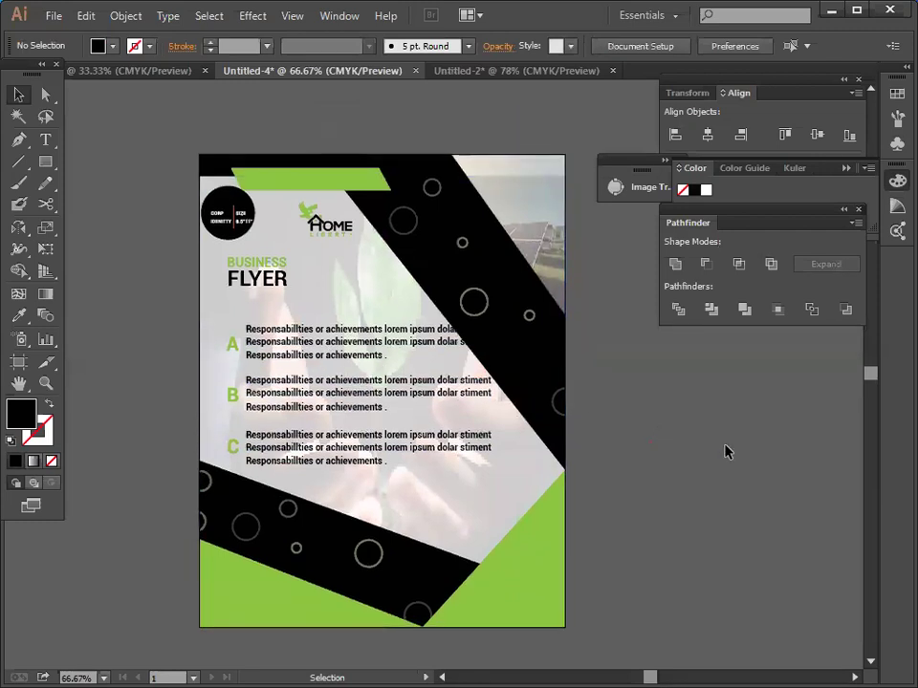
scroll(725, 452, down, 1)
Try to shrink paragraph A about its centre, then undo that and the background image's opacity change.
click(530, 527)
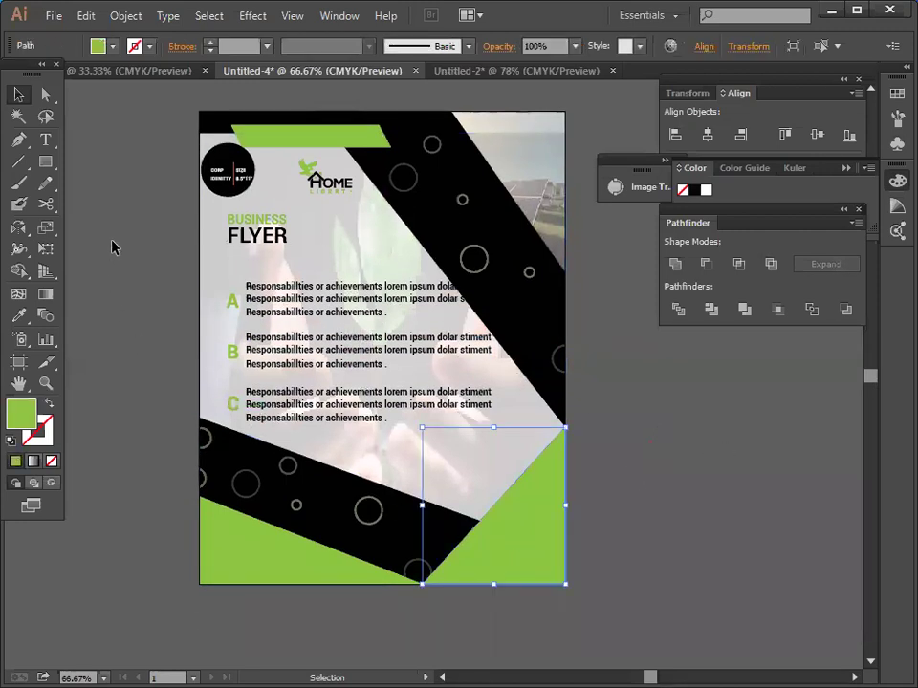
click(112, 247)
click(512, 548)
click(360, 302)
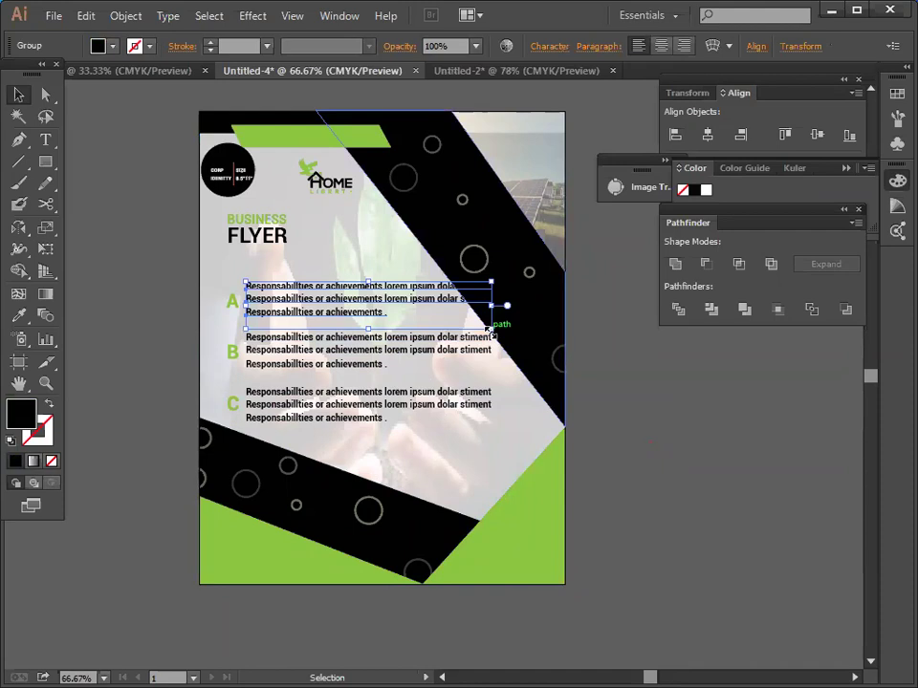
drag(489, 328, 457, 331)
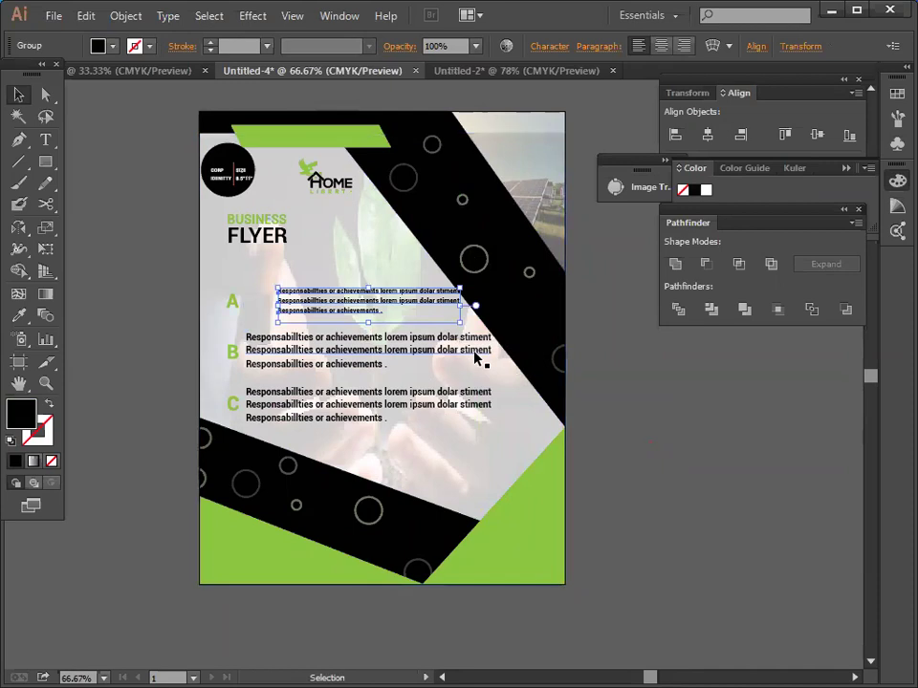
key(ctrl+z)
key(ctrl+z)
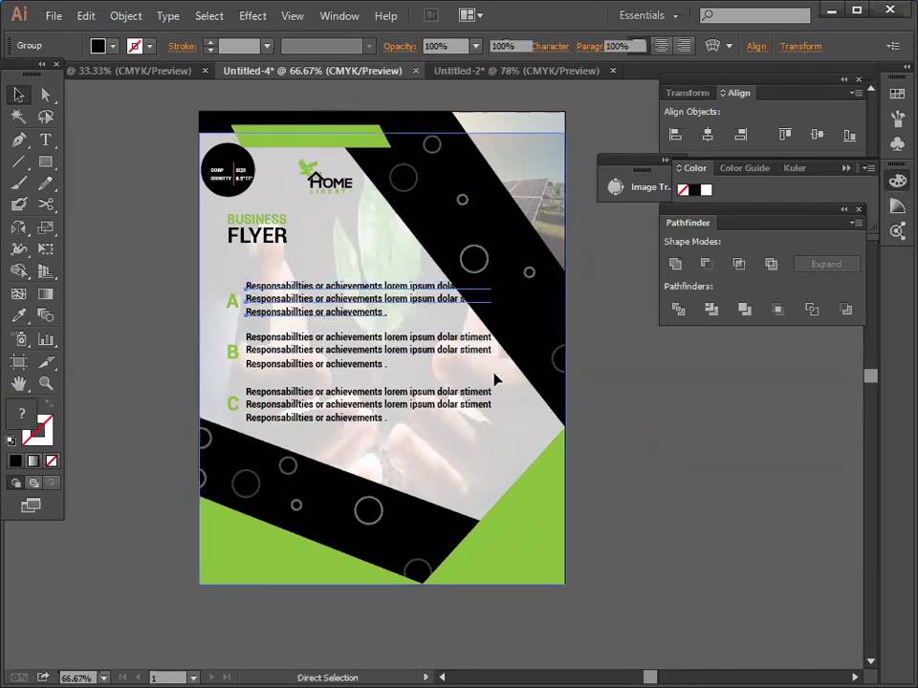
key(ctrl+z)
Set the opacity of the hands-and-plant background image to 30%.
click(688, 463)
click(457, 447)
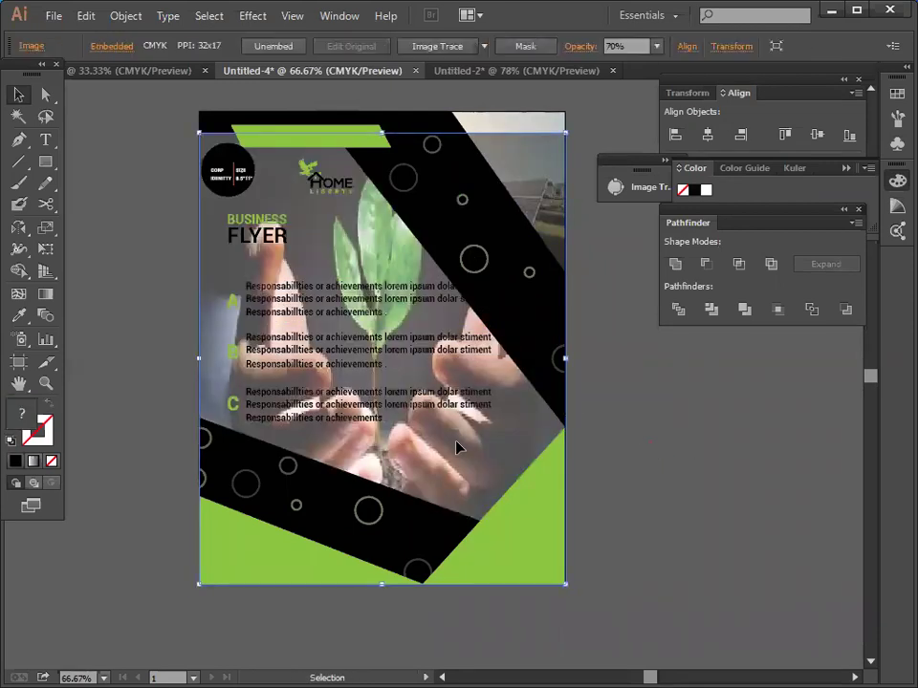
click(656, 46)
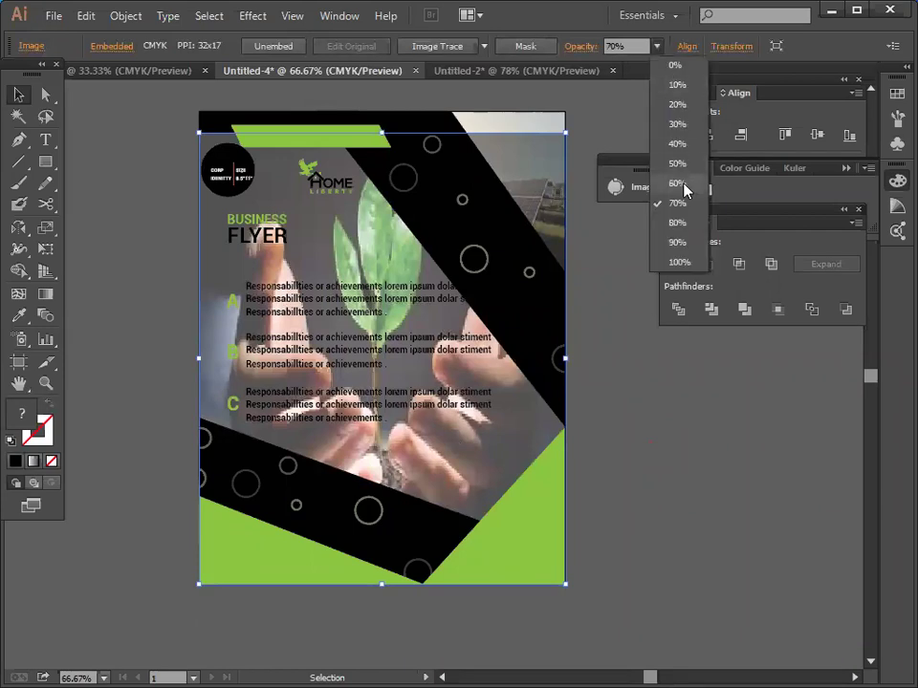
click(677, 130)
click(607, 406)
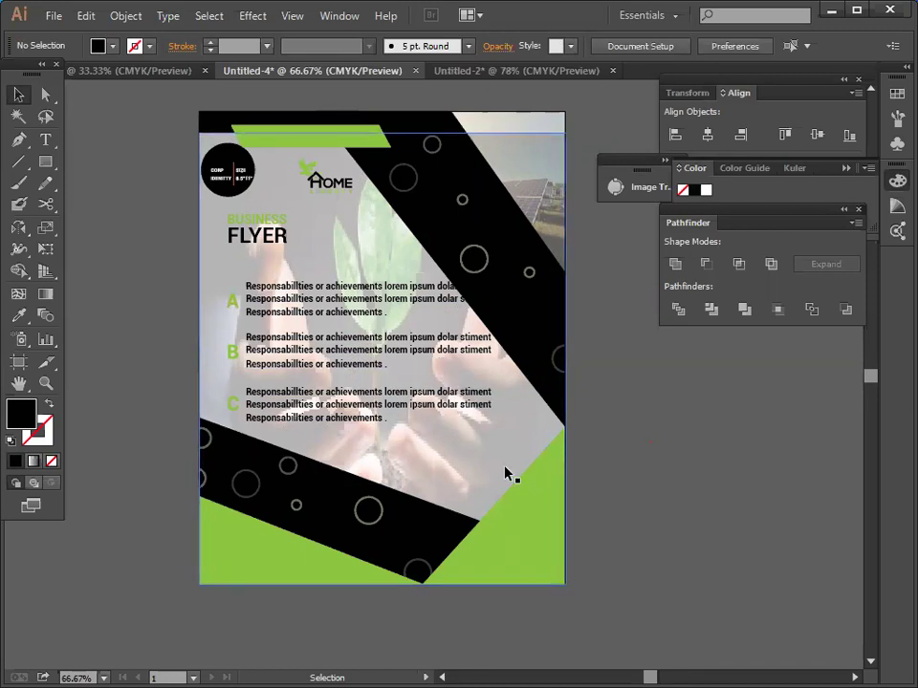
scroll(616, 466, up, 1)
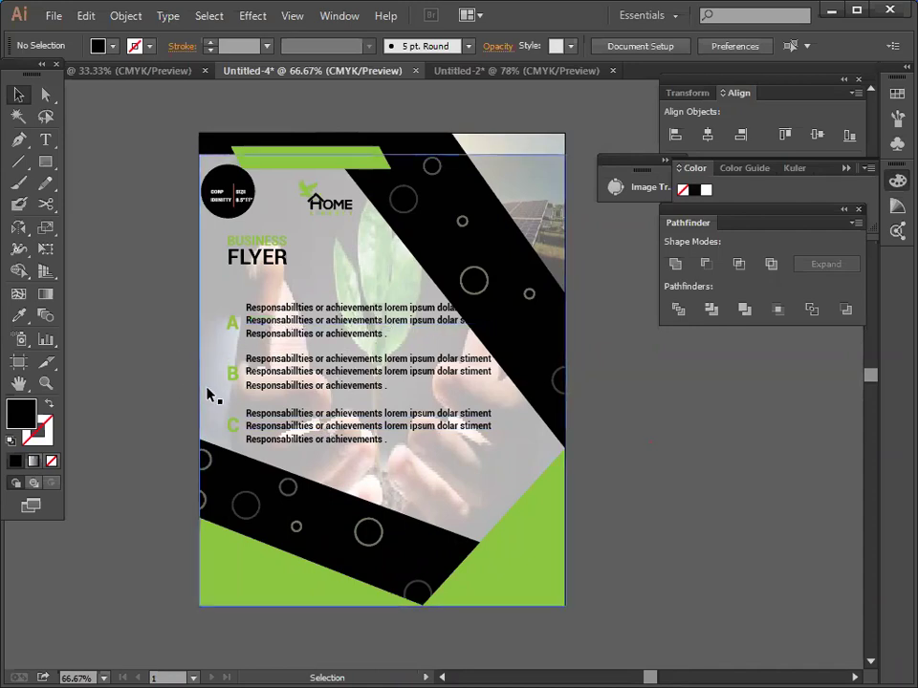
Move the hands-and-plant image off the artboard to the empty area on its right.
click(233, 375)
click(656, 486)
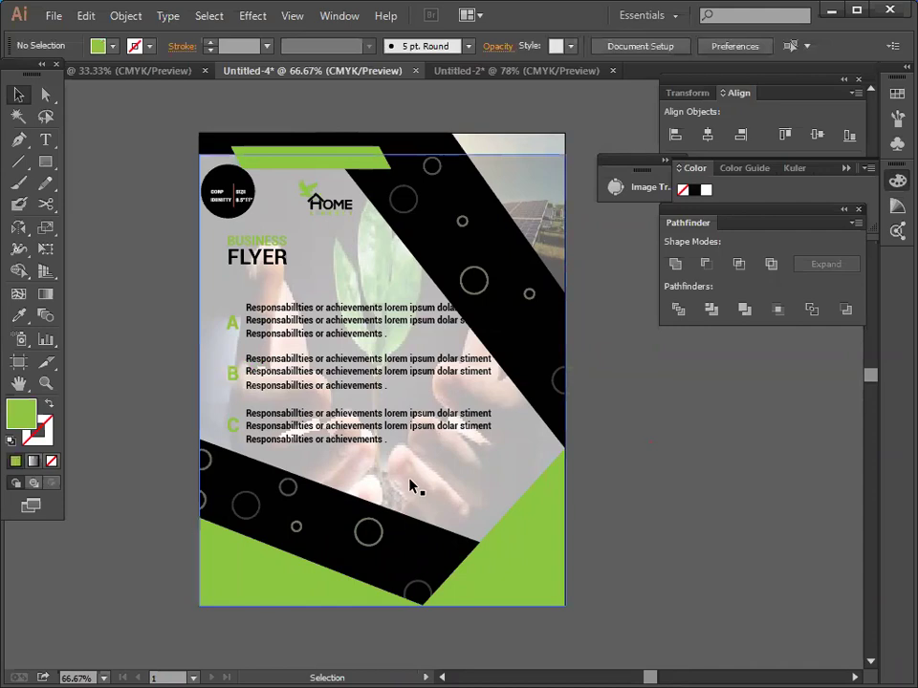
drag(415, 488, 744, 504)
drag(658, 531, 753, 536)
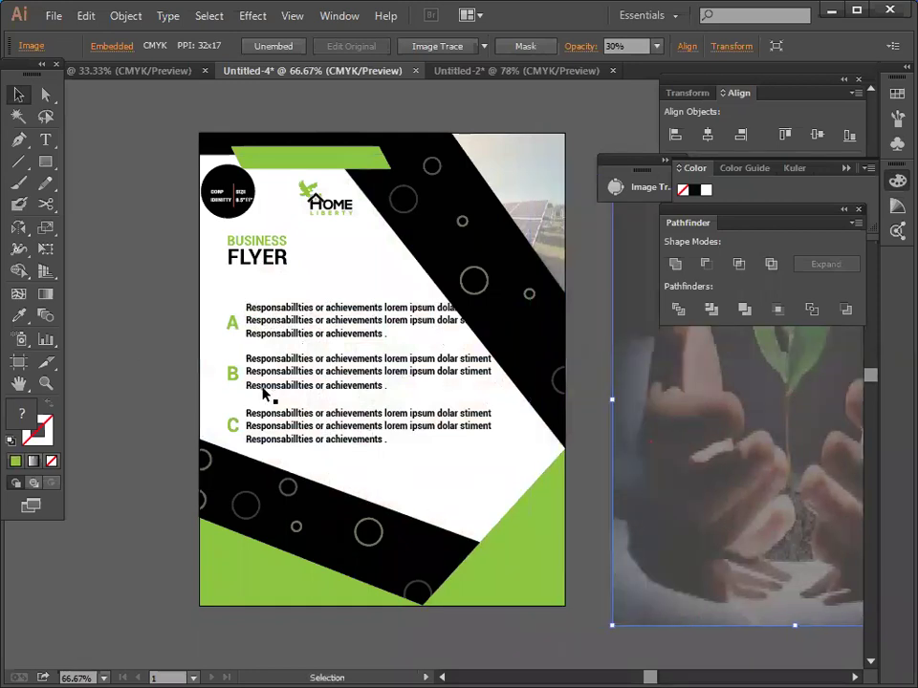
Group the letters A, B and C with their three paragraphs.
drag(217, 300, 320, 420)
right_click(302, 365)
click(318, 444)
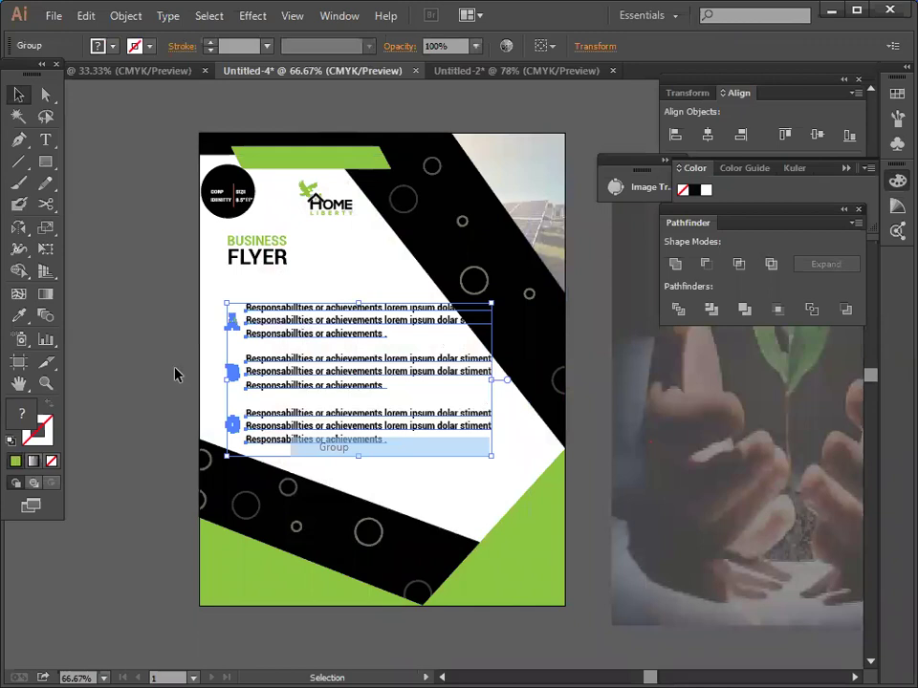
click(176, 373)
Shift the lettered text group slightly left and scale it down proportionally about its centre so it fits beside the black diagonal band.
drag(362, 376, 351, 378)
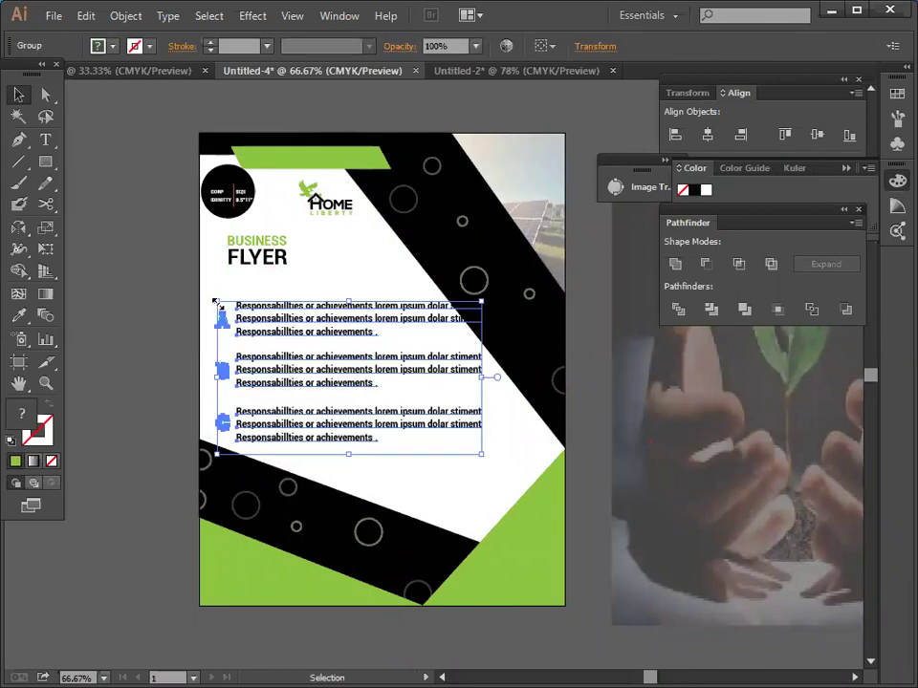
drag(215, 304, 239, 314)
click(328, 392)
click(334, 418)
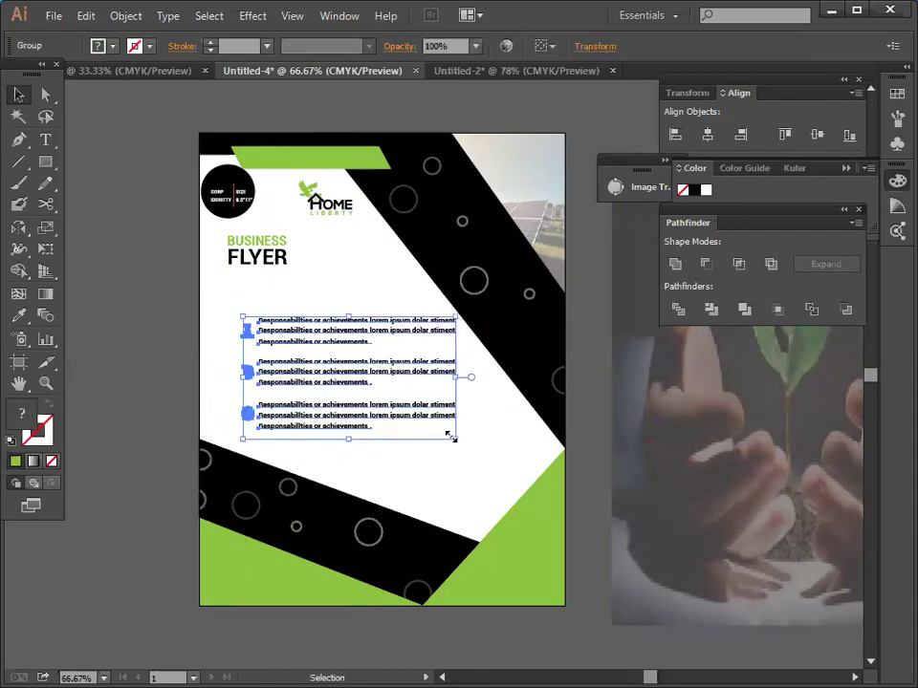
drag(459, 442, 464, 444)
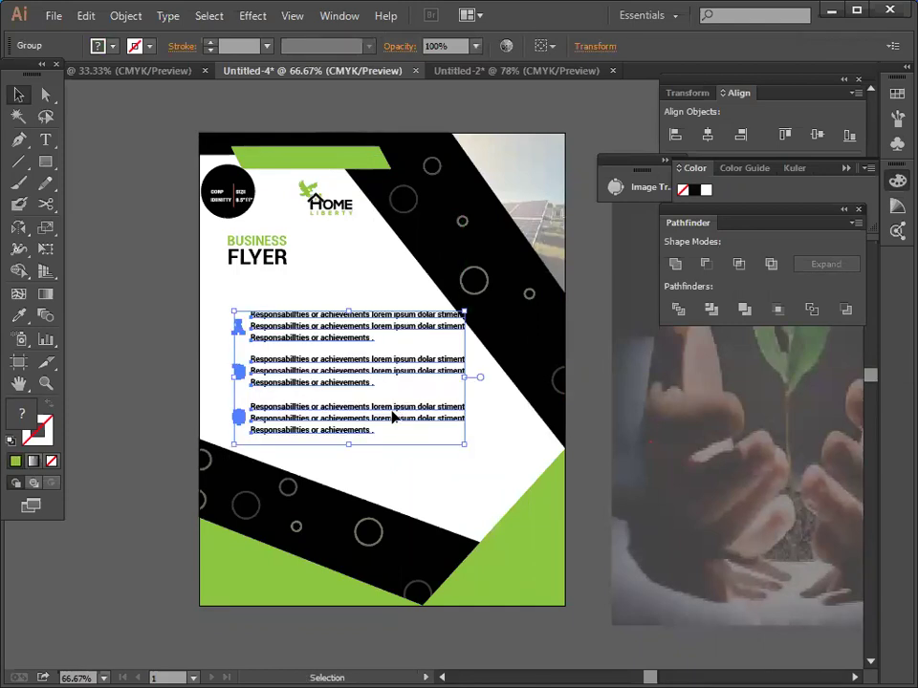
Nudge the lettered text group down until its first lines clear the black diagonal band, then deselect it.
key(Down)
key(Down)
key(Down)
key(Down)
key(Down)
key(Down)
key(Down)
key(Down)
key(Down)
key(Down)
key(Down)
key(Down)
key(Down)
key(Down)
key(Down)
key(Down)
key(Down)
key(Down)
key(Down)
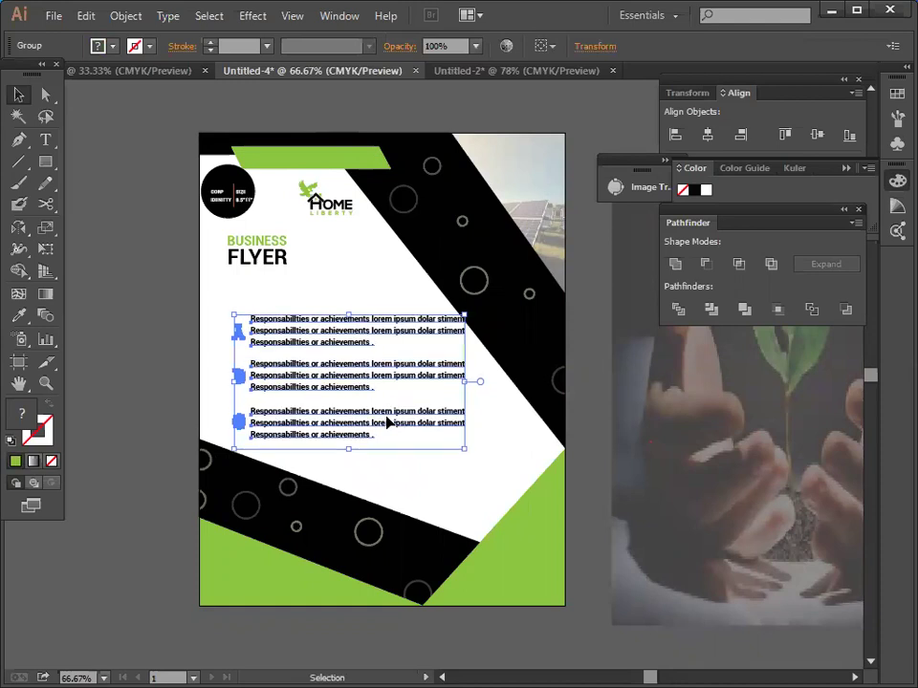
click(186, 319)
Bring the faded hands-and-plant image back onto the flyer behind the text.
drag(692, 583, 299, 549)
mouse_move(299, 550)
mouse_down()
mouse_move(290, 561)
mouse_move(312, 552)
mouse_up()
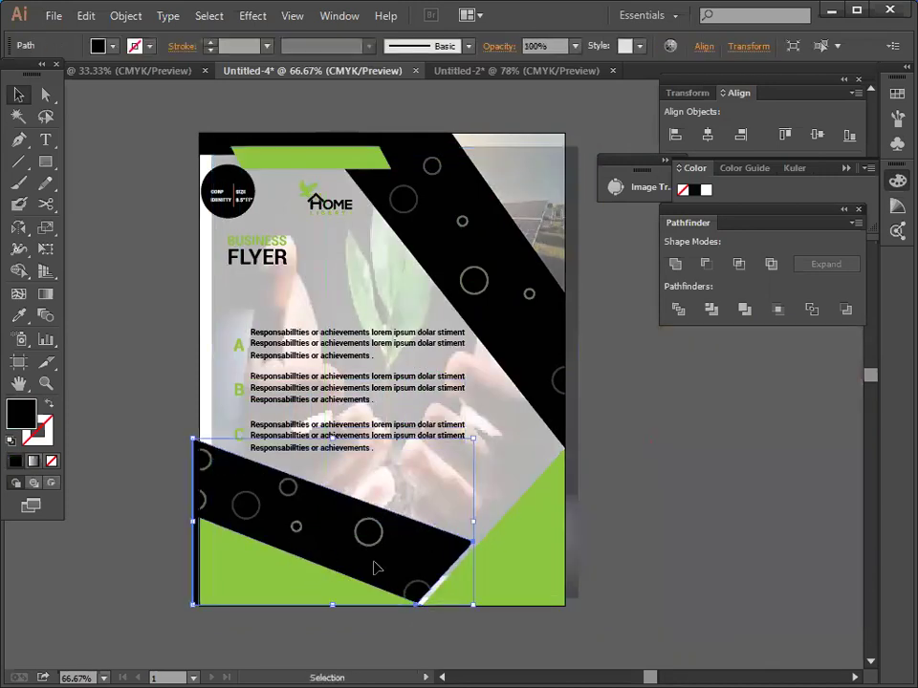
click(605, 537)
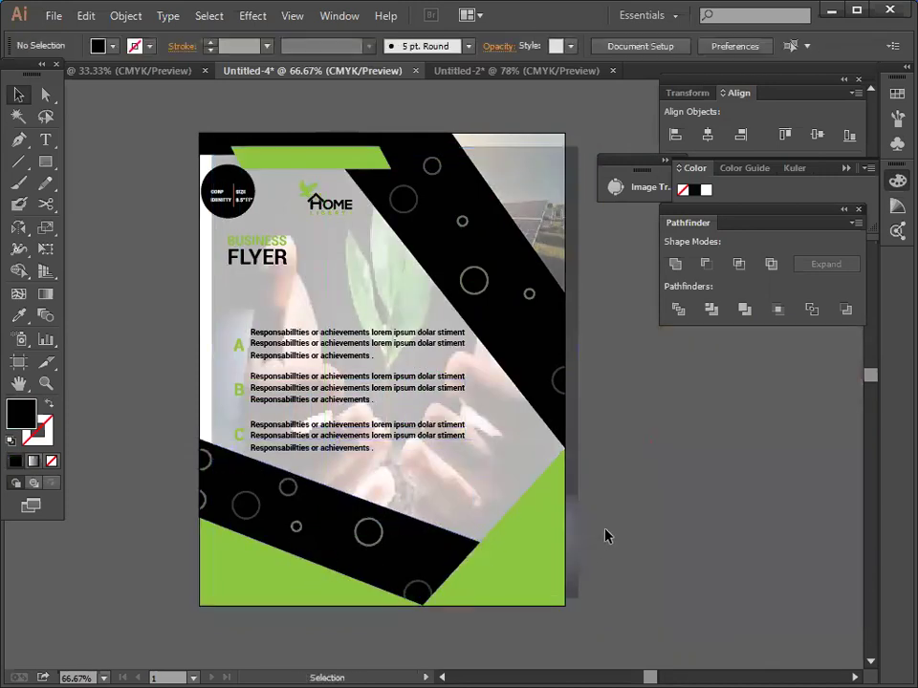
Nudge the faded background image horizontally until its side edges line up with the artboard.
click(491, 467)
key(Left)
key(Left)
key(Left)
key(Left)
key(Left)
key(Left)
key(Left)
key(Left)
key(Left)
key(Left)
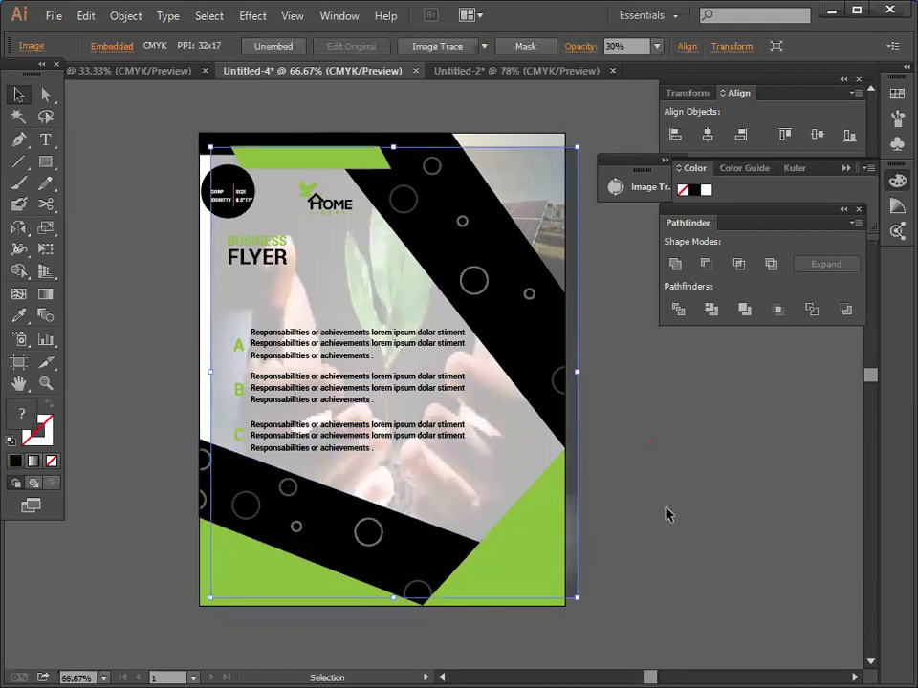
key(Right)
key(Right)
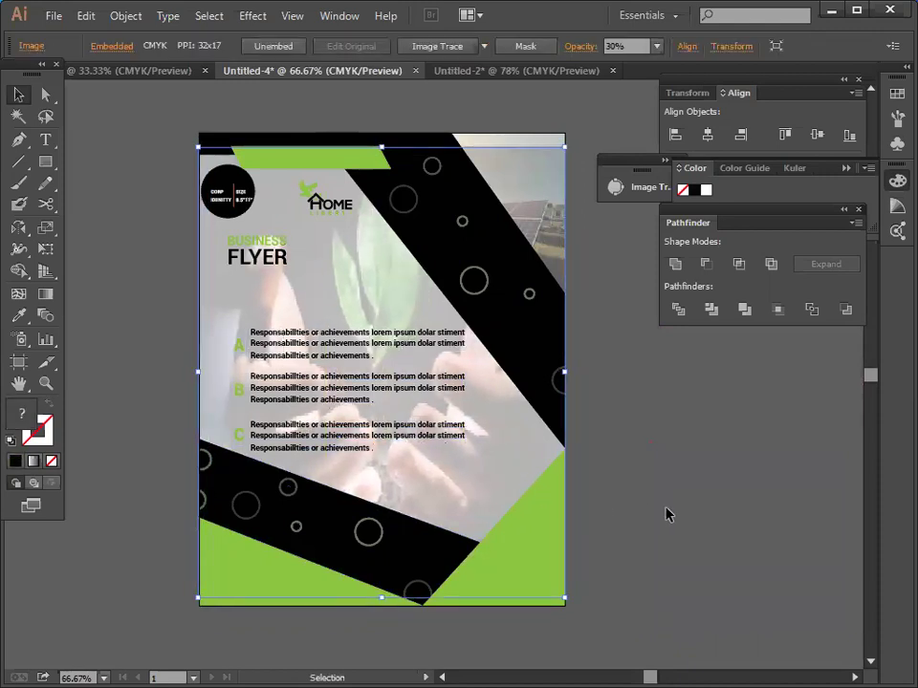
click(688, 519)
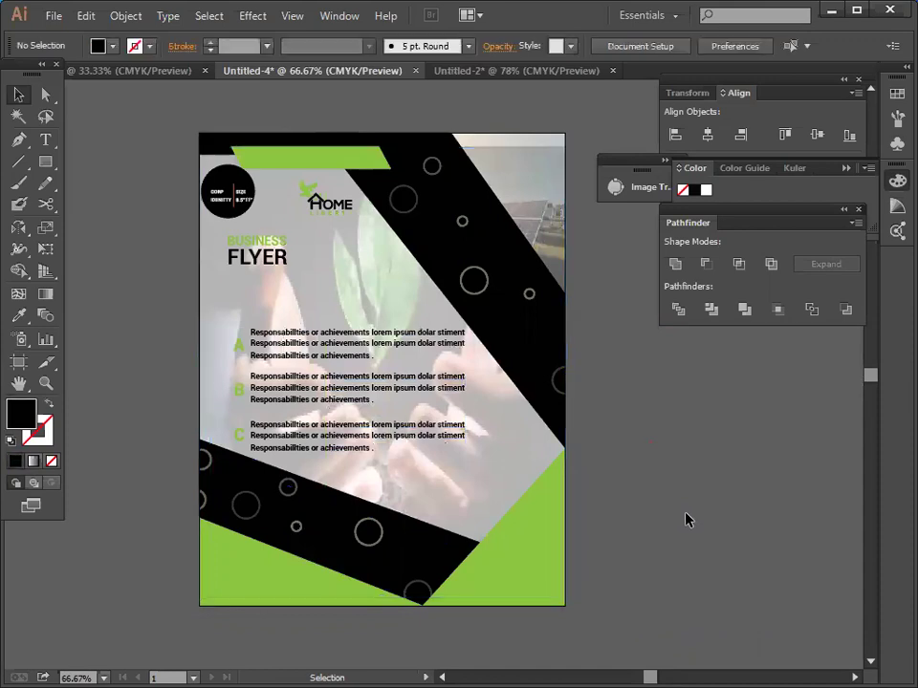
Duplicate the flyer's lower-right green triangle below the artboard and scale the copy down to about two thirds.
scroll(680, 478, down, 2)
scroll(680, 459, down, 3)
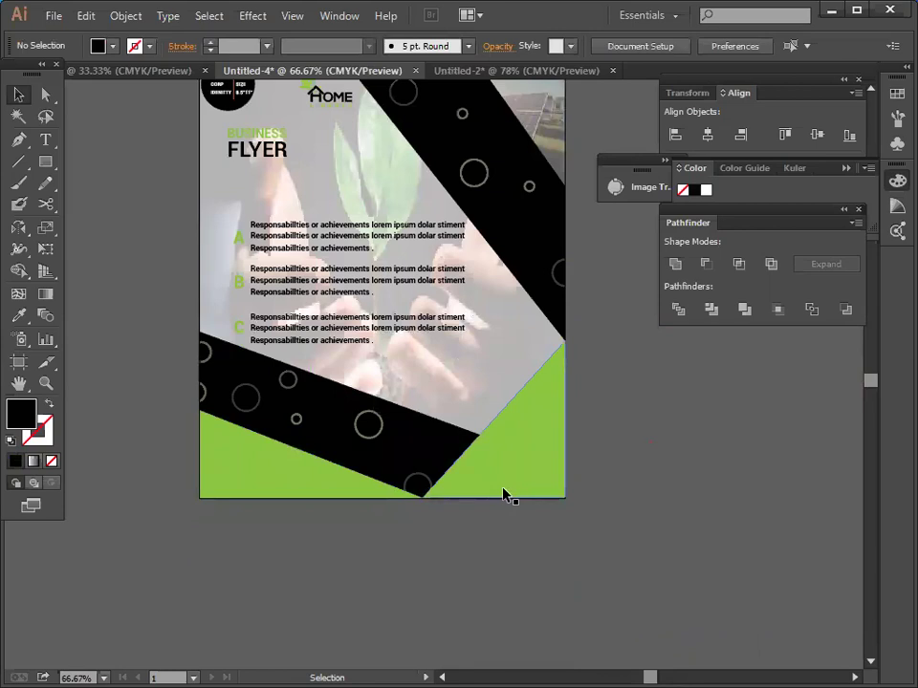
drag(504, 483, 565, 602)
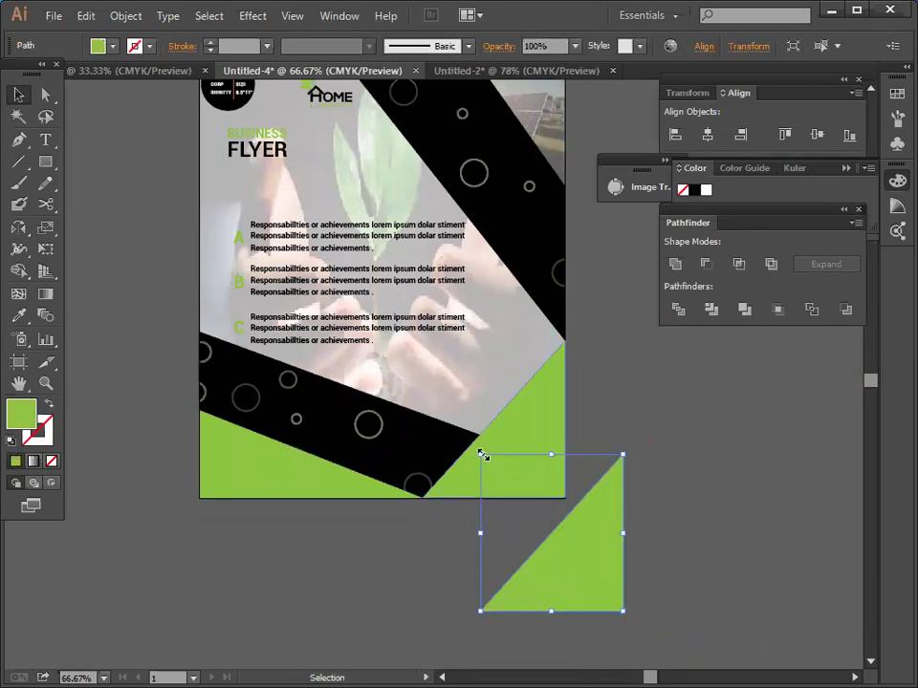
drag(483, 455, 505, 483)
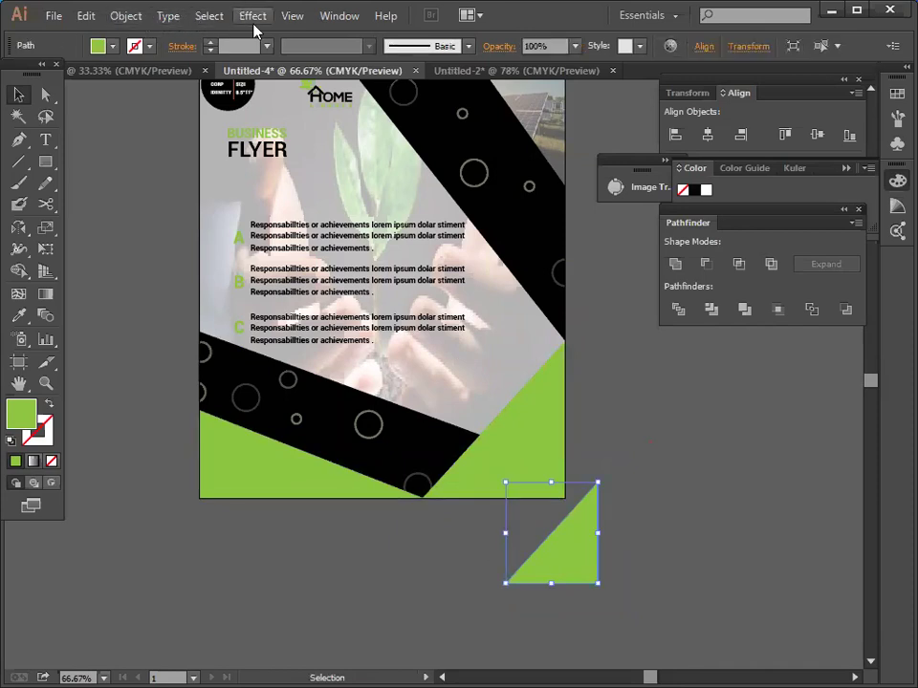
Apply an Inner Glow effect to the small green triangle in Screen mode at 100% opacity, 0.07 in blur, glowing from the edge.
click(253, 19)
mouse_move(312, 221)
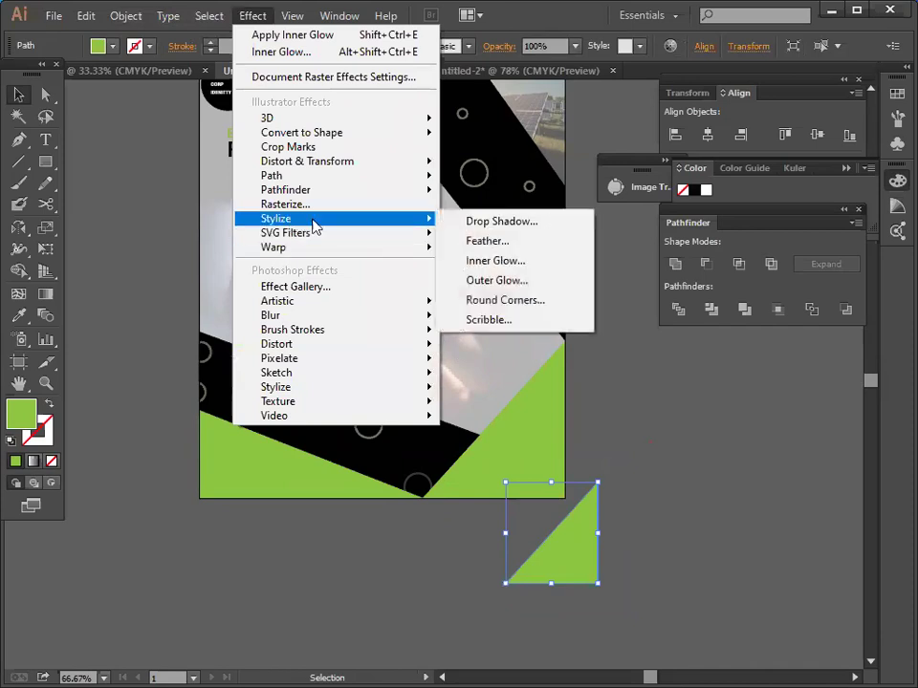
click(455, 260)
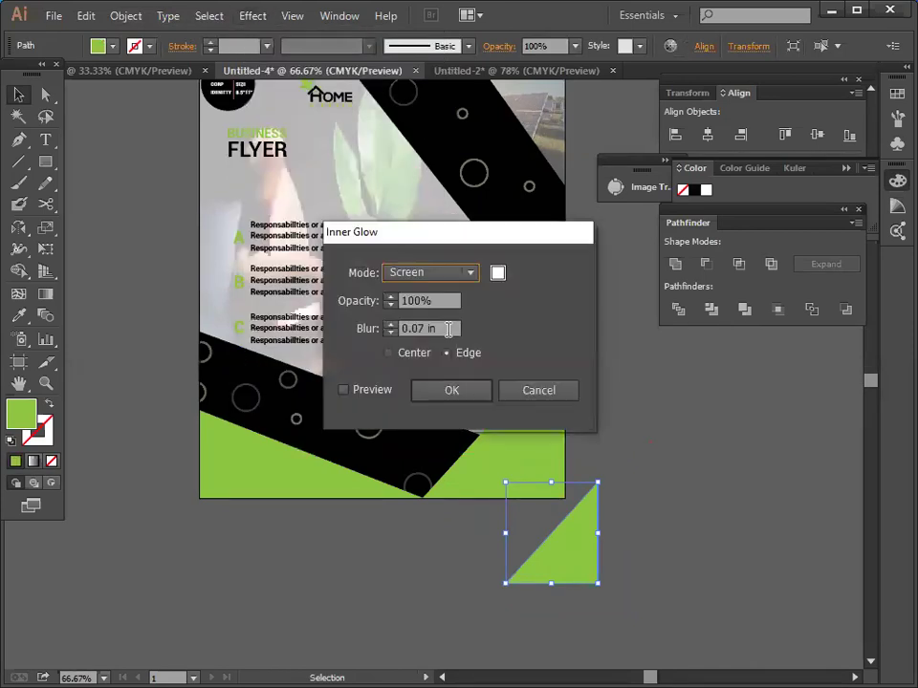
click(350, 389)
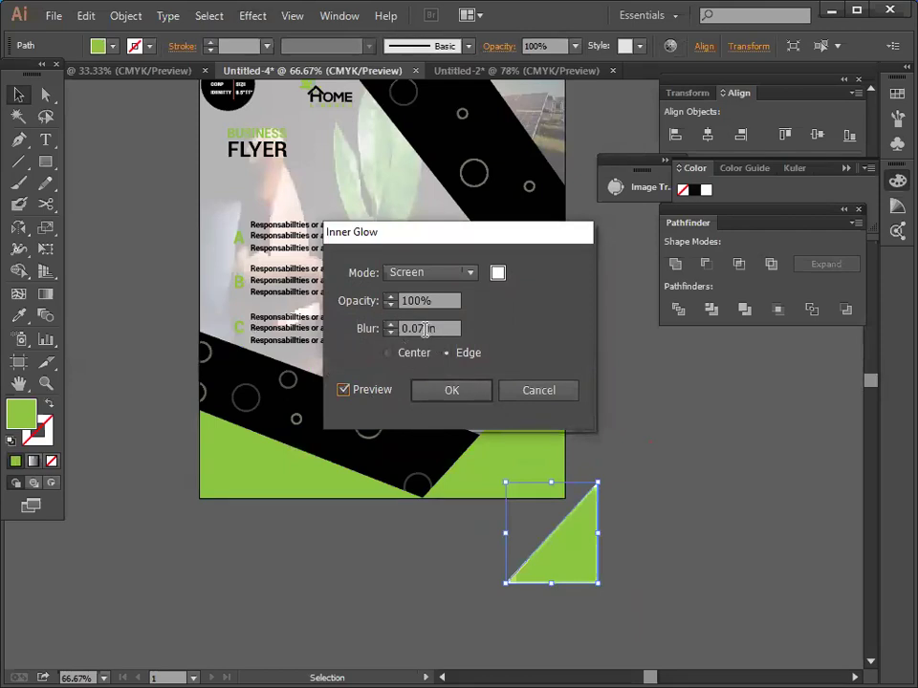
click(389, 356)
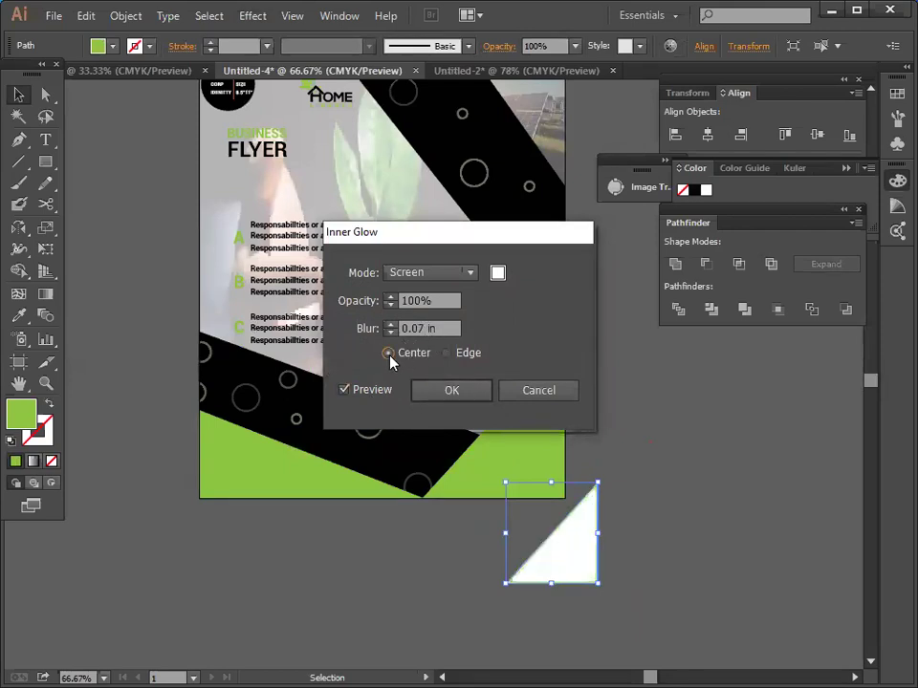
click(447, 354)
click(450, 390)
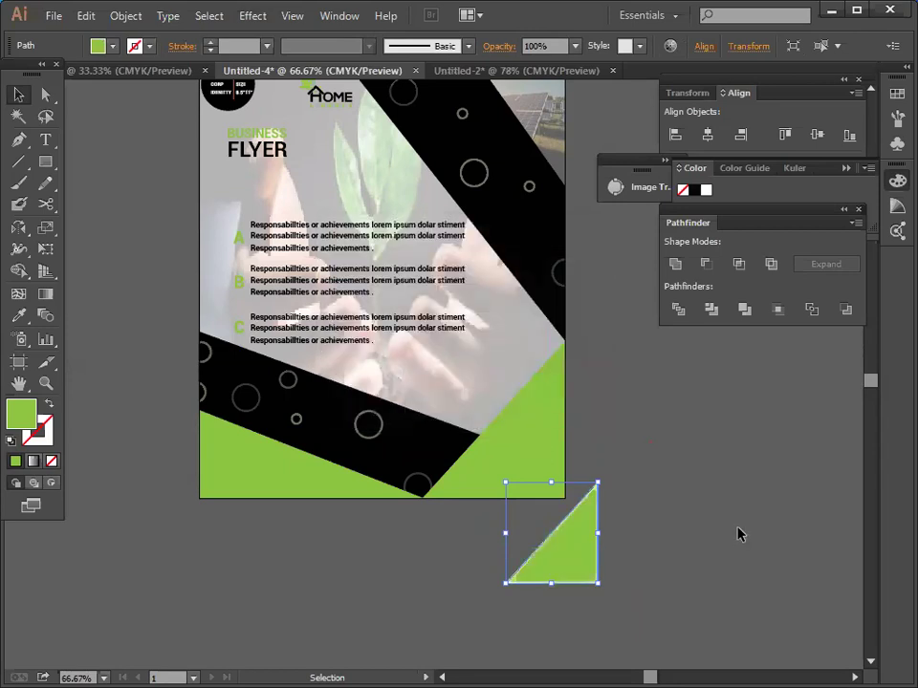
Move the glowing triangle copy inside the flyer's lower-right green triangle and deselect it.
click(669, 550)
drag(584, 580, 532, 476)
click(669, 519)
scroll(669, 519, up, 5)
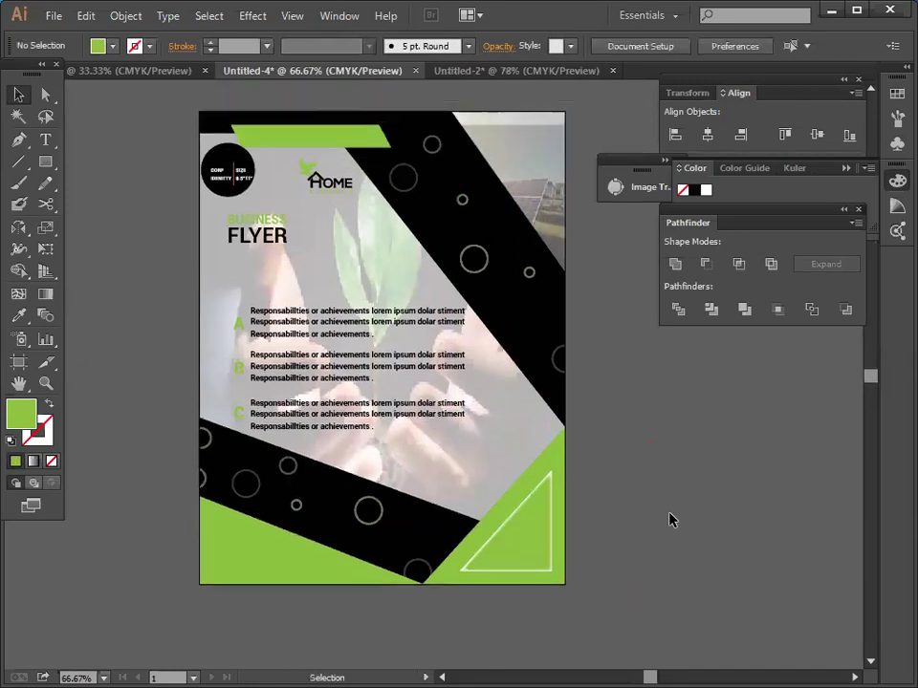
scroll(670, 519, down, 3)
key(ctrl+minus)
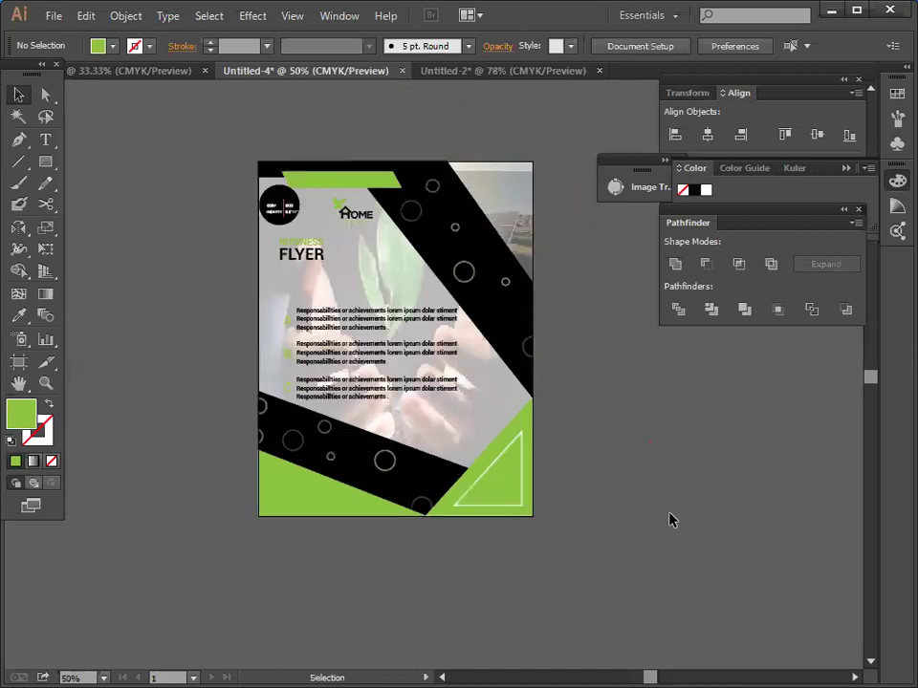
scroll(670, 518, down, 1)
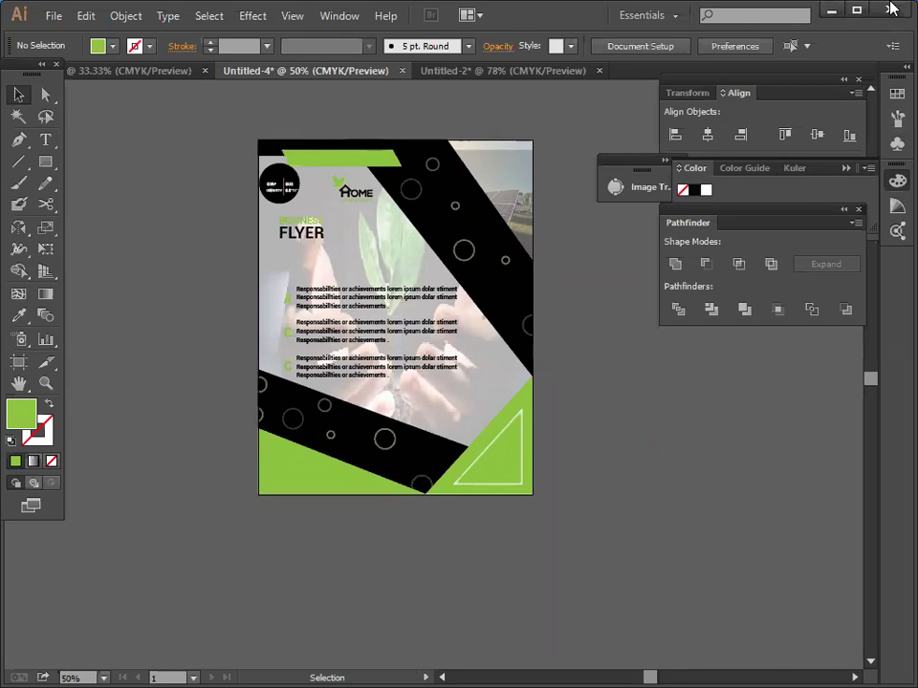
Minimize Illustrator, switch to File Explorer and open the Internal storage of the vivo 1820 phone.
click(833, 11)
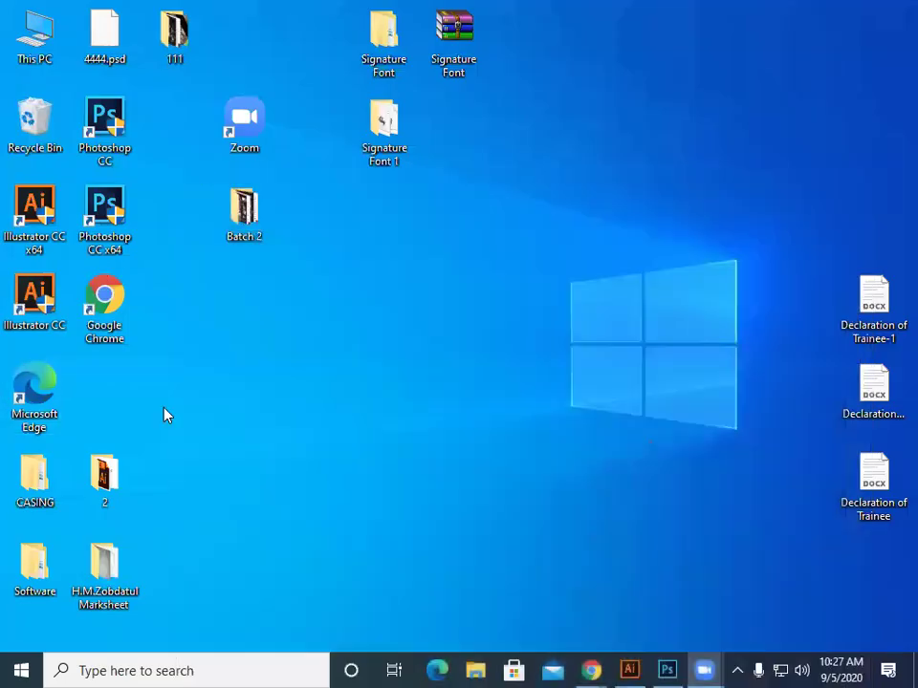
click(34, 34)
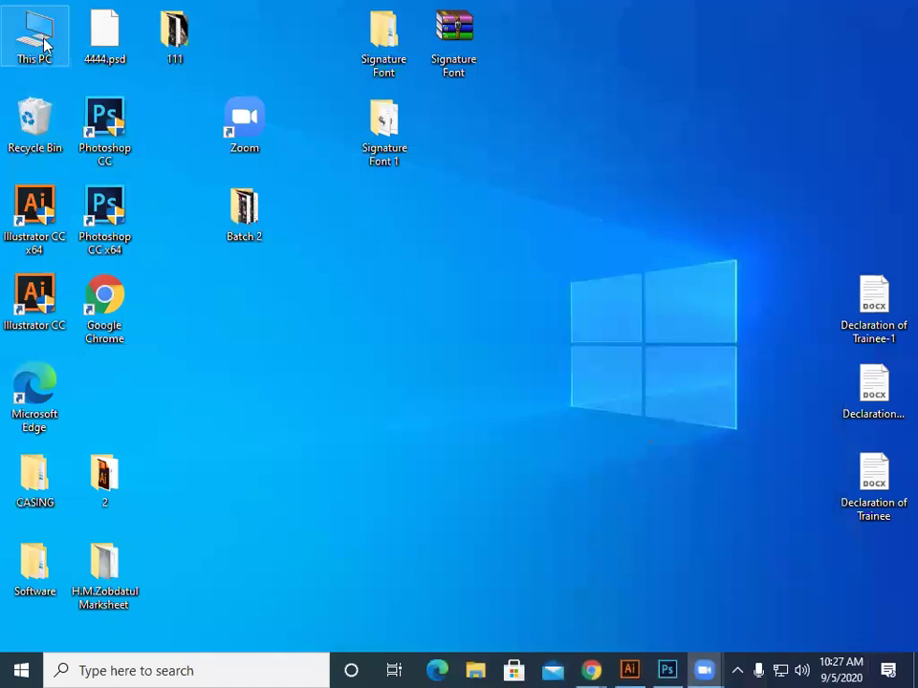
key(Return)
double_click(271, 366)
double_click(306, 124)
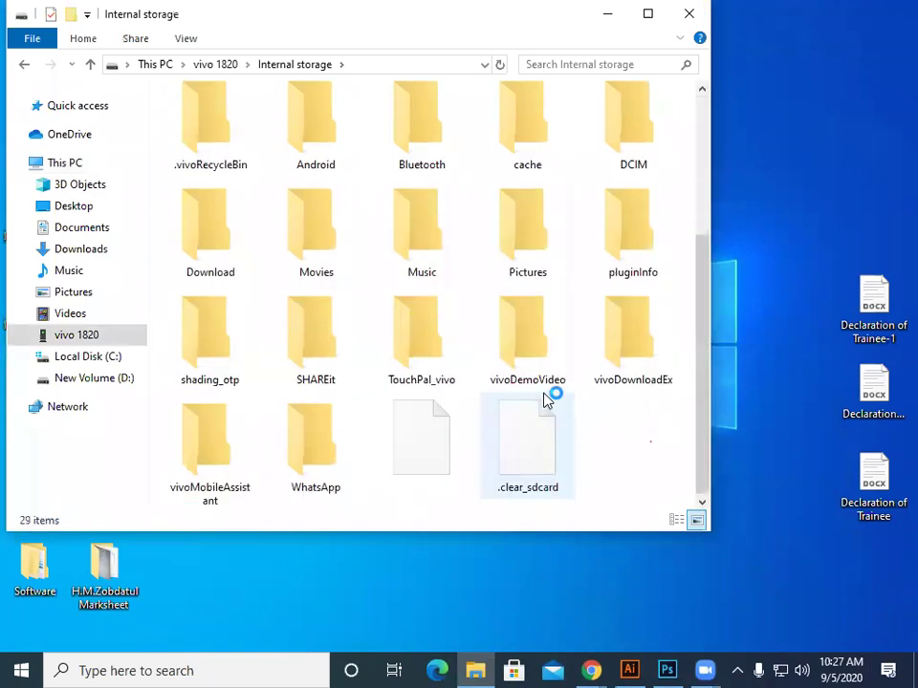
Look through the phone's Internal storage and open its Pictures folder.
scroll(536, 432, down, 5)
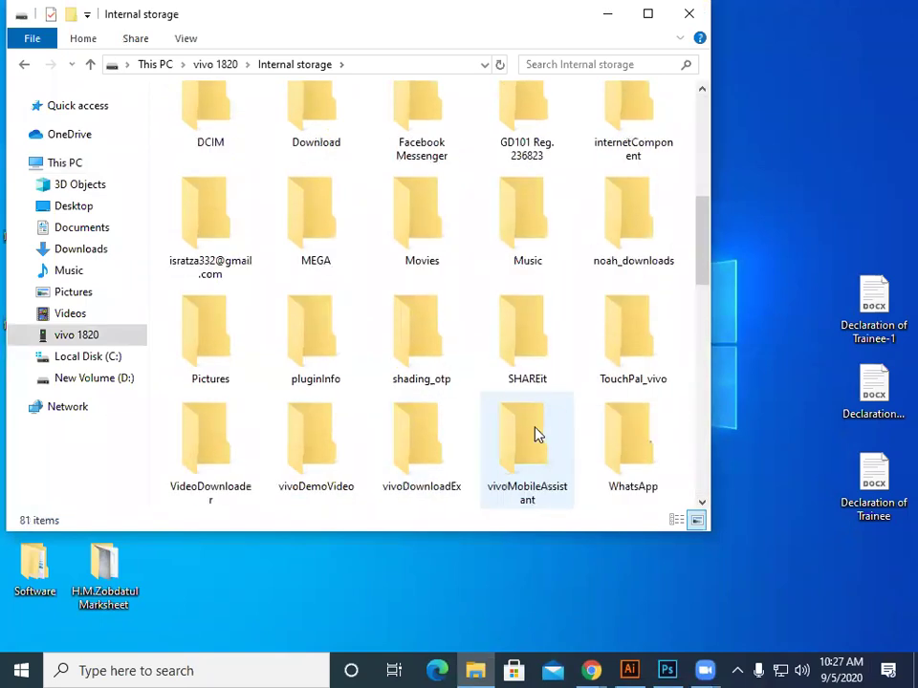
scroll(507, 459, down, 5)
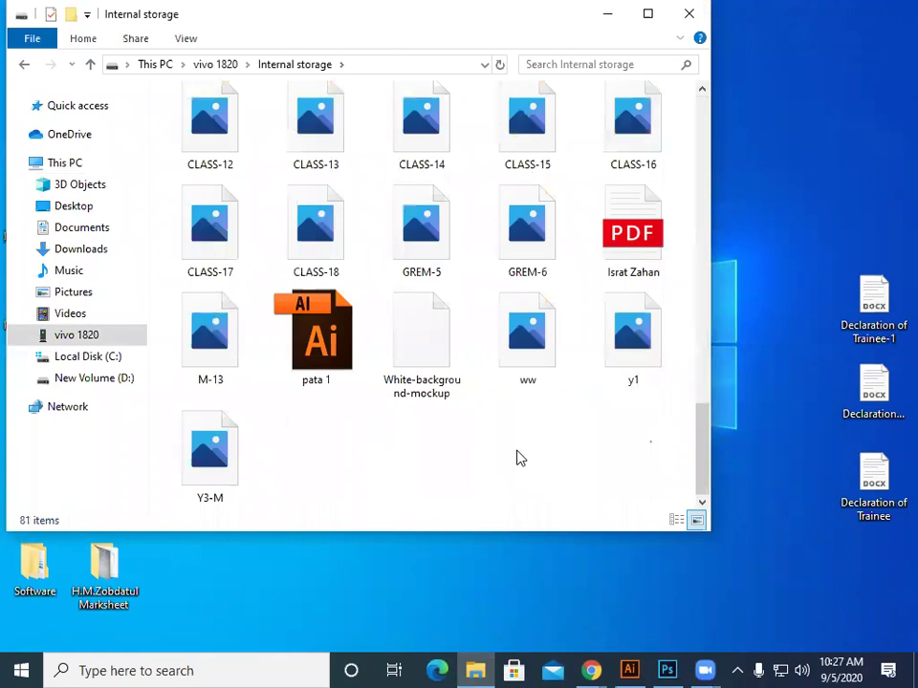
scroll(516, 459, up, 5)
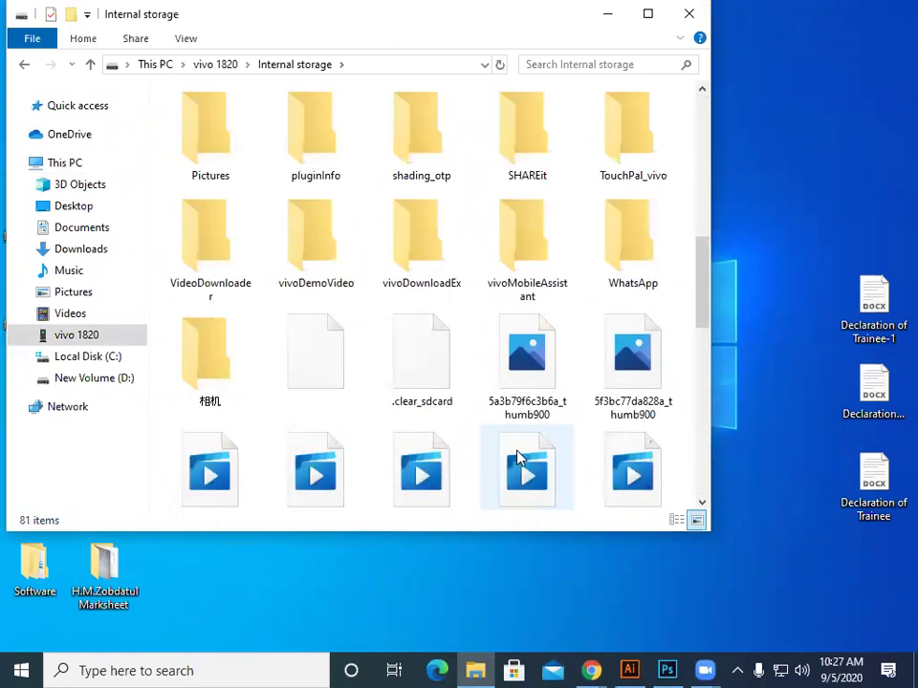
scroll(516, 458, up, 5)
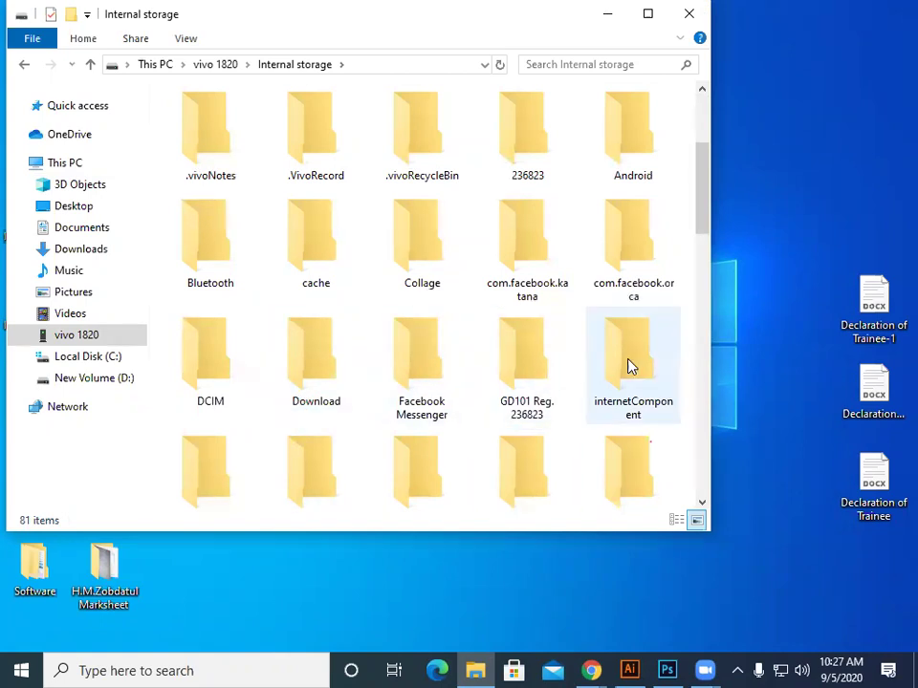
scroll(399, 351, down, 3)
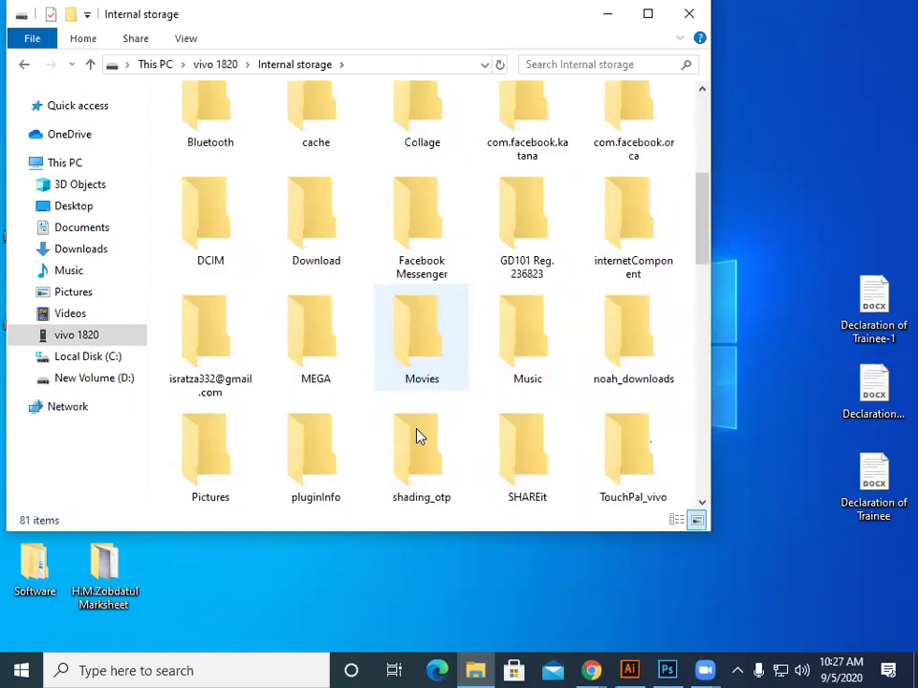
double_click(205, 478)
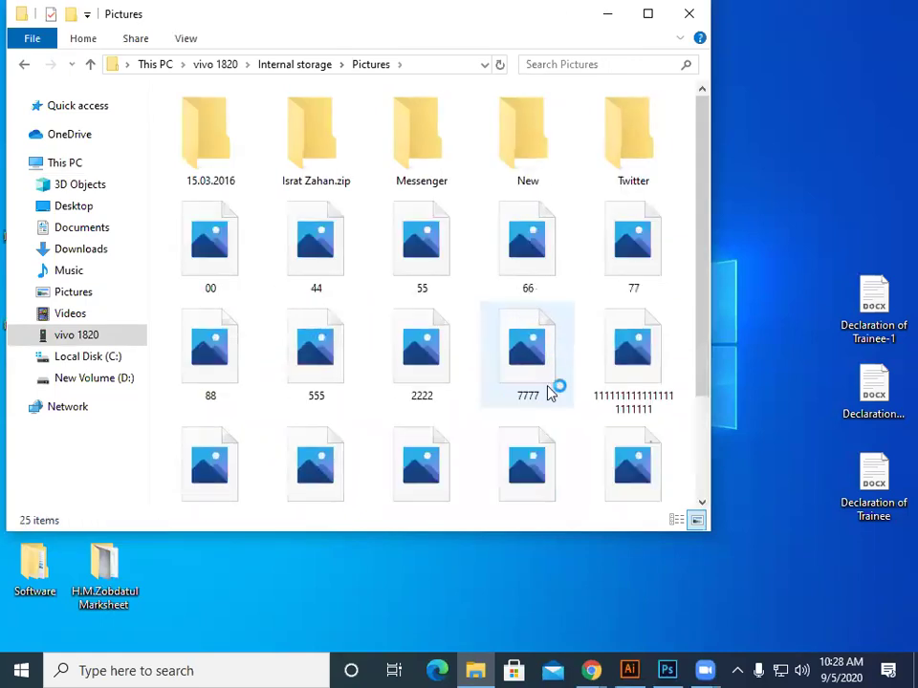
Look through the Pictures files, open the Messenger subfolder and show its contents as large thumbnails.
scroll(467, 443, down, 15)
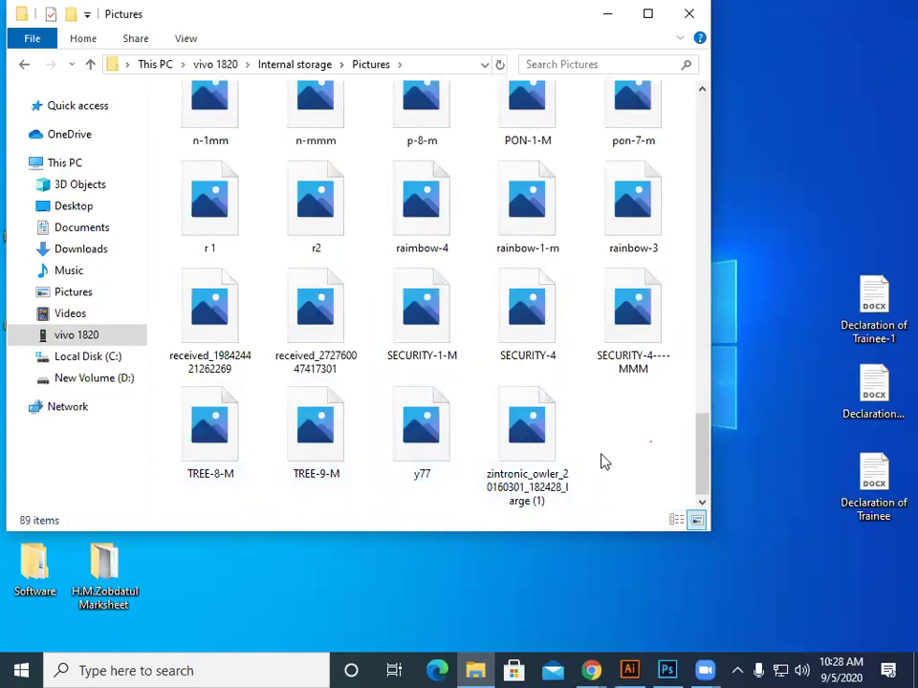
scroll(601, 460, up, 5)
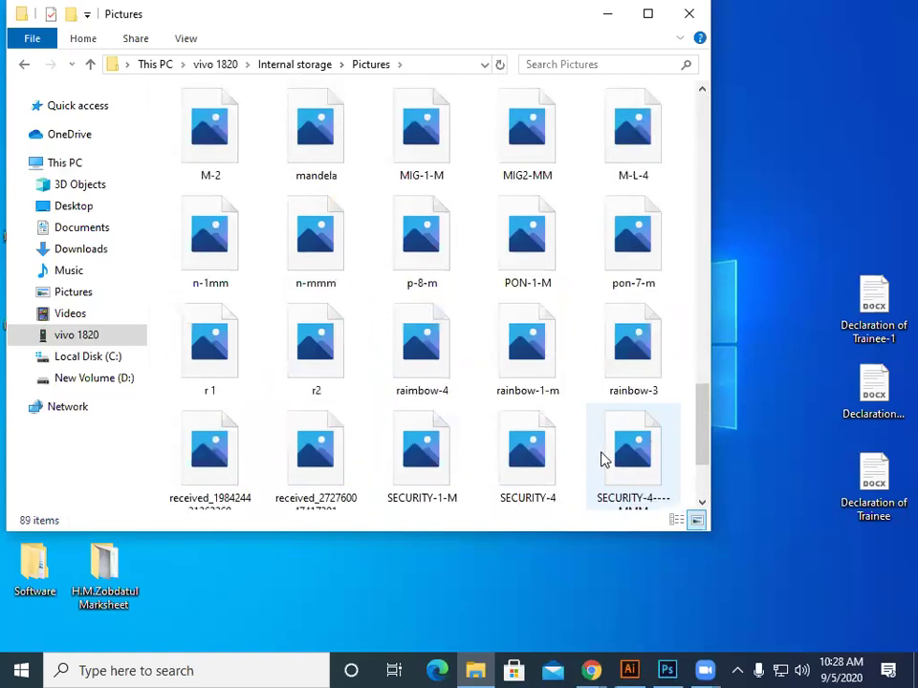
scroll(602, 460, up, 9)
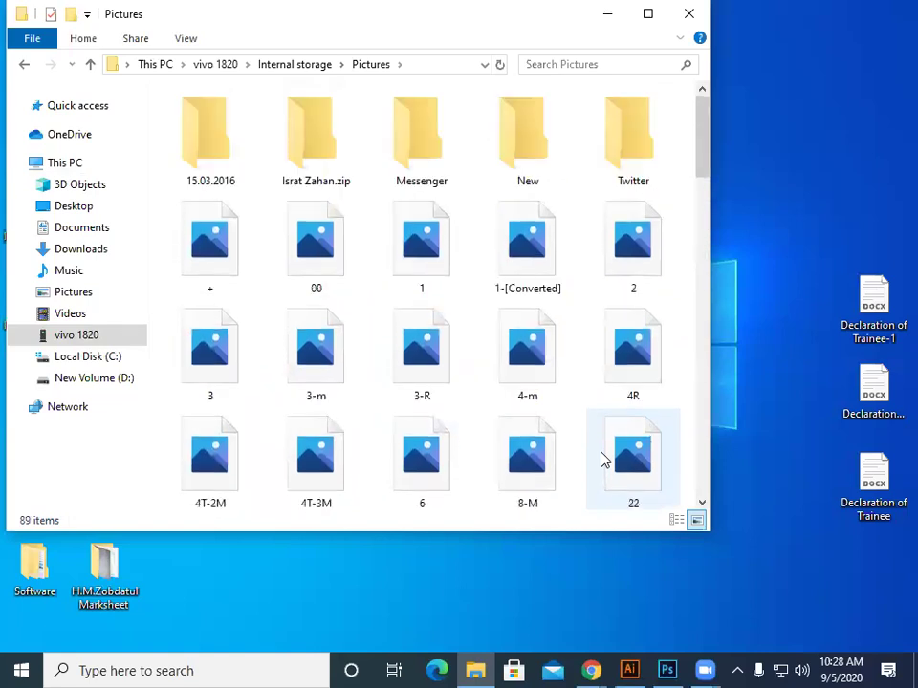
double_click(416, 146)
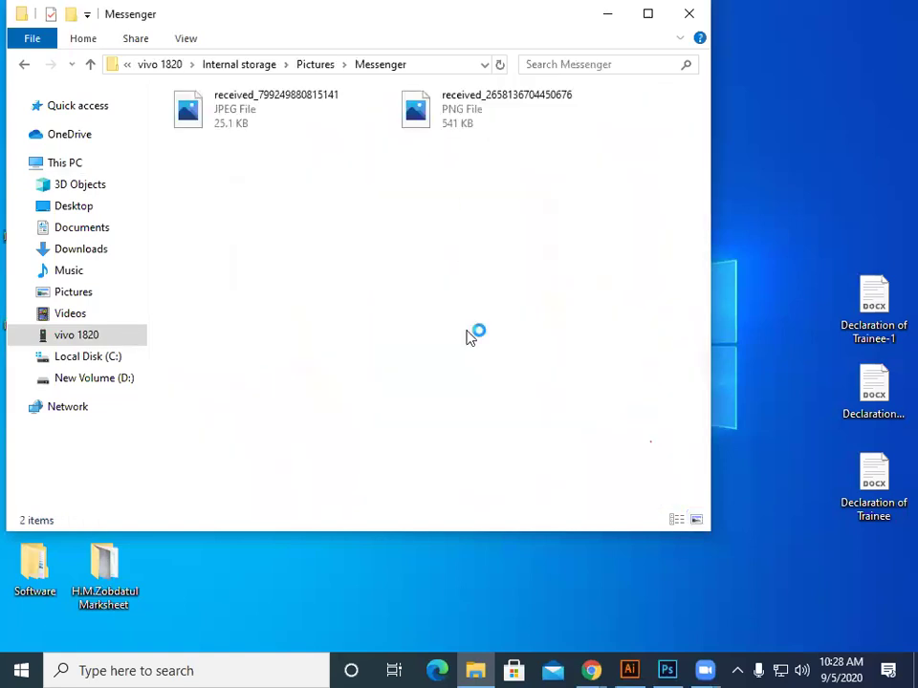
click(696, 520)
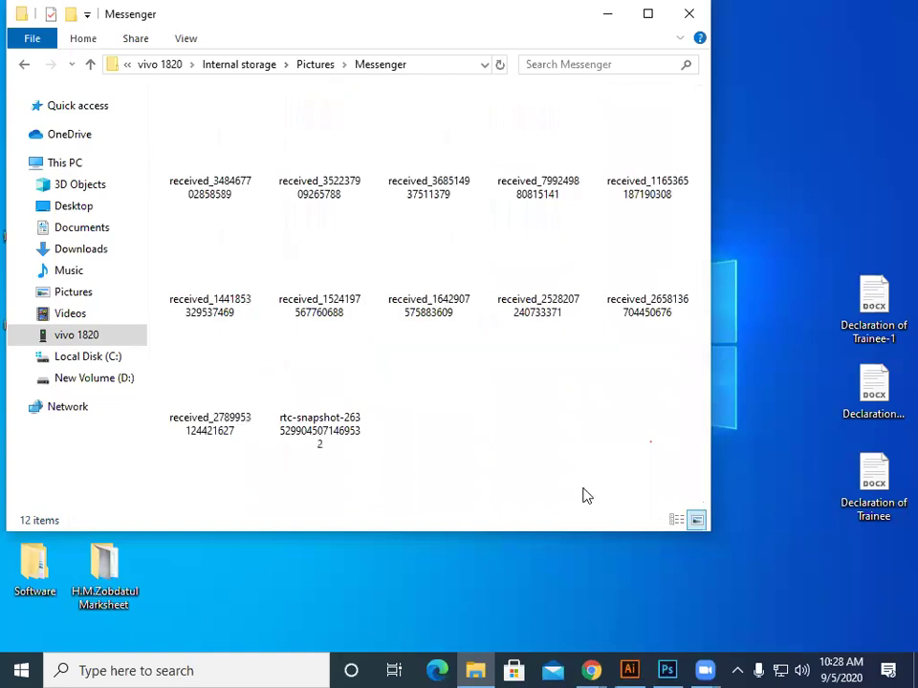
Open the third image in the second row of the Messenger folder, then close the image and folder windows.
double_click(444, 288)
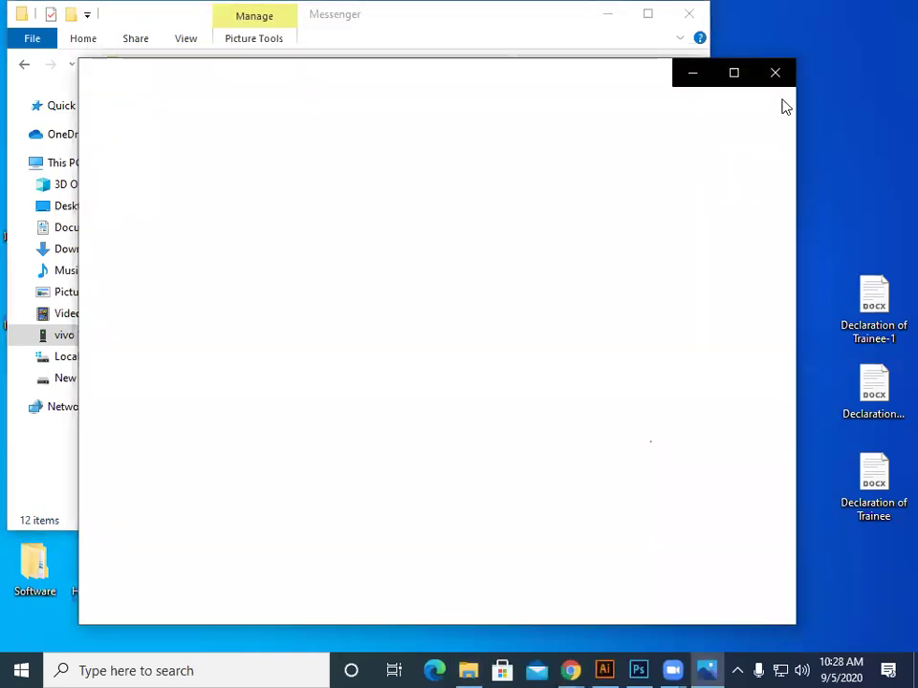
click(776, 76)
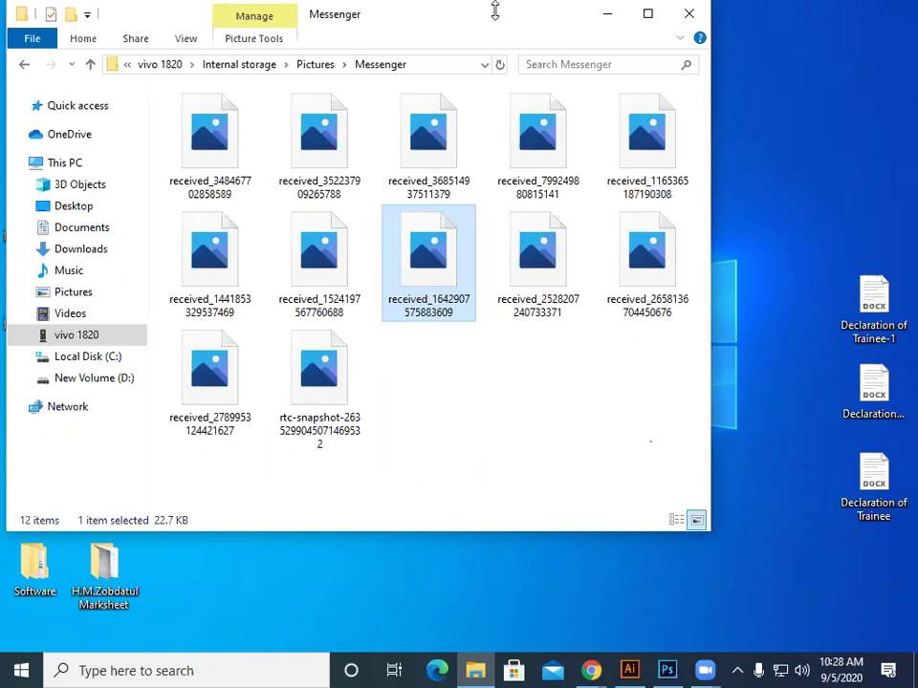
click(672, 21)
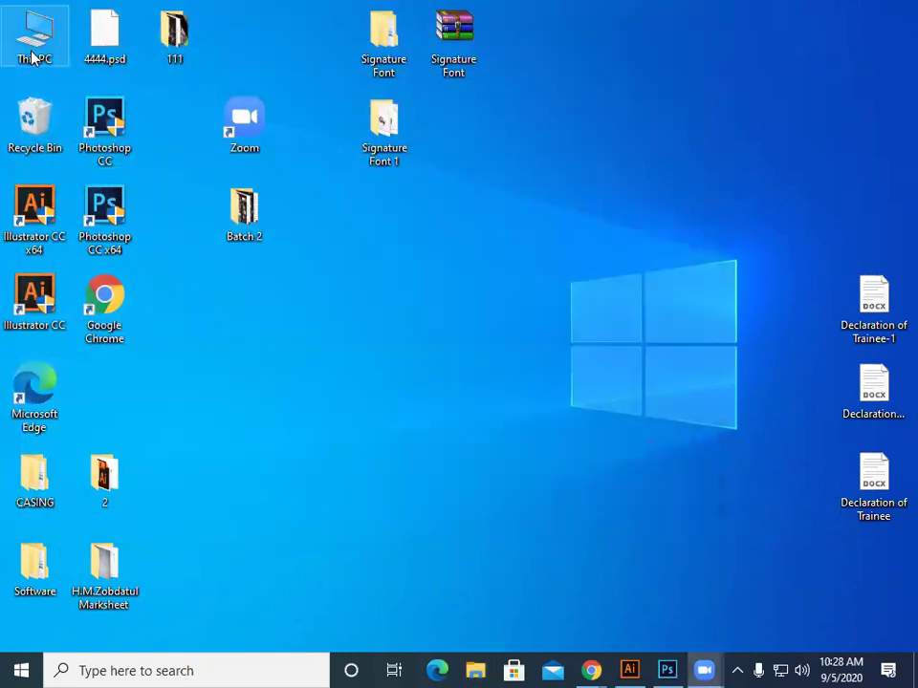
Reopen File Explorer and return to the Internal storage of the vivo 1820 phone.
key(super+e)
double_click(243, 368)
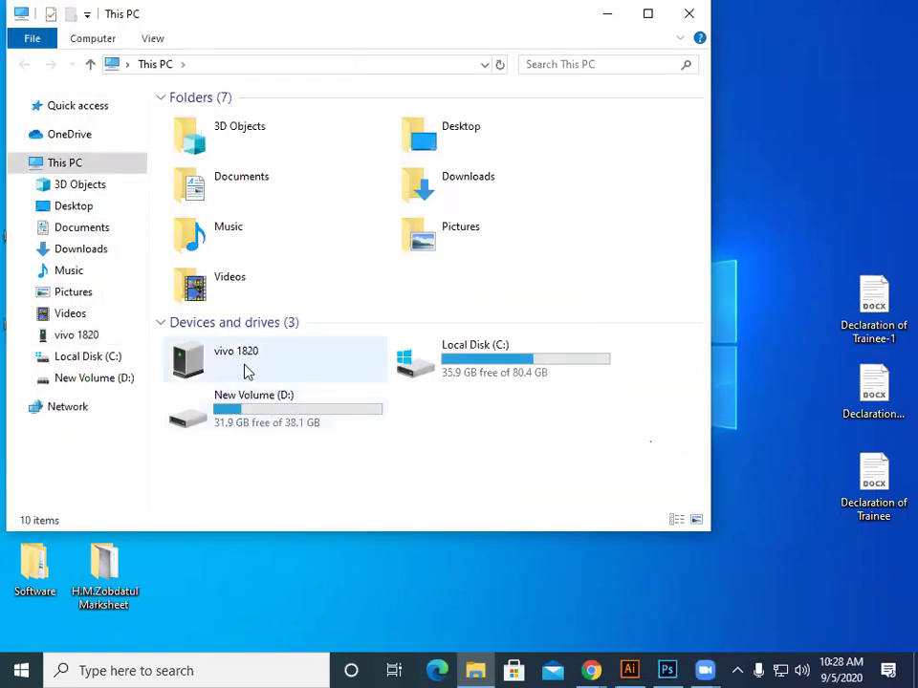
double_click(295, 124)
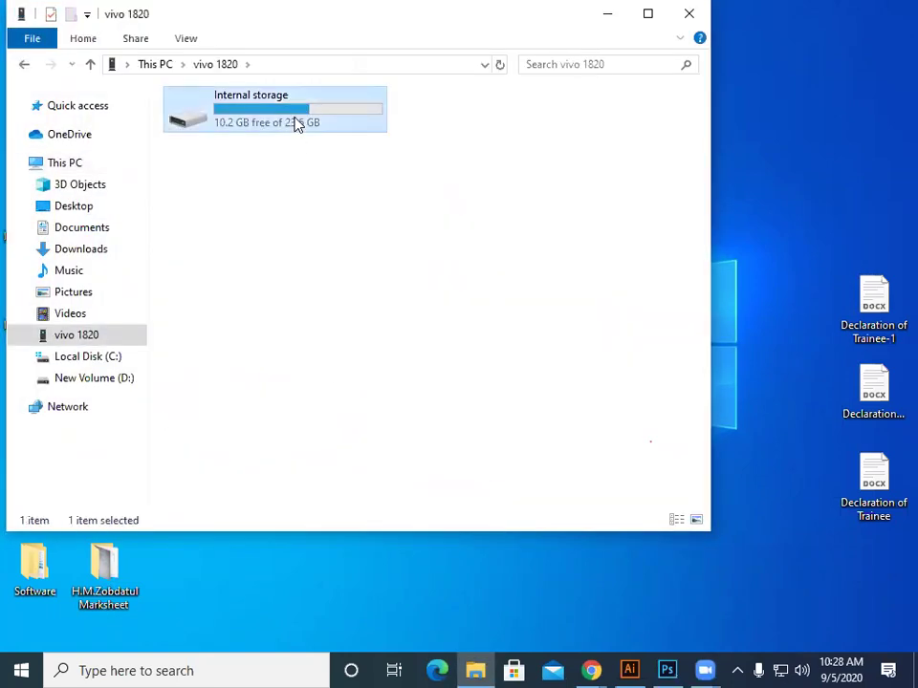
Search the phone's Internal storage folders and files, and open the DCIM folder.
scroll(551, 415, down, 5)
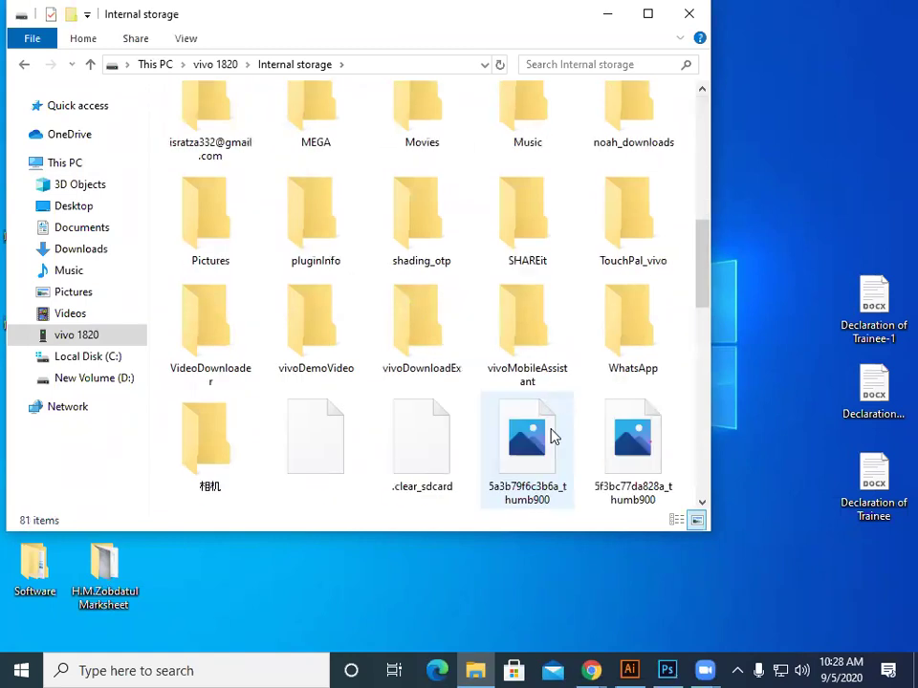
scroll(532, 478, down, 10)
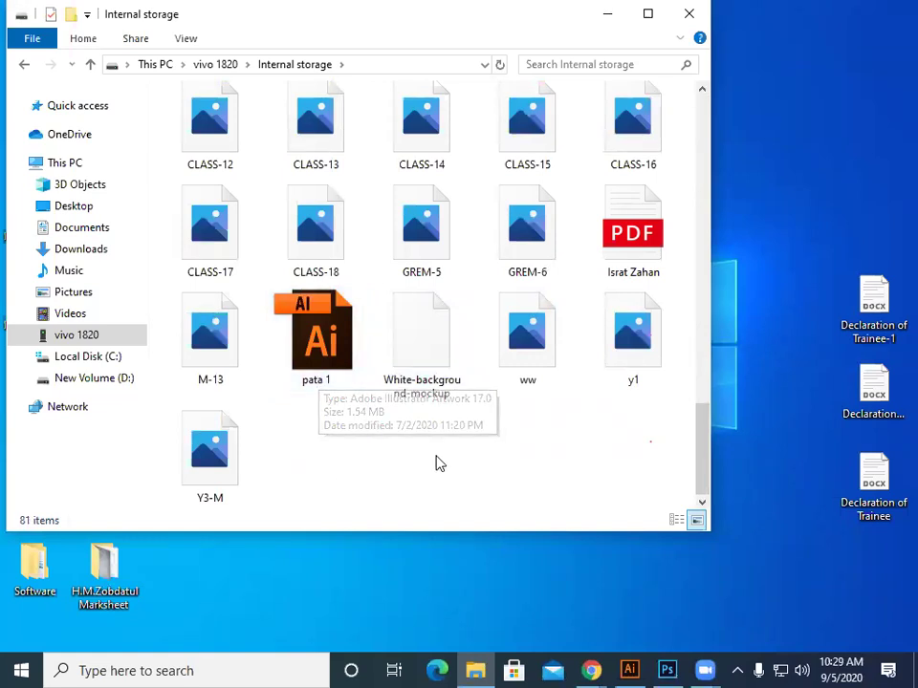
scroll(514, 382, up, 15)
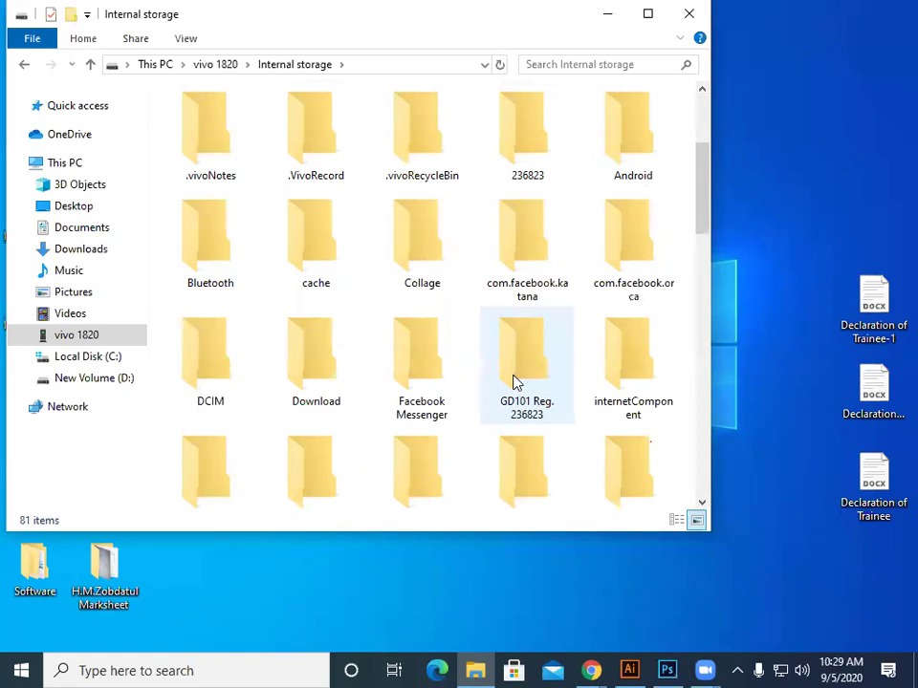
scroll(529, 420, down, 5)
scroll(529, 421, down, 2)
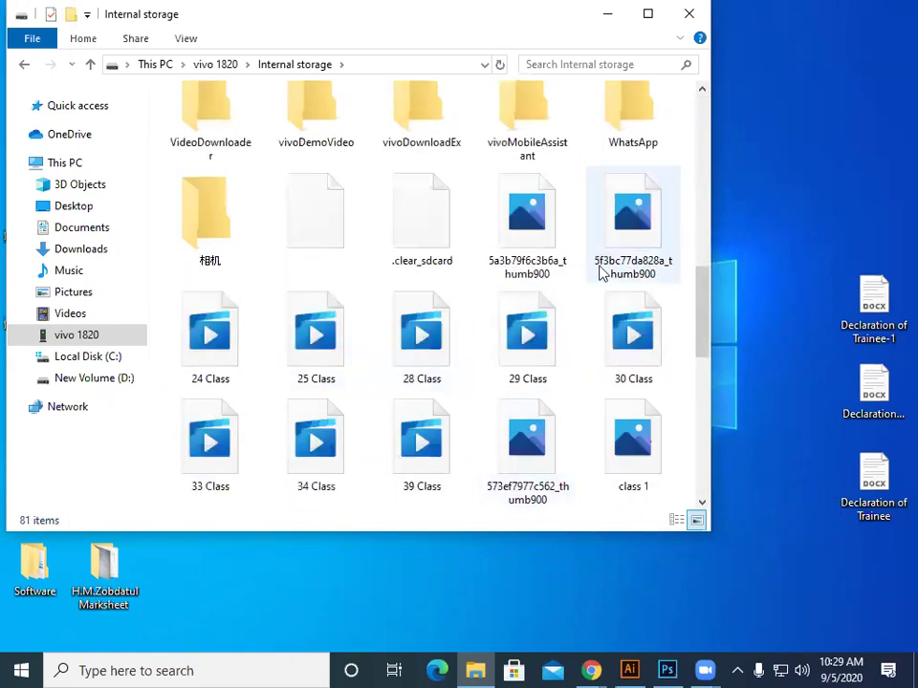
scroll(407, 191, up, 1)
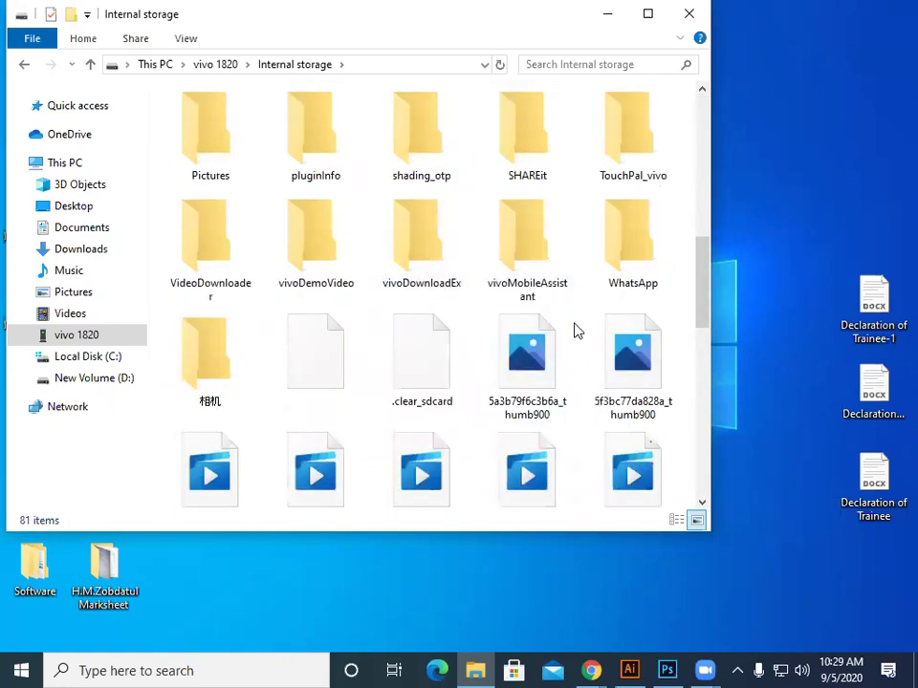
scroll(435, 387, down, 3)
scroll(435, 388, down, 4)
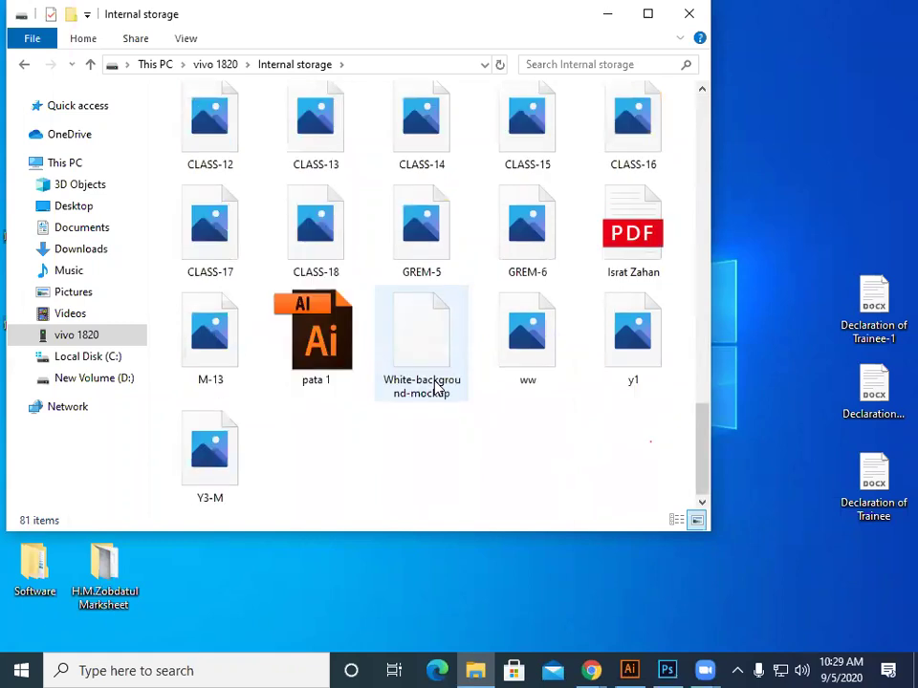
scroll(435, 387, up, 5)
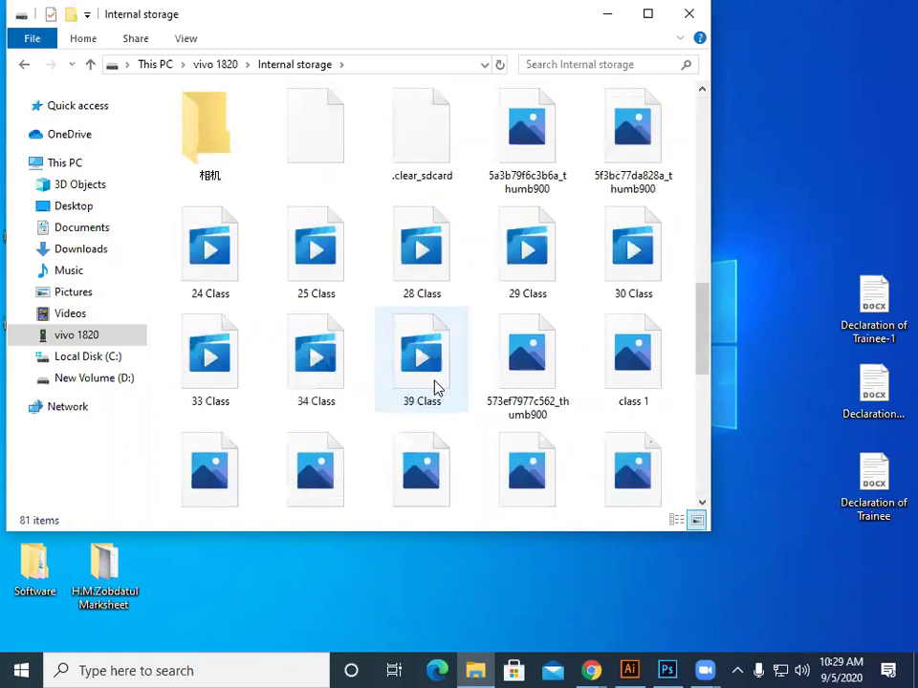
scroll(321, 440, up, 5)
scroll(219, 478, down, 1)
double_click(219, 484)
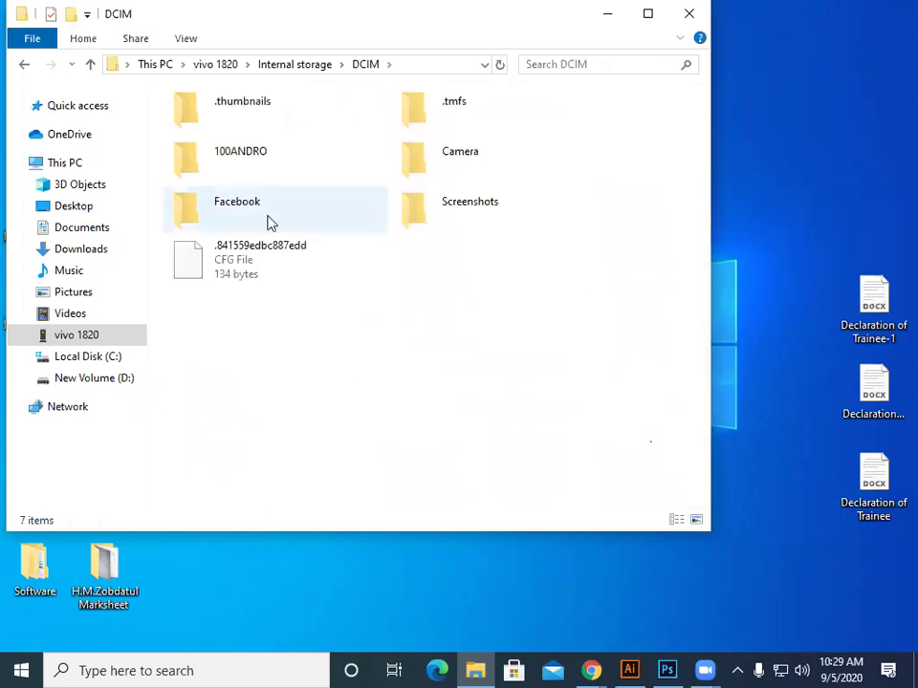
Leave the DCIM folder, then open the phone's Pictures folder and its Messenger subfolder.
click(21, 69)
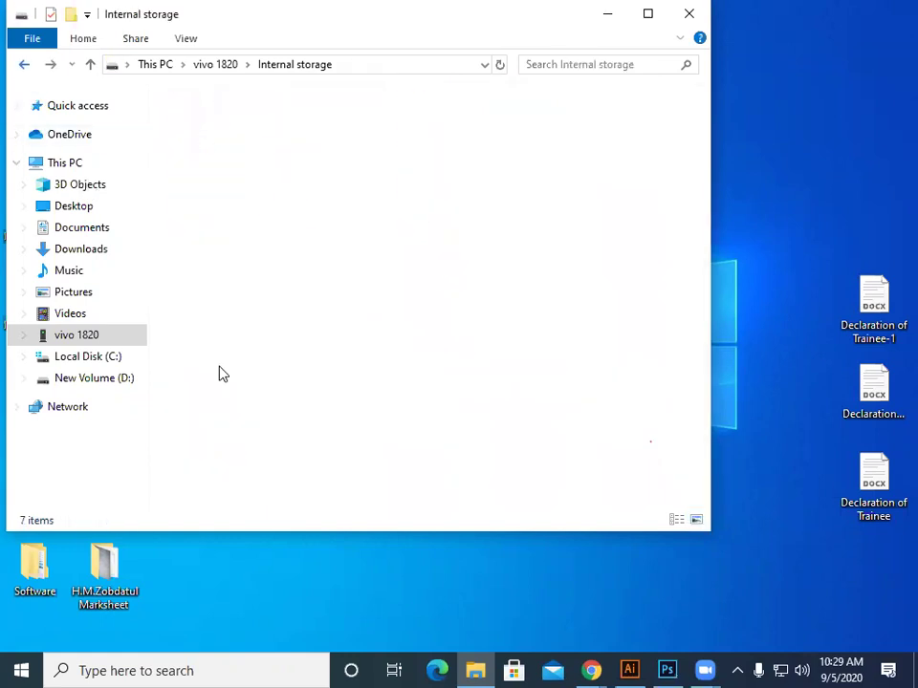
scroll(337, 489, down, 5)
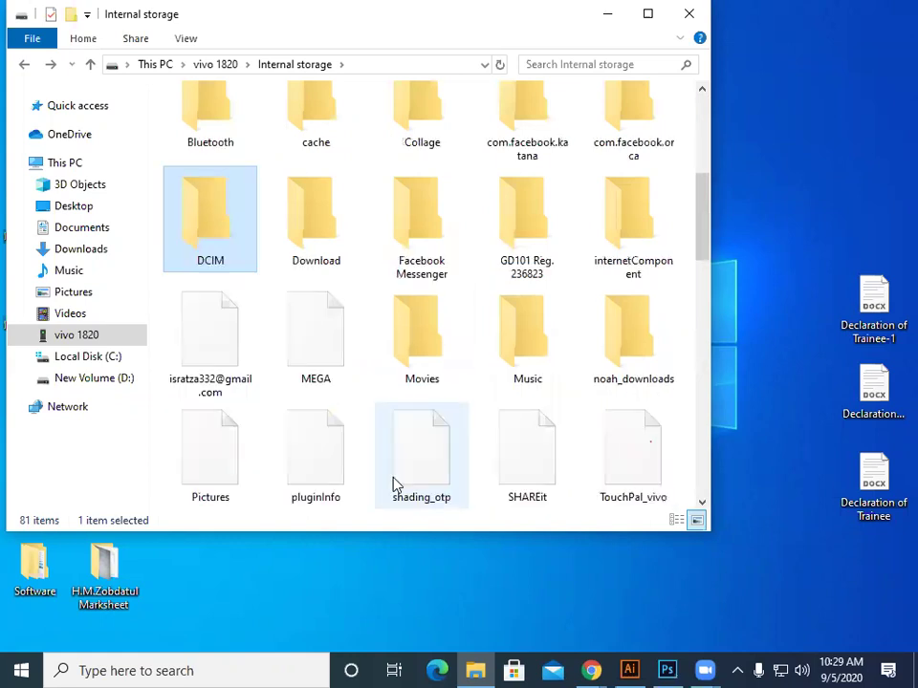
double_click(204, 258)
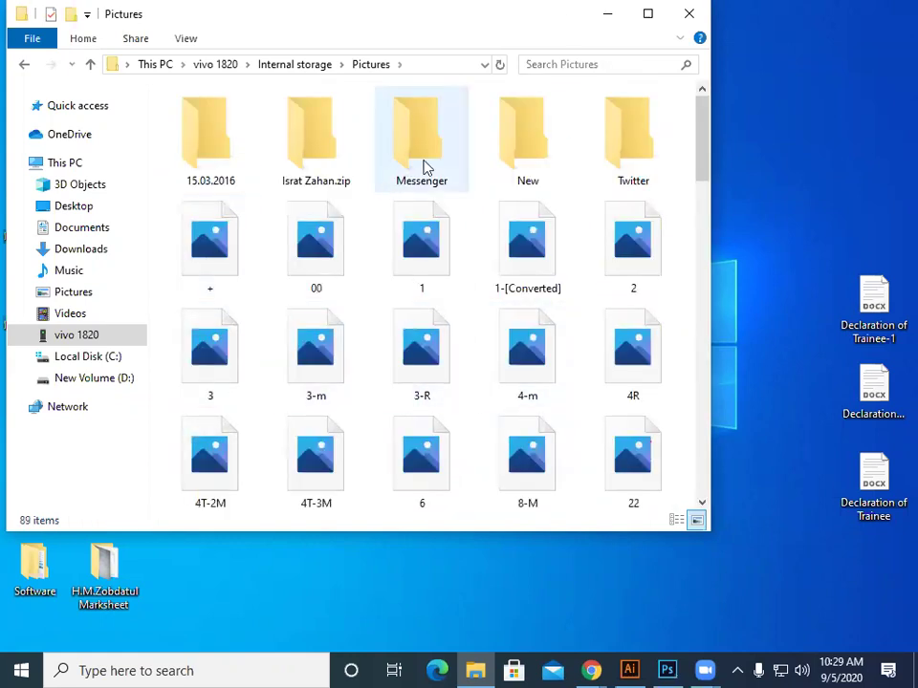
double_click(423, 168)
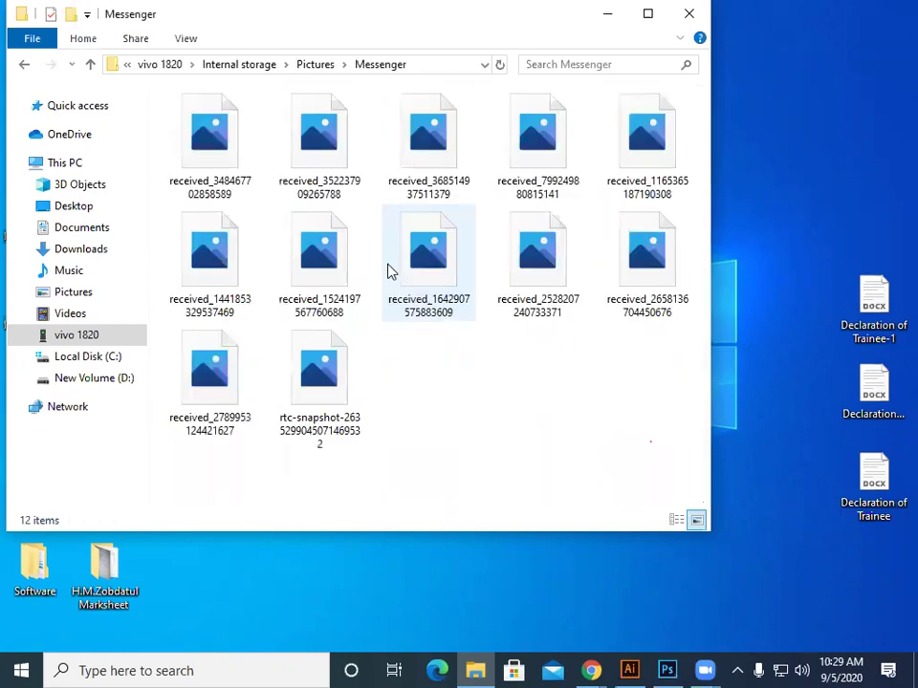
Return to the phone's Pictures folder and look through all of its image files.
click(25, 65)
scroll(521, 374, down, 6)
scroll(522, 375, down, 8)
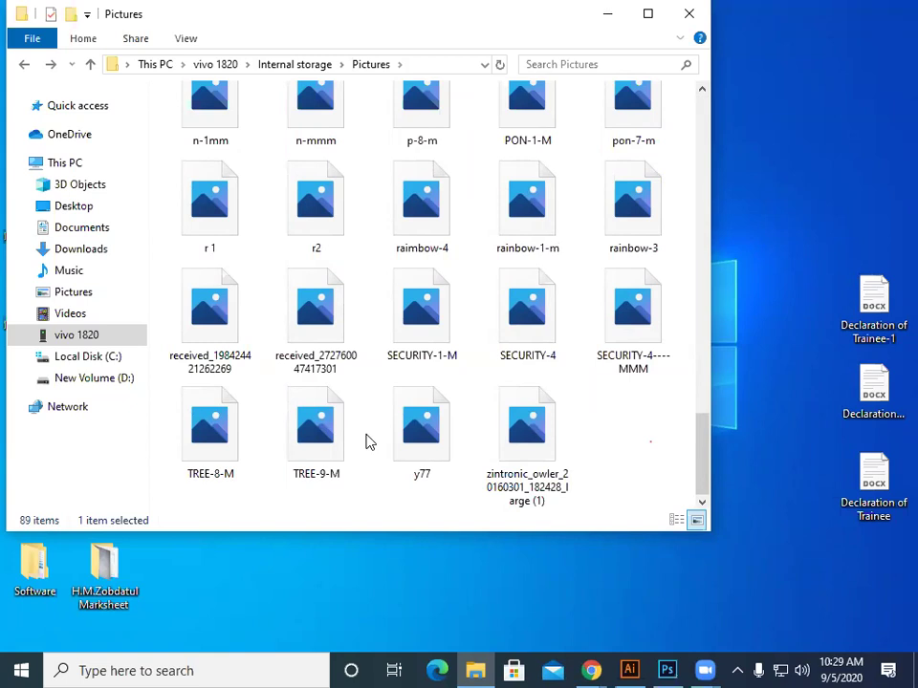
scroll(415, 440, up, 15)
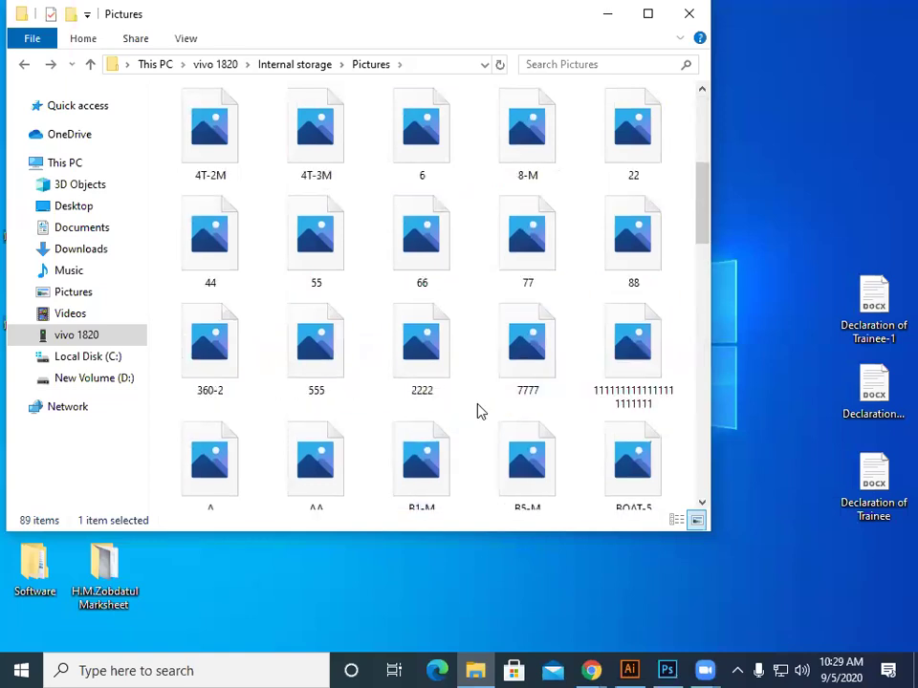
Open the image 88 from the Pictures folder and browse backwards through the preceding pictures to +.jpg.
double_click(632, 258)
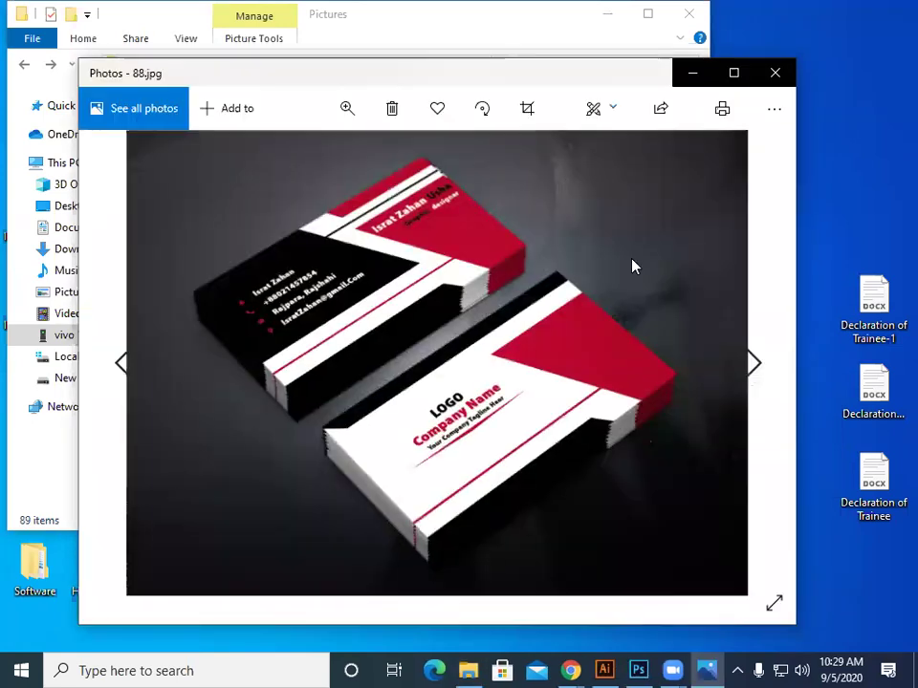
click(123, 364)
click(122, 364)
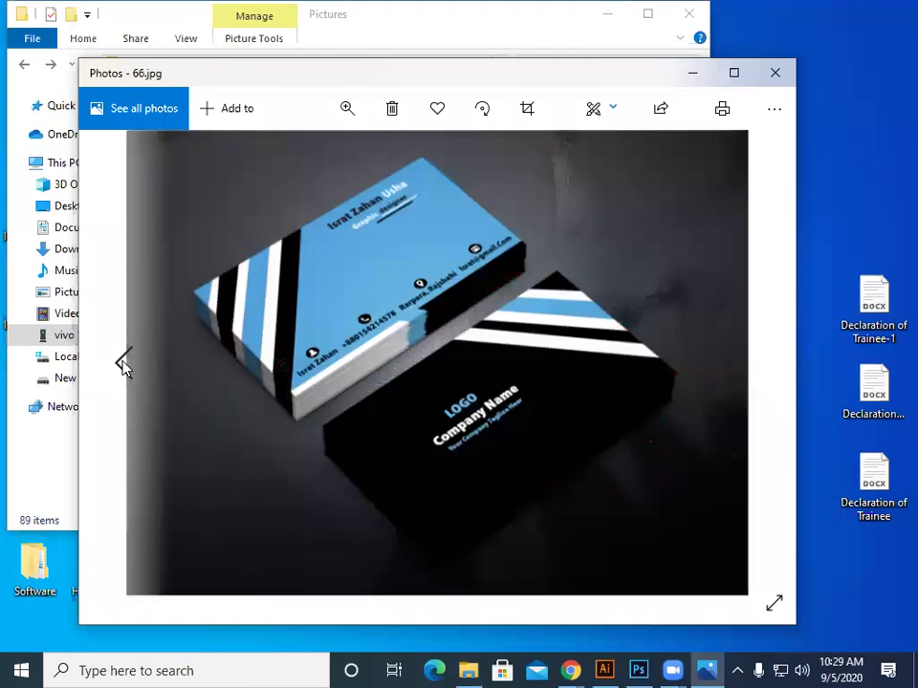
click(122, 365)
click(122, 364)
click(122, 364)
click(122, 364)
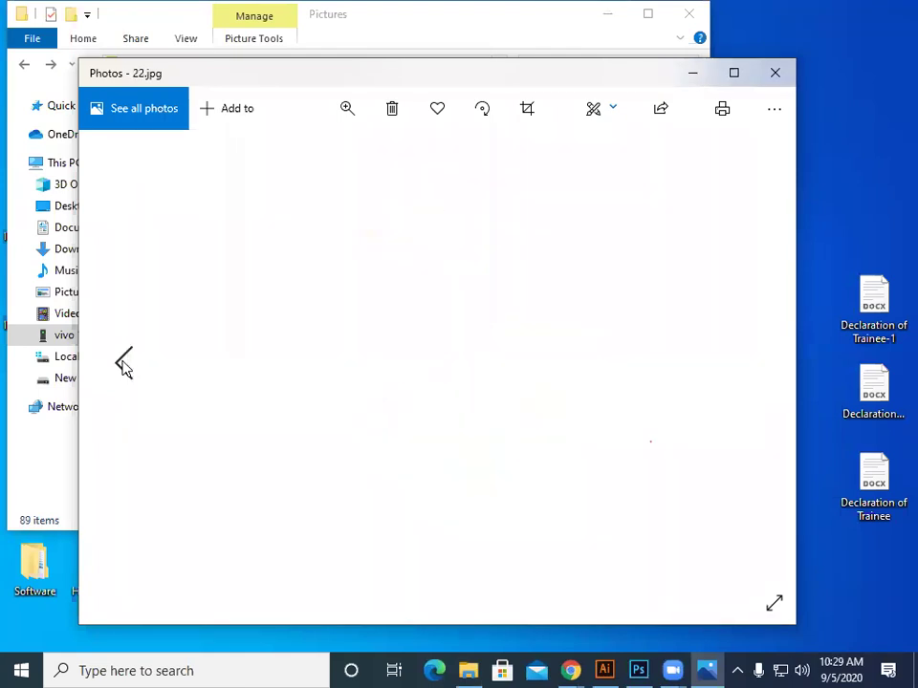
click(122, 364)
click(122, 364)
click(123, 364)
click(122, 364)
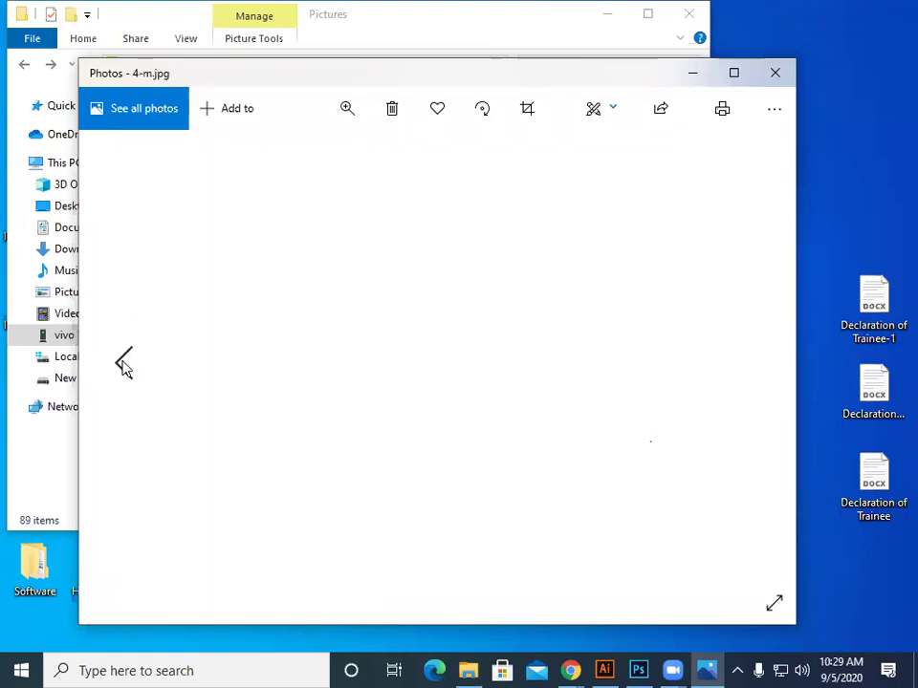
click(122, 364)
click(122, 364)
click(122, 364)
click(122, 364)
click(122, 364)
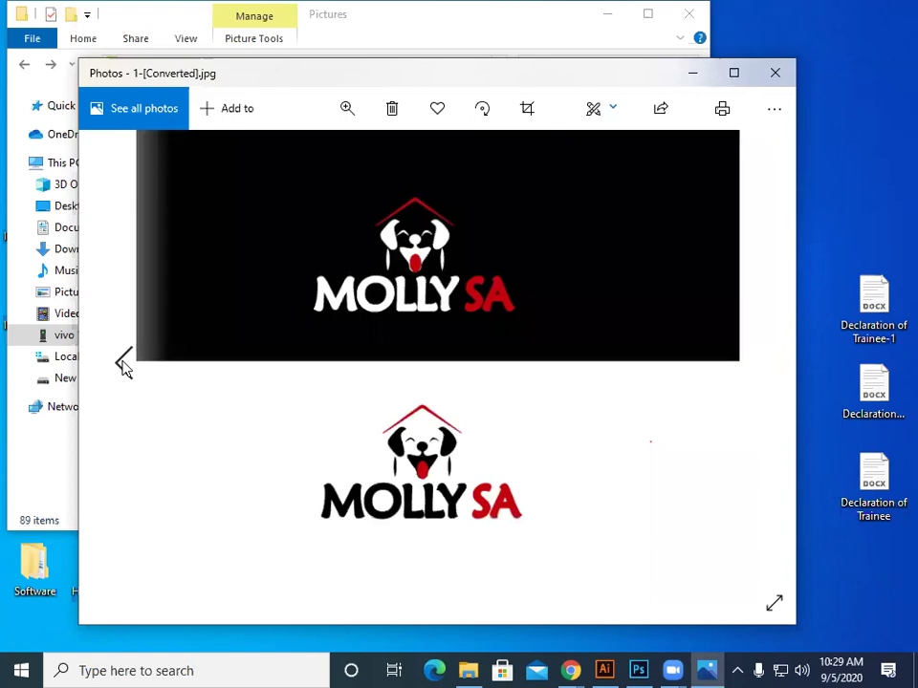
click(122, 364)
click(123, 365)
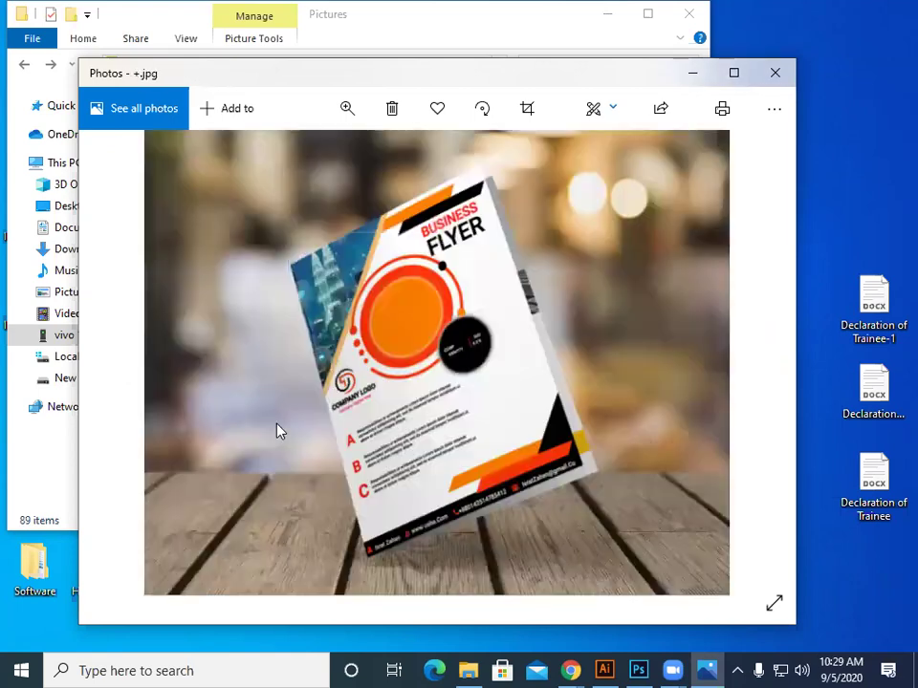
Examine the orange business flyer mockup in +.jpg up close and compare it with the following picture, 00.jpg.
scroll(278, 431, up, 4)
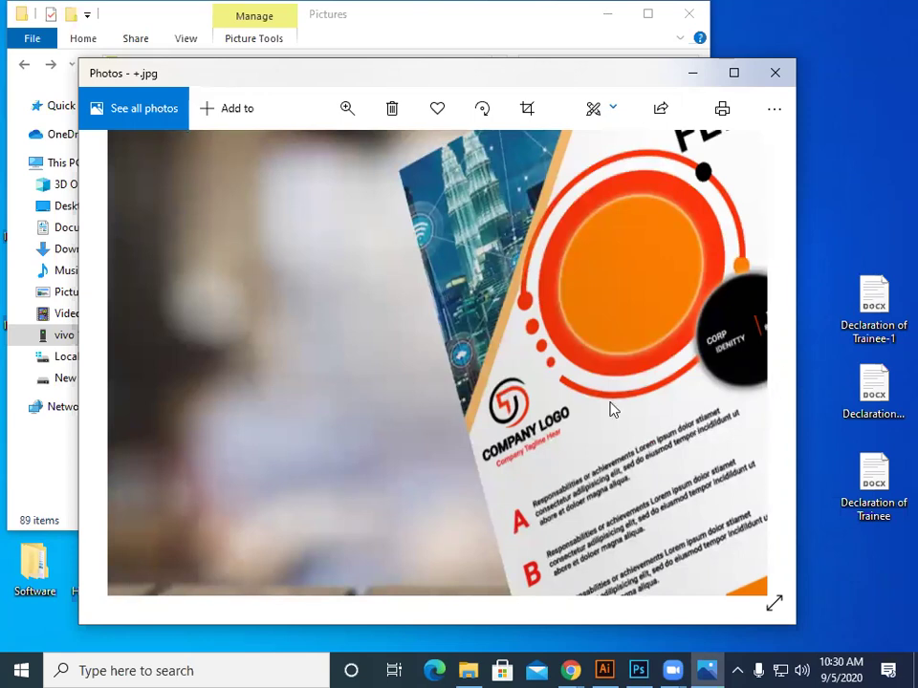
scroll(611, 407, down, 4)
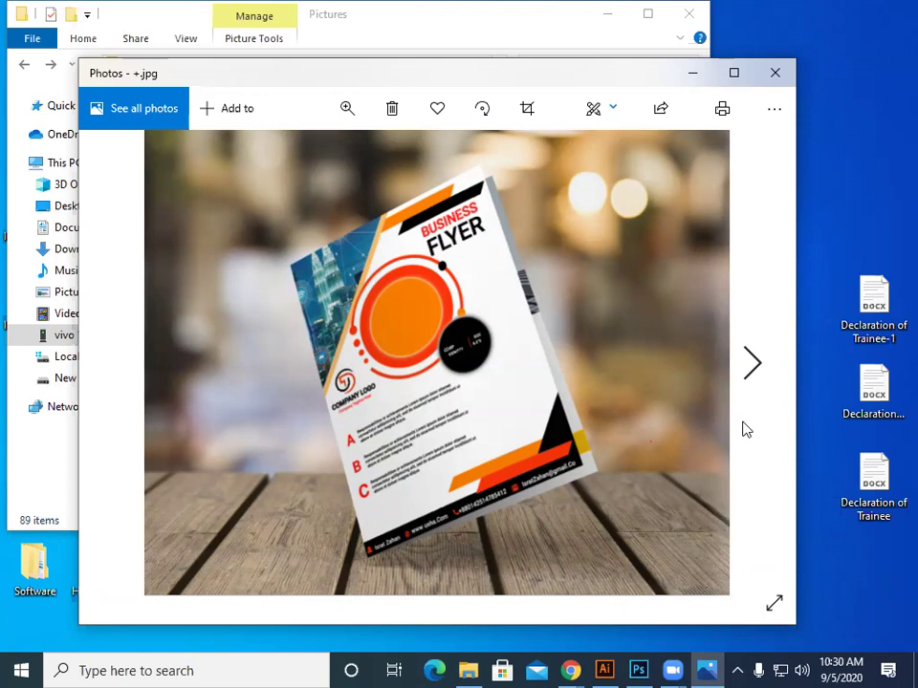
click(738, 380)
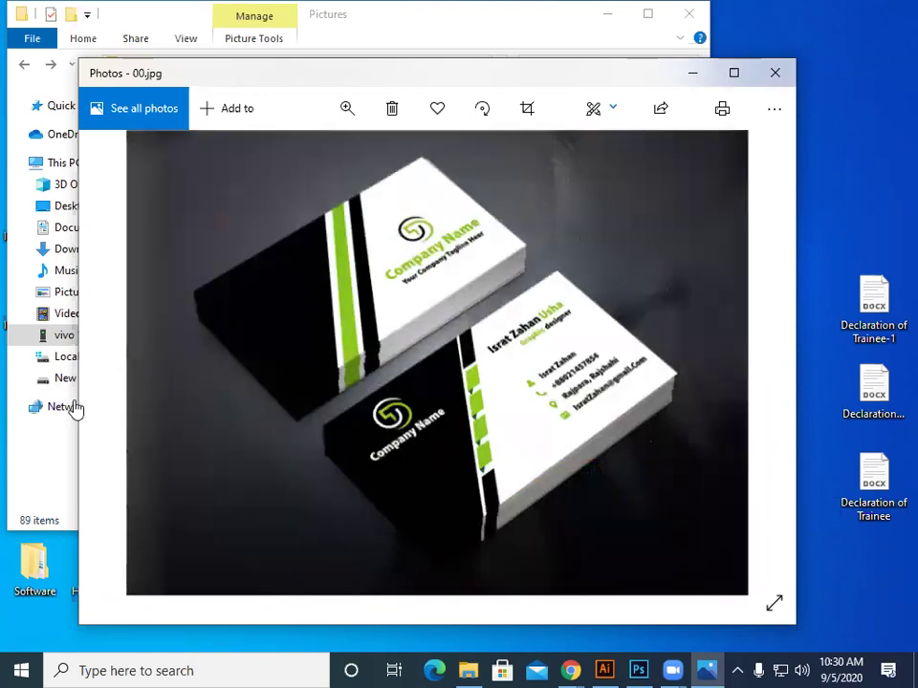
click(119, 365)
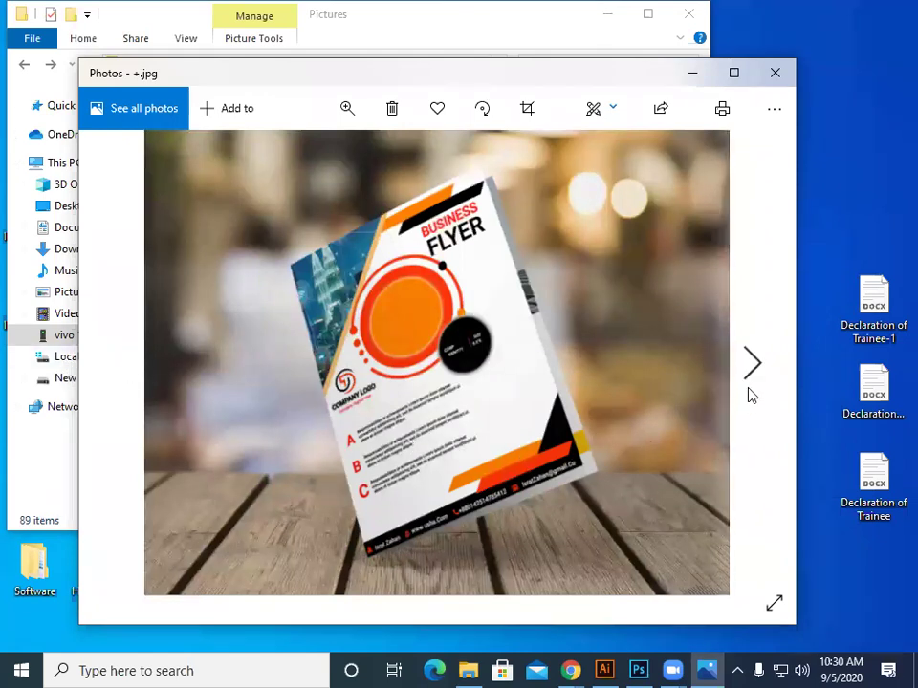
Browse forward through the pictures as far as 3.jpg, then return to the flyer mockup in +.jpg.
click(755, 368)
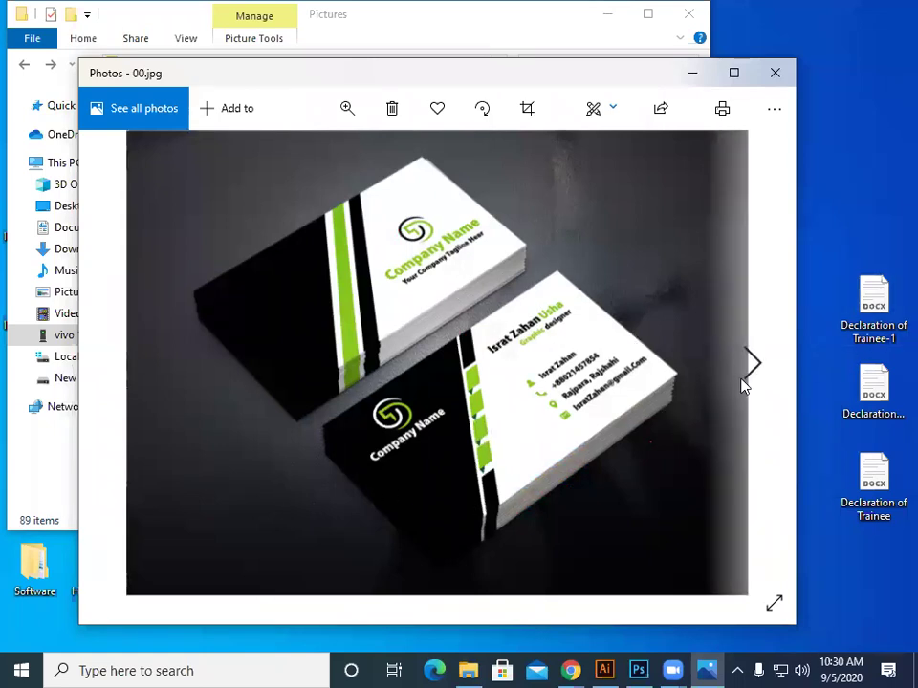
click(752, 365)
click(752, 365)
click(752, 365)
click(752, 368)
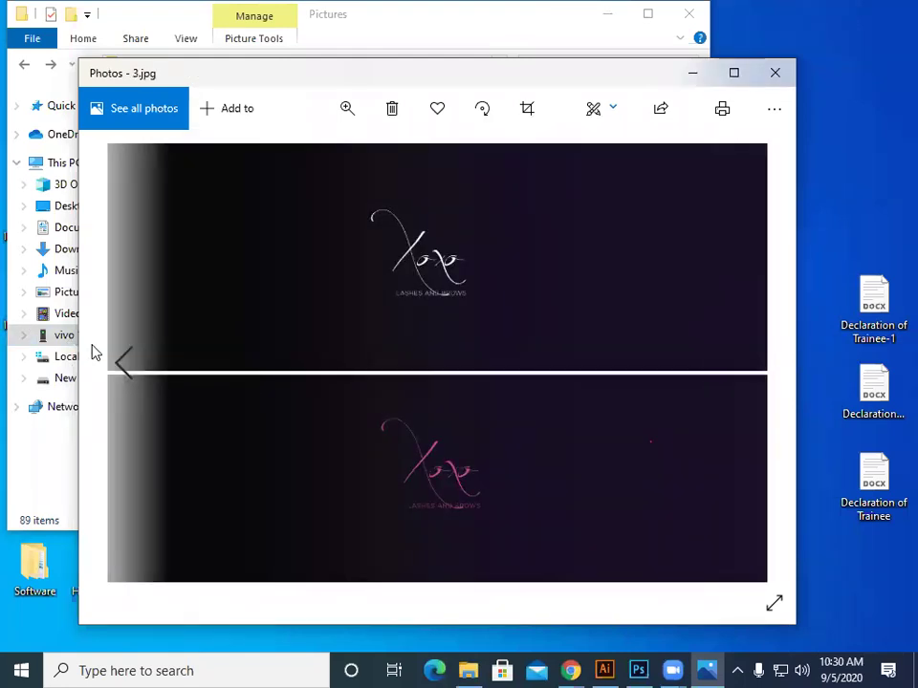
click(121, 365)
click(122, 365)
click(121, 365)
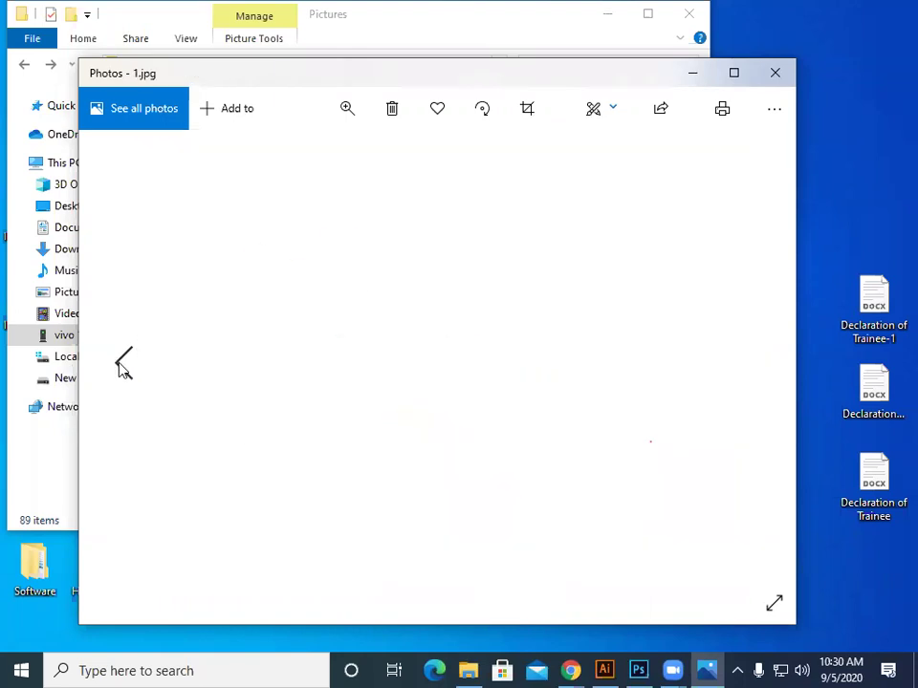
click(121, 365)
click(121, 365)
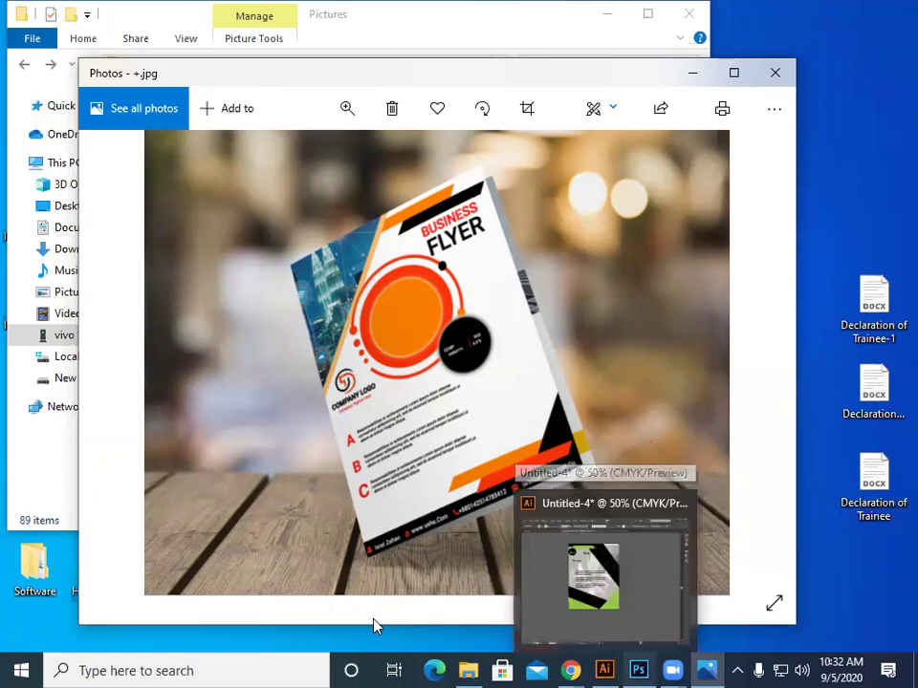
Switch briefly to Photoshop with 4444.psd, then return to the flyer mockup picture and close it.
mouse_move(638, 670)
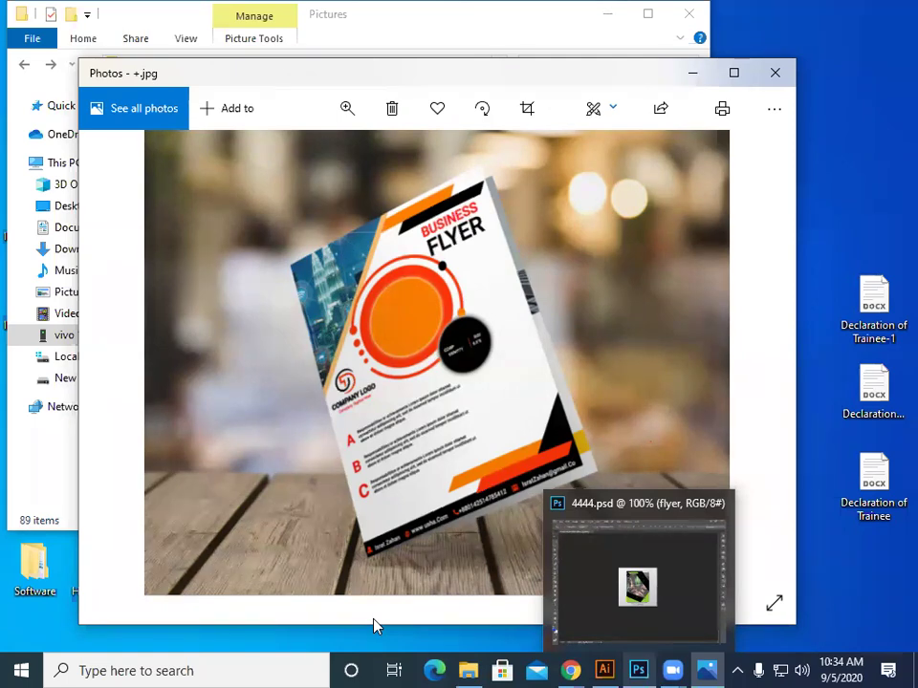
click(637, 588)
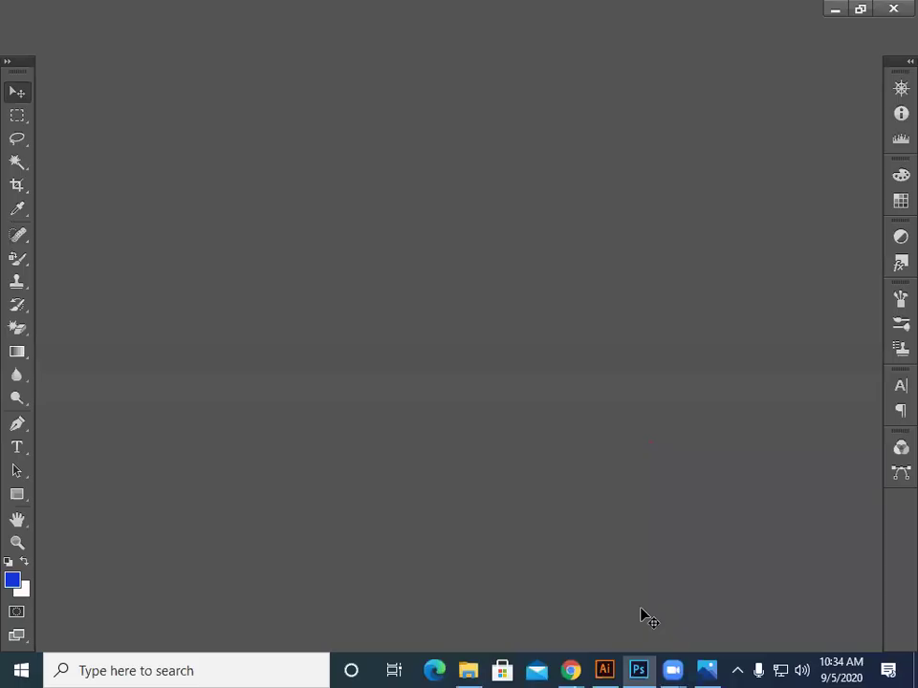
key(alt+Tab)
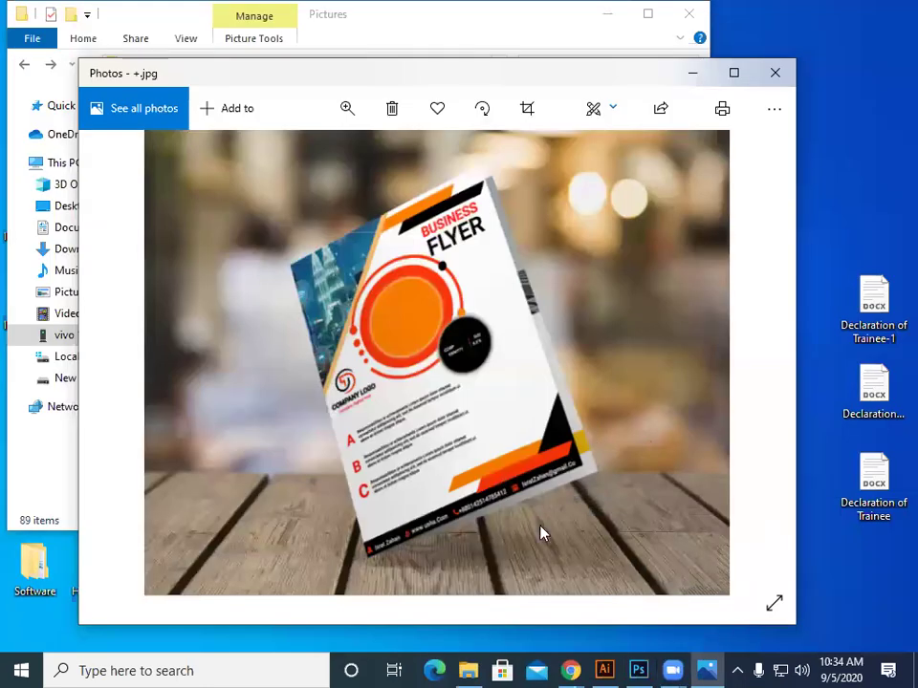
key(alt+F4)
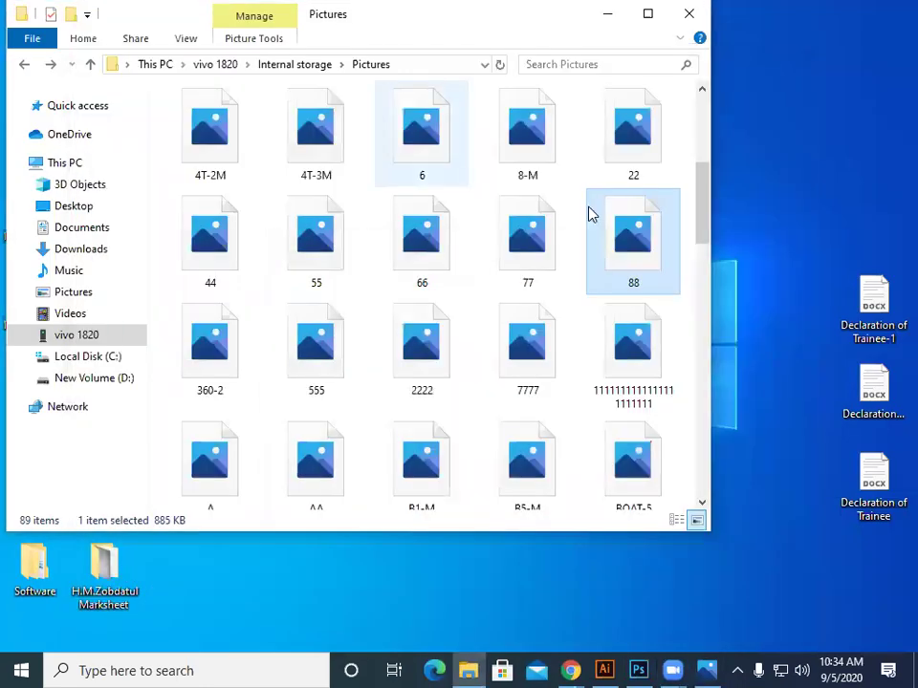
Switch to Illustrator and inspect the flyer's faded background photo by selecting it, leaving nothing selected at the end.
click(601, 670)
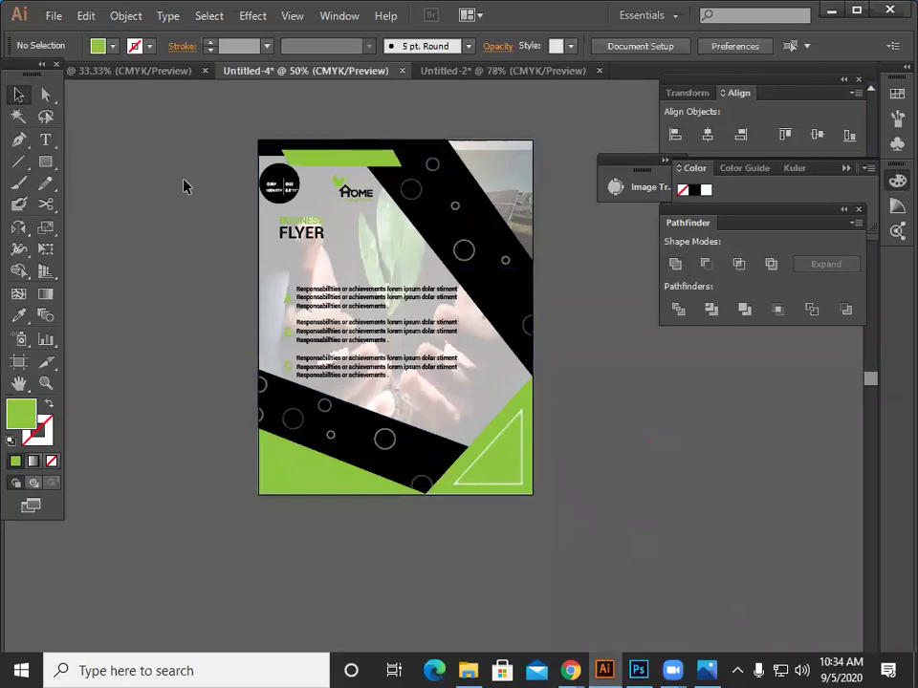
drag(640, 408, 696, 496)
click(389, 348)
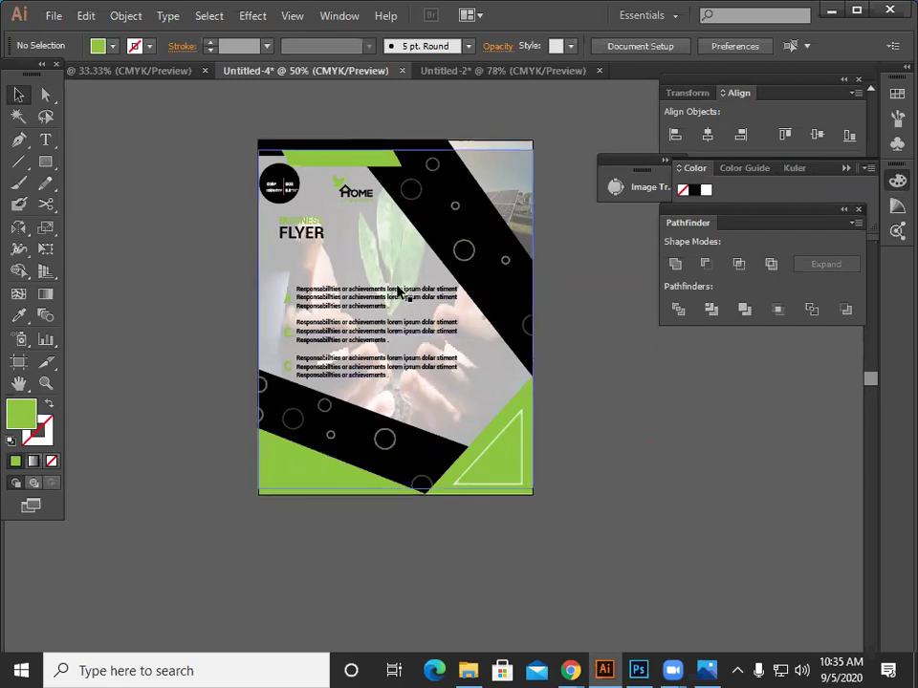
click(594, 426)
click(296, 311)
click(641, 432)
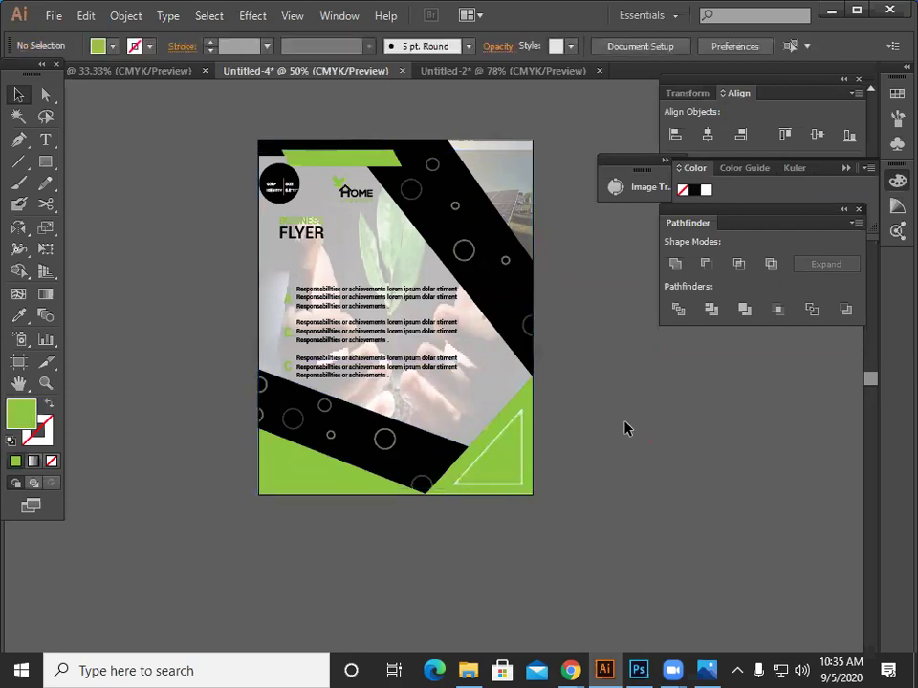
click(272, 309)
click(705, 475)
click(271, 315)
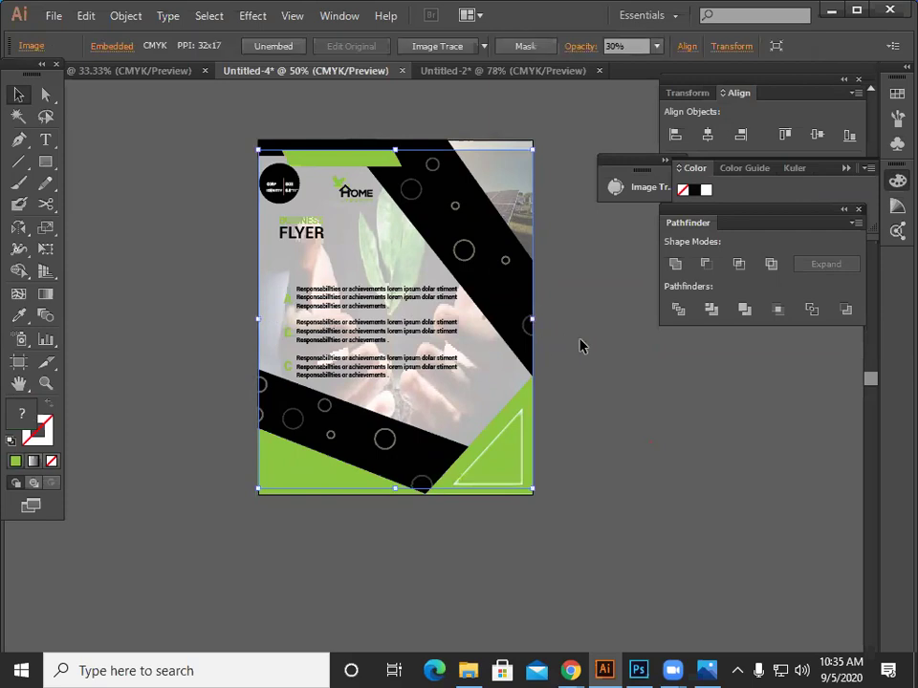
click(581, 346)
click(276, 305)
click(162, 407)
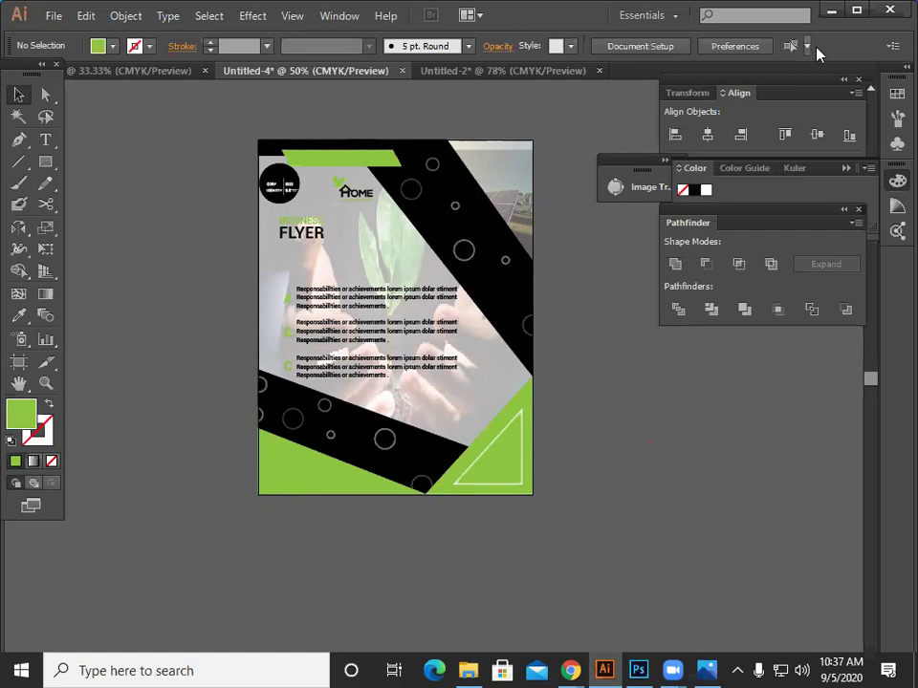
Minimize the Illustrator and Pictures folder windows and start Google Chrome from the desktop.
click(831, 10)
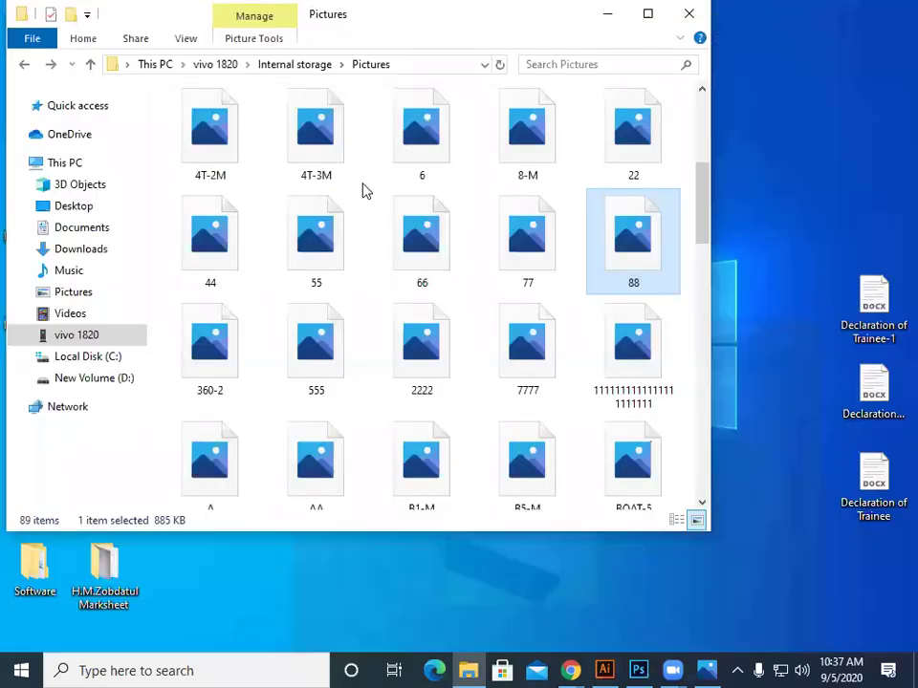
click(608, 15)
double_click(87, 303)
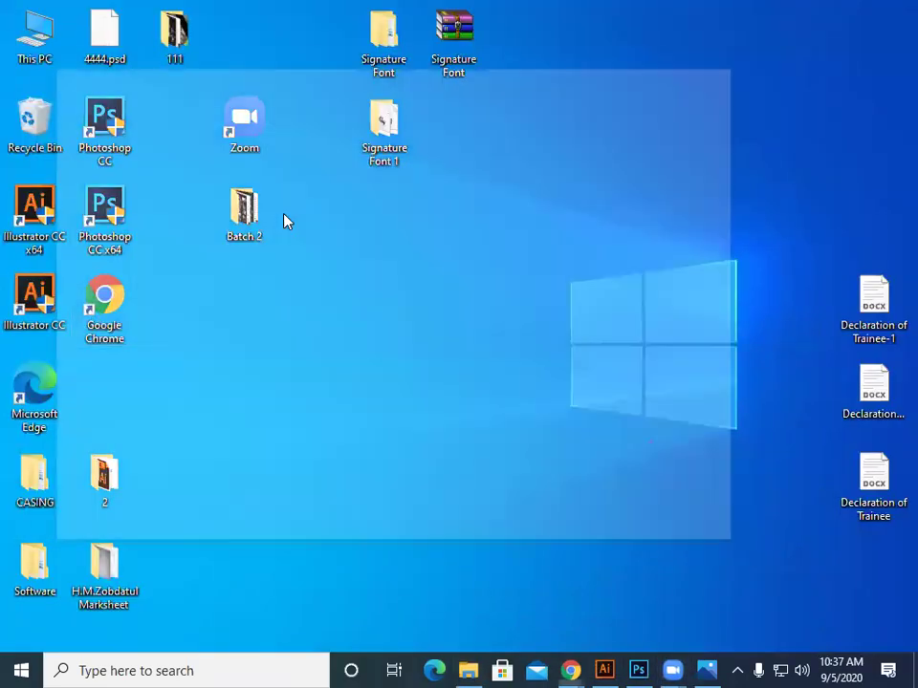
Search Google for "flyer design" and open the image results.
click(213, 117)
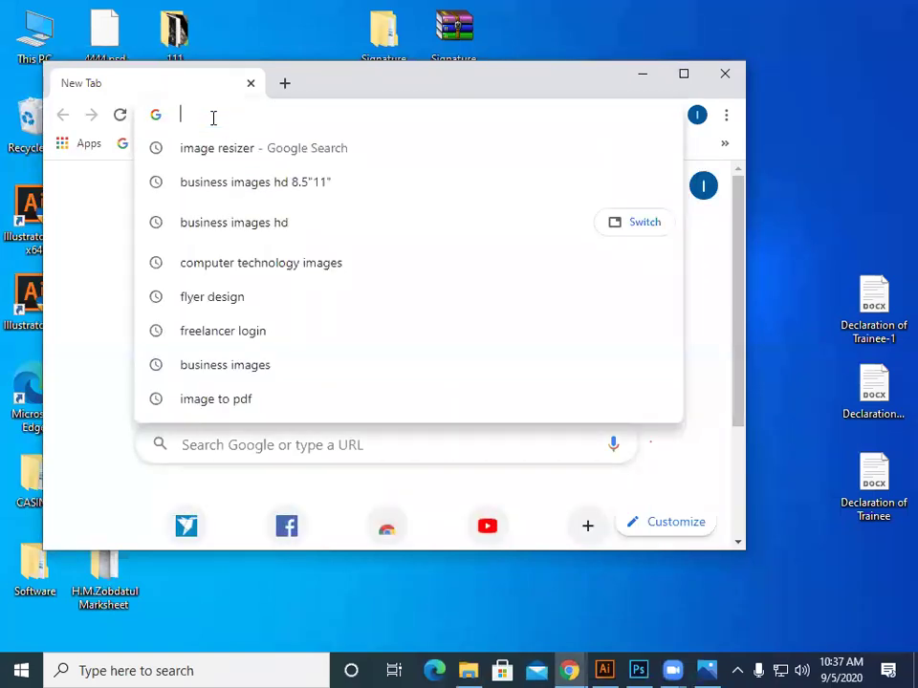
text(fl)
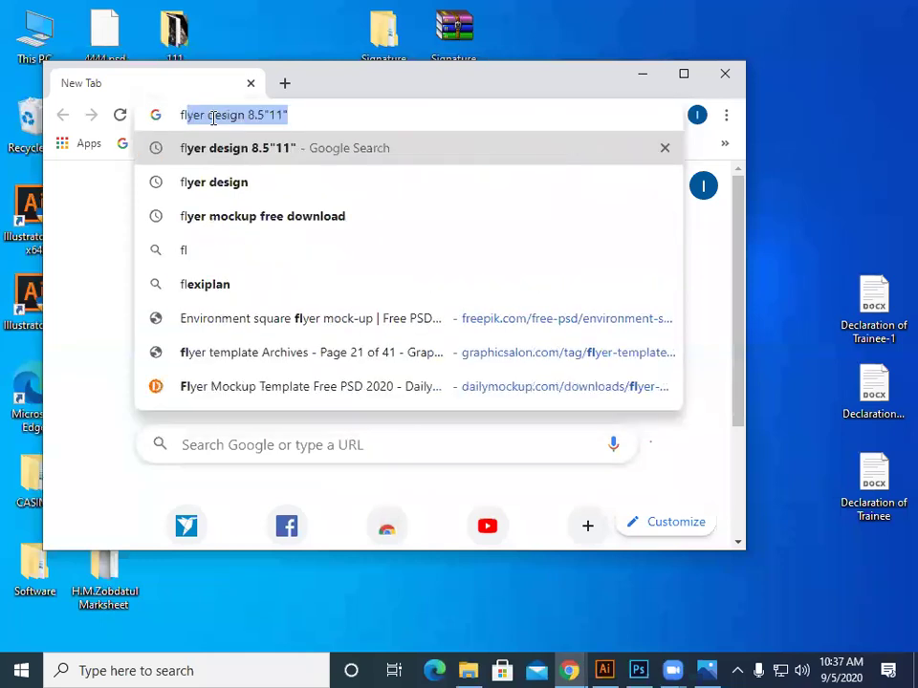
key(Down)
key(Return)
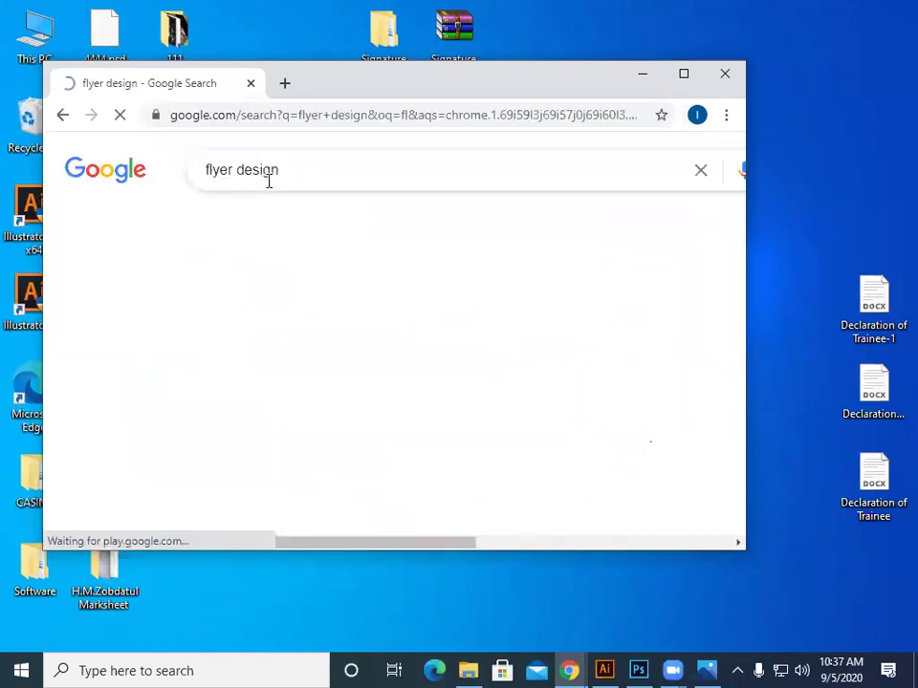
click(302, 227)
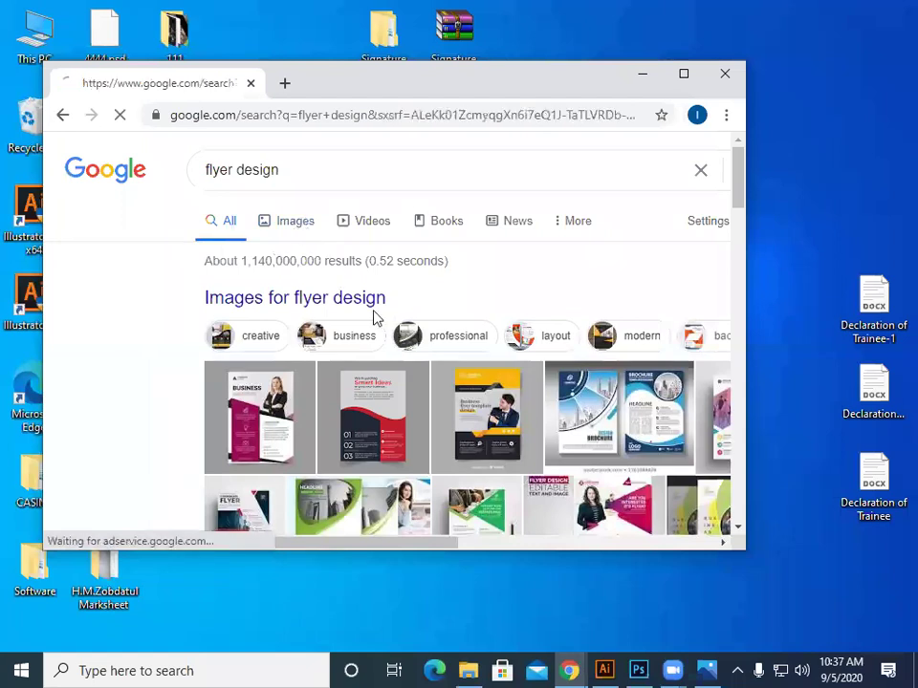
Maximize the browser window and preview the yellow and black Freepik business flyer while browsing the other flyer designs.
click(683, 73)
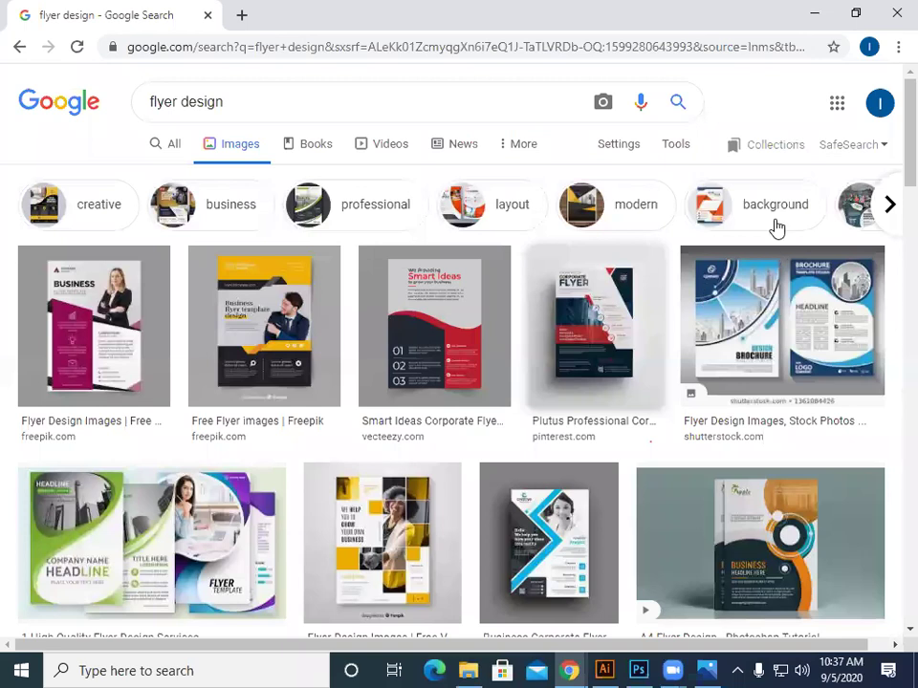
click(264, 325)
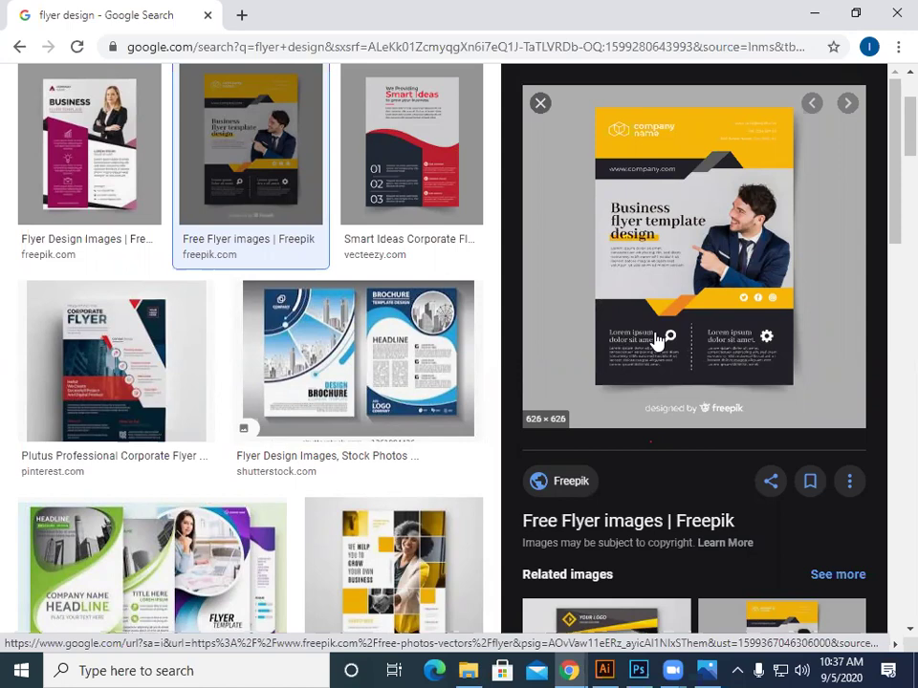
scroll(669, 354, up, 3)
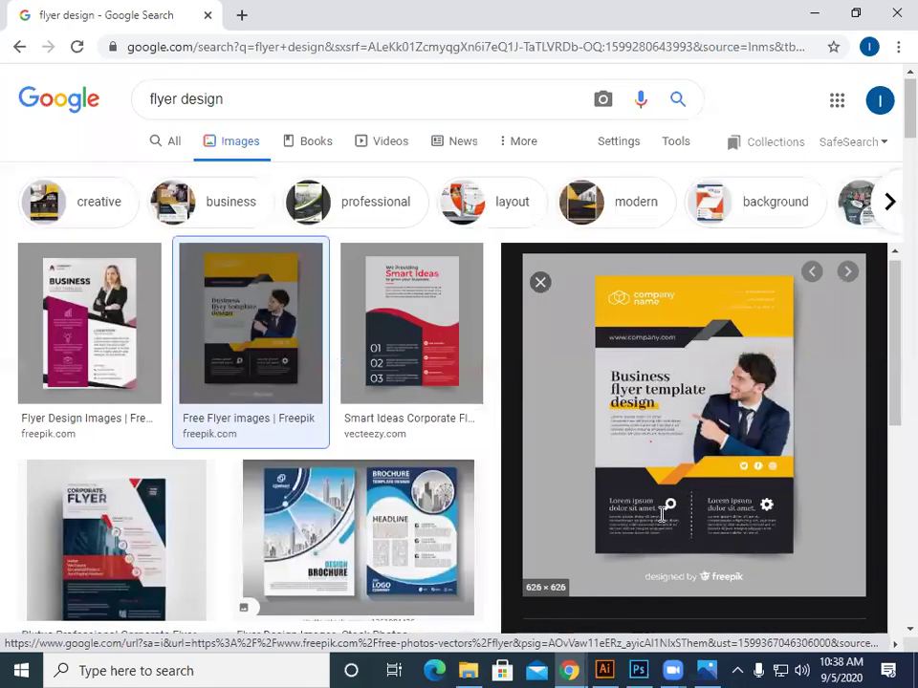
scroll(663, 514, down, 2)
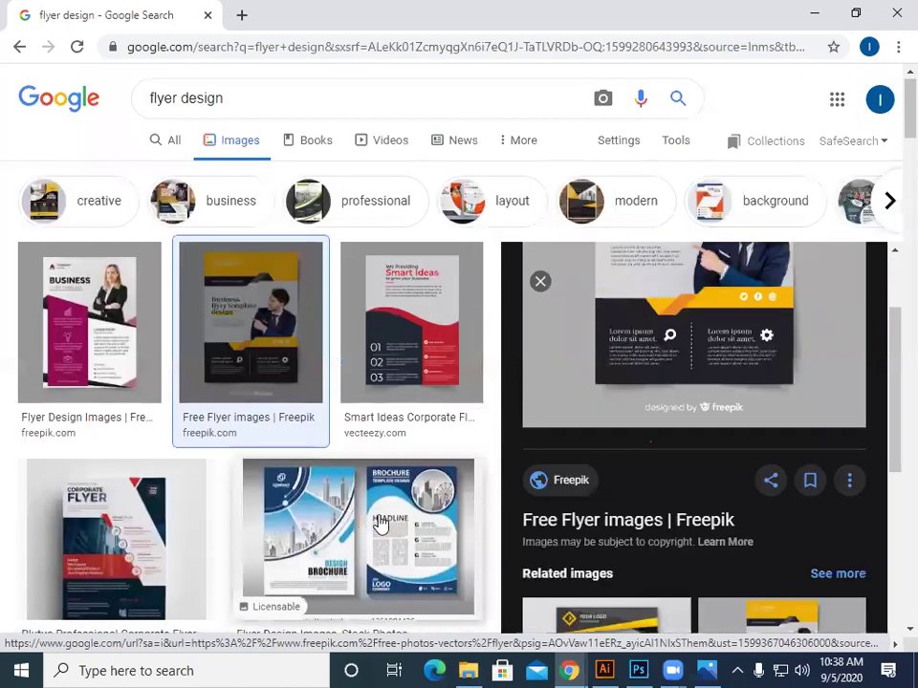
scroll(381, 523, down, 5)
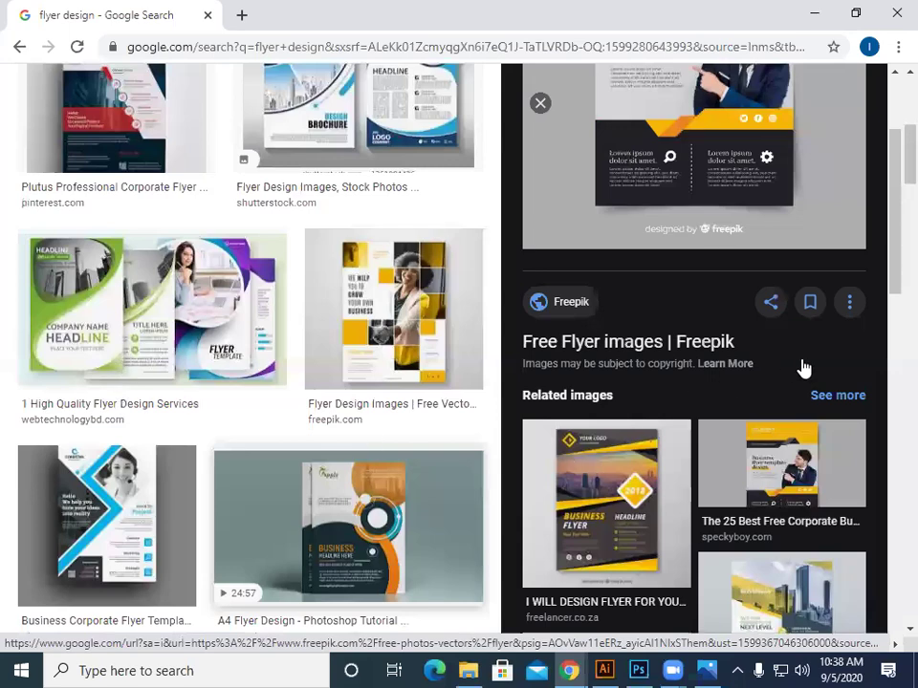
Preview the blue and dark Edison Modern Business Corporate Flyer from Pinterest and copy its image.
key(Right)
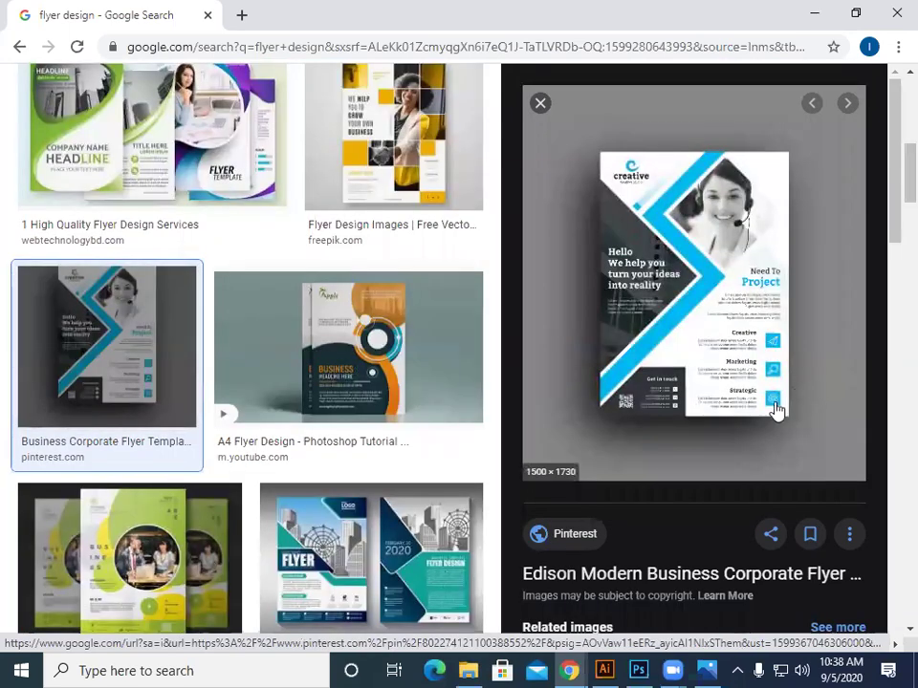
scroll(688, 348, up, 1)
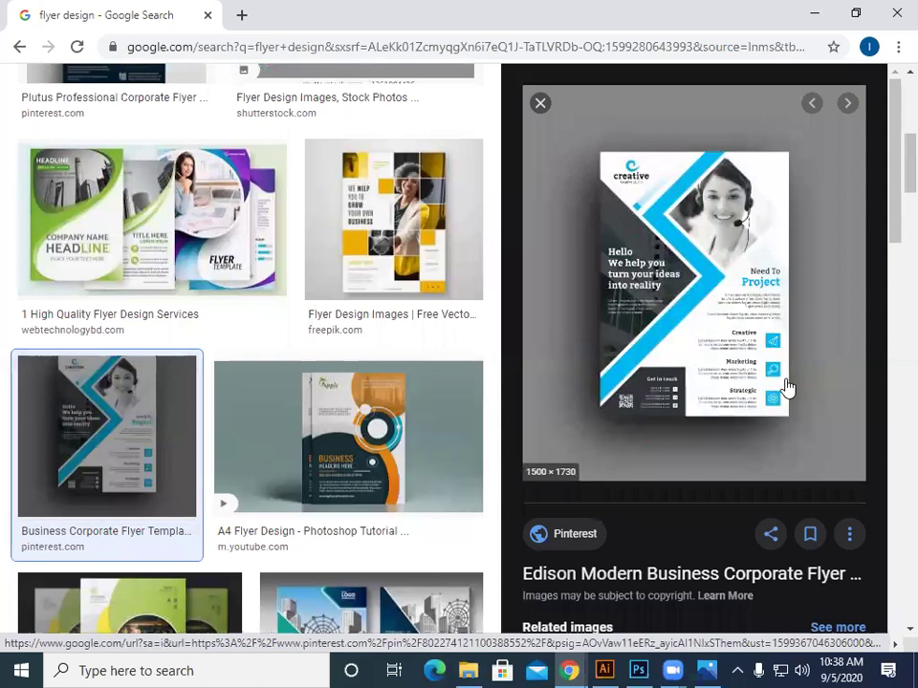
right_click(626, 354)
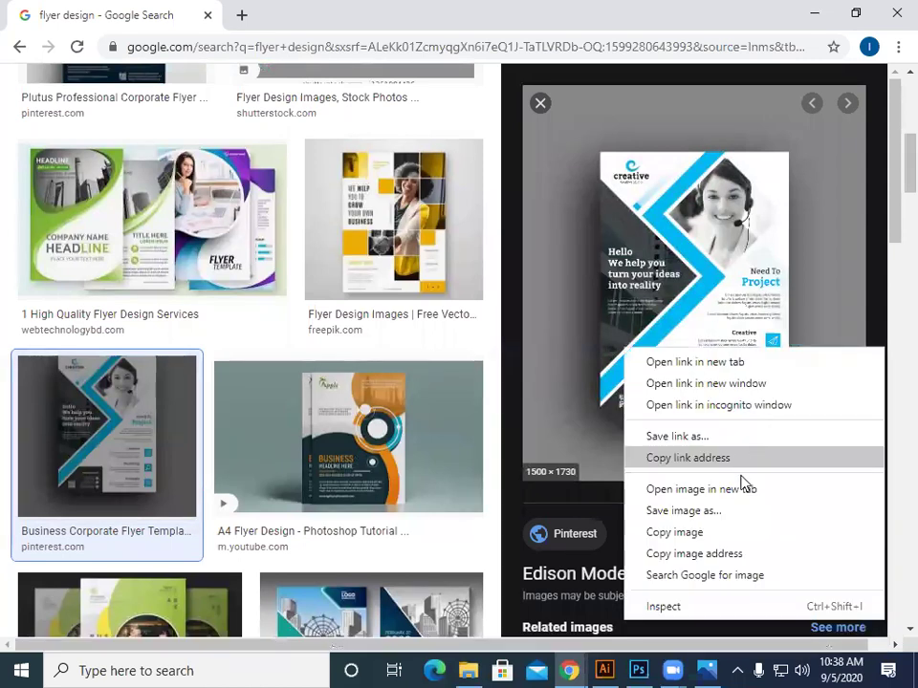
Switch to Illustrator's Untitled-2 document and delete the selected group of placeholder text and the Home logo.
click(604, 670)
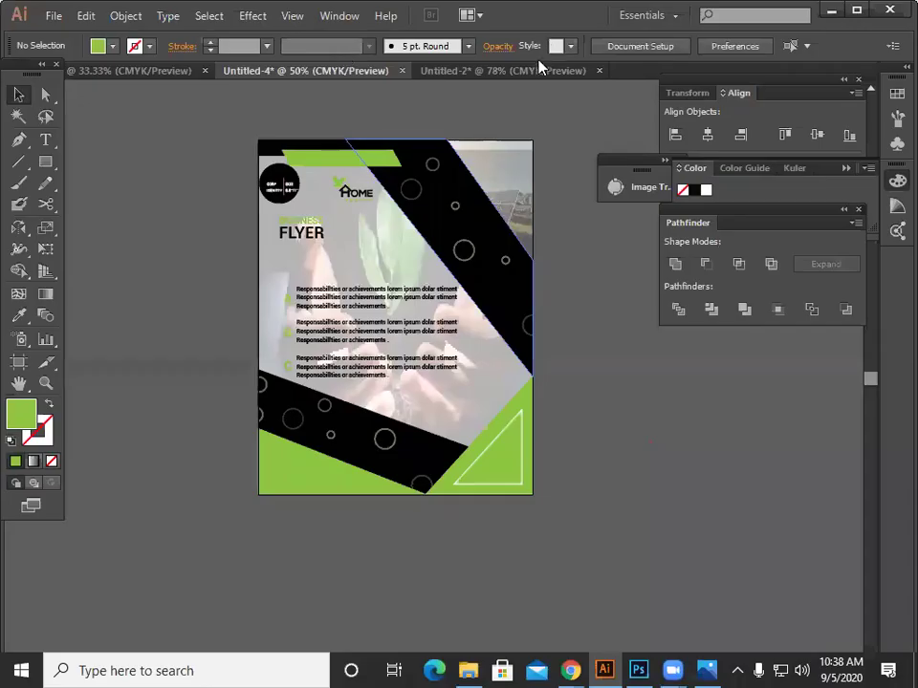
click(535, 71)
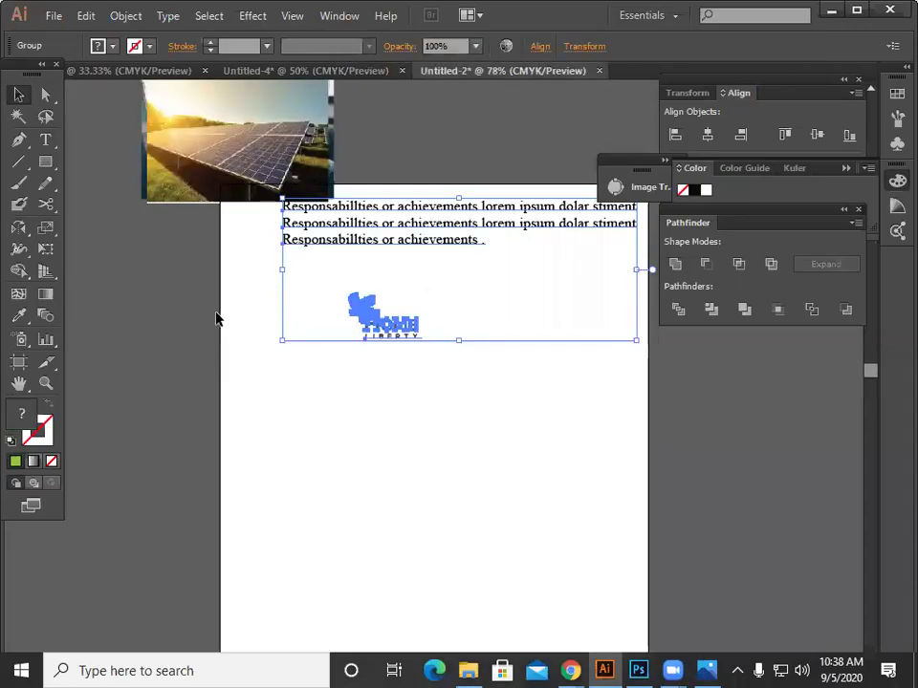
key(Delete)
Move the stacked solar panel photos off the artboard to the empty canvas below it, leaving nothing selected.
drag(123, 139, 311, 299)
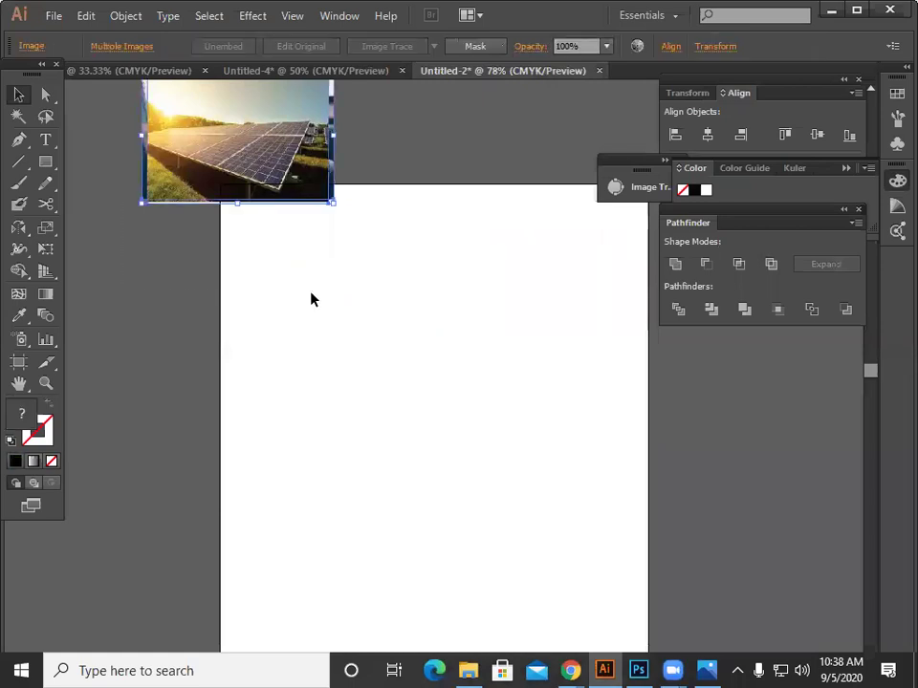
scroll(303, 246, down, 3)
drag(242, 93, 150, 327)
drag(198, 258, 230, 604)
click(396, 420)
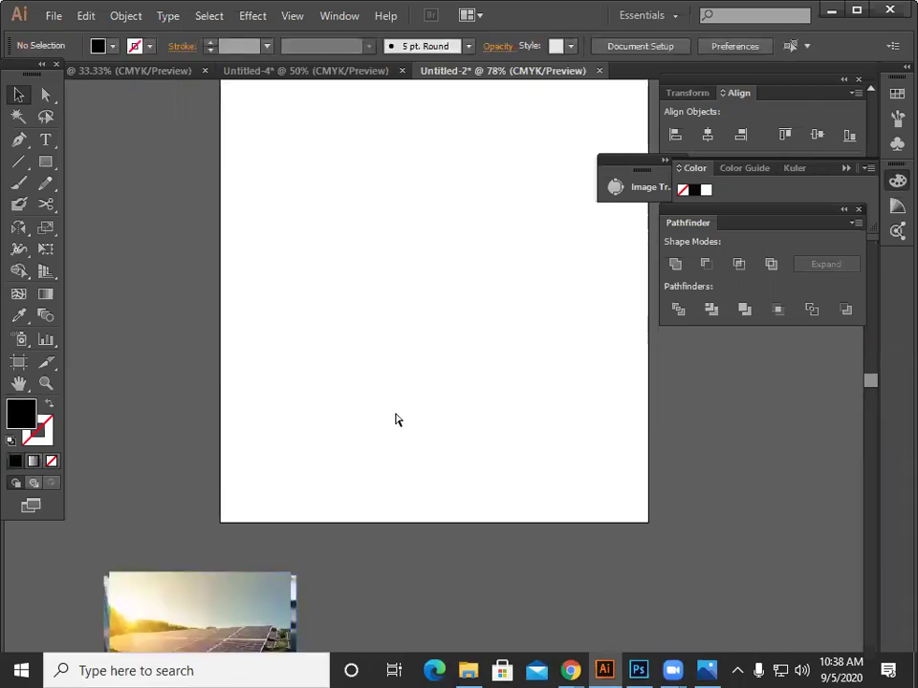
Paste the copied corporate flyer image into Untitled-2 over the artboard and deselect it.
key(ctrl+v)
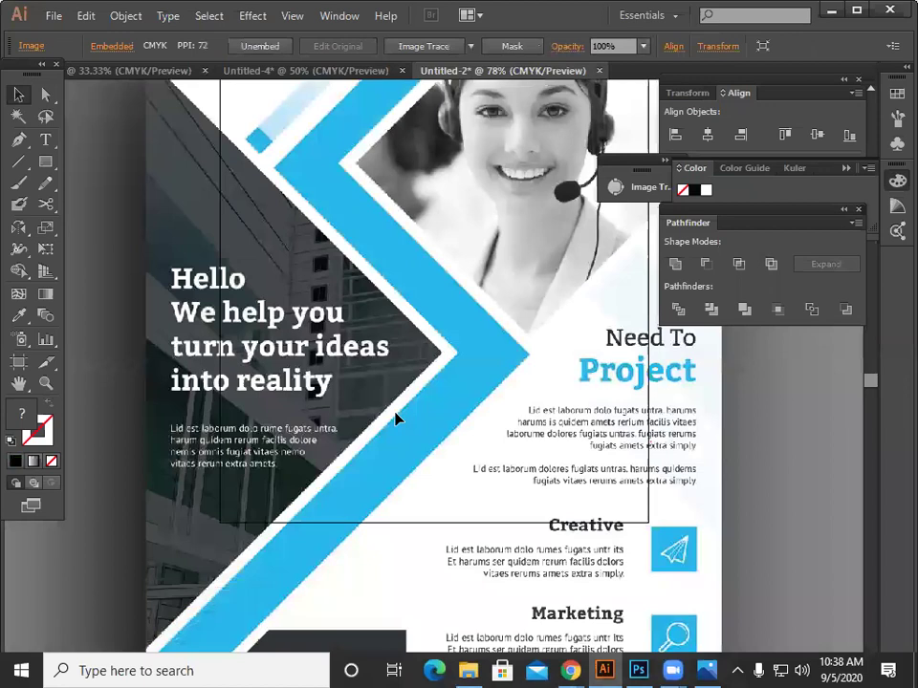
scroll(395, 420, down, 3)
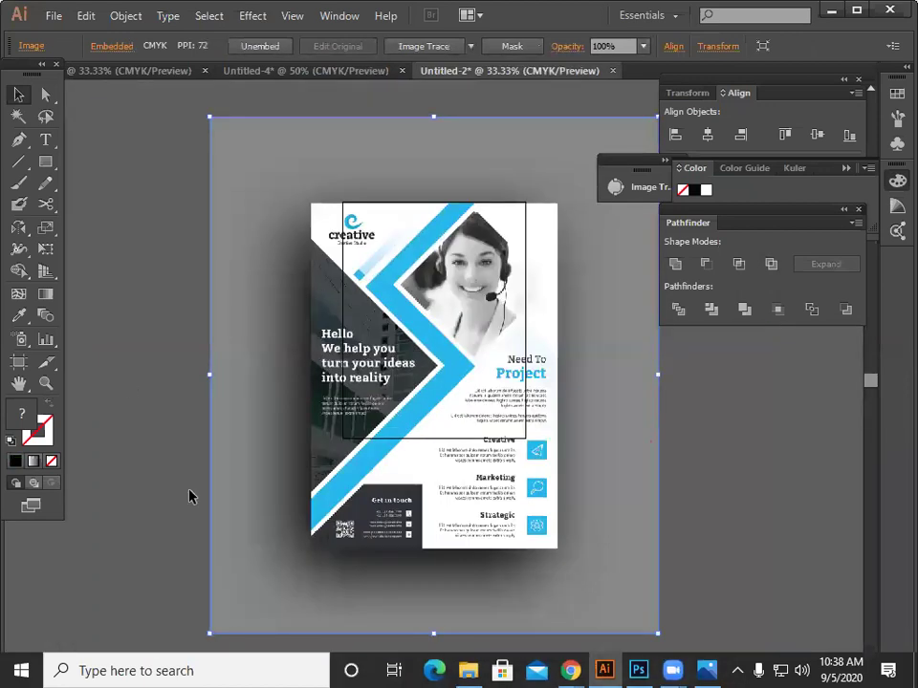
click(202, 216)
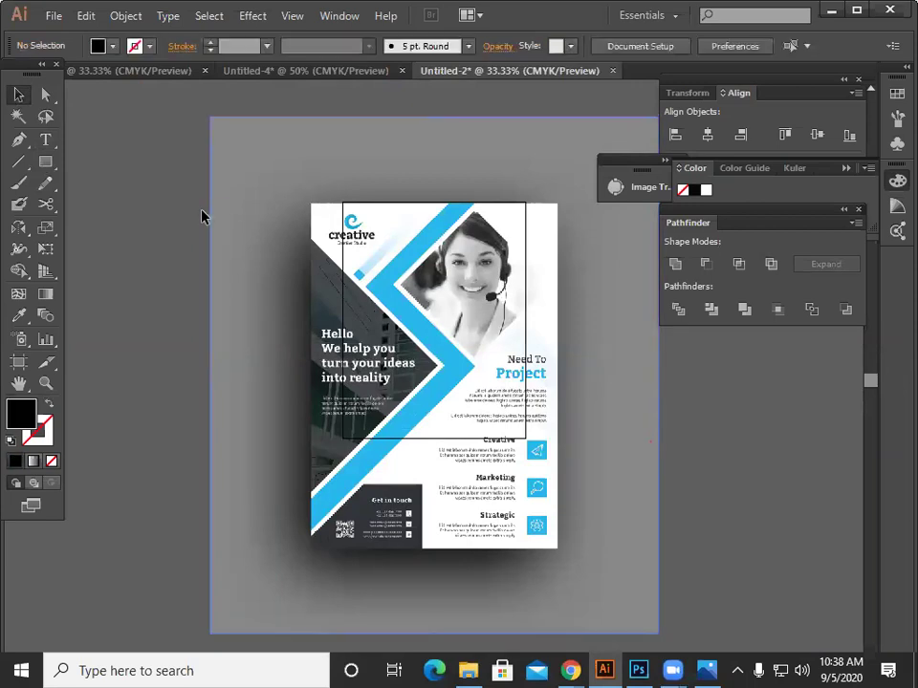
click(46, 161)
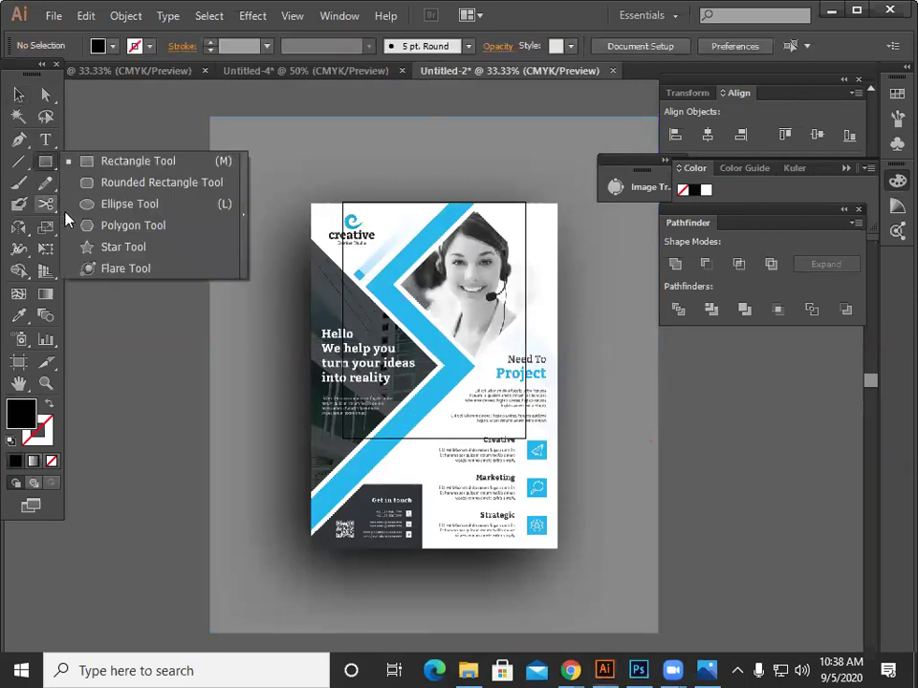
click(134, 160)
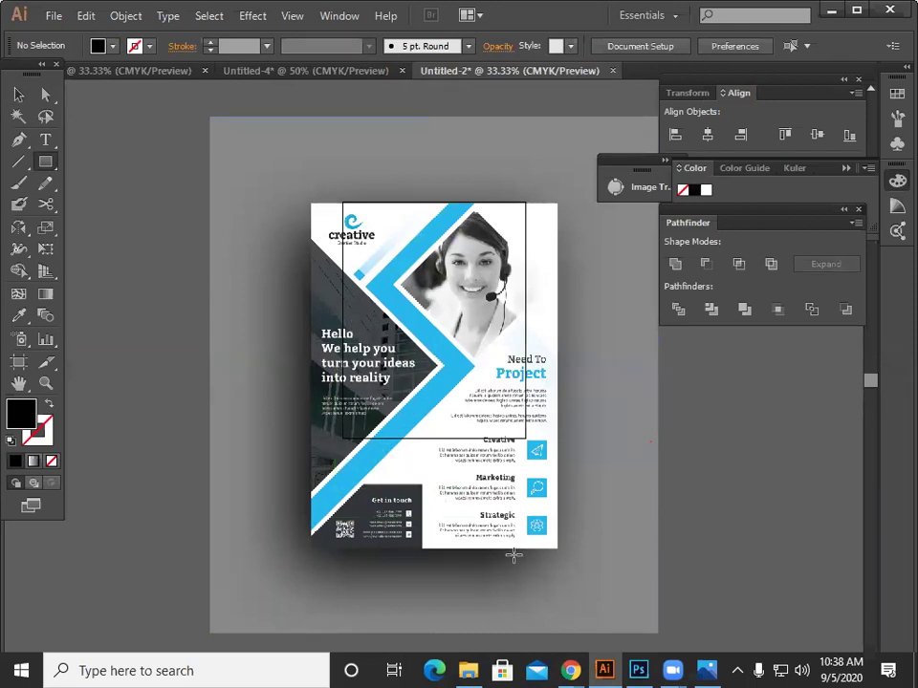
click(18, 94)
Examine the pasted reference flyer up close, from its logo, headset photo and blue chevron to the service icons and Get in touch block.
click(237, 276)
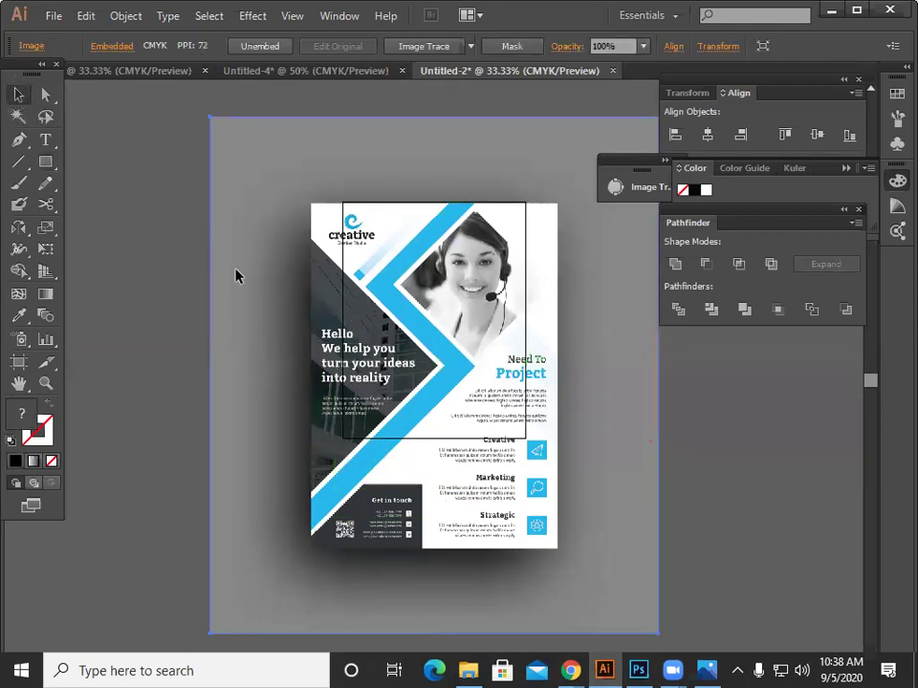
key(ctrl+equal)
key(ctrl+equal)
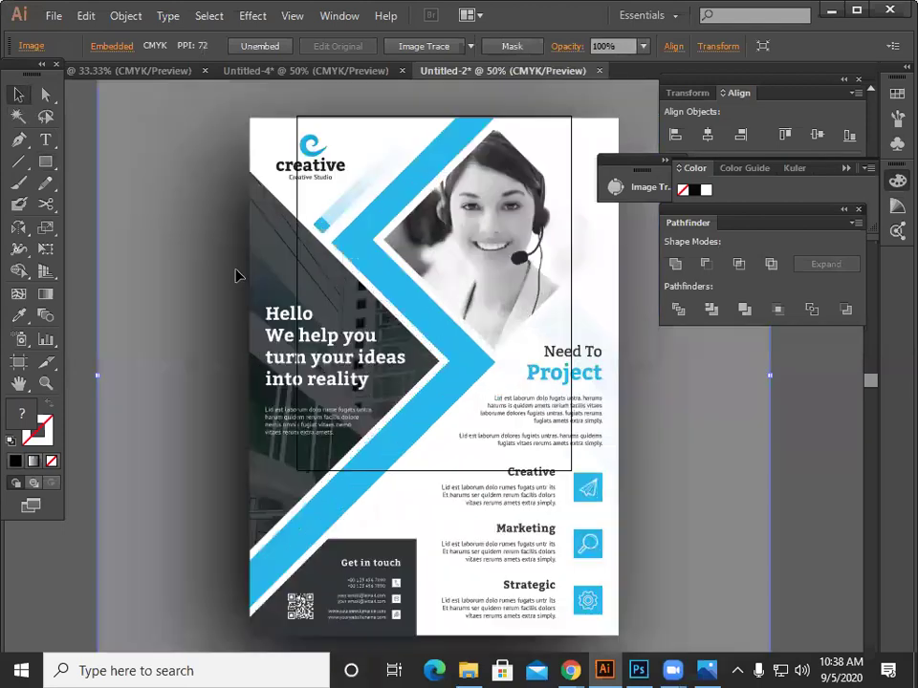
scroll(466, 385, down, 2)
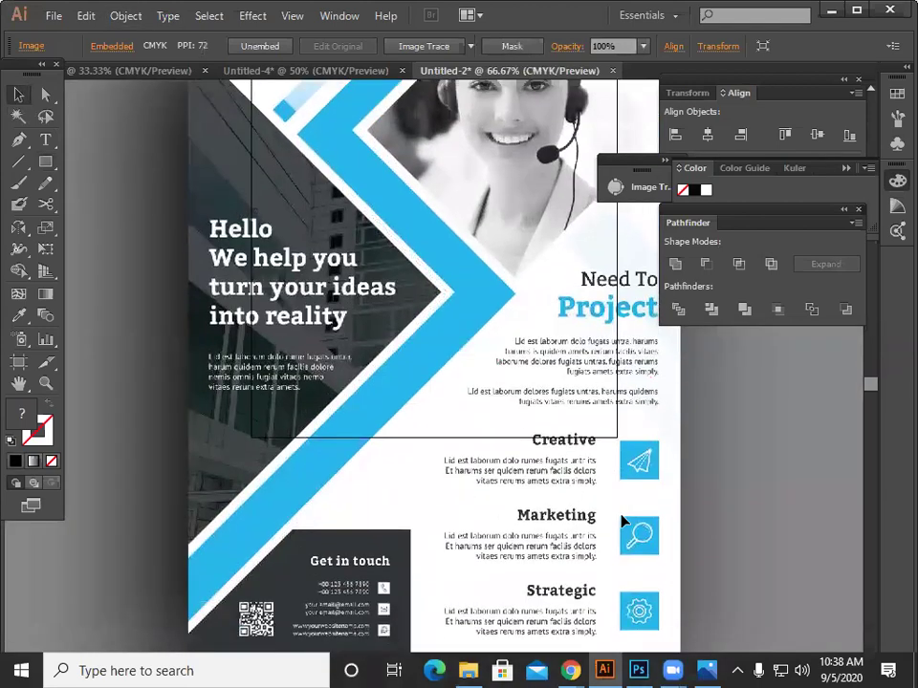
scroll(612, 579, down, 2)
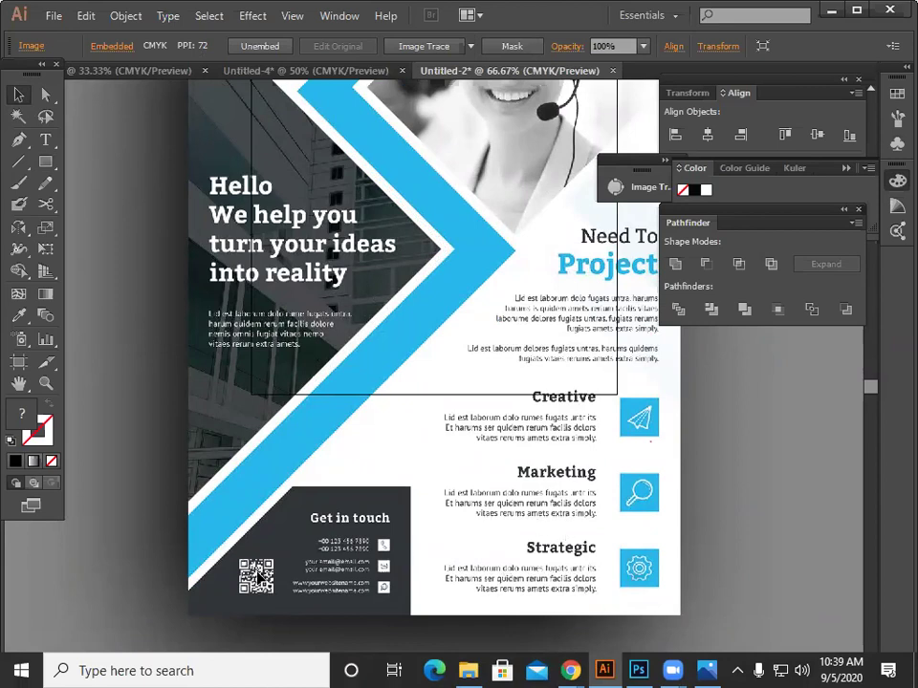
scroll(362, 443, up, 1)
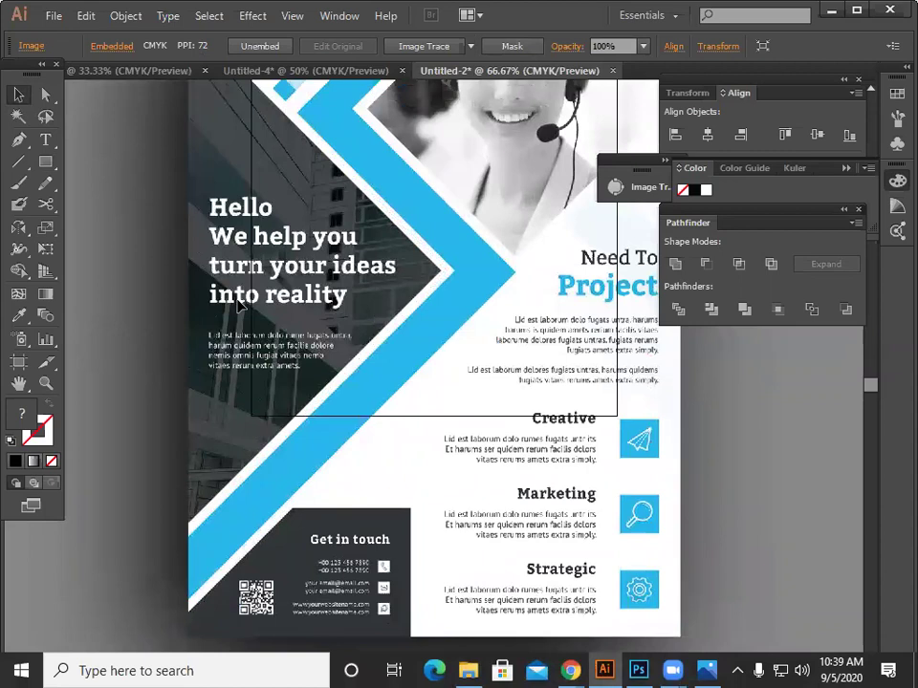
scroll(372, 367, up, 3)
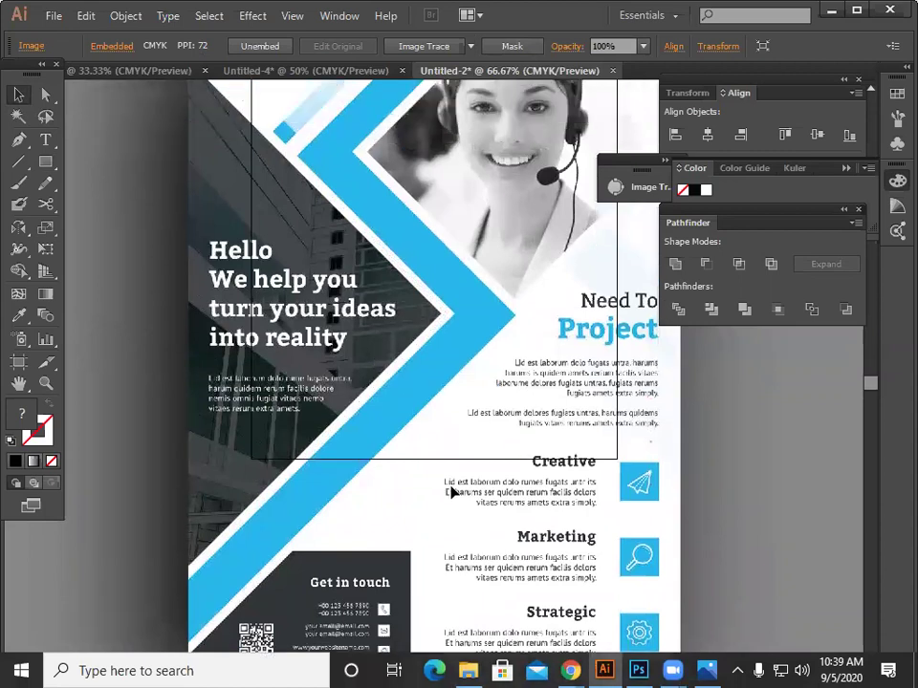
scroll(495, 541, up, 3)
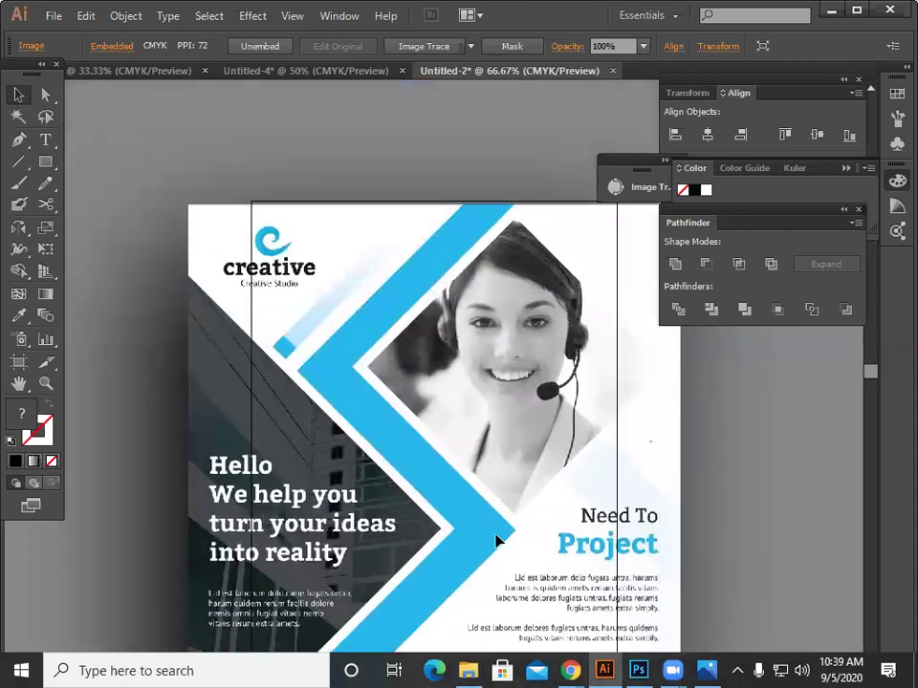
scroll(504, 502, up, 3)
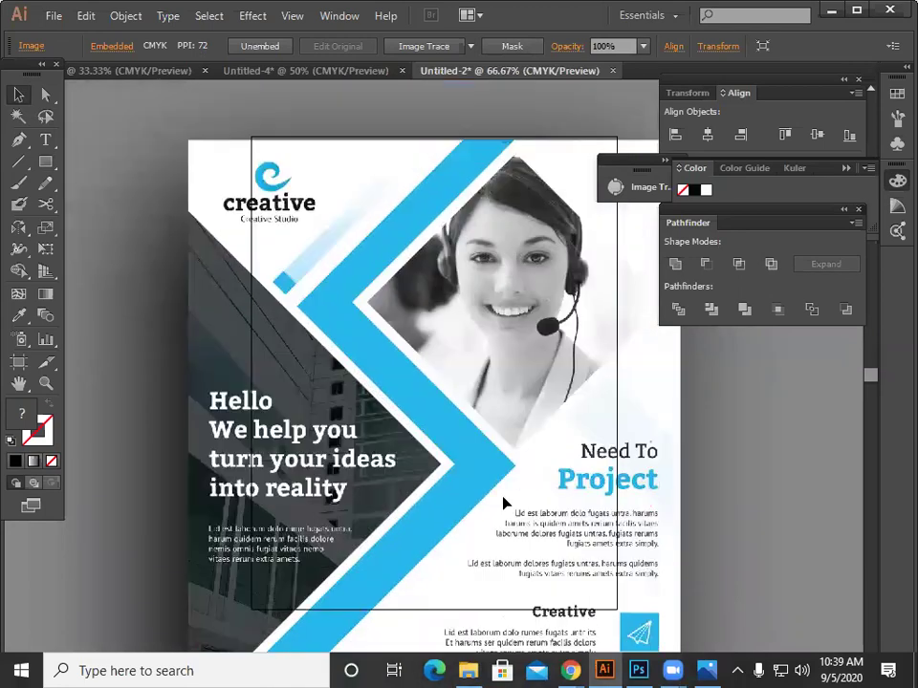
scroll(504, 501, up, 2)
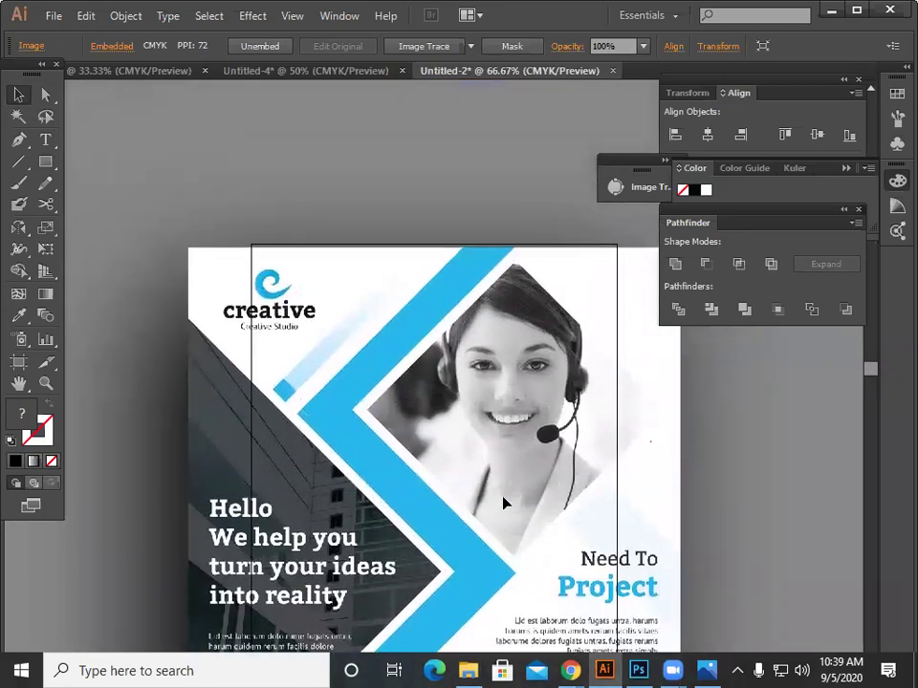
scroll(325, 465, down, 4)
scroll(326, 465, down, 5)
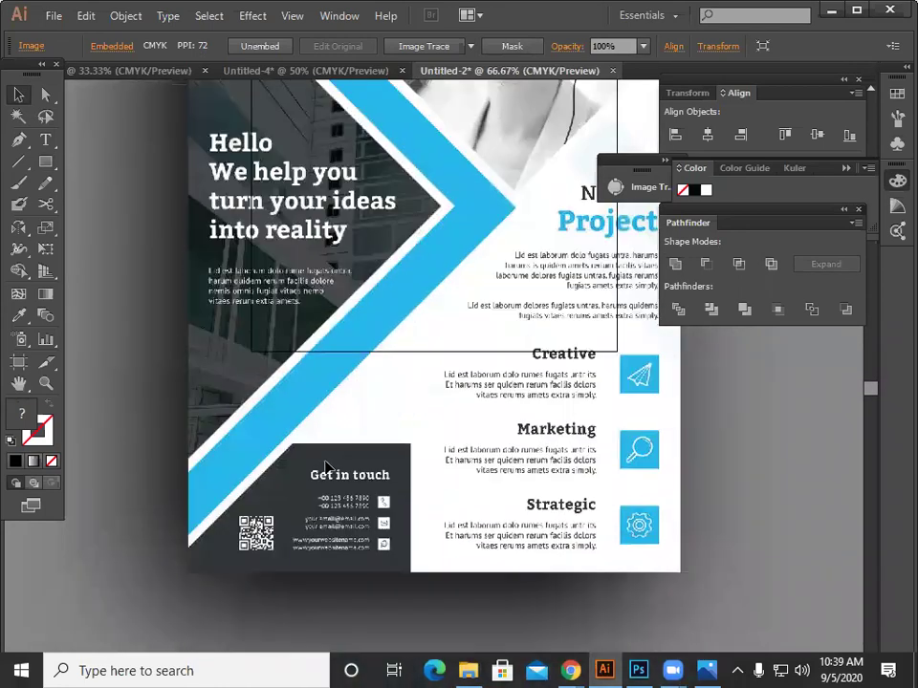
scroll(326, 465, up, 4)
scroll(326, 465, up, 4)
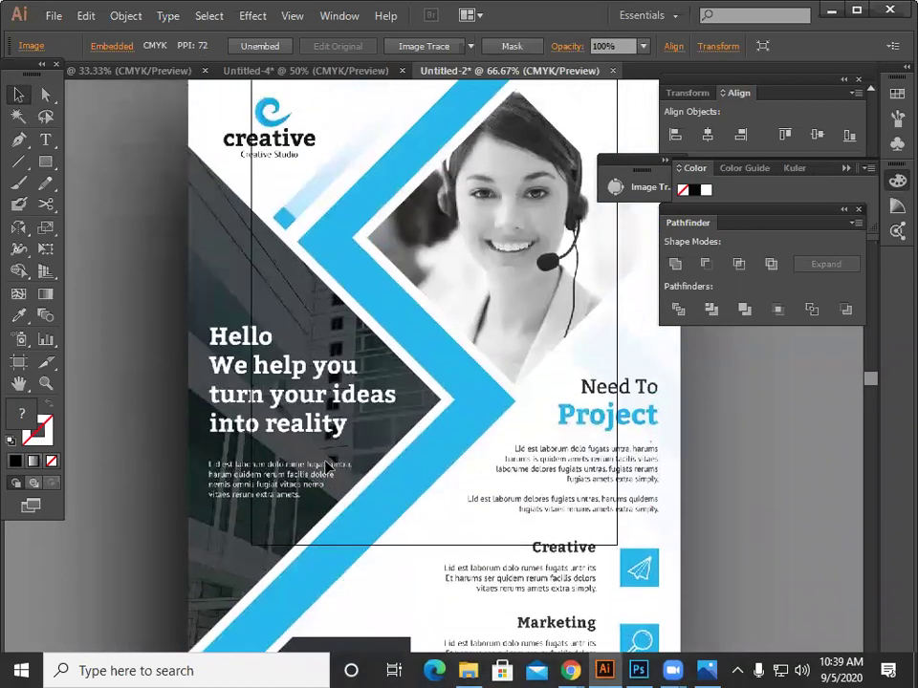
scroll(326, 465, up, 2)
scroll(328, 478, down, 6)
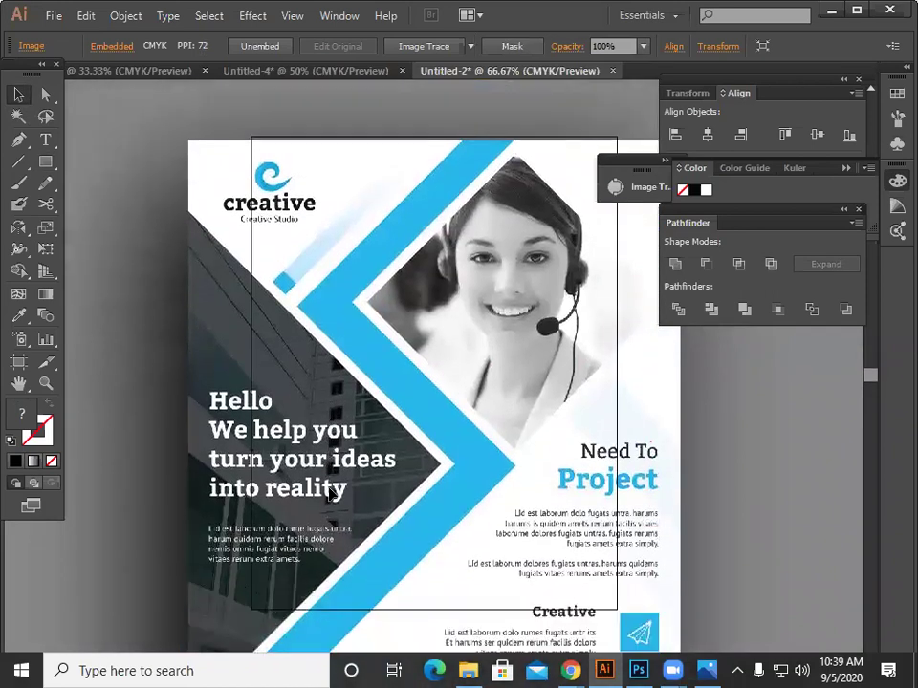
scroll(328, 494, down, 5)
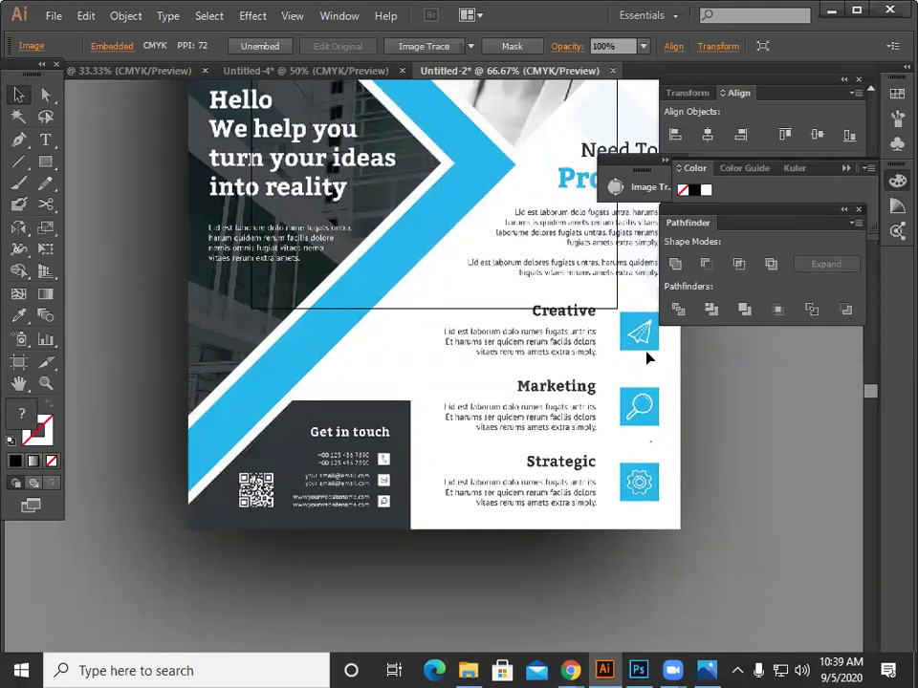
scroll(641, 434, up, 1)
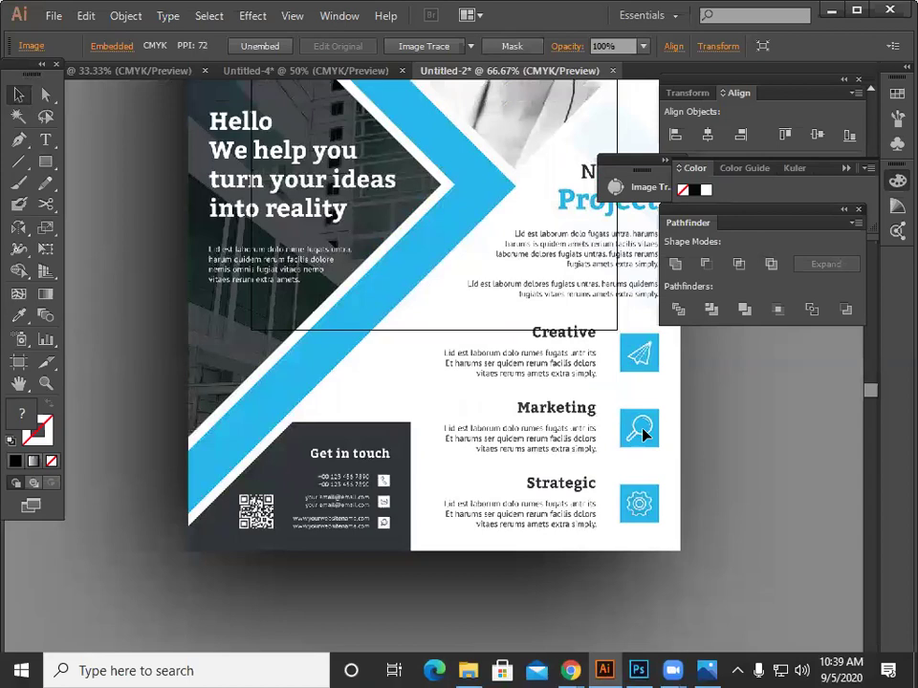
scroll(641, 434, down, 1)
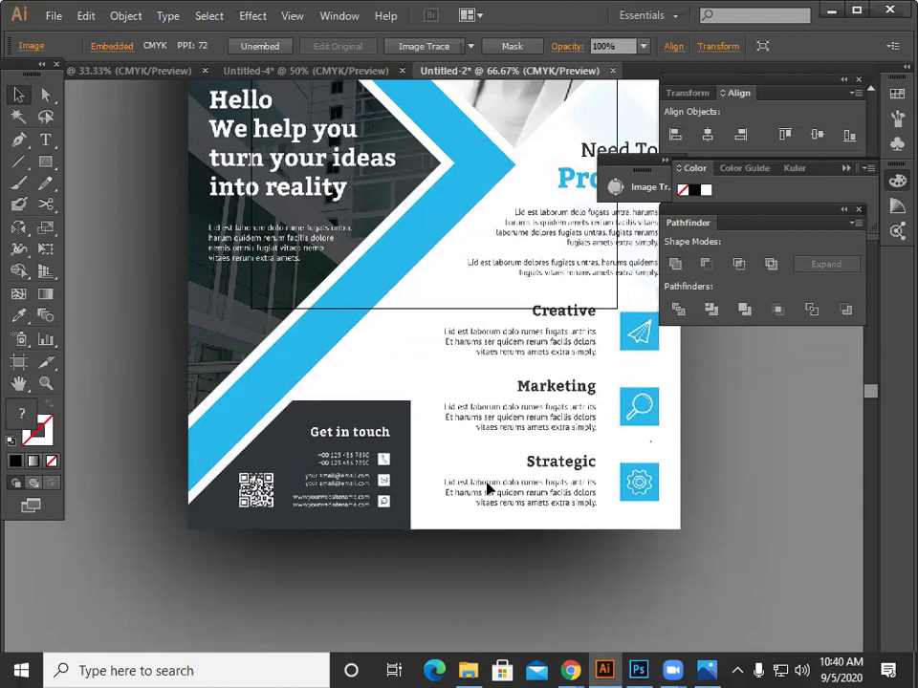
scroll(645, 483, up, 1)
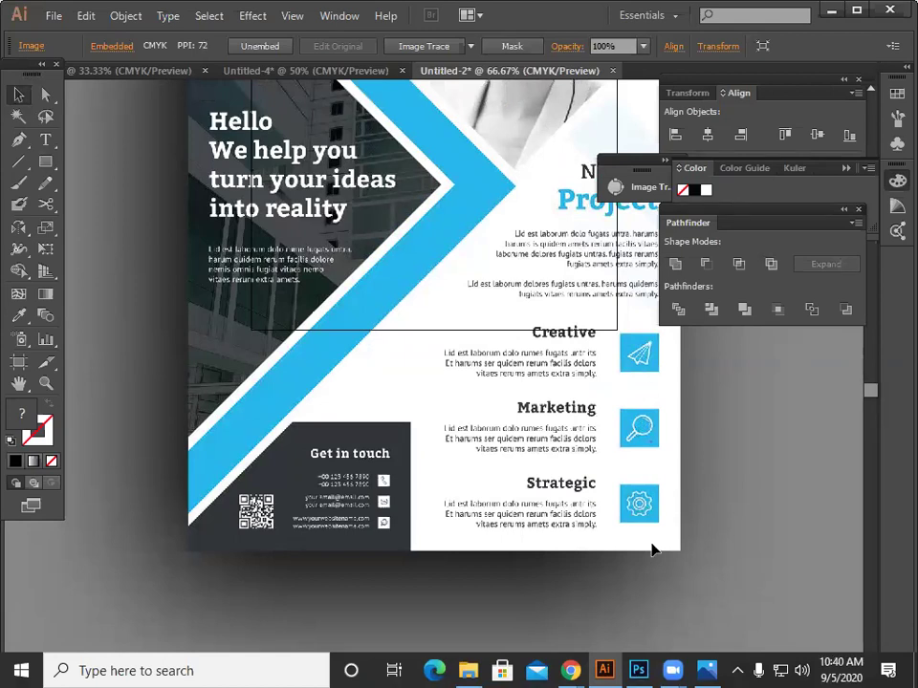
scroll(653, 550, up, 5)
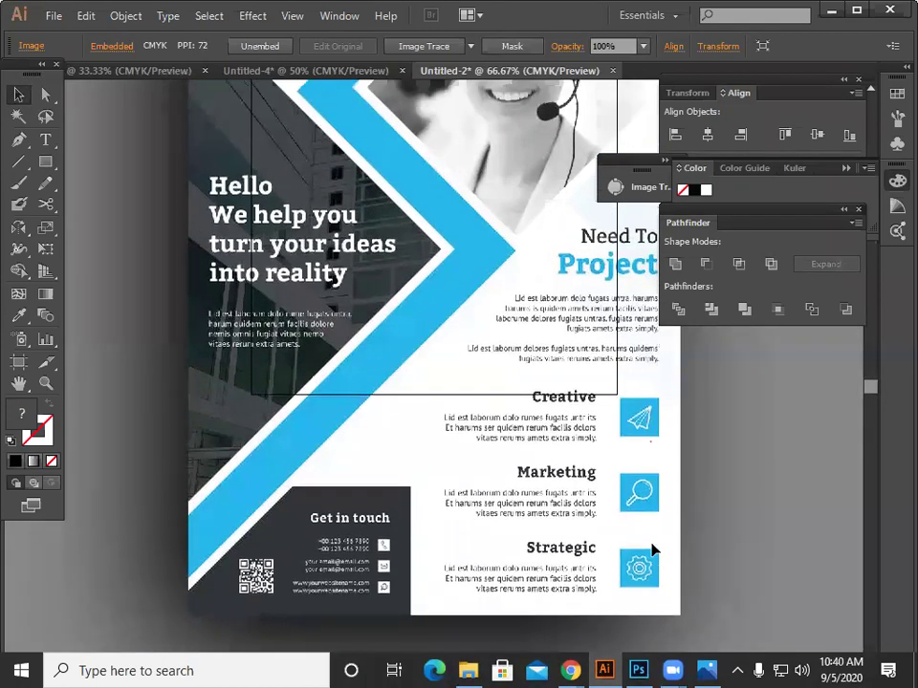
scroll(656, 558, down, 1)
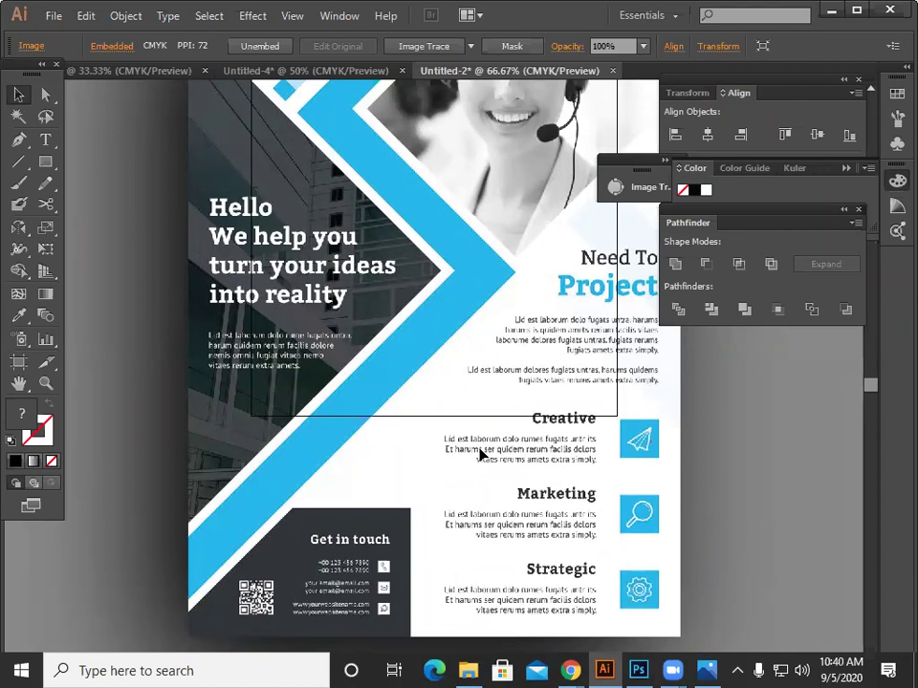
Examine the reference flyer's Creative, Marketing and Strategic icon blocks, along with its headline, body text and Get in touch section.
scroll(480, 454, up, 1)
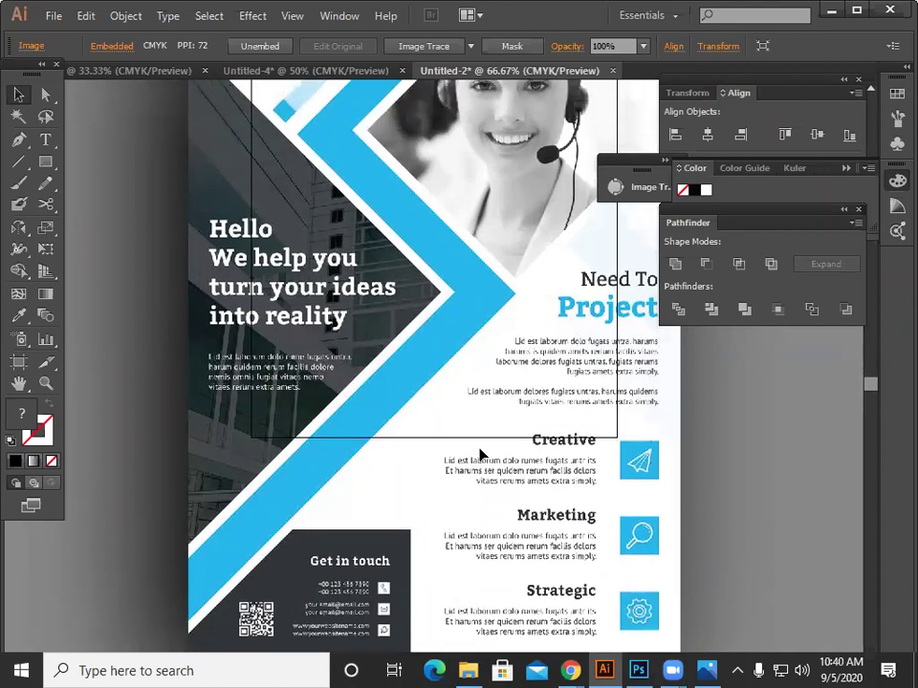
scroll(480, 454, down, 2)
scroll(480, 454, down, 2)
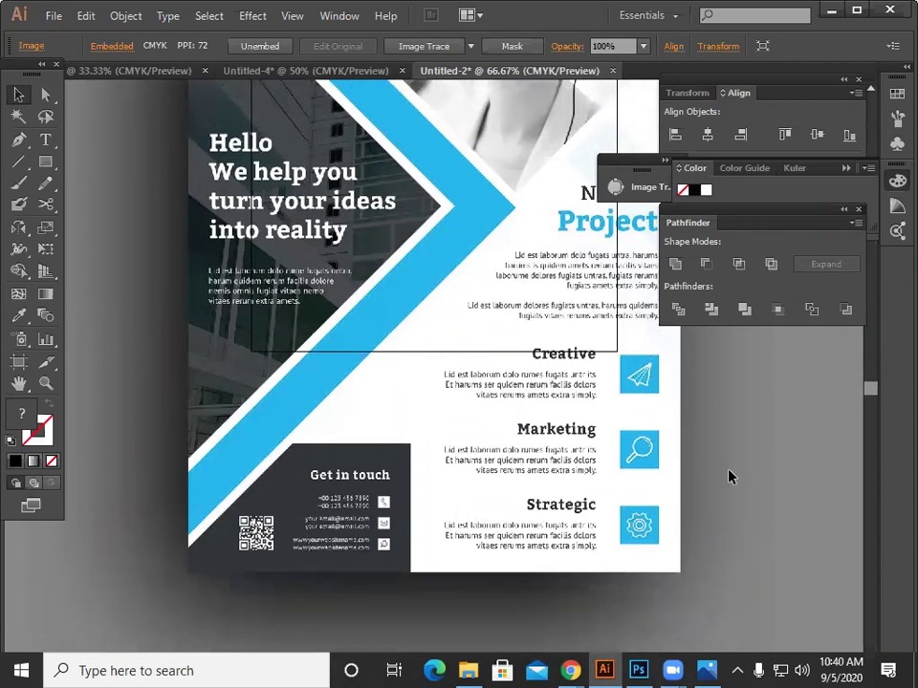
scroll(729, 476, up, 2)
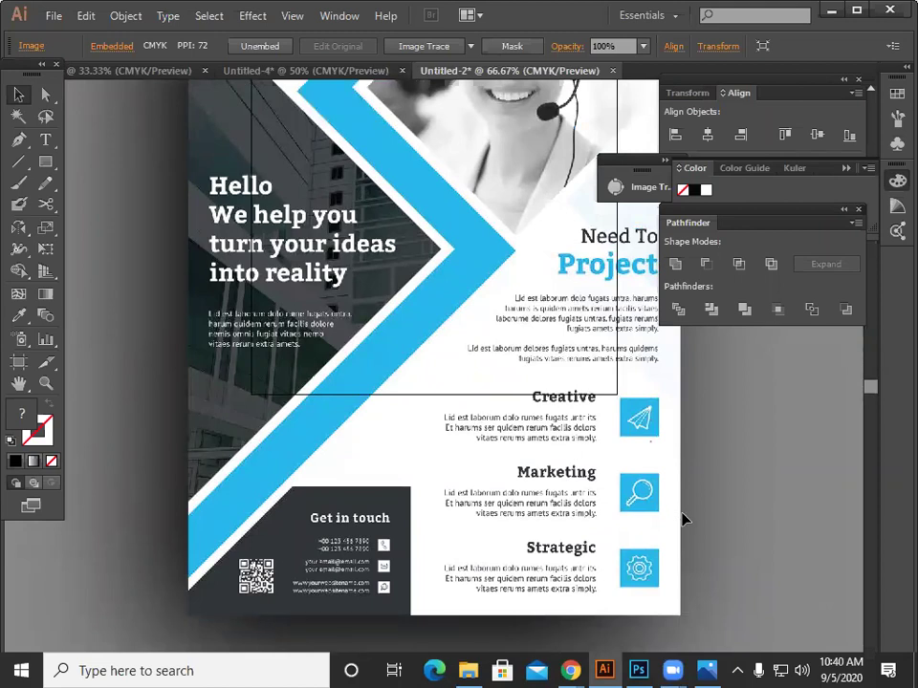
scroll(683, 519, up, 3)
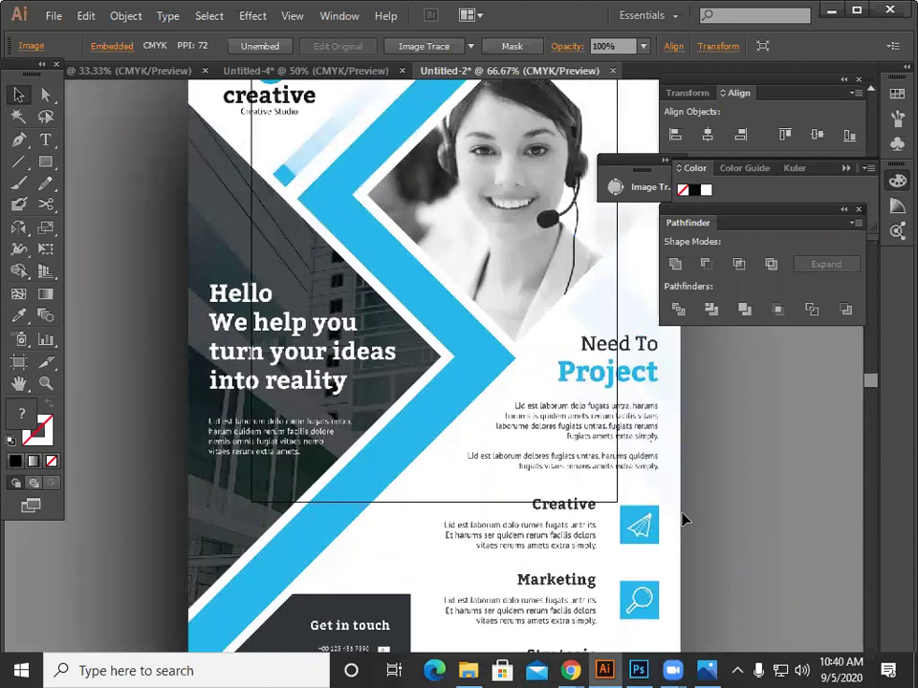
scroll(683, 519, down, 1)
scroll(683, 519, down, 2)
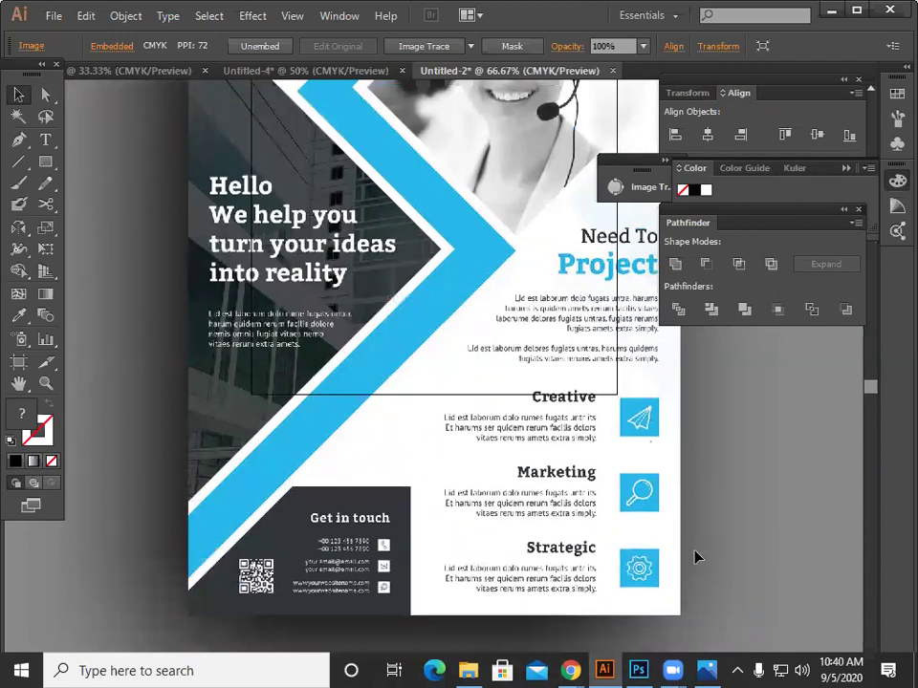
scroll(695, 558, down, 1)
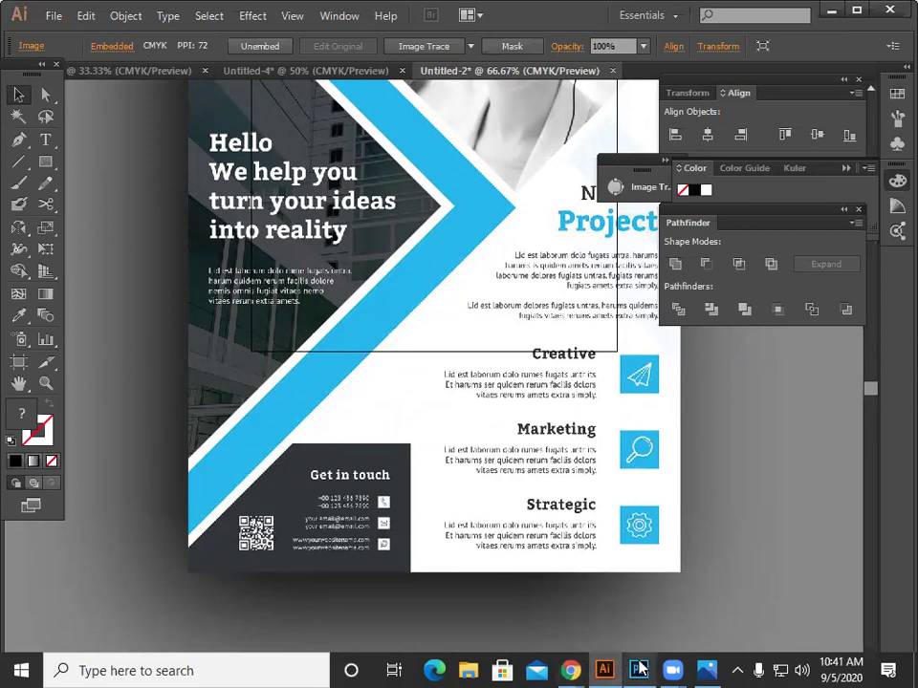
scroll(574, 535, up, 1)
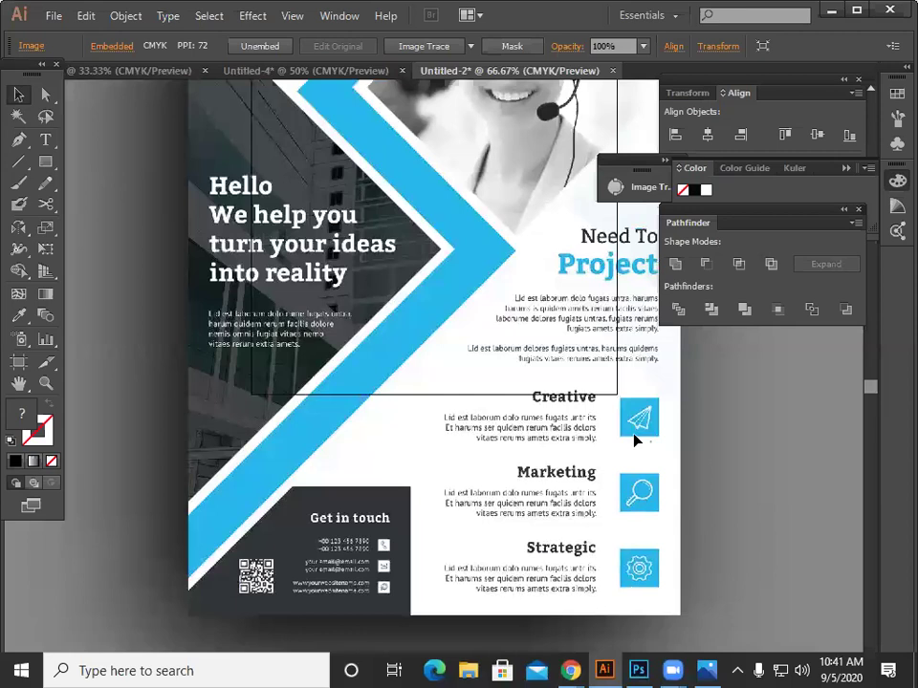
Switch to Chrome, search Google for "icon vector" and open the image results.
click(829, 10)
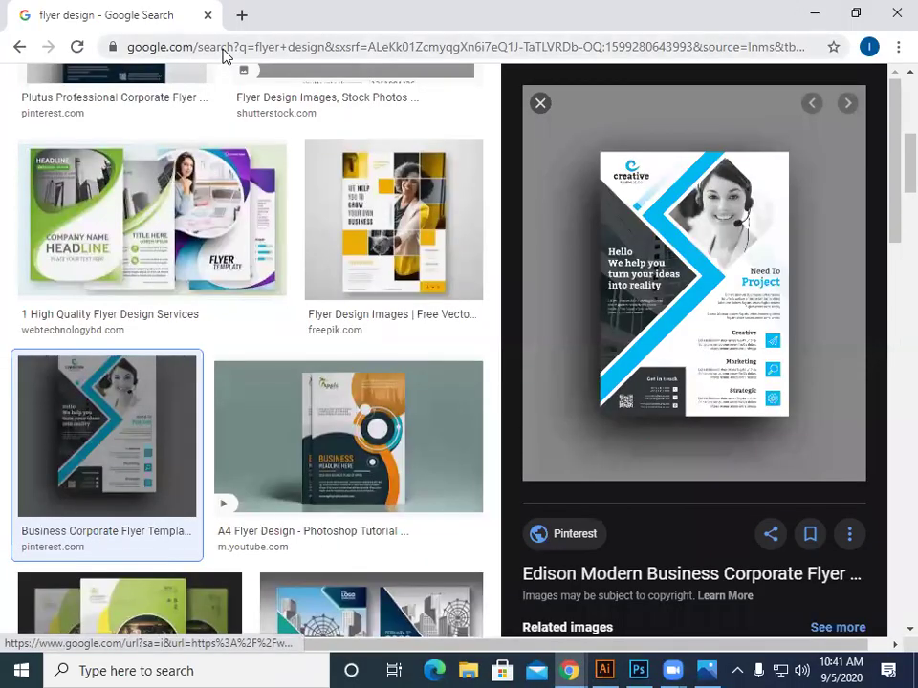
click(221, 48)
key(BackSpace)
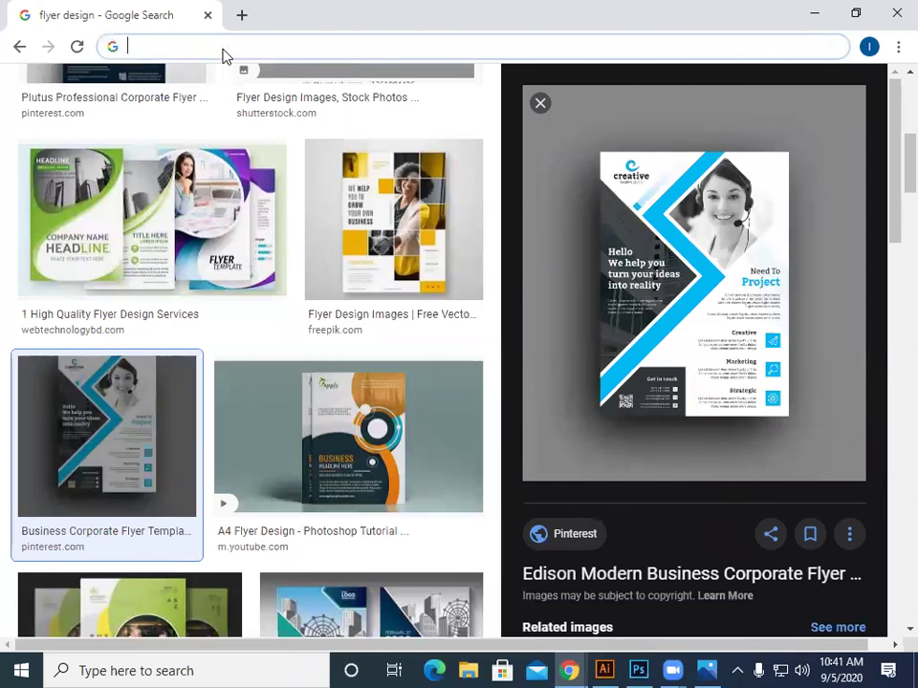
text(ico)
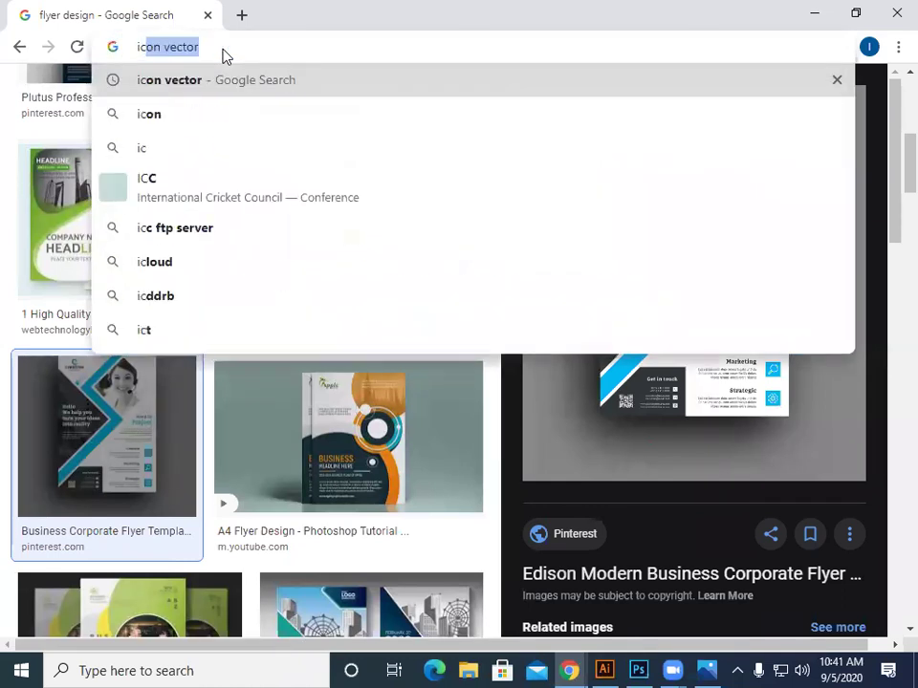
text(n)
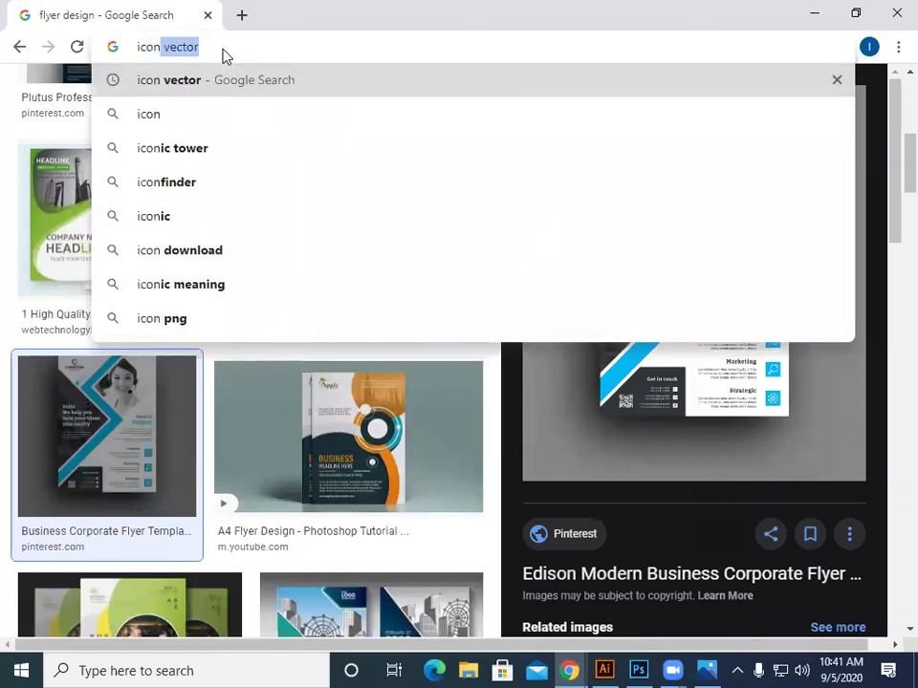
click(213, 89)
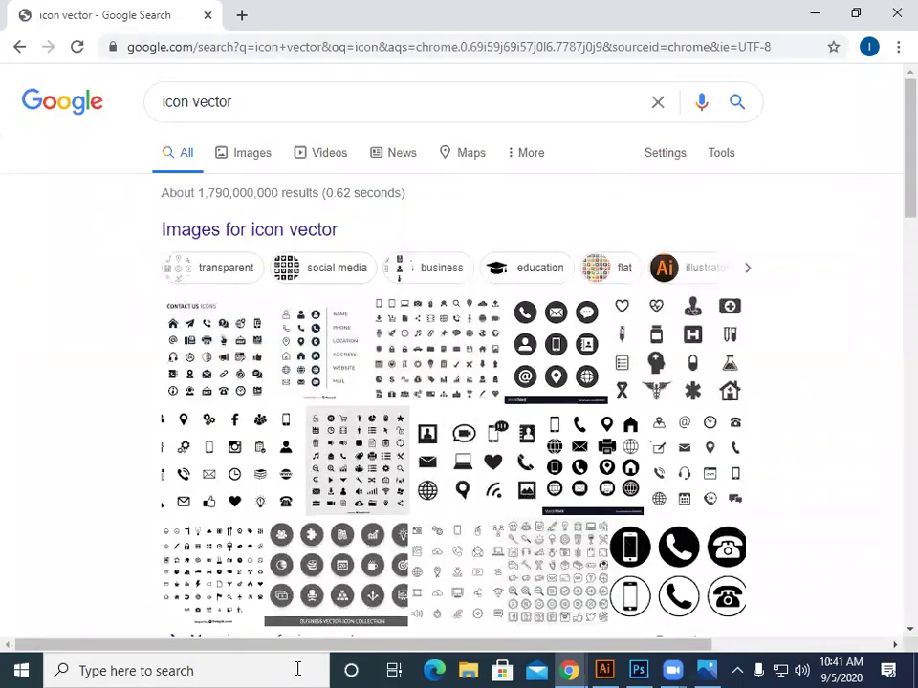
click(318, 352)
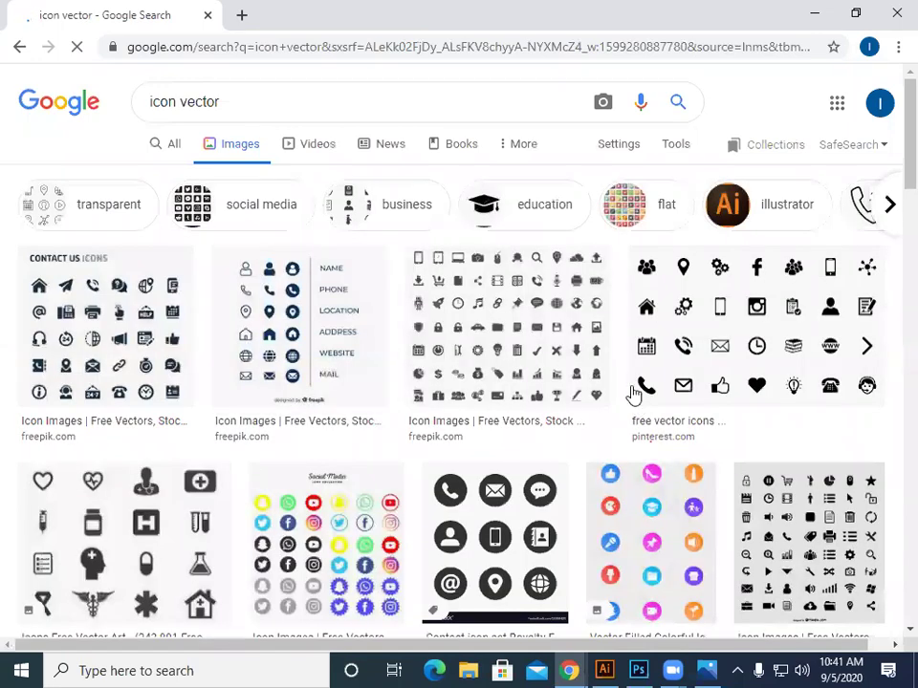
Browse the icon vector image results for contact, business, social media and service icons suitable for a flyer.
scroll(635, 395, down, 3)
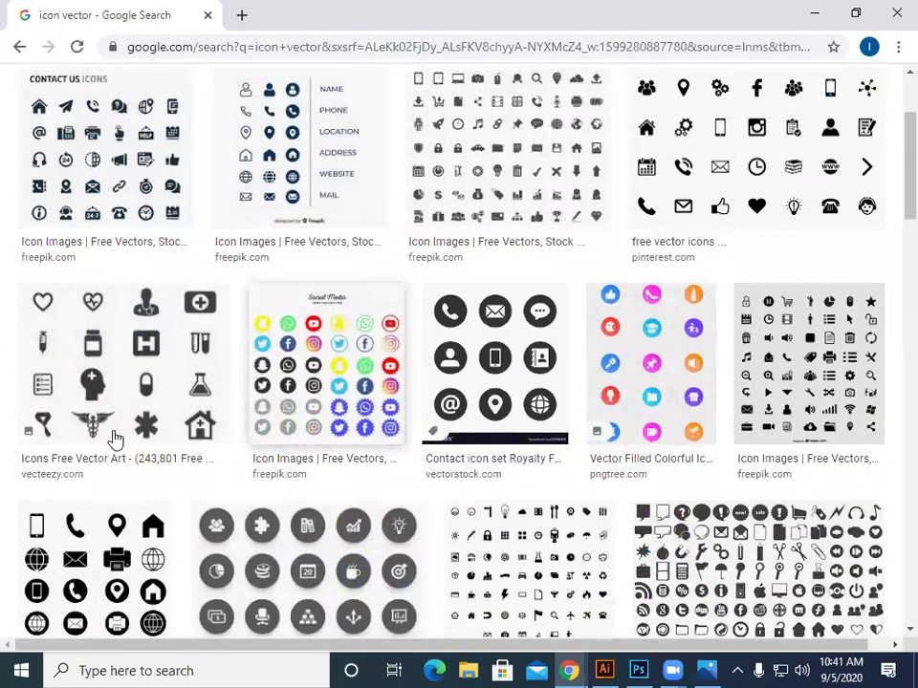
scroll(104, 459, down, 1)
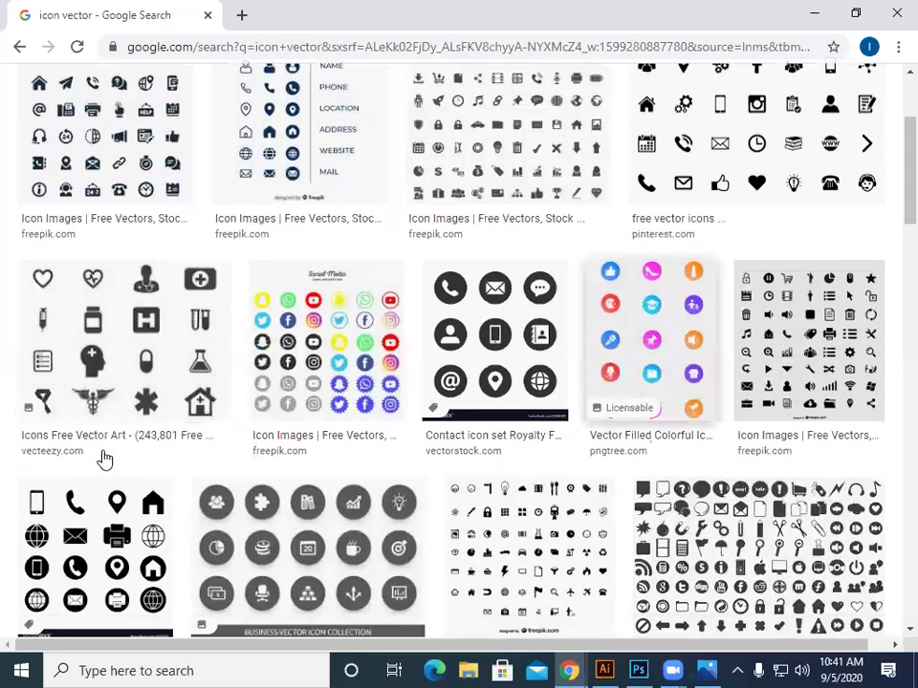
scroll(127, 459, down, 3)
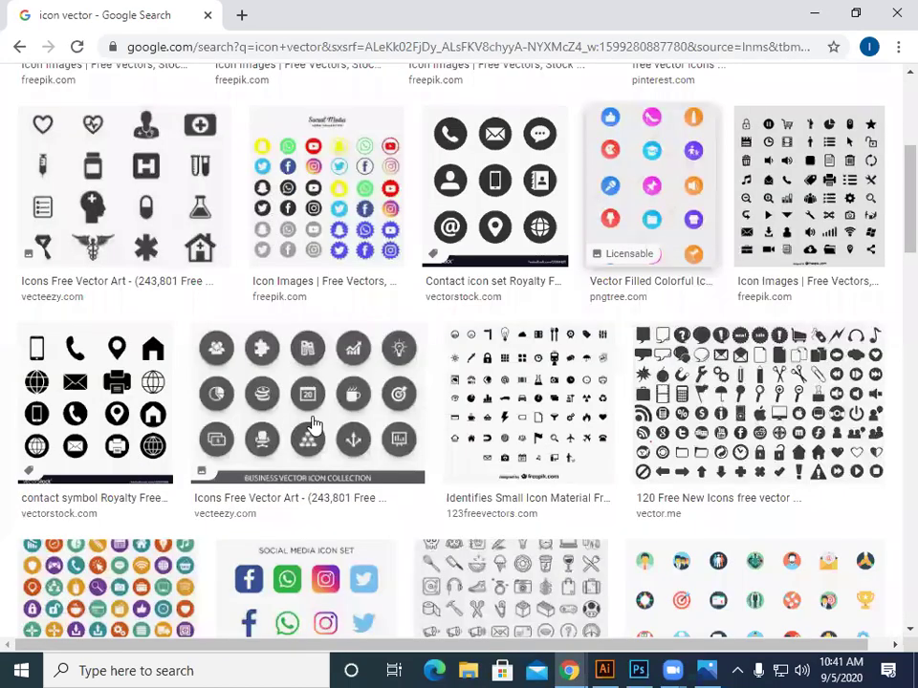
scroll(326, 451, down, 1)
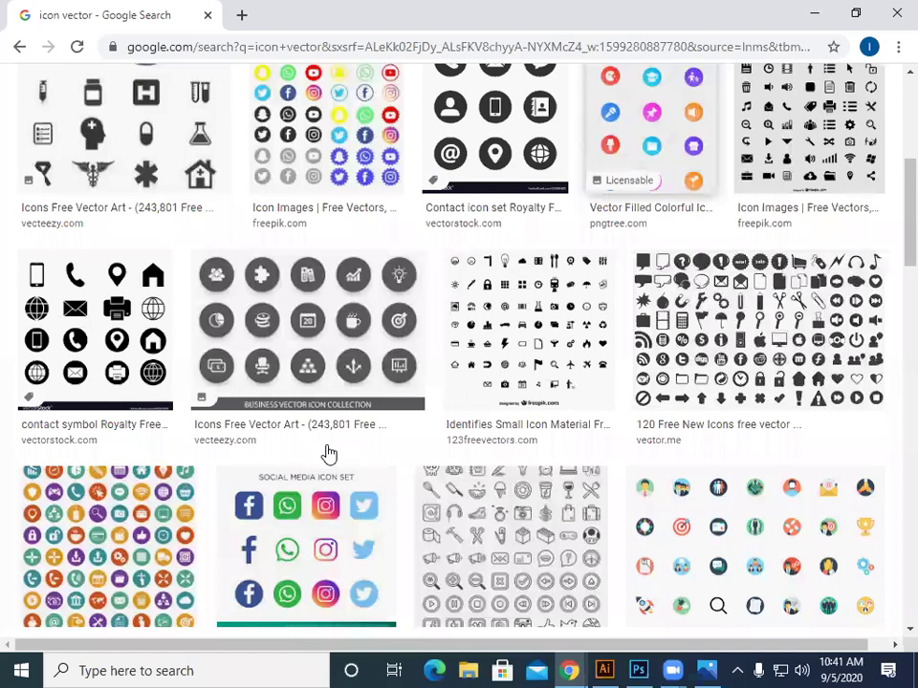
scroll(327, 453, down, 10)
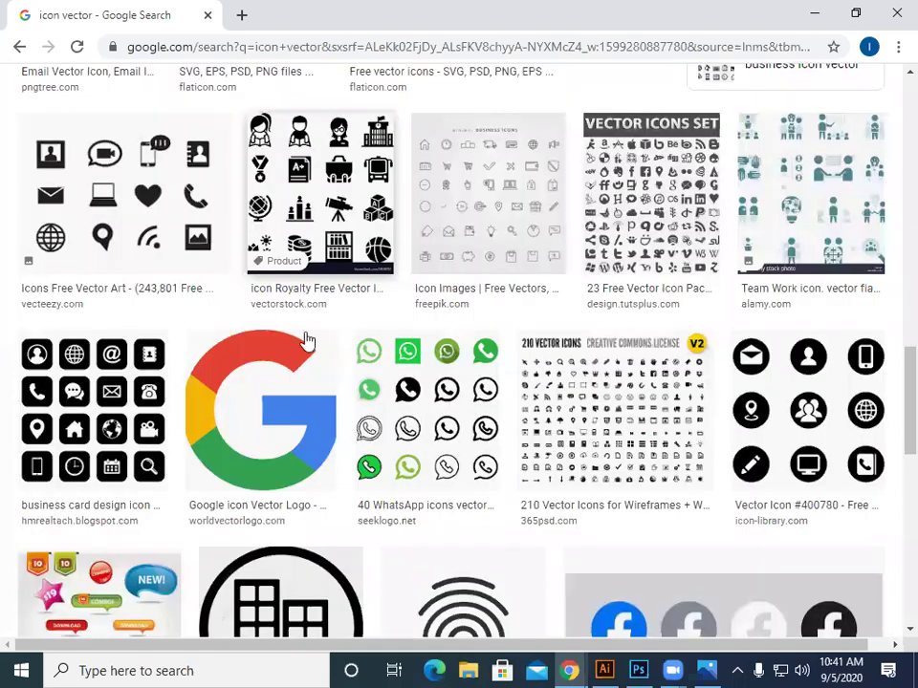
scroll(489, 501, down, 5)
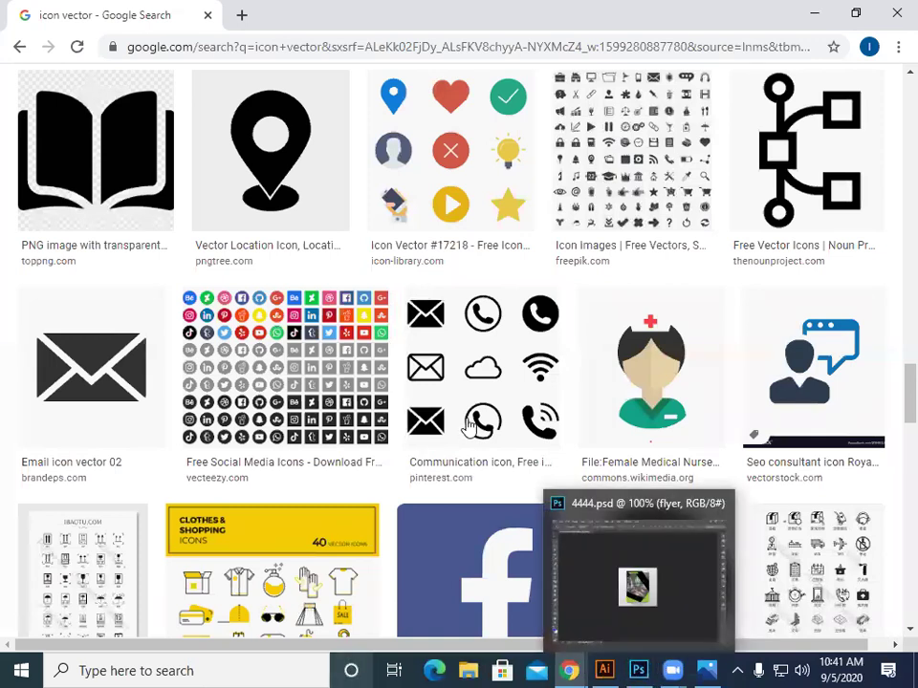
scroll(479, 420, down, 3)
scroll(521, 507, down, 3)
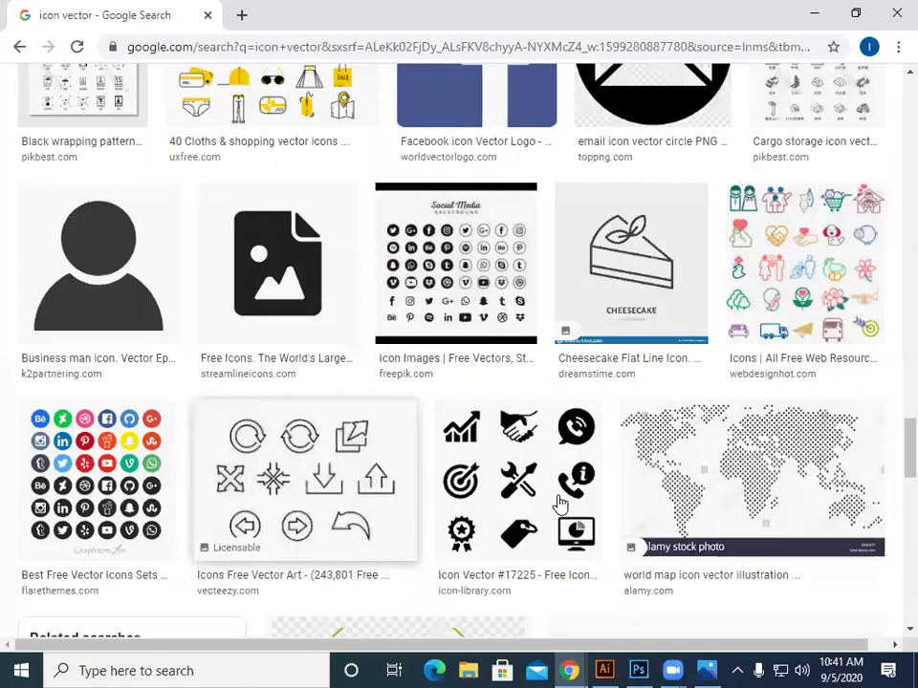
scroll(560, 504, down, 3)
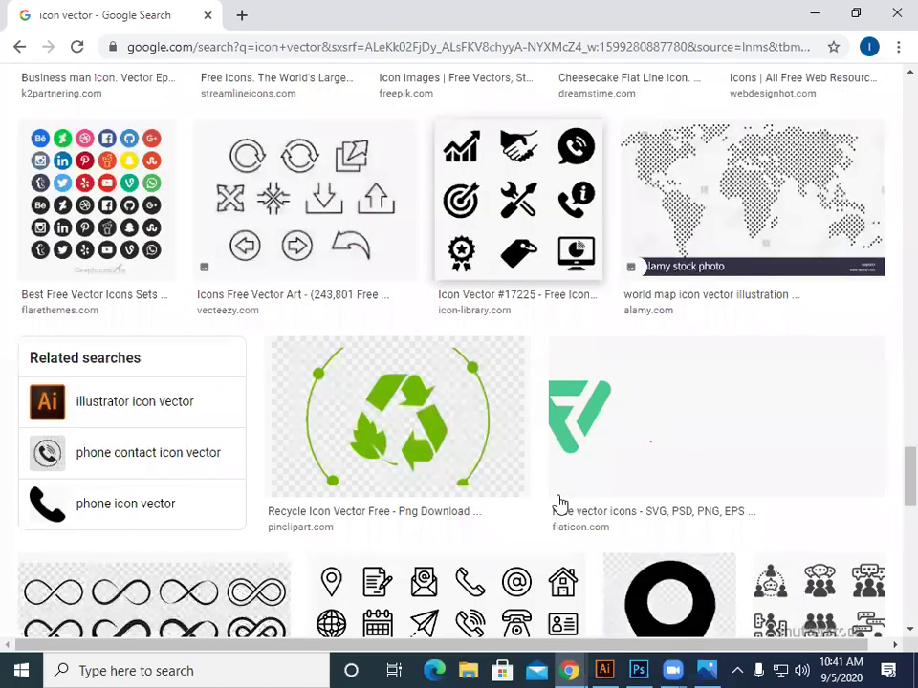
scroll(560, 504, down, 5)
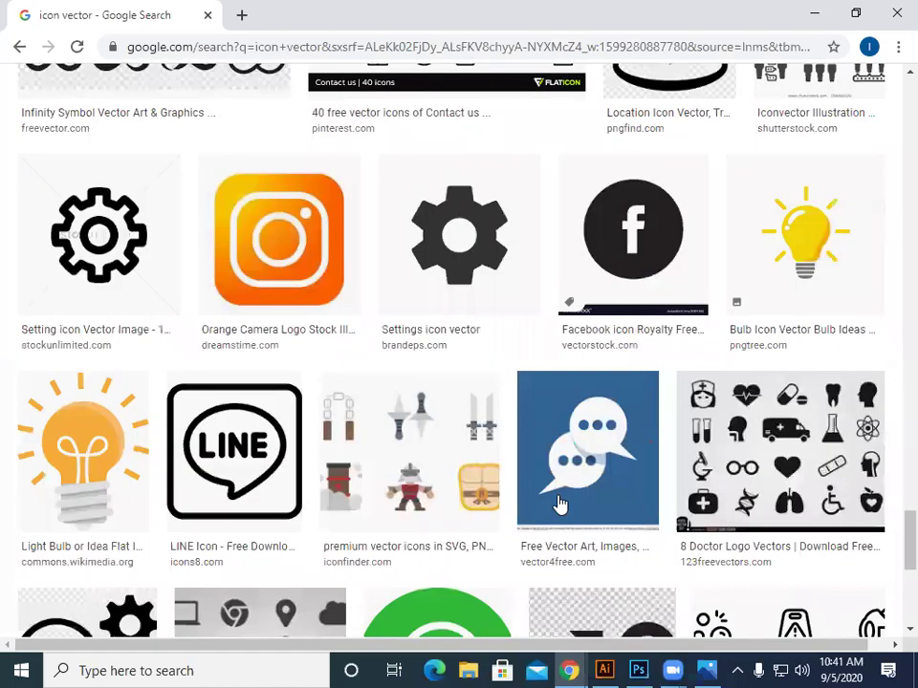
scroll(560, 504, down, 4)
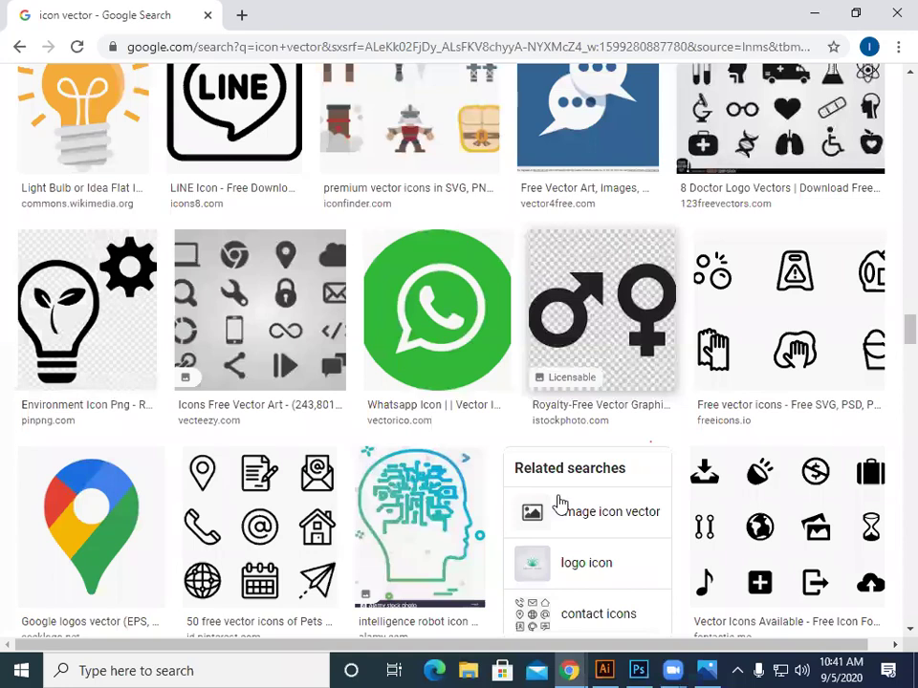
scroll(560, 504, down, 3)
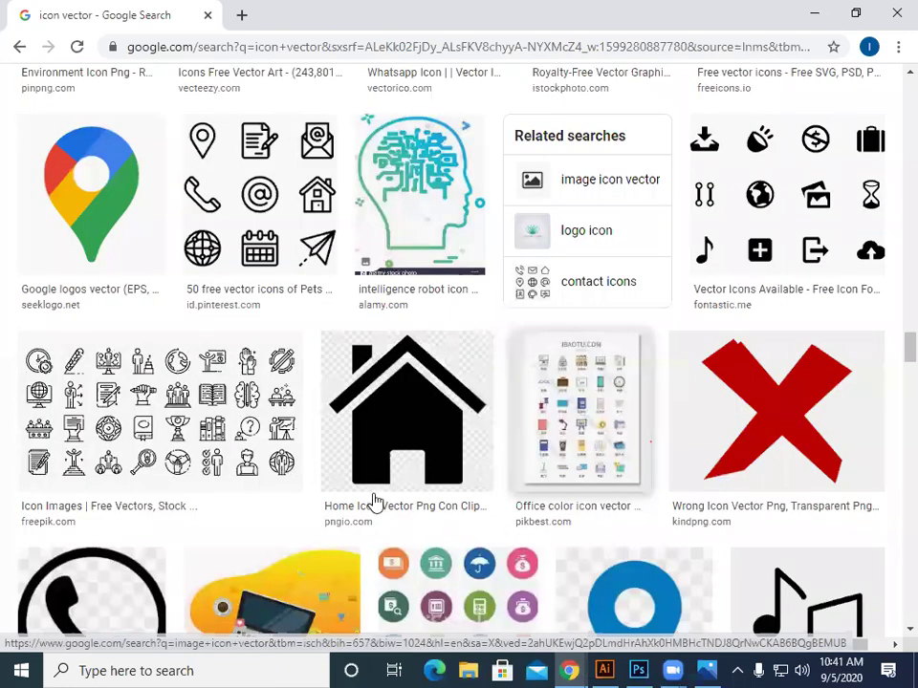
scroll(375, 502, down, 5)
scroll(375, 502, down, 4)
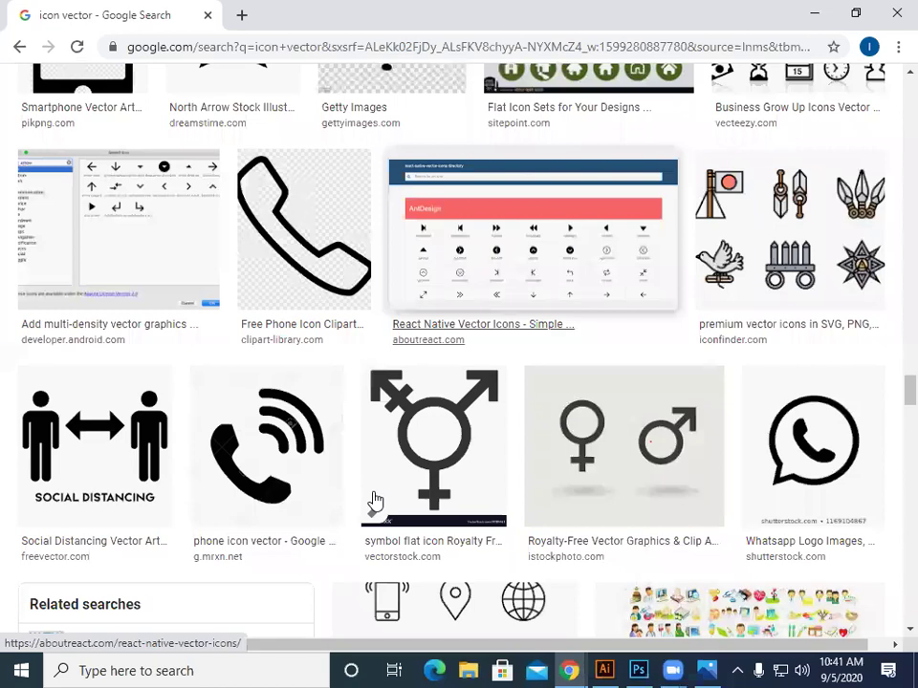
scroll(375, 501, down, 5)
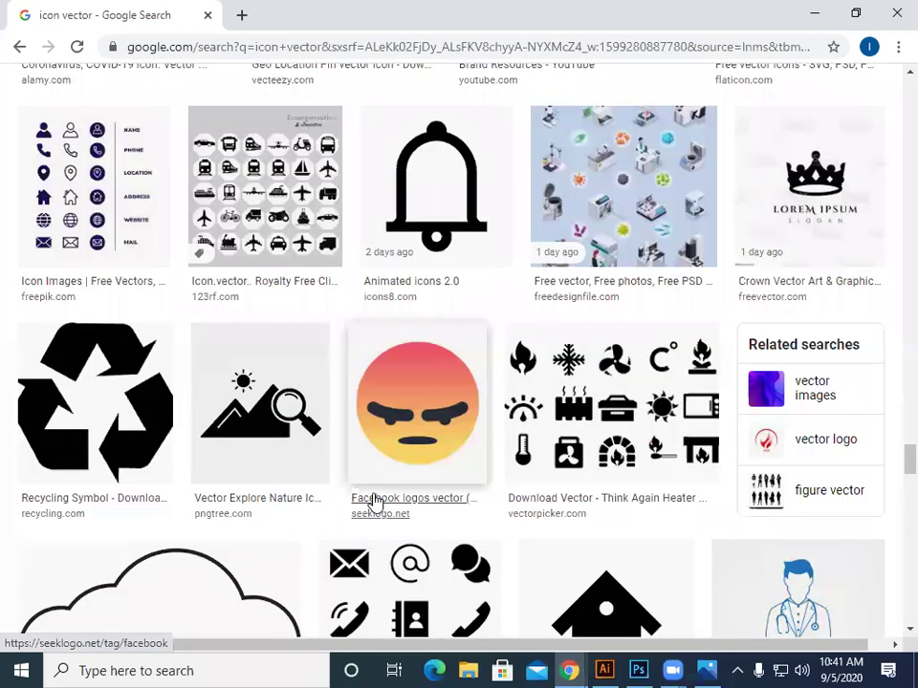
scroll(376, 502, down, 5)
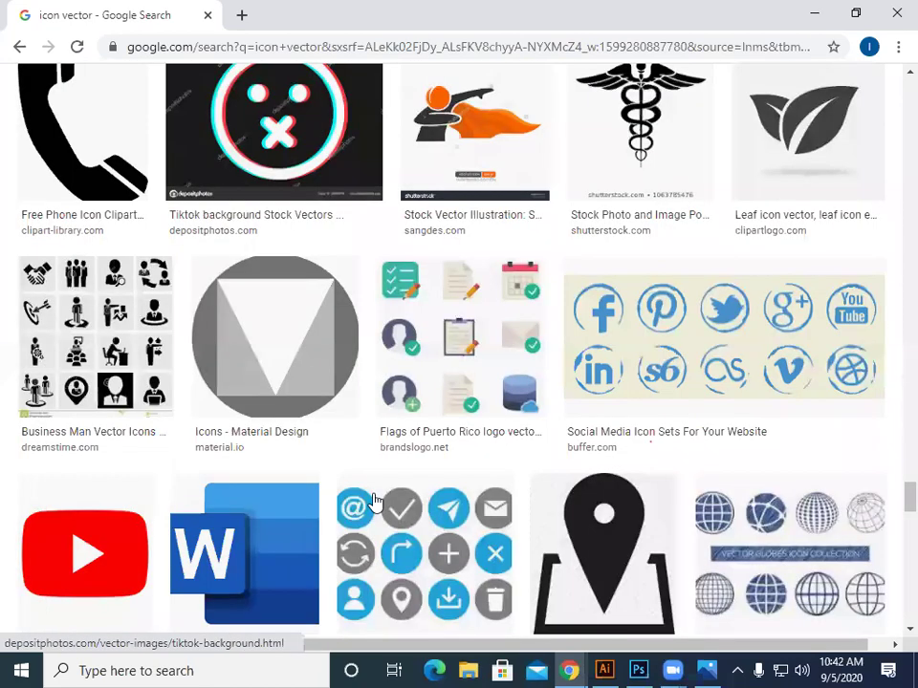
scroll(374, 502, down, 6)
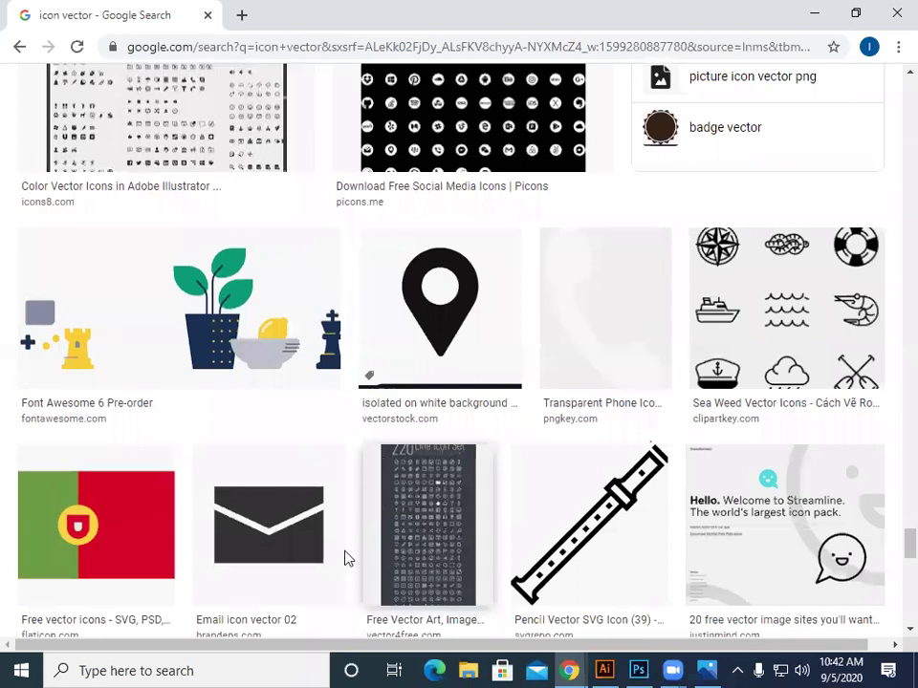
scroll(346, 559, up, 5)
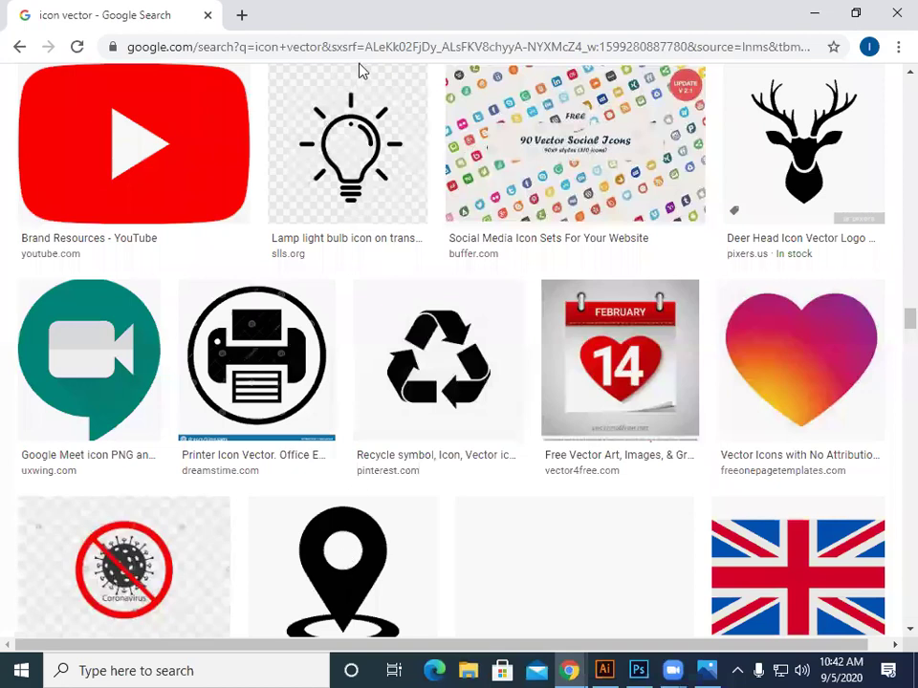
scroll(379, 104, down, 10)
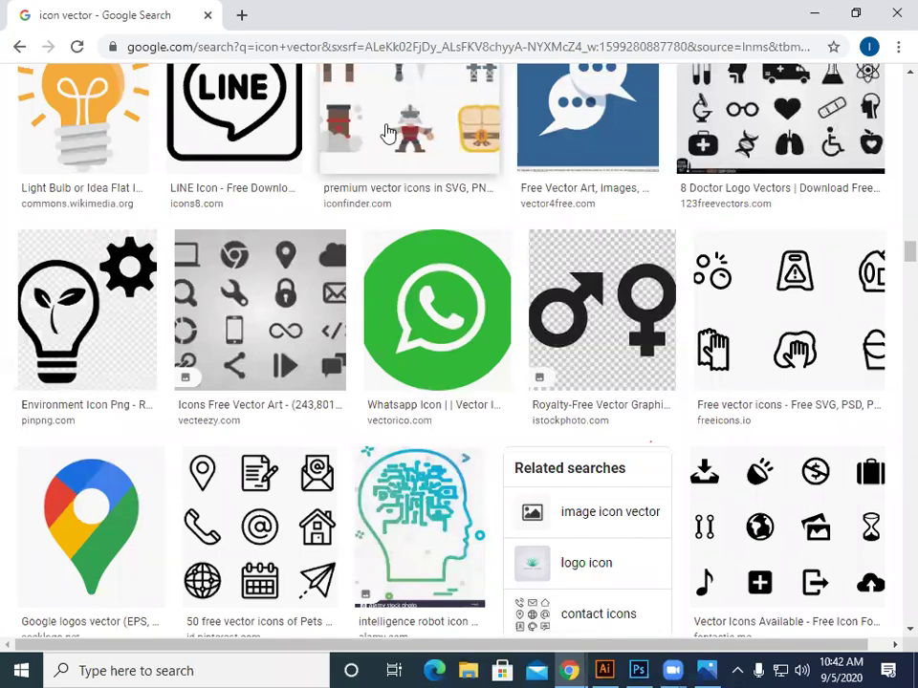
scroll(558, 236, up, 5)
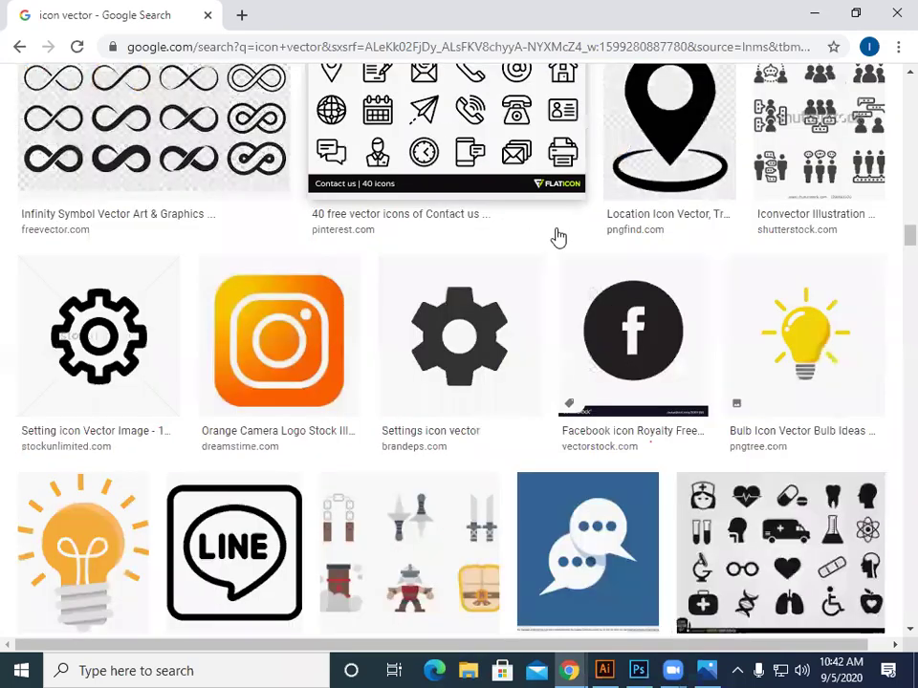
scroll(552, 232, up, 5)
scroll(564, 301, down, 5)
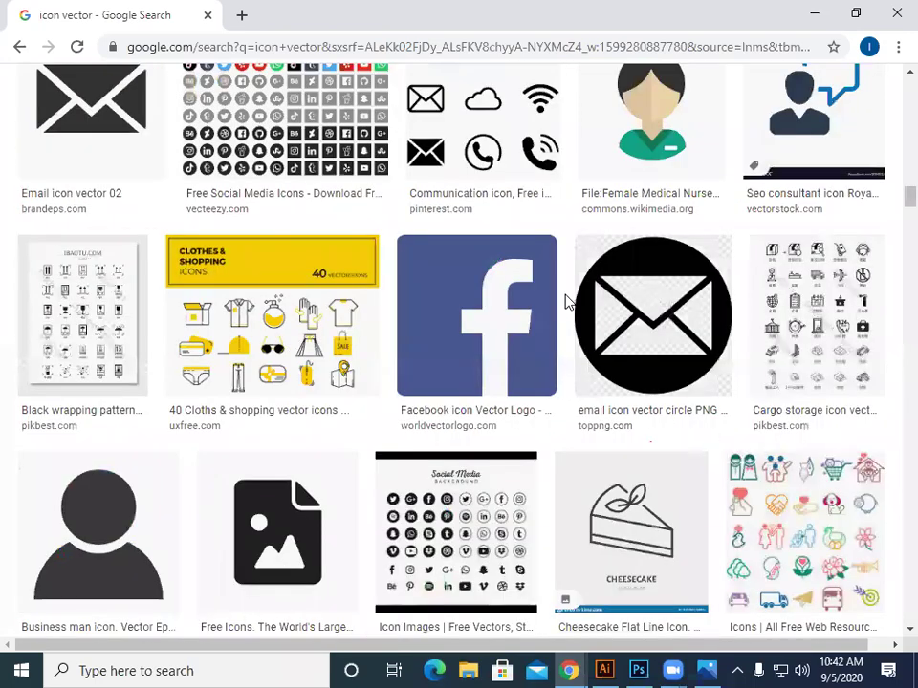
scroll(565, 301, up, 4)
scroll(588, 563, down, 2)
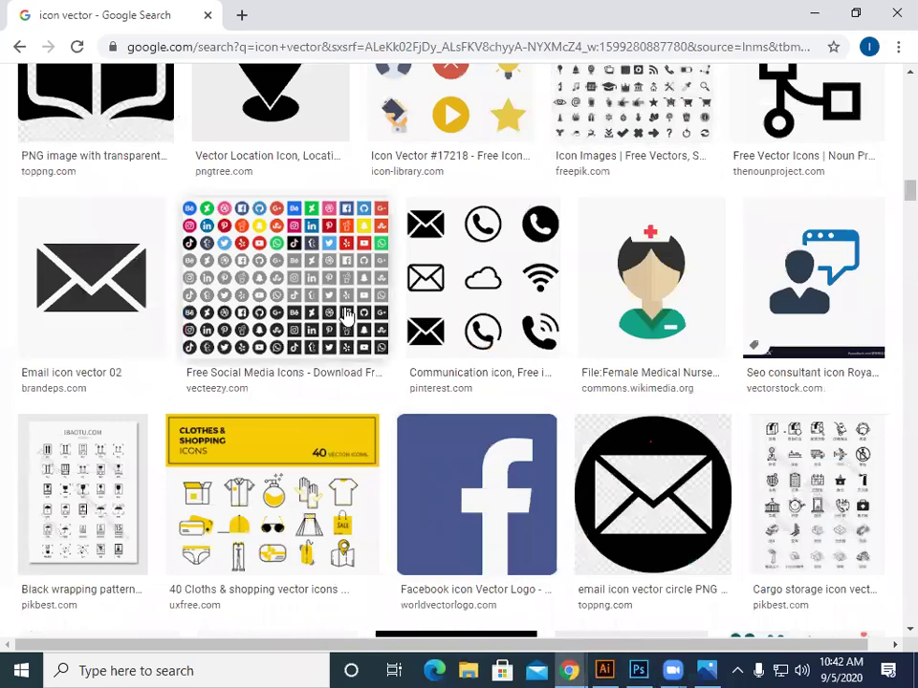
scroll(387, 309, up, 5)
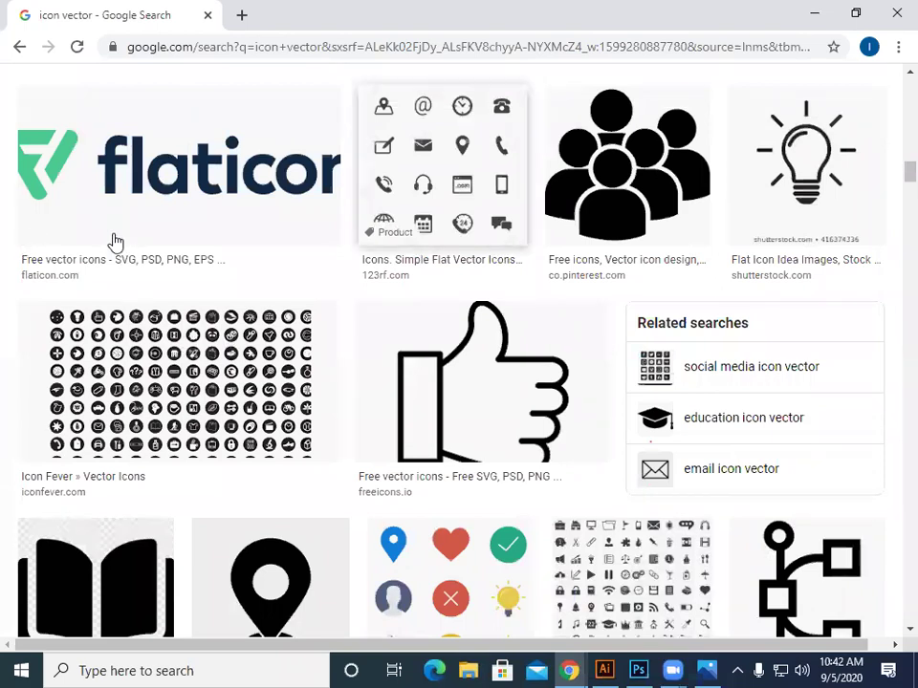
scroll(396, 220, up, 5)
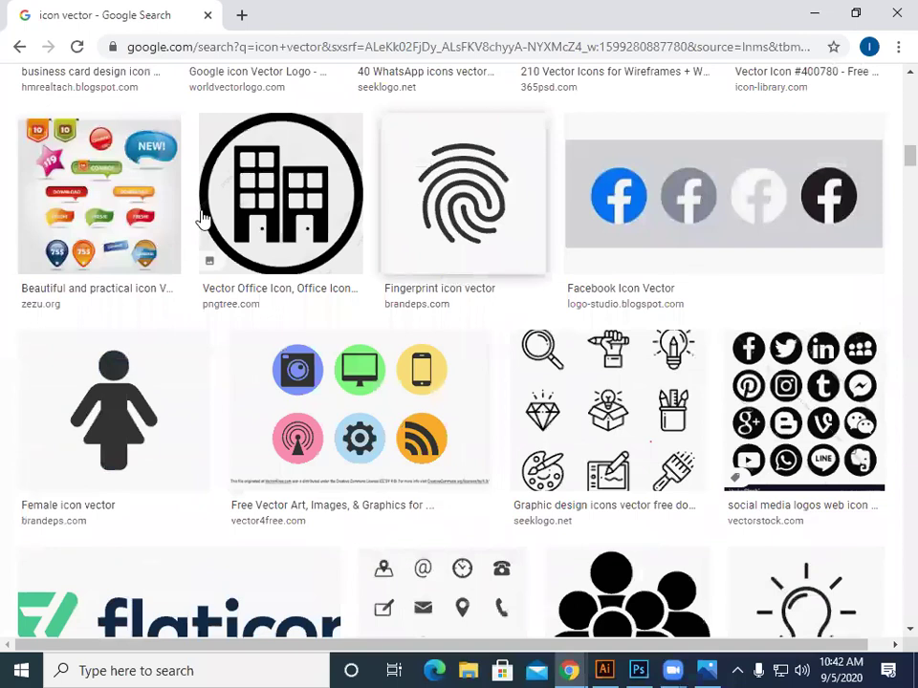
Narrow the icon vector image results to the flat category and browse the flat icon sets.
scroll(579, 269, up, 3)
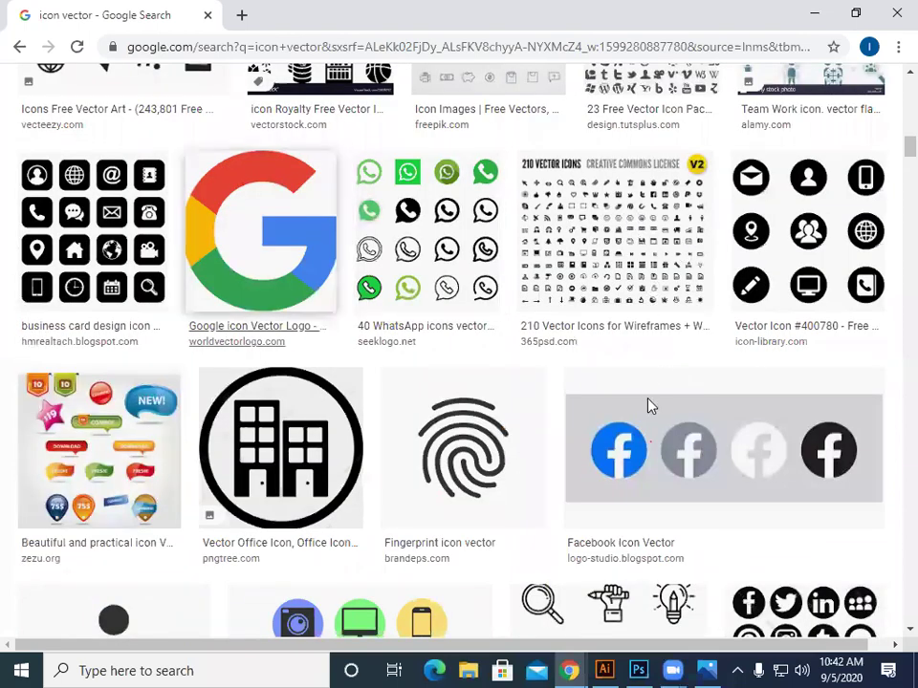
scroll(647, 406, up, 3)
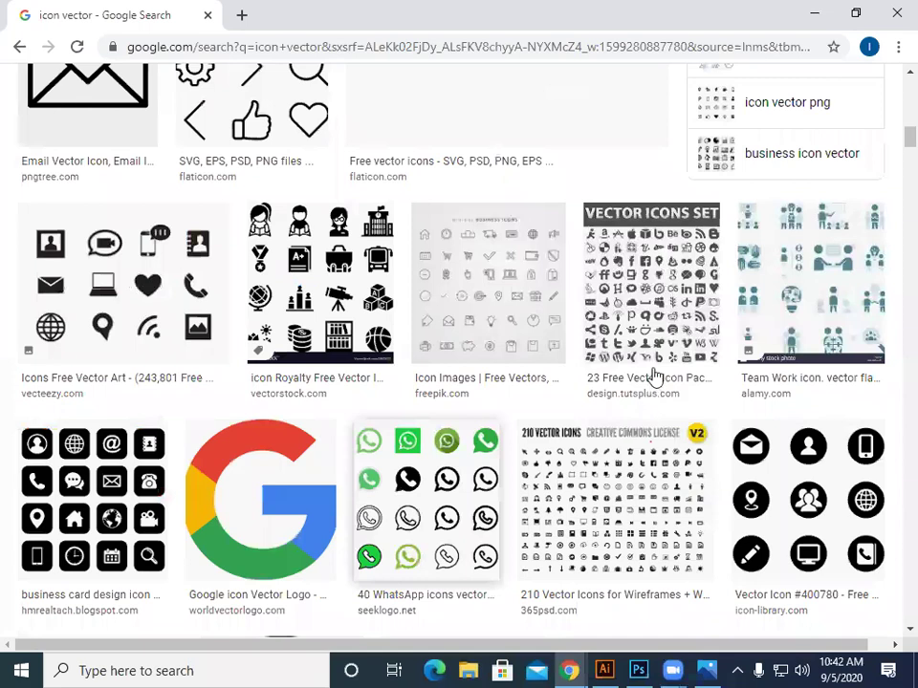
click(416, 266)
scroll(254, 103, down, 5)
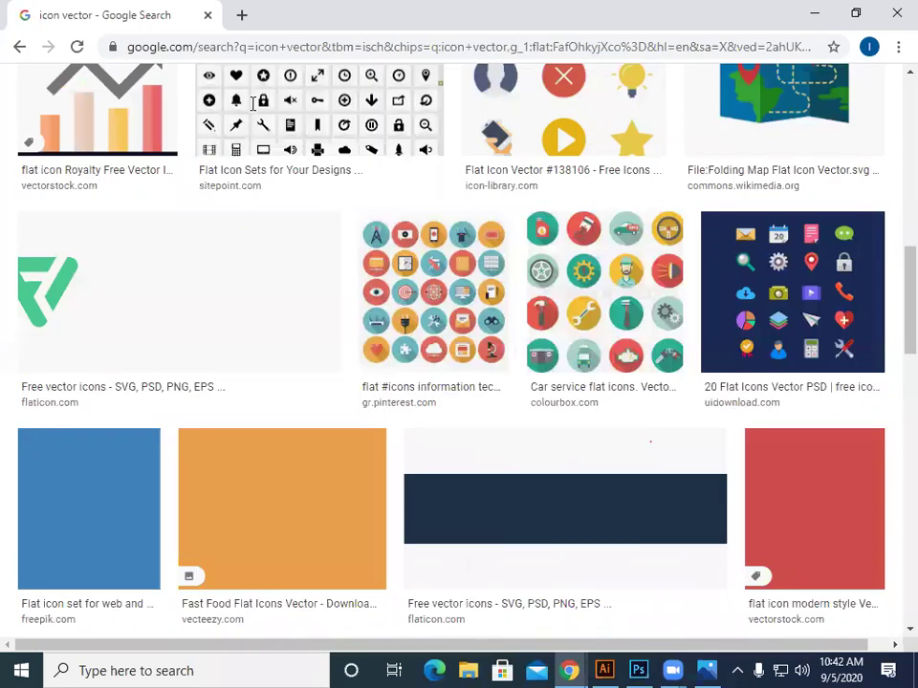
scroll(253, 103, up, 5)
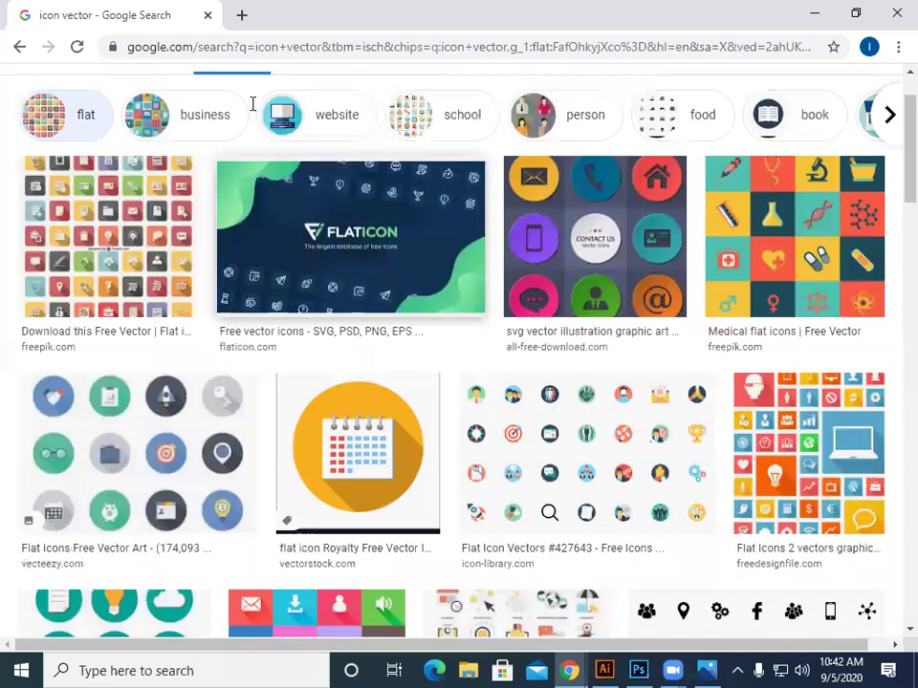
scroll(253, 103, up, 1)
Replace the image search query with "ber code of practice" and run the search.
click(253, 102)
key(BackSpace)
key(BackSpace)
key(BackSpace)
key(BackSpace)
key(BackSpace)
key(BackSpace)
key(BackSpace)
key(BackSpace)
key(BackSpace)
key(BackSpace)
key(BackSpace)
text(be)
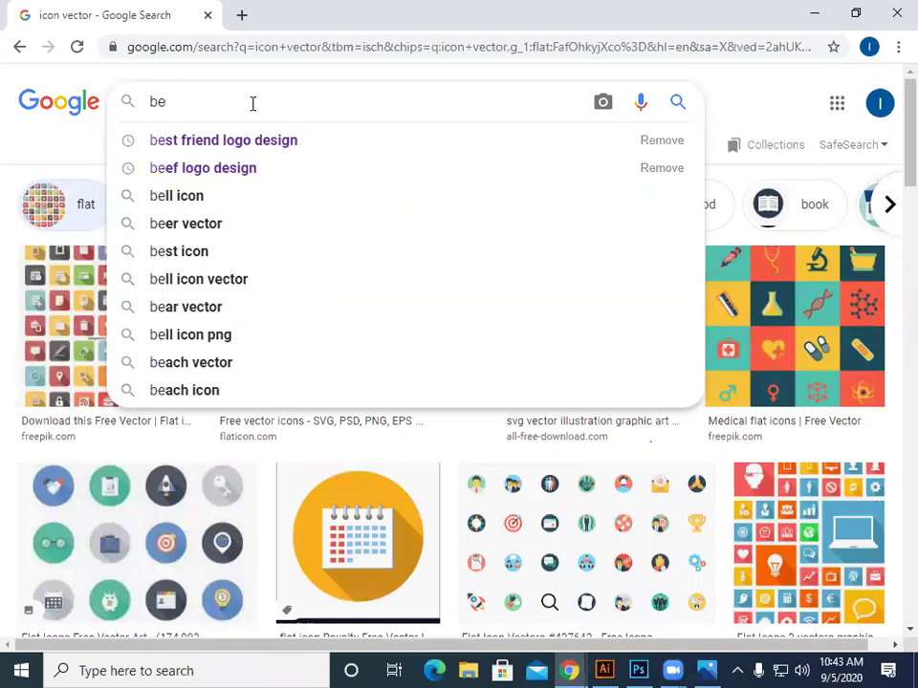
text(r)
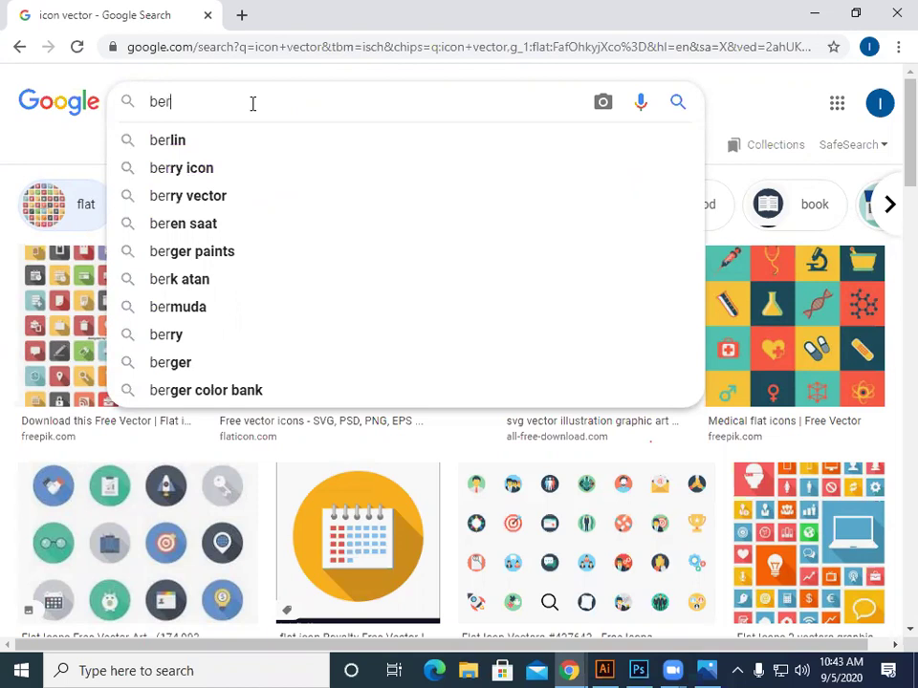
text( cod)
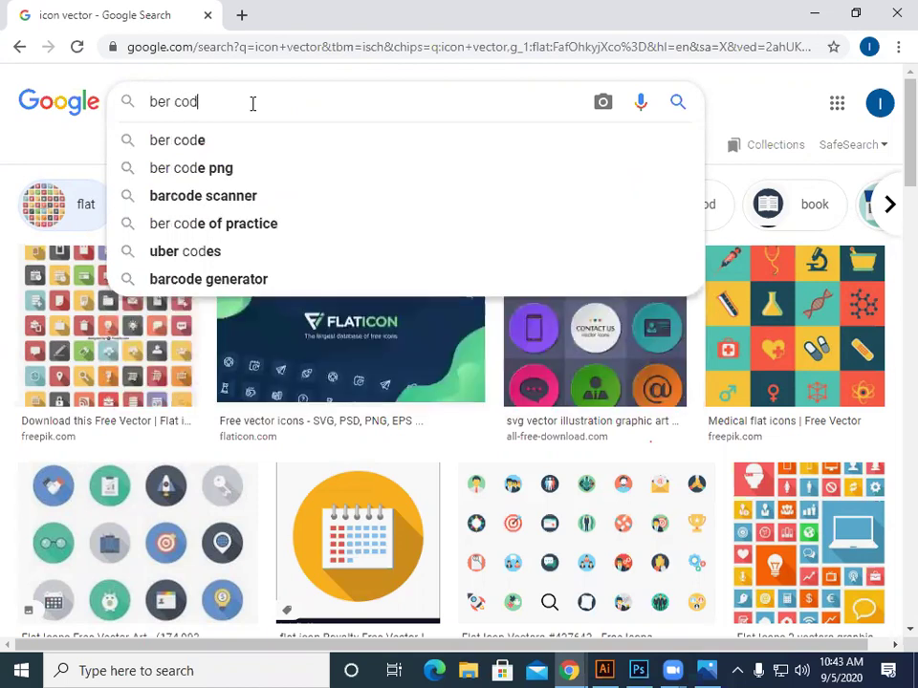
text(e)
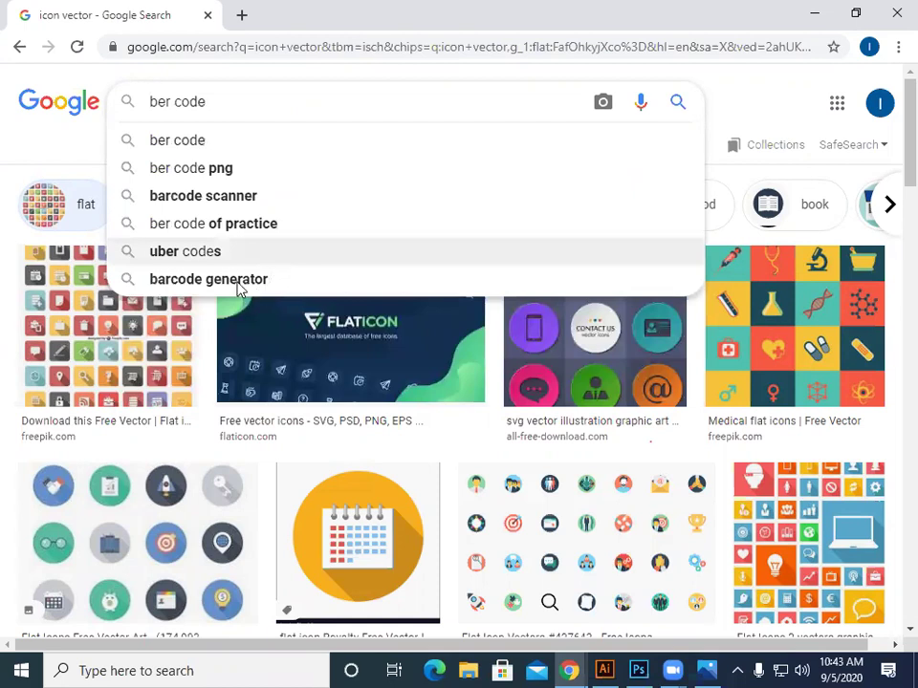
click(256, 233)
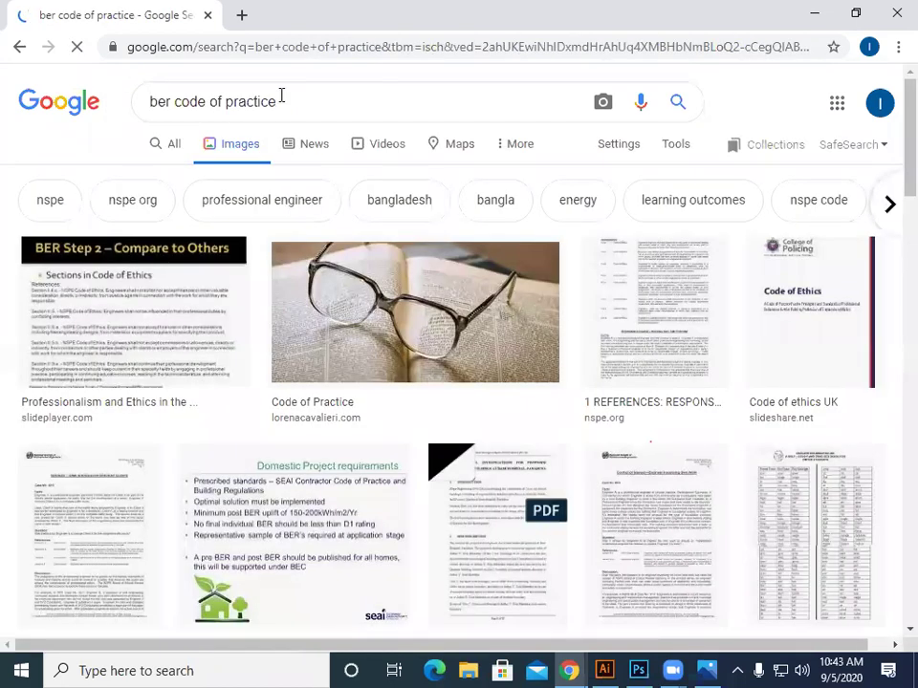
Search the images for "ber code".
double_click(279, 98)
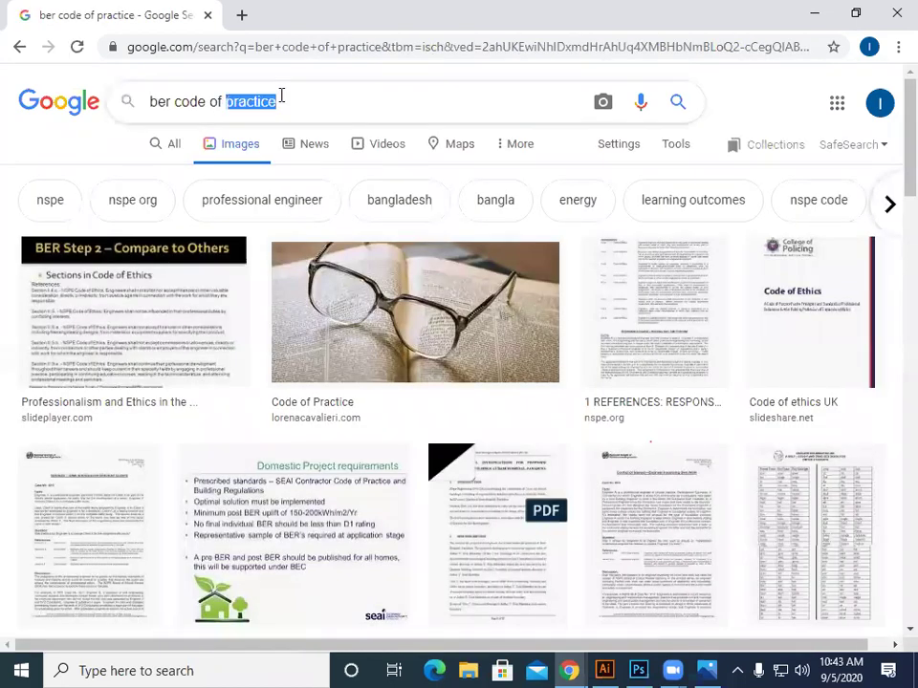
key(BackSpace)
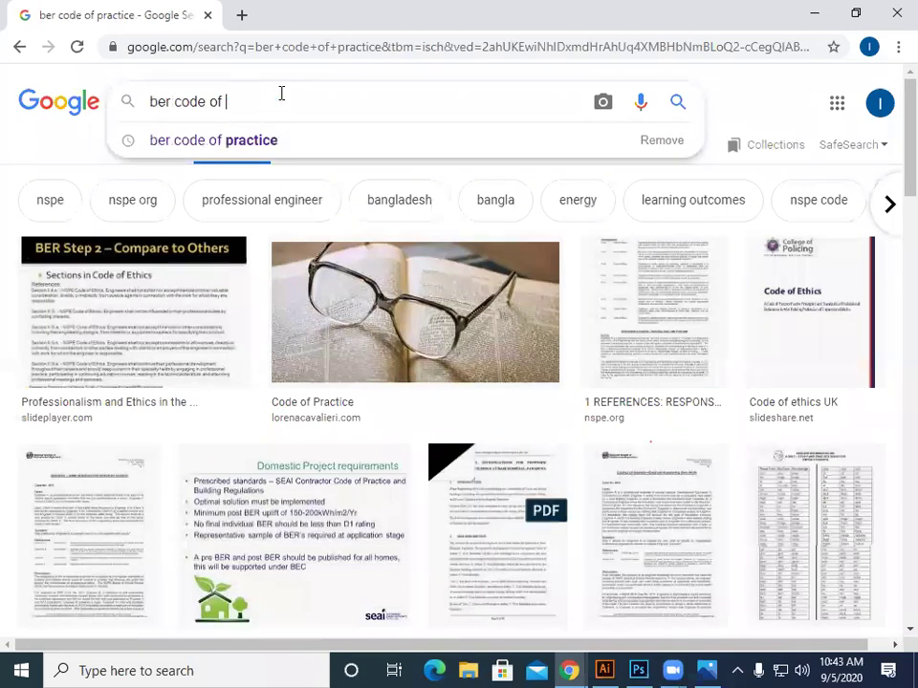
key(BackSpace)
key(BackSpace)
key(BackSpace)
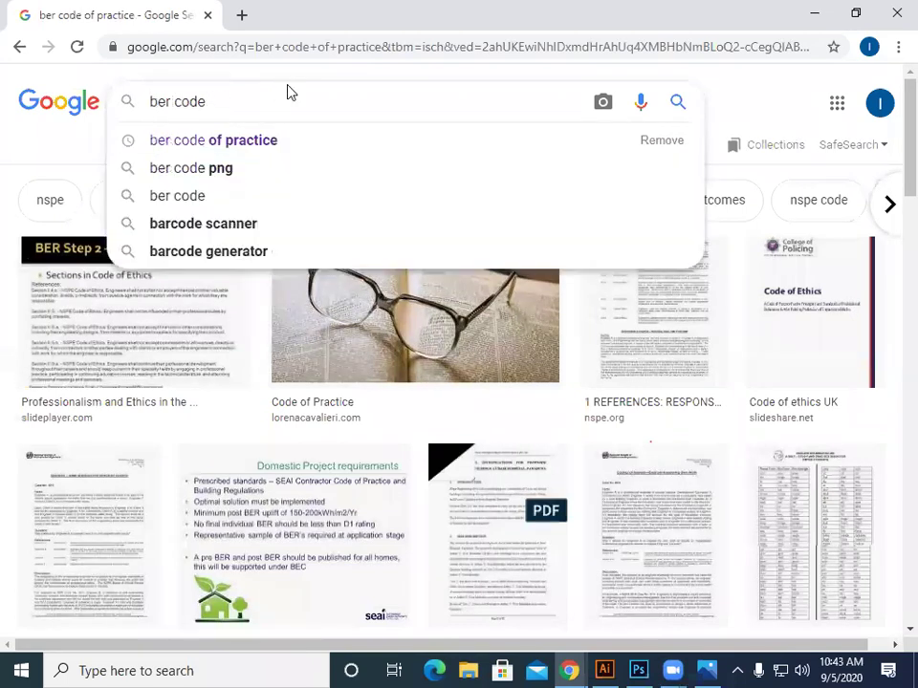
key(Return)
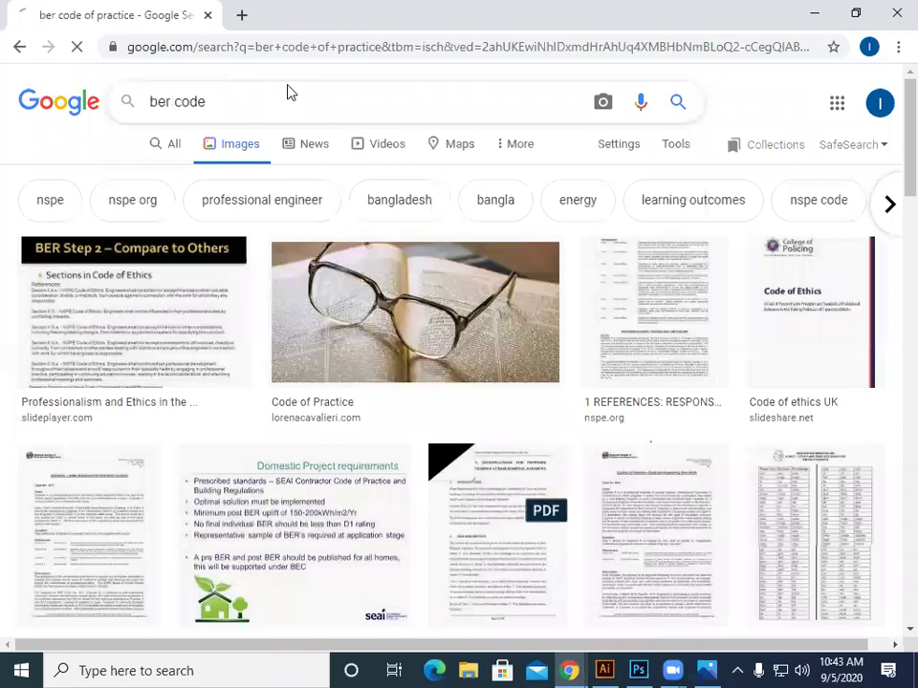
Find the dense QR CODE image from sites.google.com in the results, open its preview and copy the image.
scroll(353, 344, down, 1)
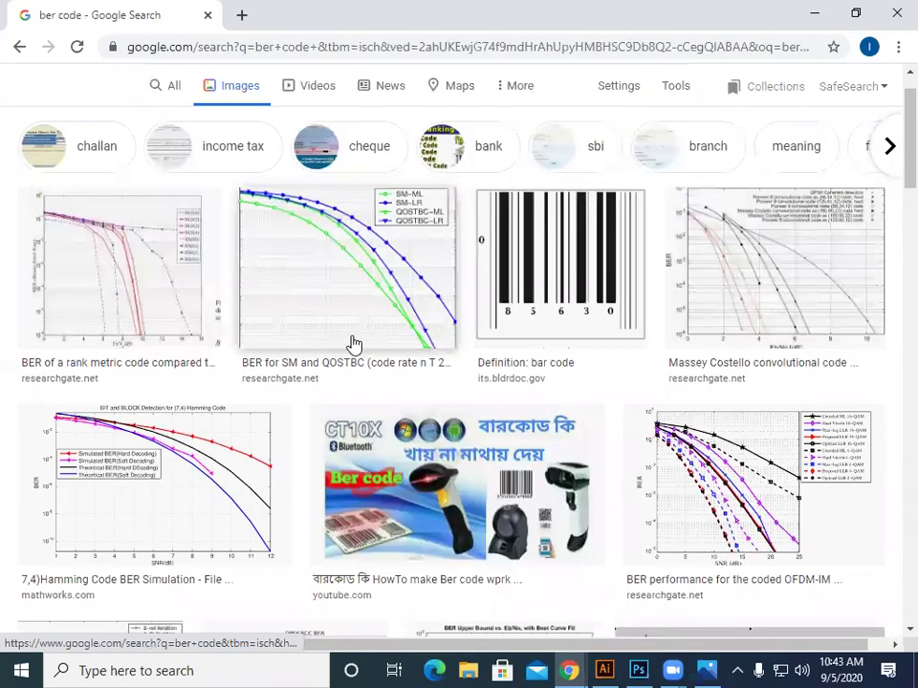
scroll(375, 347, down, 3)
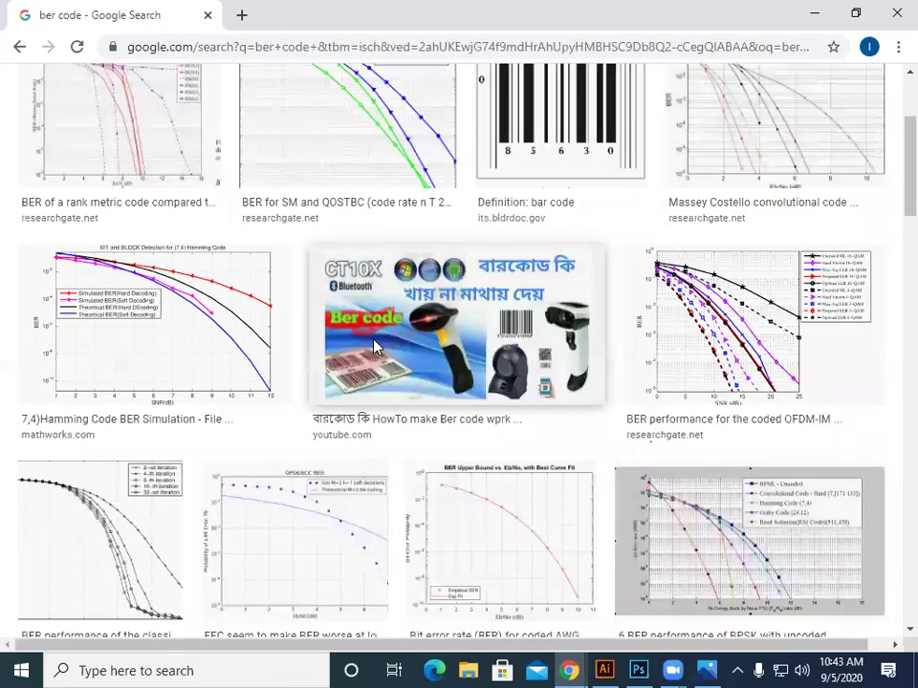
scroll(528, 484, down, 10)
scroll(795, 545, down, 5)
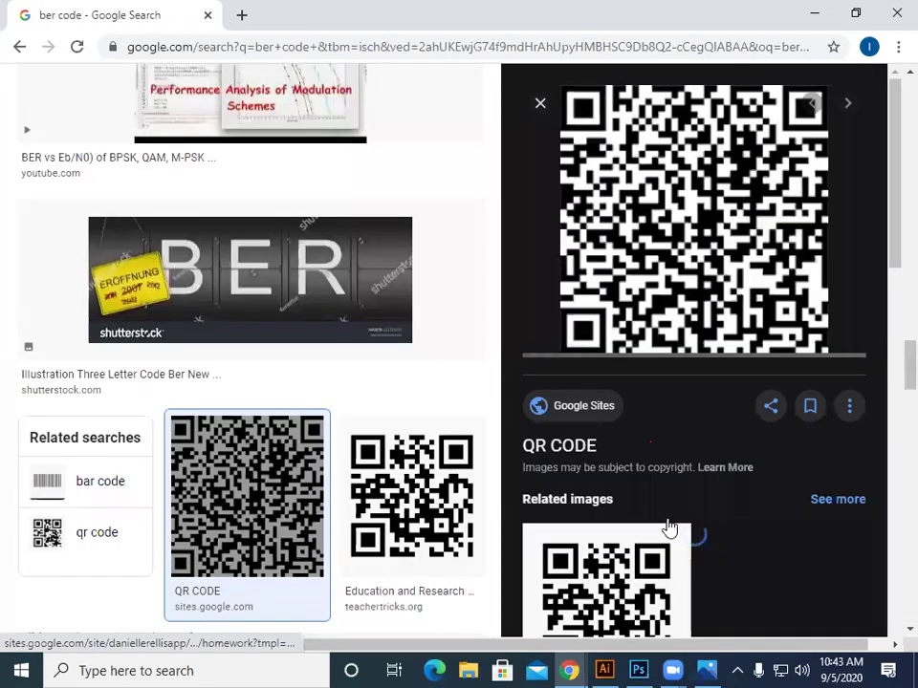
scroll(669, 528, down, 3)
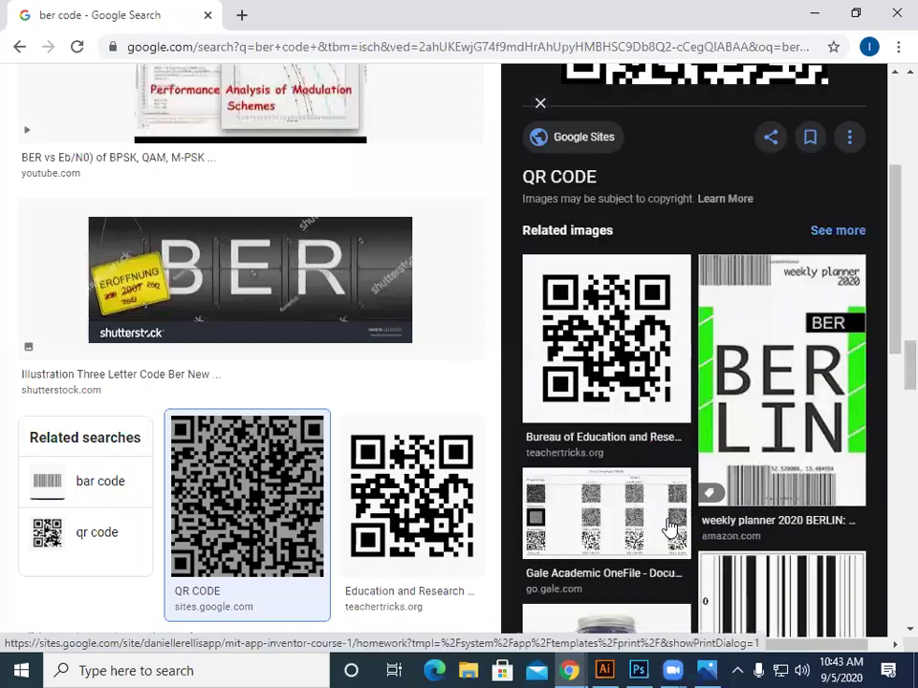
scroll(669, 528, up, 1)
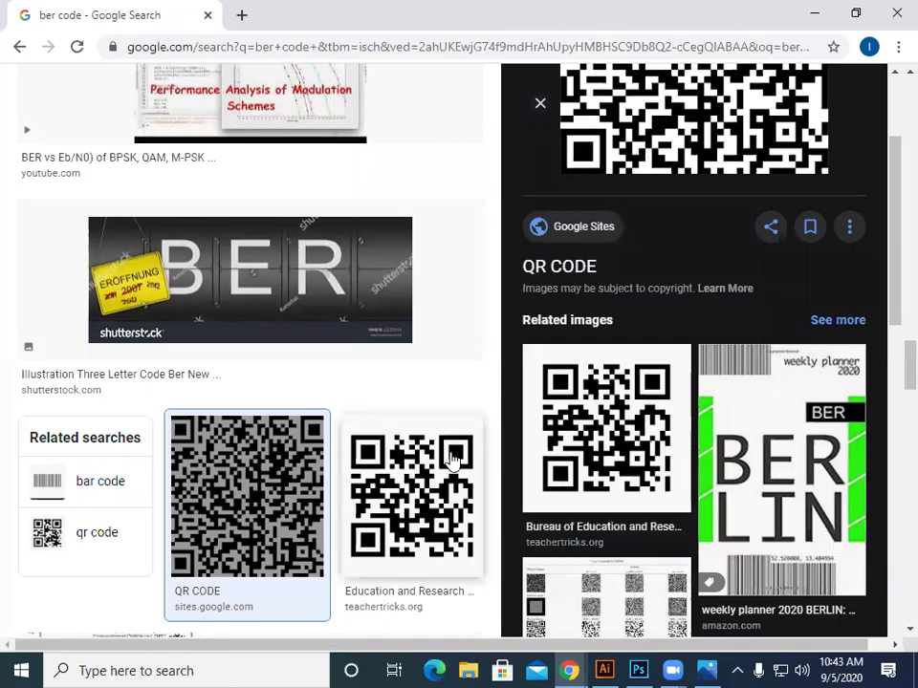
scroll(481, 446, up, 4)
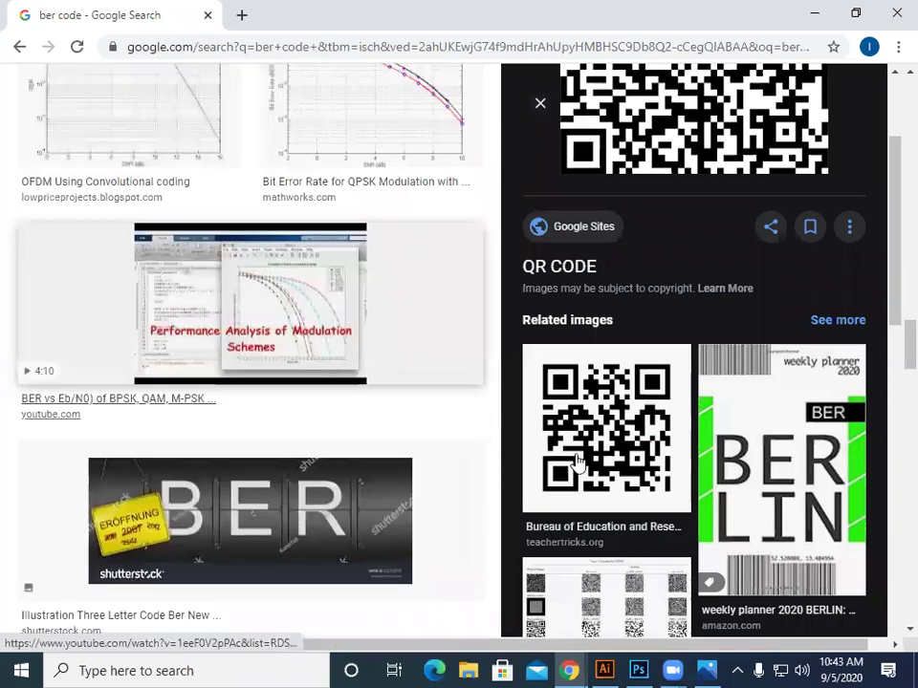
scroll(629, 526, down, 5)
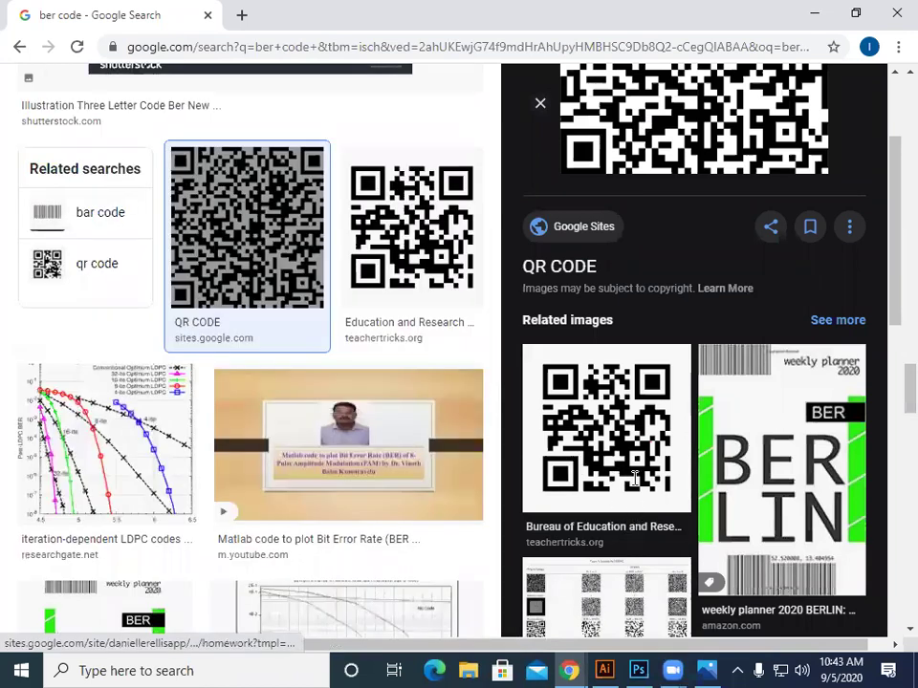
scroll(647, 297, down, 3)
scroll(635, 282, up, 4)
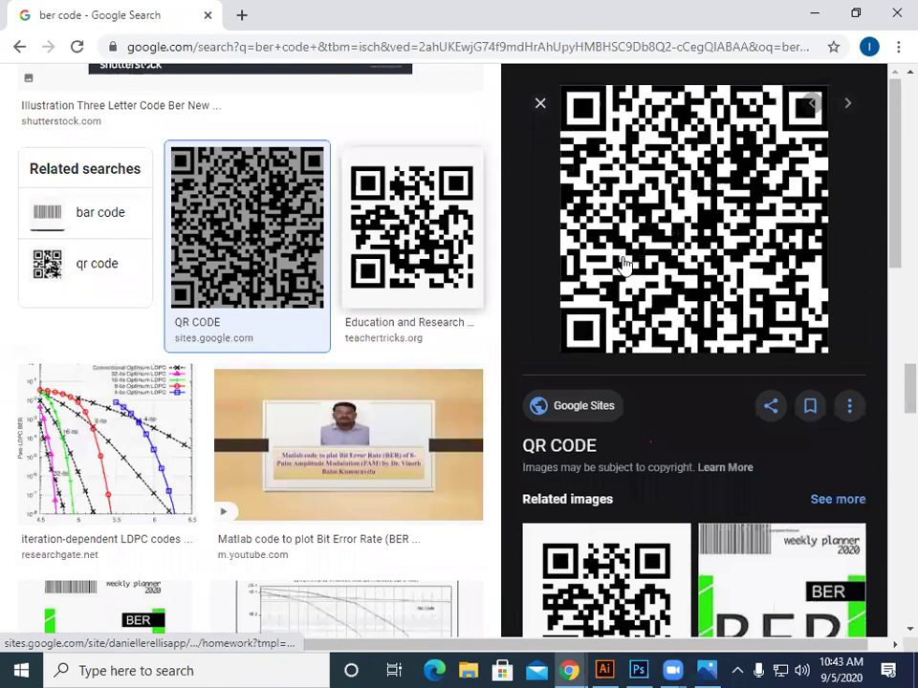
right_click(632, 256)
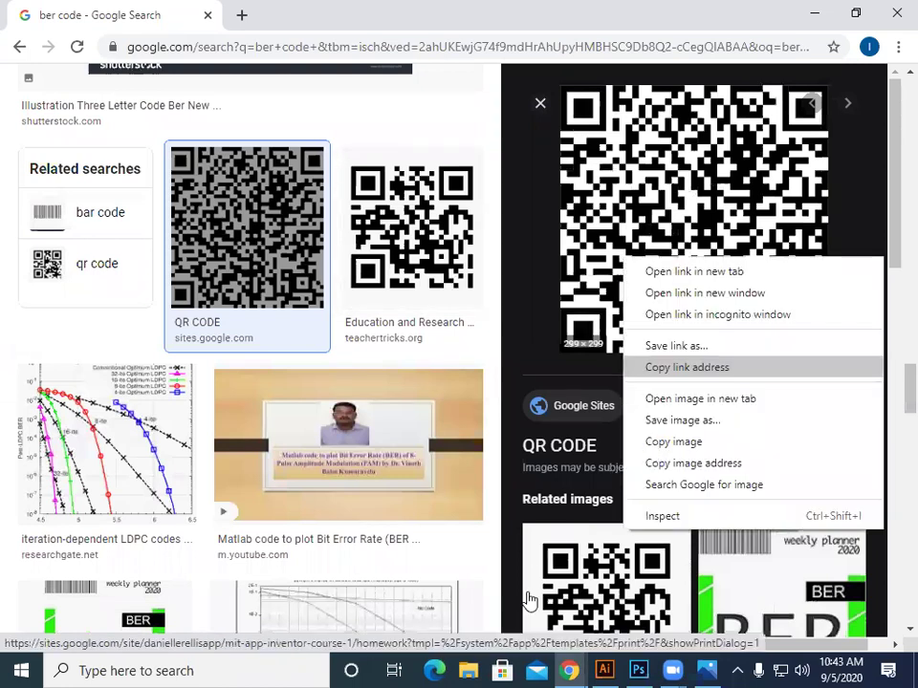
Switch to Illustrator, paste the QR code image, scale it down and place it just below the flyer's Get in touch block.
click(603, 669)
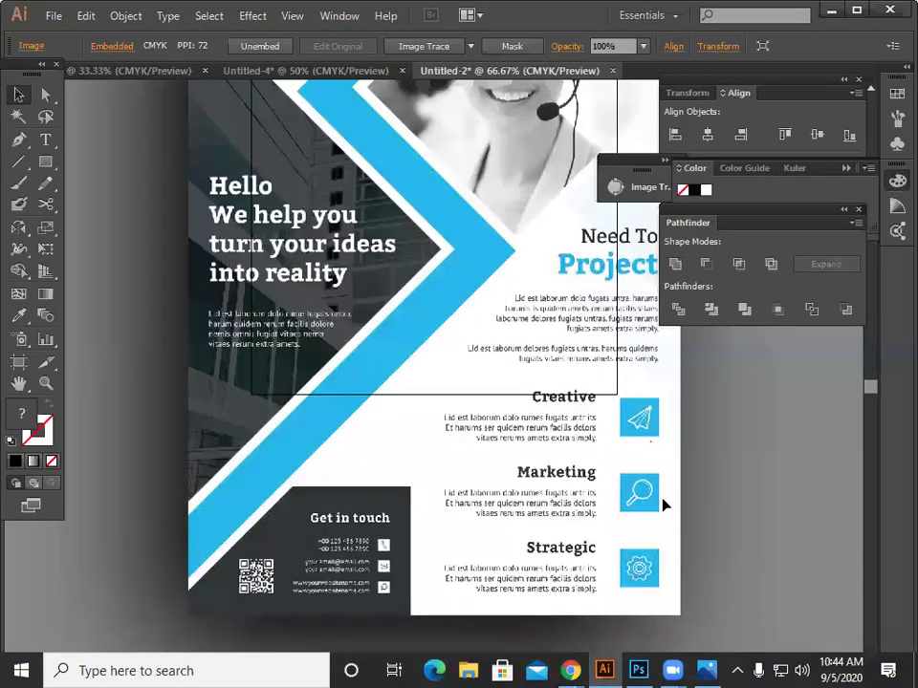
key(ctrl+v)
drag(435, 325, 594, 481)
drag(504, 392, 423, 482)
drag(477, 554, 274, 506)
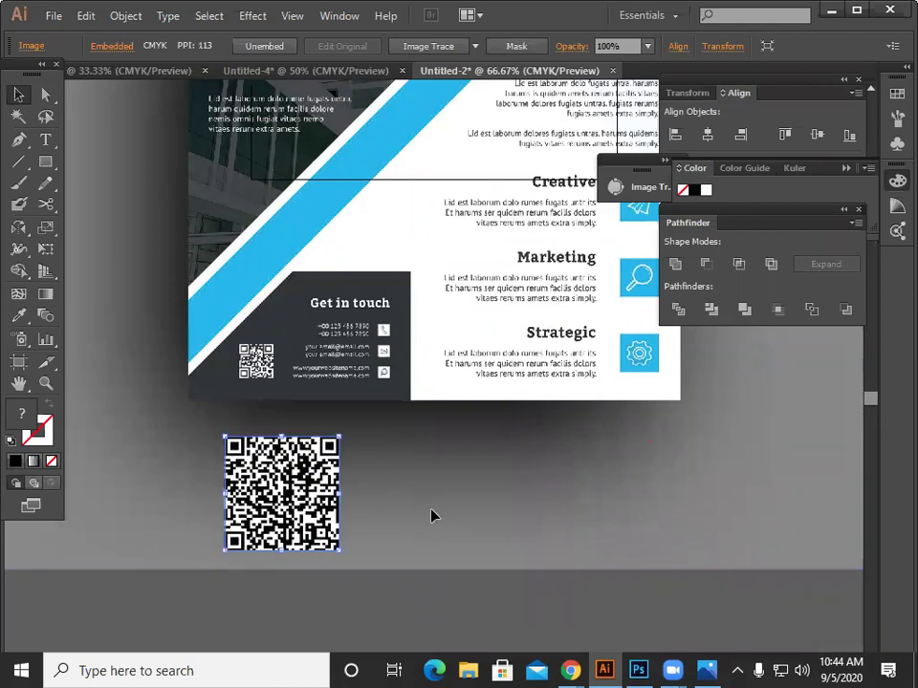
click(575, 443)
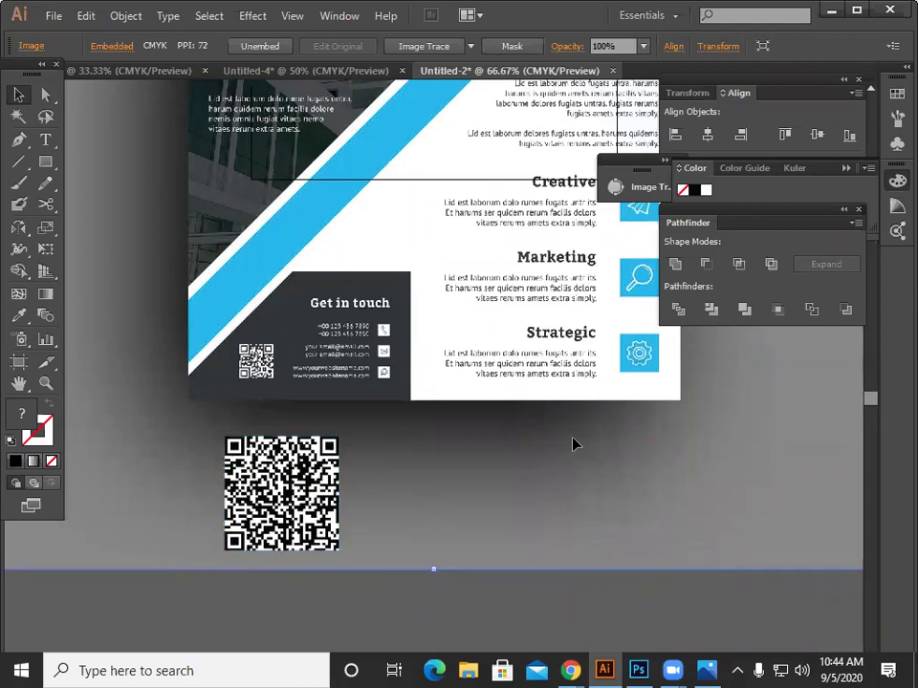